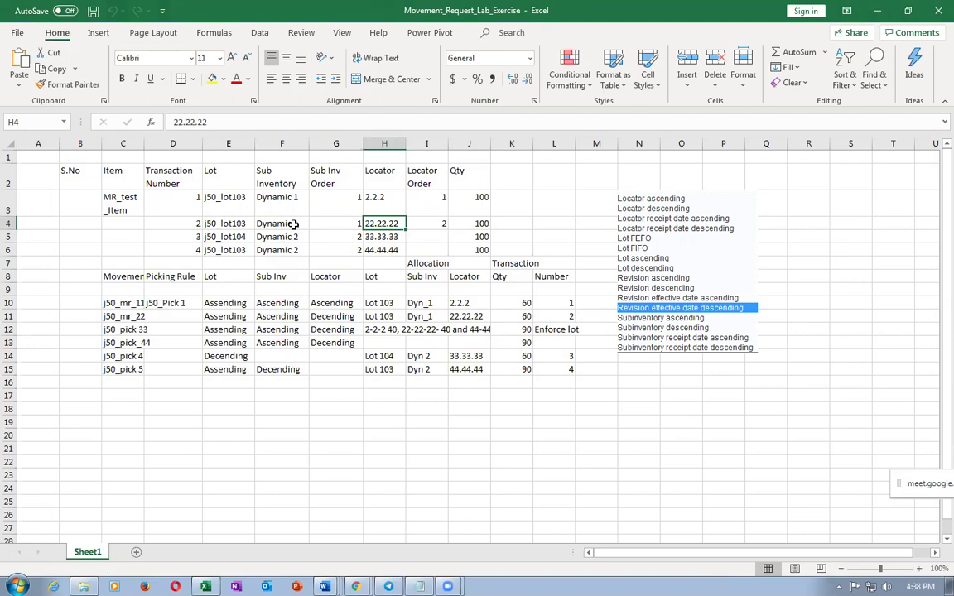
- Review the Dynamic 2 subinventory and its locators 33.33.33 and 44.44.44 in the lab exercise sheet
{"action": "left_click", "coordinate": [282, 239]}
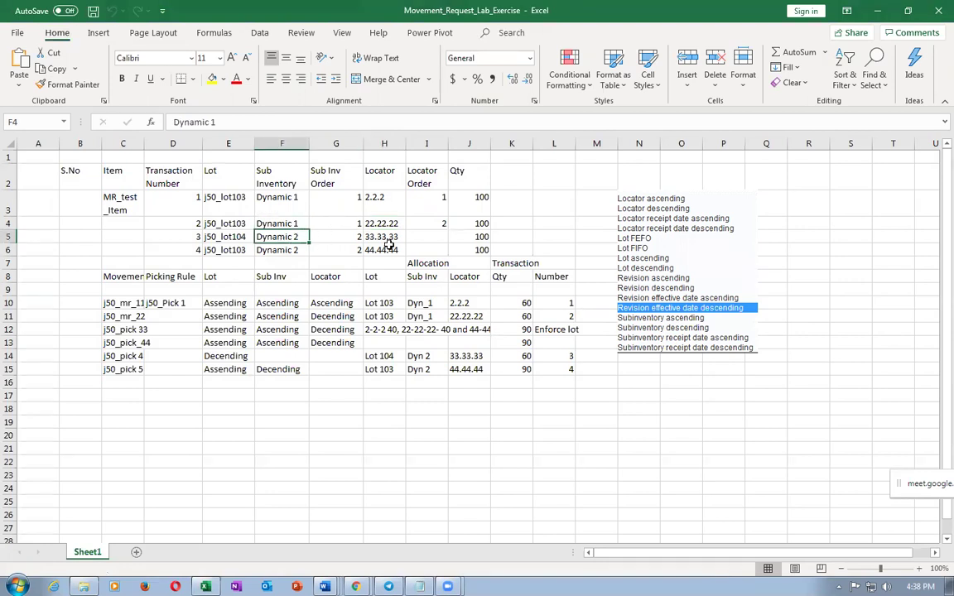
{"action": "left_click", "coordinate": [377, 238]}
{"action": "left_click", "coordinate": [382, 252]}
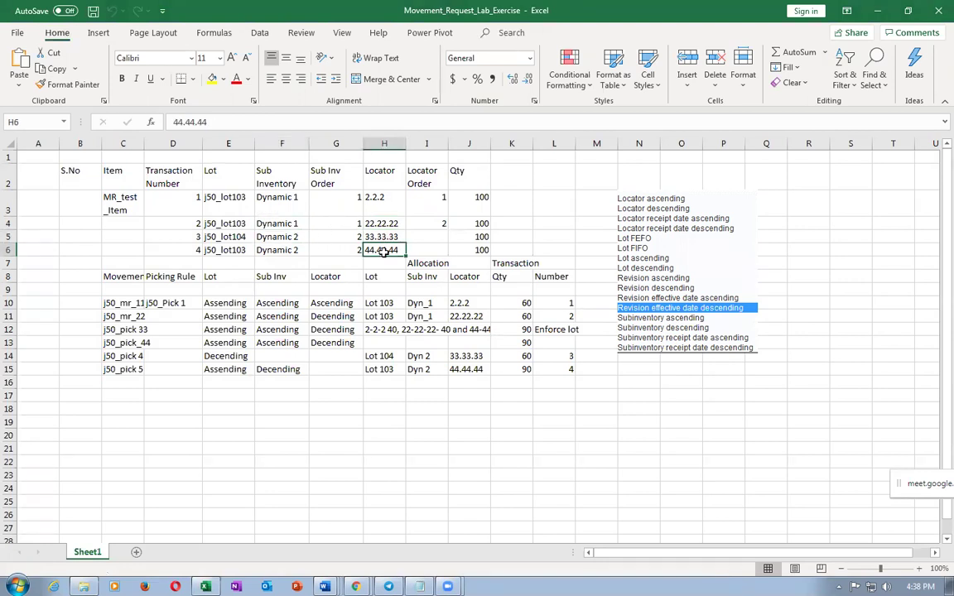
- Switch to the Oracle Fusion setup page in Chrome and open Setup and Maintenance
{"action": "key", "text": "alt+Tab"}
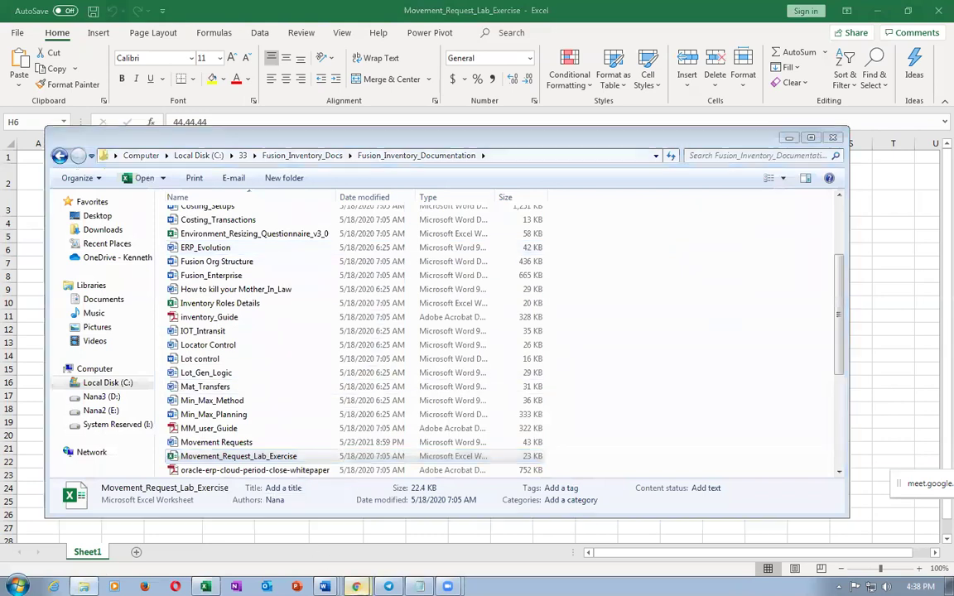
{"action": "mouse_move", "coordinate": [356, 586]}
{"action": "left_click", "coordinate": [328, 489]}
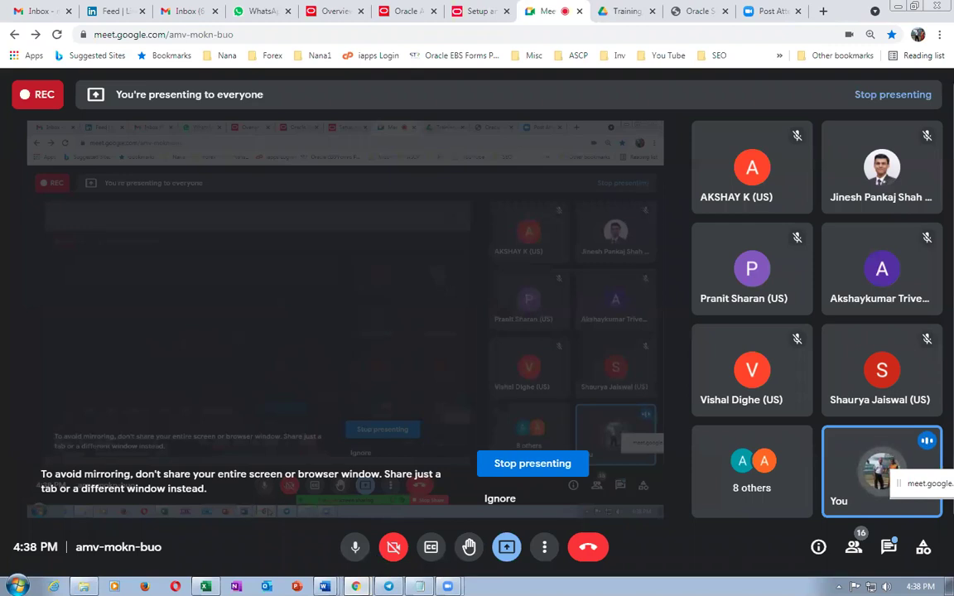
{"action": "key", "text": "ctrl+shift+Tab"}
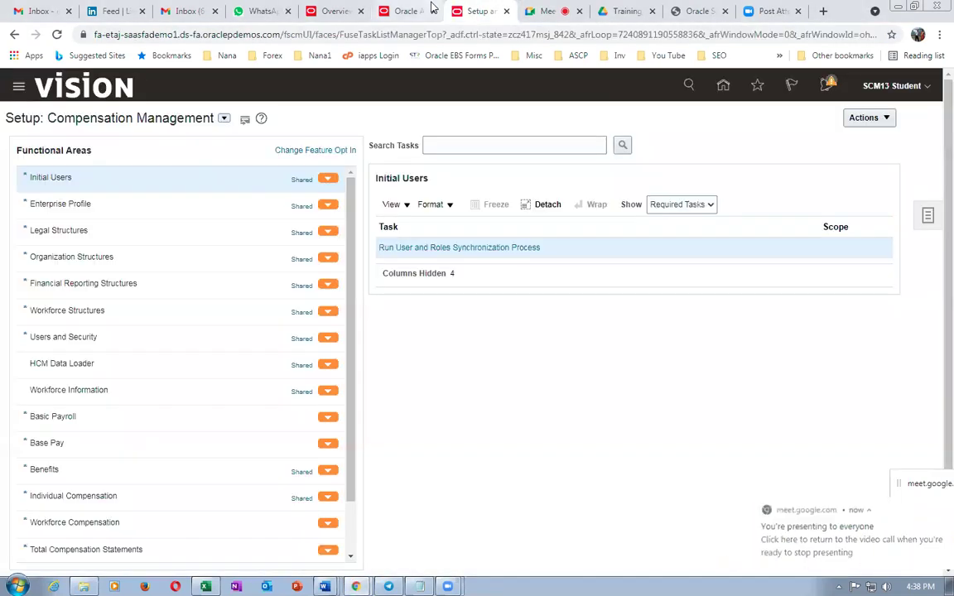
{"action": "left_click", "coordinate": [897, 92]}
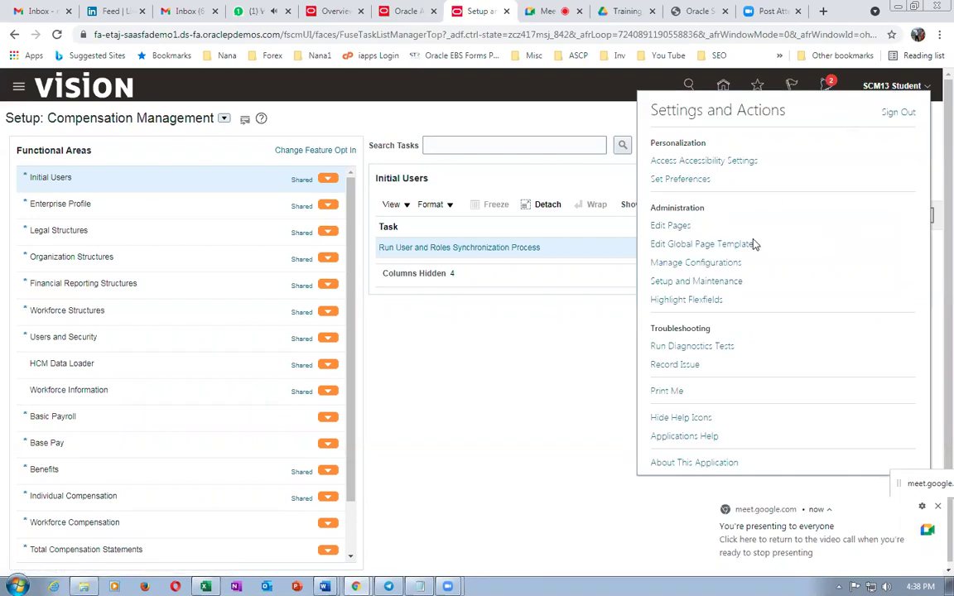
{"action": "left_click", "coordinate": [720, 281]}
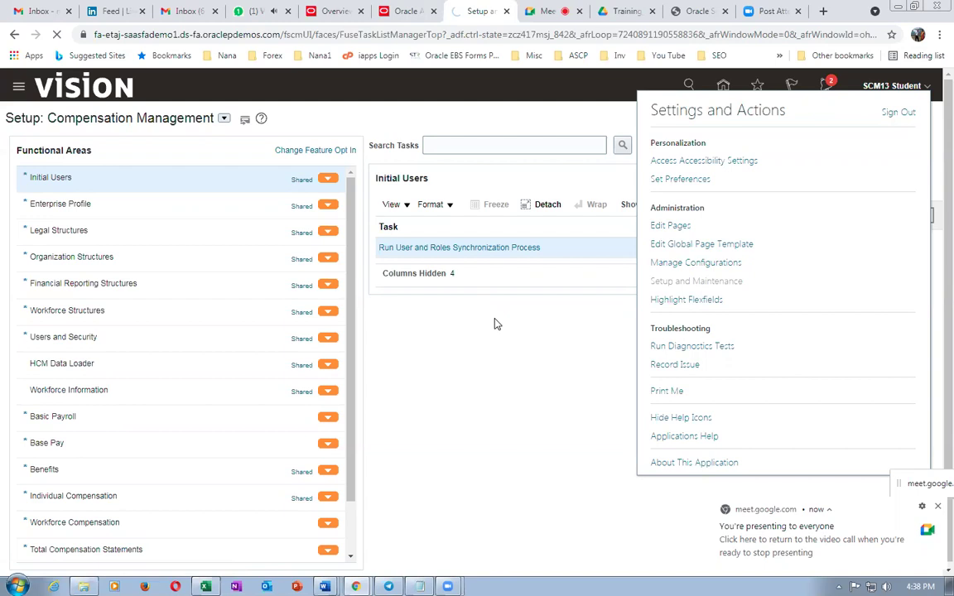
- Search the setup tasks for man%sub%loca% and open Manage Subinventories and Locators
{"action": "left_click", "coordinate": [926, 218]}
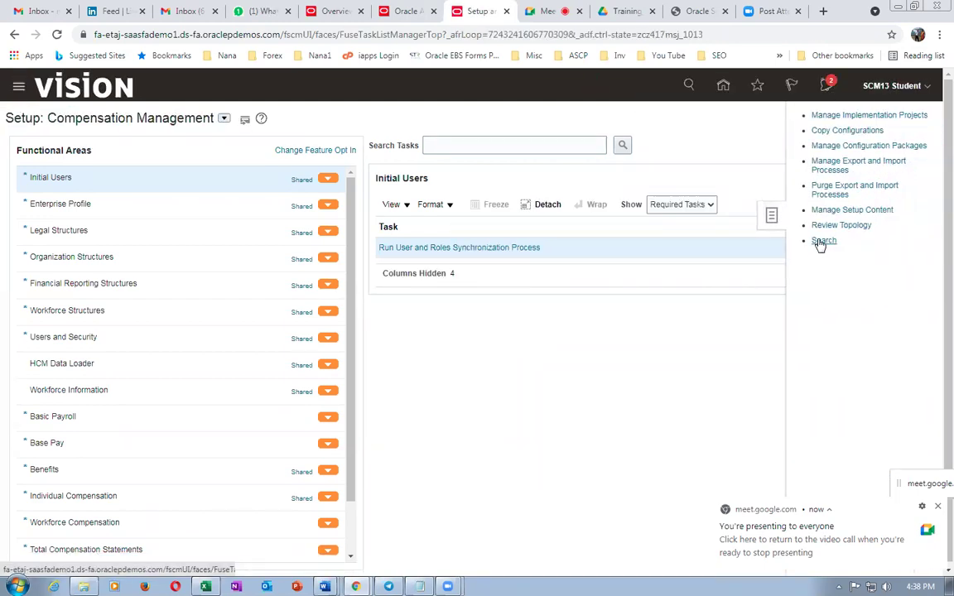
{"action": "left_click", "coordinate": [367, 148]}
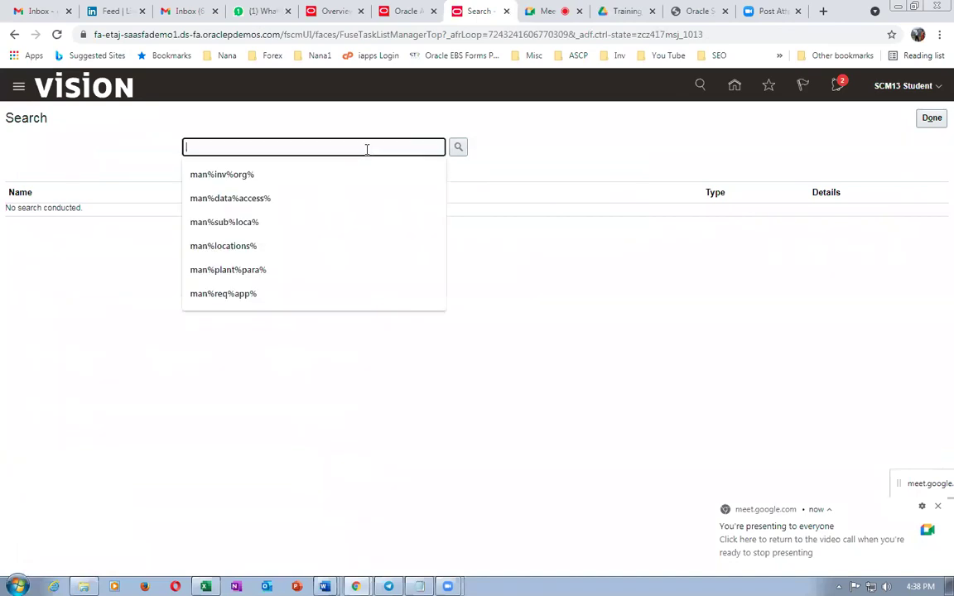
{"action": "type", "text": "man%su"}
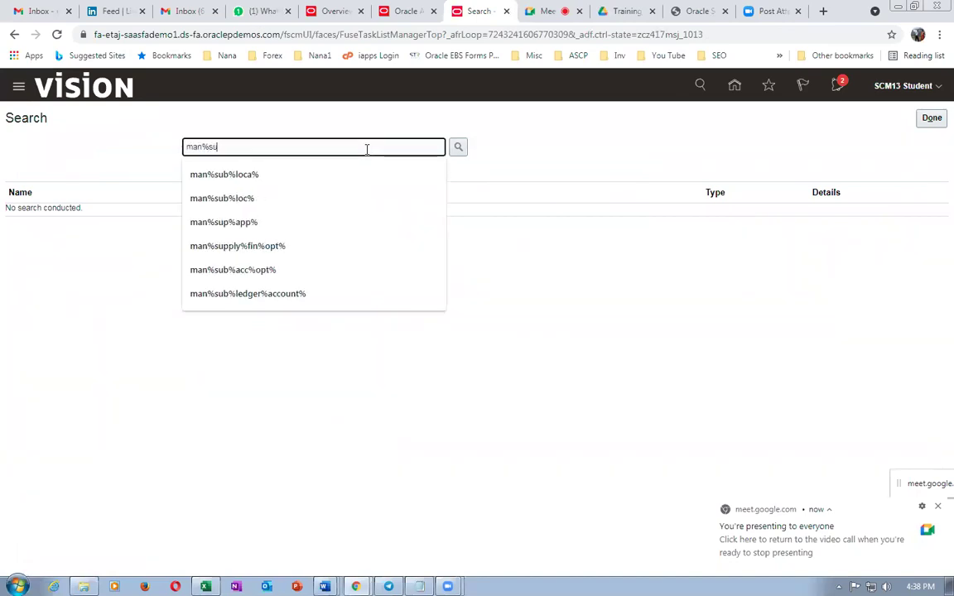
{"action": "type", "text": "b%loca%"}
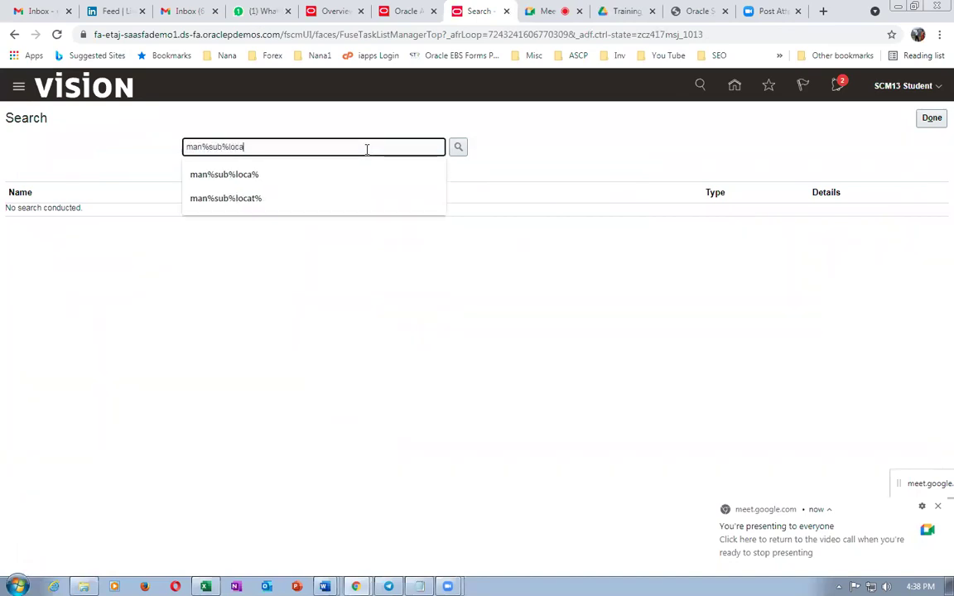
{"action": "key", "text": "Return"}
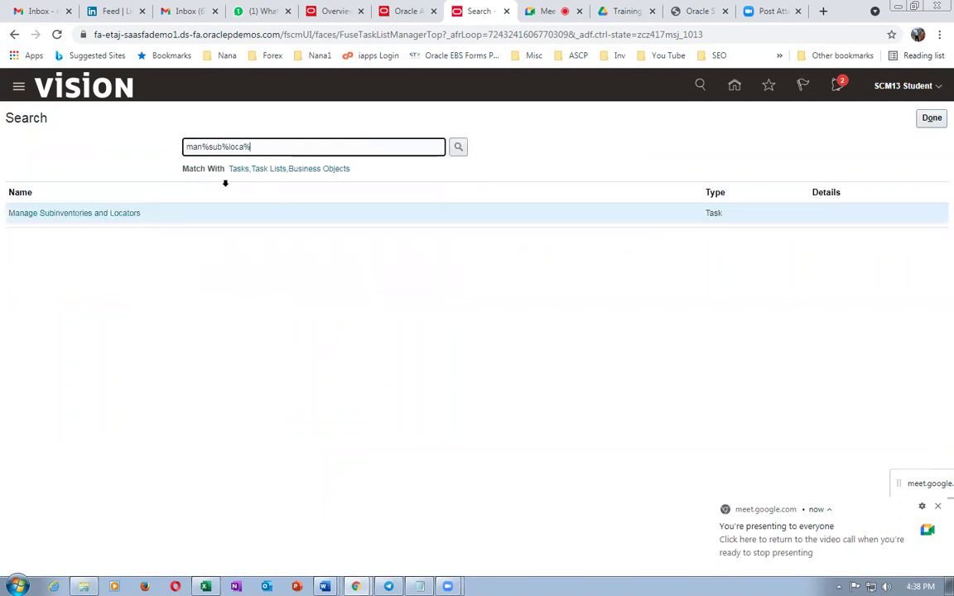
{"action": "left_click", "coordinate": [124, 214]}
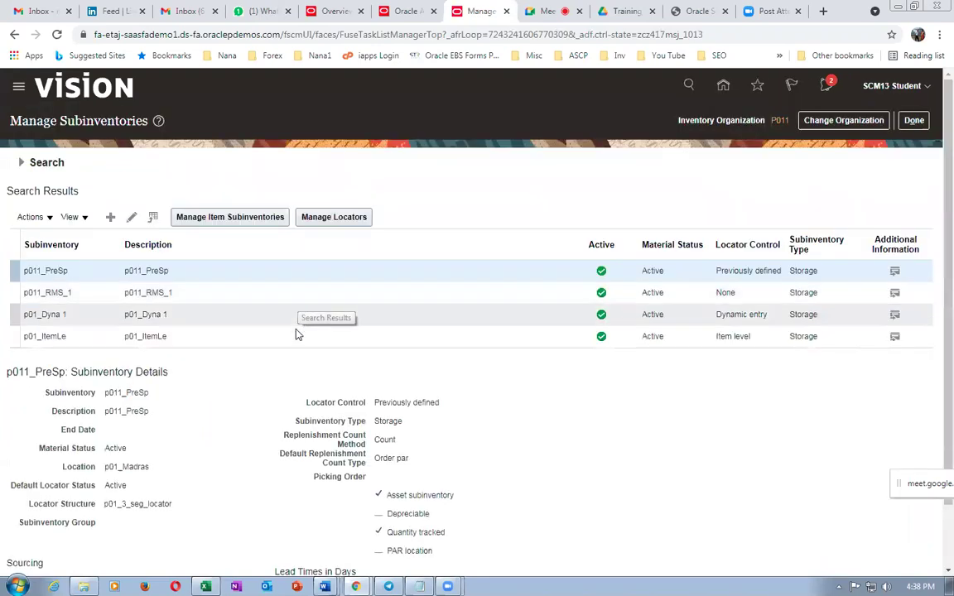
- Start a new subinventory in organization P011 with p011_Dyn2 as both its name and description
{"action": "left_click", "coordinate": [105, 323]}
{"action": "left_click", "coordinate": [112, 219]}
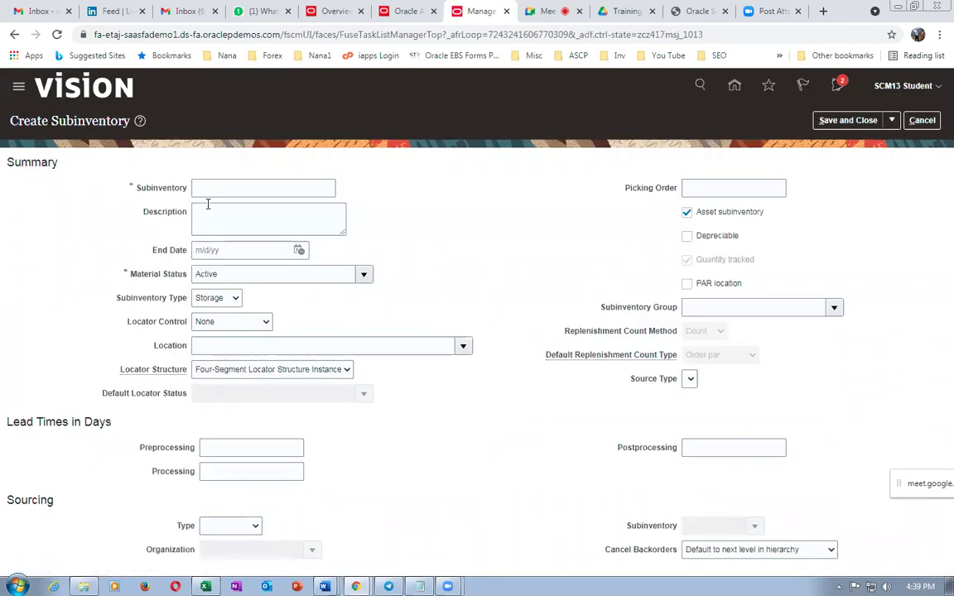
{"action": "left_click", "coordinate": [238, 185]}
{"action": "type", "text": "p011_Dyn2"}
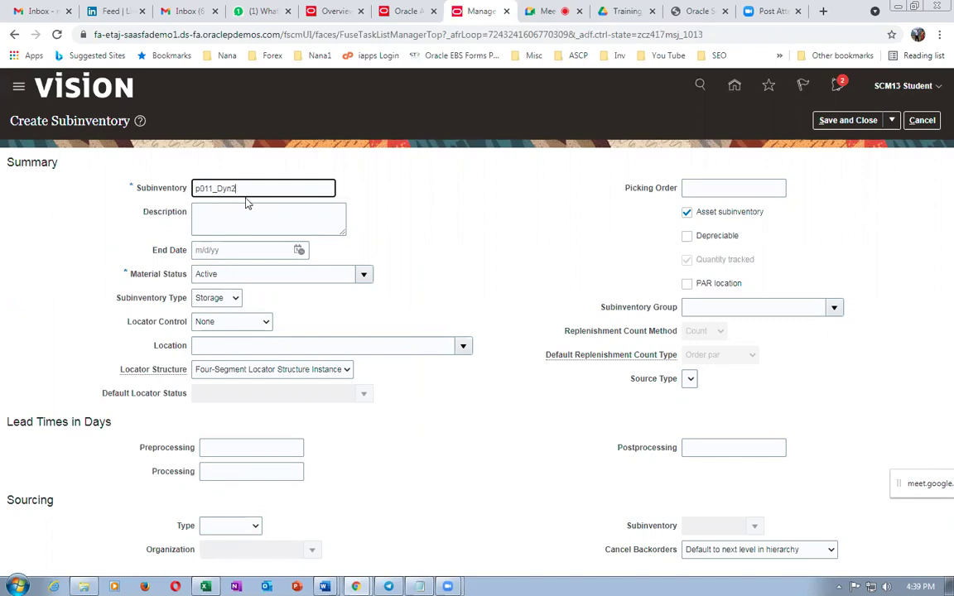
{"action": "left_click_drag", "start_coordinate": [262, 189], "coordinate": [34, 202]}
{"action": "key", "text": "ctrl+c"}
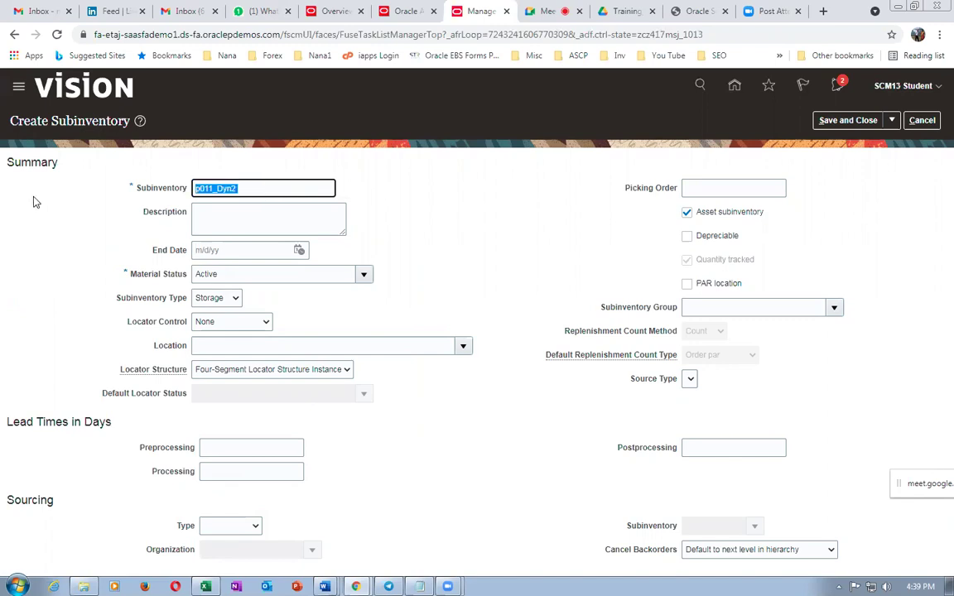
{"action": "left_click", "coordinate": [256, 214]}
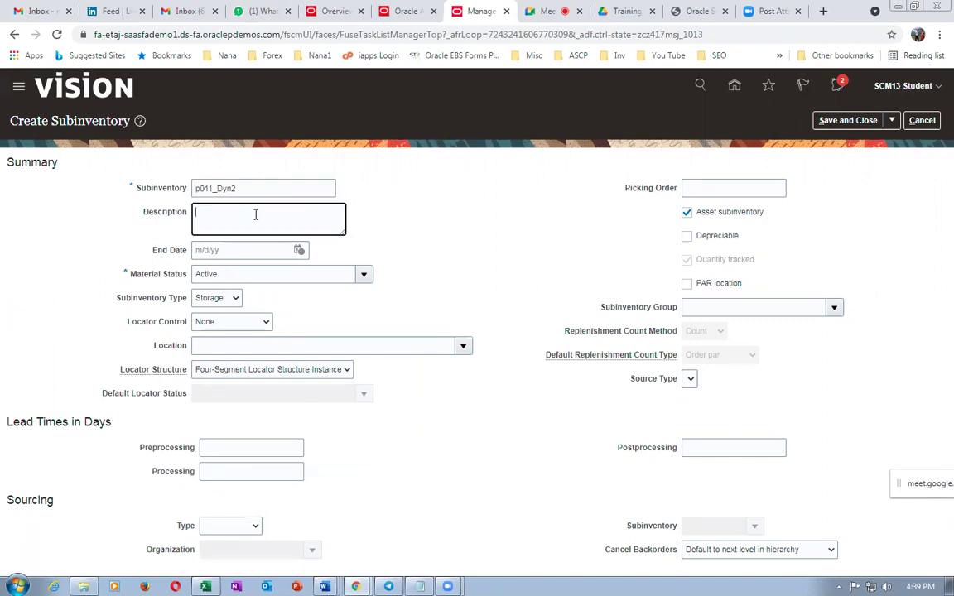
{"action": "key", "text": "ctrl+v"}
- Keep the subinventory type as Storage, set locator control to Dynamic entry and the location to p01_Madras
{"action": "left_click", "coordinate": [203, 303]}
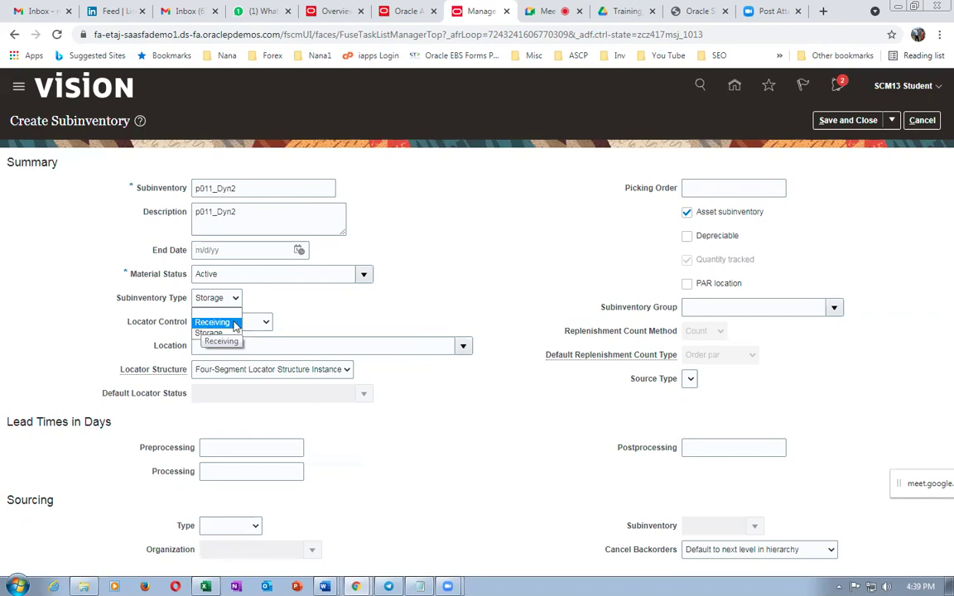
{"action": "left_click", "coordinate": [311, 313]}
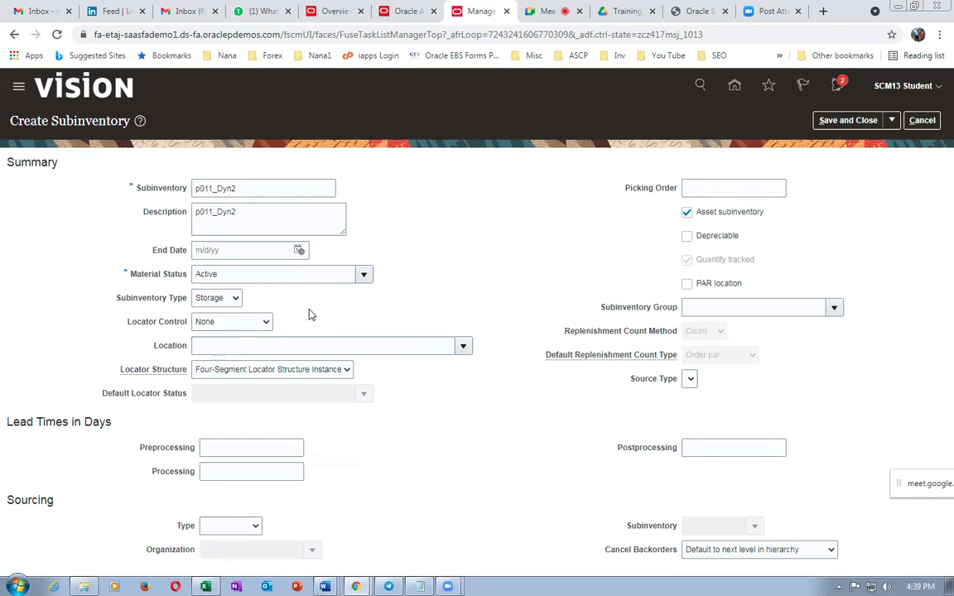
{"action": "left_click", "coordinate": [206, 324]}
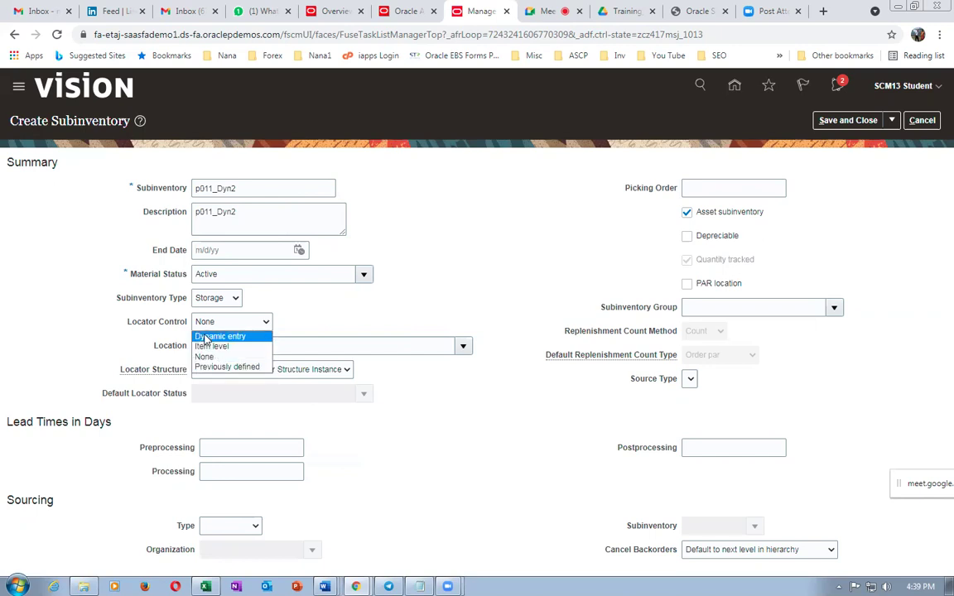
{"action": "left_click", "coordinate": [204, 336]}
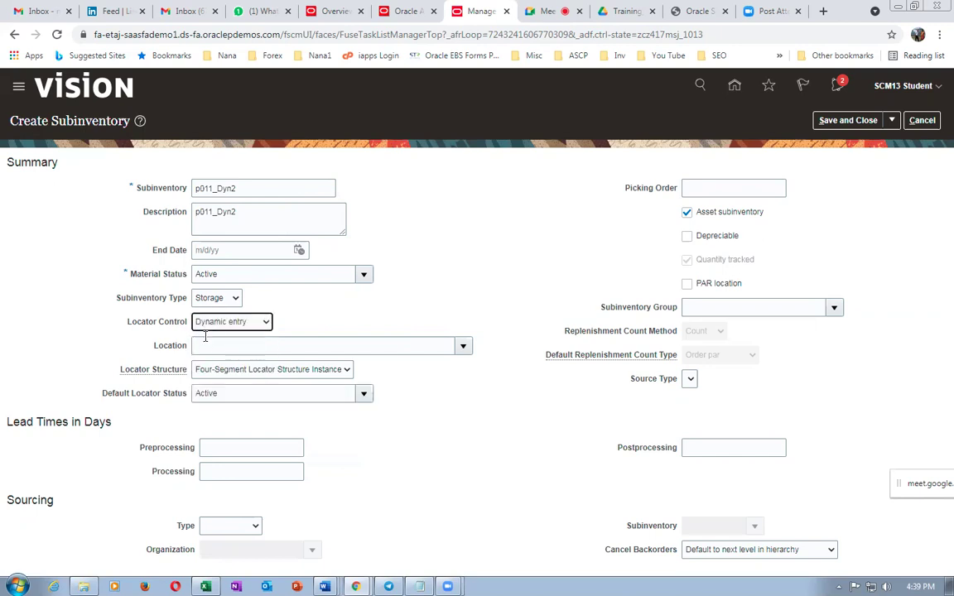
{"action": "left_click", "coordinate": [208, 346]}
{"action": "type", "text": "p01"}
{"action": "key", "text": "Tab"}
- Set the locator structure to p01_3_seg_locator, then save and close the new subinventory
{"action": "left_click", "coordinate": [243, 372]}
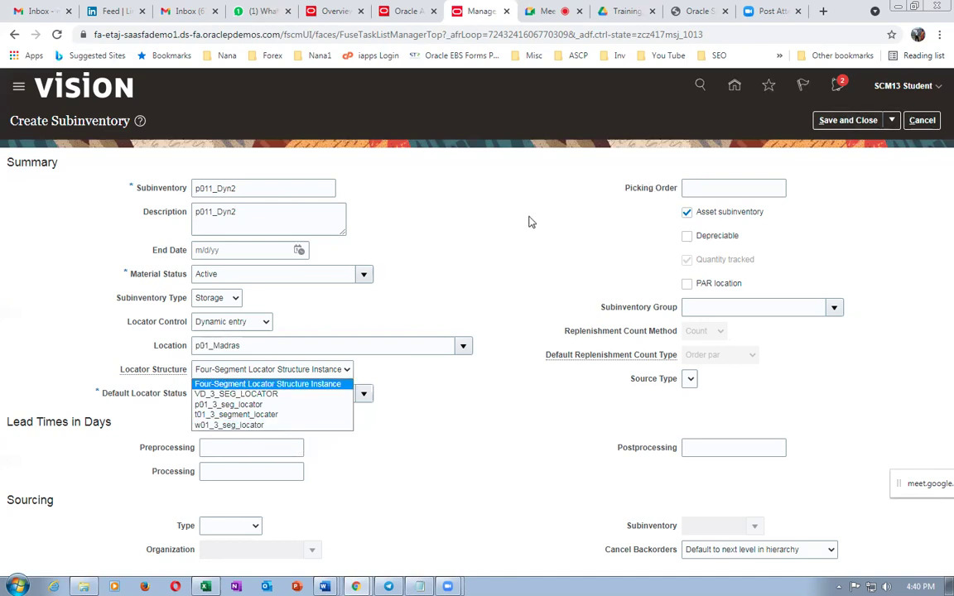
{"action": "left_click", "coordinate": [394, 447]}
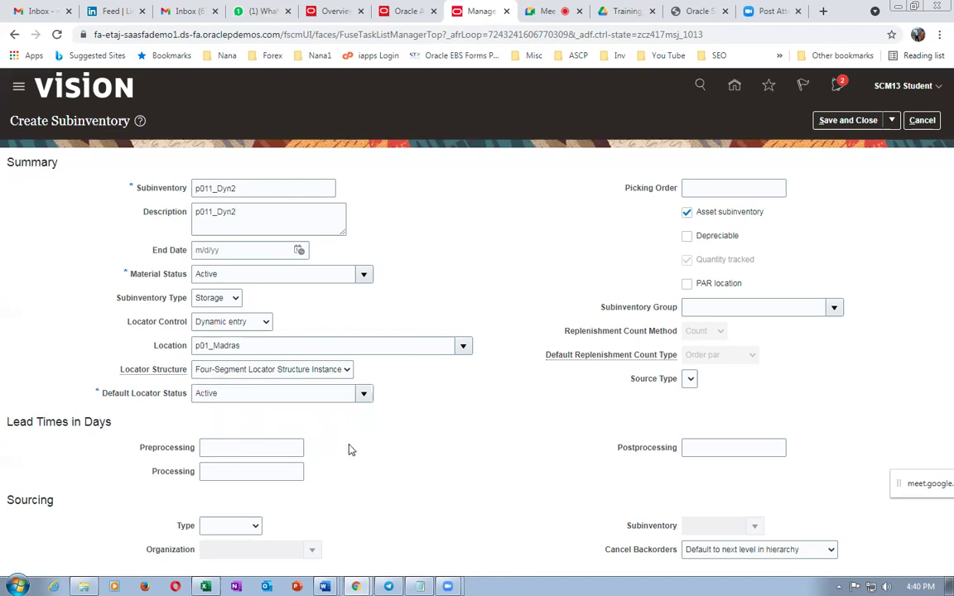
{"action": "left_click", "coordinate": [255, 376]}
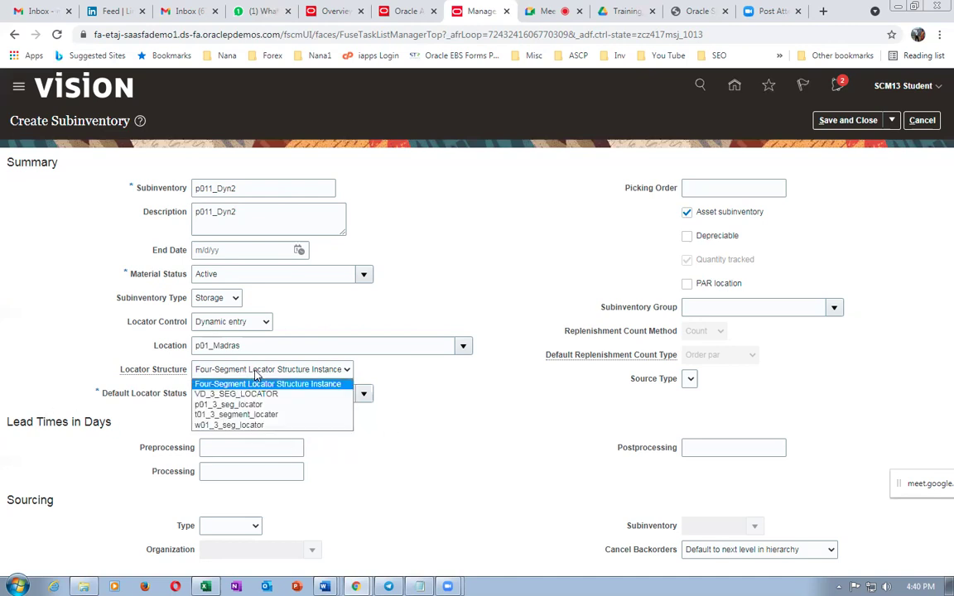
{"action": "left_click", "coordinate": [230, 405]}
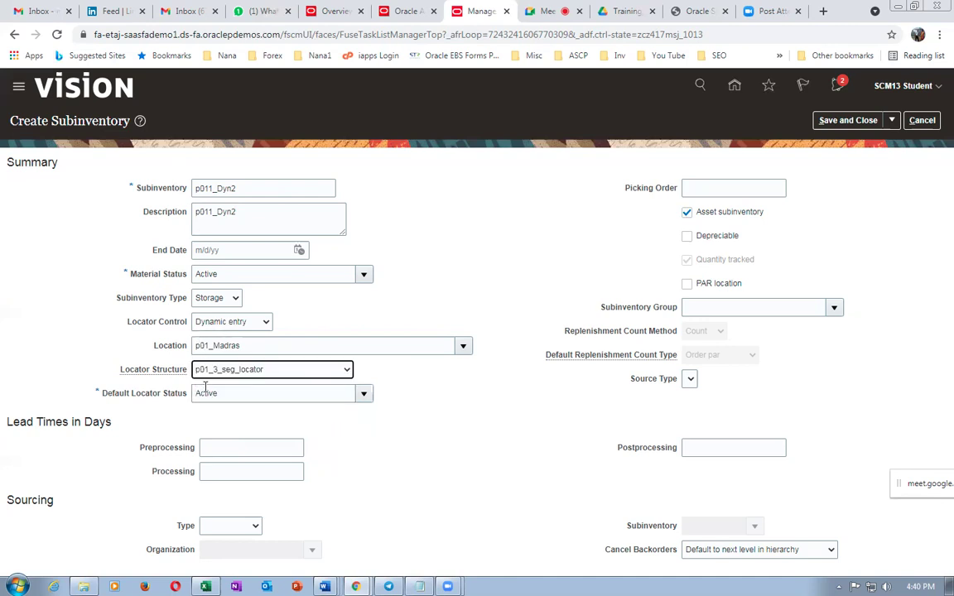
{"action": "left_click", "coordinate": [849, 120]}
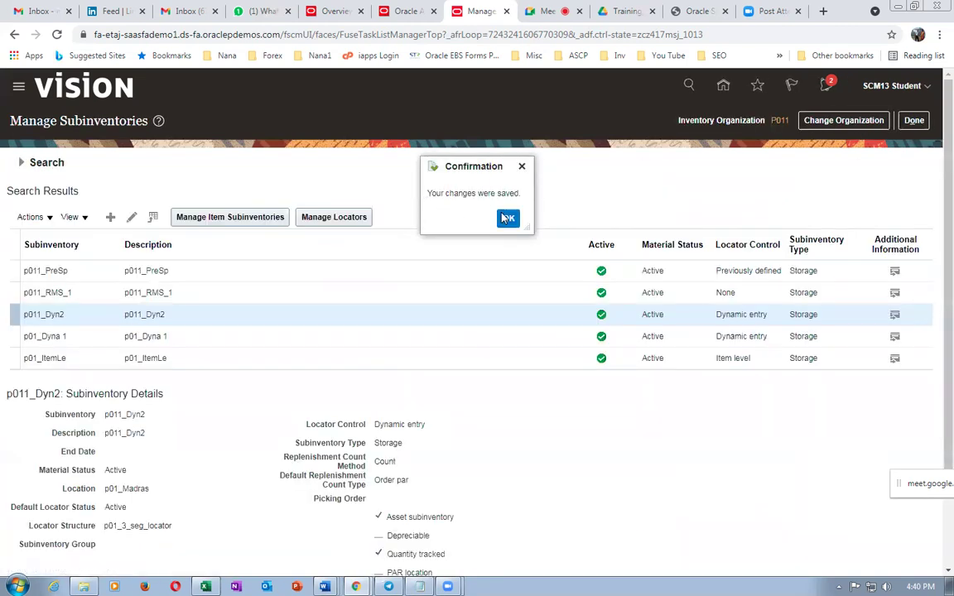
{"action": "left_click", "coordinate": [507, 218]}
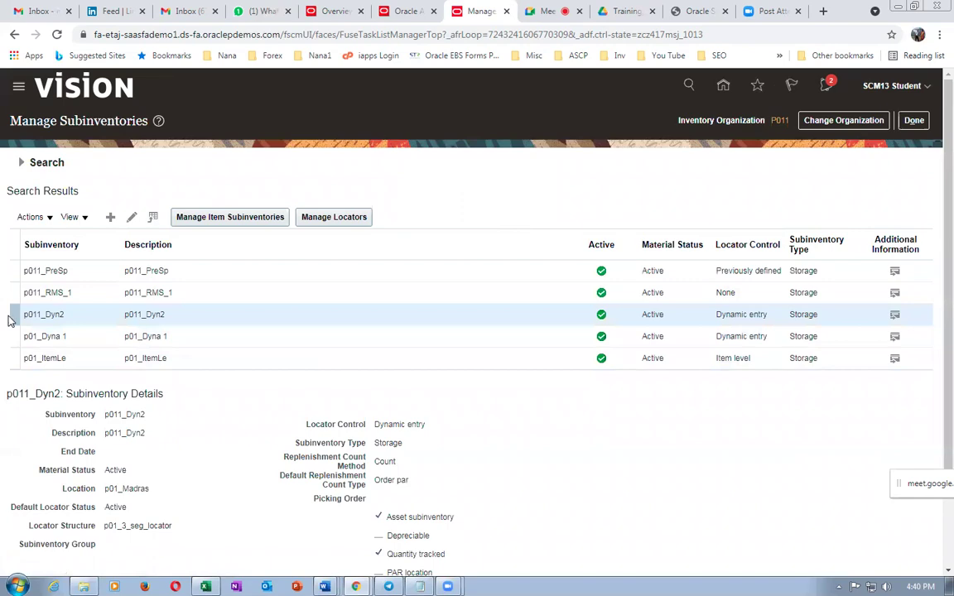
- Check the locators listed for Dynamic 2 in the Excel lab sheet and return to the subinventories page in Chrome
{"action": "key", "text": "alt+Tab"}
{"action": "key", "text": "alt+Tab"}
{"action": "key", "text": "alt+Tab"}
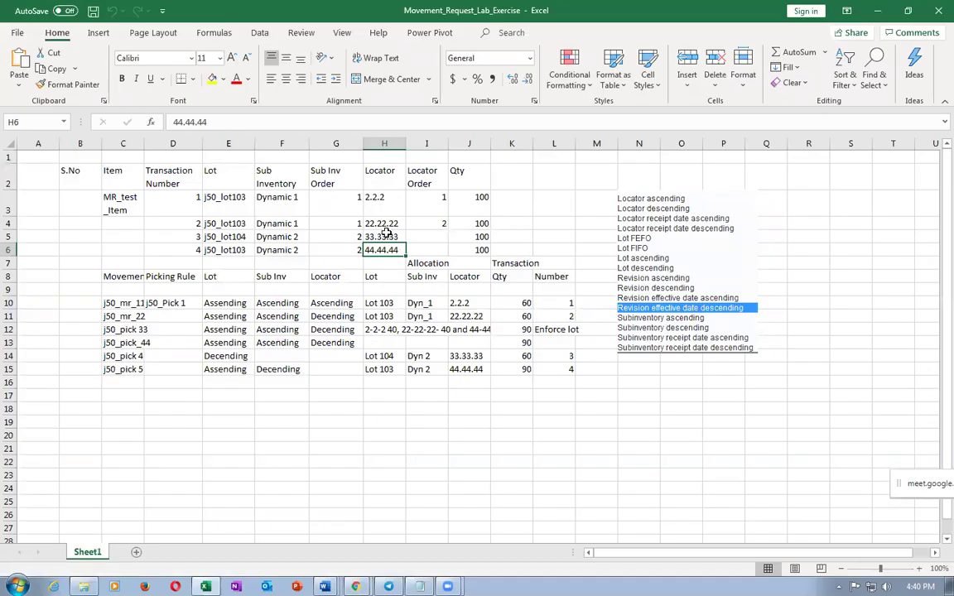
{"action": "key", "text": "alt+Tab"}
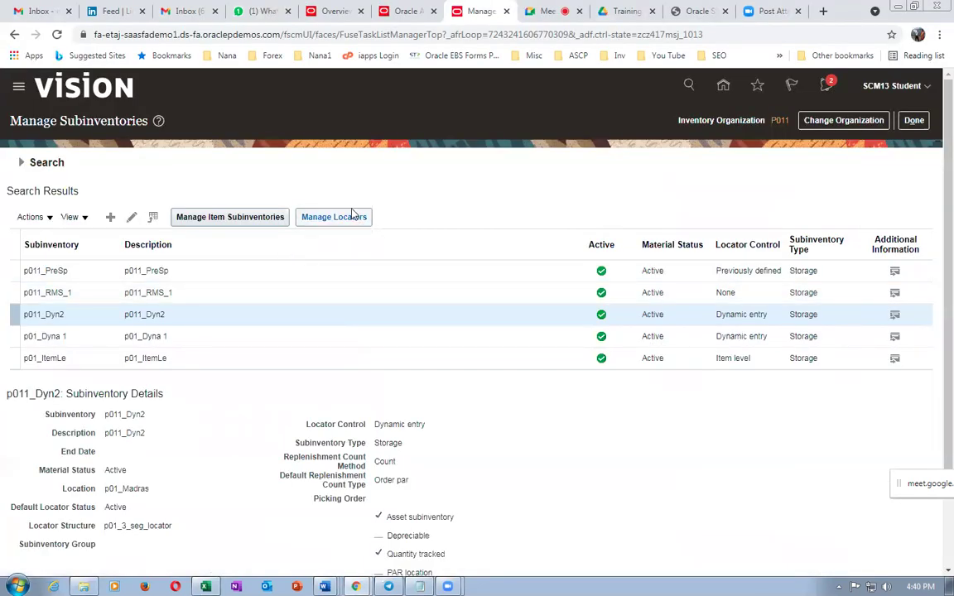
- Create a locator for subinventory p011_Dyn2 with row, rack and bin all 33, and save it to create another
{"action": "left_click", "coordinate": [352, 215]}
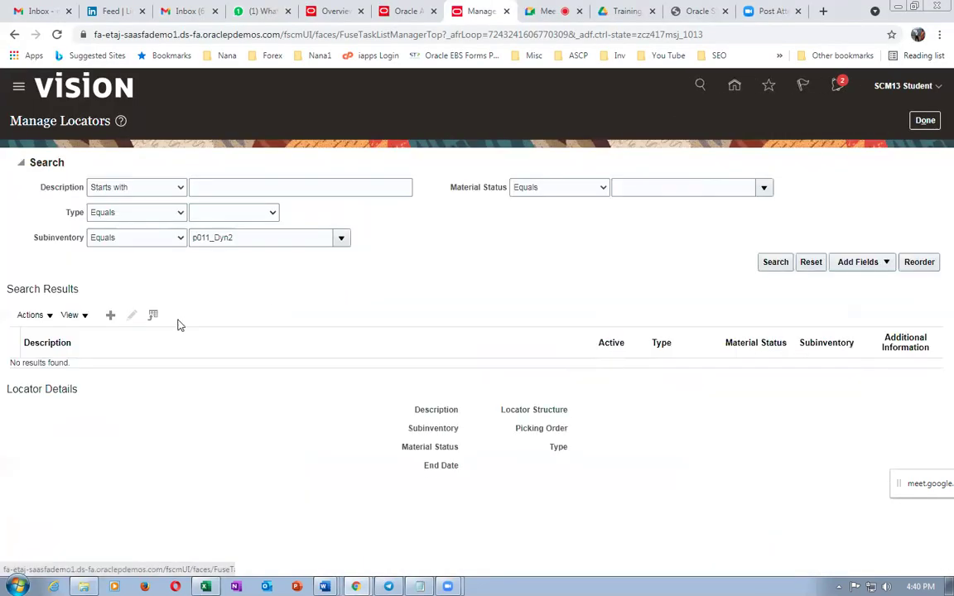
{"action": "left_click", "coordinate": [110, 315]}
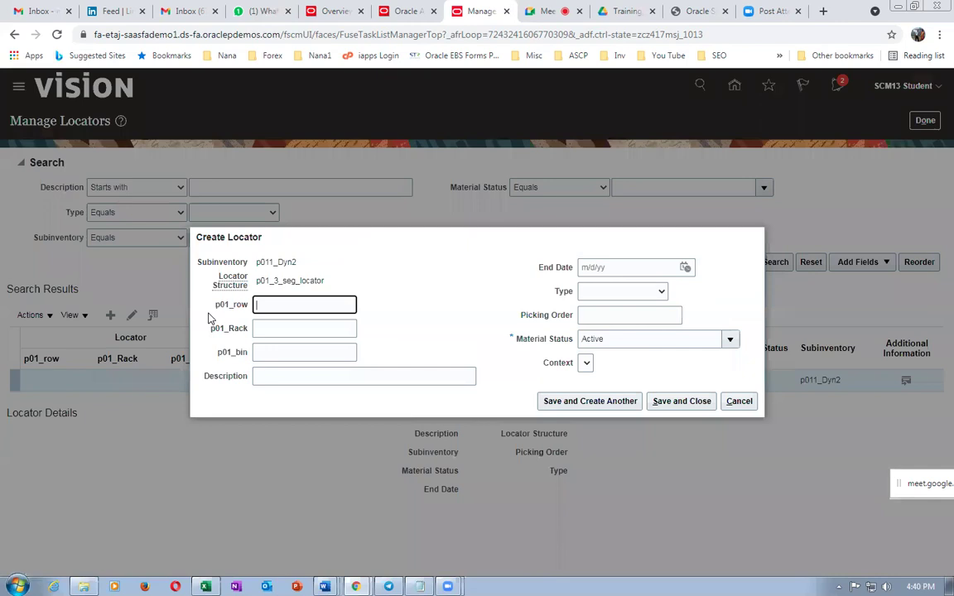
{"action": "key", "text": "Tab"}
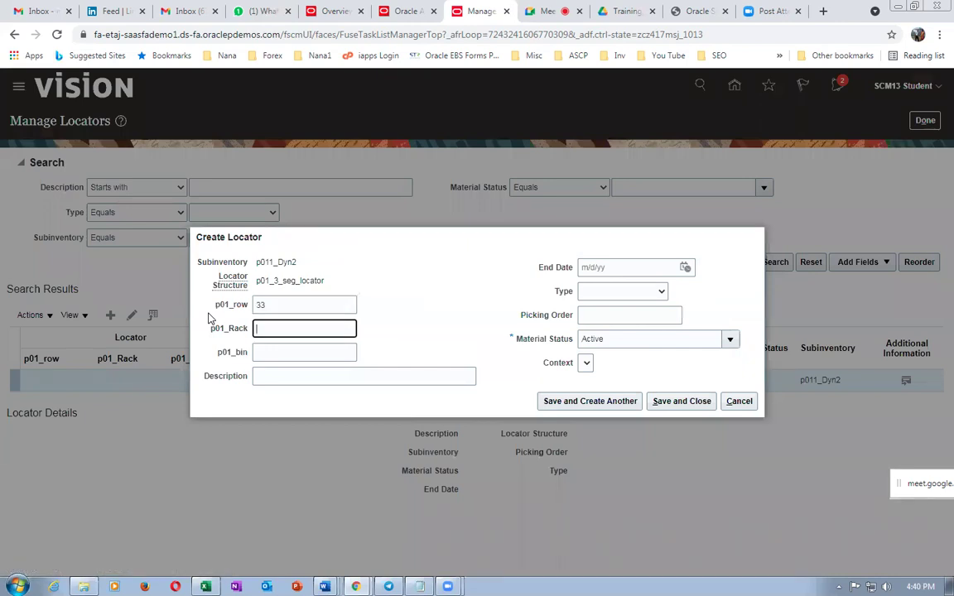
{"action": "type", "text": "33"}
{"action": "key", "text": "Tab"}
{"action": "type", "text": "33"}
{"action": "left_click", "coordinate": [586, 404]}
- Create a second locator for p011_Dyn2 with row, rack and bin all 44, then save and close it
{"action": "left_click", "coordinate": [290, 305]}
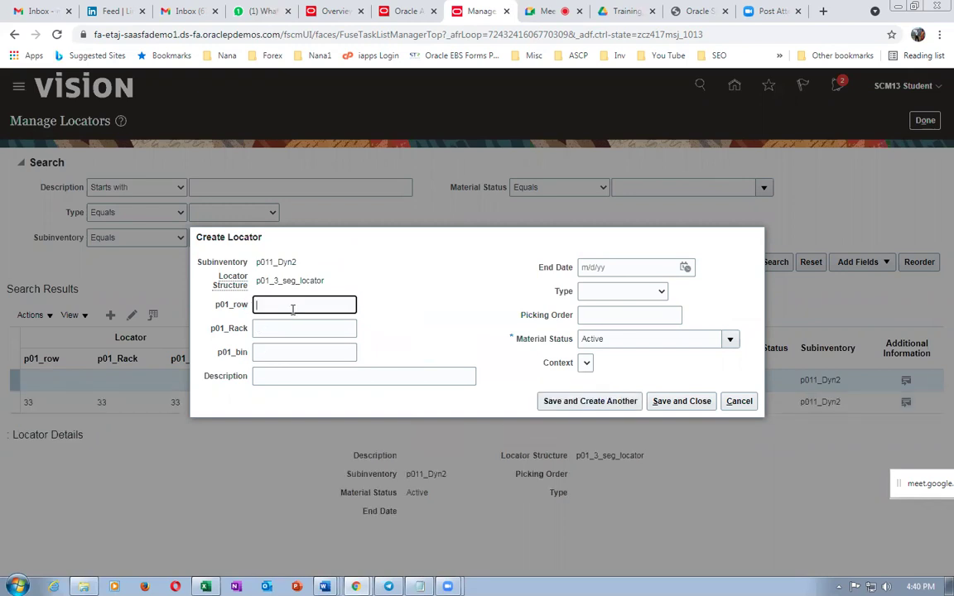
{"action": "key", "text": "Tab"}
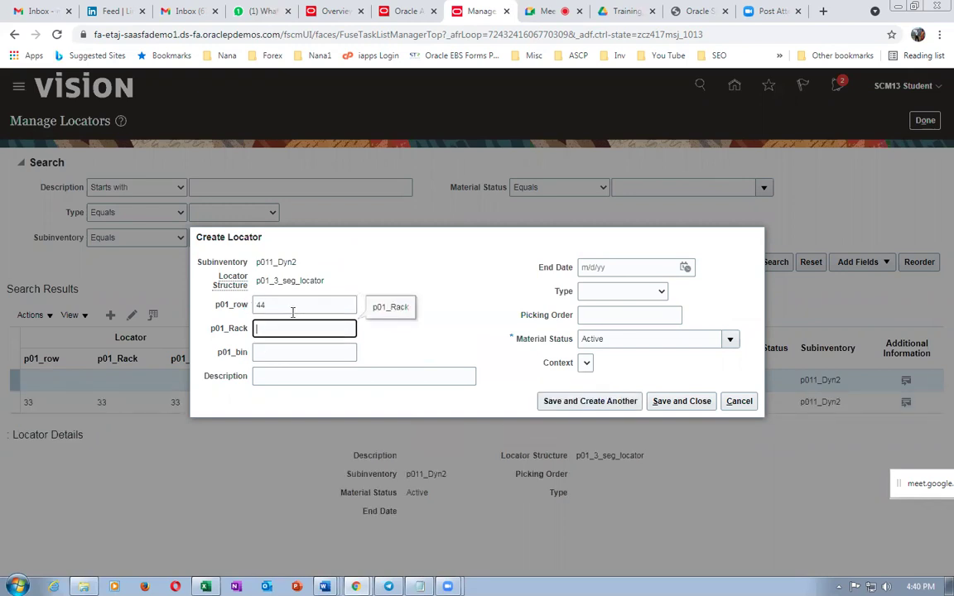
{"action": "type", "text": "44"}
{"action": "key", "text": "Tab"}
{"action": "type", "text": "44"}
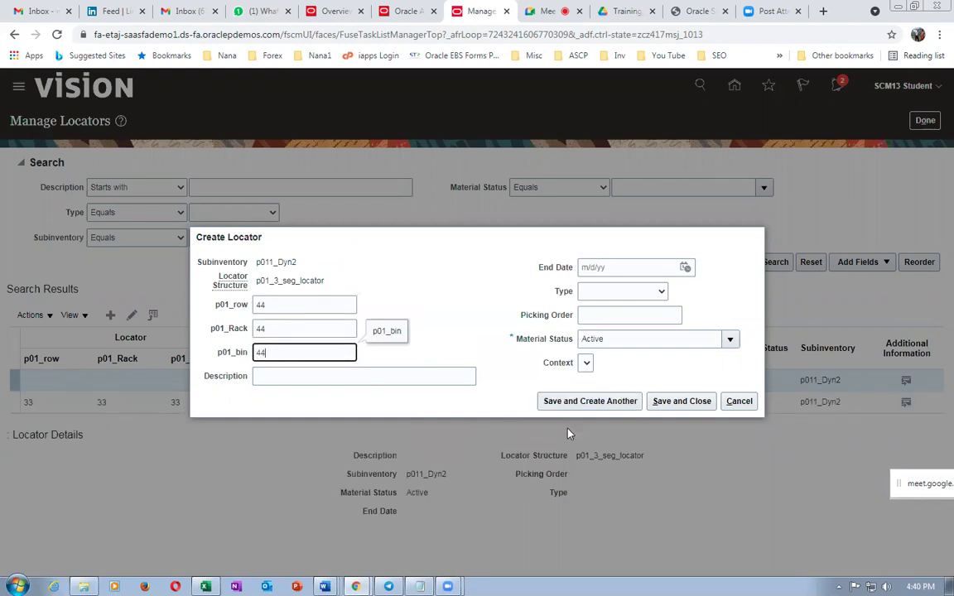
{"action": "left_click", "coordinate": [674, 403]}
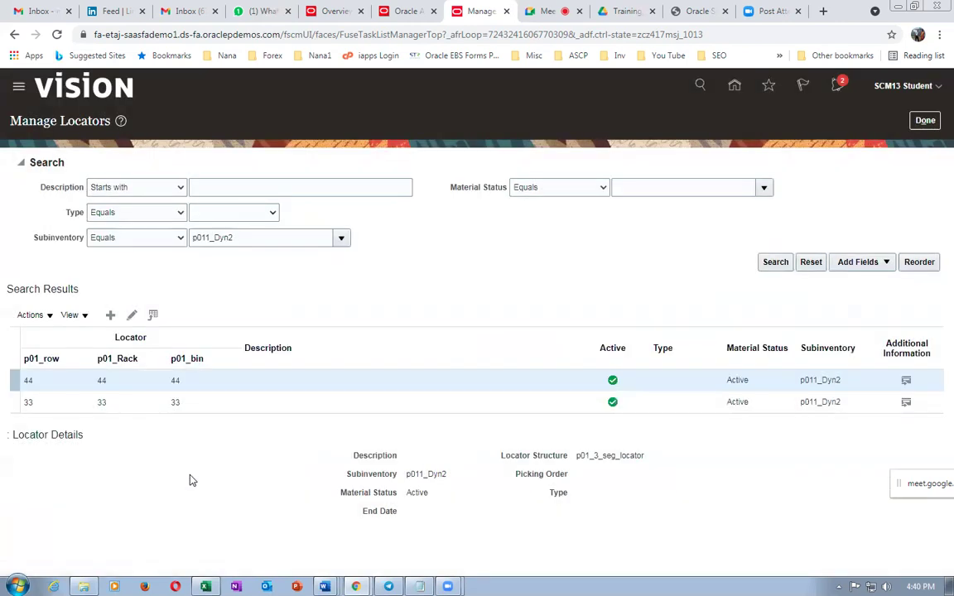
- Check the Dynamic 2 order in the Excel lab sheet, then in Chrome set subinventory p011_Dyn2's picking order to 2 and save it
{"action": "key", "text": "alt+Tab"}
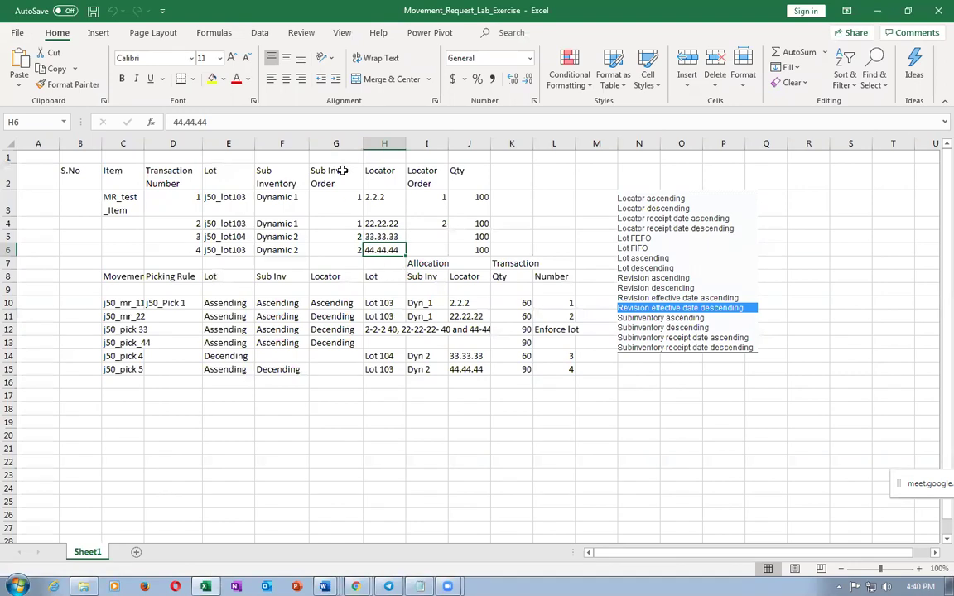
{"action": "key", "text": "Left"}
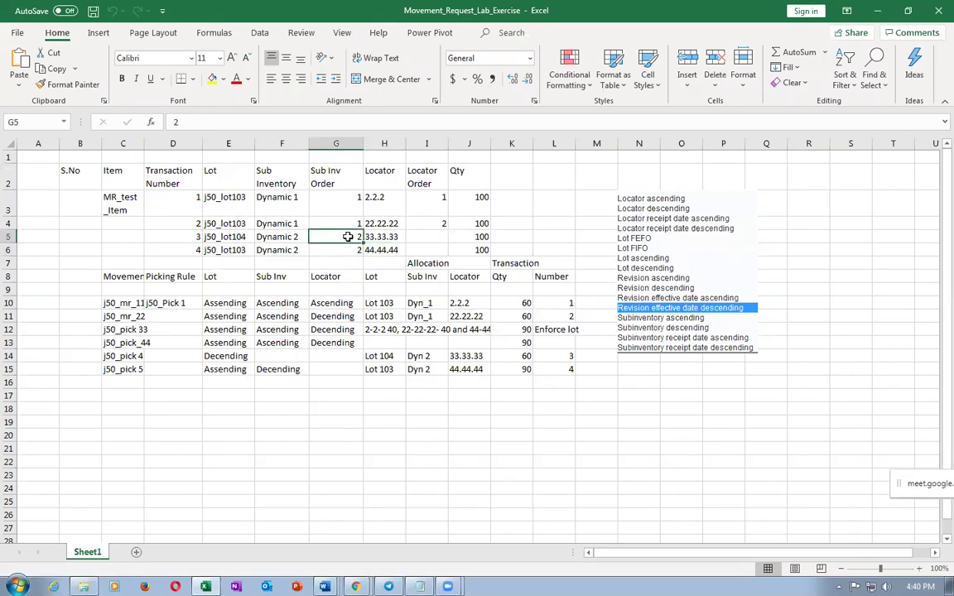
{"action": "left_click", "coordinate": [271, 240]}
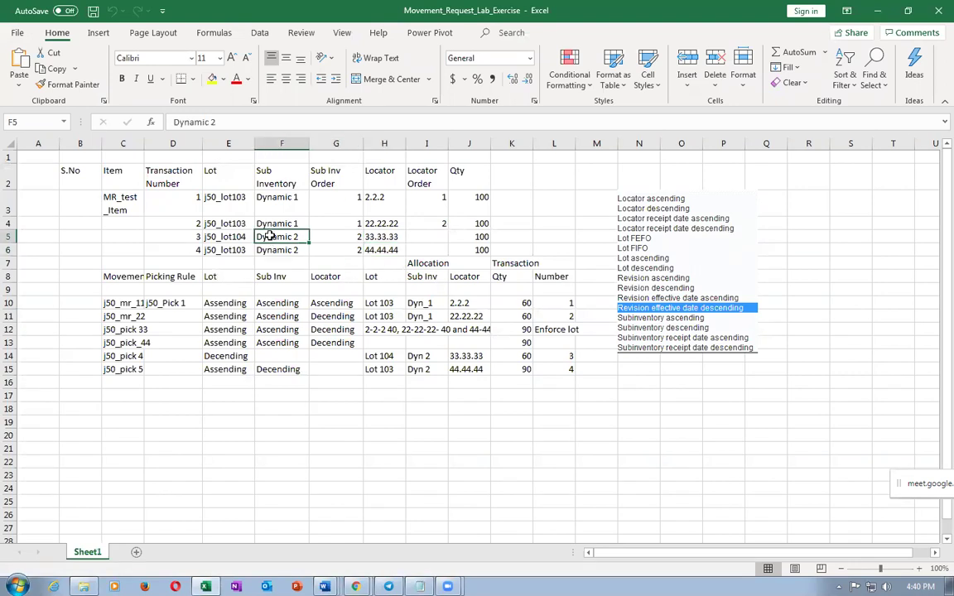
{"action": "key", "text": "alt+Tab"}
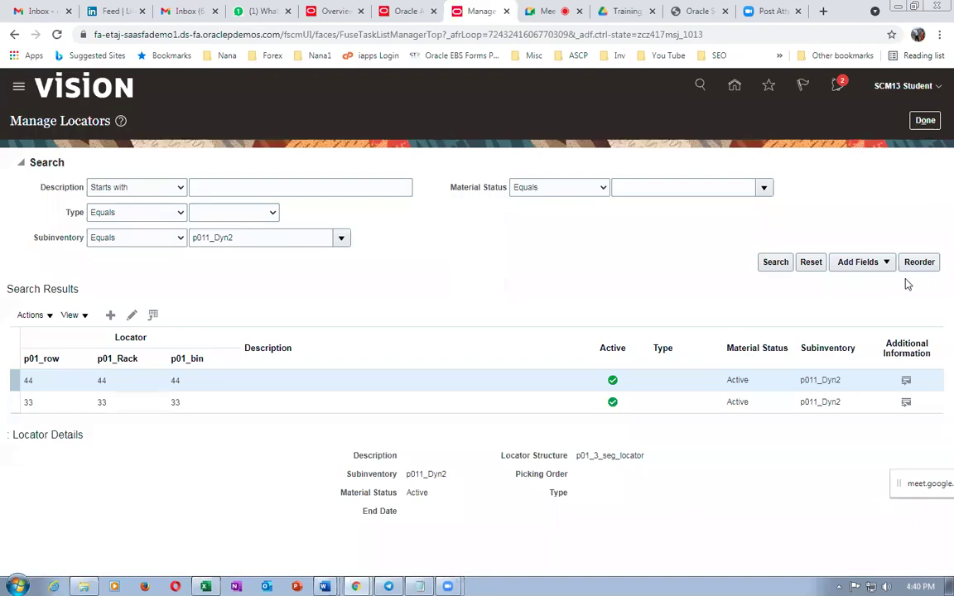
{"action": "left_click", "coordinate": [925, 124]}
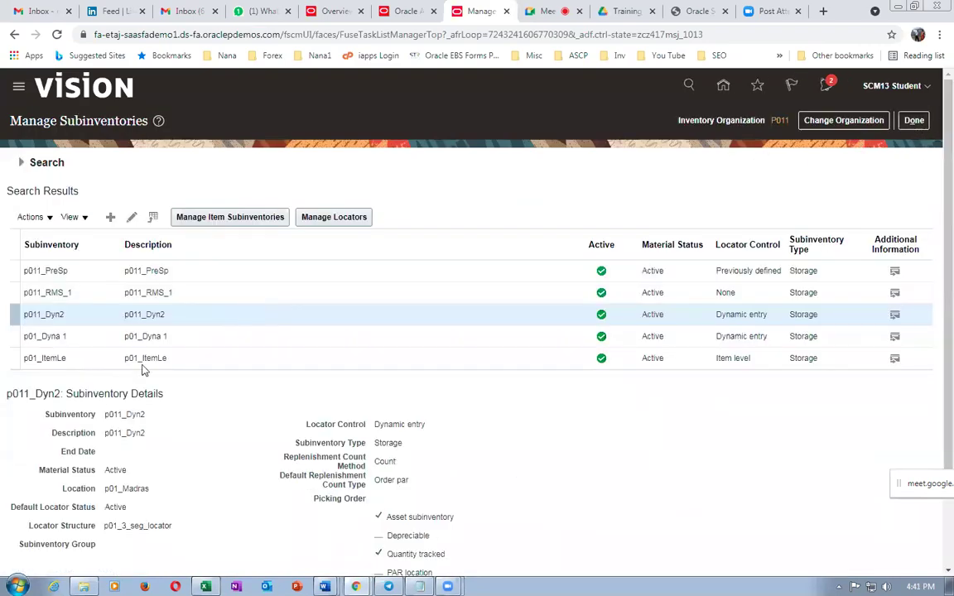
{"action": "left_click", "coordinate": [131, 217]}
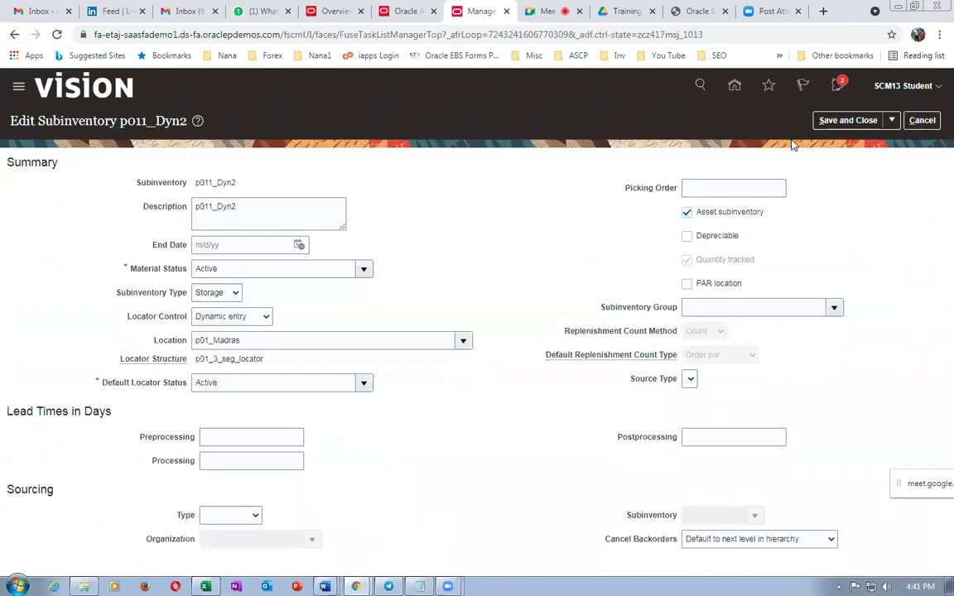
{"action": "left_click", "coordinate": [707, 187]}
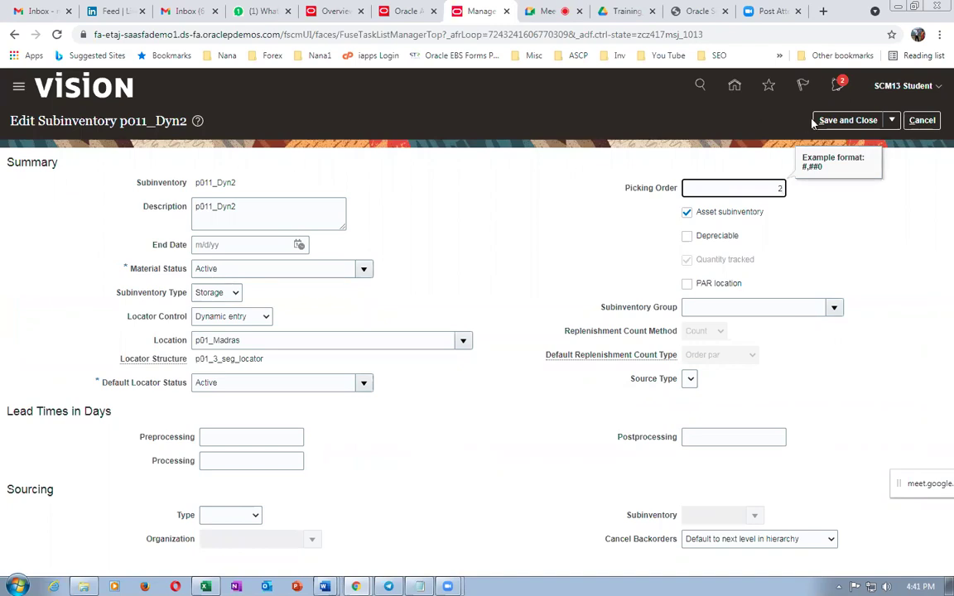
{"action": "left_click", "coordinate": [847, 120]}
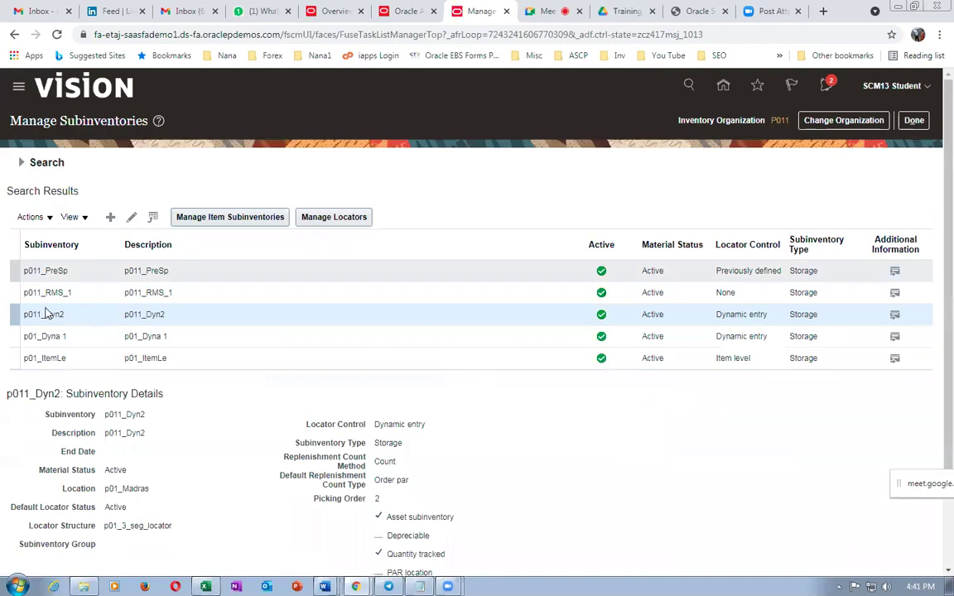
- Check the Dynamic 1 order in Excel, then in Chrome set subinventory p01_Dyna 1's picking order to 1 and save it
{"action": "key", "text": "alt+Tab"}
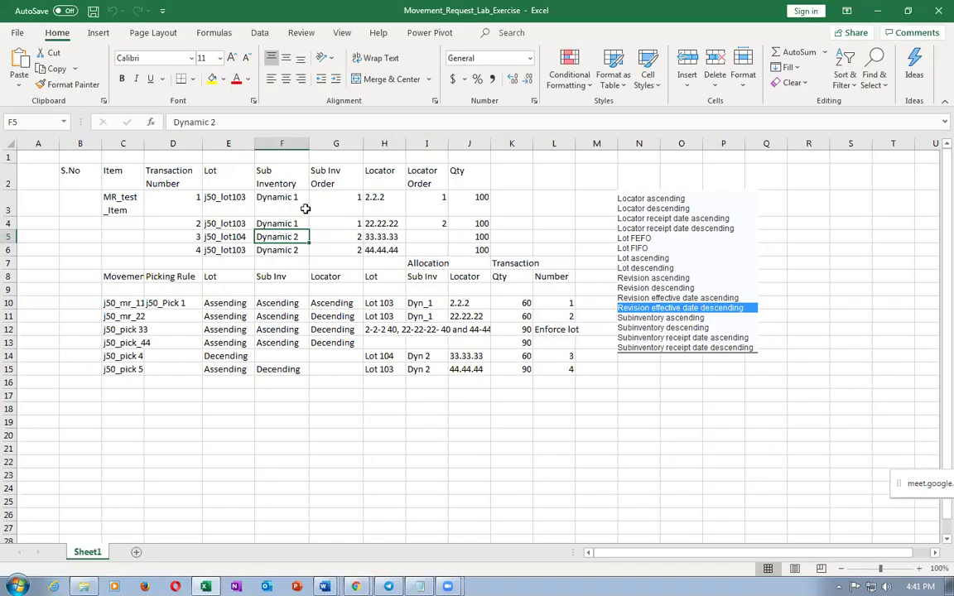
{"action": "left_click", "coordinate": [331, 197]}
{"action": "key", "text": "alt+Tab"}
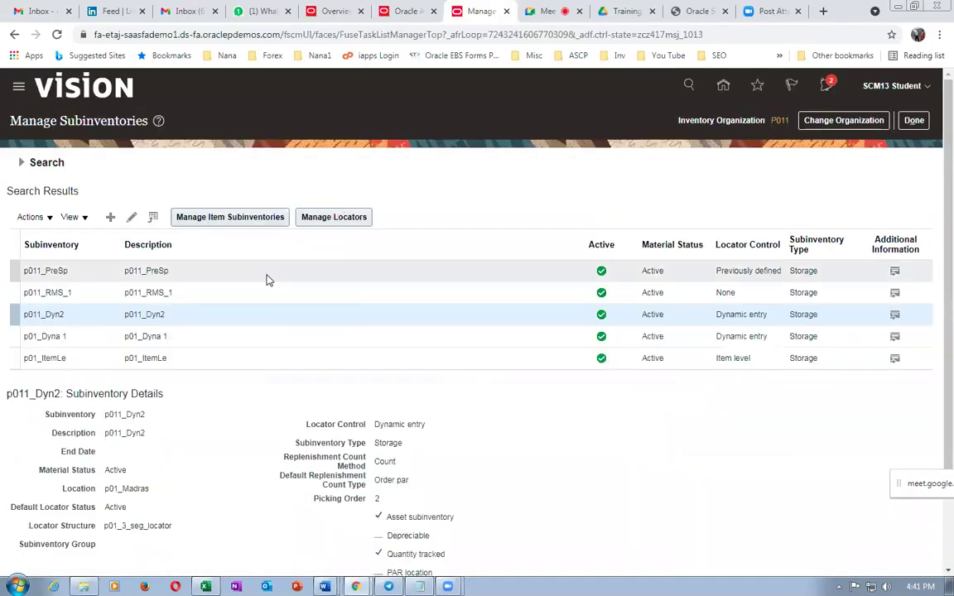
{"action": "left_click", "coordinate": [22, 338]}
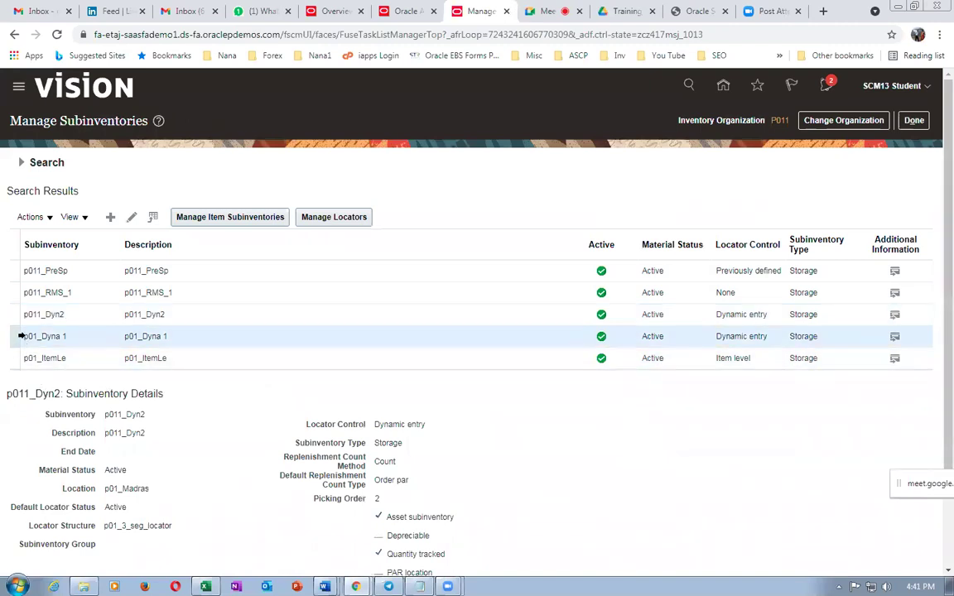
{"action": "left_click", "coordinate": [773, 188]}
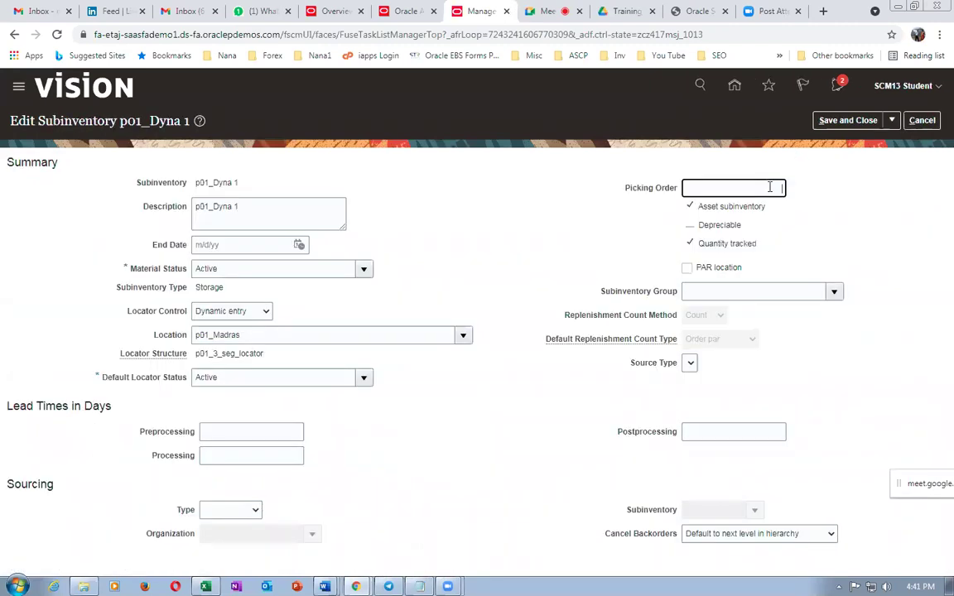
{"action": "left_click", "coordinate": [848, 120]}
- Review the locators and locator order listed for Dynamic 1 in the Excel lab sheet, and return to Chrome
{"action": "key", "text": "alt+Tab"}
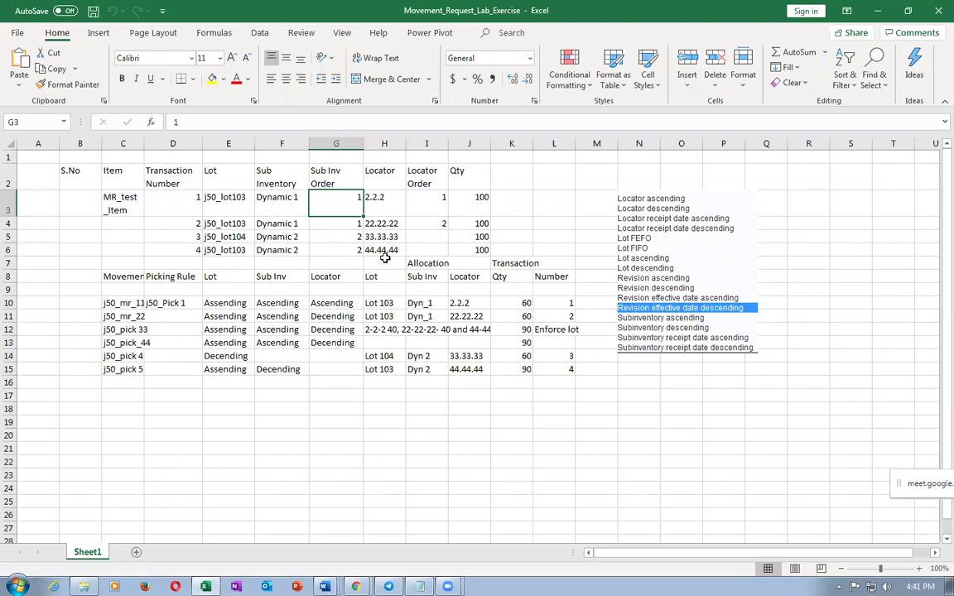
{"action": "left_click", "coordinate": [253, 207]}
{"action": "left_click", "coordinate": [381, 205]}
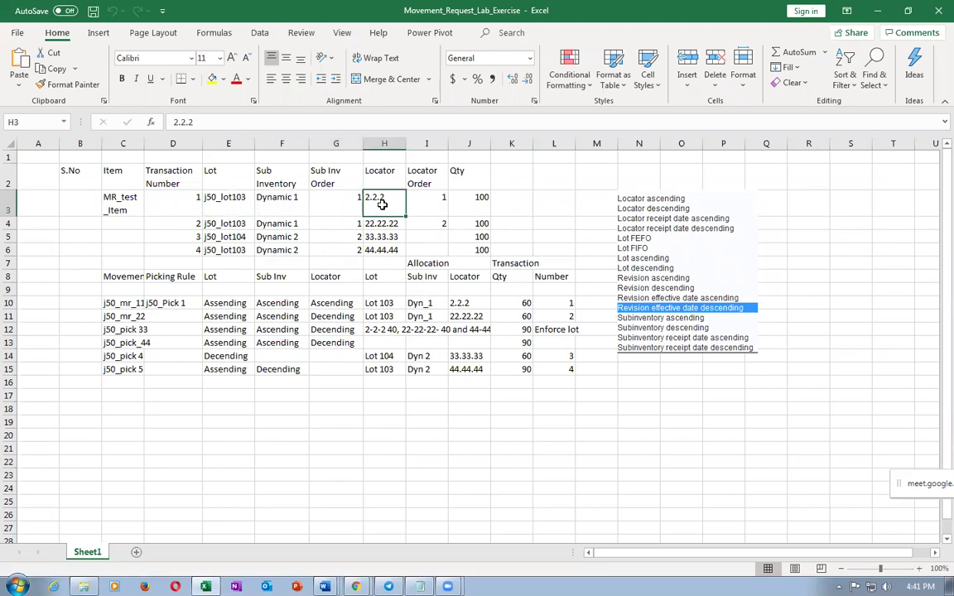
{"action": "left_click", "coordinate": [425, 201]}
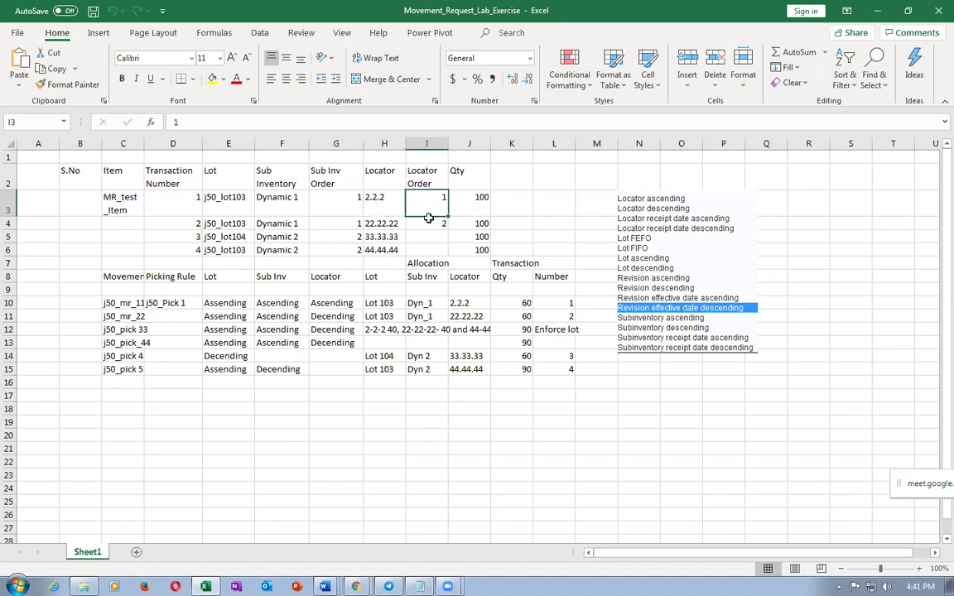
{"action": "left_click", "coordinate": [281, 214]}
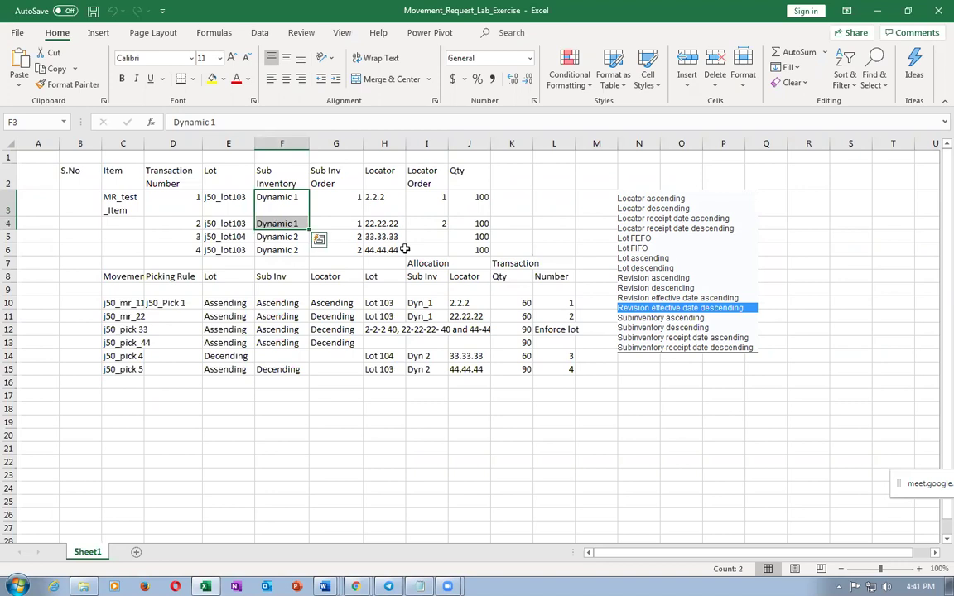
{"action": "left_click", "coordinate": [432, 205]}
{"action": "key", "text": "alt+Tab"}
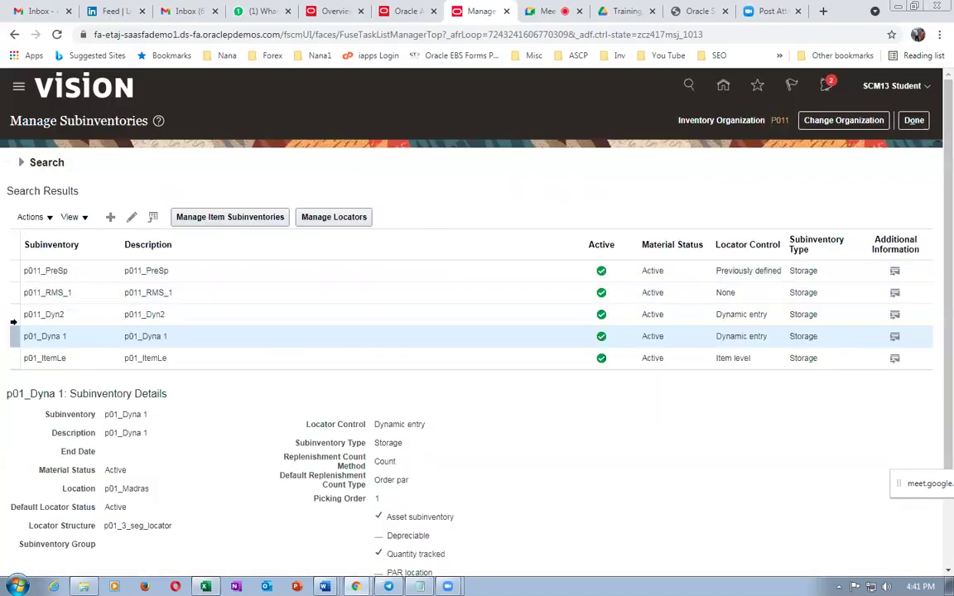
- Open the locators of p01_Dyna 1, set the picking order of locator 2-2-2 to 1, and save it
{"action": "left_click", "coordinate": [360, 217]}
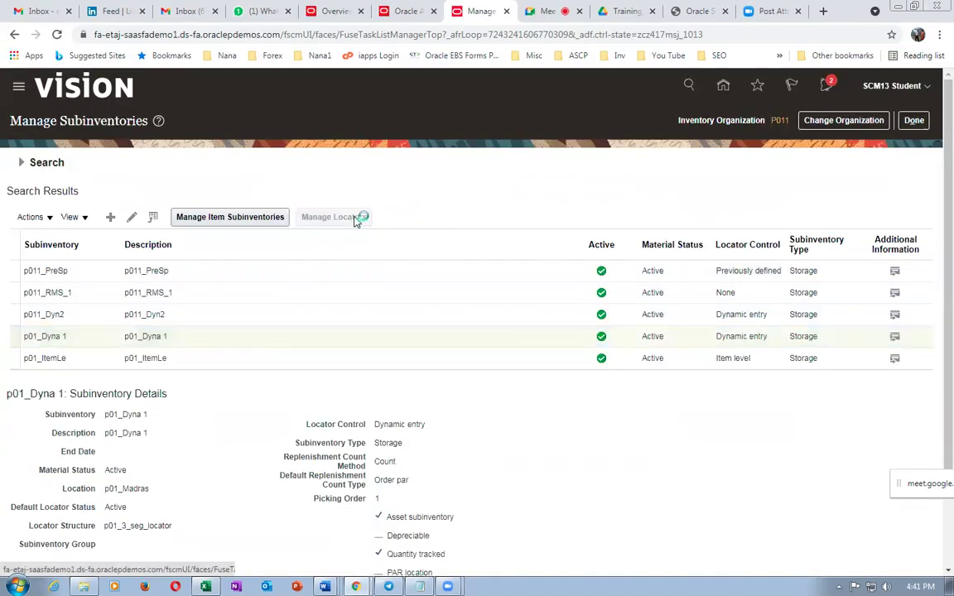
{"action": "key", "text": "alt+Tab"}
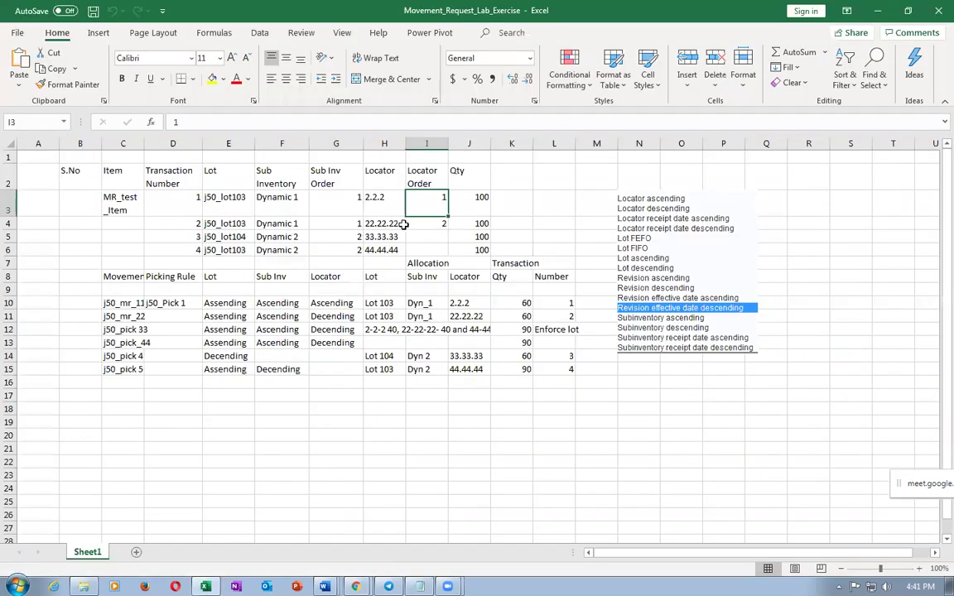
{"action": "key", "text": "alt+Tab"}
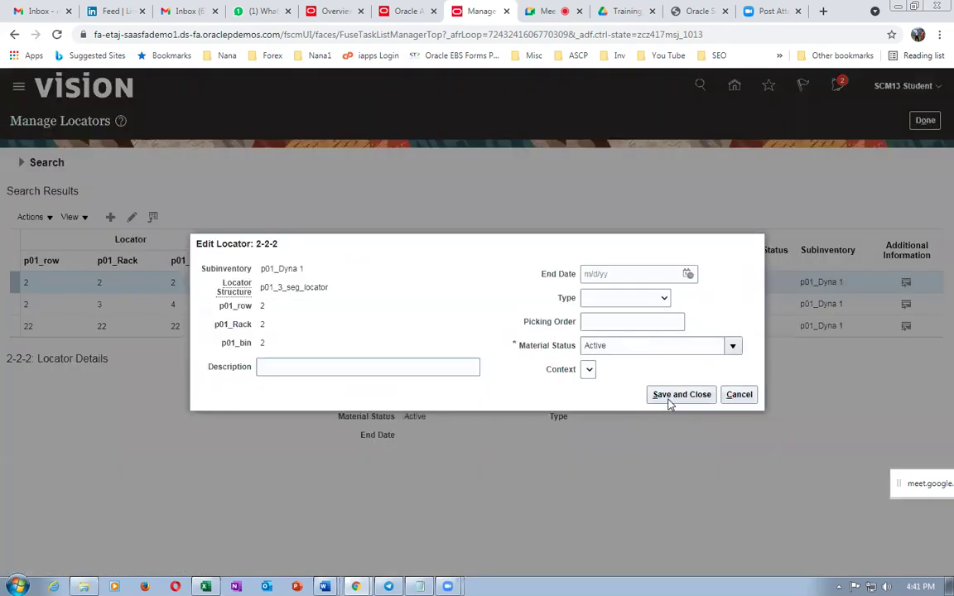
{"action": "left_click", "coordinate": [636, 320]}
{"action": "type", "text": "1"}
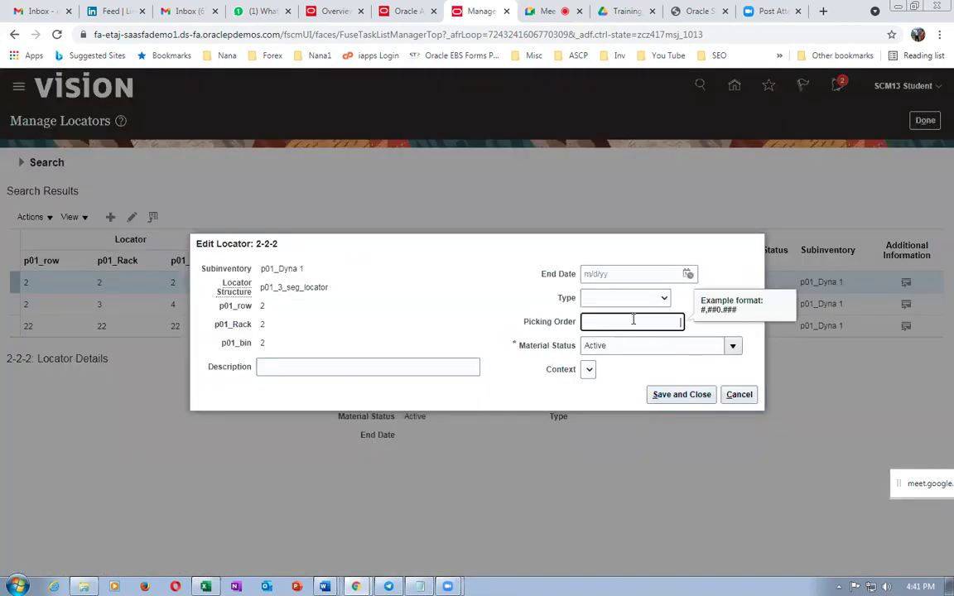
{"action": "left_click", "coordinate": [675, 395]}
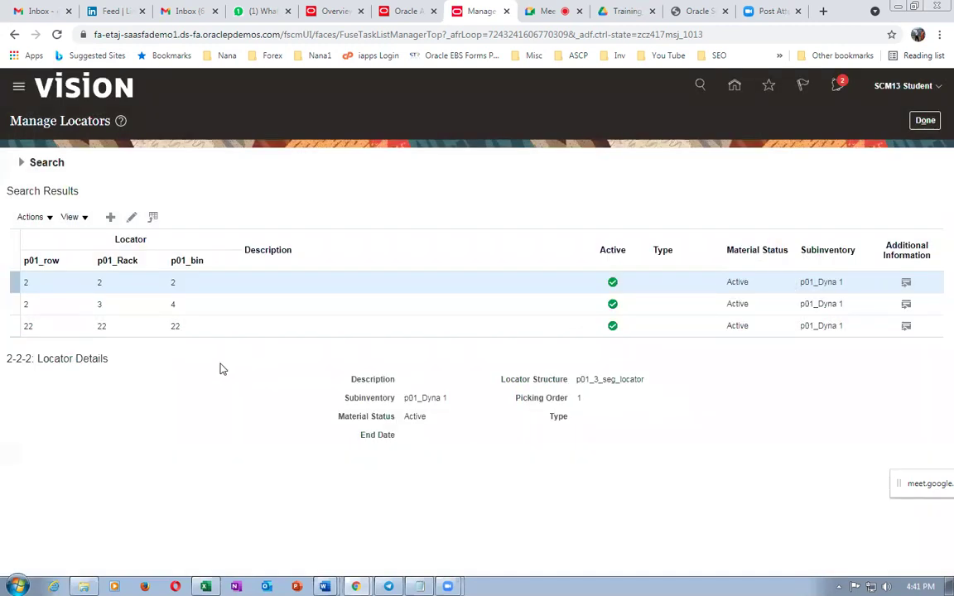
- Recheck the locator order in Excel, then in Chrome set locator 22-22-22's picking order to 2 and save it
{"action": "key", "text": "alt+Tab"}
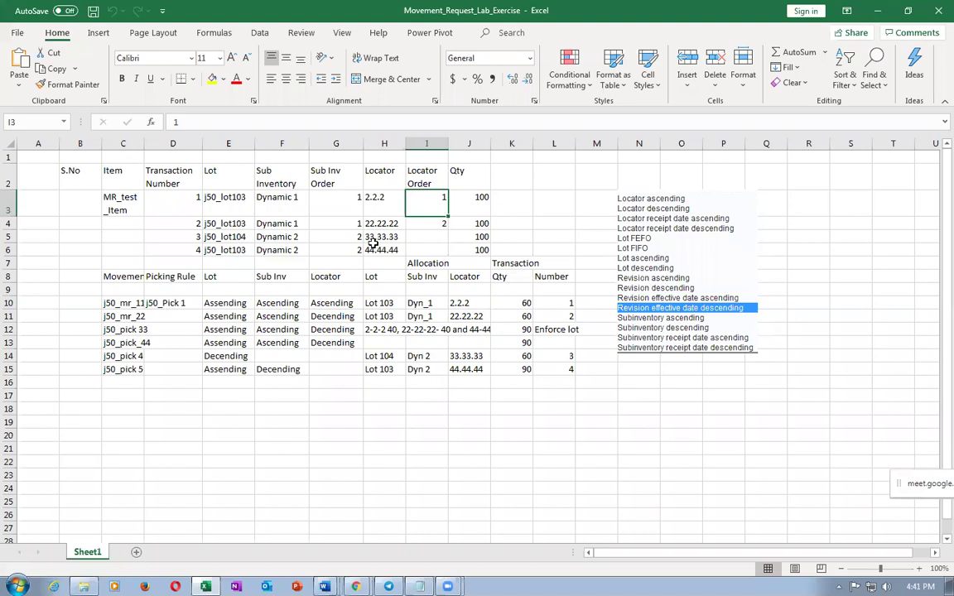
{"action": "key", "text": "alt+Tab"}
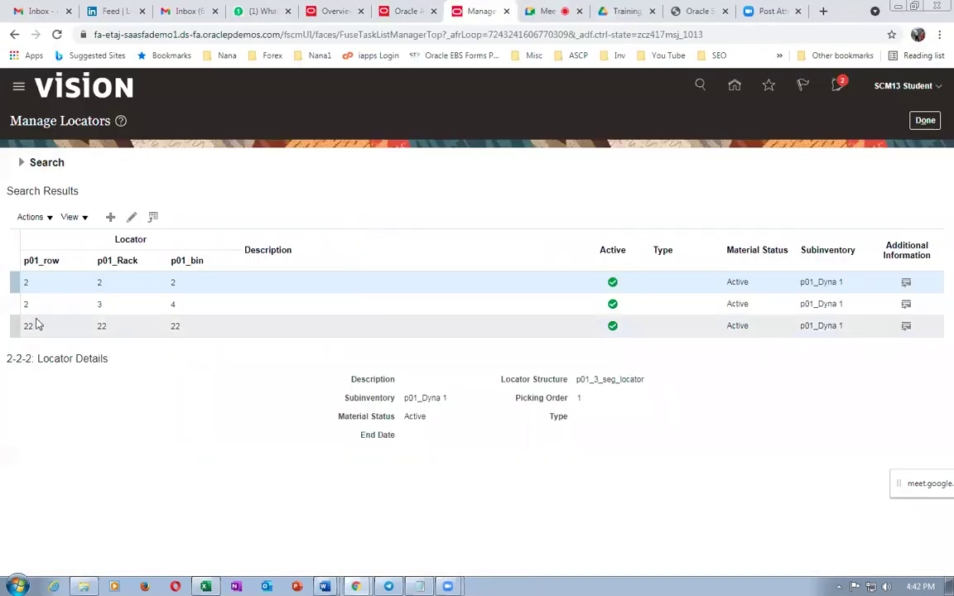
{"action": "left_click", "coordinate": [15, 303]}
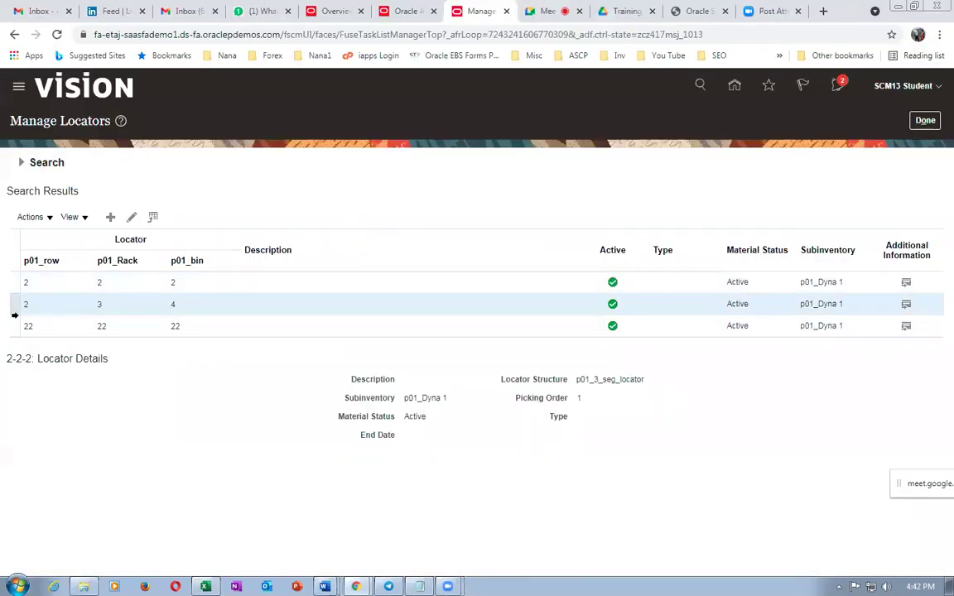
{"action": "left_click", "coordinate": [16, 326]}
{"action": "left_click", "coordinate": [132, 217]}
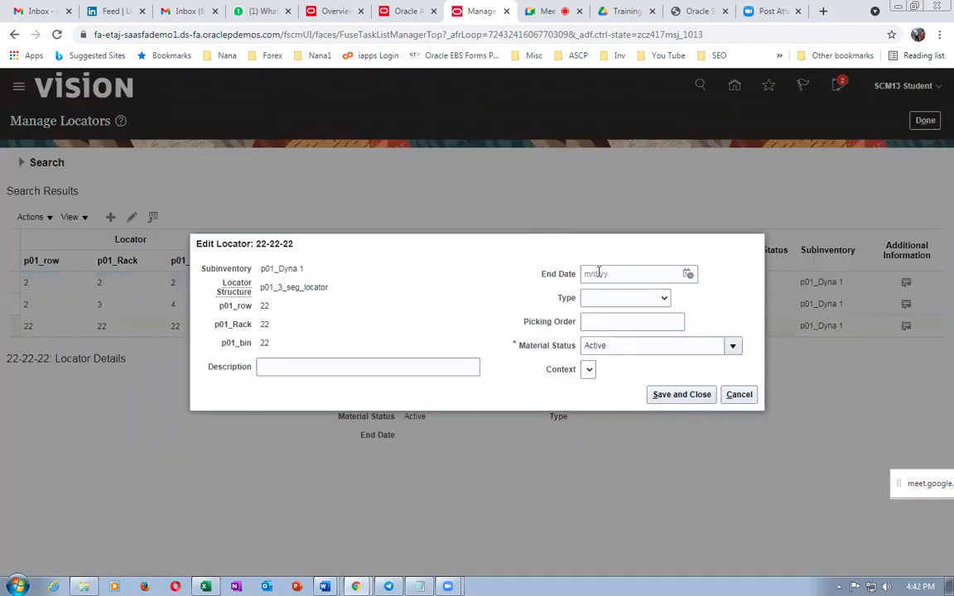
{"action": "left_click", "coordinate": [597, 322]}
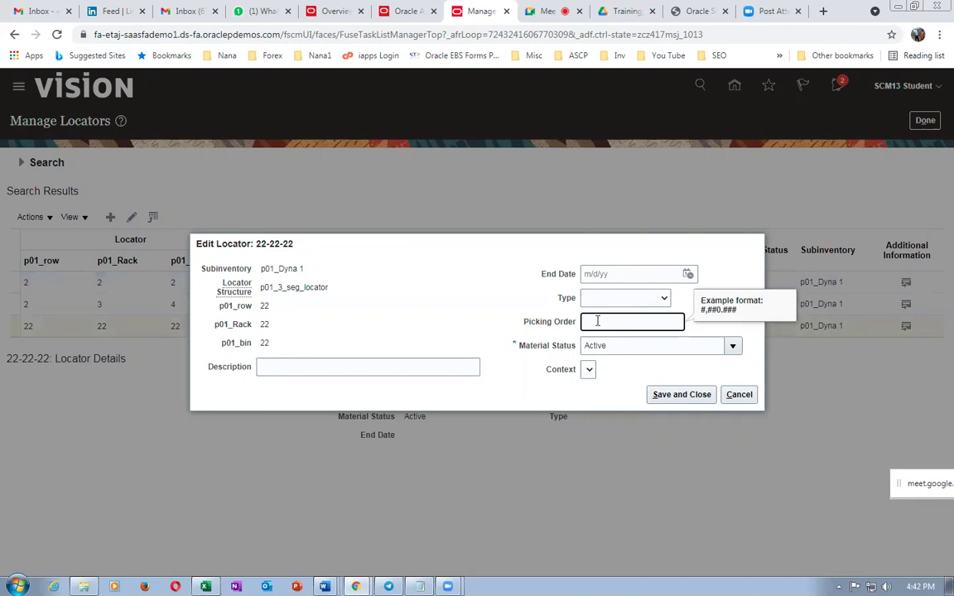
{"action": "left_click", "coordinate": [679, 395]}
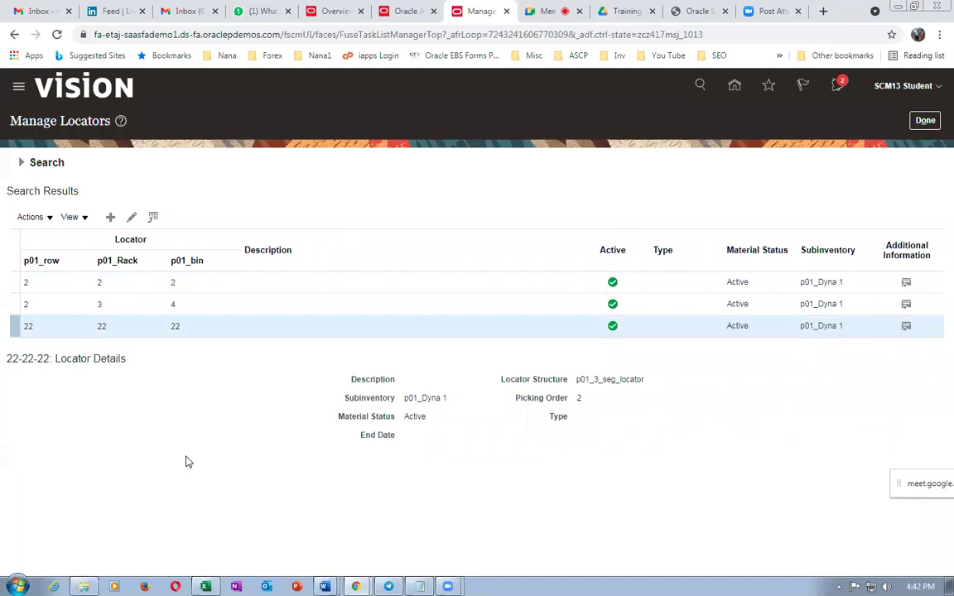
- Switch to the Excel lab sheet and examine the subinventory and locator order values for the Dynamic 1 rows
{"action": "key", "text": "alt+Tab"}
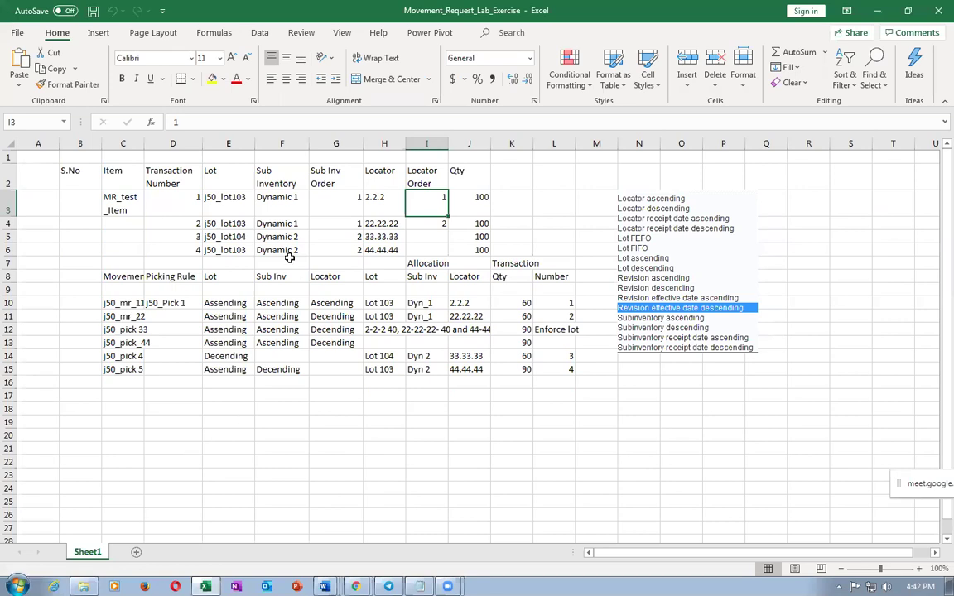
{"action": "left_click", "coordinate": [374, 223]}
{"action": "left_click", "coordinate": [420, 222]}
{"action": "left_click", "coordinate": [431, 200]}
{"action": "left_click", "coordinate": [428, 222]}
{"action": "left_click", "coordinate": [426, 201]}
{"action": "left_click", "coordinate": [433, 223]}
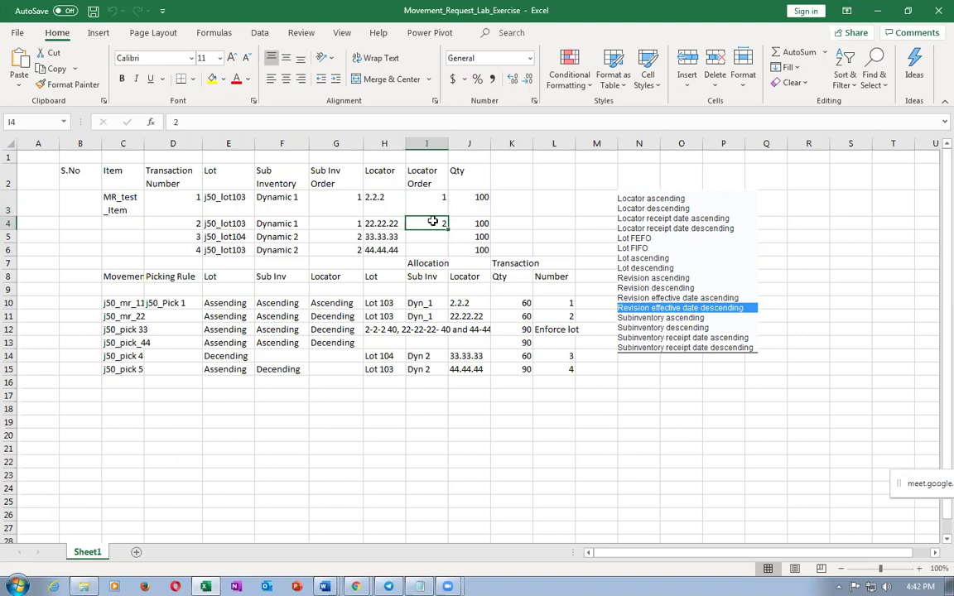
{"action": "left_click", "coordinate": [440, 199]}
{"action": "left_click", "coordinate": [427, 223]}
{"action": "left_click", "coordinate": [273, 204]}
{"action": "left_click", "coordinate": [331, 203]}
{"action": "left_click", "coordinate": [340, 222]}
{"action": "left_click", "coordinate": [437, 203]}
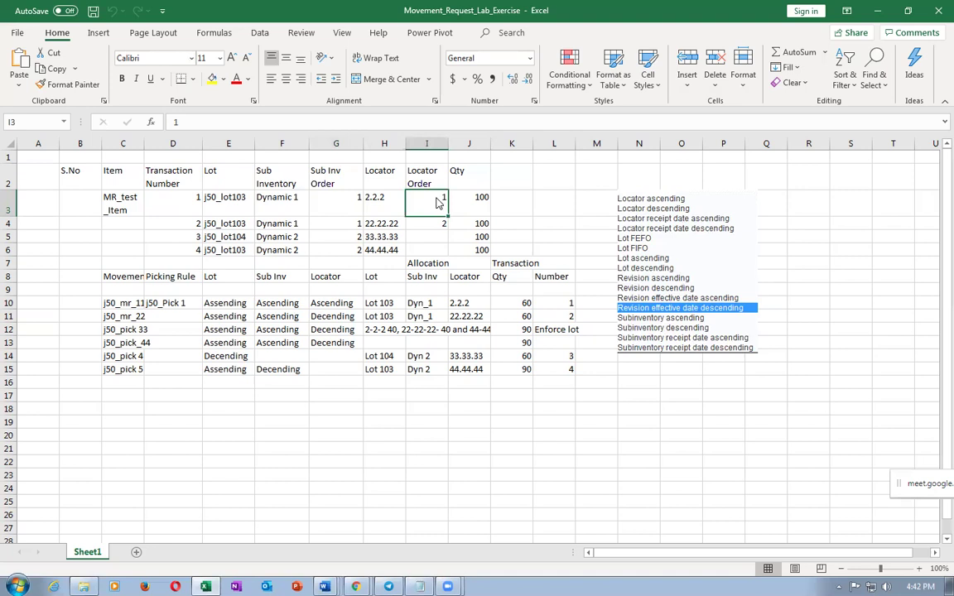
- Review the locator order, lot and subinventory values for the two Dynamic 1 transactions in the Excel lab sheet
{"action": "left_click", "coordinate": [440, 226]}
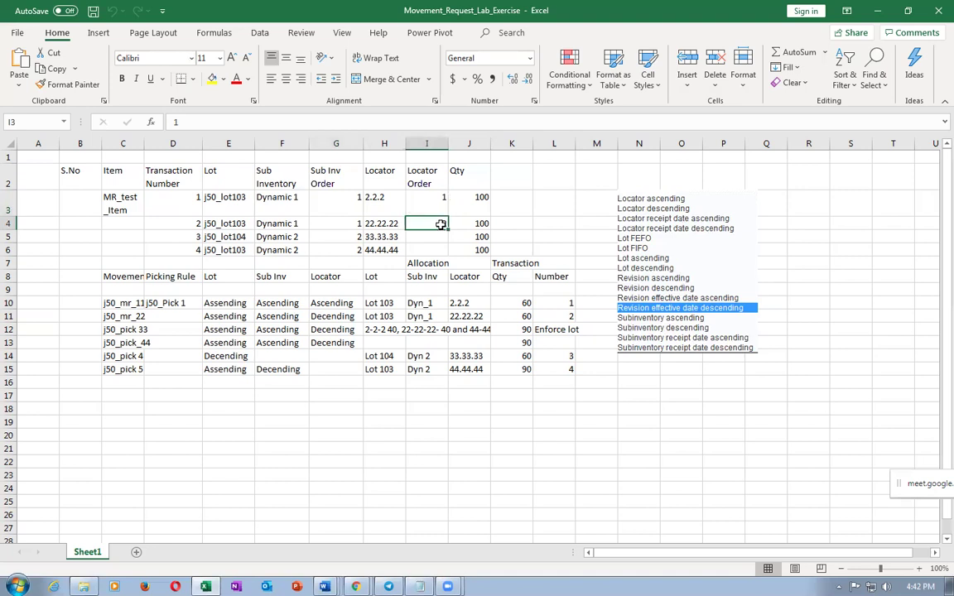
{"action": "type", "text": "2"}
{"action": "key", "text": "ctrl+Return"}
{"action": "left_click", "coordinate": [150, 189]}
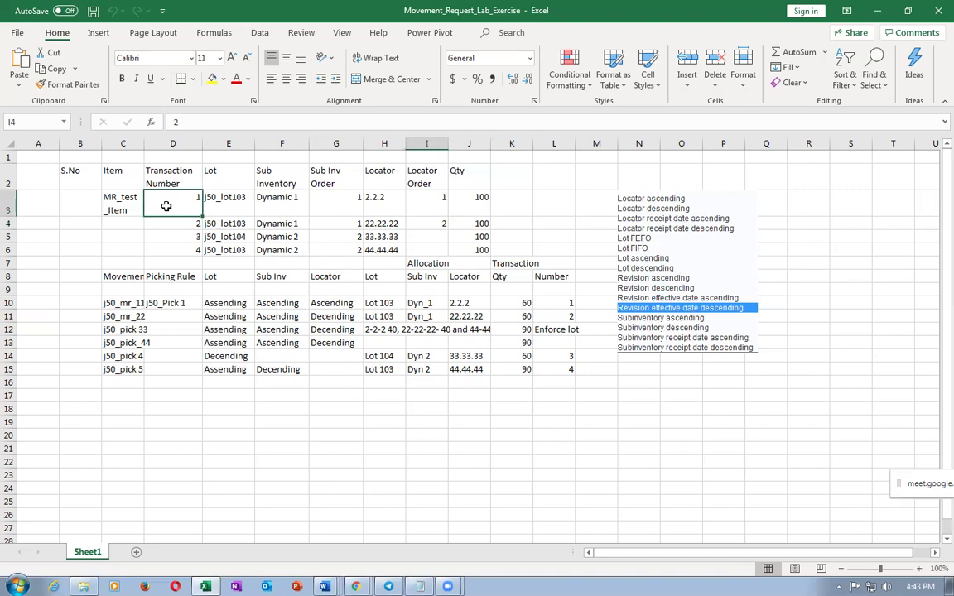
{"action": "left_click", "coordinate": [225, 198]}
{"action": "key", "text": "Tab"}
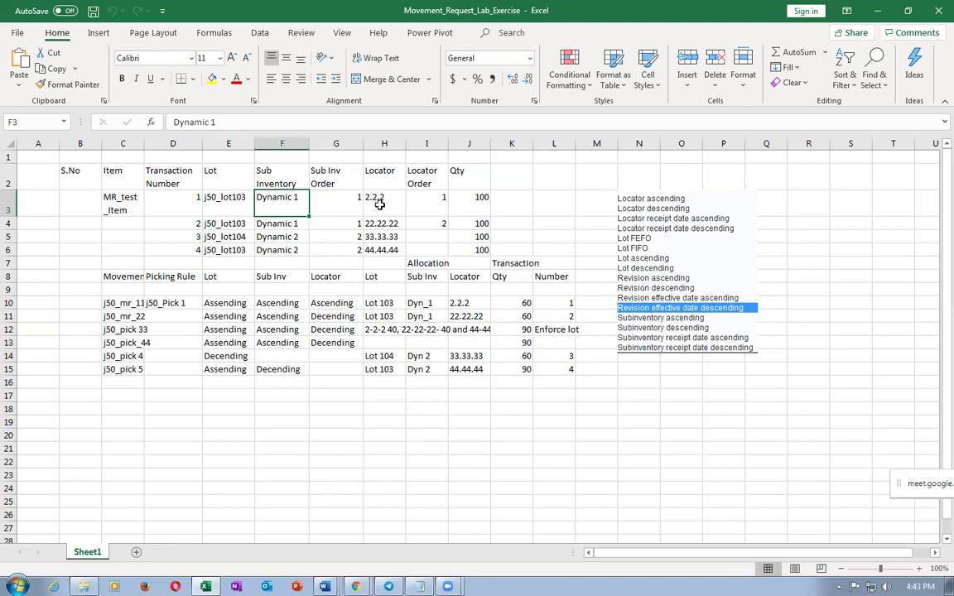
{"action": "left_click", "coordinate": [263, 223]}
- Examine the lots of the first three transactions, the picking rule's lot, subinventory and locator headings, and the test item name
{"action": "left_click", "coordinate": [217, 196]}
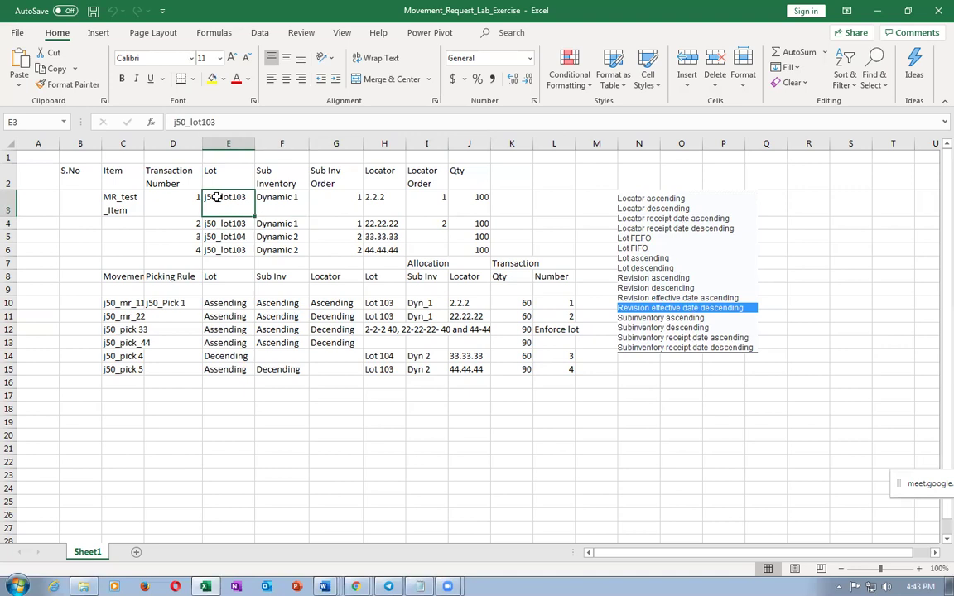
{"action": "left_click", "coordinate": [222, 225]}
{"action": "left_click", "coordinate": [222, 238]}
{"action": "left_click", "coordinate": [213, 276]}
{"action": "left_click", "coordinate": [273, 276]}
{"action": "left_click", "coordinate": [312, 276]}
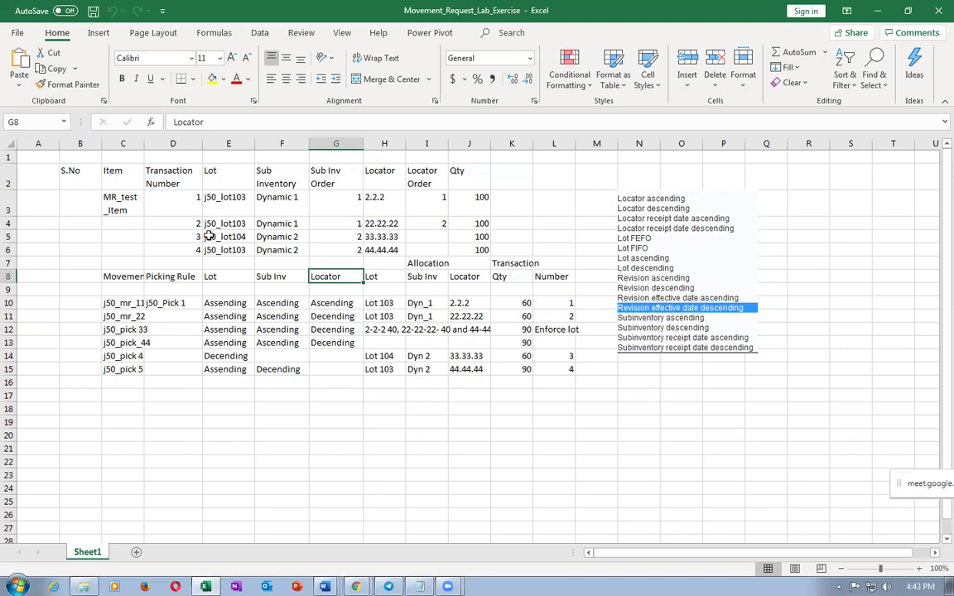
{"action": "left_click", "coordinate": [222, 203]}
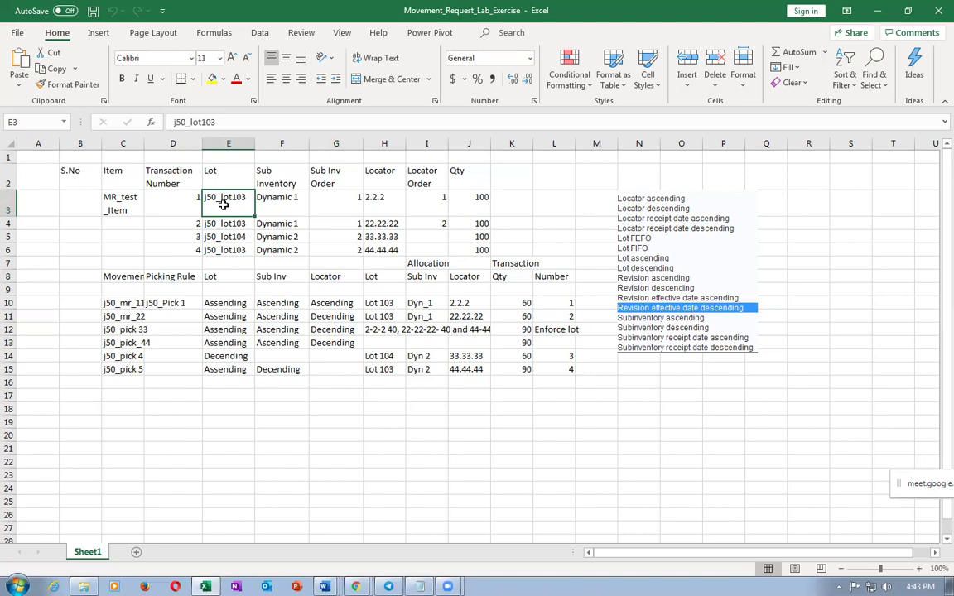
{"action": "left_click", "coordinate": [111, 202]}
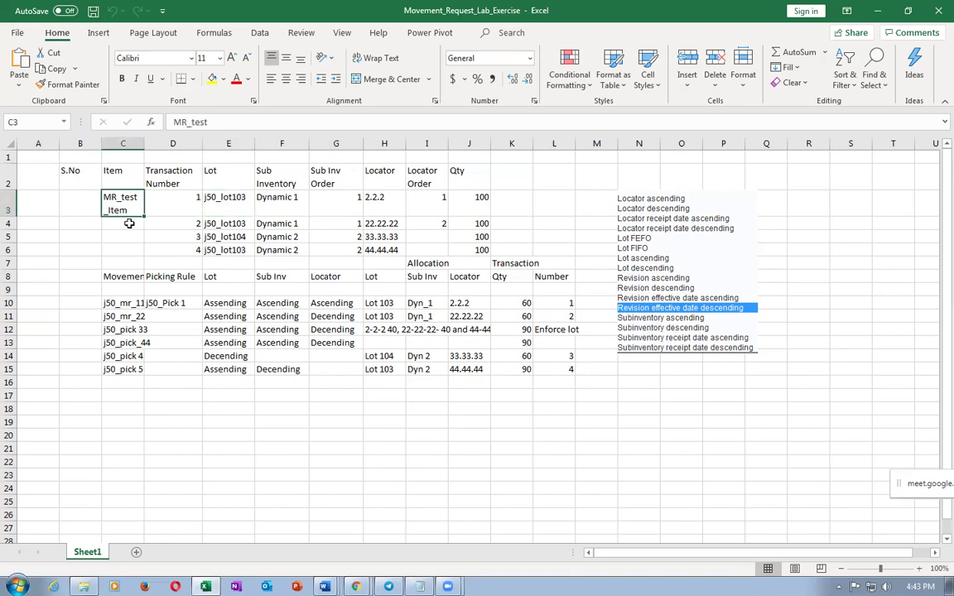
- Switch to Chrome, leave the locators page, and open Product Information Management from the home page's Product Management apps
{"action": "key", "text": "alt+Tab"}
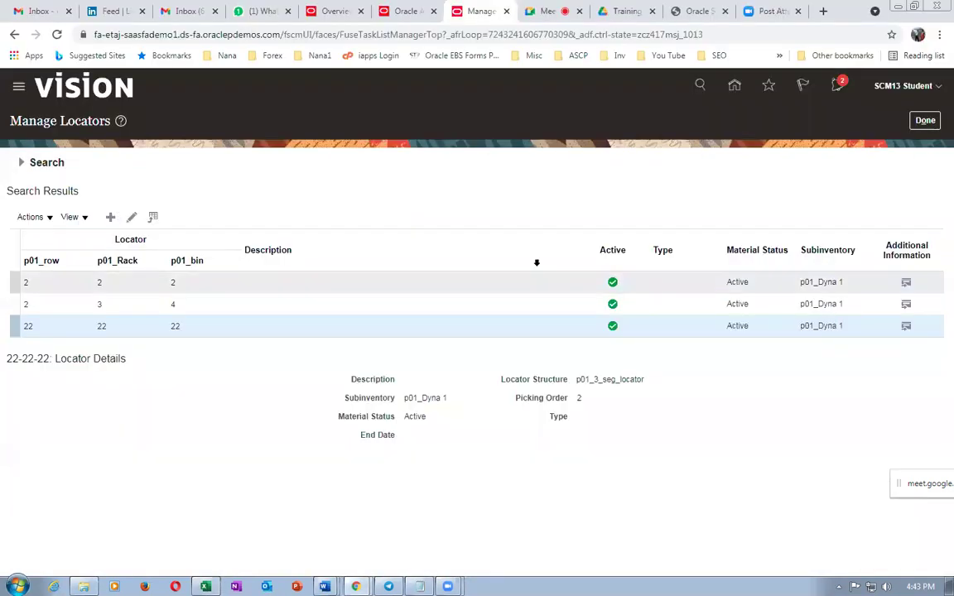
{"action": "left_click", "coordinate": [920, 121]}
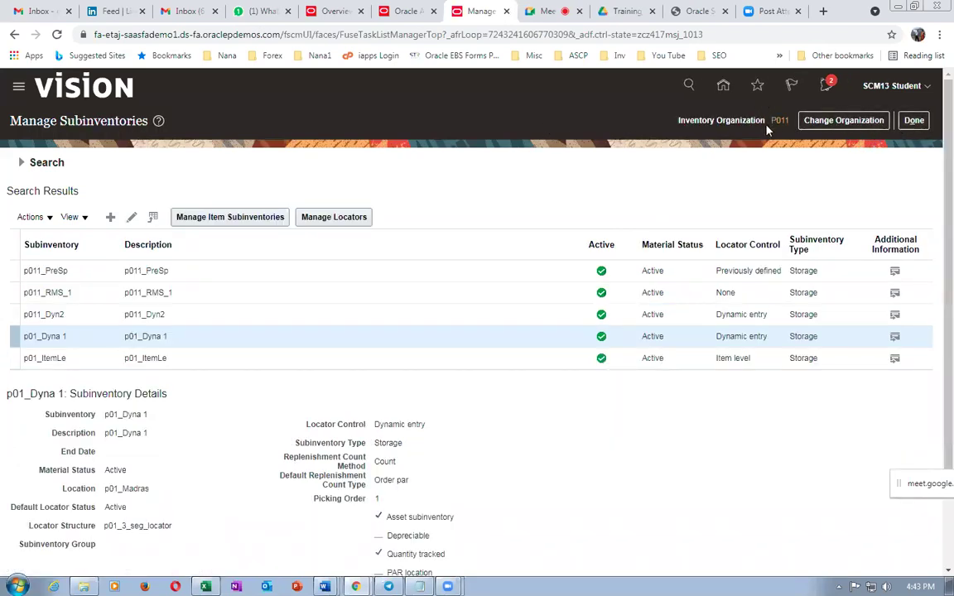
{"action": "left_click", "coordinate": [722, 88]}
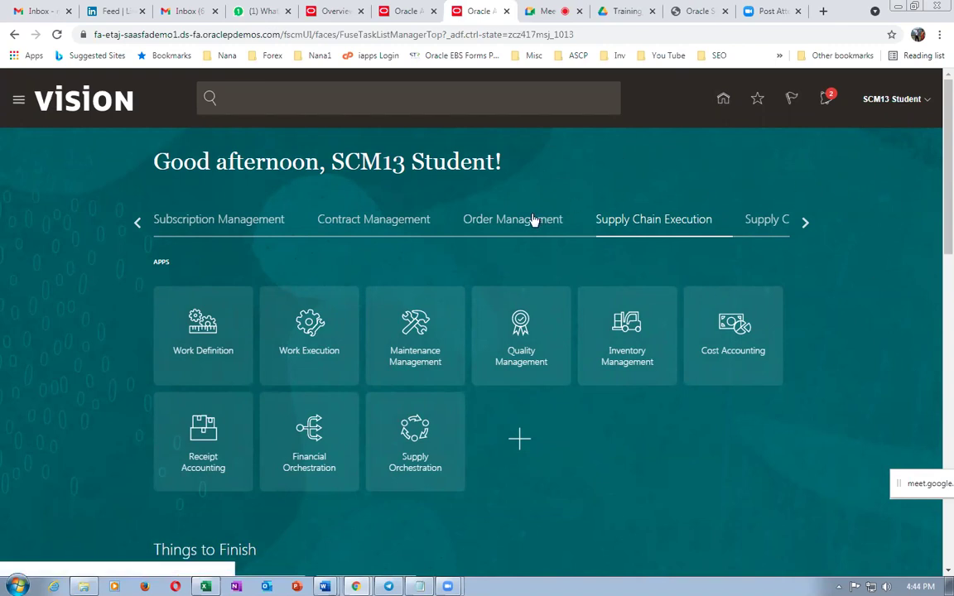
{"action": "left_click", "coordinate": [804, 222]}
{"action": "left_click", "coordinate": [804, 222]}
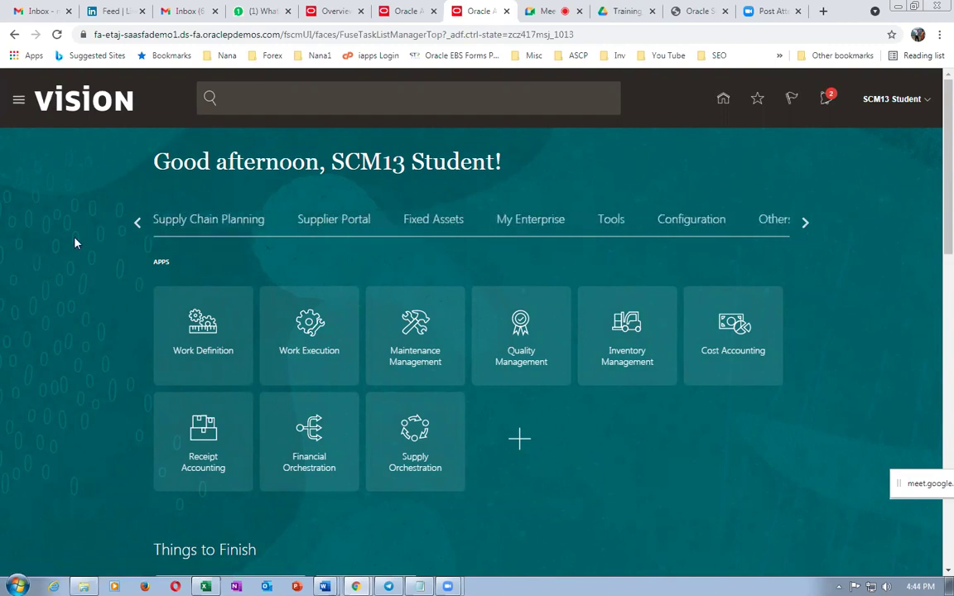
{"action": "left_click", "coordinate": [133, 231]}
{"action": "left_click", "coordinate": [133, 231]}
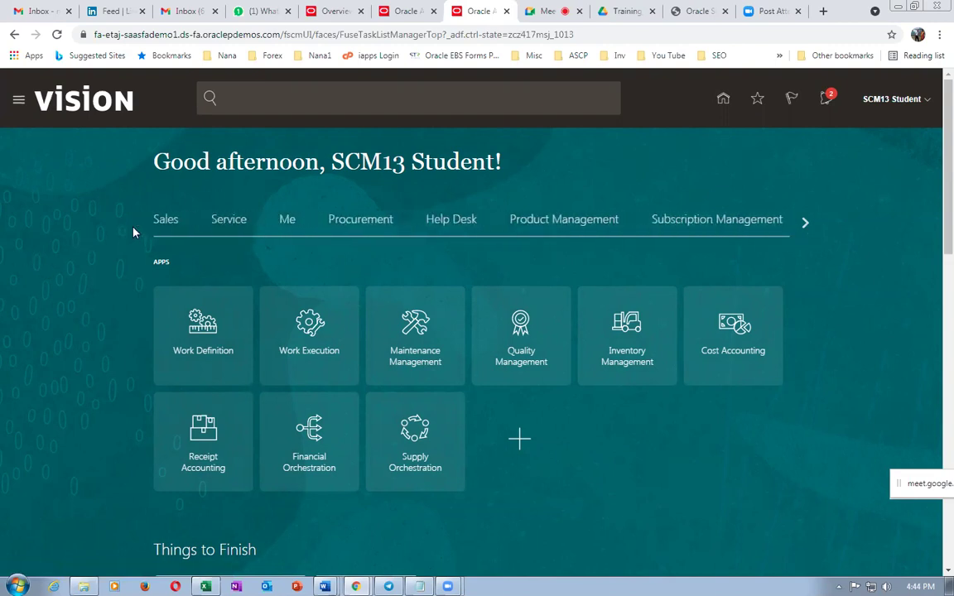
{"action": "left_click", "coordinate": [535, 224]}
{"action": "left_click", "coordinate": [207, 478]}
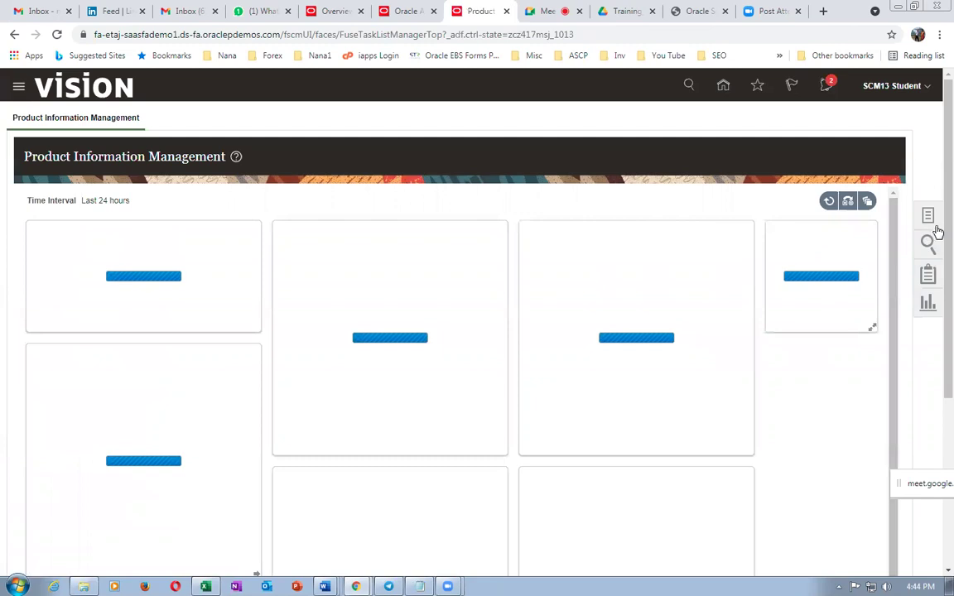
- Start creating a new item in organization 000 with the Root Item Class, rechecking the item name in Excel
{"action": "left_click", "coordinate": [929, 216]}
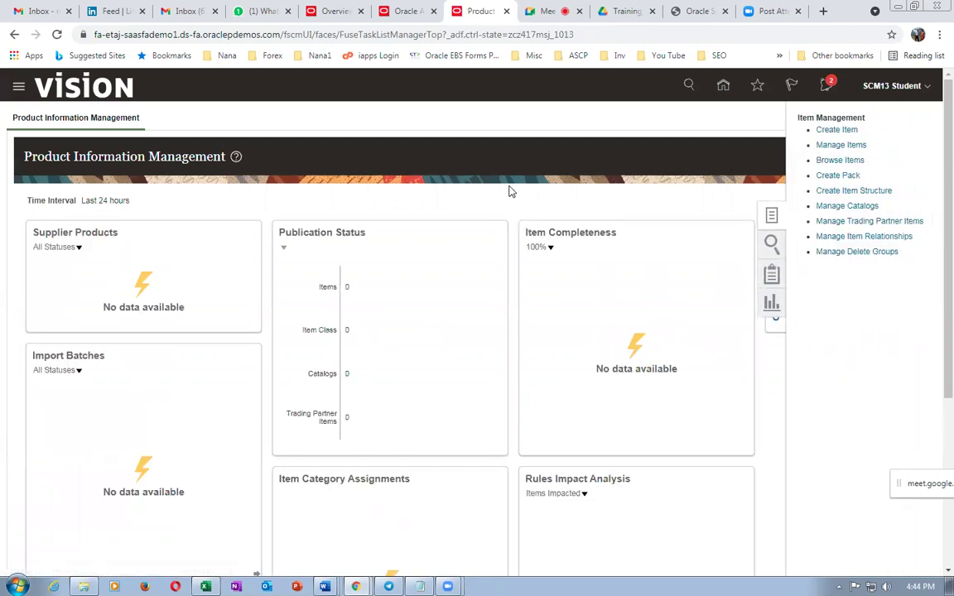
{"action": "key", "text": "alt+Tab"}
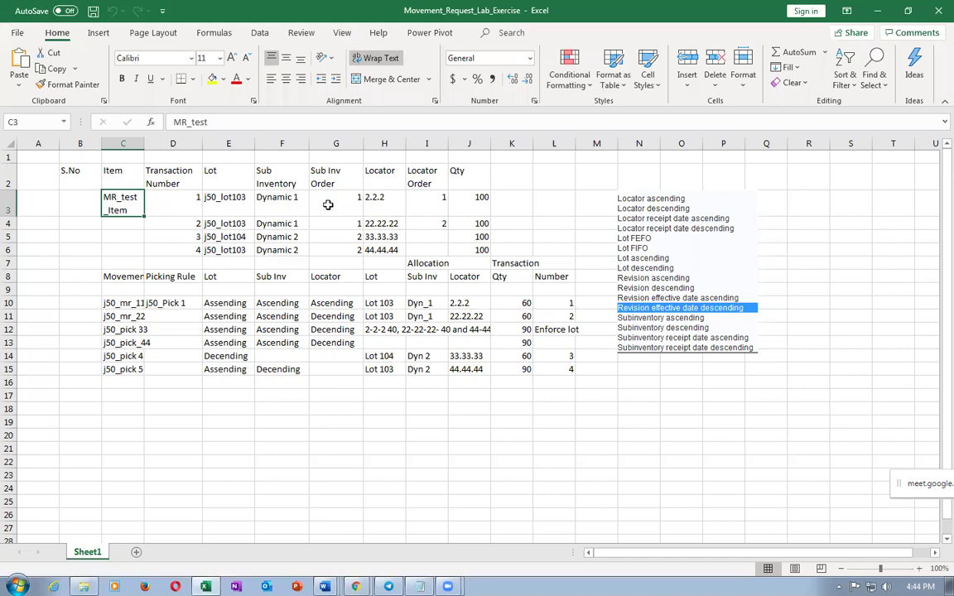
{"action": "key", "text": "alt+Tab"}
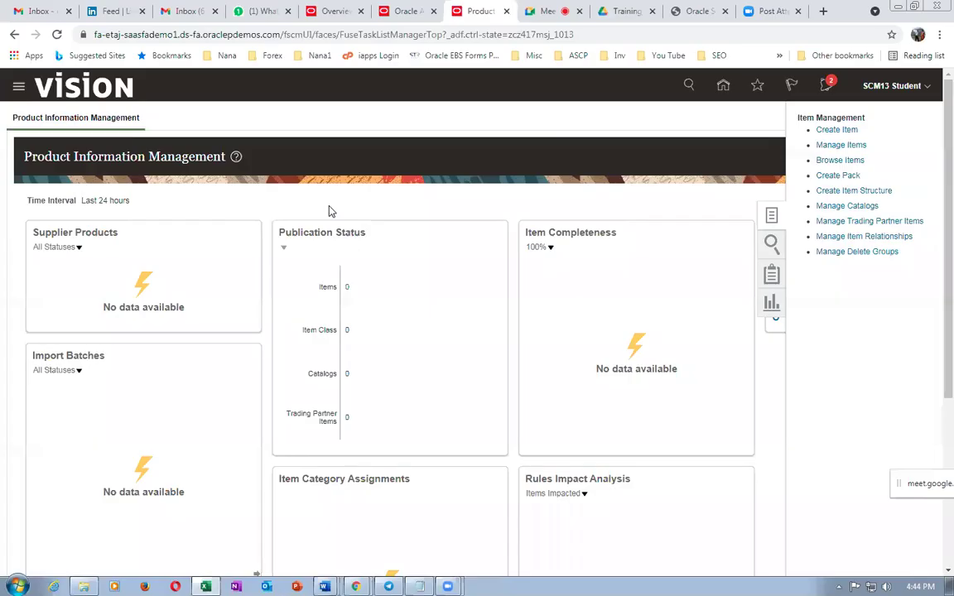
{"action": "left_click", "coordinate": [838, 130]}
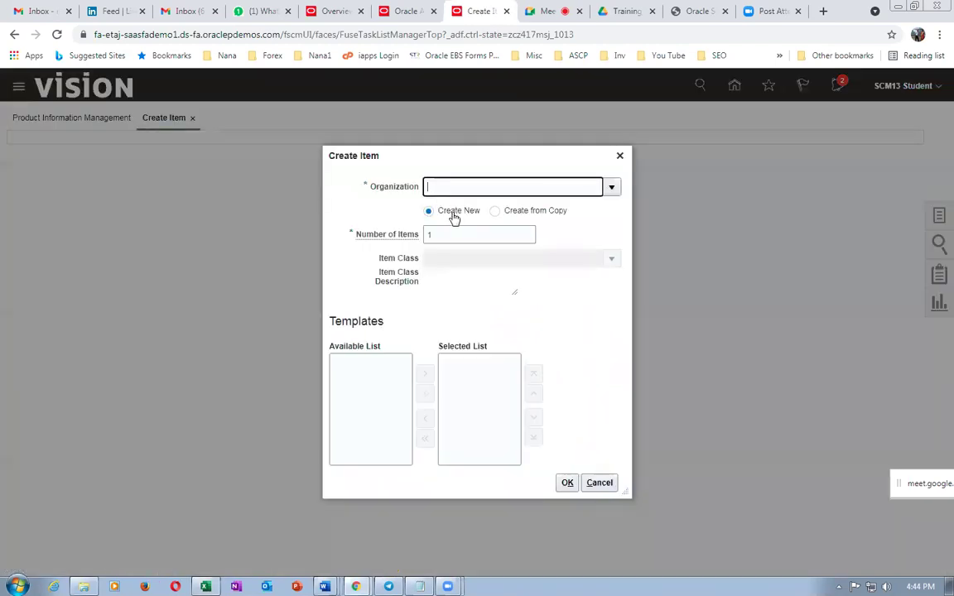
{"action": "type", "text": "000"}
{"action": "left_click", "coordinate": [629, 487]}
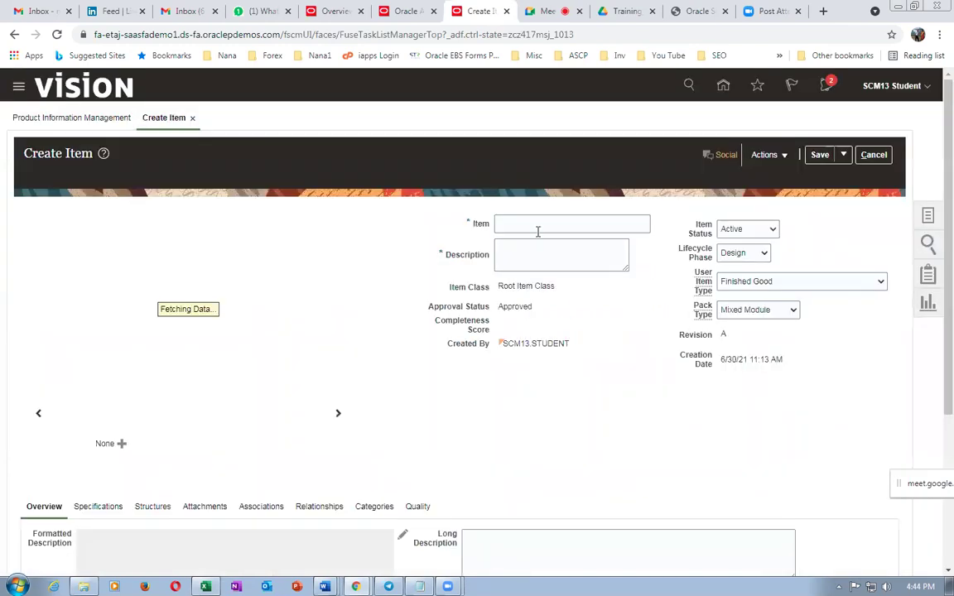
- Name the new item p01_MR_test_item and copy that name into its description
{"action": "left_click", "coordinate": [538, 226]}
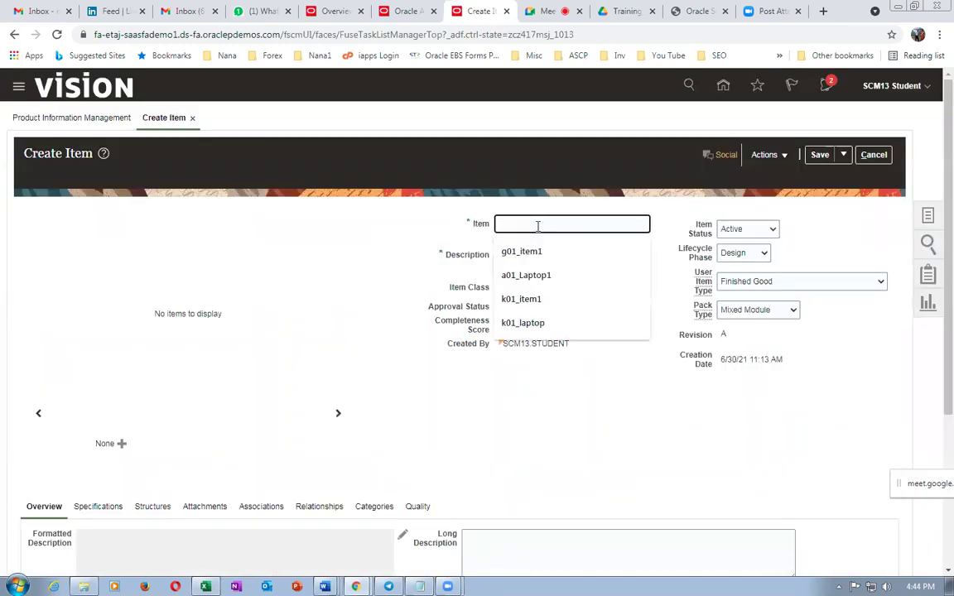
{"action": "type", "text": "p01-MR_test_item"}
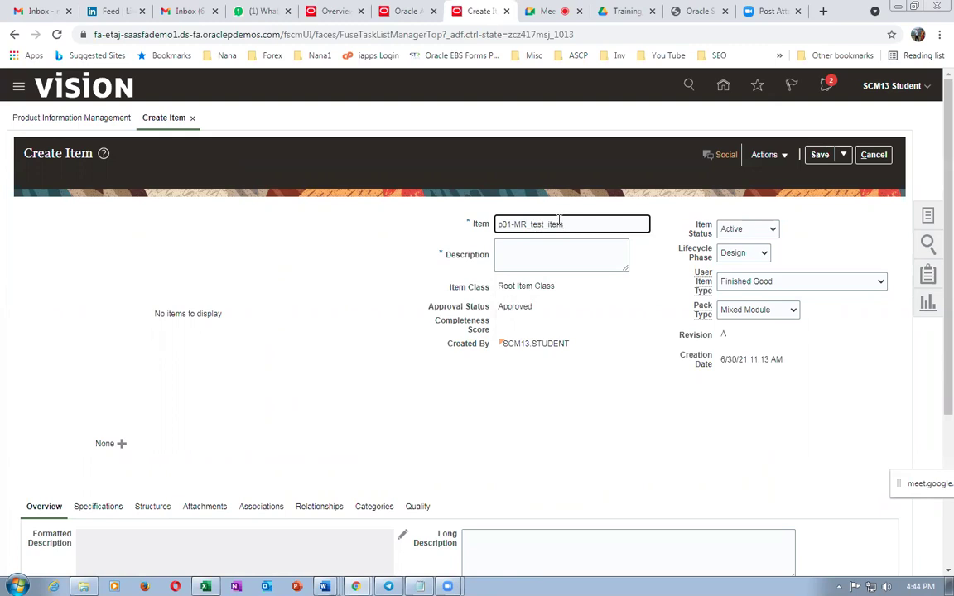
{"action": "left_click", "coordinate": [514, 223]}
{"action": "key", "text": "BackSpace"}
{"action": "type", "text": "_"}
{"action": "left_click_drag", "start_coordinate": [592, 224], "coordinate": [454, 244]}
{"action": "key", "text": "ctrl+c"}
{"action": "left_click", "coordinate": [531, 261]}
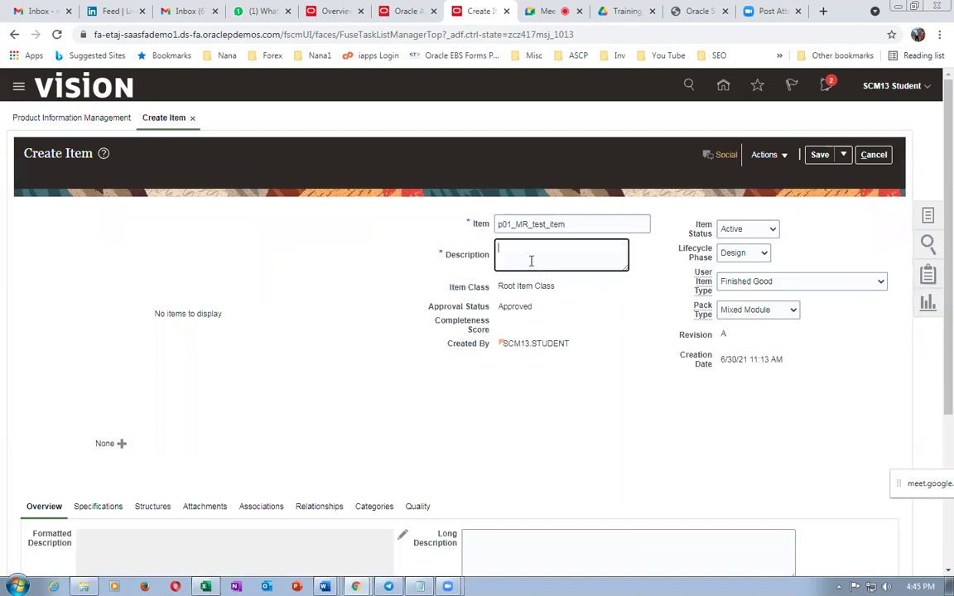
{"action": "key", "text": "ctrl+v"}
- In the item's inventory specifications, set full lot control with starting prefix lot_ and starting number 501
{"action": "scroll", "coordinate": [130, 389], "scroll_direction": "down", "scroll_amount": 3}
{"action": "left_click", "coordinate": [98, 310]}
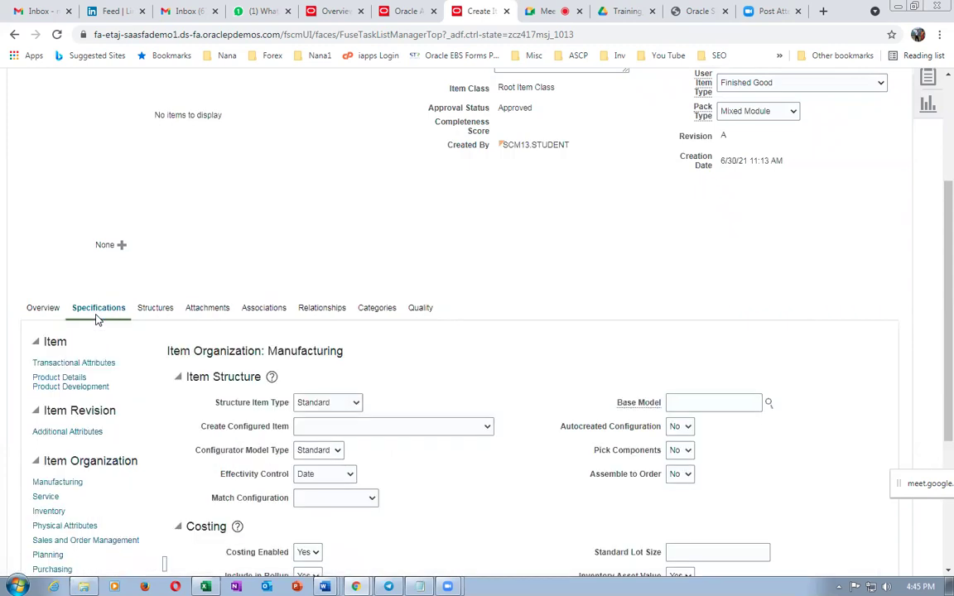
{"action": "scroll", "coordinate": [94, 331], "scroll_direction": "down", "scroll_amount": 3}
{"action": "left_click", "coordinate": [48, 313]}
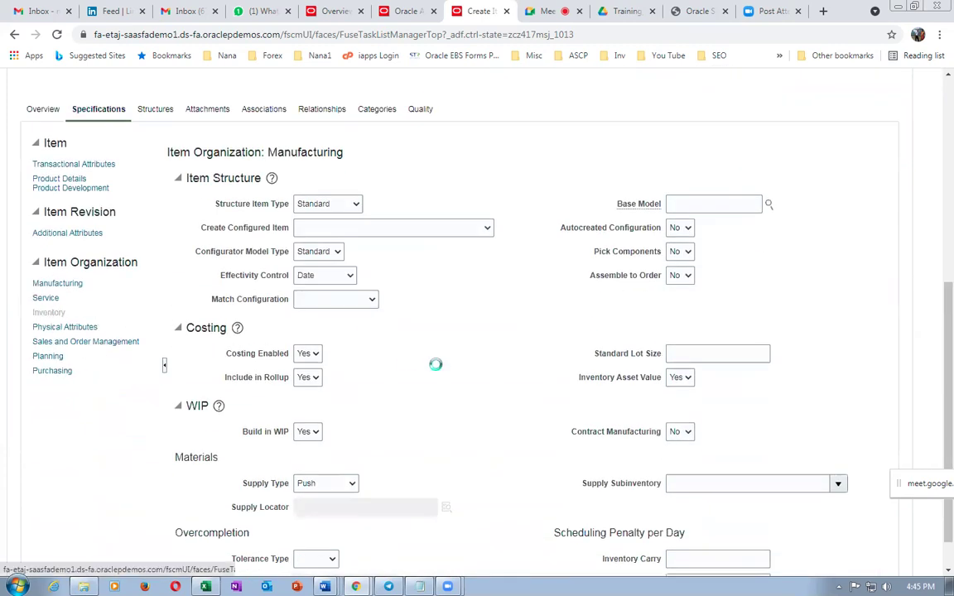
{"action": "left_click", "coordinate": [334, 364]}
{"action": "left_click", "coordinate": [335, 381]}
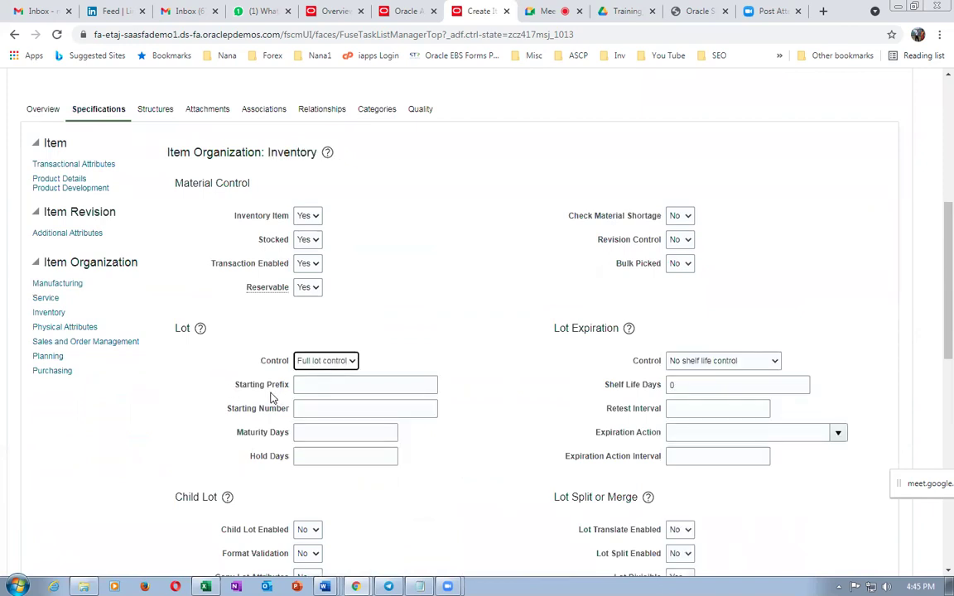
{"action": "left_click", "coordinate": [312, 387]}
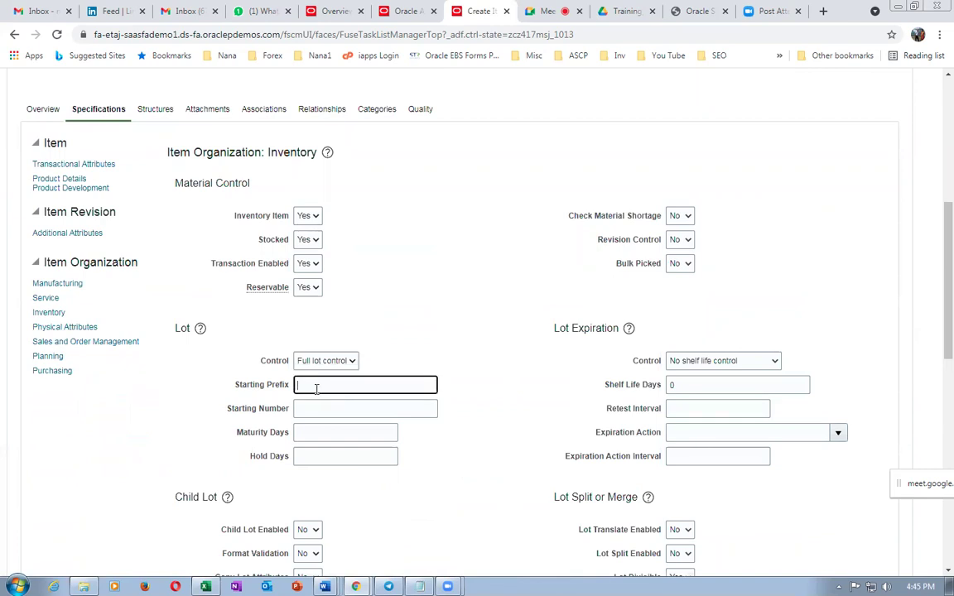
{"action": "key", "text": "Tab"}
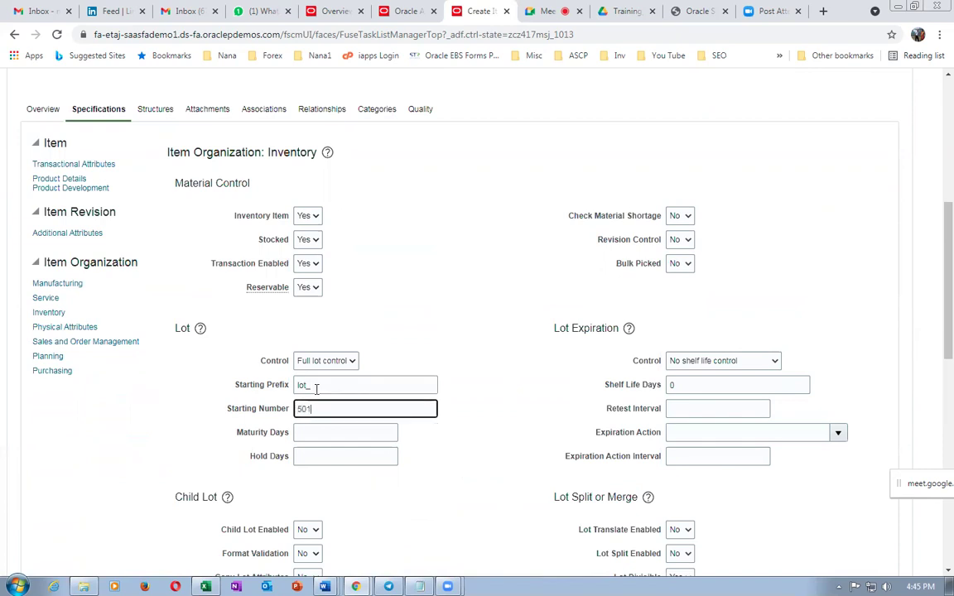
{"action": "key", "text": "Tab"}
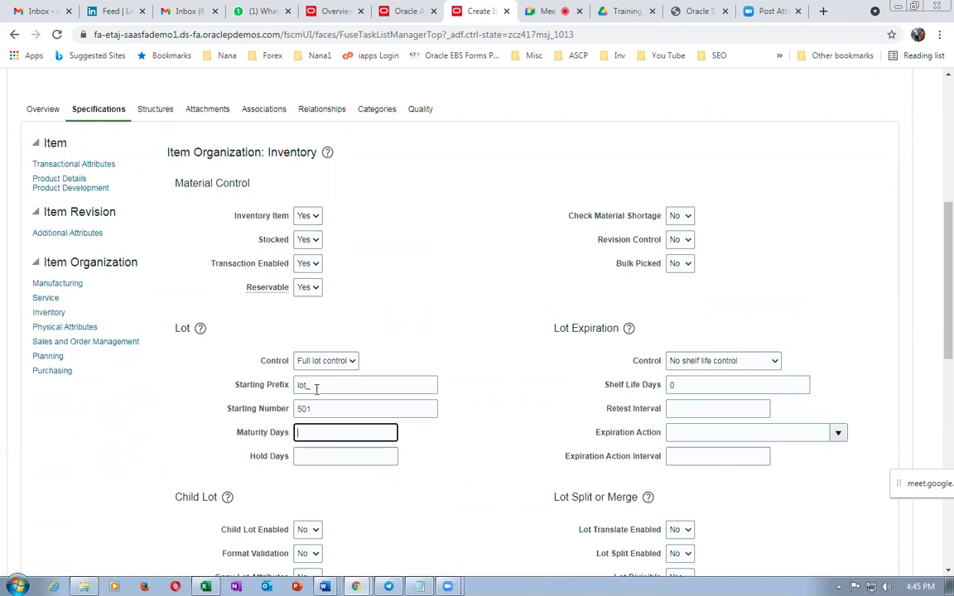
{"action": "left_click", "coordinate": [430, 300]}
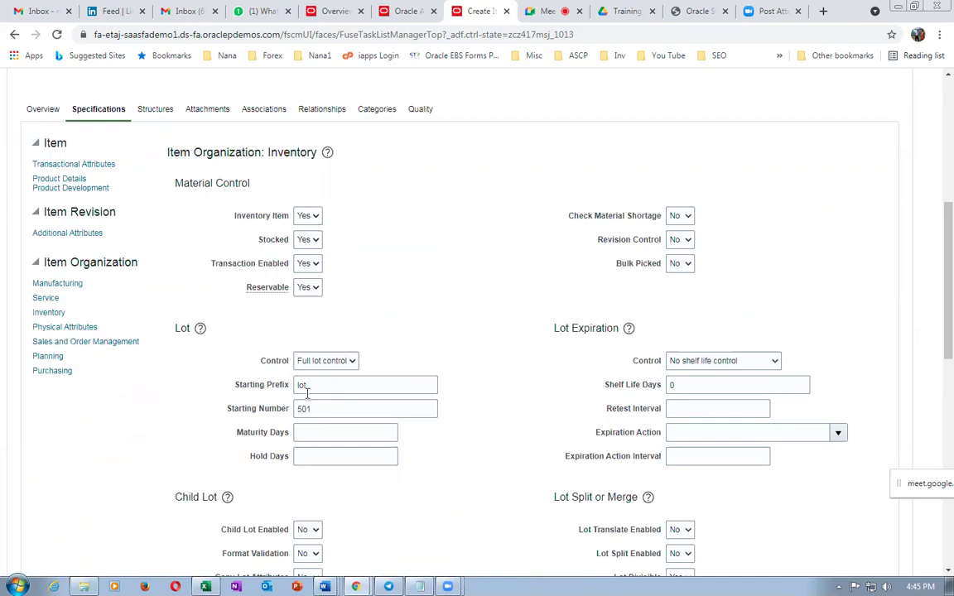
- Compare the lots listed for the four transactions in the Excel lab sheet with the item's lot settings in Chrome
{"action": "key", "text": "alt+Tab"}
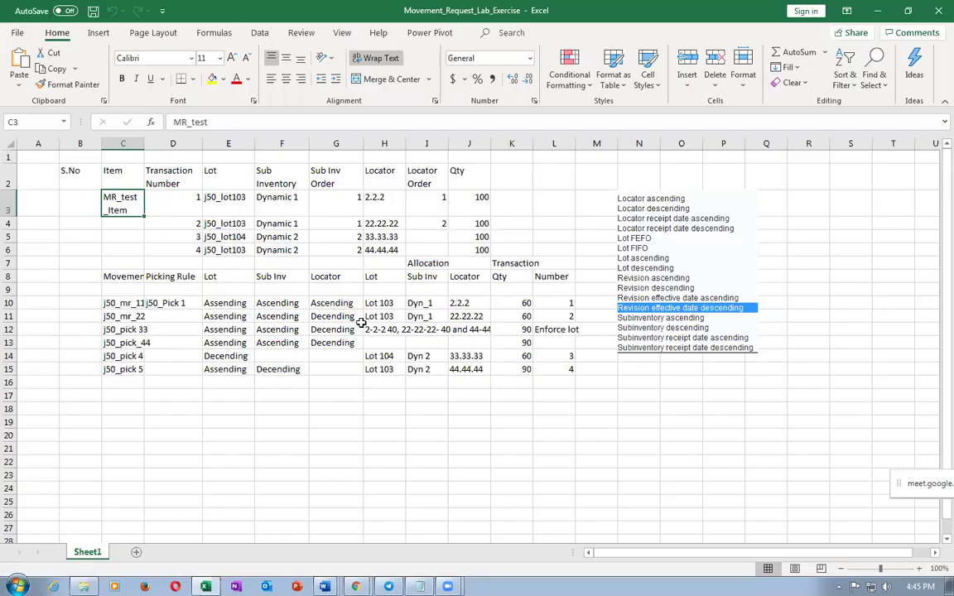
{"action": "left_click", "coordinate": [230, 198]}
{"action": "left_click", "coordinate": [224, 223]}
{"action": "left_click", "coordinate": [224, 236]}
{"action": "key", "text": "alt+Tab"}
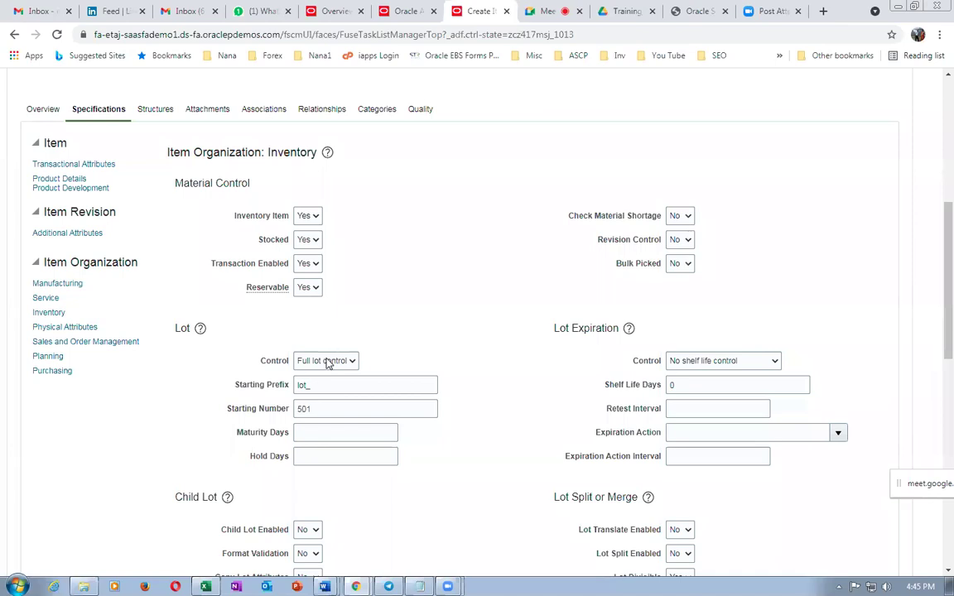
{"action": "key", "text": "alt+Tab"}
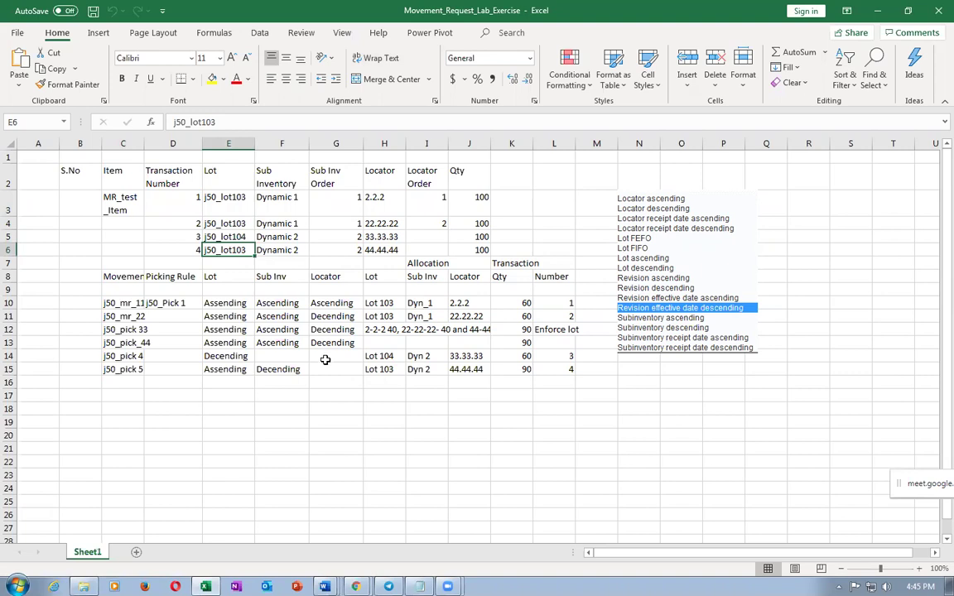
{"action": "left_click", "coordinate": [228, 207]}
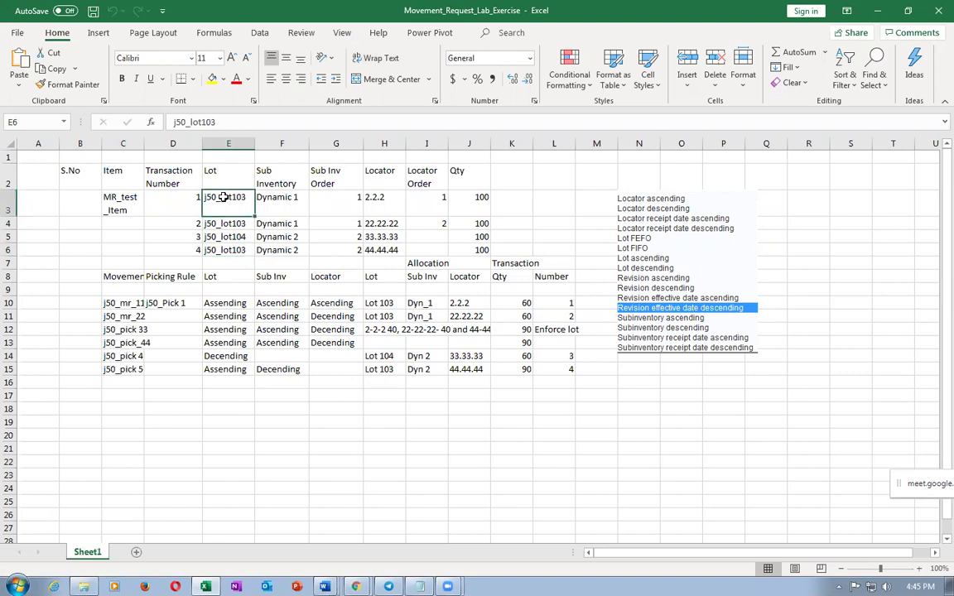
{"action": "left_click", "coordinate": [210, 224]}
{"action": "left_click", "coordinate": [219, 238]}
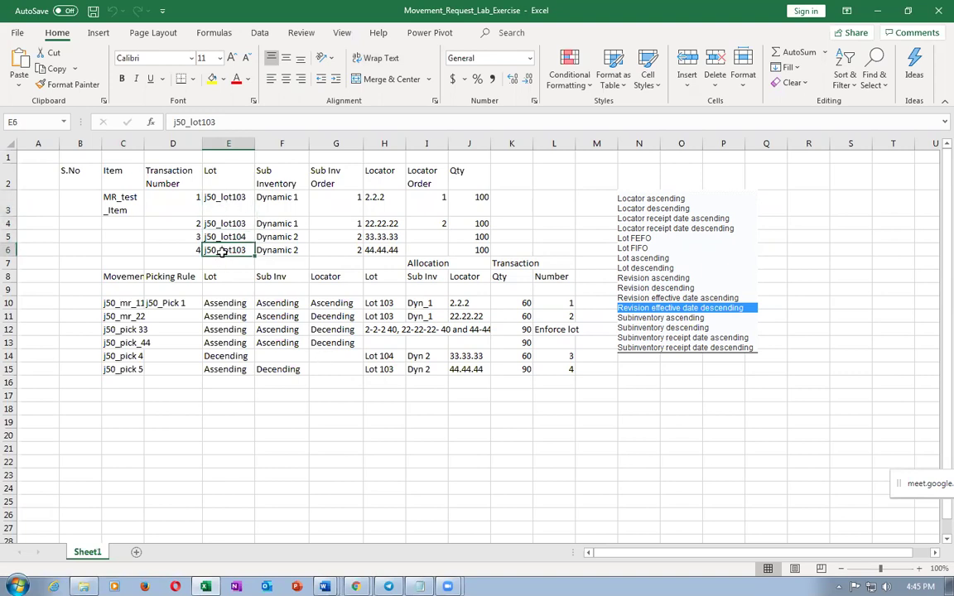
{"action": "left_click", "coordinate": [221, 250]}
{"action": "key", "text": "alt+Tab"}
- Review the rest of the item's inventory specifications, including the serial, cycle count, status and locator settings
{"action": "scroll", "coordinate": [437, 356], "scroll_direction": "down", "scroll_amount": 10}
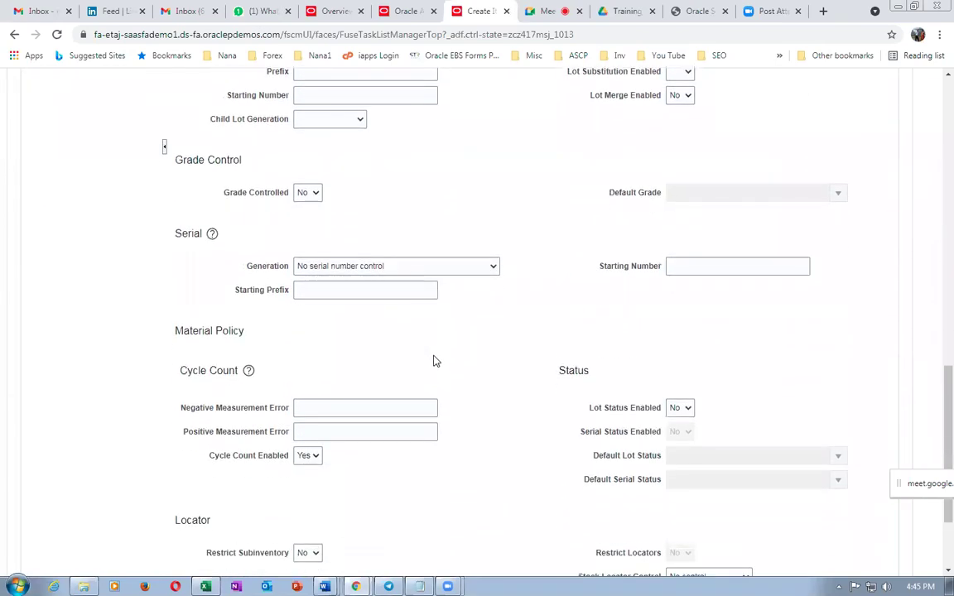
{"action": "scroll", "coordinate": [436, 354], "scroll_direction": "up", "scroll_amount": 6}
{"action": "scroll", "coordinate": [436, 356], "scroll_direction": "up", "scroll_amount": 3}
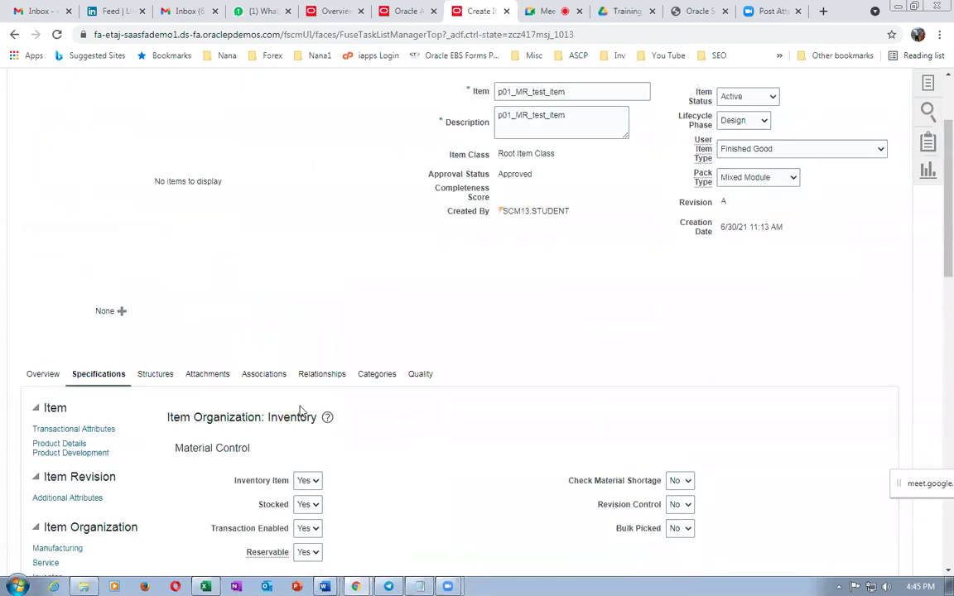
- Associate the item with inventory organization P011
{"action": "left_click", "coordinate": [263, 377]}
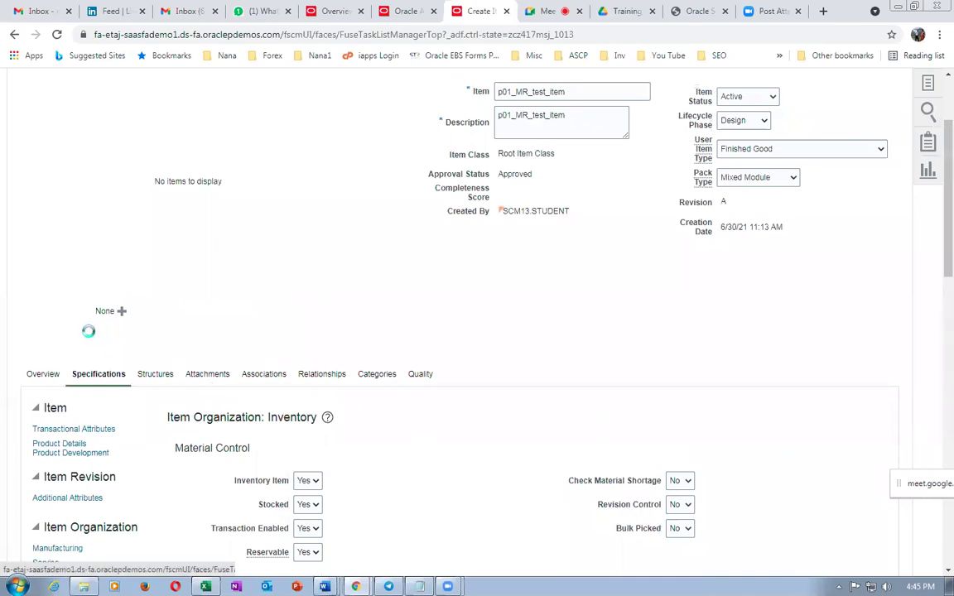
{"action": "left_click", "coordinate": [47, 445]}
{"action": "left_click", "coordinate": [63, 491]}
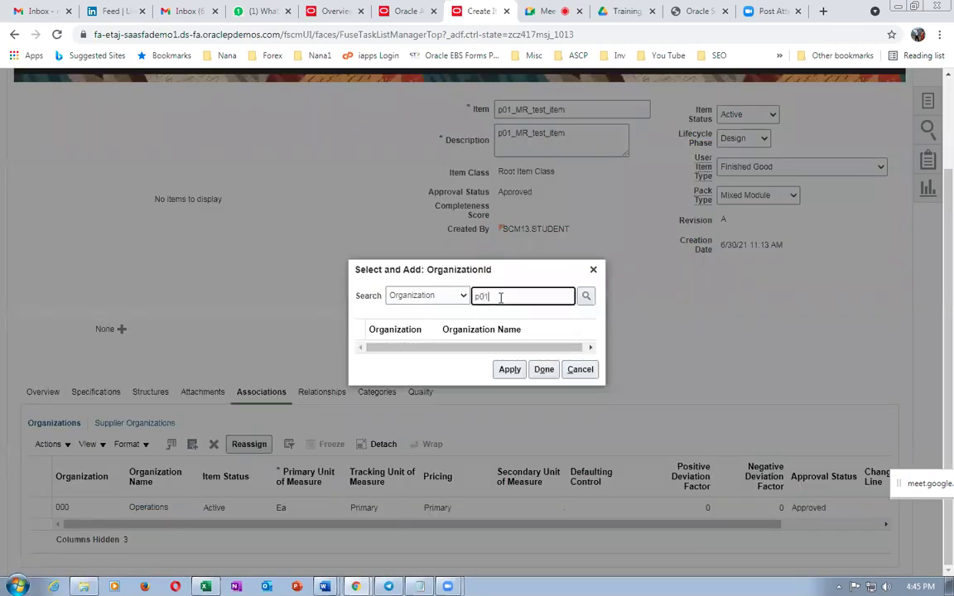
{"action": "key", "text": "Return"}
{"action": "left_click", "coordinate": [362, 339]}
{"action": "left_click", "coordinate": [509, 381]}
{"action": "left_click", "coordinate": [543, 381]}
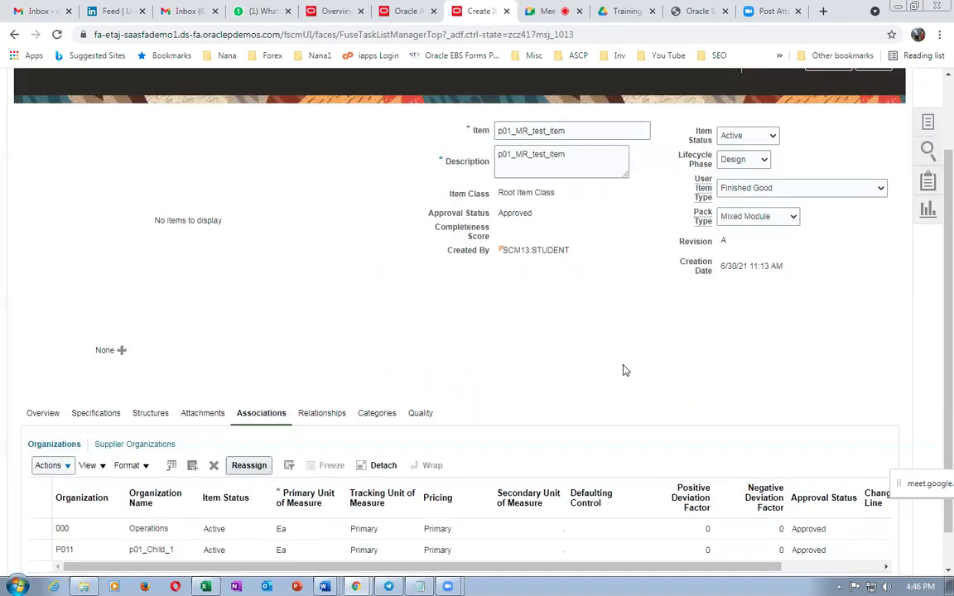
- Save the new item p01_MR_test_item and close it
{"action": "scroll", "coordinate": [625, 370], "scroll_direction": "up", "scroll_amount": 1}
{"action": "left_click", "coordinate": [845, 158]}
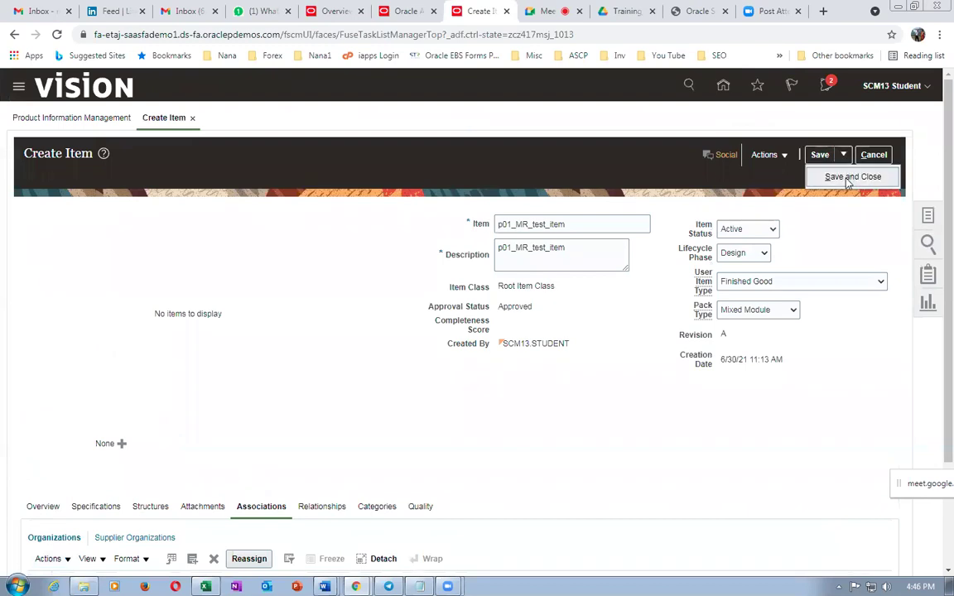
{"action": "left_click", "coordinate": [849, 179]}
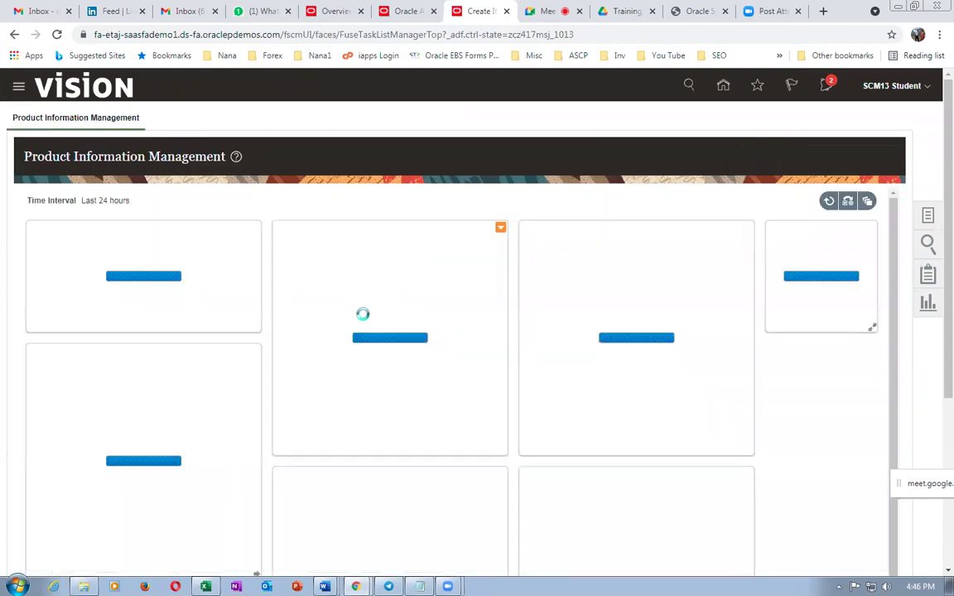
- Review the first transaction's lot, subinventory, locator, picking orders and quantity in the Excel lab sheet, and return to Chrome
{"action": "key", "text": "alt+Tab"}
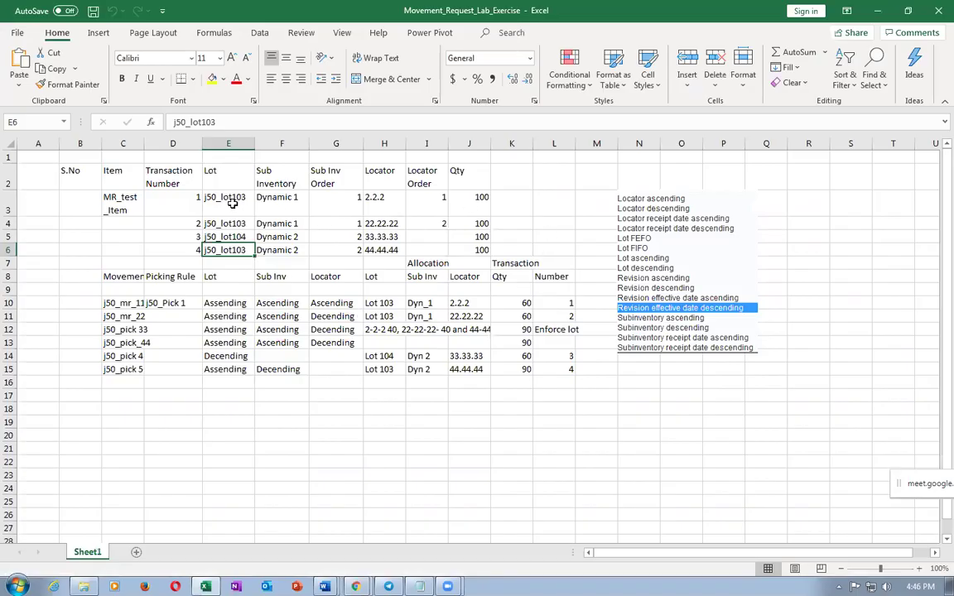
{"action": "left_click_drag", "start_coordinate": [230, 203], "coordinate": [412, 207]}
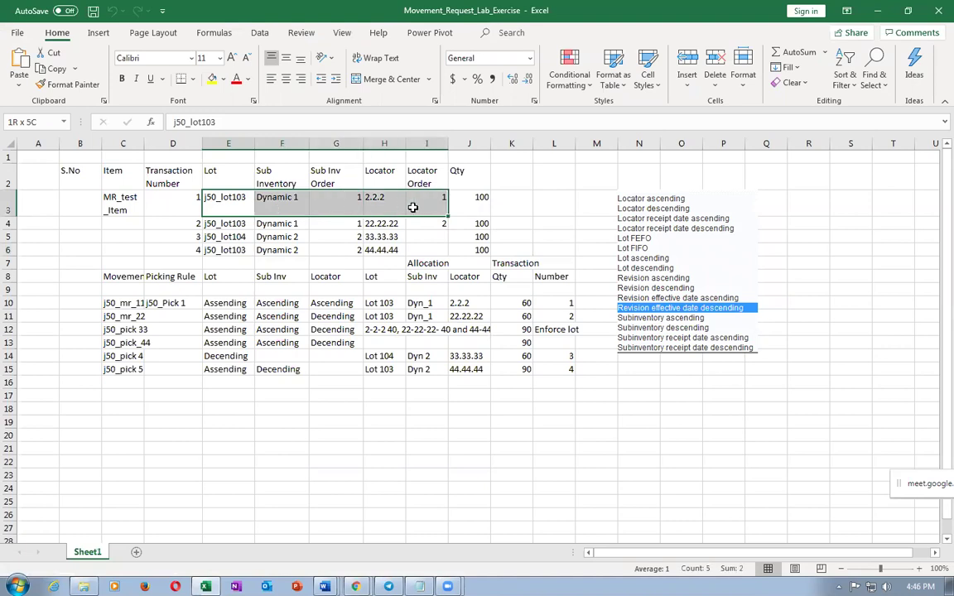
{"action": "left_click_drag", "start_coordinate": [207, 203], "coordinate": [492, 213]}
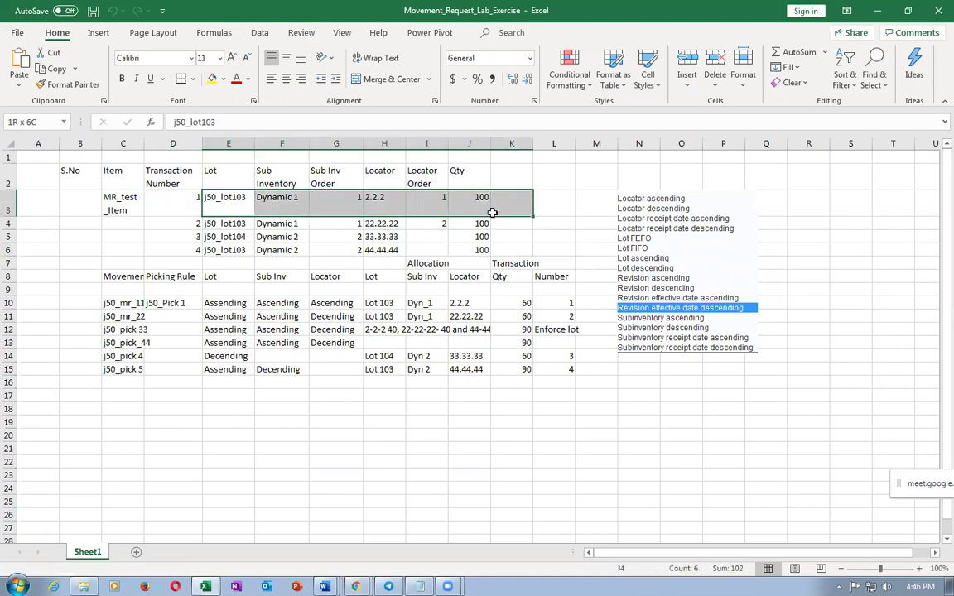
{"action": "key", "text": "alt+Tab"}
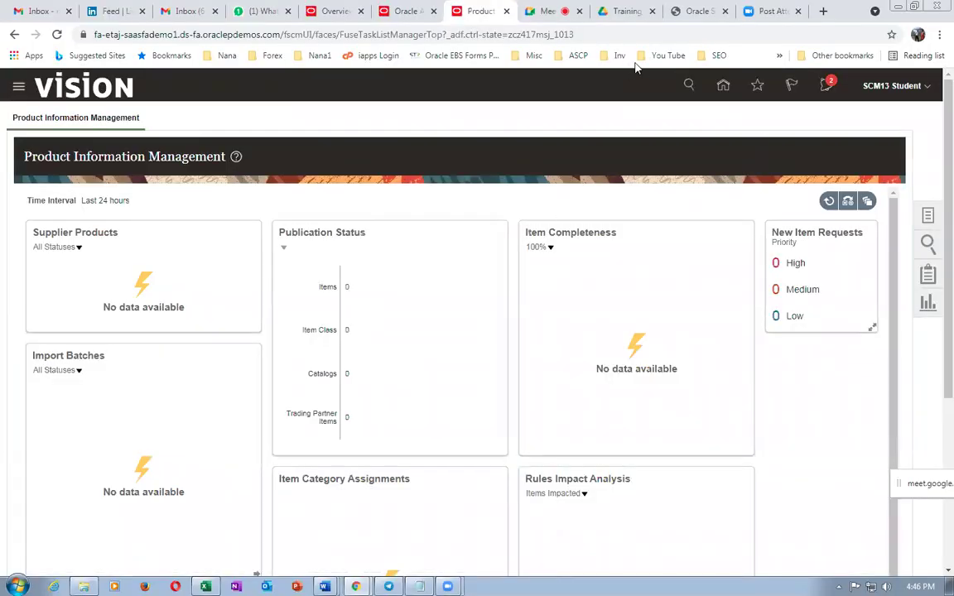
- Go to Inventory Management for organization P011 and start a new miscellaneous transaction
{"action": "left_click", "coordinate": [723, 85]}
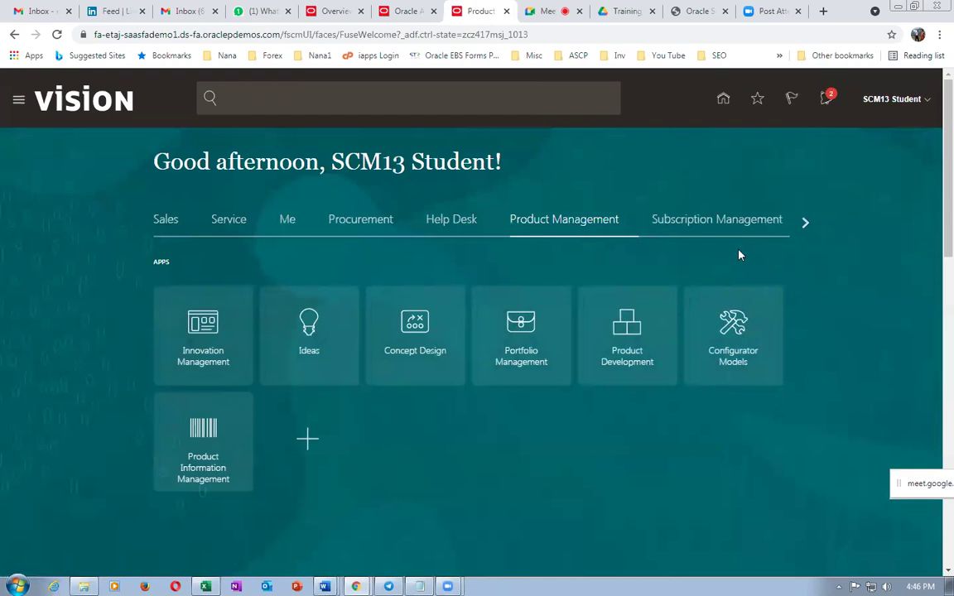
{"action": "left_click", "coordinate": [805, 223]}
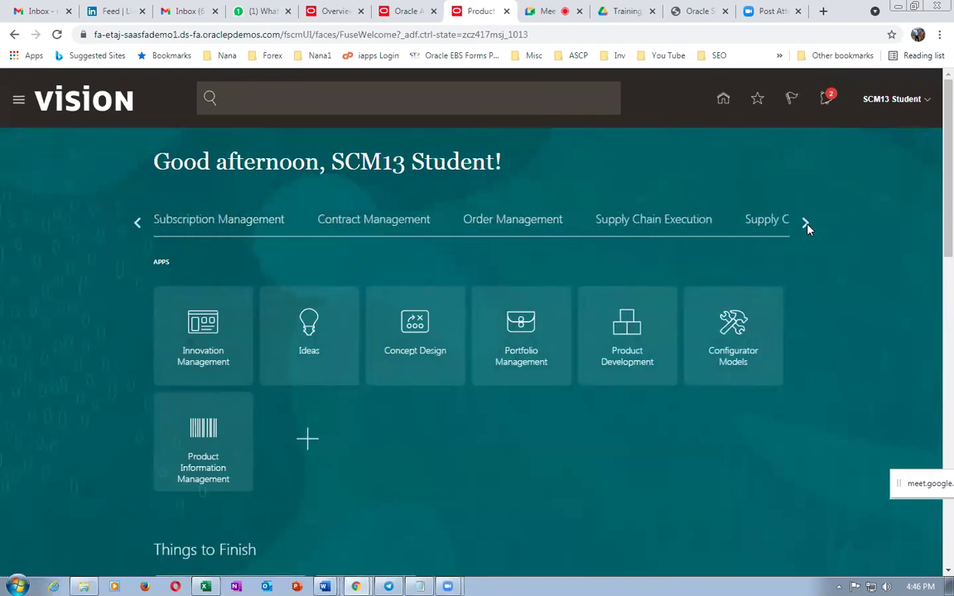
{"action": "left_click", "coordinate": [669, 222]}
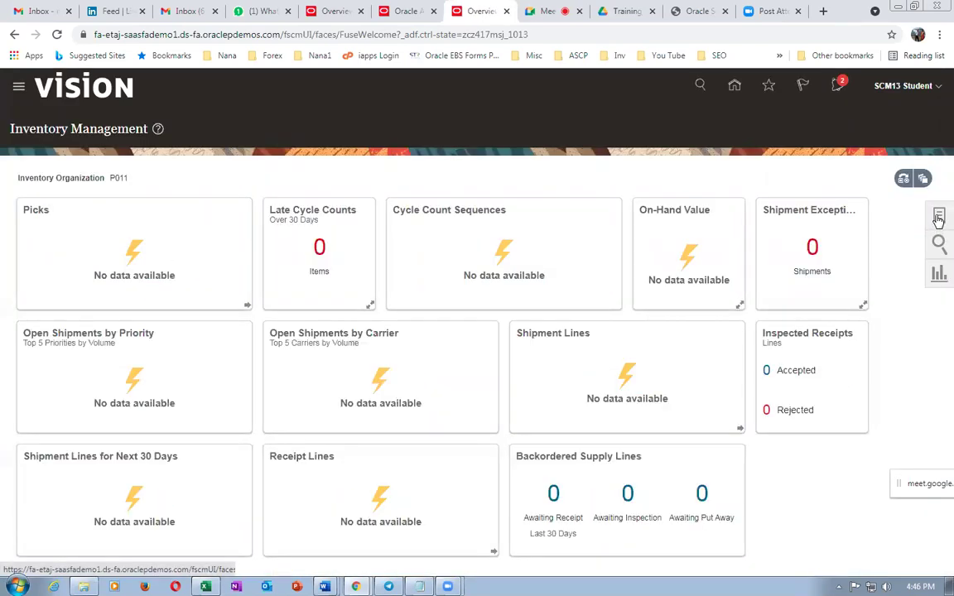
{"action": "left_click", "coordinate": [938, 218]}
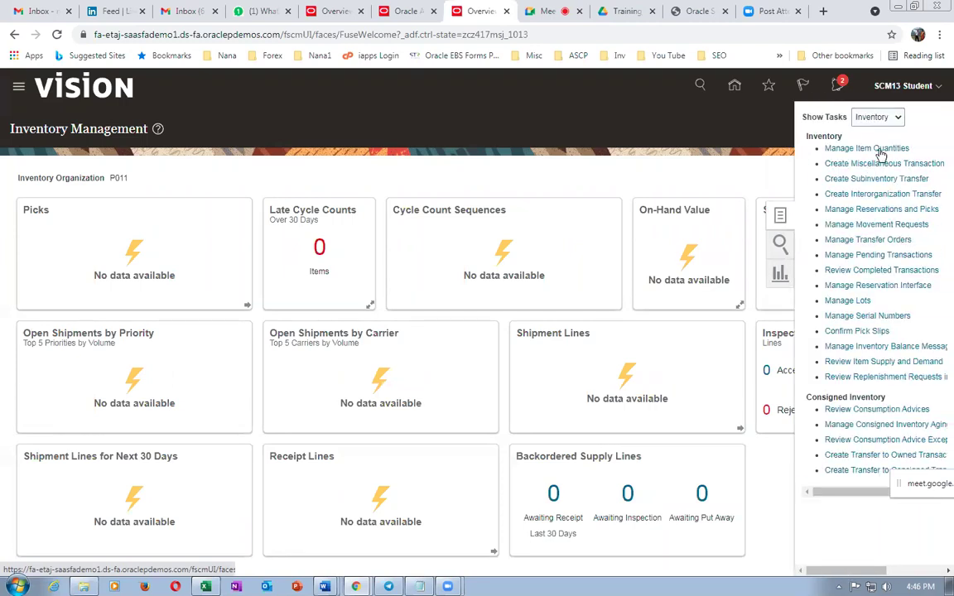
{"action": "left_click", "coordinate": [869, 167]}
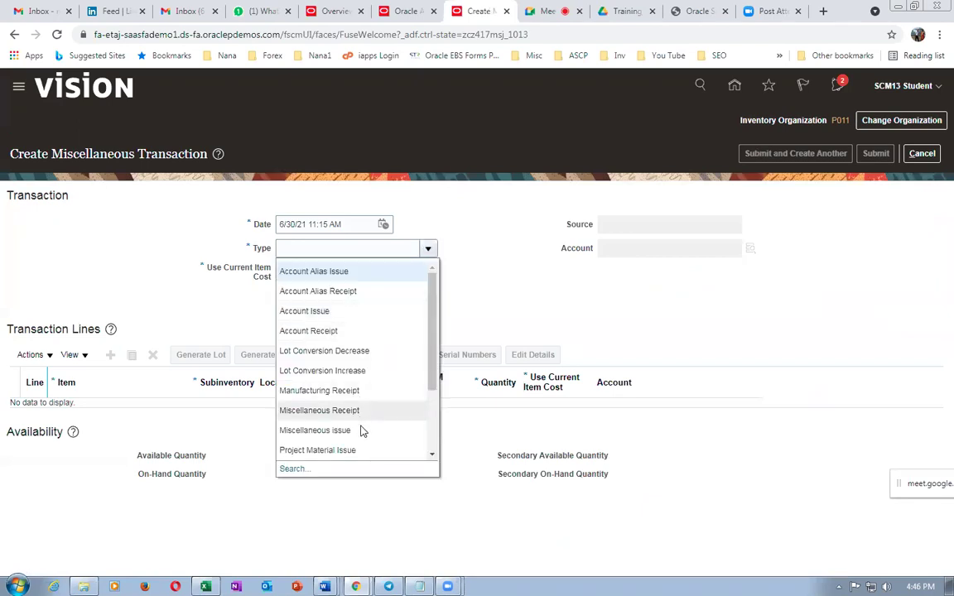
- Set the transaction type to Miscellaneous Receipt, enter the account combination kept in Notepad, and set Use Current Item Cost to Yes
{"action": "left_click", "coordinate": [362, 416]}
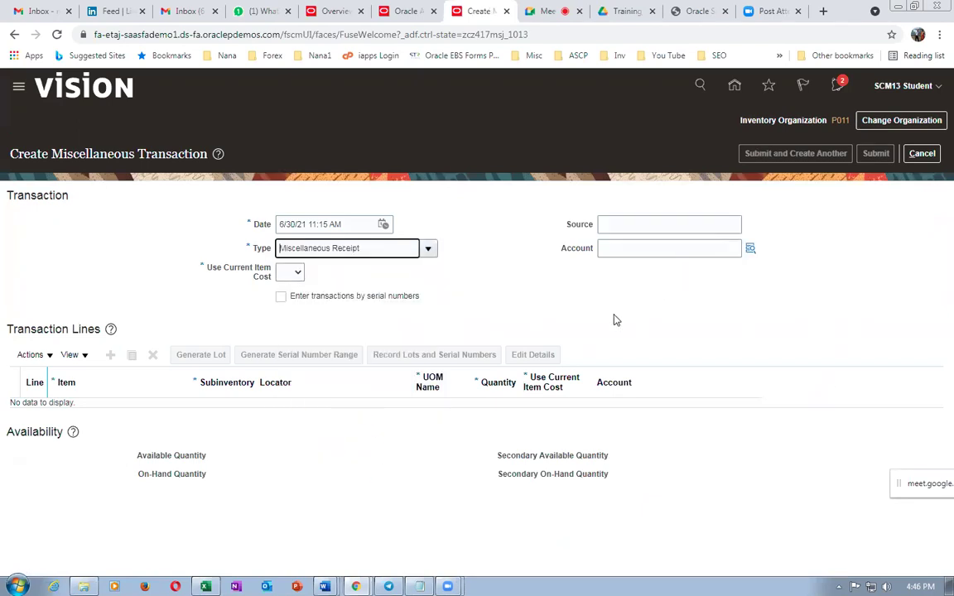
{"action": "left_click", "coordinate": [419, 586]}
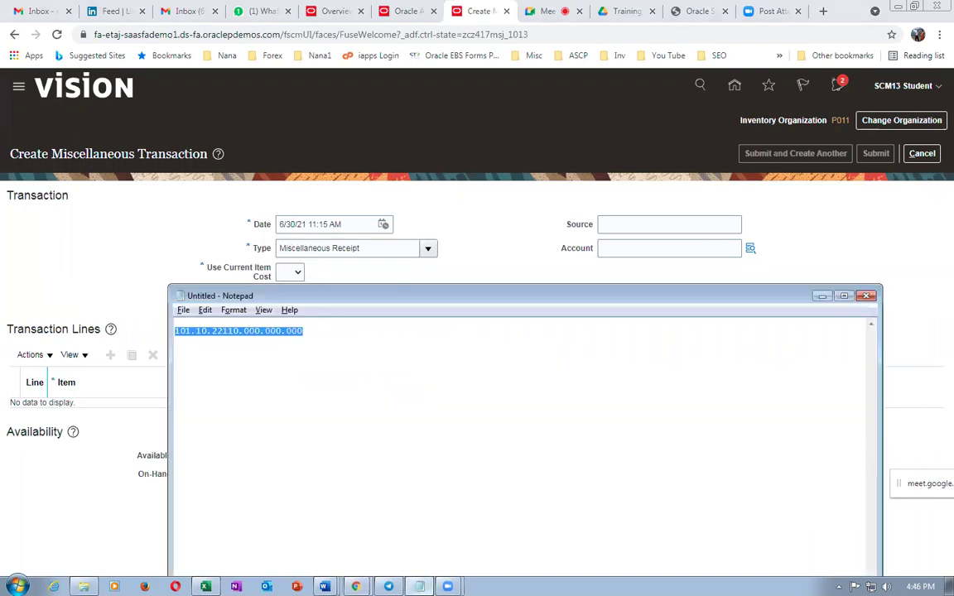
{"action": "left_click", "coordinate": [698, 250]}
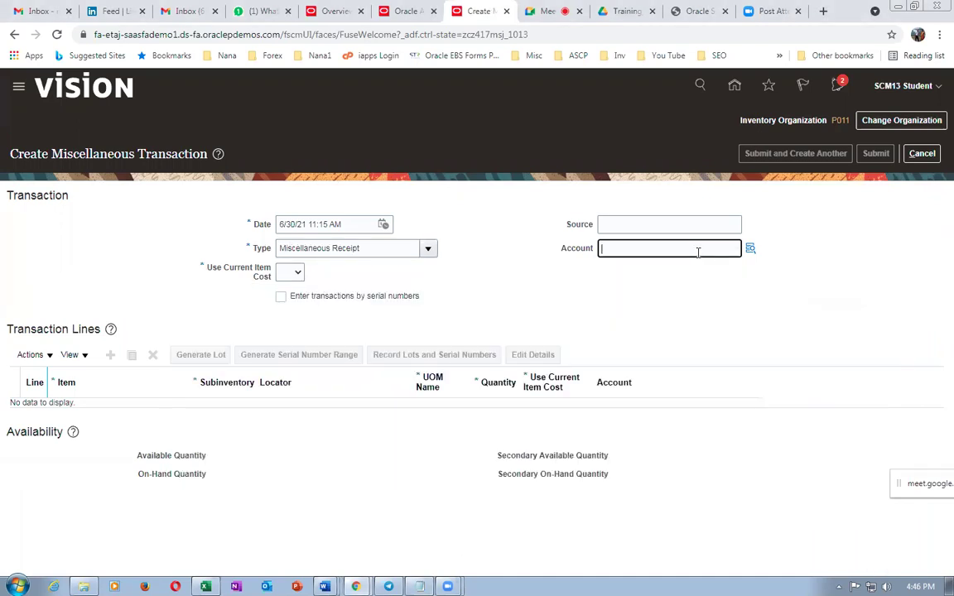
{"action": "type", "text": "101.10.22110.000.000.000"}
{"action": "left_click", "coordinate": [292, 273]}
{"action": "left_click", "coordinate": [287, 307]}
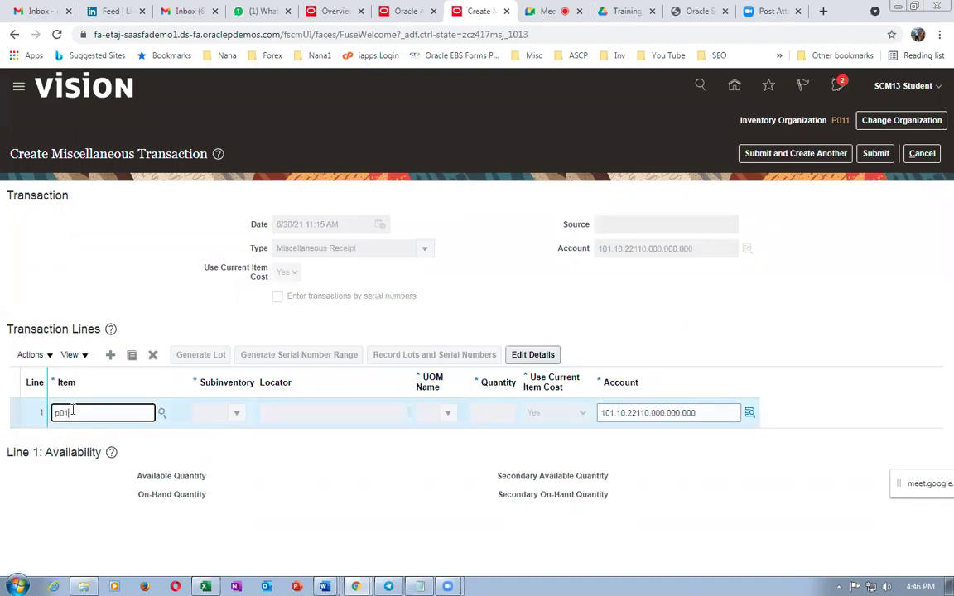
- Add a transaction line for p01_MR_test_item and look up the first transaction's lot and subinventory in the Excel lab sheet
{"action": "type", "text": "R_test_item"}
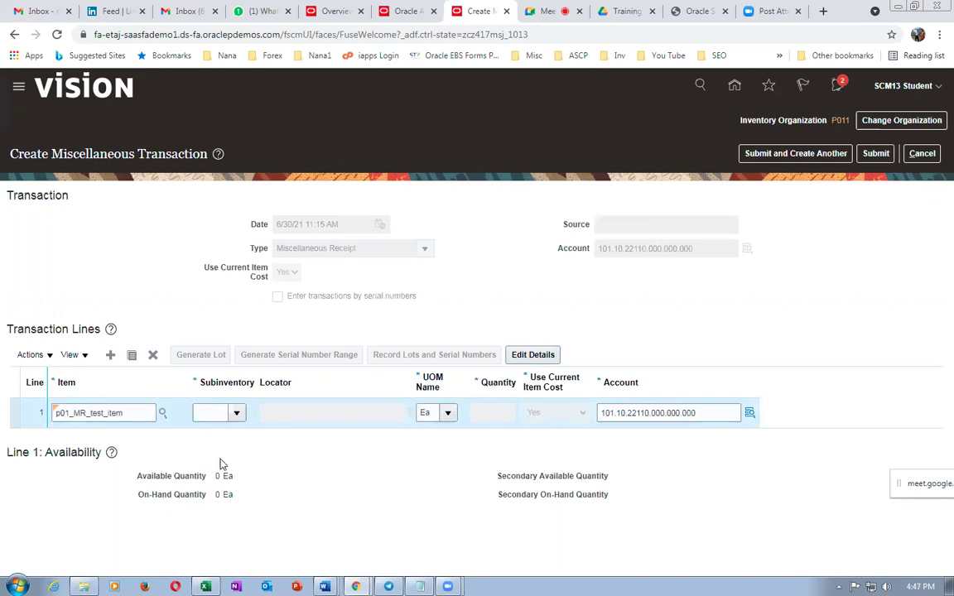
{"action": "key", "text": "alt+Tab"}
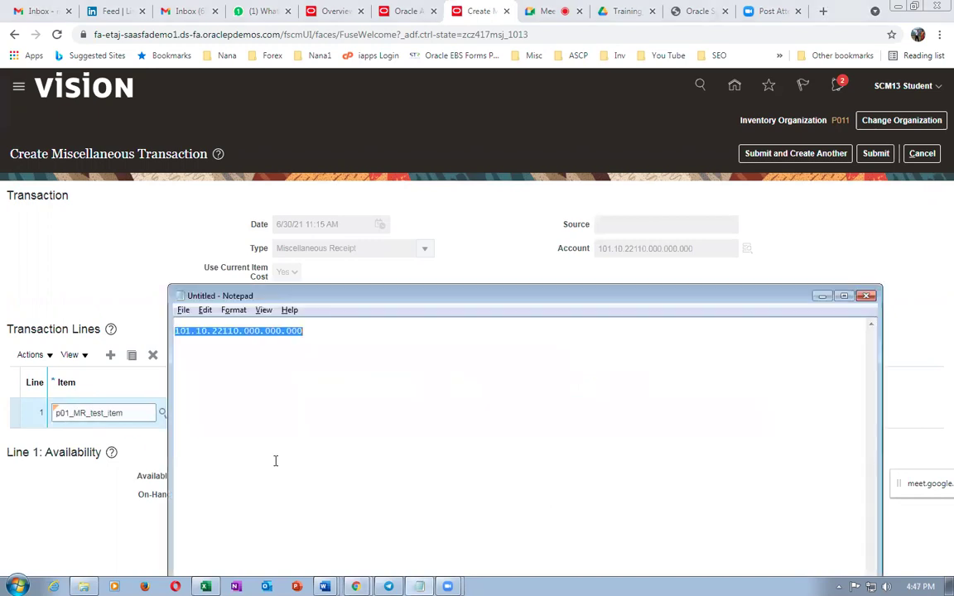
{"action": "key", "text": "alt+Tab"}
{"action": "key", "text": "alt+Tab"}
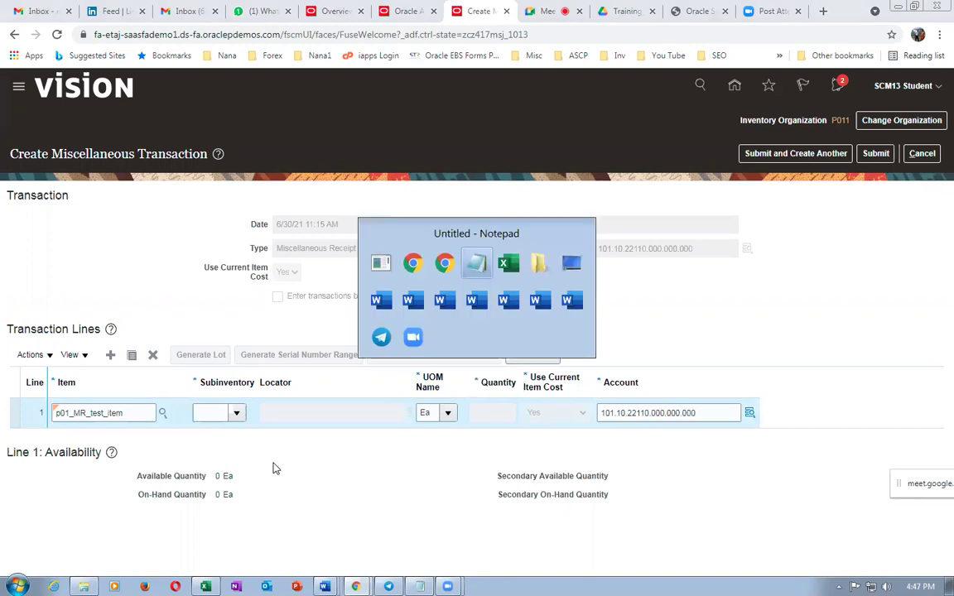
{"action": "key", "text": "alt+Tab"}
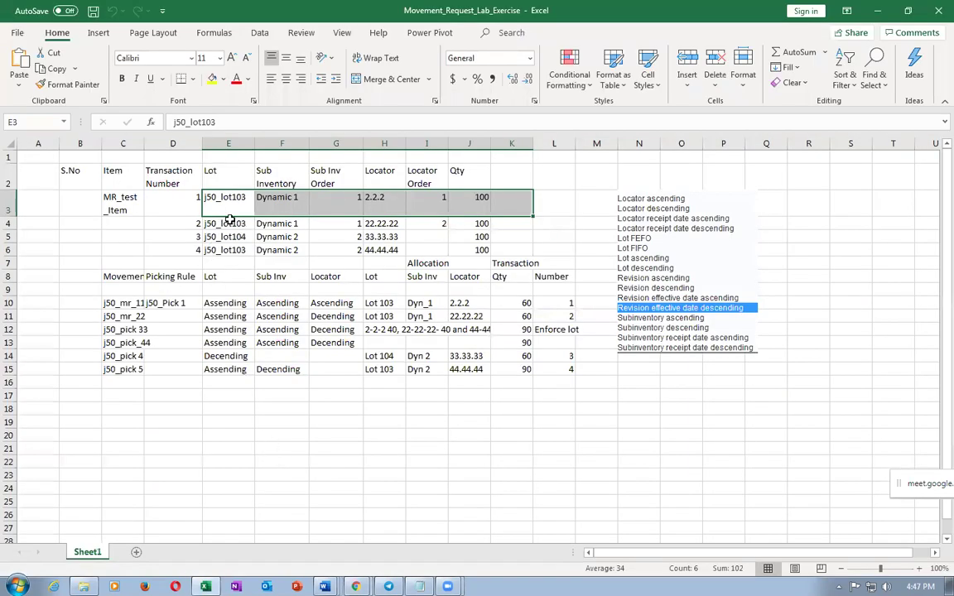
{"action": "left_click", "coordinate": [212, 197]}
{"action": "left_click", "coordinate": [278, 203]}
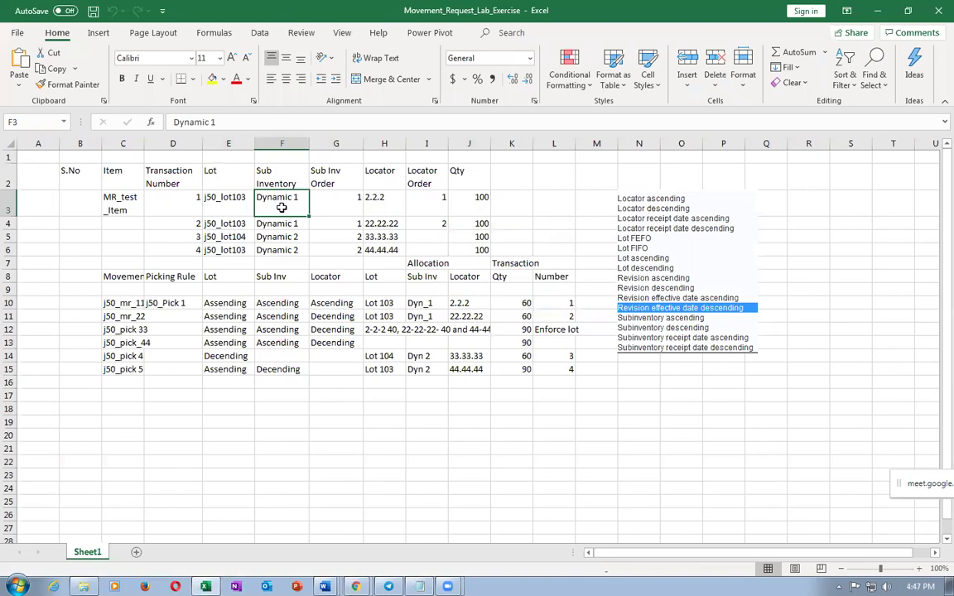
{"action": "key", "text": "alt+Tab"}
- In the line's details, set subinventory p01_Dyna 1 and locator 2-2-2, following the first transaction in the Excel lab sheet
{"action": "left_click", "coordinate": [518, 356]}
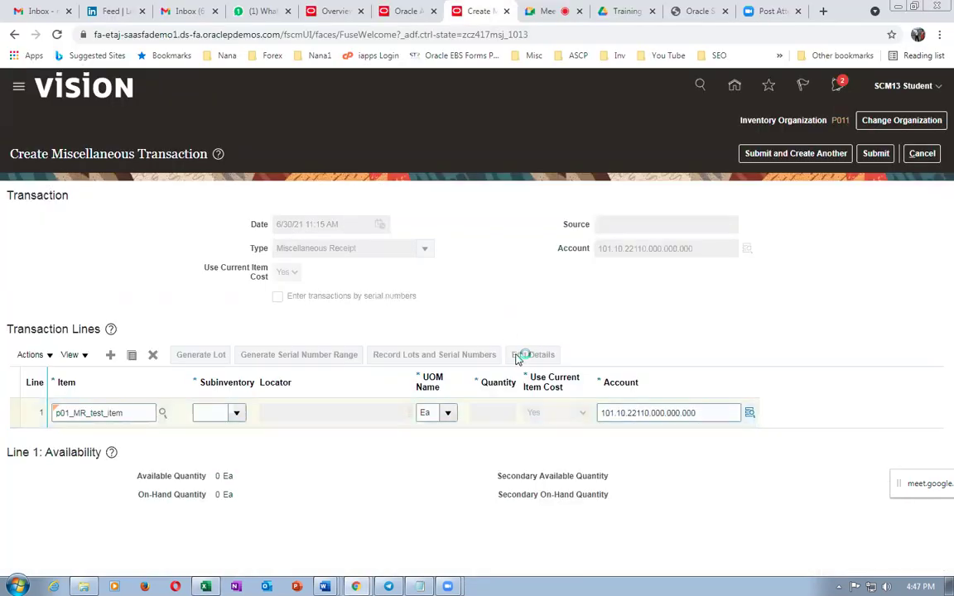
{"action": "scroll", "coordinate": [364, 355], "scroll_direction": "down", "scroll_amount": 3}
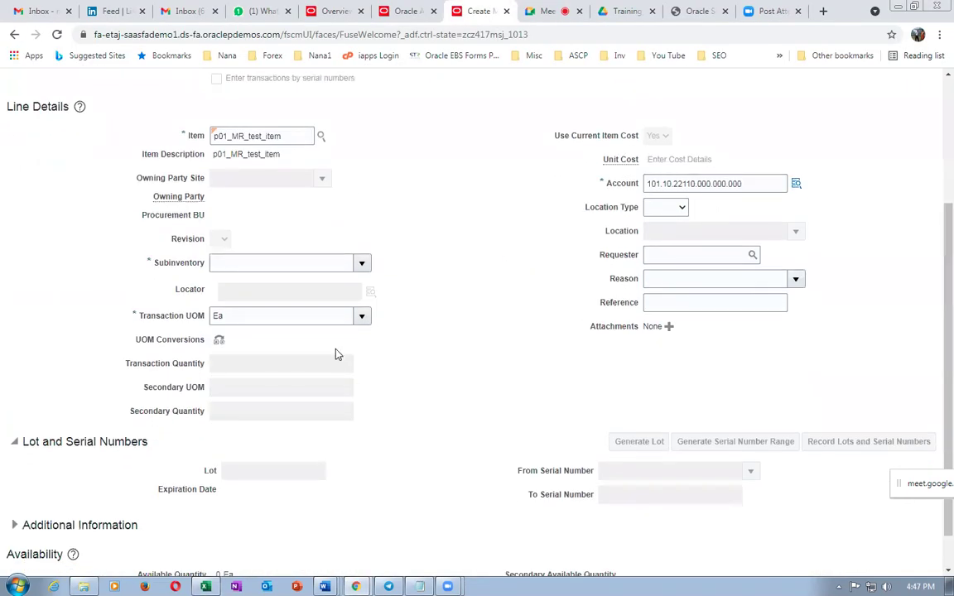
{"action": "left_click", "coordinate": [362, 263]}
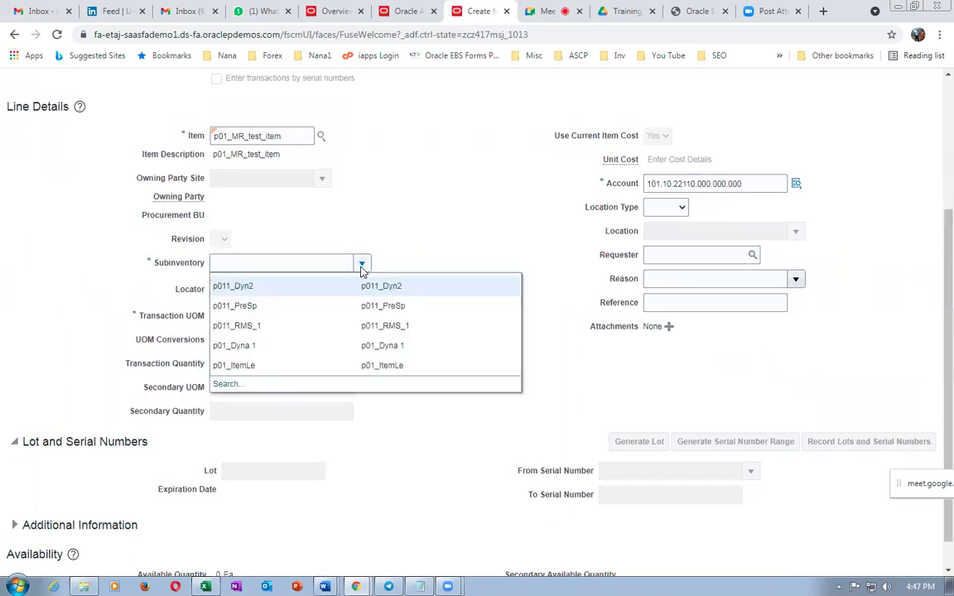
{"action": "left_click", "coordinate": [291, 358]}
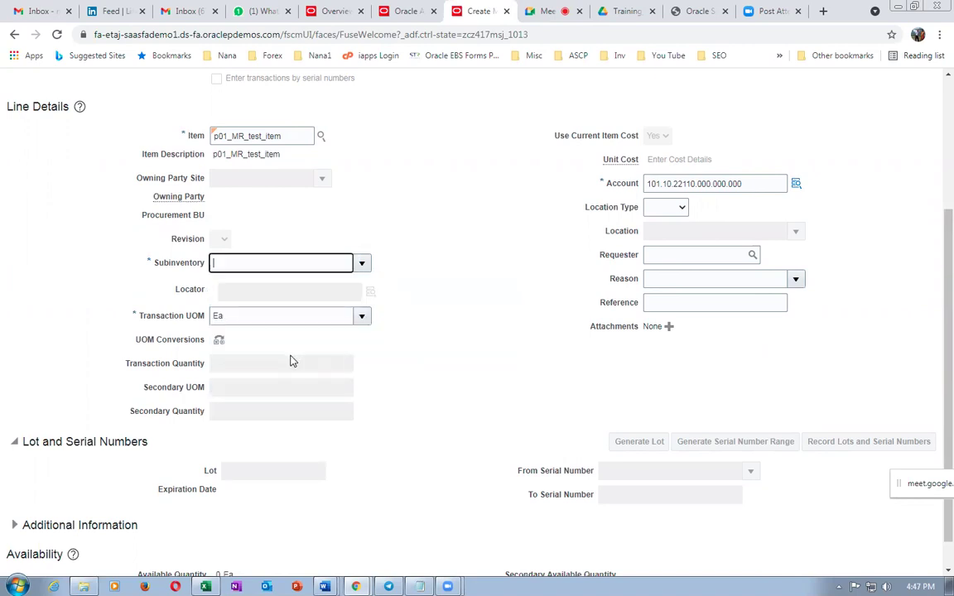
{"action": "key", "text": "alt+Tab"}
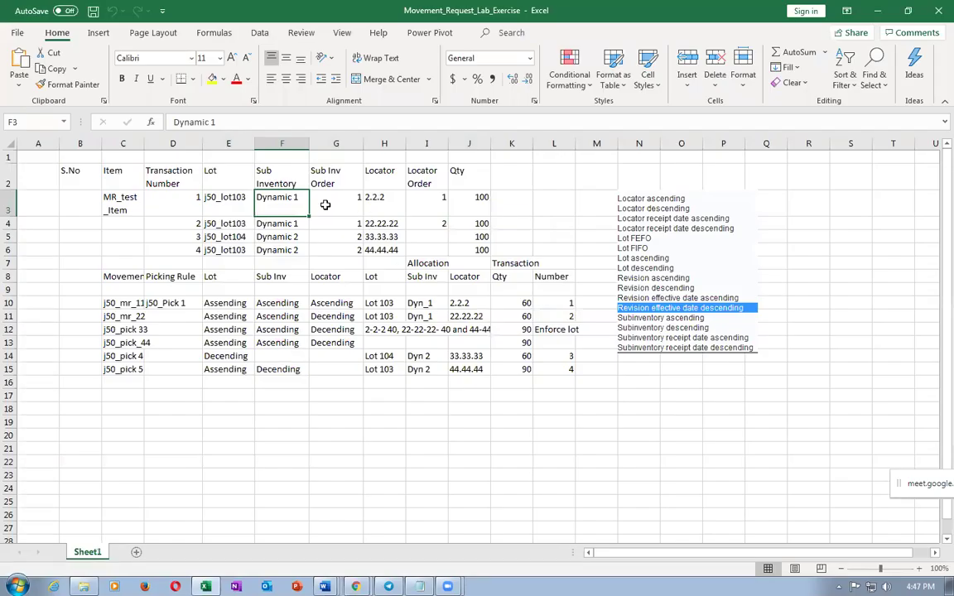
{"action": "left_click", "coordinate": [385, 199]}
{"action": "key", "text": "alt+Tab"}
{"action": "left_click", "coordinate": [262, 291]}
{"action": "type", "text": "2-2-2"}
{"action": "key", "text": "Tab"}
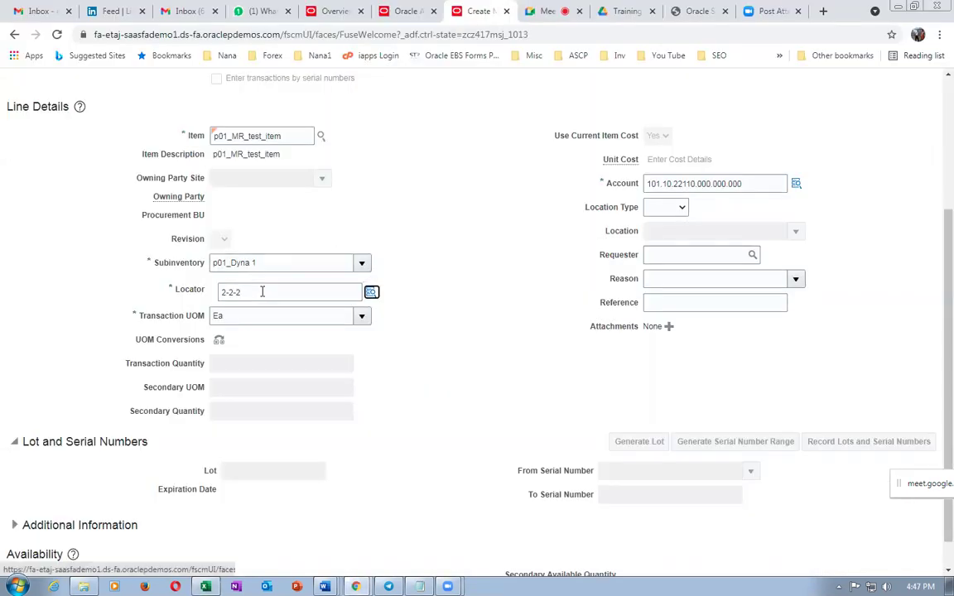
- Switch to the Excel lab sheet and check the first transaction's quantity and the lots of the four transactions
{"action": "key", "text": "alt+Tab"}
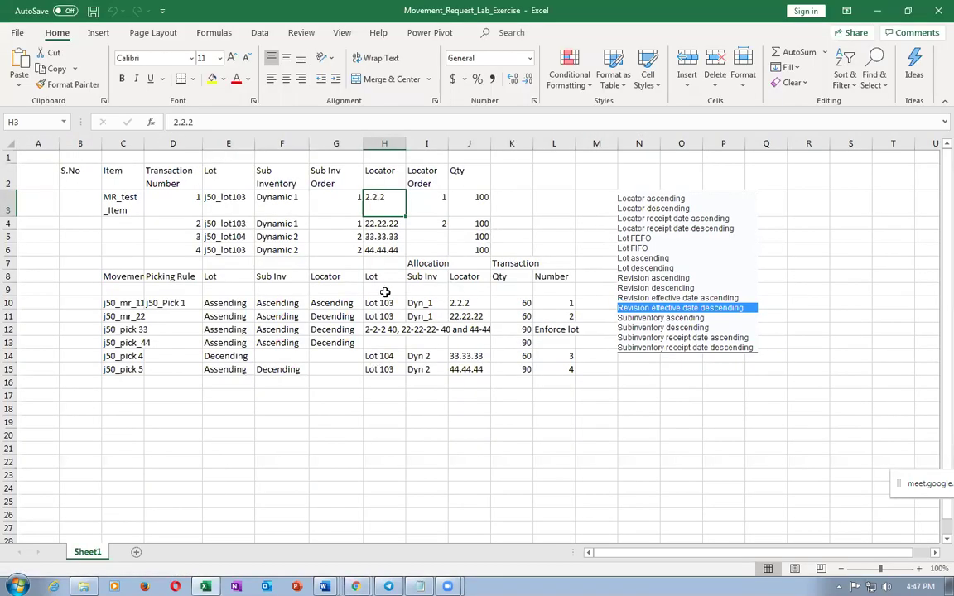
{"action": "left_click", "coordinate": [469, 210]}
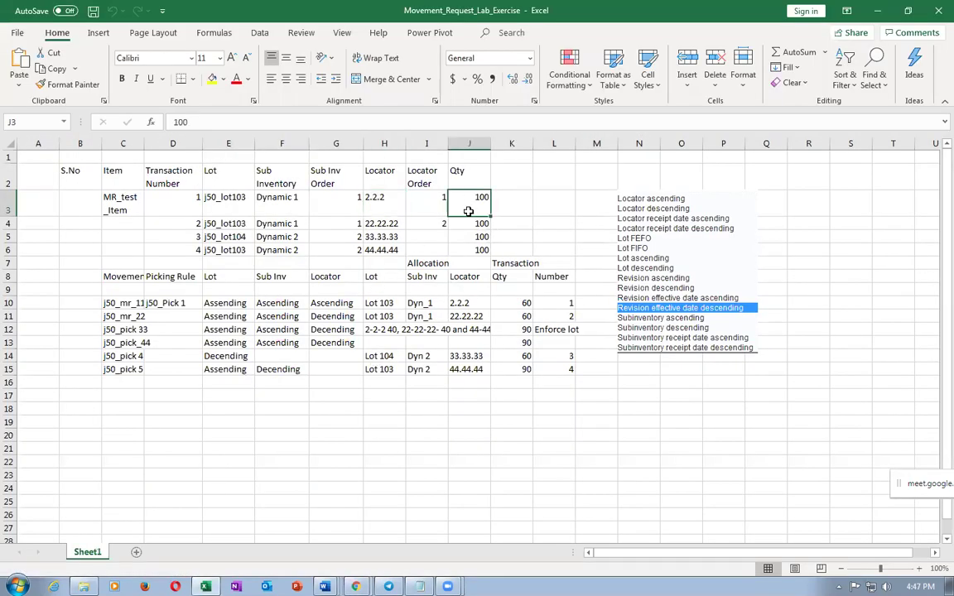
{"action": "left_click", "coordinate": [222, 199]}
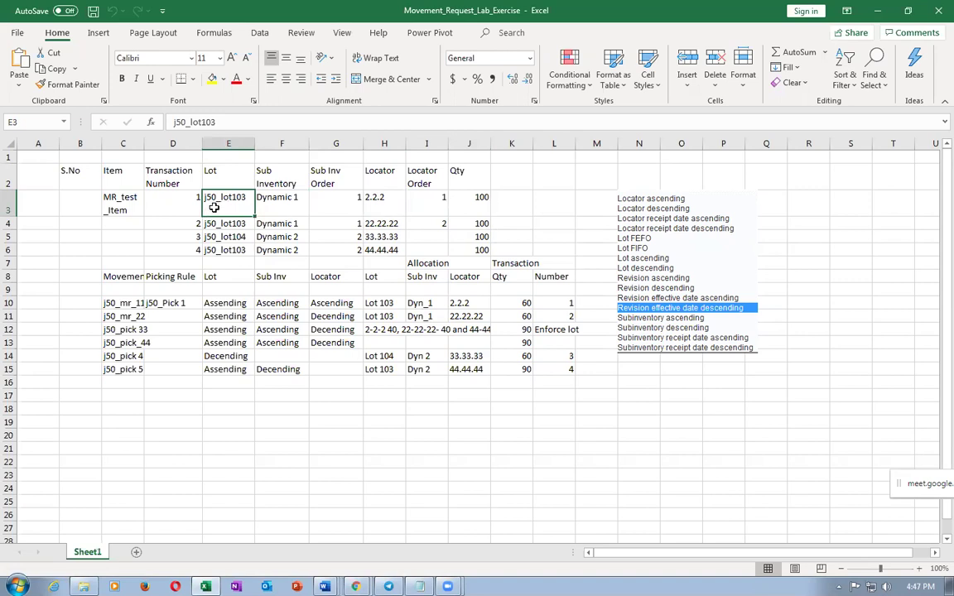
{"action": "left_click_drag", "start_coordinate": [214, 208], "coordinate": [211, 248]}
- Rename the first transaction's lot in cell E3 to p01_lot103
{"action": "left_click", "coordinate": [204, 196]}
{"action": "double_click", "coordinate": [208, 201]}
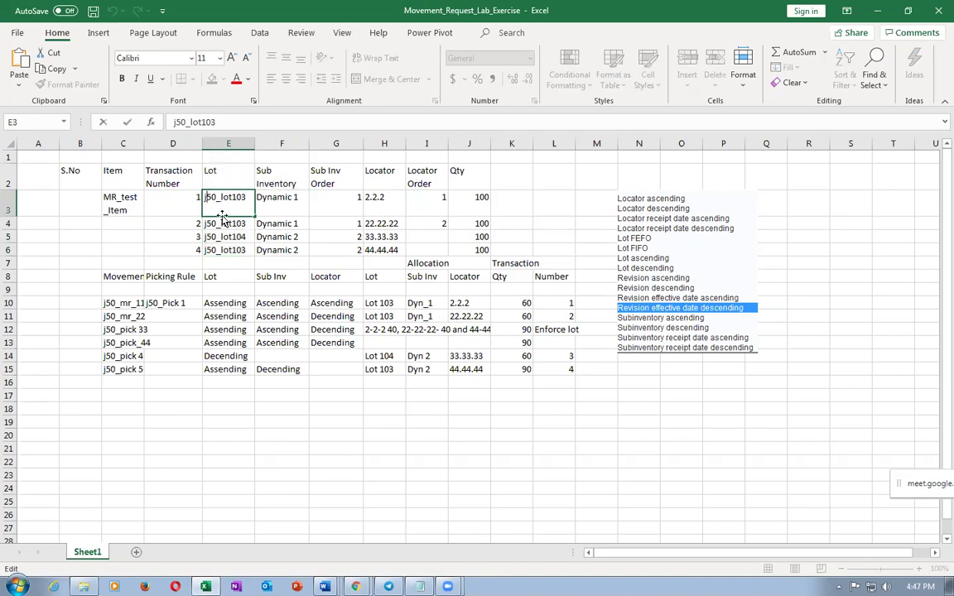
{"action": "key", "text": "BackSpace"}
{"action": "type", "text": "p01_"}
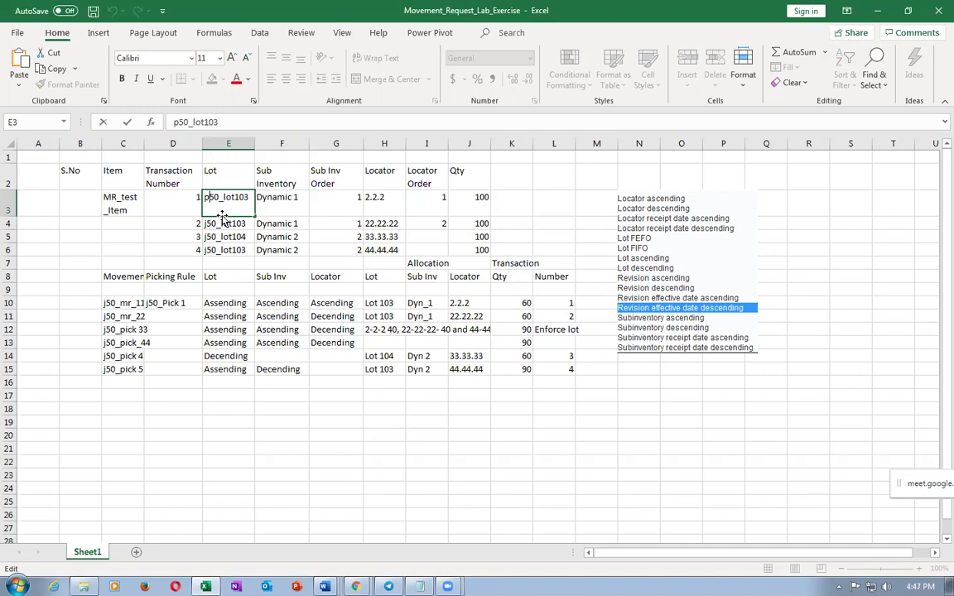
{"action": "key", "text": "Delete"}
{"action": "key", "text": "Delete"}
{"action": "key", "text": "Delete"}
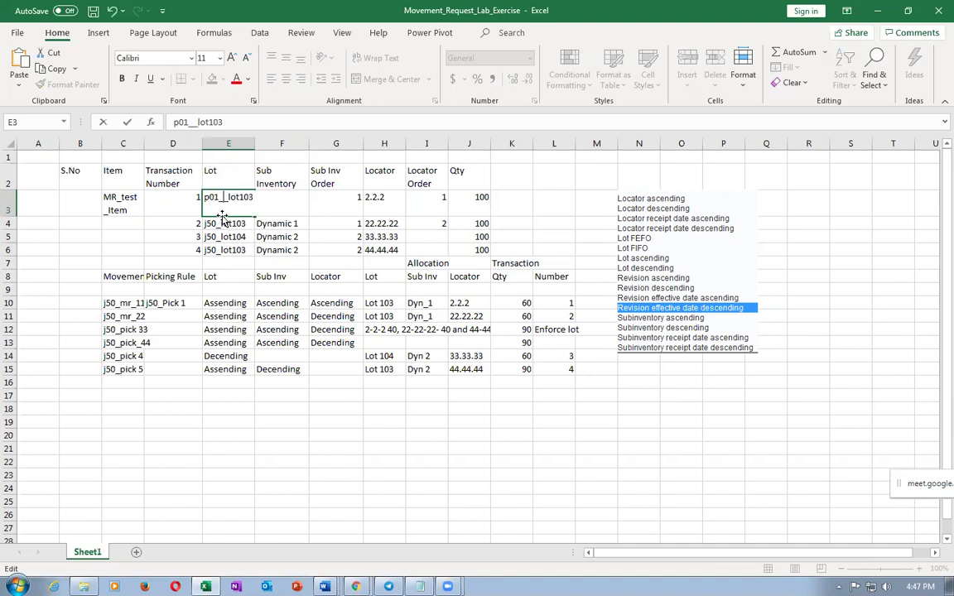
{"action": "key", "text": "Return"}
- Copy the p01_lot103 lot from the first transaction to the second and fourth transactions
{"action": "left_click", "coordinate": [227, 214]}
{"action": "key", "text": "ctrl+c"}
{"action": "left_click", "coordinate": [225, 224]}
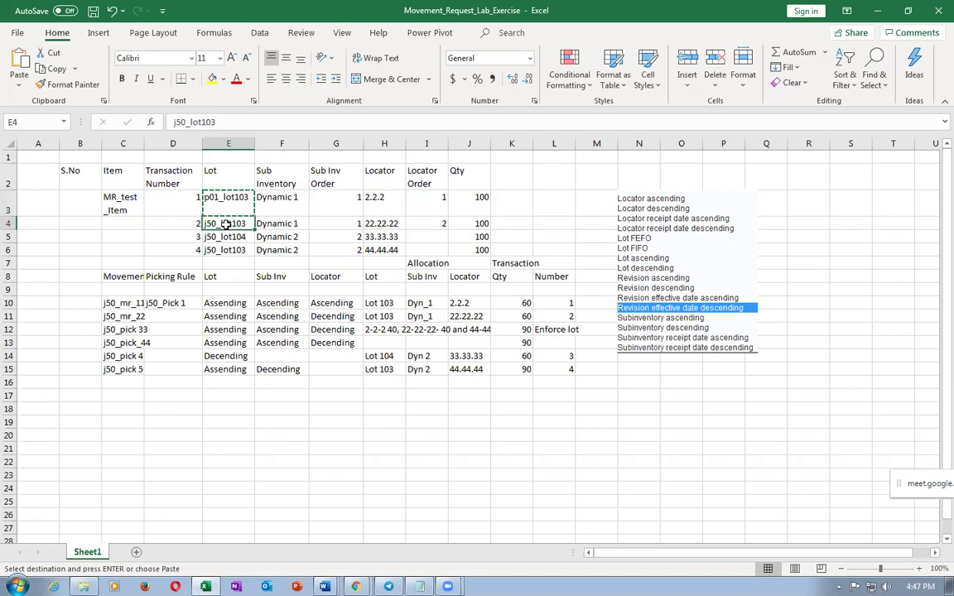
{"action": "key", "text": "ctrl+v"}
{"action": "left_click", "coordinate": [220, 251]}
{"action": "key", "text": "ctrl+v"}
- Set the third transaction's lot in cell E5 to p01_lot104 and save the workbook
{"action": "left_click", "coordinate": [221, 237]}
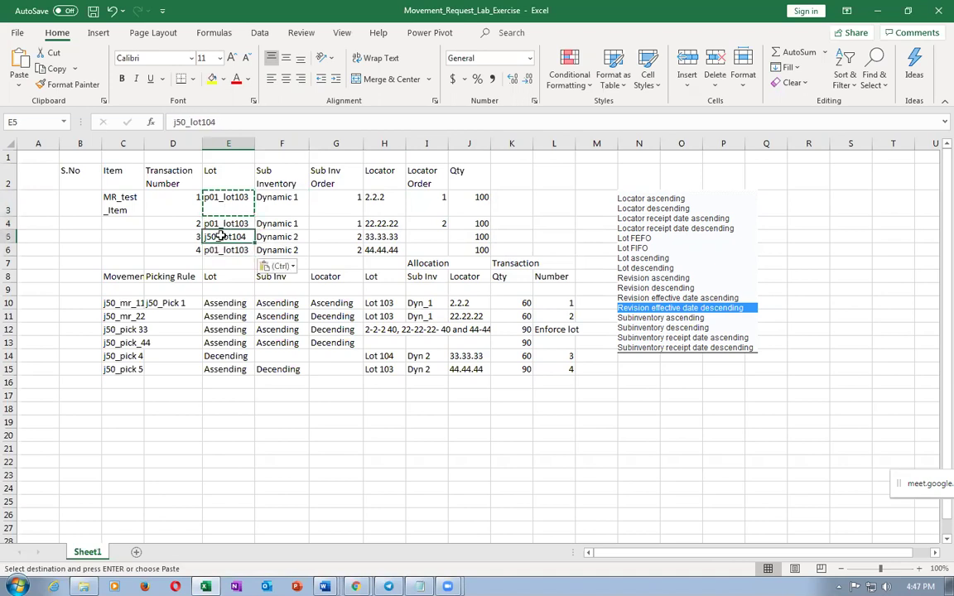
{"action": "key", "text": "ctrl+v"}
{"action": "double_click", "coordinate": [224, 238]}
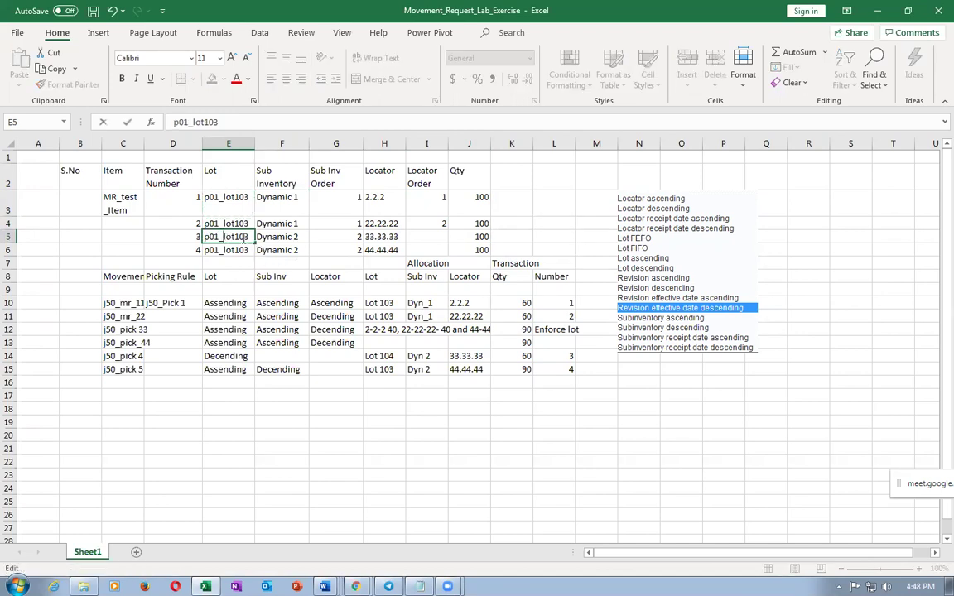
{"action": "type", "text": "4"}
{"action": "left_click", "coordinate": [335, 303]}
{"action": "key", "text": "ctrl+s"}
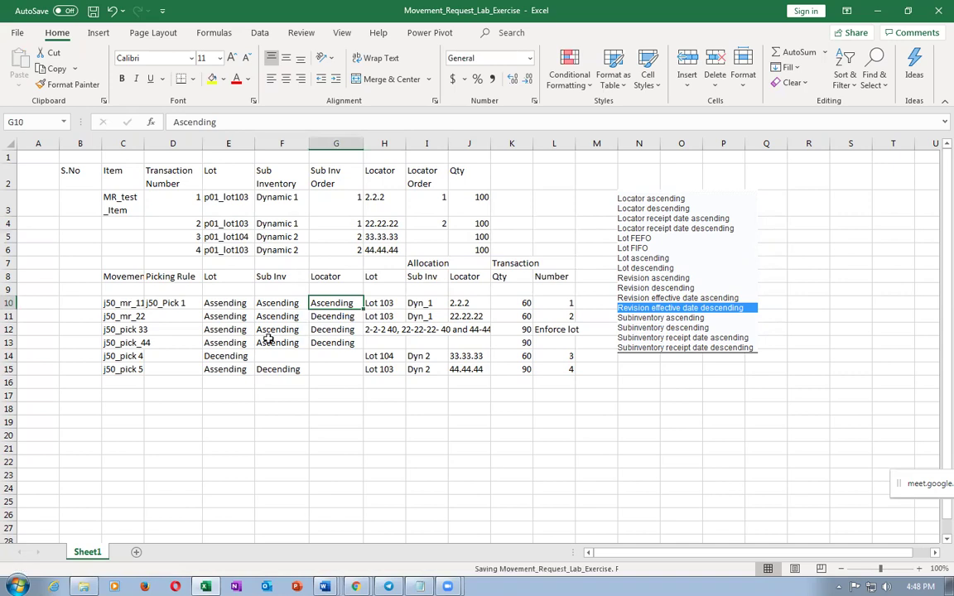
- Copy the first transaction's lot into the Oracle receipt line as p01_lot103 and set the transaction quantity to 100
{"action": "left_click", "coordinate": [217, 204]}
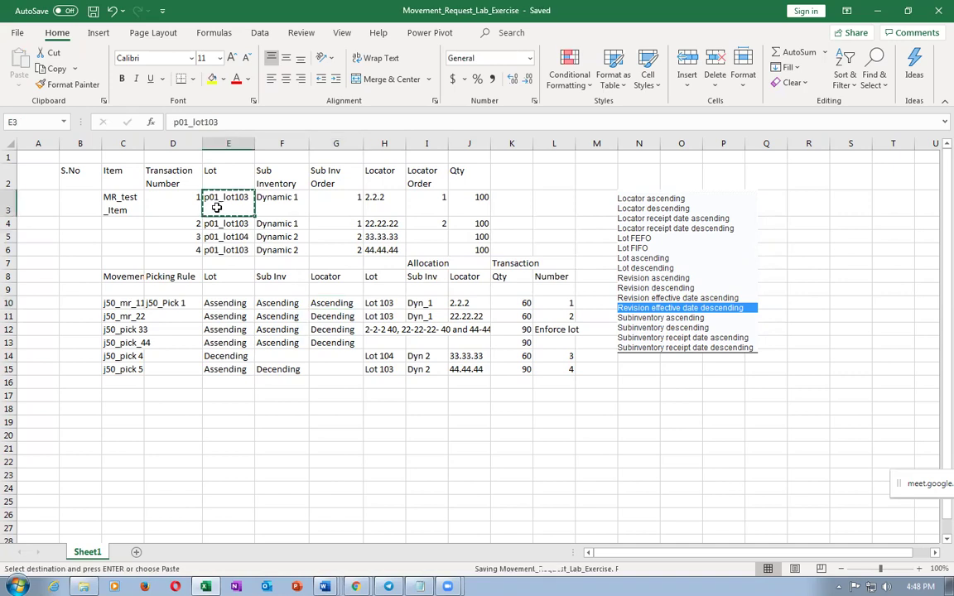
{"action": "key", "text": "alt+Tab"}
{"action": "left_click", "coordinate": [241, 469]}
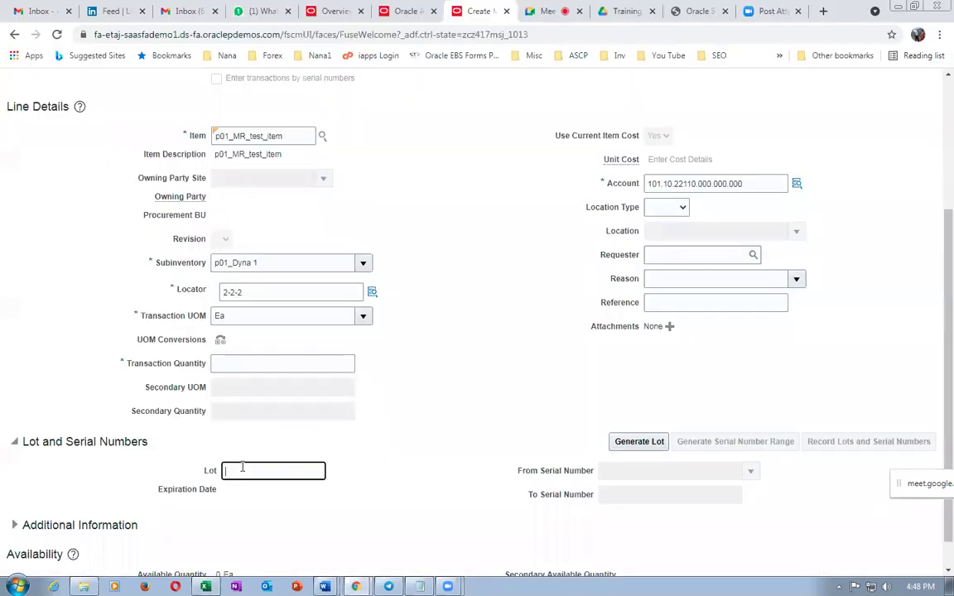
{"action": "left_click", "coordinate": [237, 363]}
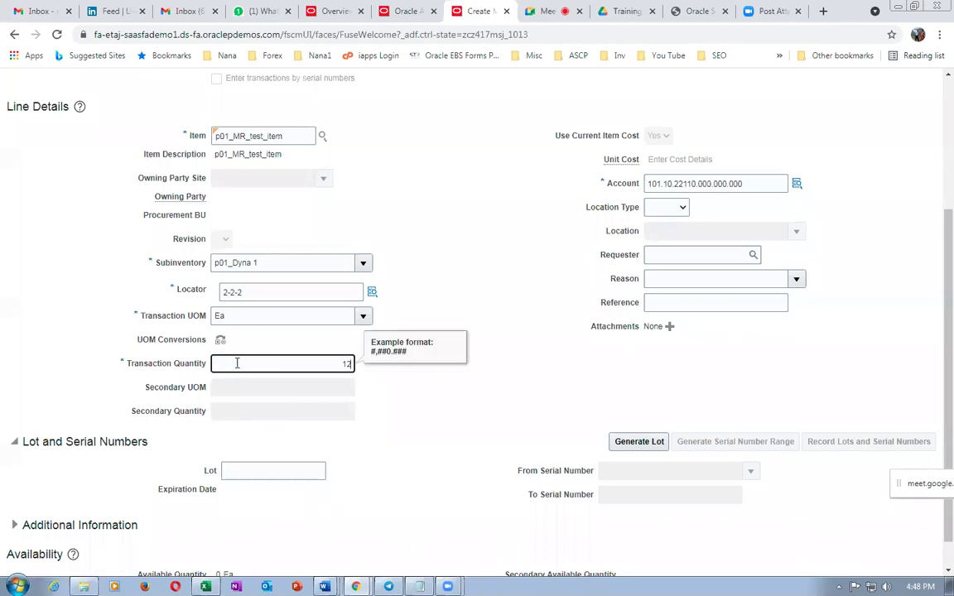
{"action": "left_click", "coordinate": [242, 471]}
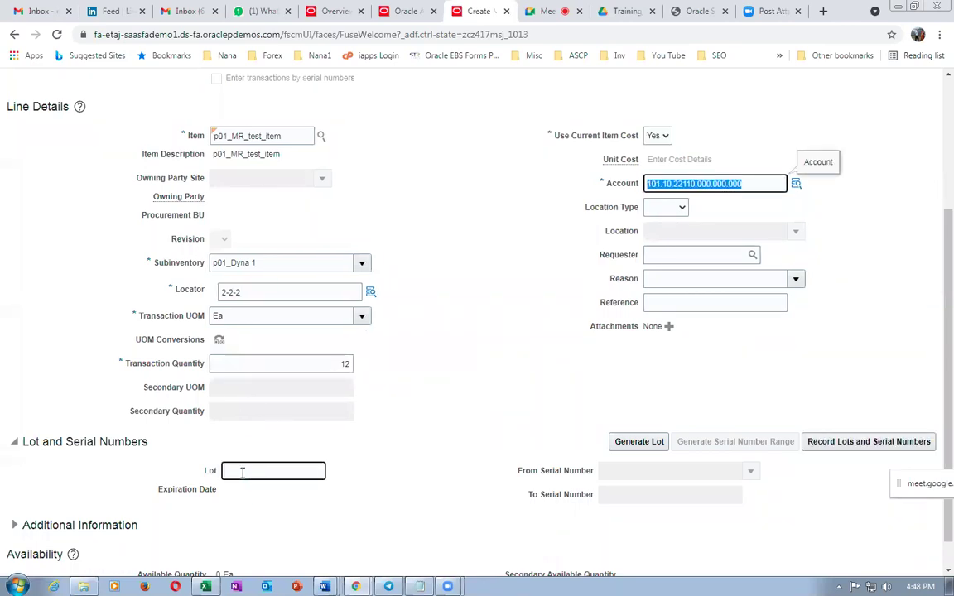
{"action": "key", "text": "ctrl+v"}
{"action": "left_click", "coordinate": [389, 385]}
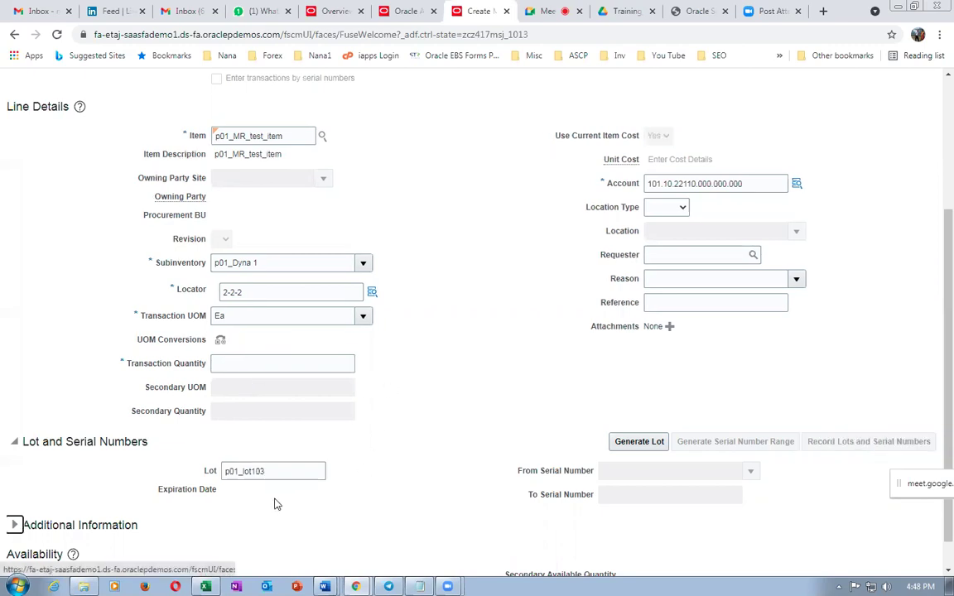
{"action": "left_click", "coordinate": [299, 361]}
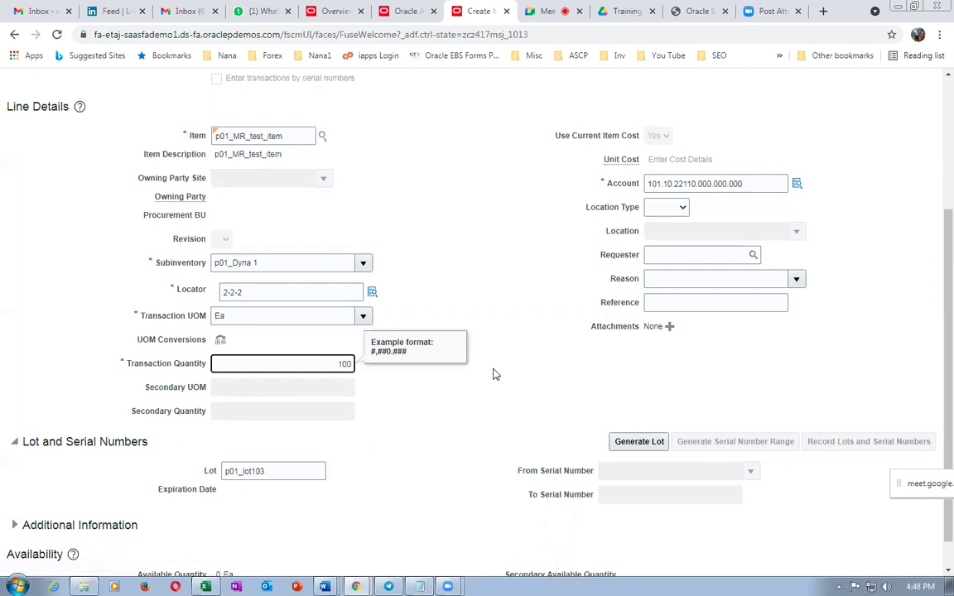
- Check the line against the first transaction in the Excel lab sheet and accept its details
{"action": "key", "text": "alt+Tab"}
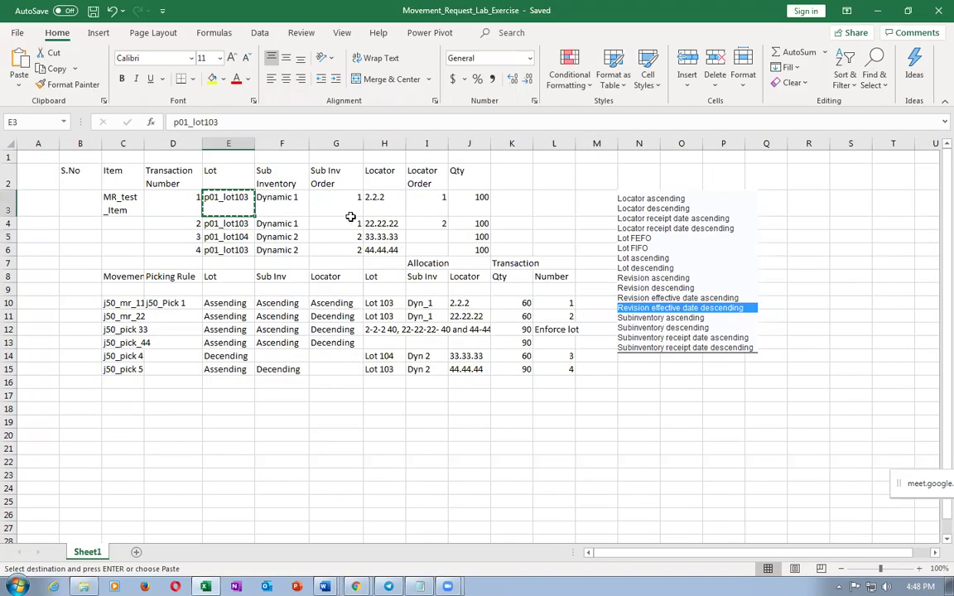
{"action": "left_click", "coordinate": [264, 203]}
{"action": "key", "text": "alt+Tab"}
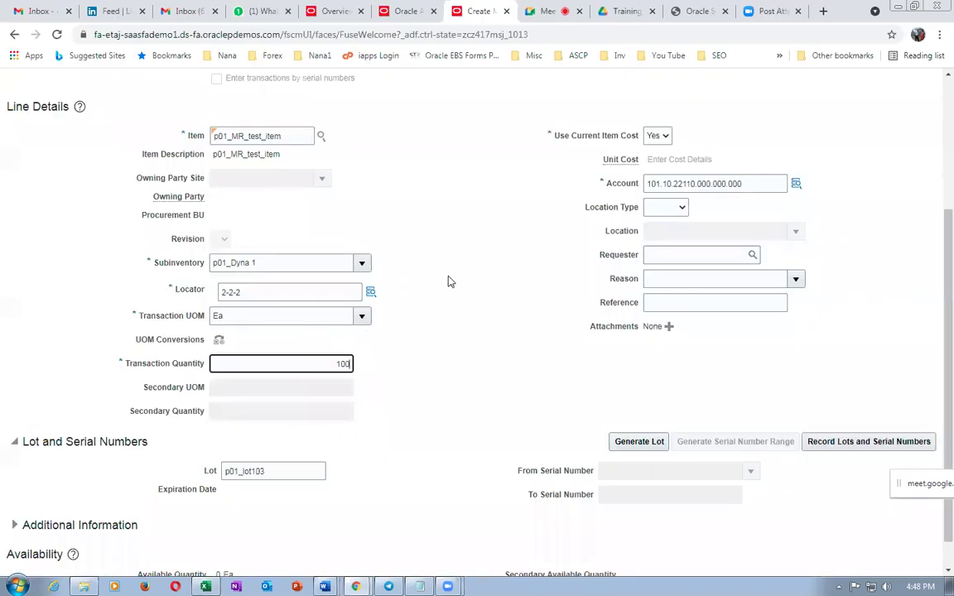
{"action": "key", "text": "alt+Tab"}
{"action": "key", "text": "alt+Tab"}
{"action": "scroll", "coordinate": [839, 273], "scroll_direction": "up", "scroll_amount": 5}
{"action": "left_click", "coordinate": [877, 153]}
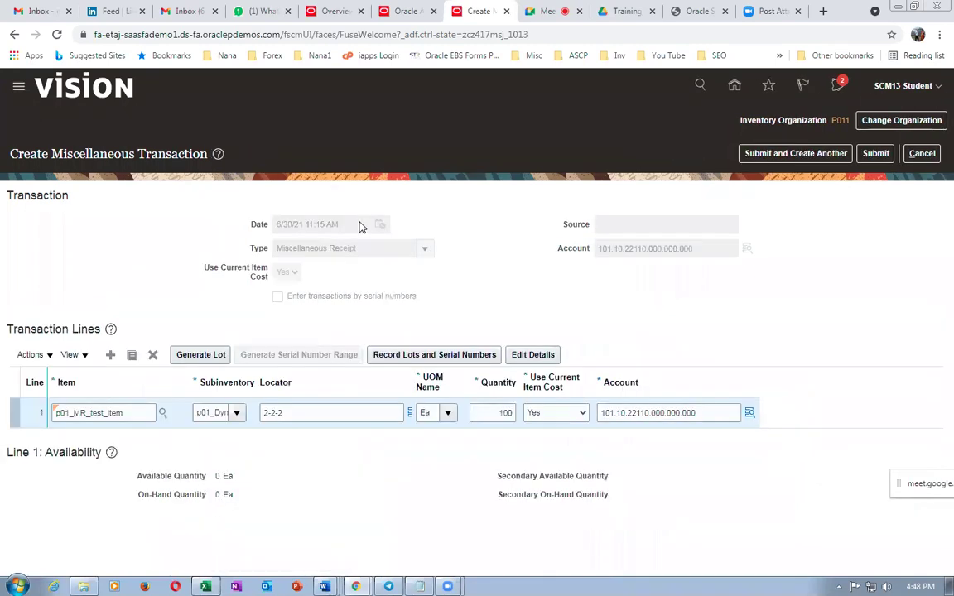
- Add a second transaction line to the miscellaneous receipt and open its details
{"action": "left_click", "coordinate": [108, 360]}
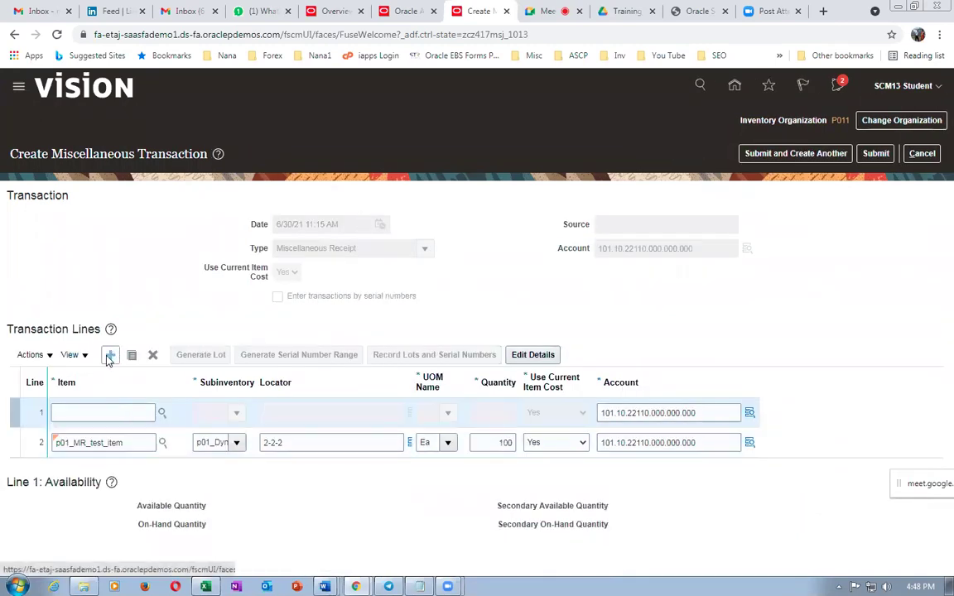
{"action": "double_click", "coordinate": [140, 442]}
{"action": "left_click", "coordinate": [88, 412]}
{"action": "type", "text": "p01_lot103"}
{"action": "key", "text": "Tab"}
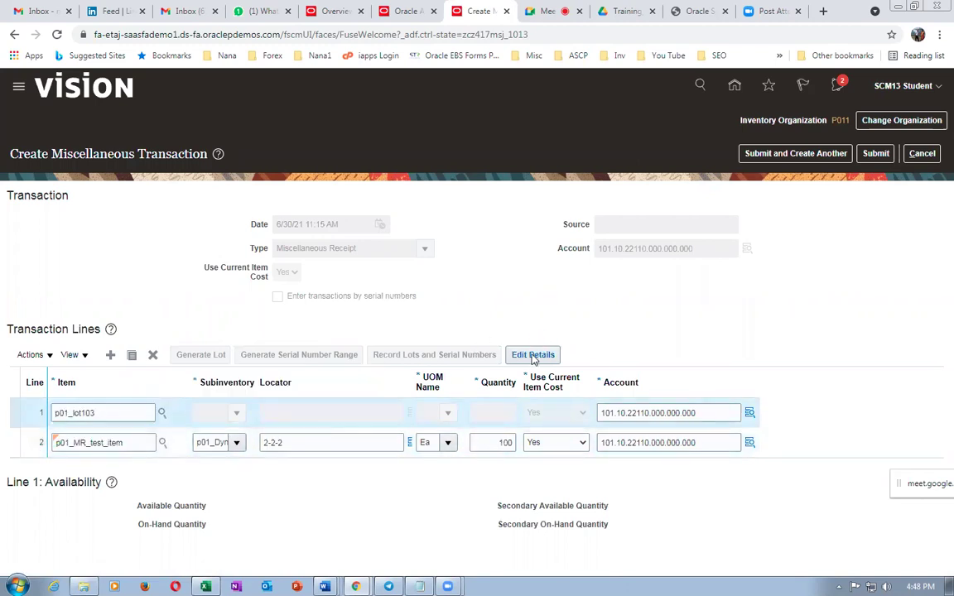
- Look up the second transaction's lot, subinventory and locator in the Excel lab sheet, returning to the Oracle line details
{"action": "key", "text": "alt+Tab"}
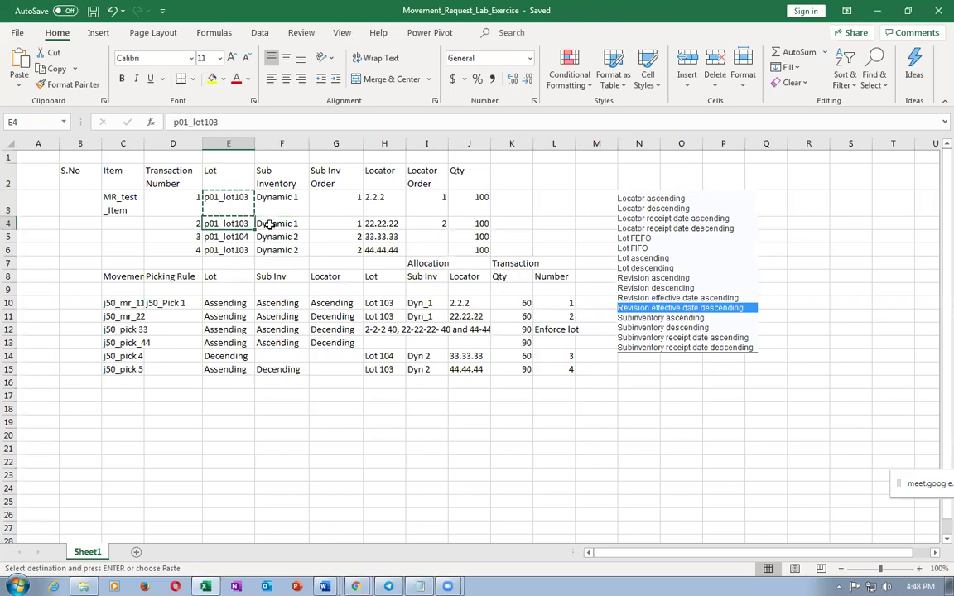
{"action": "left_click", "coordinate": [285, 224]}
{"action": "left_click", "coordinate": [385, 223]}
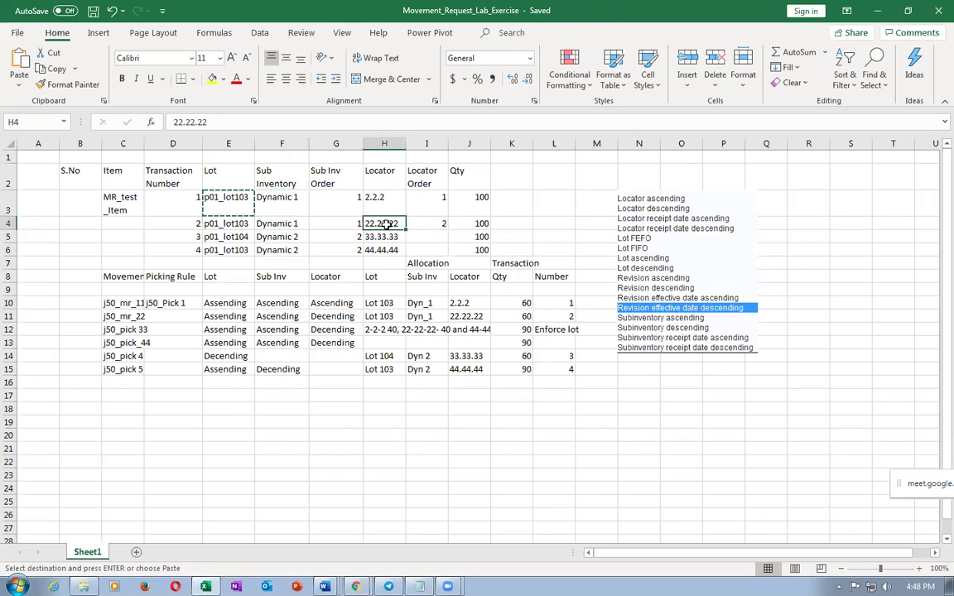
{"action": "key", "text": "alt+Tab"}
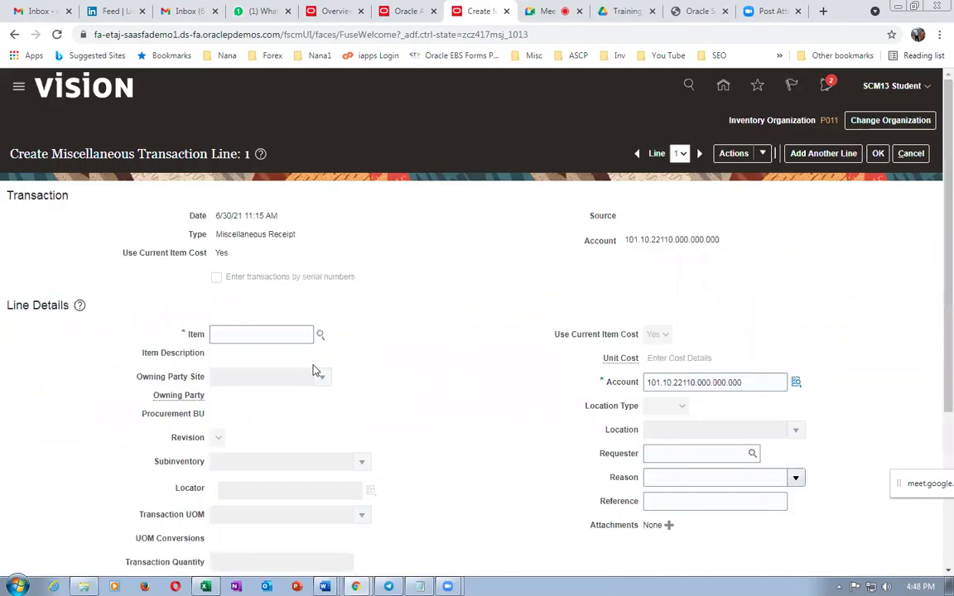
- Enter p01_MR_test_item as the item in the new line's details
{"action": "left_click", "coordinate": [253, 335]}
{"action": "key", "text": "ctrl+v"}
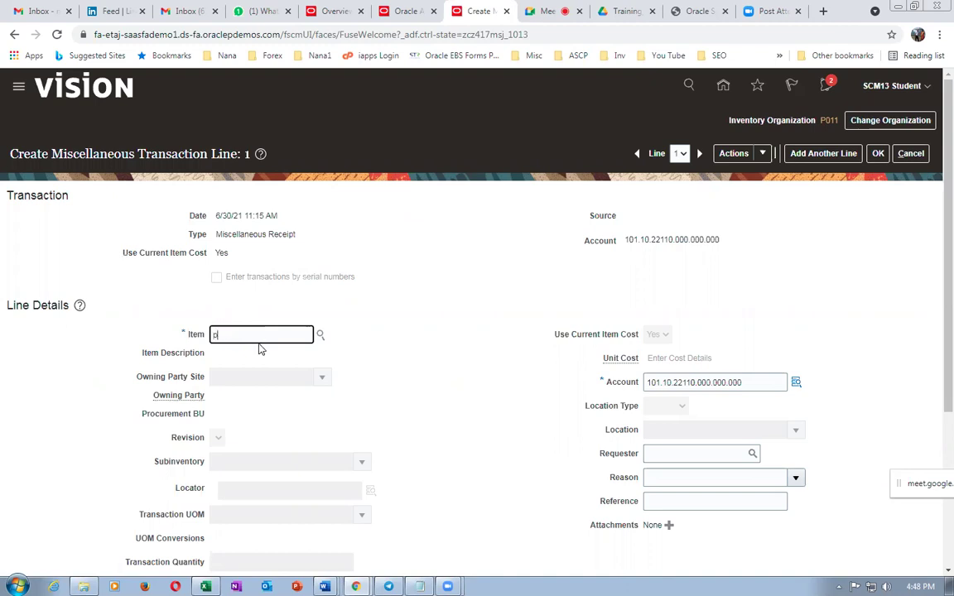
{"action": "key", "text": "Tab"}
{"action": "scroll", "coordinate": [349, 399], "scroll_direction": "down", "scroll_amount": 4}
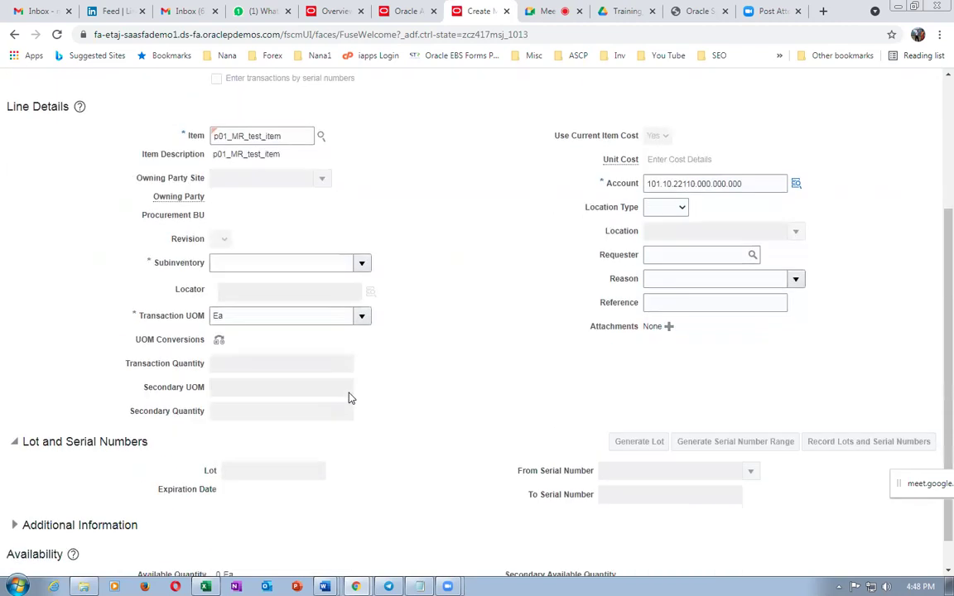
- Set the new line's subinventory to p01_Dyna 1 and its locator to 22-22-22
{"action": "left_click", "coordinate": [361, 263]}
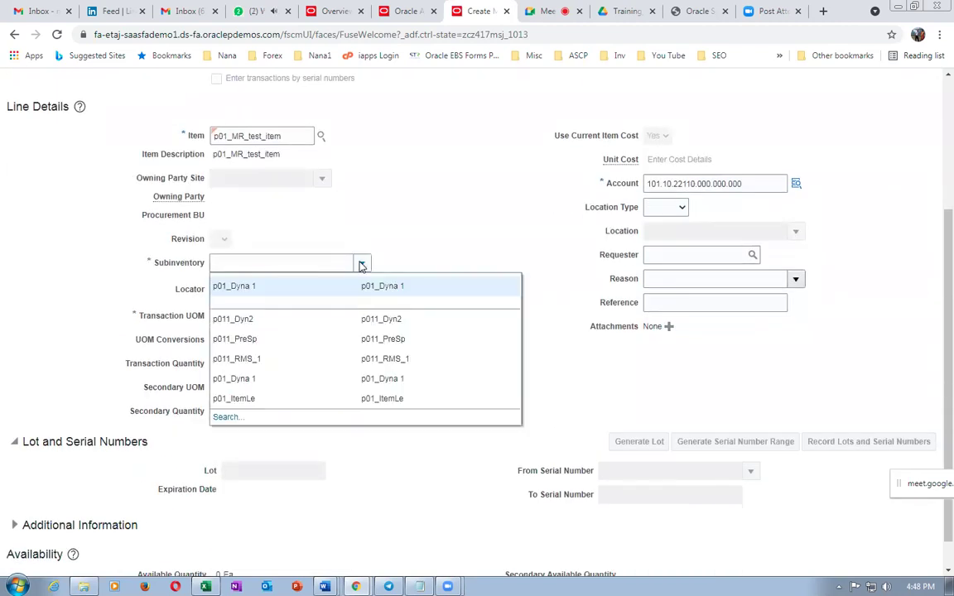
{"action": "left_click", "coordinate": [309, 286]}
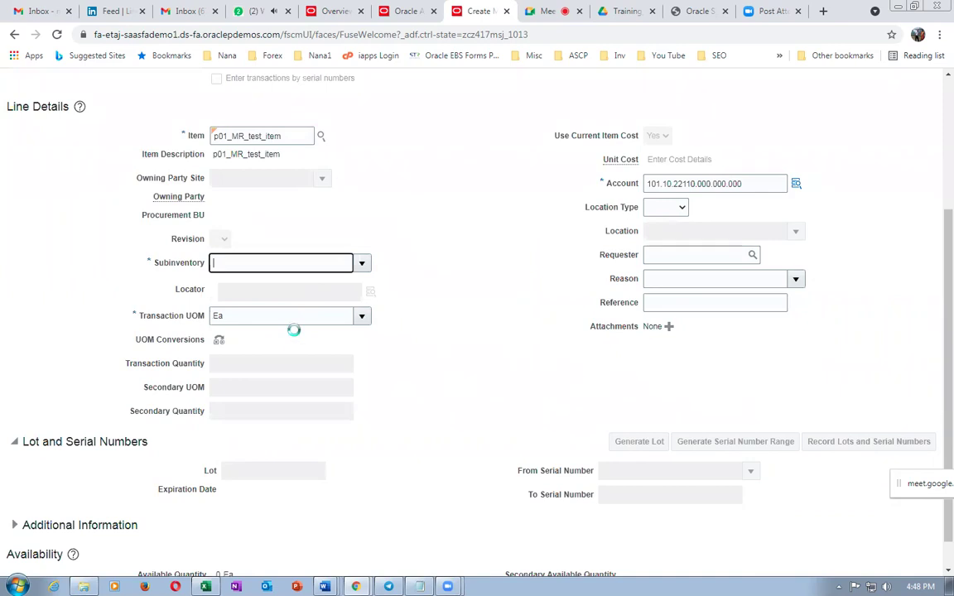
{"action": "left_click", "coordinate": [290, 298]}
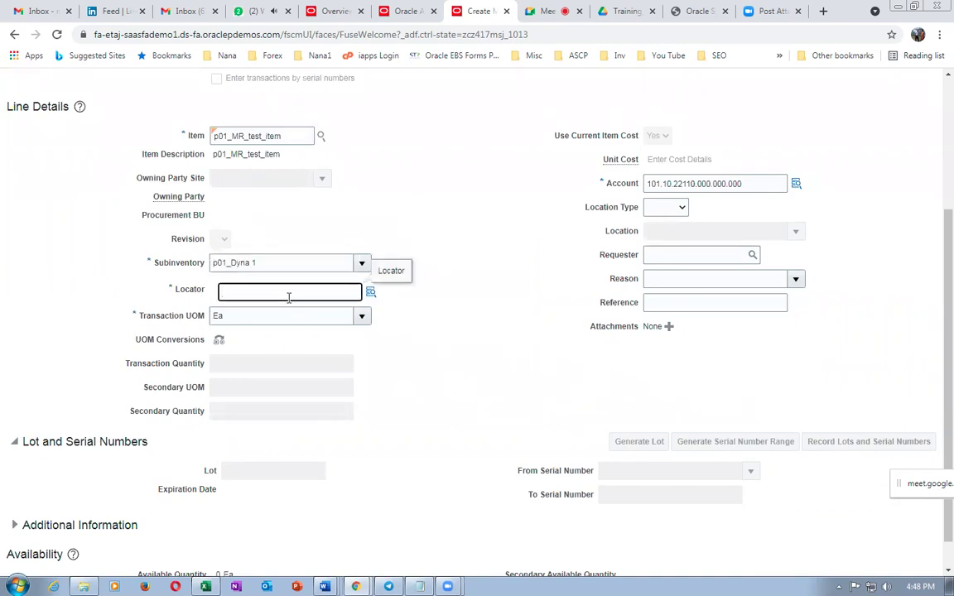
{"action": "type", "text": "22-22-22"}
{"action": "key", "text": "Tab"}
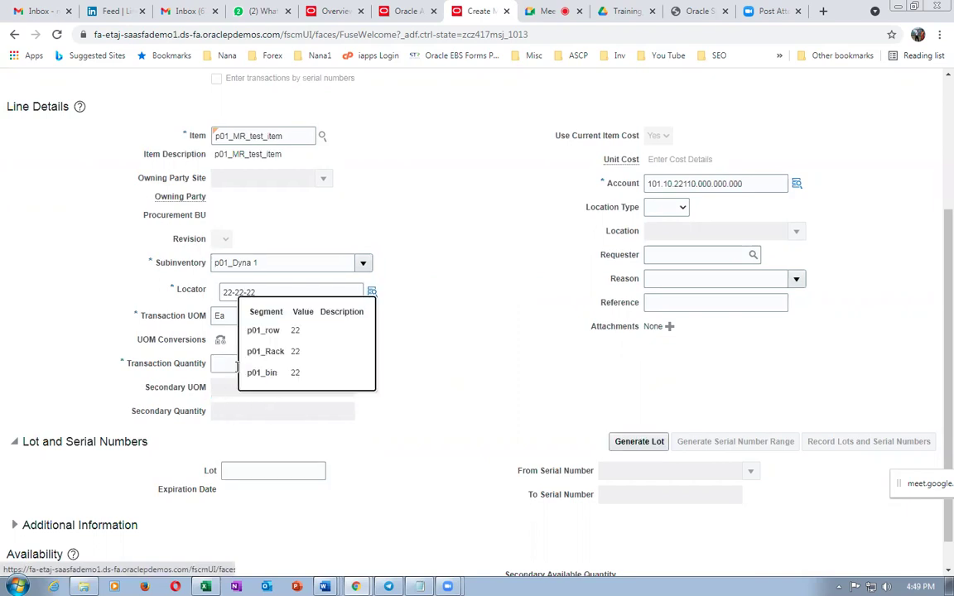
- Copy the second transaction's lot p01_lot103 from the Excel lab sheet into the line and set its quantity to 100
{"action": "left_click", "coordinate": [234, 462]}
{"action": "key", "text": "alt+Tab"}
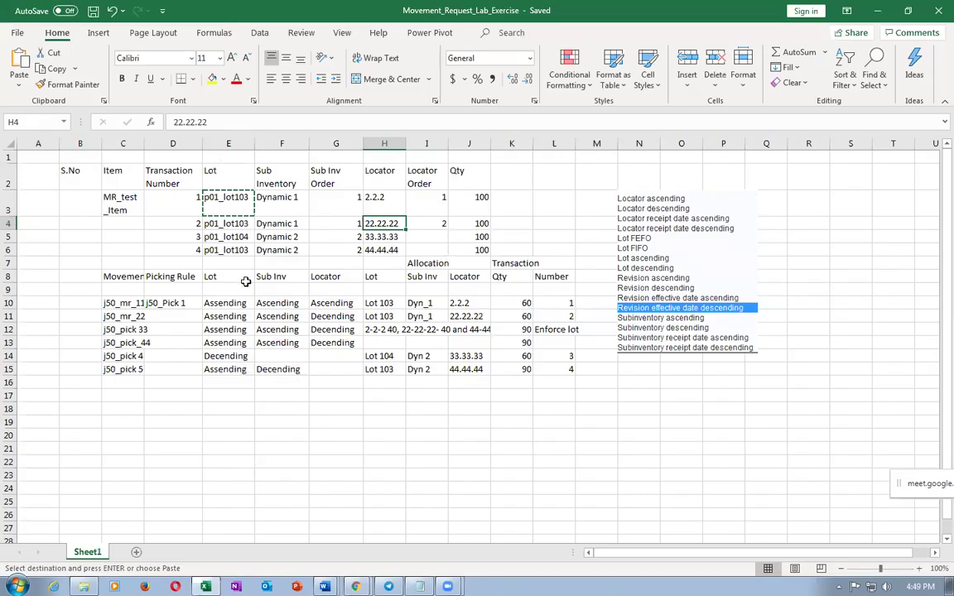
{"action": "left_click", "coordinate": [230, 226]}
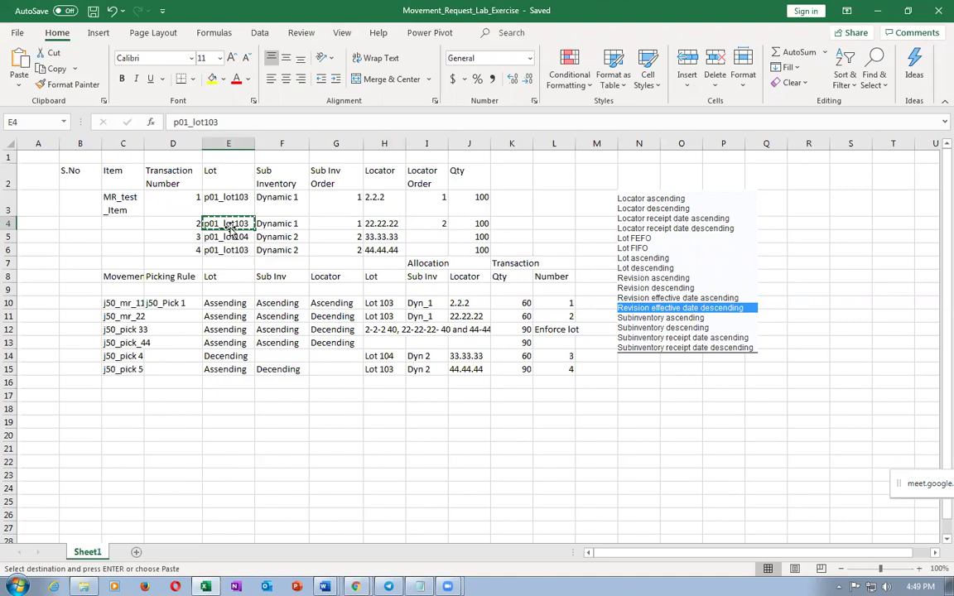
{"action": "key", "text": "alt+Tab"}
{"action": "key", "text": "ctrl+v"}
{"action": "key", "text": "Tab"}
{"action": "left_click", "coordinate": [289, 369]}
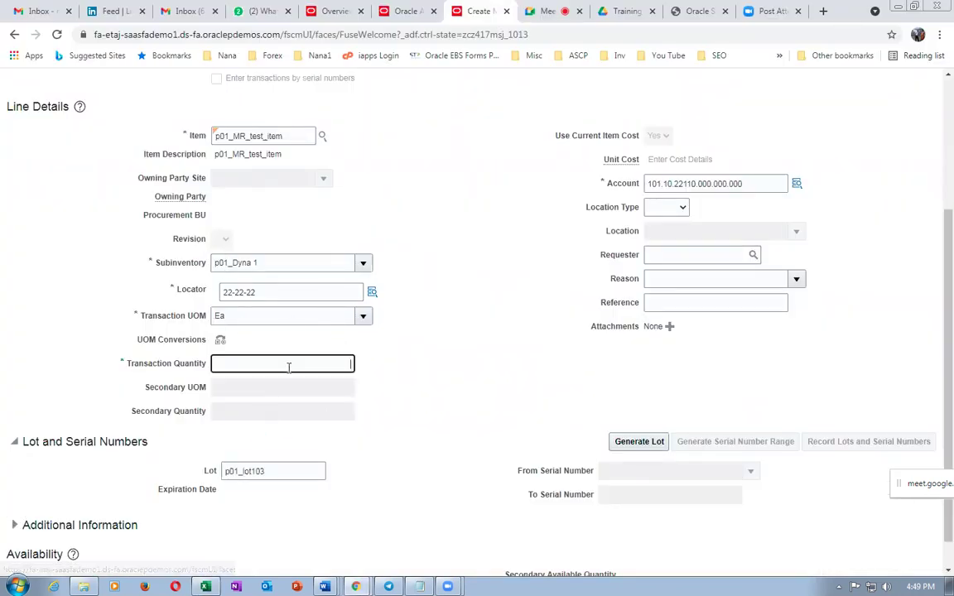
{"action": "type", "text": "100"}
{"action": "key", "text": "Tab"}
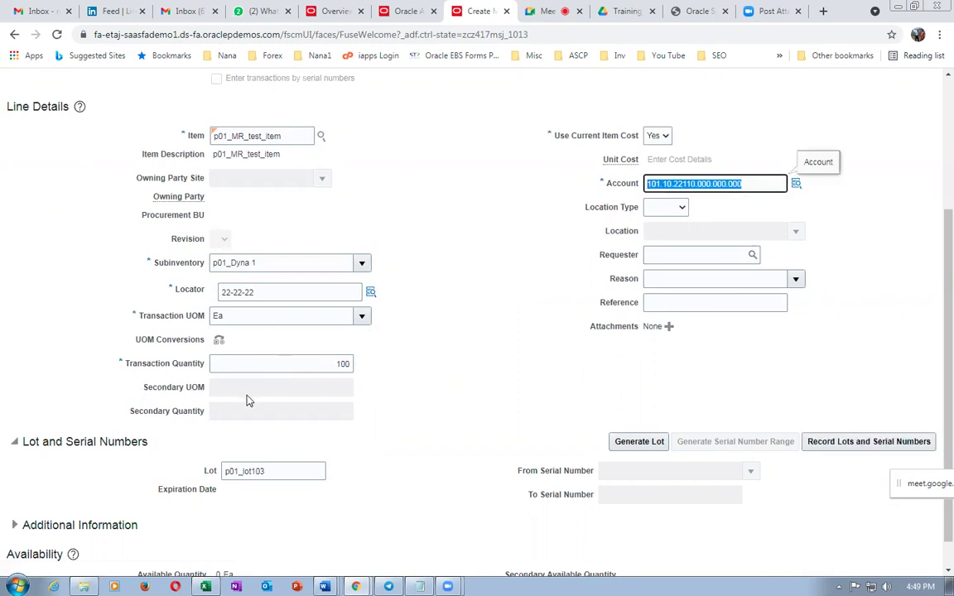
- Check the line against the second transaction in the Excel lab sheet and accept its details
{"action": "key", "text": "alt+Tab"}
{"action": "key", "text": "Right"}
{"action": "key", "text": "Right"}
{"action": "key", "text": "Right"}
{"action": "key", "text": "Left"}
{"action": "key", "text": "Left"}
{"action": "key", "text": "alt+Tab"}
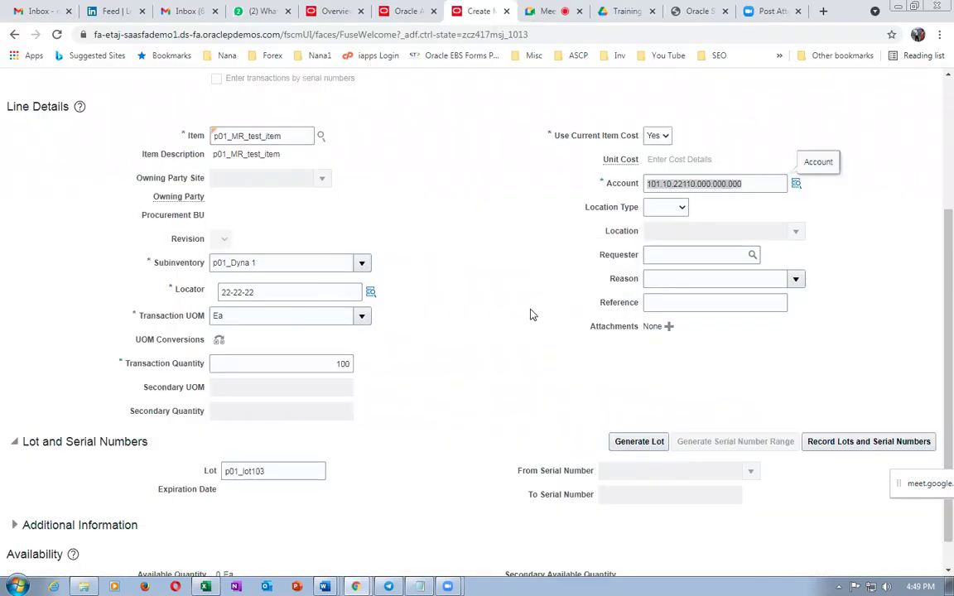
{"action": "scroll", "coordinate": [922, 214], "scroll_direction": "up", "scroll_amount": 3}
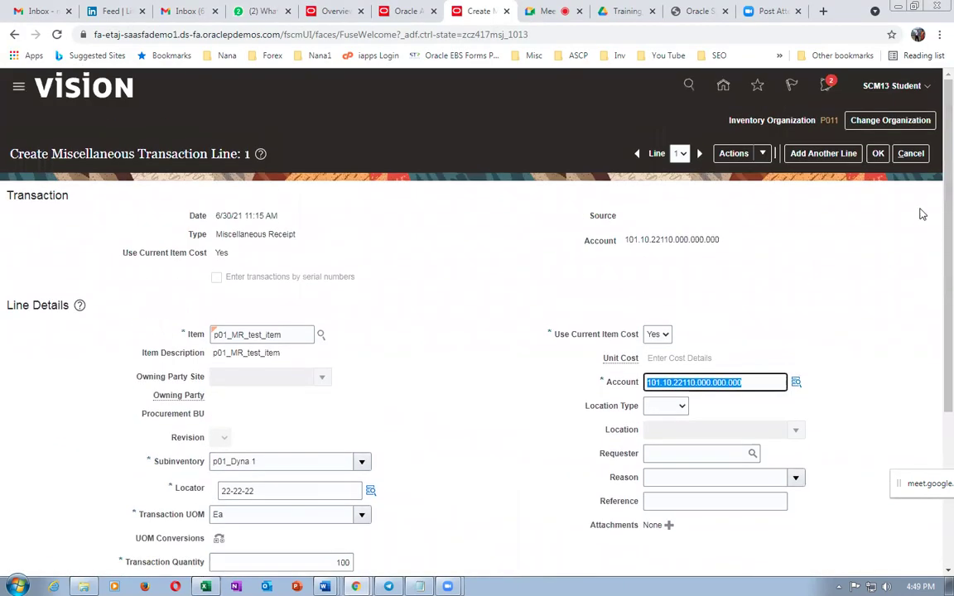
{"action": "left_click", "coordinate": [877, 153]}
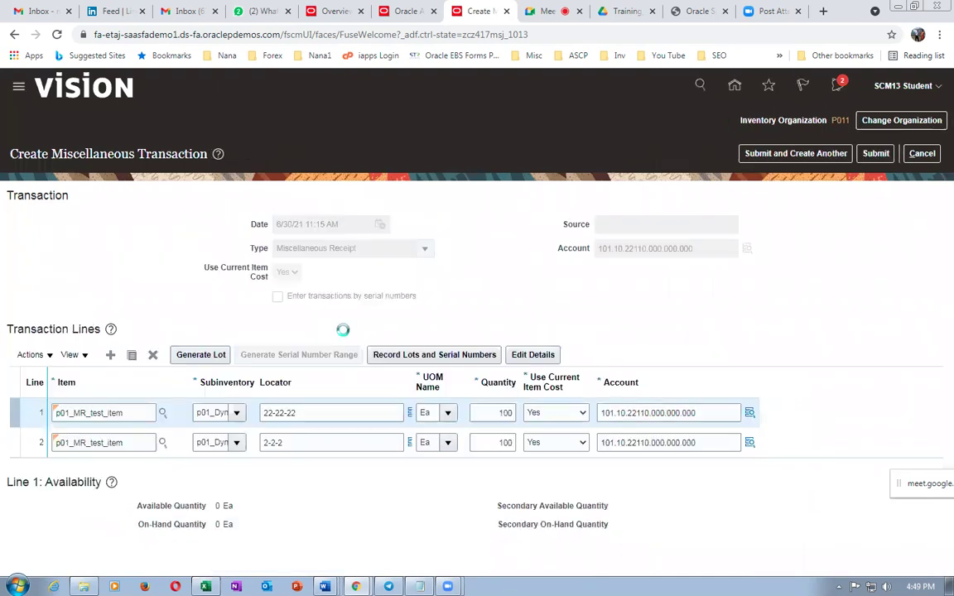
- Add another transaction line for item p01_MR_test_item and open its details for editing
{"action": "left_click", "coordinate": [110, 354]}
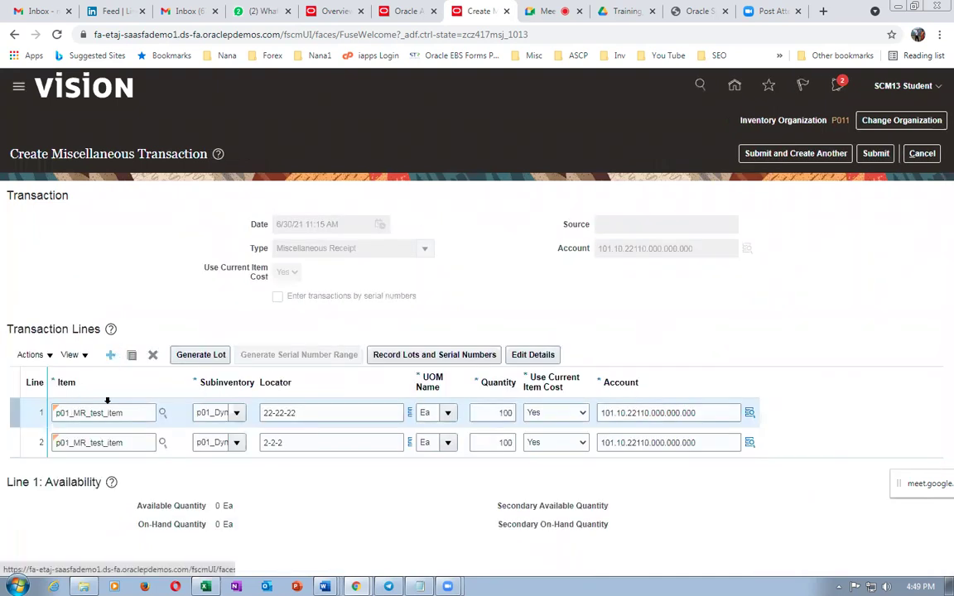
{"action": "left_click", "coordinate": [88, 415]}
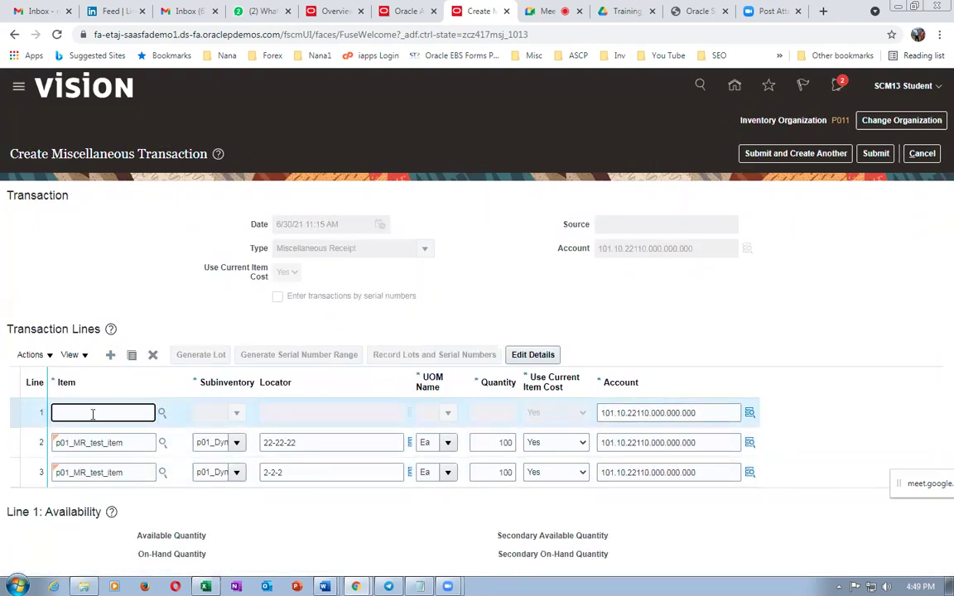
{"action": "type", "text": "p0"}
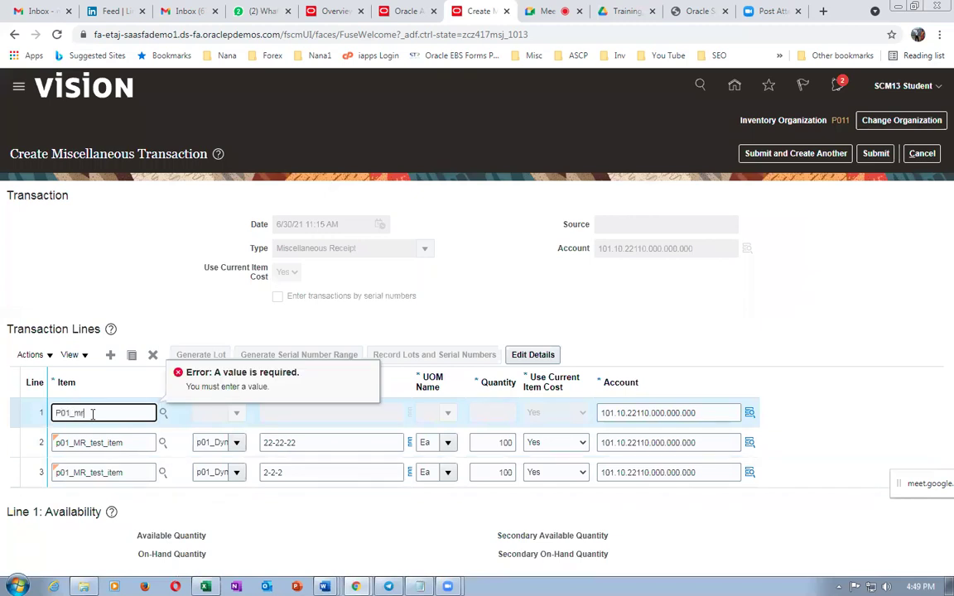
{"action": "type", "text": "1_mr"}
{"action": "key", "text": "Tab"}
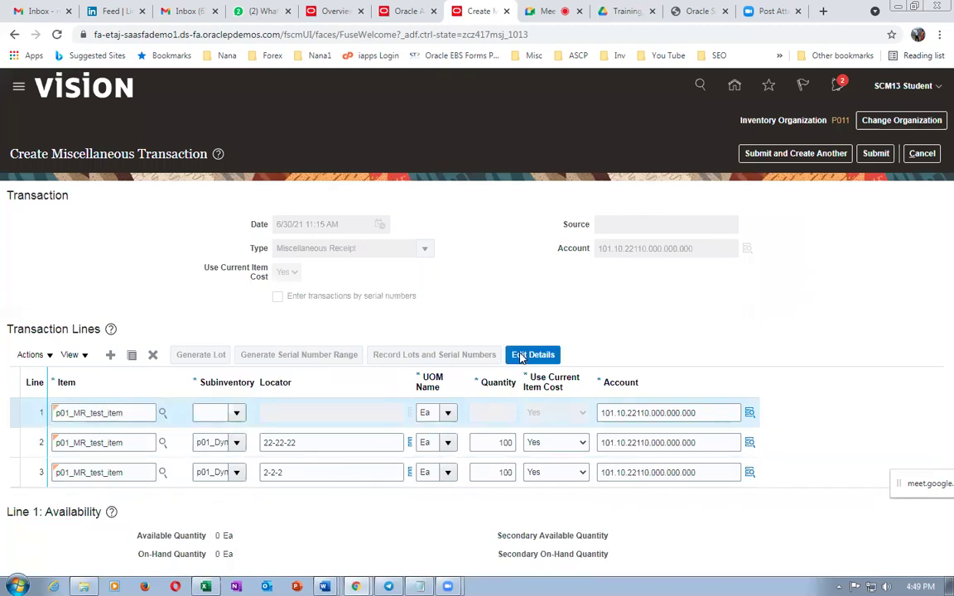
{"action": "left_click", "coordinate": [522, 356]}
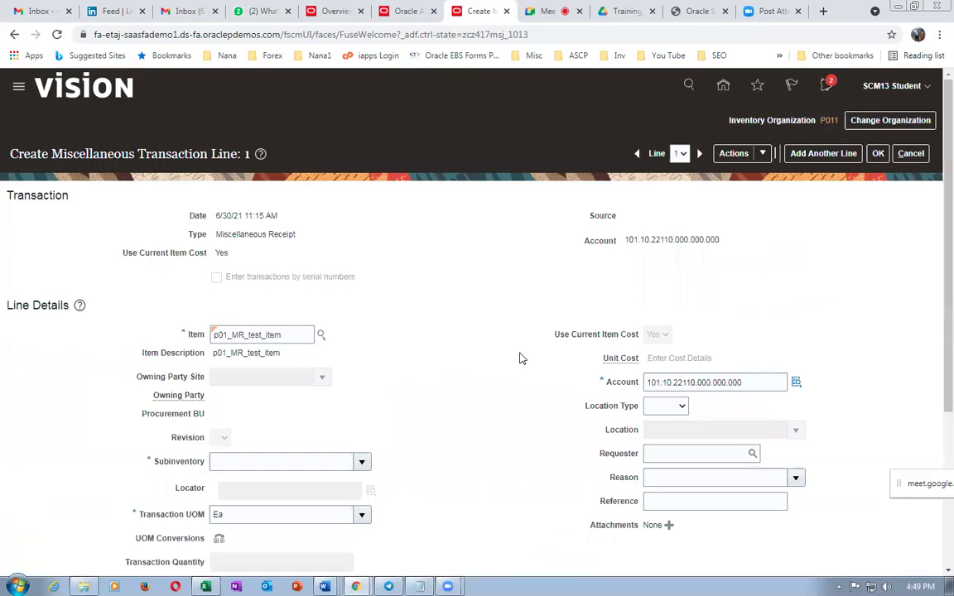
- Look up the third transaction in the Excel lab sheet and set the line's subinventory to p011_Dyn2 and its locator to 33-33-33
{"action": "key", "text": "alt+Tab"}
{"action": "key", "text": "alt+Tab"}
{"action": "scroll", "coordinate": [444, 415], "scroll_direction": "down", "scroll_amount": 3}
{"action": "key", "text": "alt+Tab"}
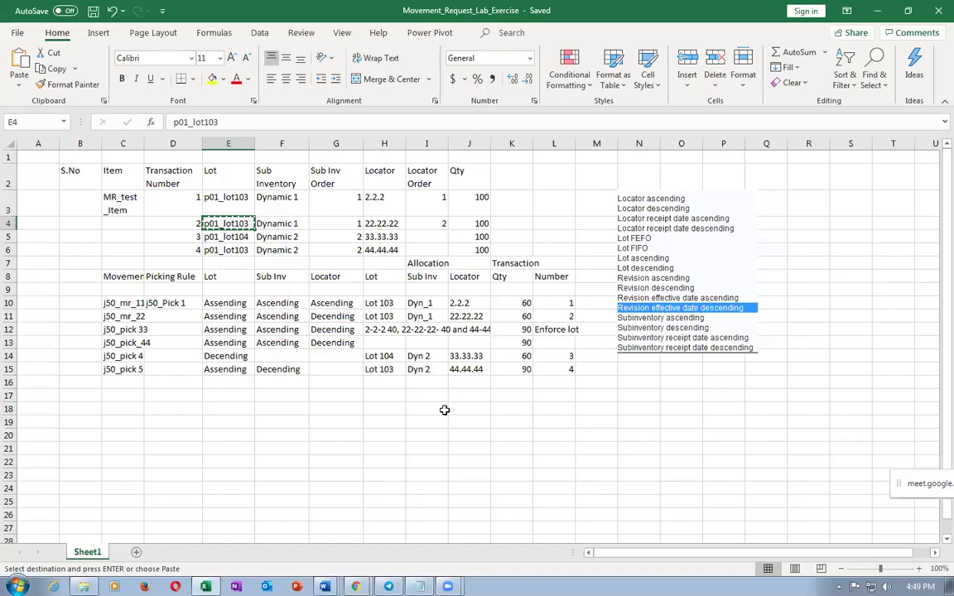
{"action": "left_click", "coordinate": [265, 239]}
{"action": "left_click", "coordinate": [373, 238]}
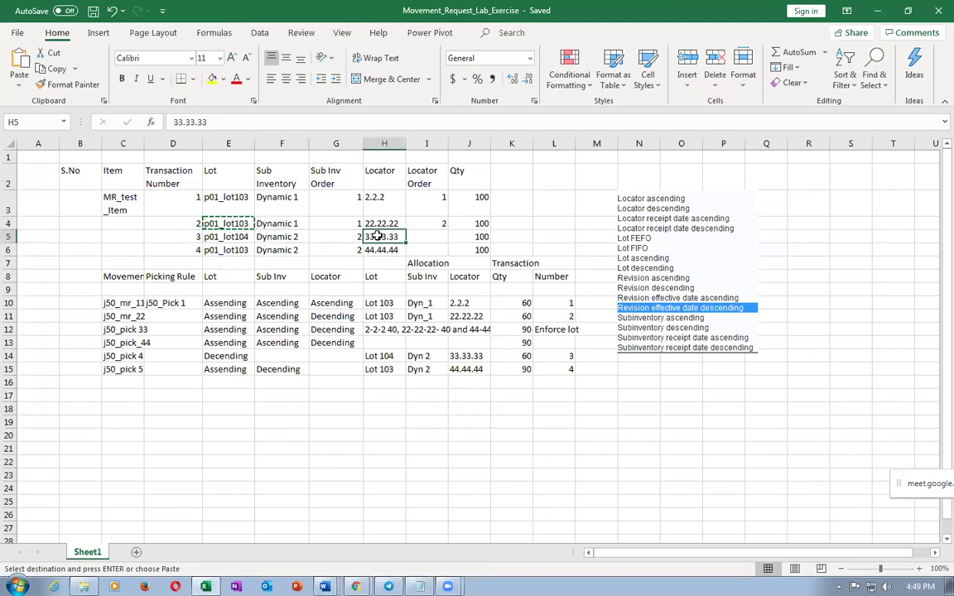
{"action": "key", "text": "alt+Tab"}
{"action": "left_click", "coordinate": [360, 331]}
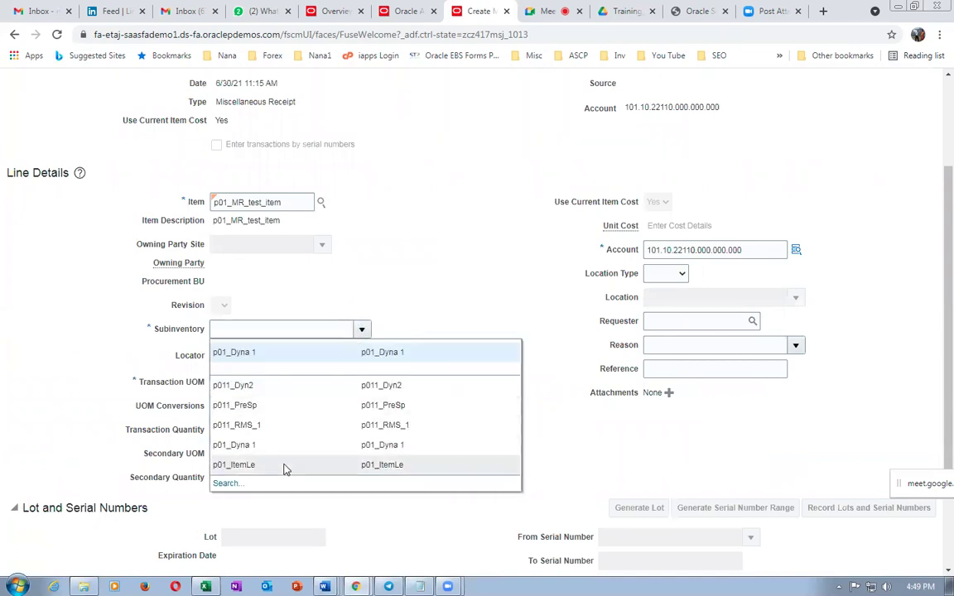
{"action": "left_click", "coordinate": [270, 386]}
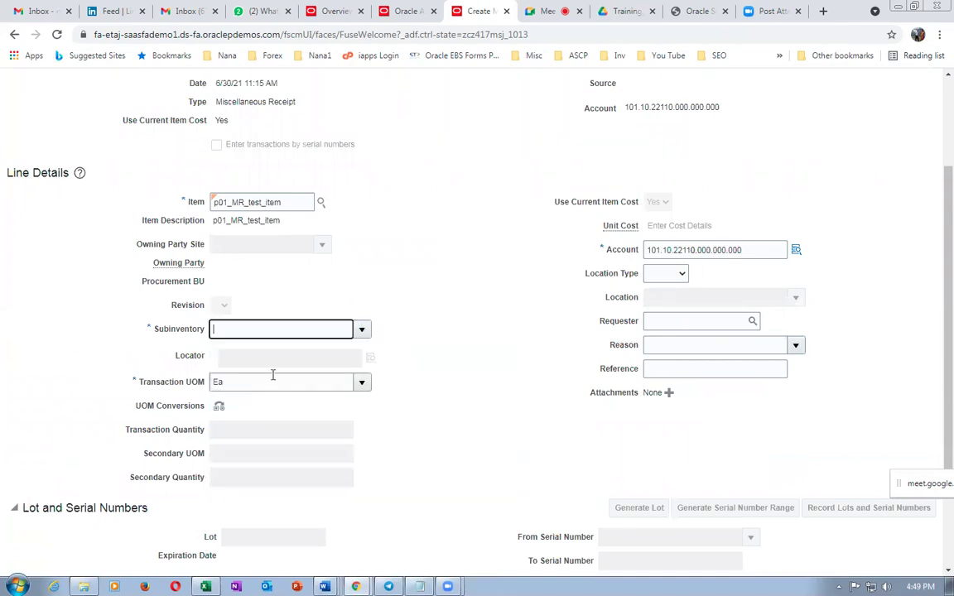
{"action": "left_click", "coordinate": [277, 360]}
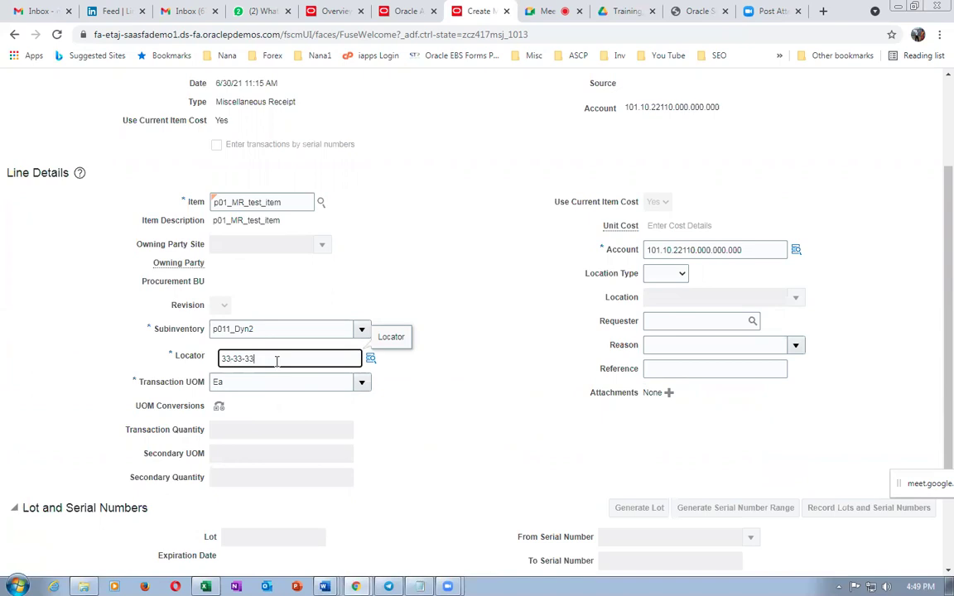
- Copy the third transaction's lot p01_lot104 from the Excel lab sheet into the line and set its transaction quantity to 100
{"action": "left_click", "coordinate": [235, 537]}
{"action": "scroll", "coordinate": [234, 497], "scroll_direction": "down", "scroll_amount": 2}
{"action": "left_click", "coordinate": [236, 436]}
{"action": "key", "text": "alt+Tab"}
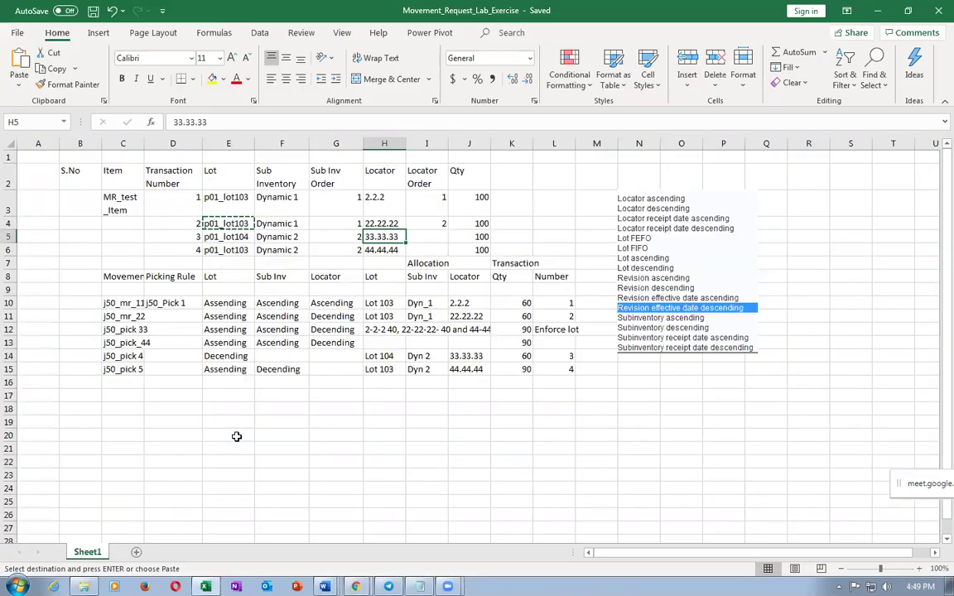
{"action": "left_click", "coordinate": [233, 240]}
{"action": "key", "text": "alt+Tab"}
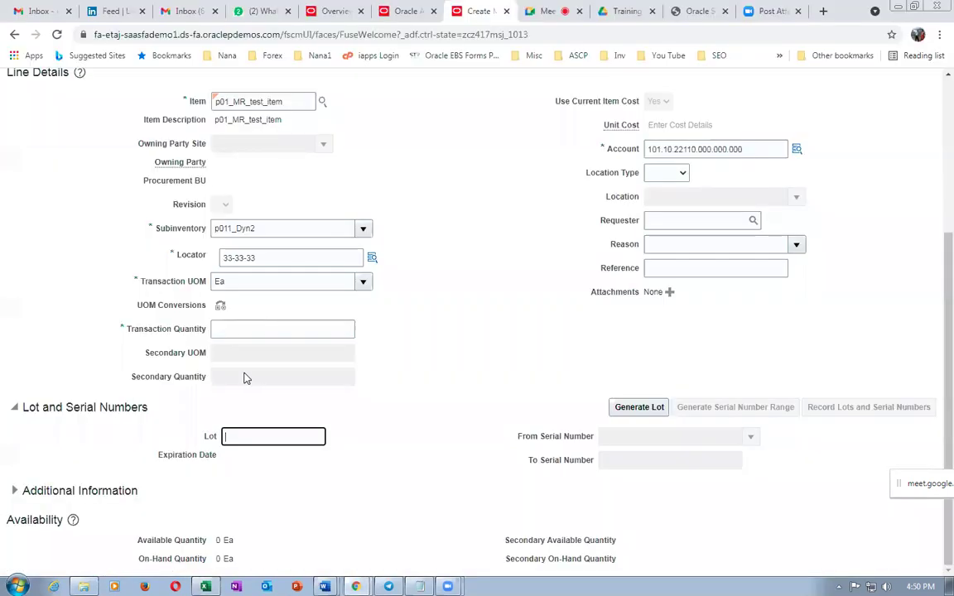
{"action": "key", "text": "ctrl+v"}
{"action": "left_click", "coordinate": [287, 328]}
{"action": "type", "text": "100"}
{"action": "key", "text": "Tab"}
- Accept the 33-33-33 line and open the details of one more new line for item p01_MR_test_item
{"action": "scroll", "coordinate": [874, 179], "scroll_direction": "up", "scroll_amount": 3}
{"action": "left_click", "coordinate": [878, 154]}
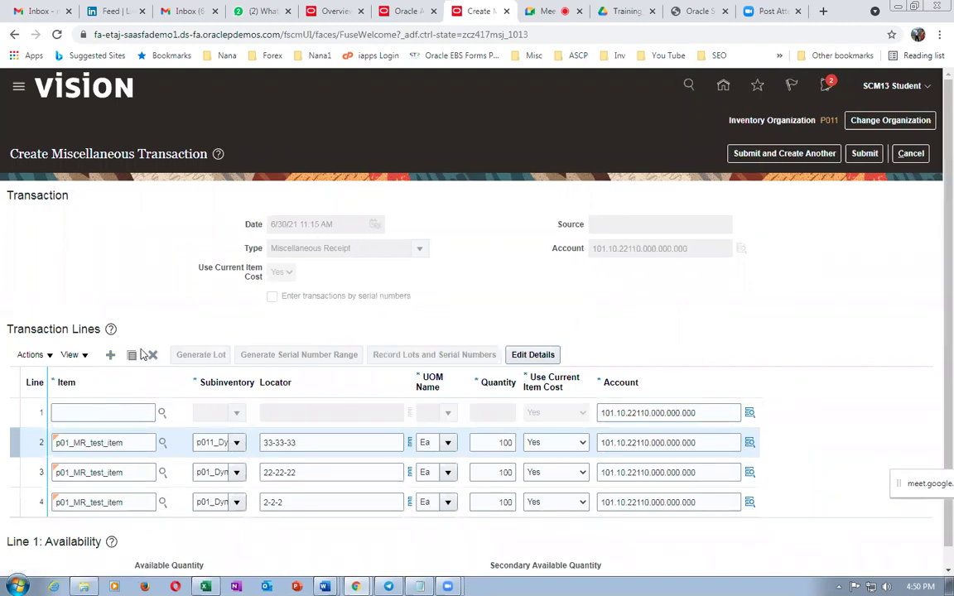
{"action": "left_click", "coordinate": [124, 415]}
{"action": "type", "text": "p01_MR_test_item"}
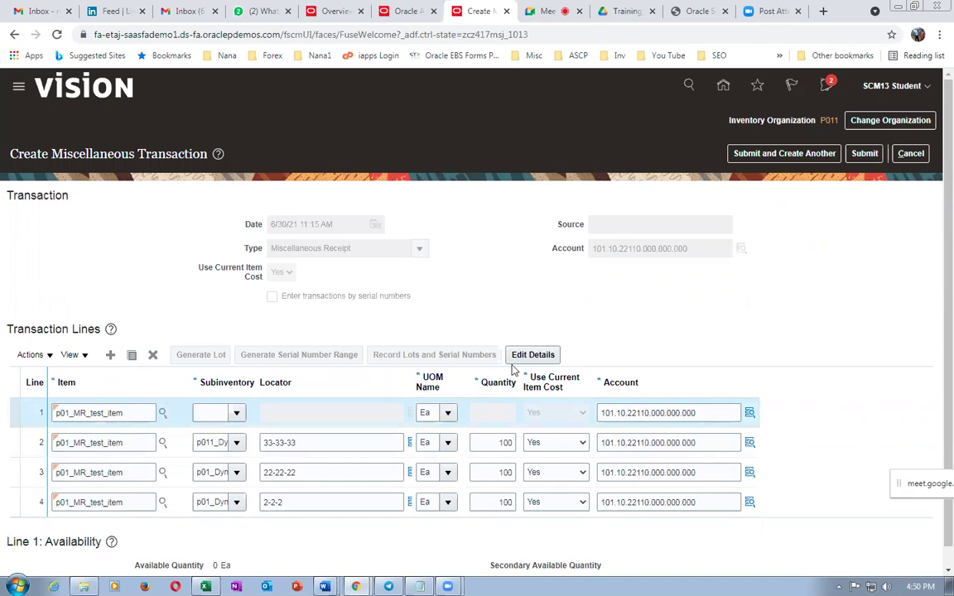
{"action": "left_click", "coordinate": [514, 358]}
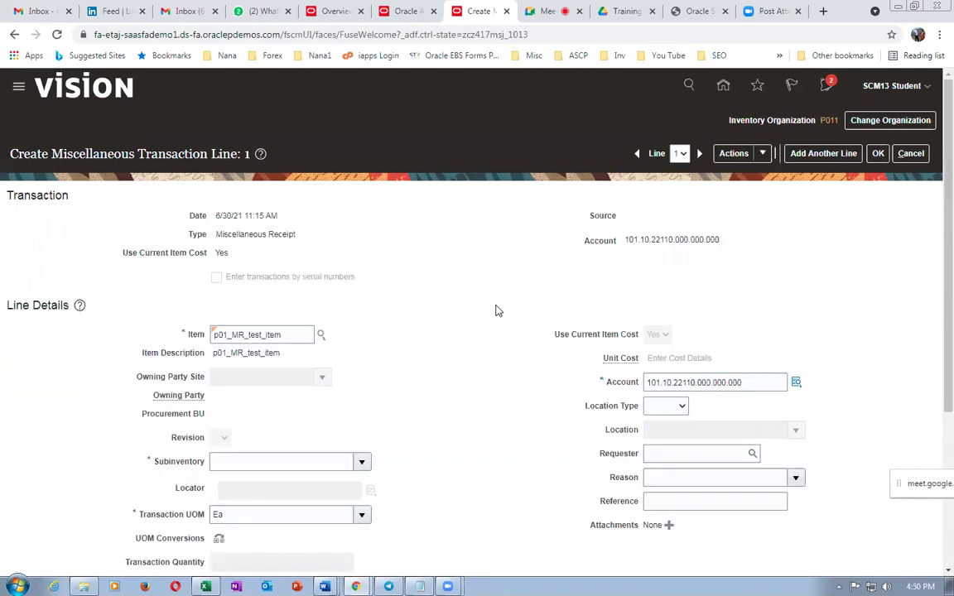
- Look up the fourth transaction in the Excel lab sheet and set the line's subinventory to p011_Dyn2 and its locator to 44-44-44
{"action": "key", "text": "alt+Tab"}
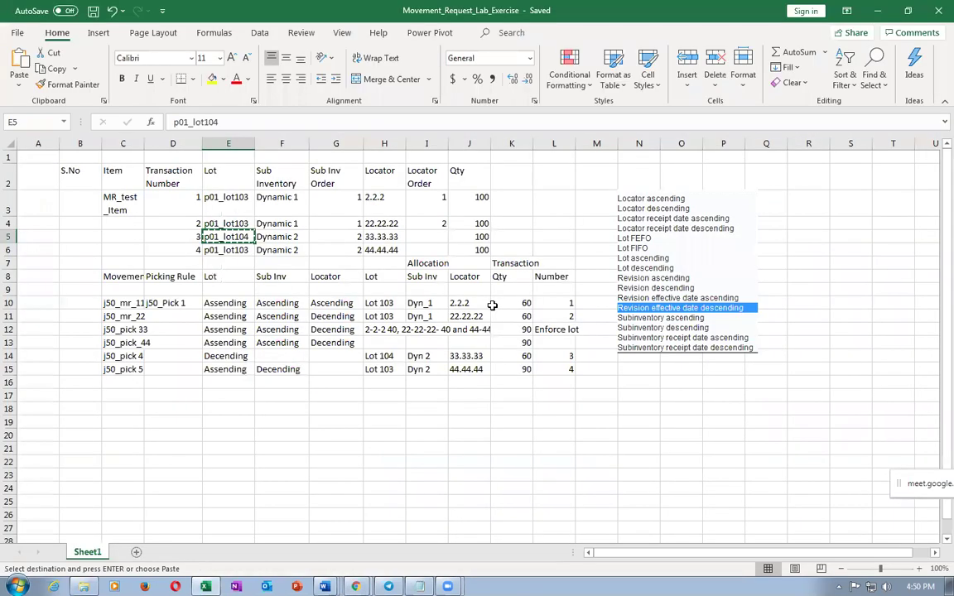
{"action": "left_click", "coordinate": [265, 252]}
{"action": "left_click", "coordinate": [386, 251]}
{"action": "key", "text": "alt+Tab"}
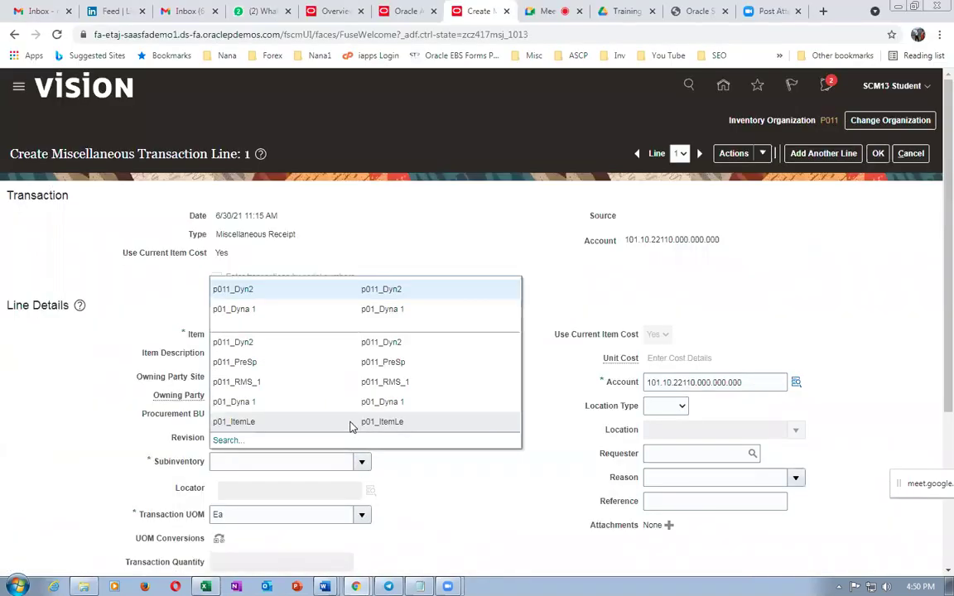
{"action": "left_click", "coordinate": [320, 358]}
{"action": "scroll", "coordinate": [373, 397], "scroll_direction": "down", "scroll_amount": 3}
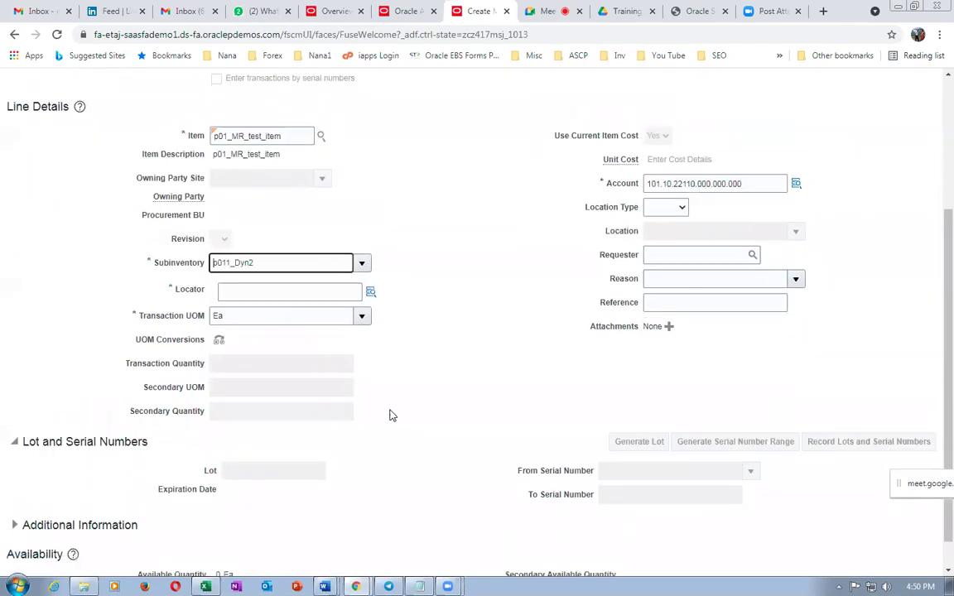
{"action": "left_click", "coordinate": [273, 292]}
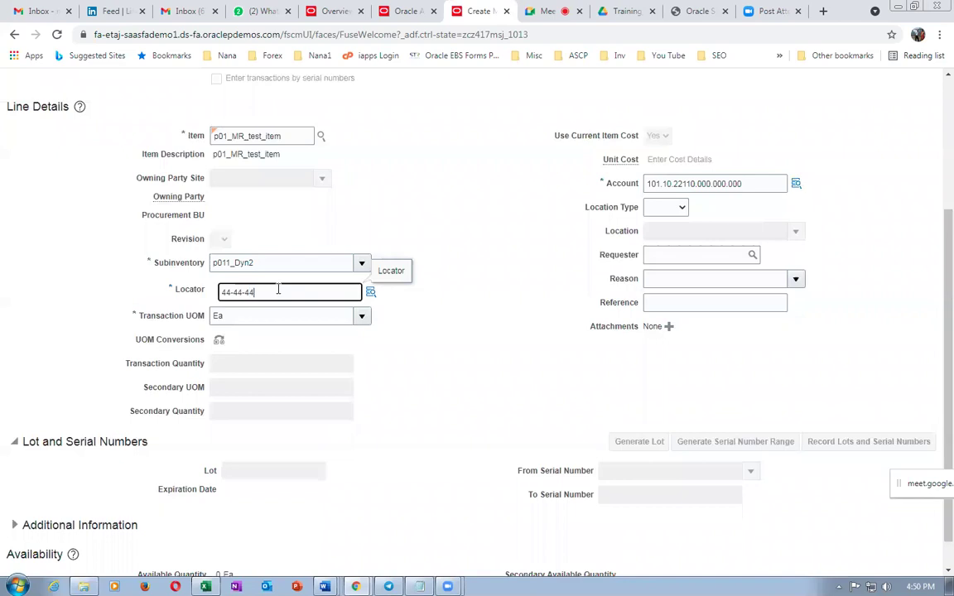
- Copy the fourth transaction's lot p01_lot103 from the Excel lab sheet into the line and set its transaction quantity to 100
{"action": "left_click", "coordinate": [257, 478]}
{"action": "key", "text": "alt+Tab"}
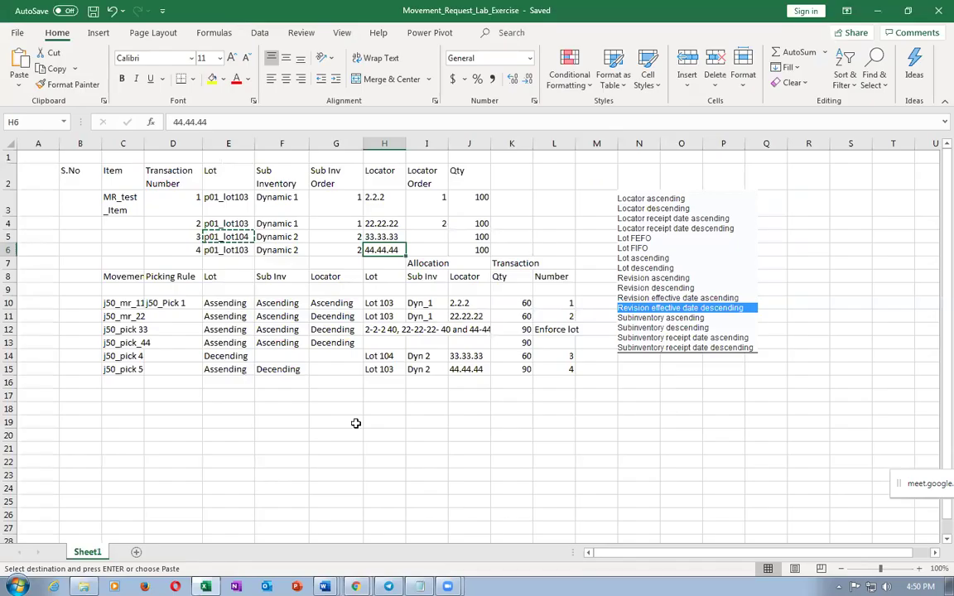
{"action": "left_click", "coordinate": [234, 250]}
{"action": "key", "text": "alt+Tab"}
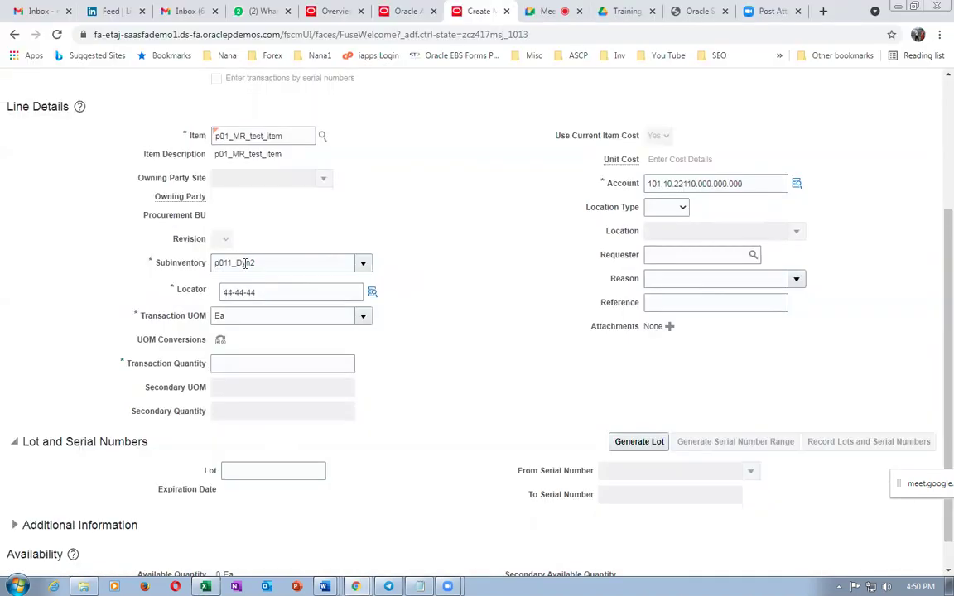
{"action": "left_click", "coordinate": [257, 365]}
{"action": "left_click", "coordinate": [247, 468]}
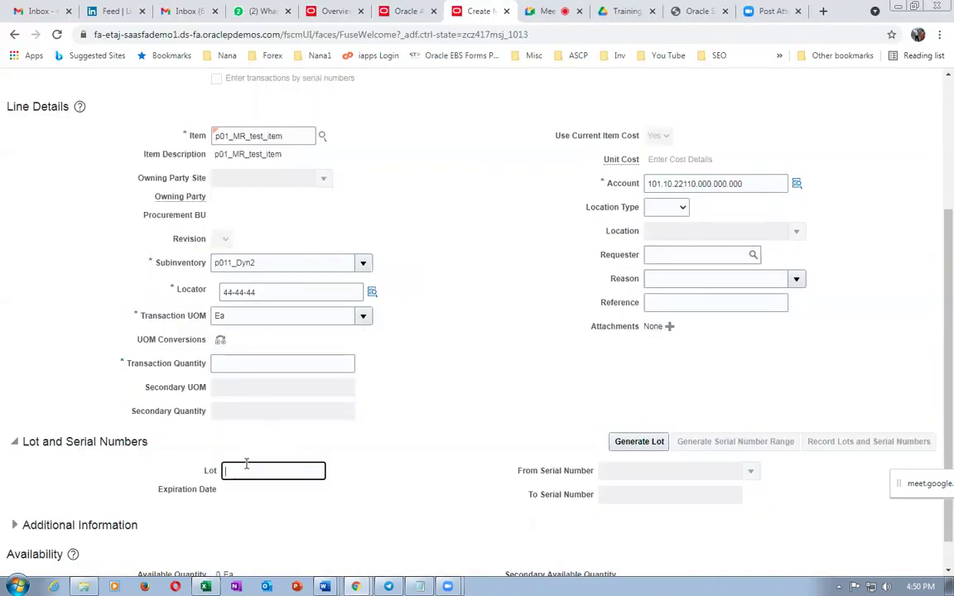
{"action": "key", "text": "ctrl+v"}
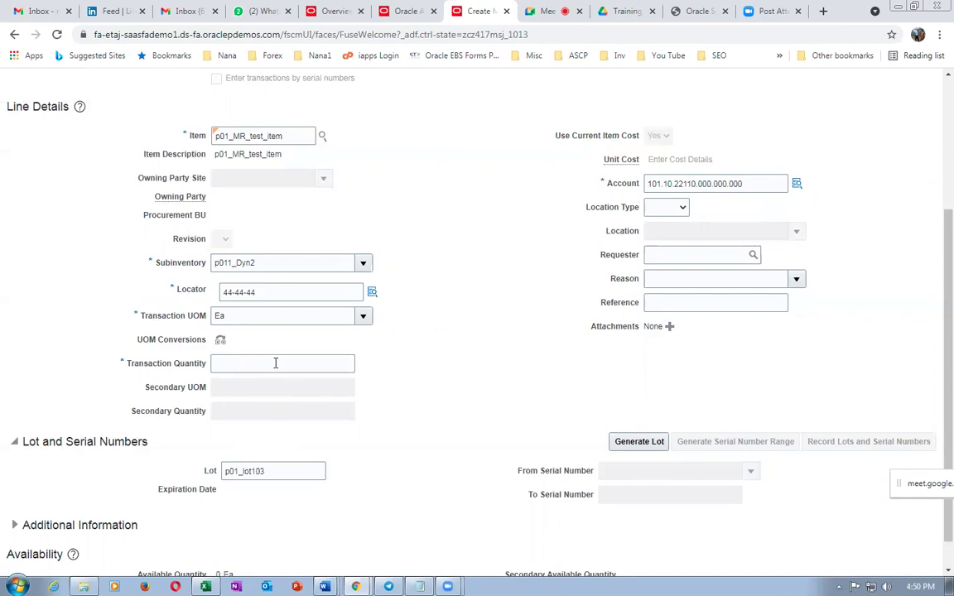
{"action": "left_click", "coordinate": [275, 367]}
{"action": "key", "text": "Tab"}
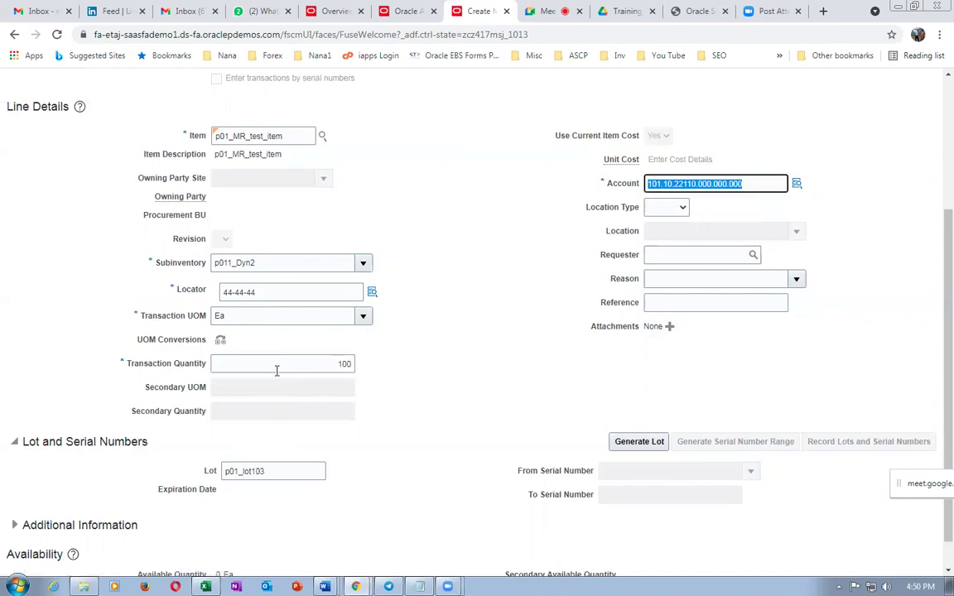
- Accept the fourth line's details and submit the miscellaneous receipt, closing its confirmation
{"action": "scroll", "coordinate": [418, 426], "scroll_direction": "up", "scroll_amount": 1}
{"action": "scroll", "coordinate": [418, 426], "scroll_direction": "up", "scroll_amount": 2}
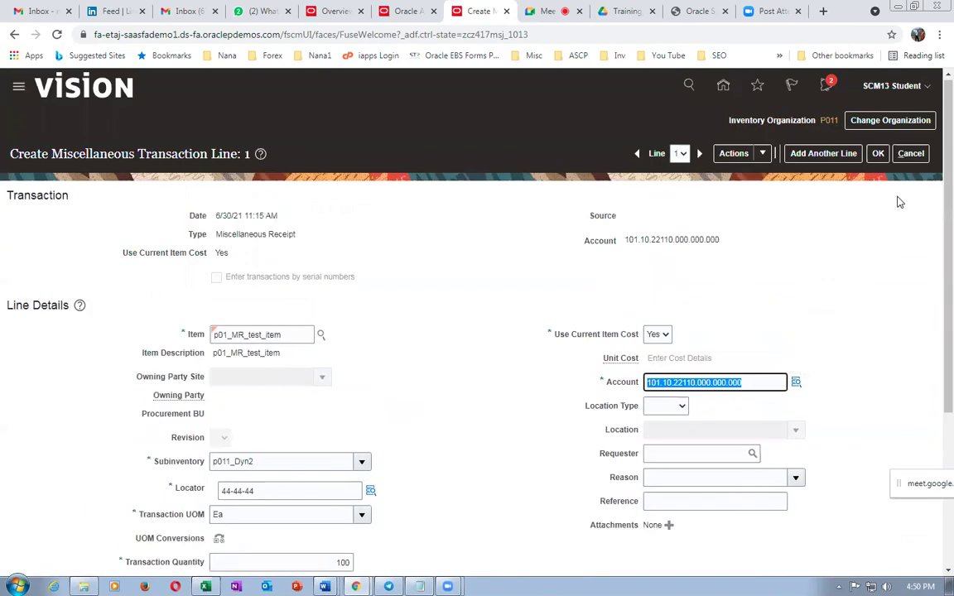
{"action": "left_click", "coordinate": [878, 154]}
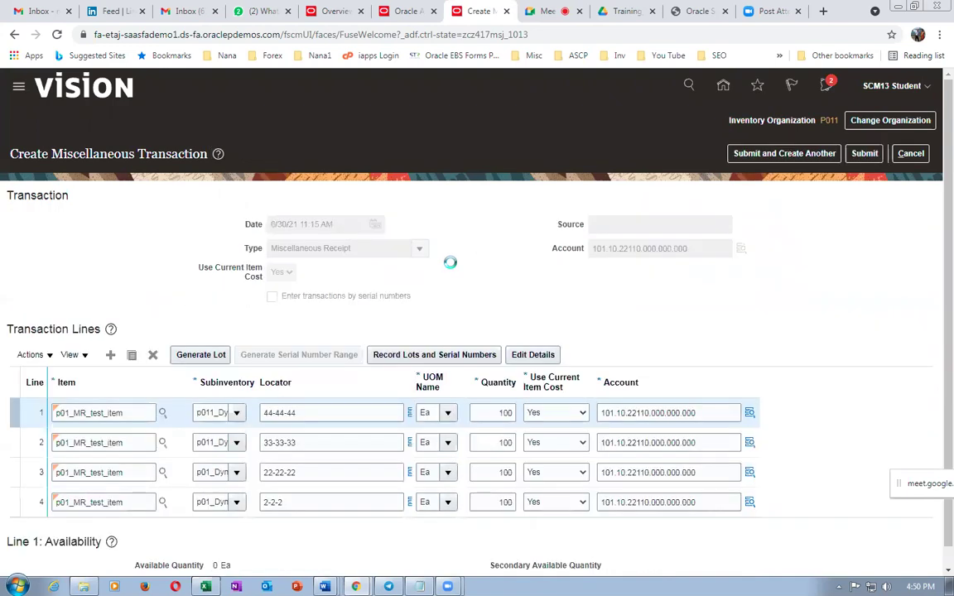
{"action": "left_click", "coordinate": [865, 153]}
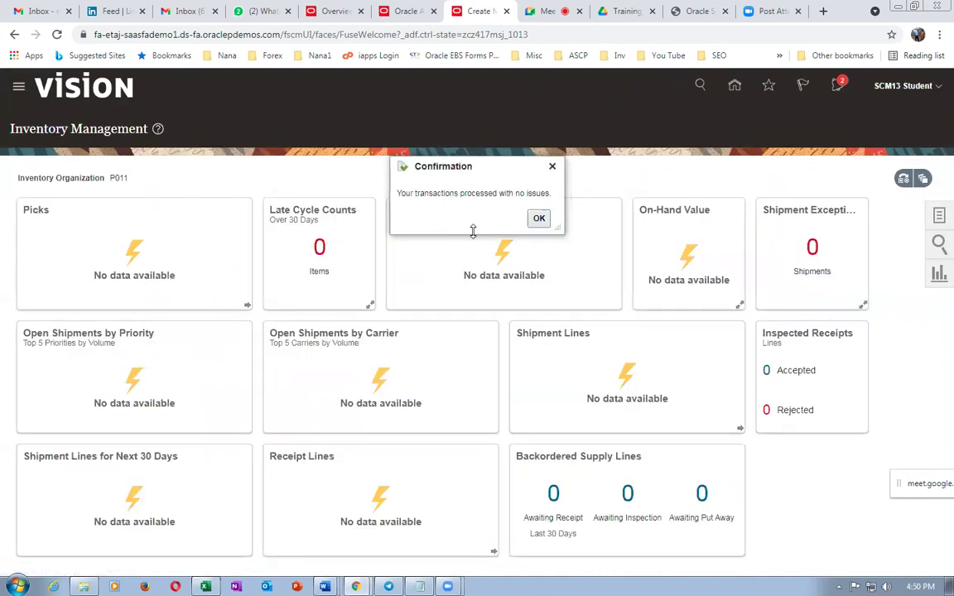
{"action": "left_click", "coordinate": [536, 218]}
- Open Manage Item Quantities and search for the on-hand quantity of p01_MR_test_item in organization P011
{"action": "left_click", "coordinate": [939, 215]}
{"action": "left_click", "coordinate": [841, 150]}
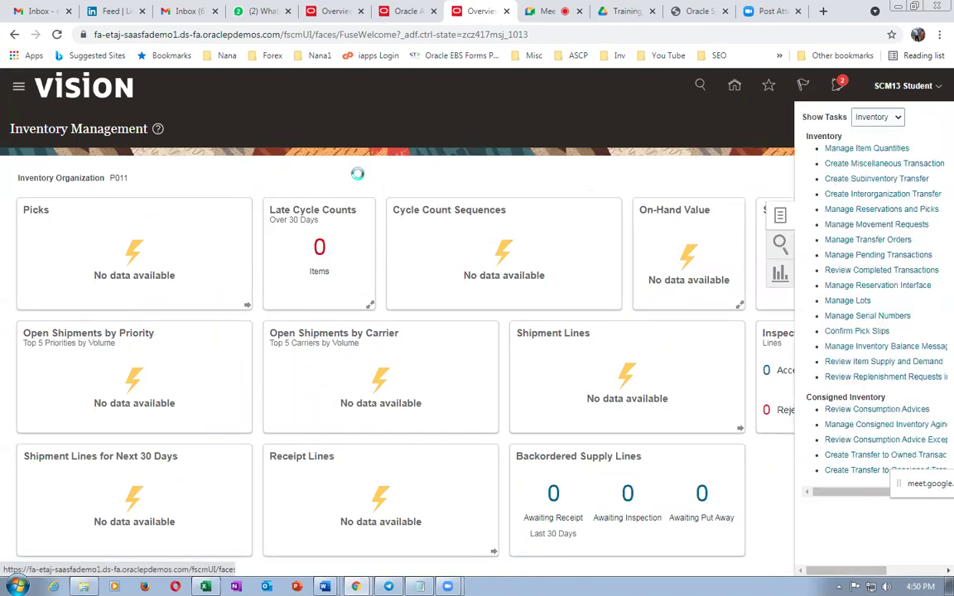
{"action": "left_click", "coordinate": [153, 235]}
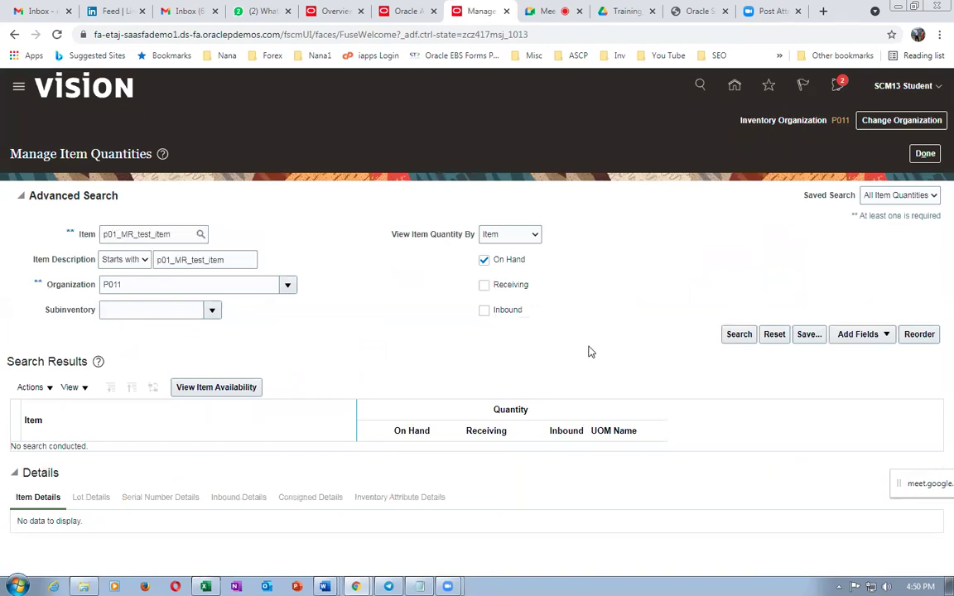
{"action": "left_click", "coordinate": [732, 336]}
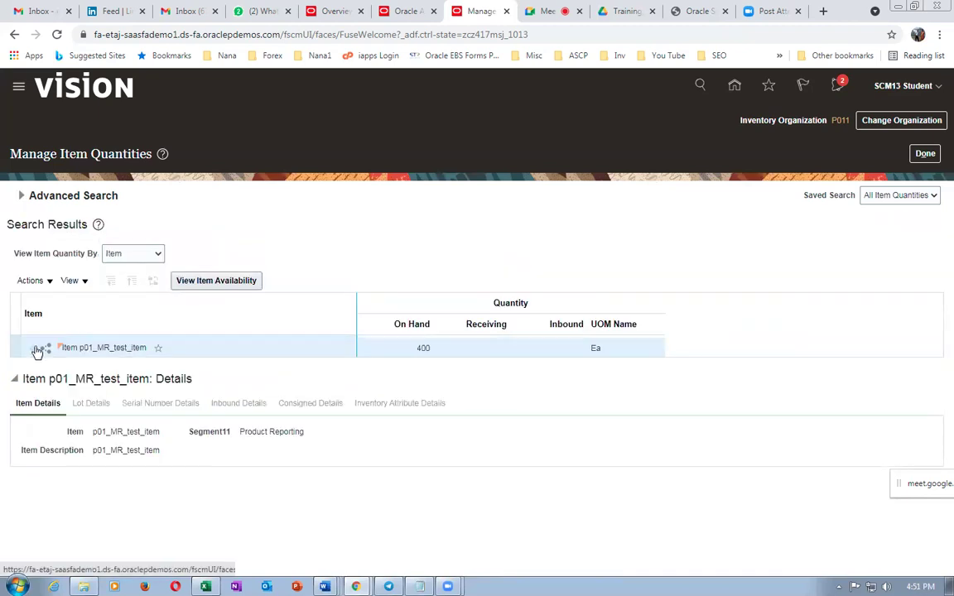
- Expand the item's quantities through organization P011 and subinventory p01_Dyna 1 to the lot stored in locator 2-2-2
{"action": "left_click", "coordinate": [33, 347]}
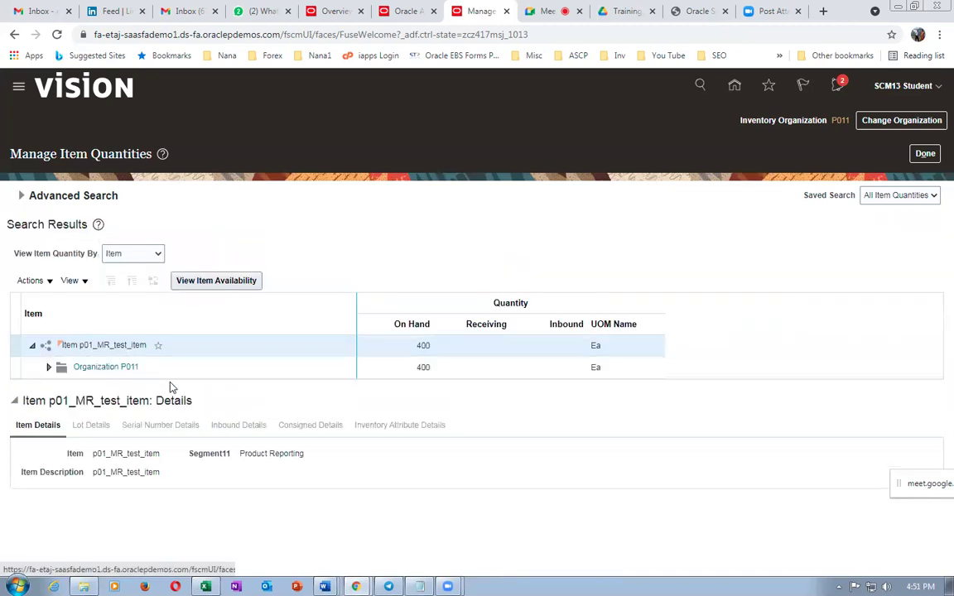
{"action": "left_click", "coordinate": [48, 367]}
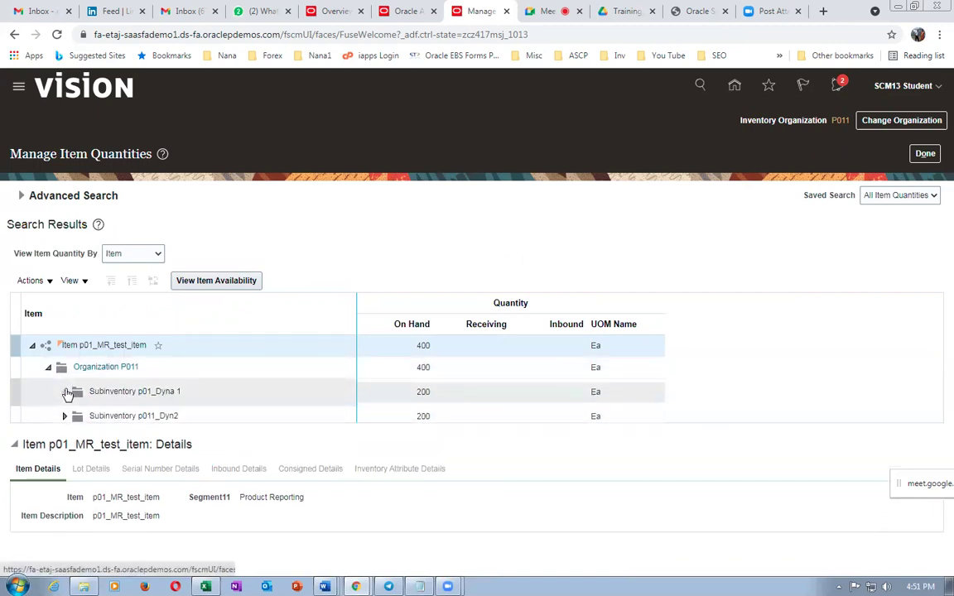
{"action": "left_click", "coordinate": [66, 389]}
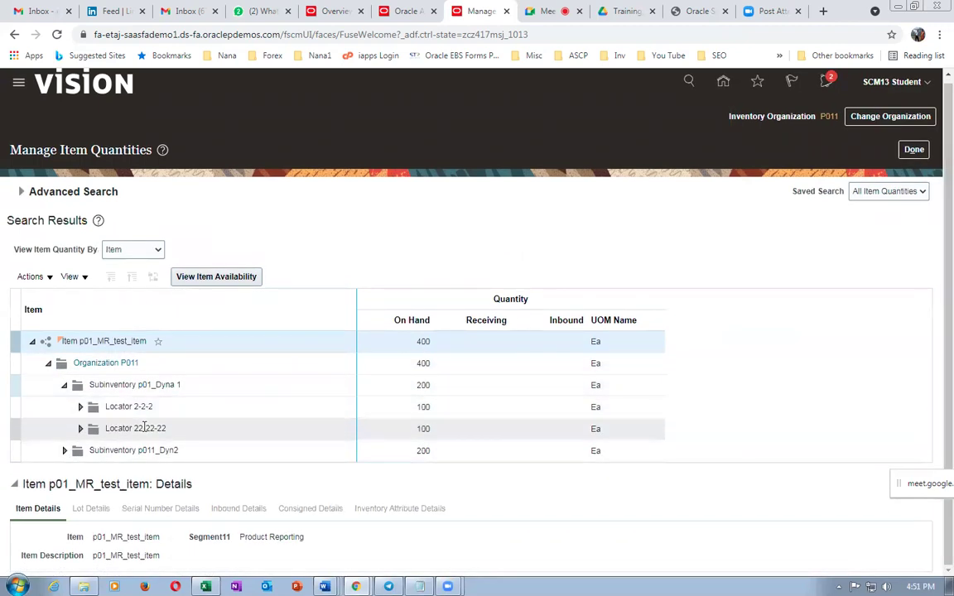
{"action": "left_click", "coordinate": [81, 406]}
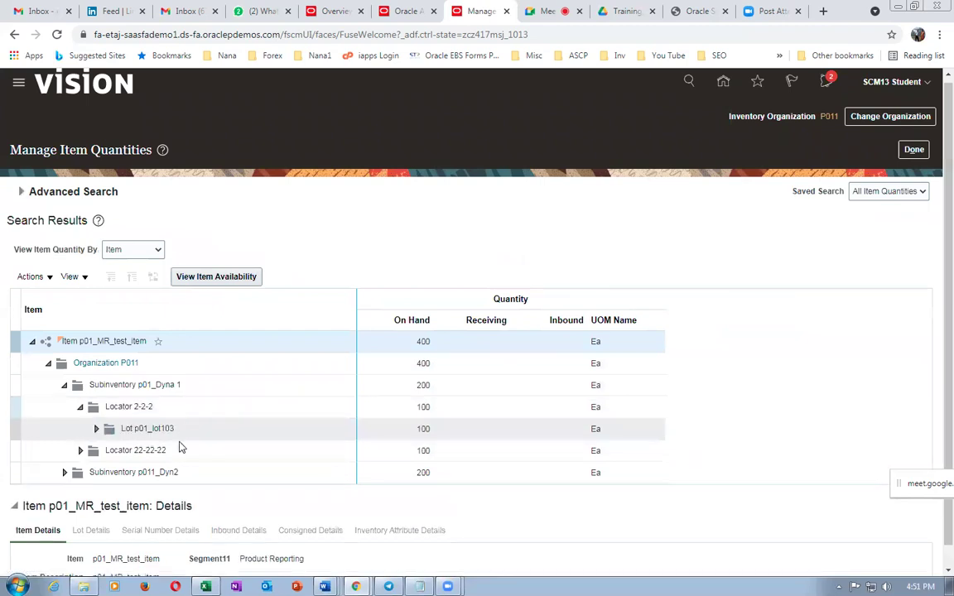
{"action": "left_click", "coordinate": [96, 428]}
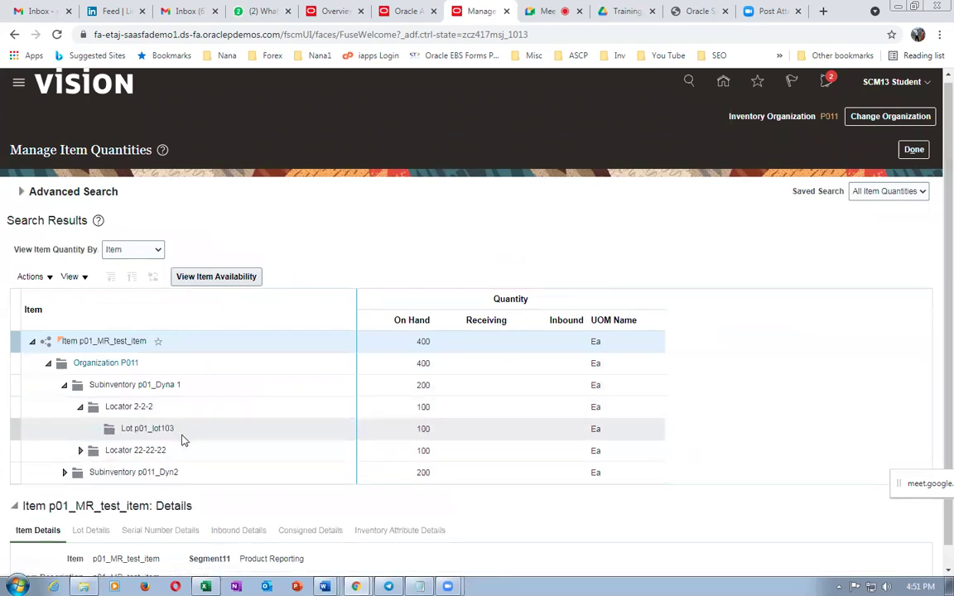
- Expand locator 22-22-22 and subinventory p011_Dyn2 with its locators 44-44-44 and 33-33-33 down to their lots
{"action": "left_click", "coordinate": [81, 451]}
{"action": "scroll", "coordinate": [214, 461], "scroll_direction": "down", "scroll_amount": 1}
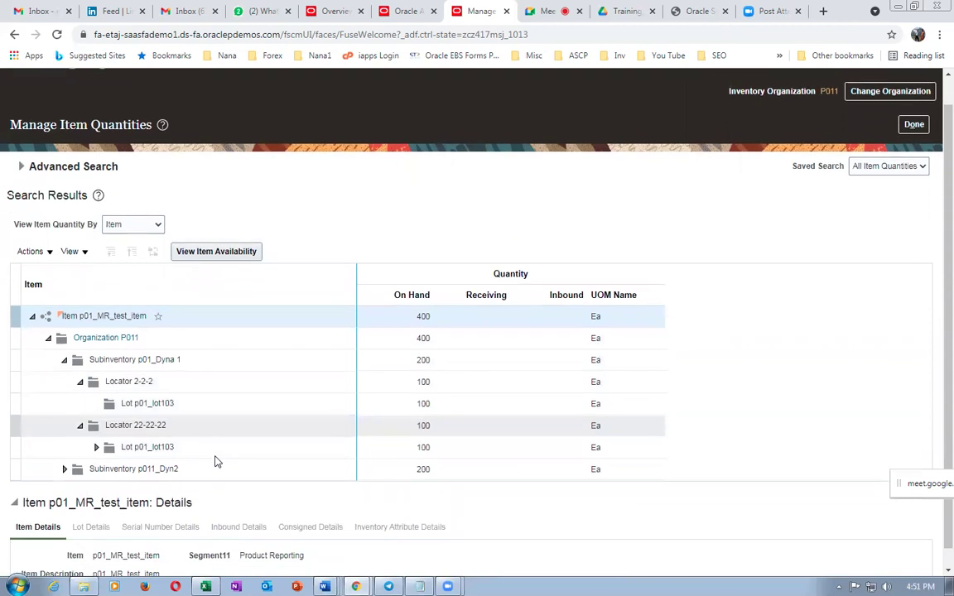
{"action": "left_click", "coordinate": [64, 451]}
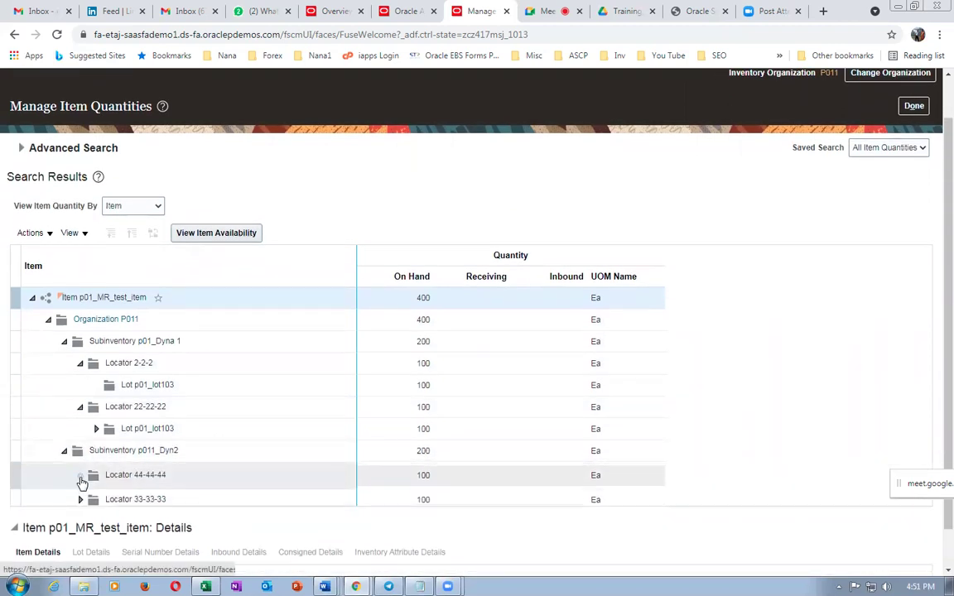
{"action": "left_click", "coordinate": [80, 472]}
{"action": "left_click", "coordinate": [81, 516]}
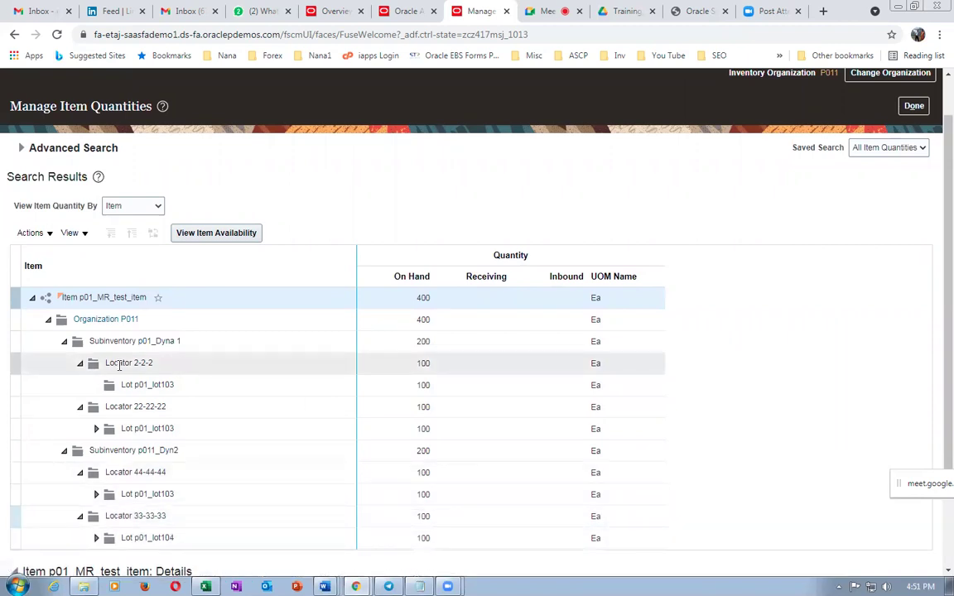
- Compare the lots in locators 2-2-2 and 22-22-22 with transactions 1 and 2 of the Excel lab sheet
{"action": "key", "text": "alt+Tab"}
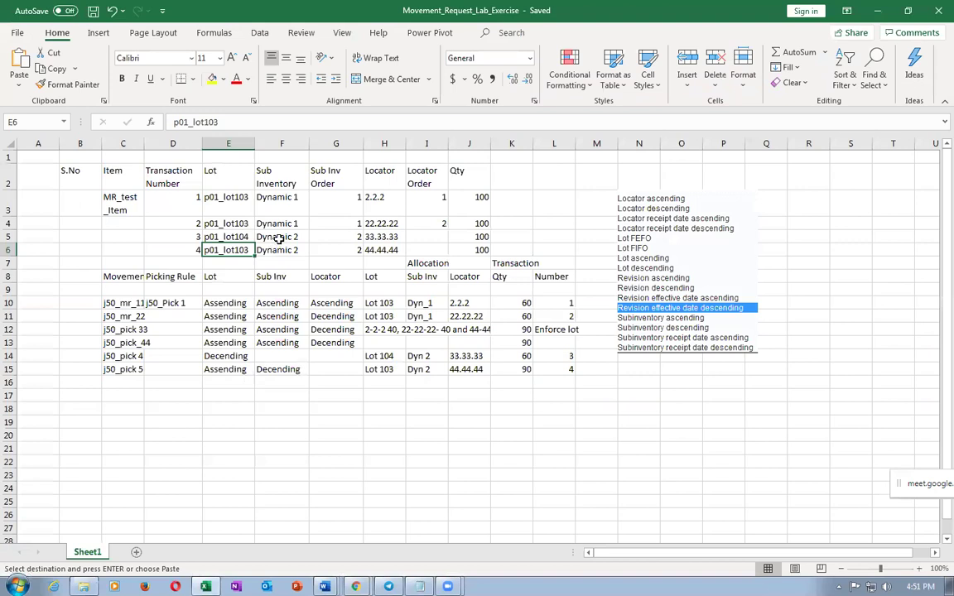
{"action": "left_click", "coordinate": [385, 201]}
{"action": "left_click", "coordinate": [219, 203]}
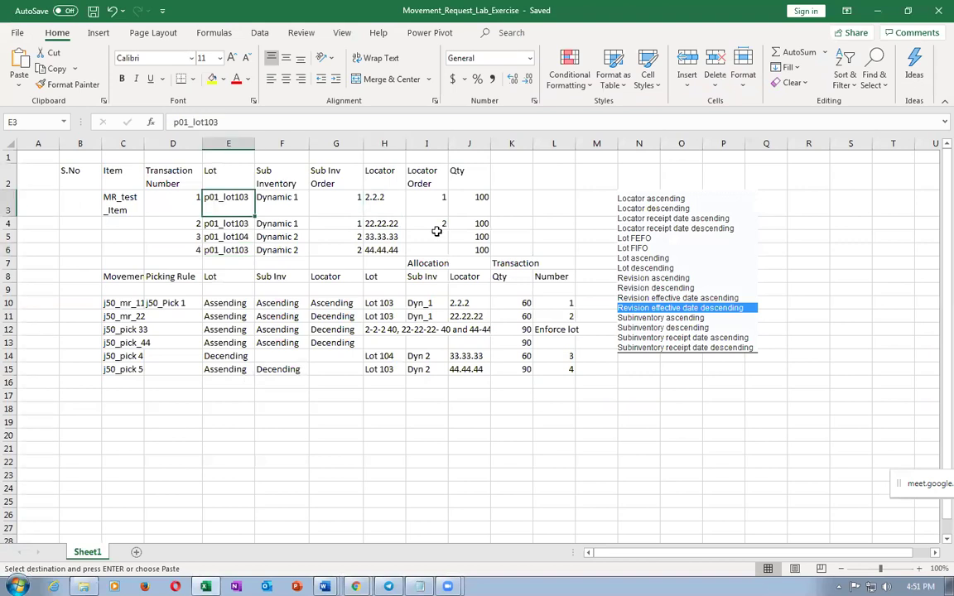
{"action": "key", "text": "alt+Tab"}
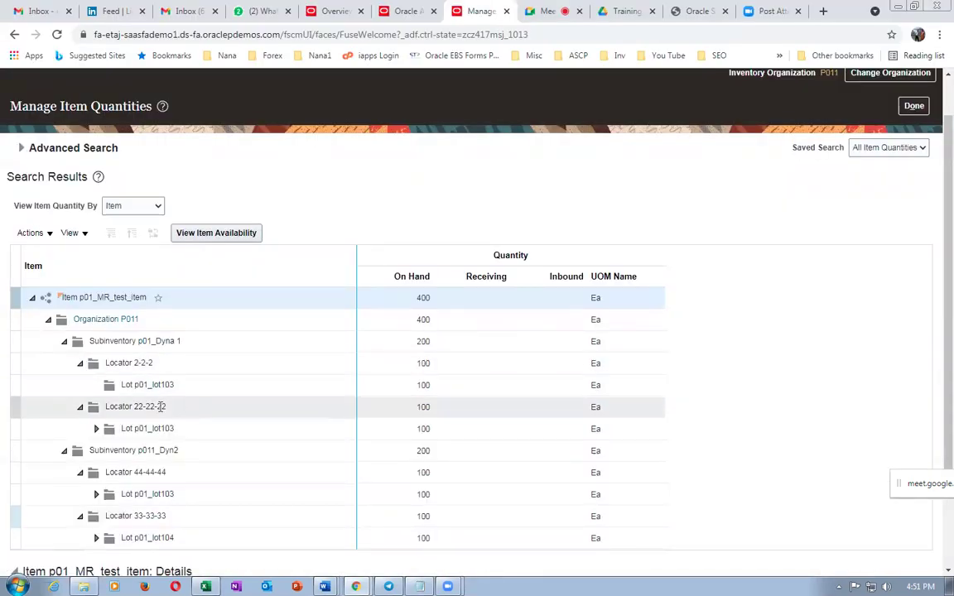
{"action": "key", "text": "alt+Tab"}
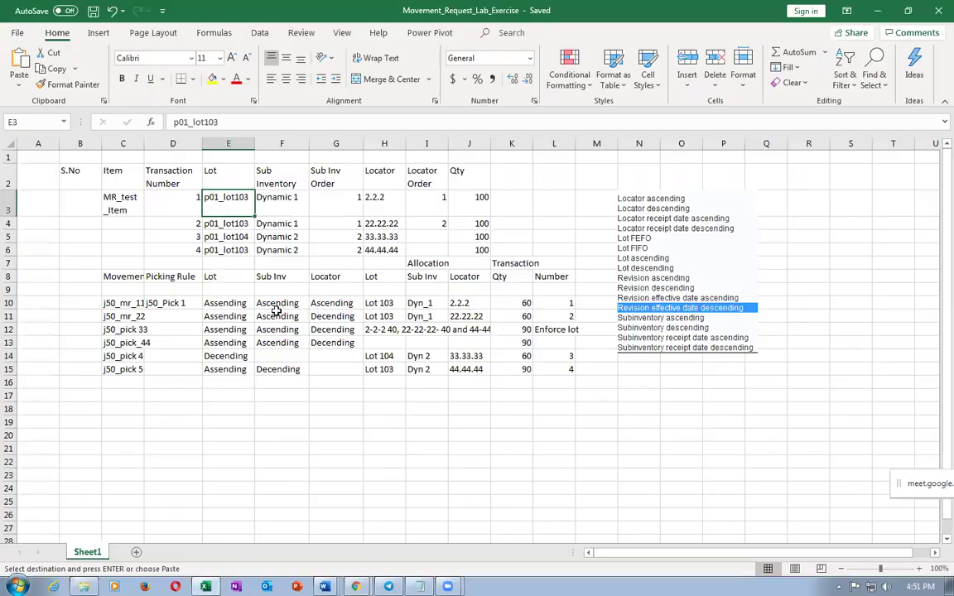
{"action": "left_click", "coordinate": [383, 224]}
{"action": "left_click", "coordinate": [233, 226]}
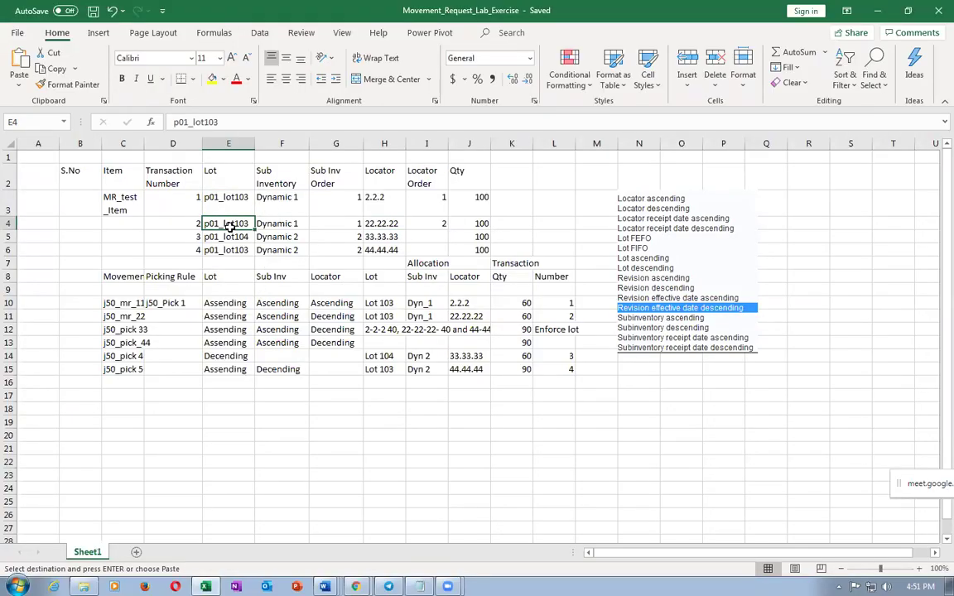
- Compare the lots in locators 44-44-44 and 33-33-33 with transactions 4 and 3 of the Excel lab sheet
{"action": "key", "text": "alt+Tab"}
{"action": "scroll", "coordinate": [240, 385], "scroll_direction": "down", "scroll_amount": 2}
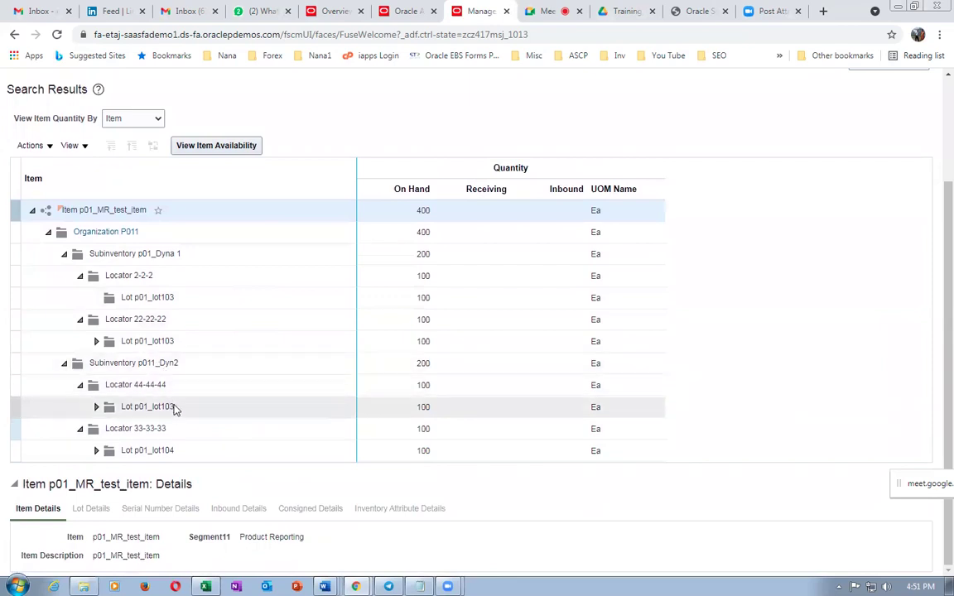
{"action": "key", "text": "alt+Tab"}
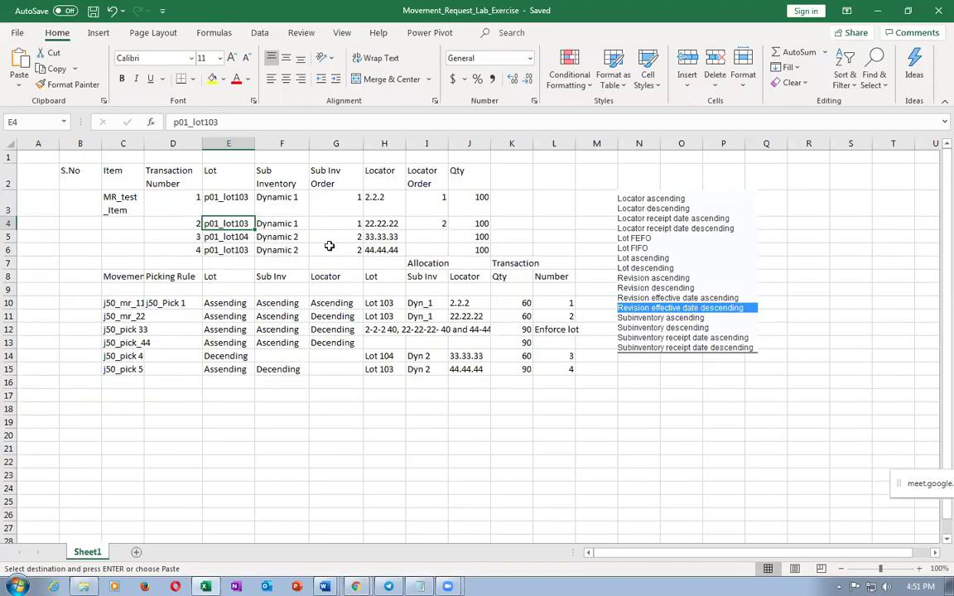
{"action": "left_click", "coordinate": [383, 250]}
{"action": "left_click", "coordinate": [238, 250]}
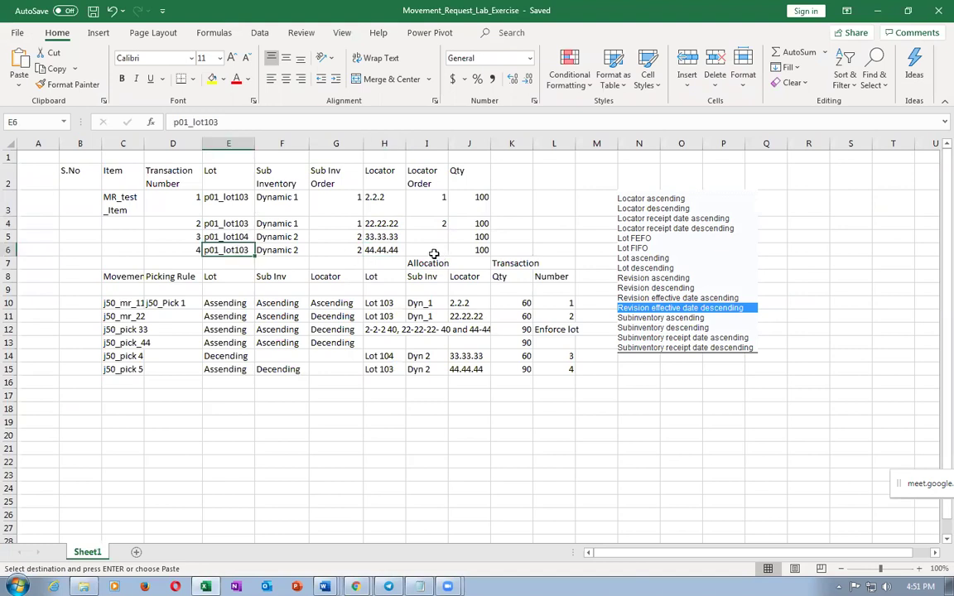
{"action": "key", "text": "alt+Tab"}
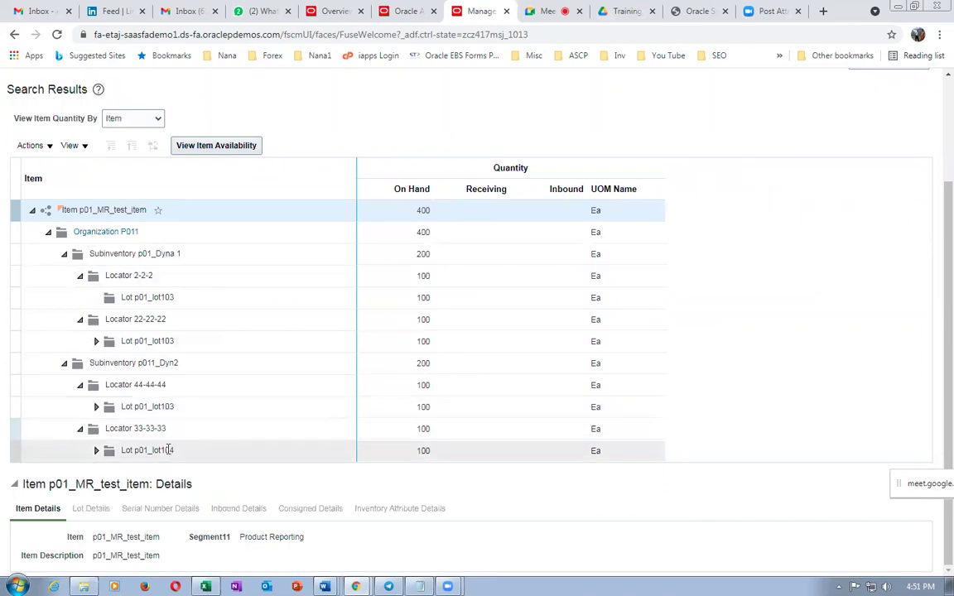
{"action": "key", "text": "alt+Tab"}
{"action": "key", "text": "Right"}
{"action": "key", "text": "Right"}
{"action": "key", "text": "Right"}
{"action": "left_click", "coordinate": [236, 236]}
{"action": "left_click", "coordinate": [366, 249]}
{"action": "left_click", "coordinate": [239, 249]}
{"action": "key", "text": "alt+Tab"}
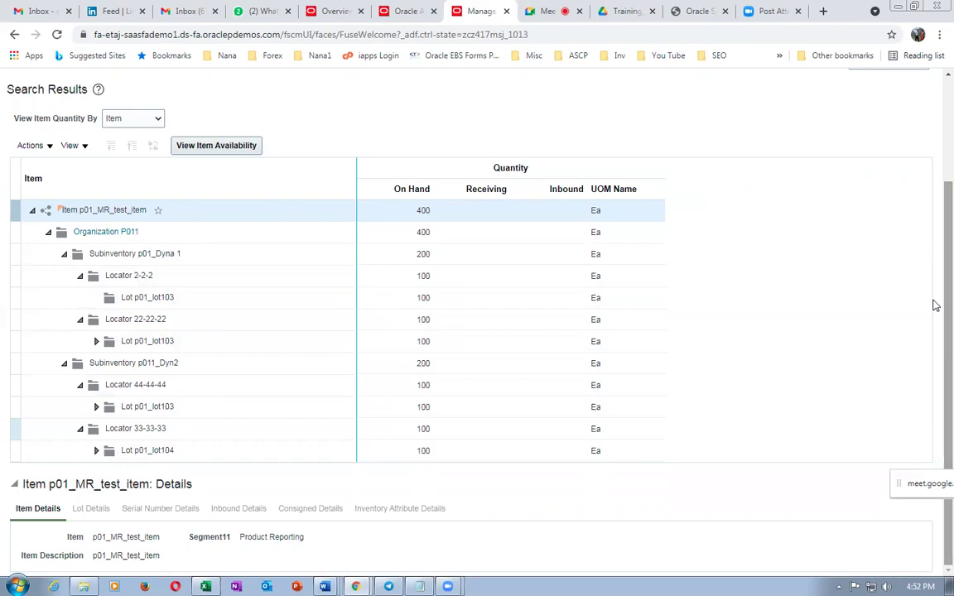
- Examine the Lot, Sub Inv and Locator columns of the picking rule table in the Excel lab sheet
{"action": "key", "text": "alt+Tab"}
{"action": "left_click", "coordinate": [372, 448]}
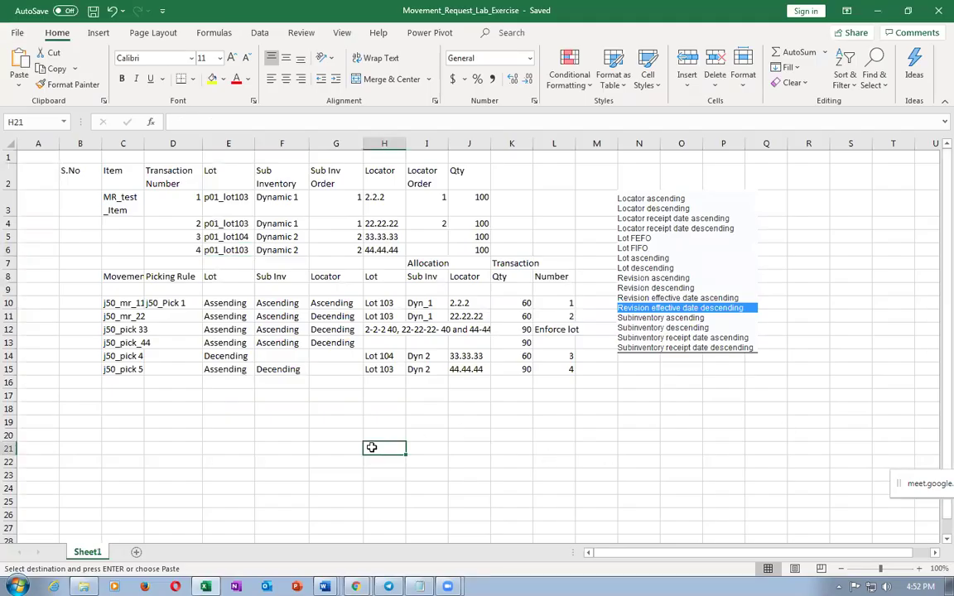
{"action": "left_click", "coordinate": [242, 458]}
{"action": "left_click", "coordinate": [211, 278]}
{"action": "left_click", "coordinate": [278, 279]}
{"action": "left_click", "coordinate": [326, 279]}
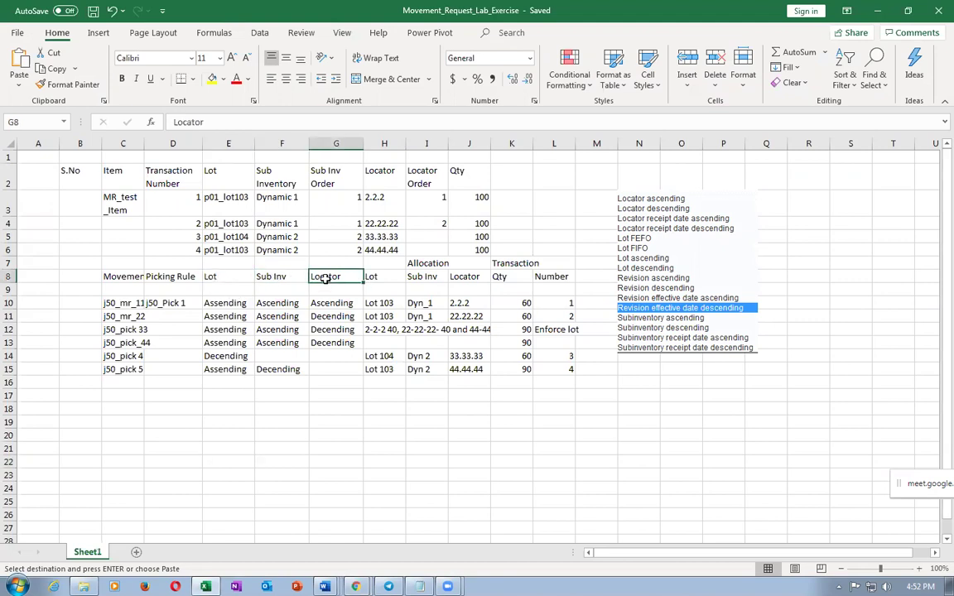
{"action": "left_click", "coordinate": [209, 277]}
{"action": "left_click", "coordinate": [292, 277]}
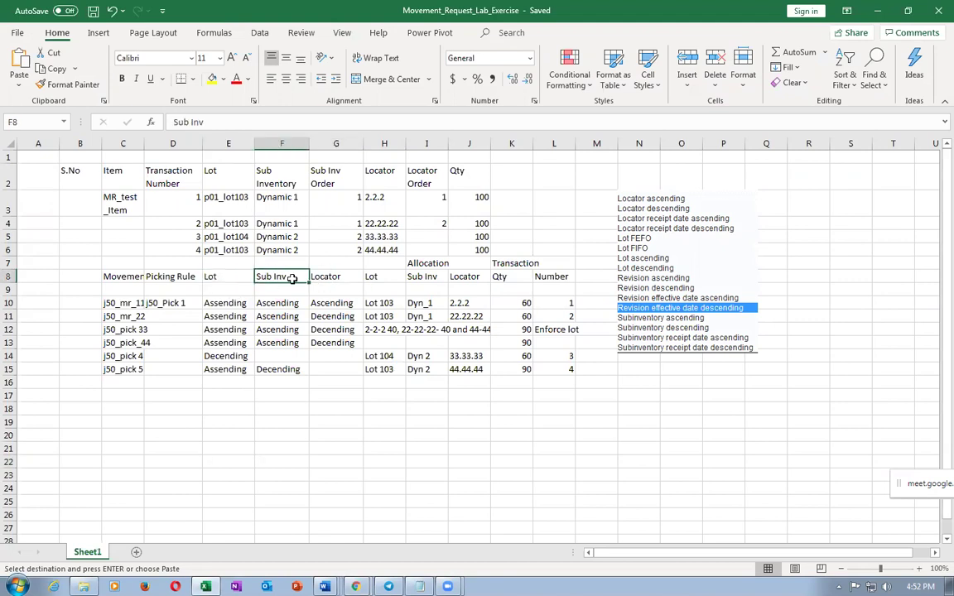
{"action": "left_click", "coordinate": [336, 280]}
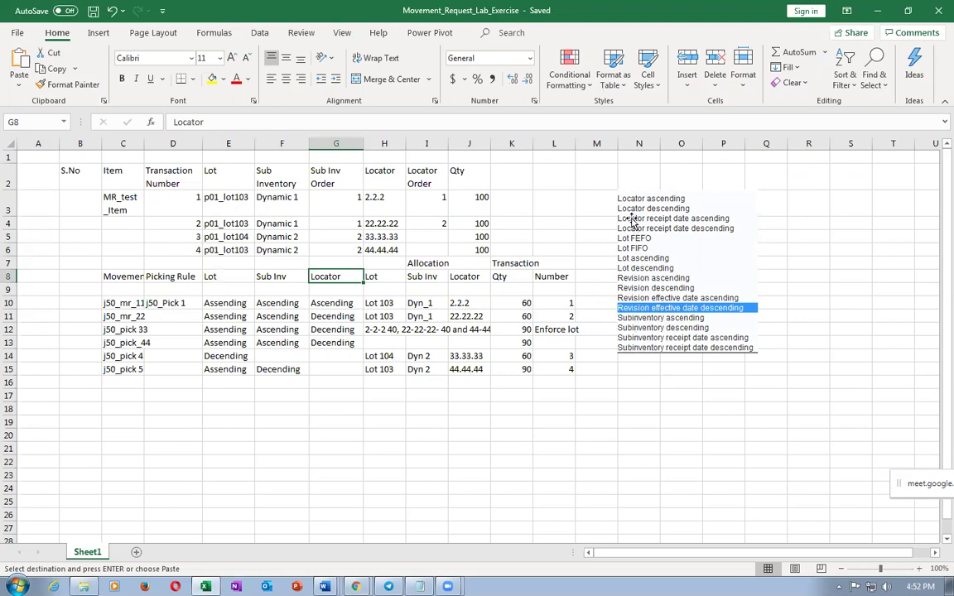
{"action": "left_click", "coordinate": [217, 277]}
{"action": "left_click", "coordinate": [260, 276]}
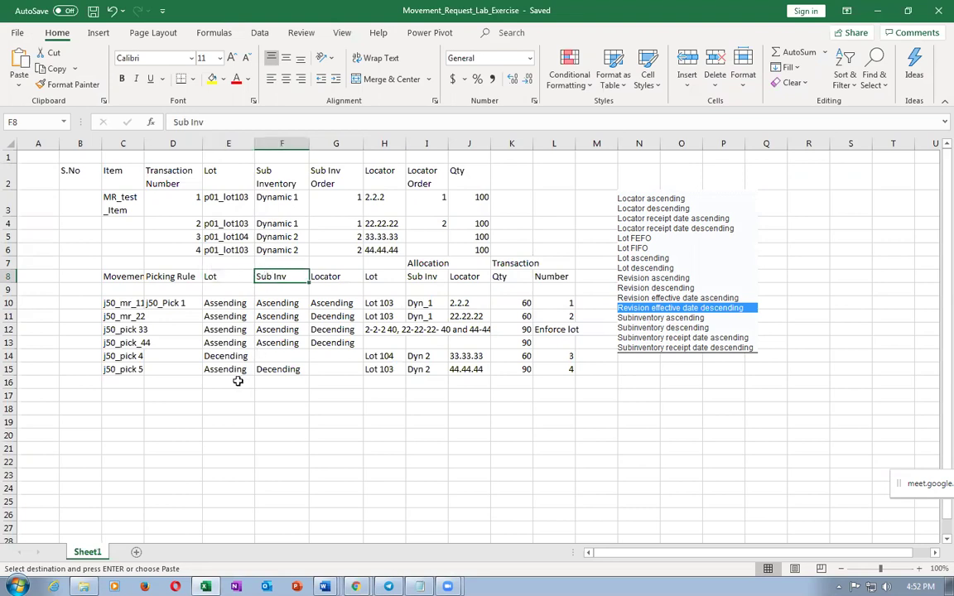
- Check the lot, subinventory and locator sort orders of the first picking rule, j50_Pick 1, in the lab sheet
{"action": "left_click", "coordinate": [183, 279]}
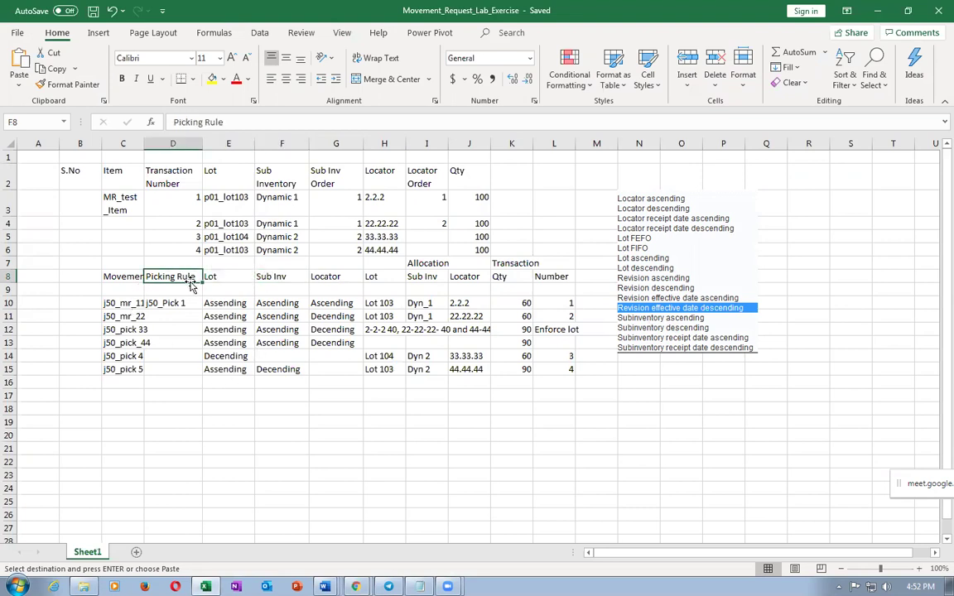
{"action": "left_click", "coordinate": [236, 278]}
{"action": "left_click", "coordinate": [231, 304]}
{"action": "left_click", "coordinate": [277, 278]}
{"action": "left_click", "coordinate": [278, 305]}
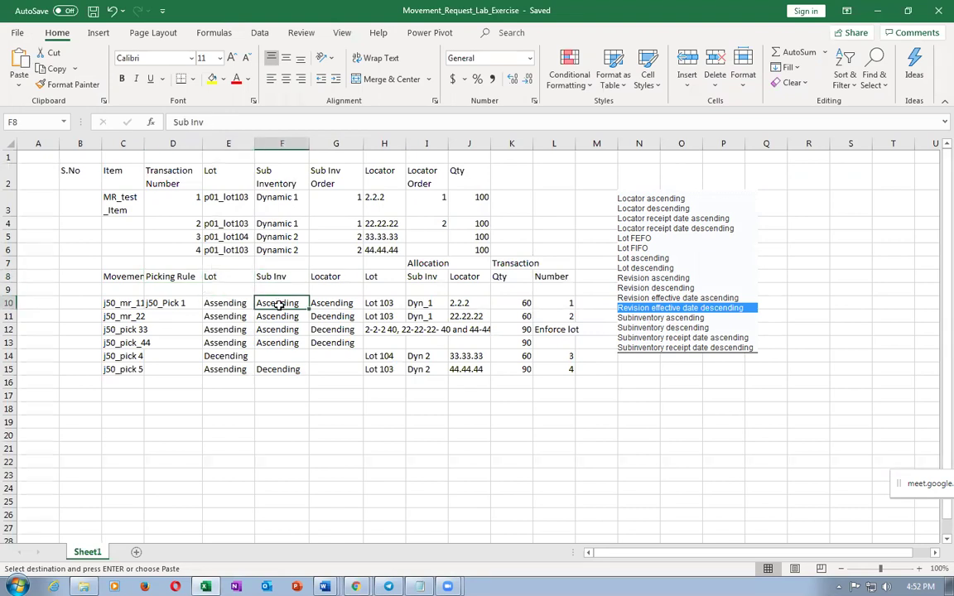
{"action": "left_click", "coordinate": [344, 278]}
{"action": "left_click", "coordinate": [334, 305]}
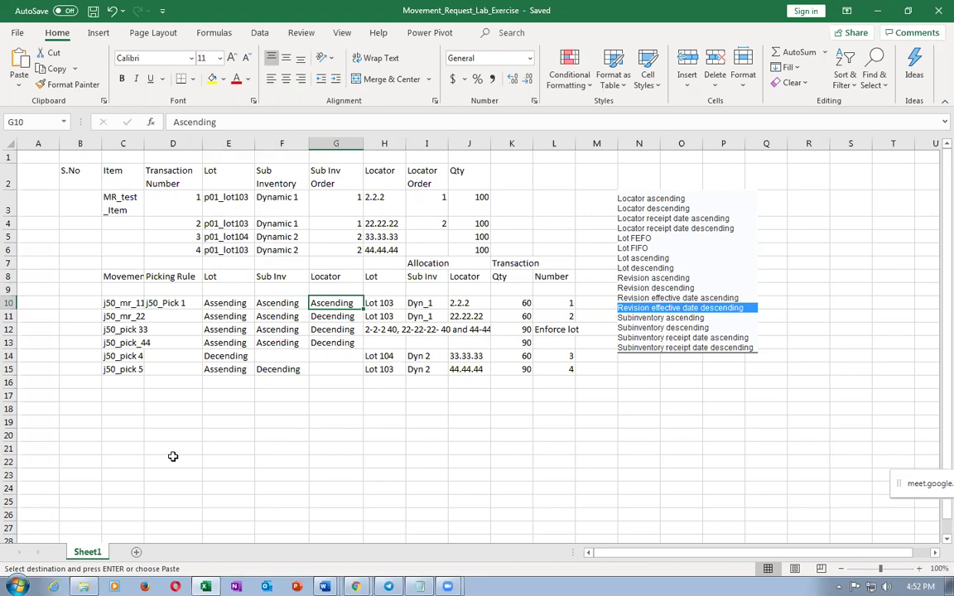
- Return to Oracle Fusion in the browser and open the task search in Setup and Maintenance
{"action": "key", "text": "alt+Tab"}
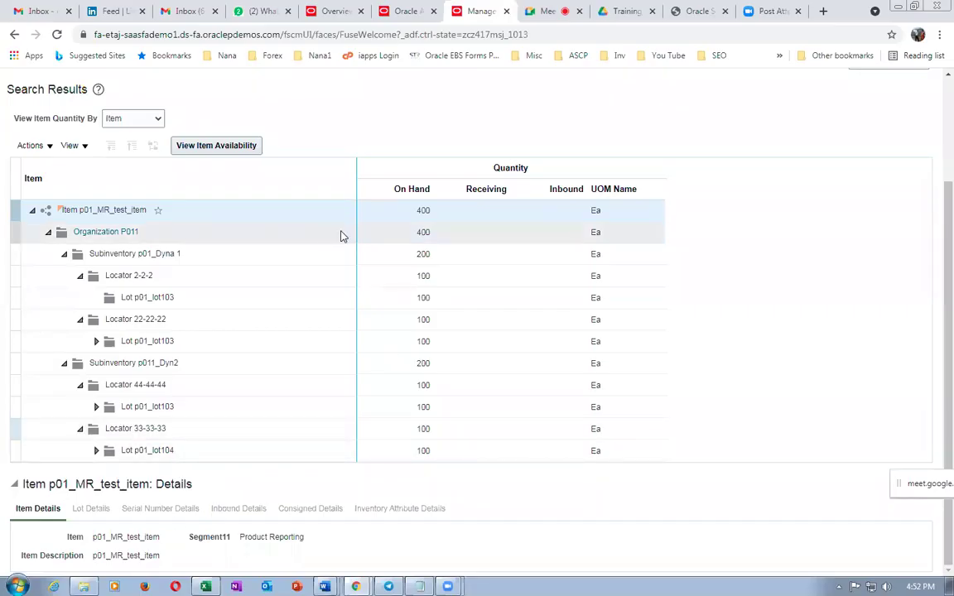
{"action": "left_click", "coordinate": [406, 11]}
{"action": "left_click", "coordinate": [892, 100]}
{"action": "left_click", "coordinate": [679, 295]}
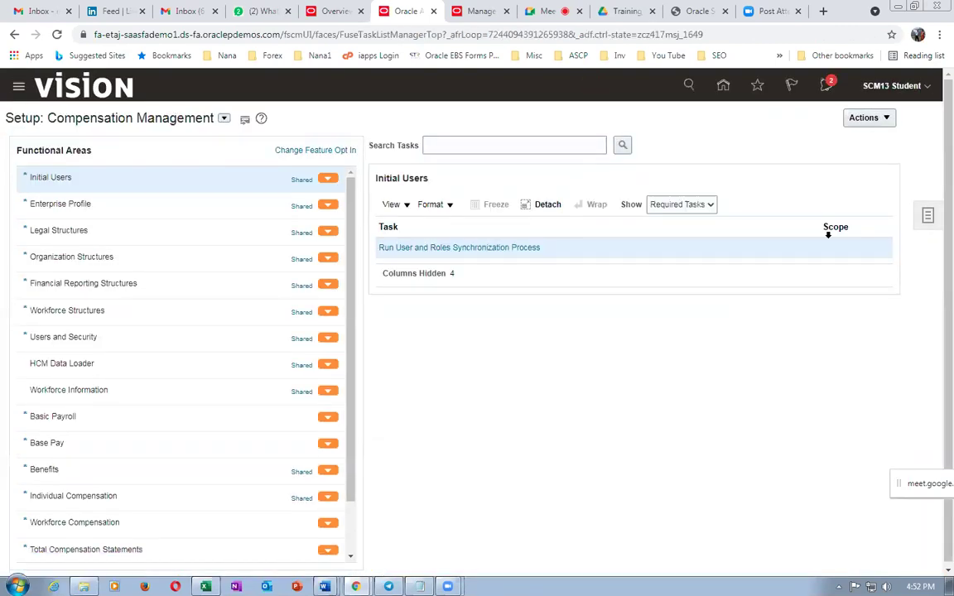
{"action": "left_click", "coordinate": [928, 217]}
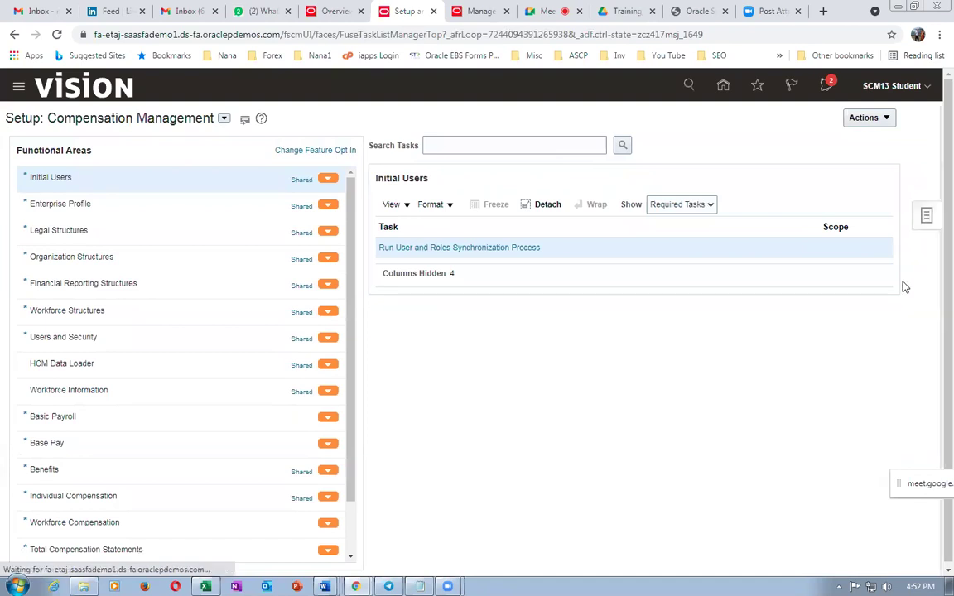
{"action": "left_click", "coordinate": [824, 241]}
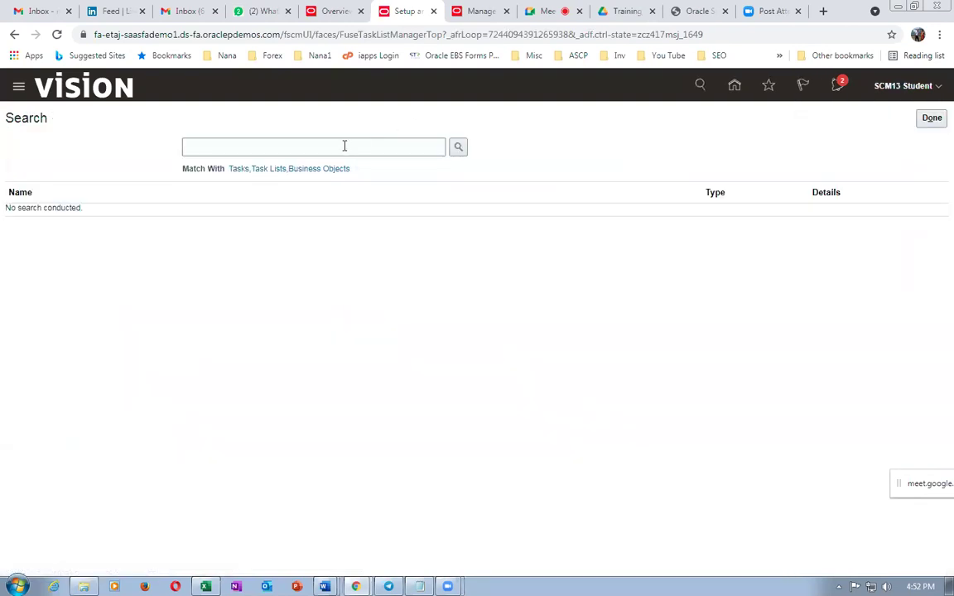
- Search the setup tasks for MAN%PICK%RULE% and open Manage Picking Rules
{"action": "left_click", "coordinate": [345, 145]}
{"action": "type", "text": "MAN%"}
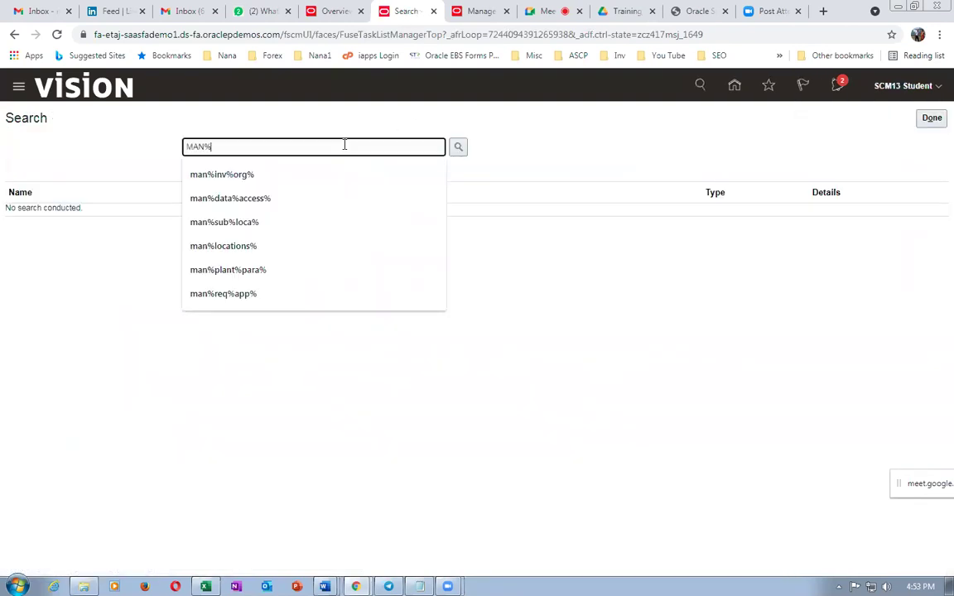
{"action": "type", "text": "PICK%RU"}
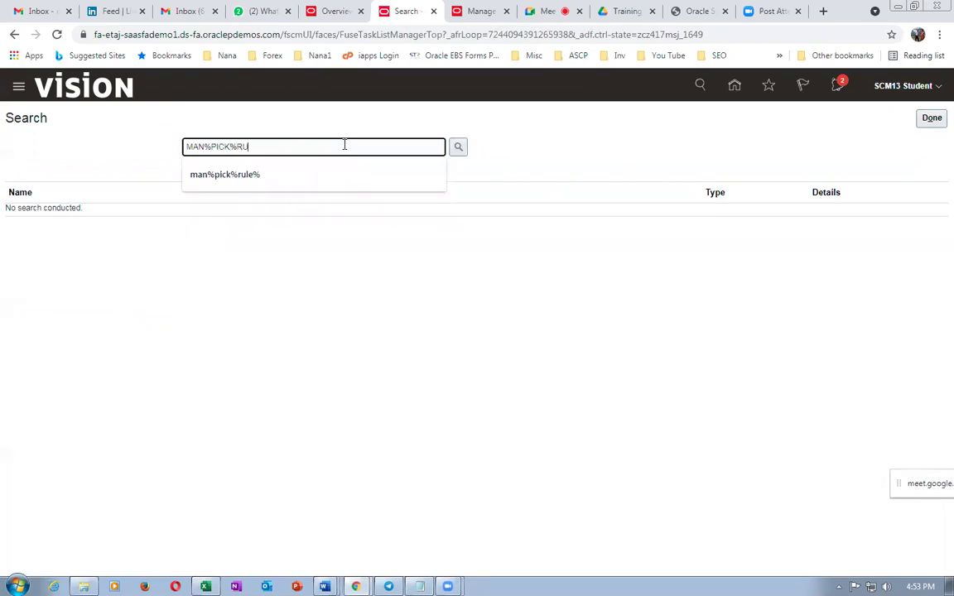
{"action": "type", "text": "LE%"}
{"action": "key", "text": "Return"}
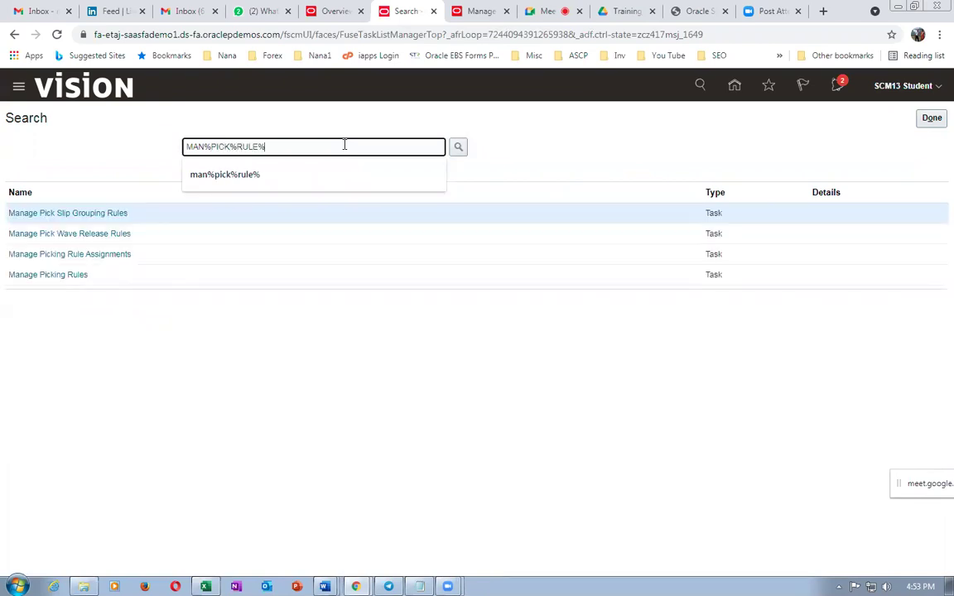
{"action": "left_click", "coordinate": [77, 275]}
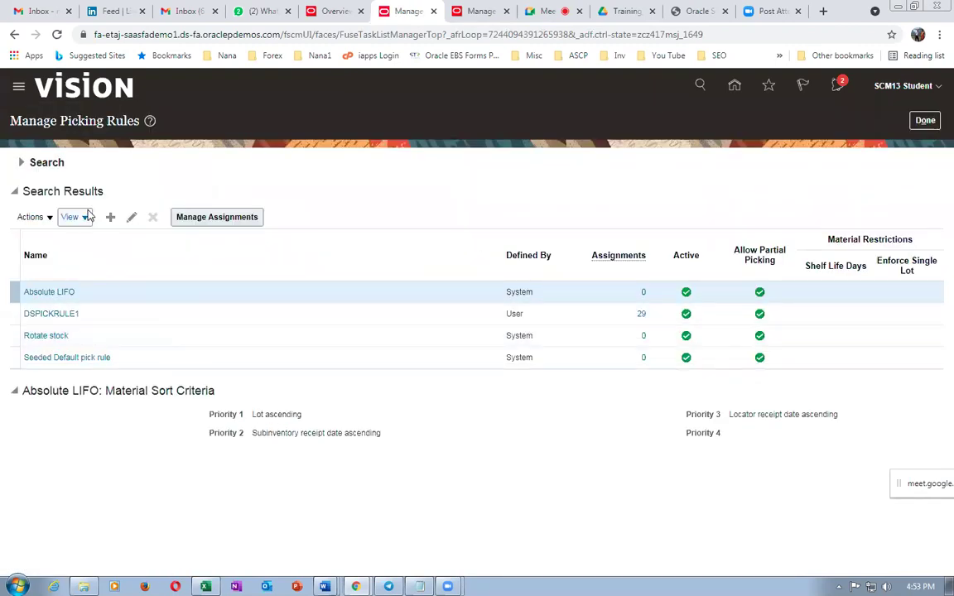
- Start a new picking rule named p01_Pick_Rule with the same text as description and 45 shelf life days
{"action": "left_click", "coordinate": [111, 217]}
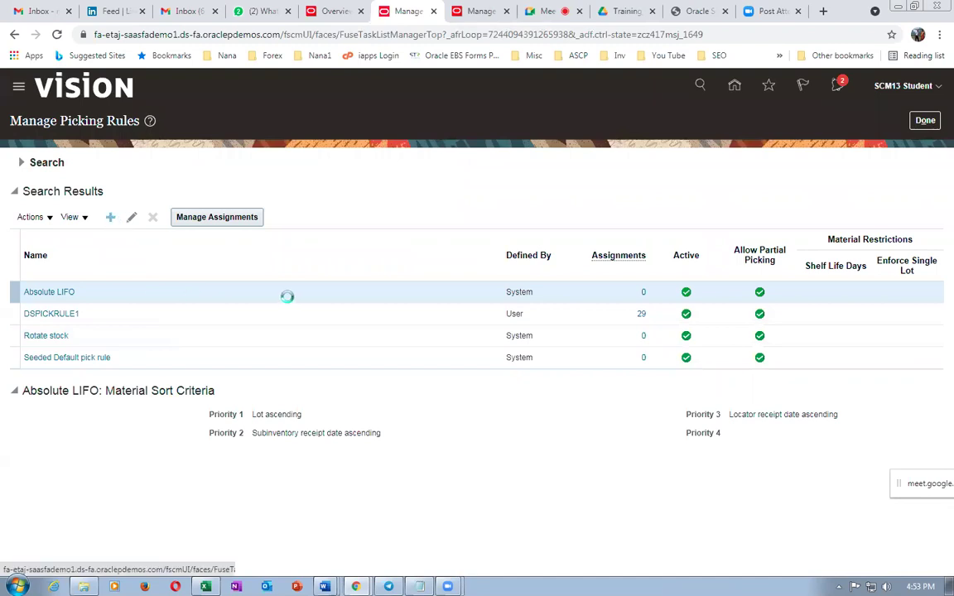
{"action": "left_click", "coordinate": [251, 192]}
{"action": "type", "text": "p"}
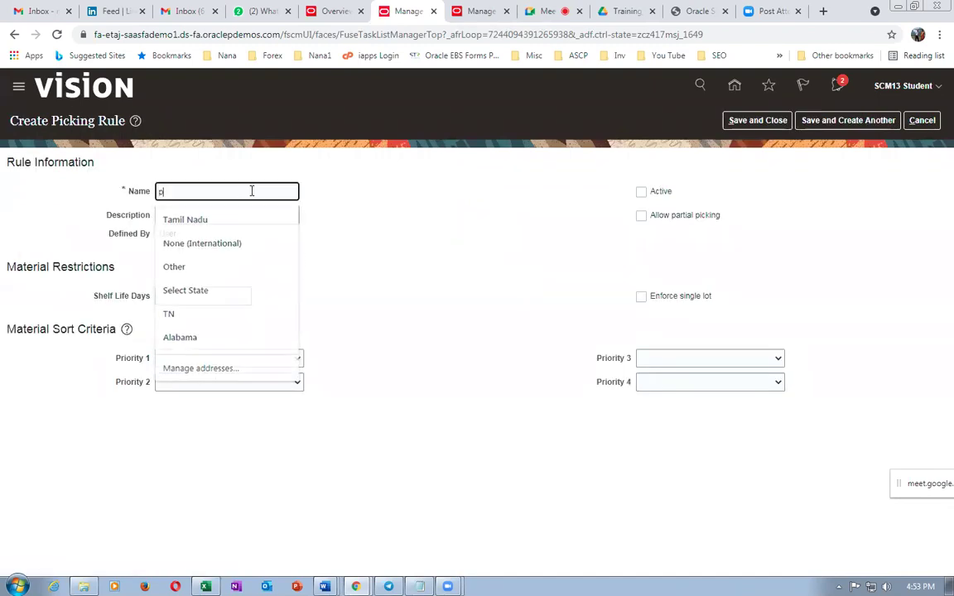
{"action": "type", "text": "01_Pic"}
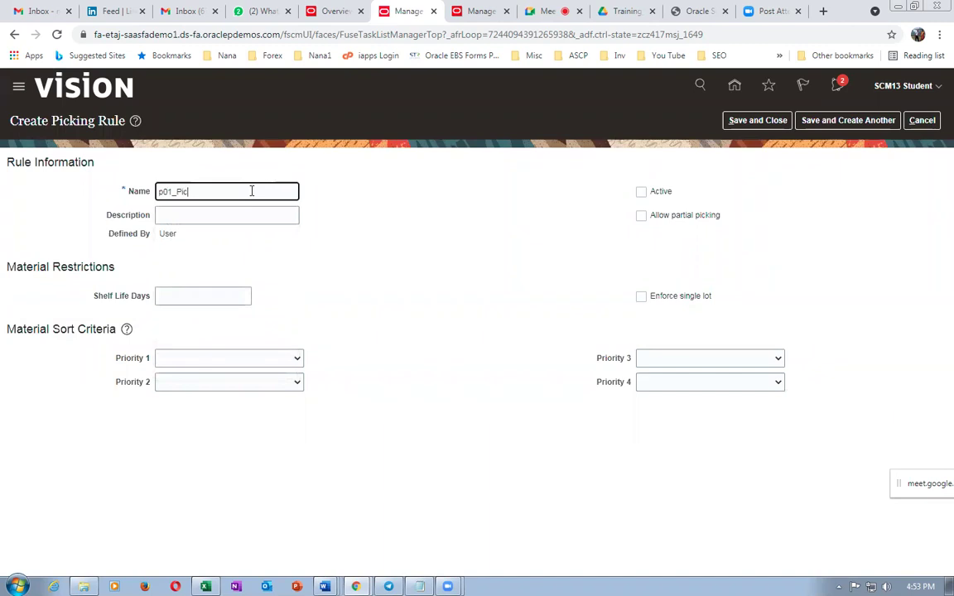
{"action": "type", "text": "k_Rule"}
{"action": "left_click_drag", "start_coordinate": [251, 192], "coordinate": [3, 192]}
{"action": "key", "text": "ctrl+c"}
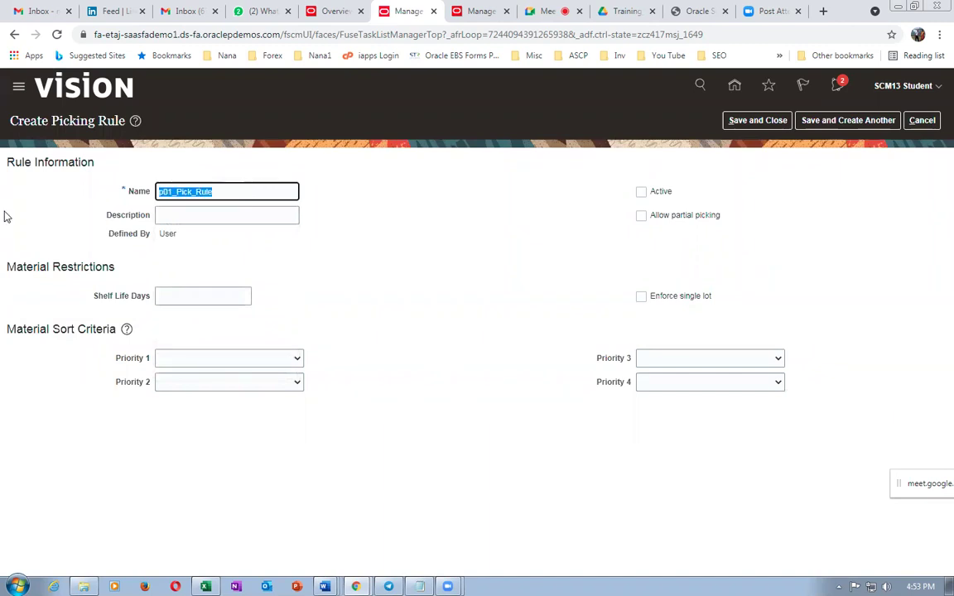
{"action": "left_click", "coordinate": [185, 215]}
{"action": "key", "text": "ctrl+v"}
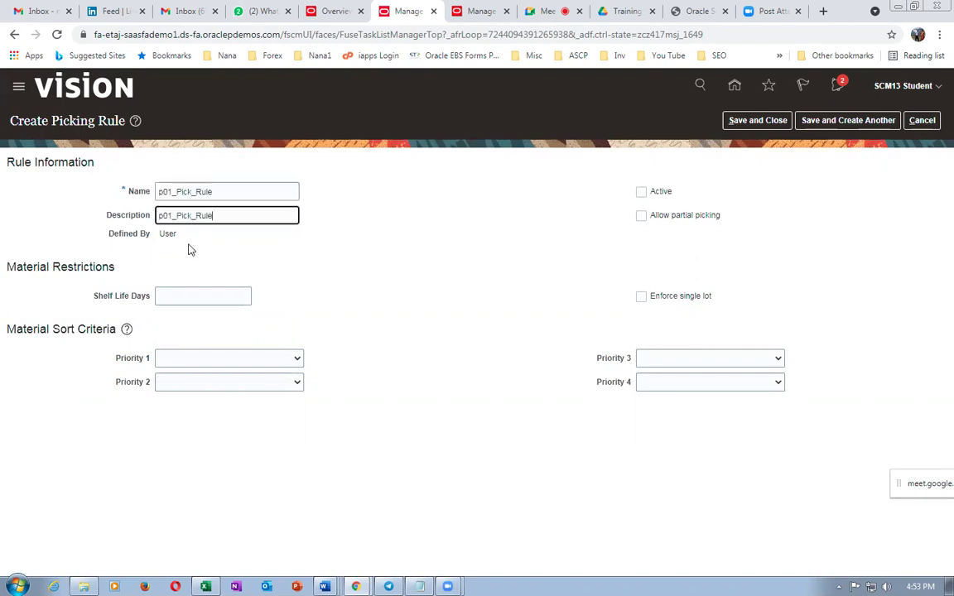
{"action": "left_click", "coordinate": [201, 301]}
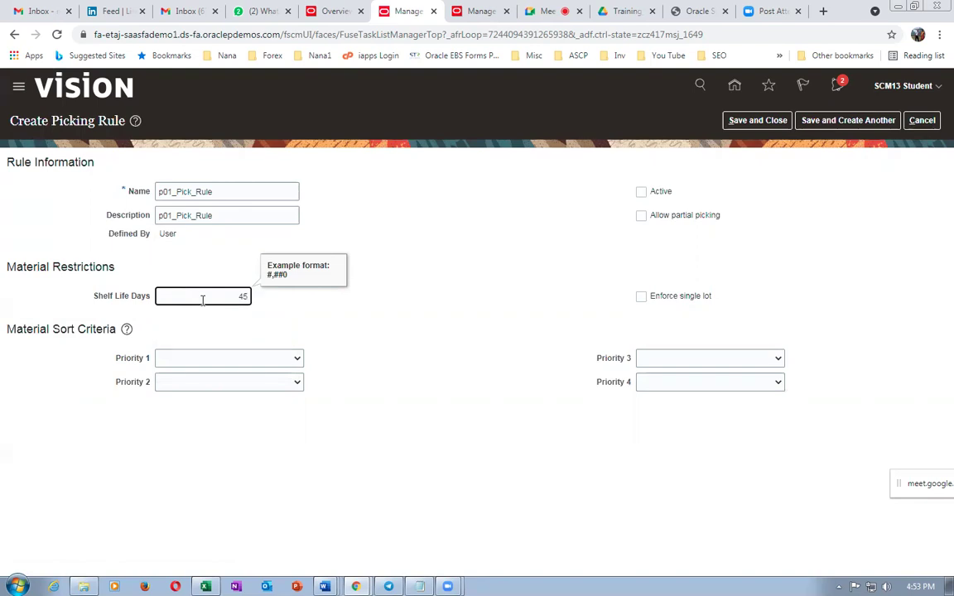
- Clear the picking rule's shelf life days and set its Priority 1 sort criterion to Lot ascending
{"action": "key", "text": "alt+Tab"}
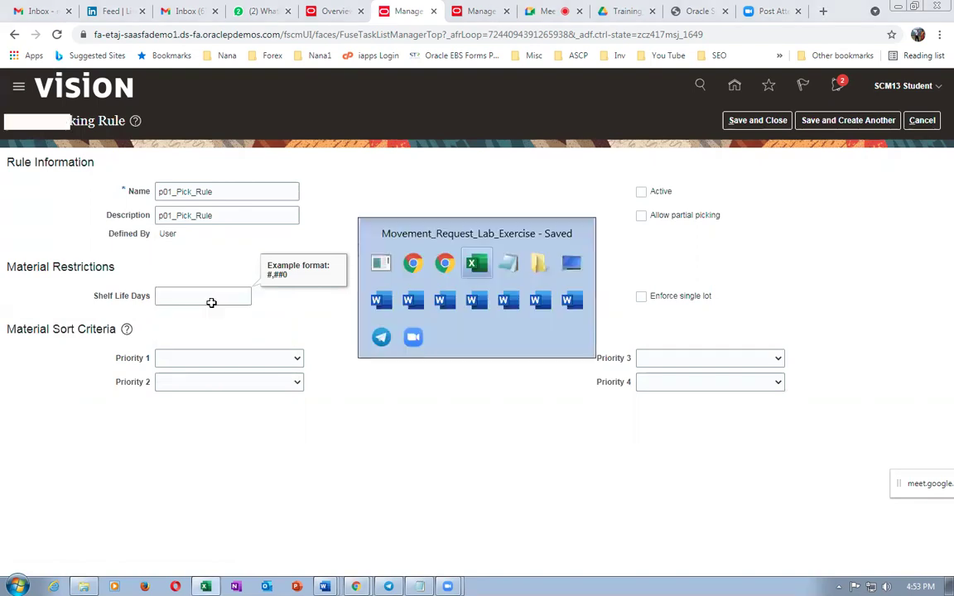
{"action": "key", "text": "alt+Tab"}
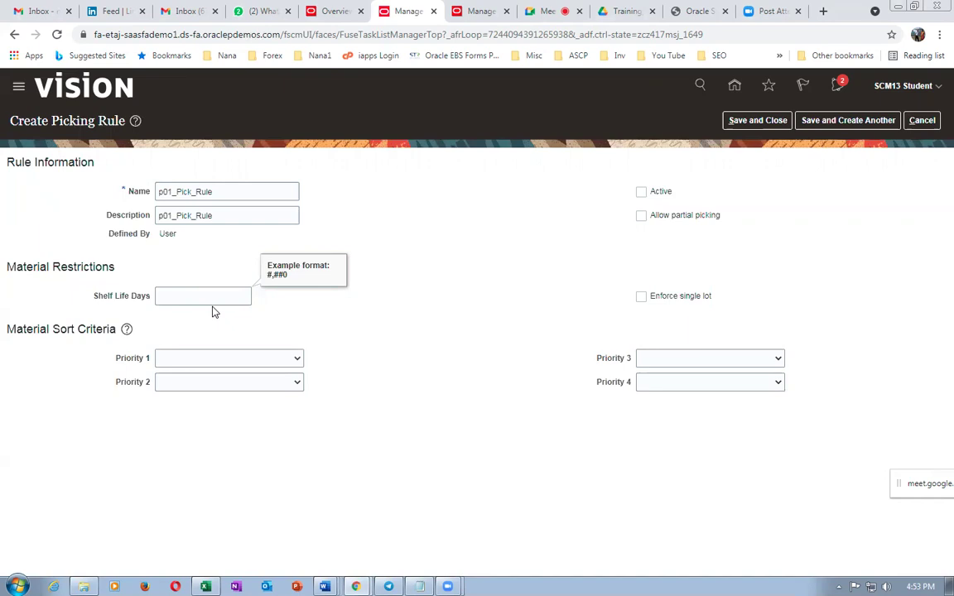
{"action": "left_click", "coordinate": [202, 360]}
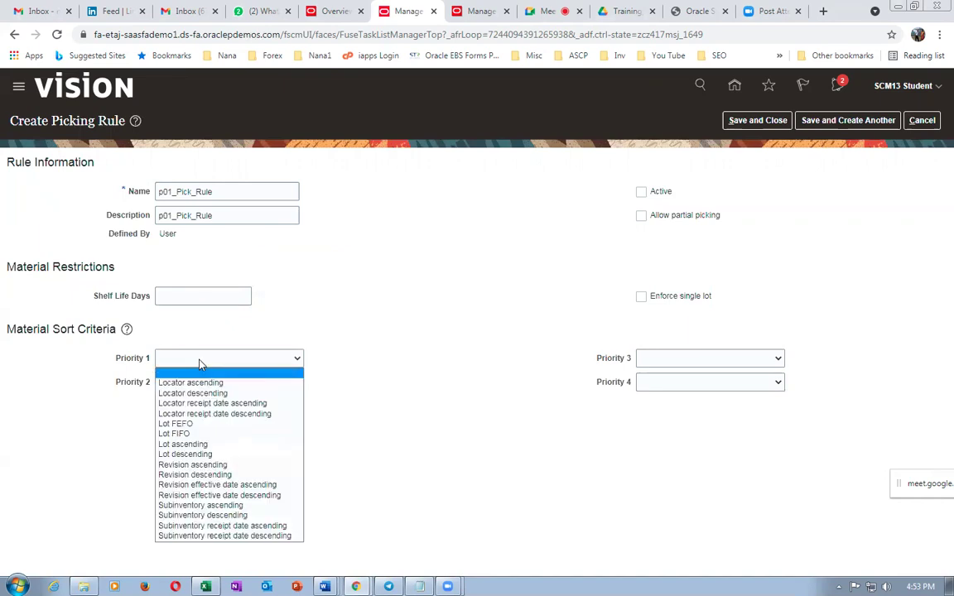
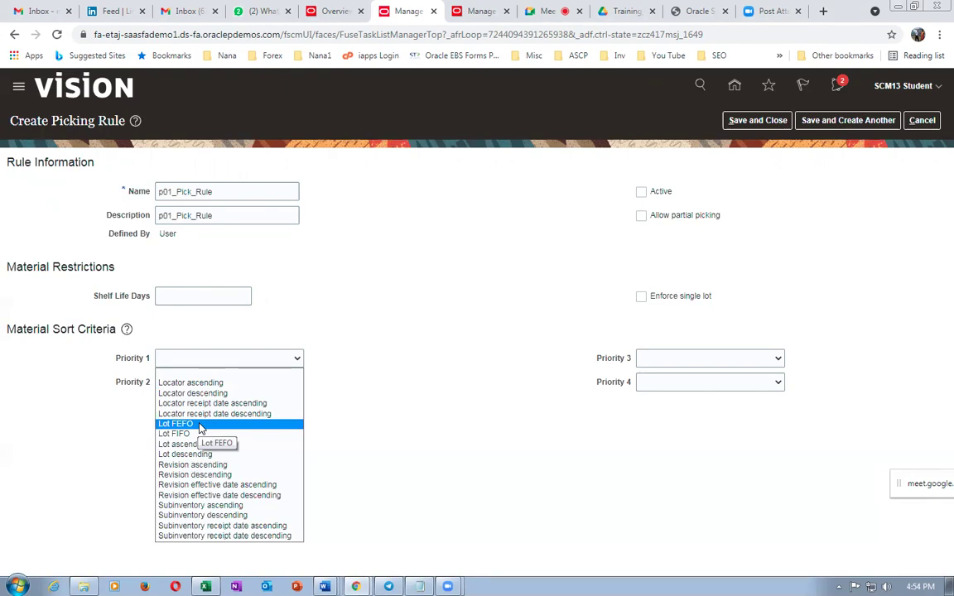
{"action": "left_click", "coordinate": [192, 446]}
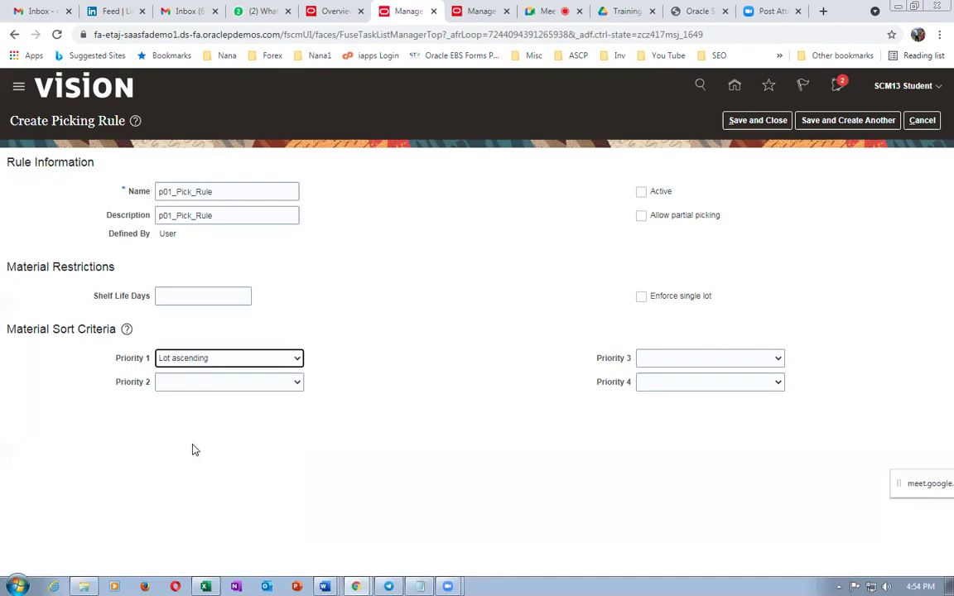
- Check the subinventory sort order of j50_Pick 1 and the order numbers of the Dynamic 1 and Dynamic 2 subinventories in the Excel lab sheet
{"action": "key", "text": "alt+Tab"}
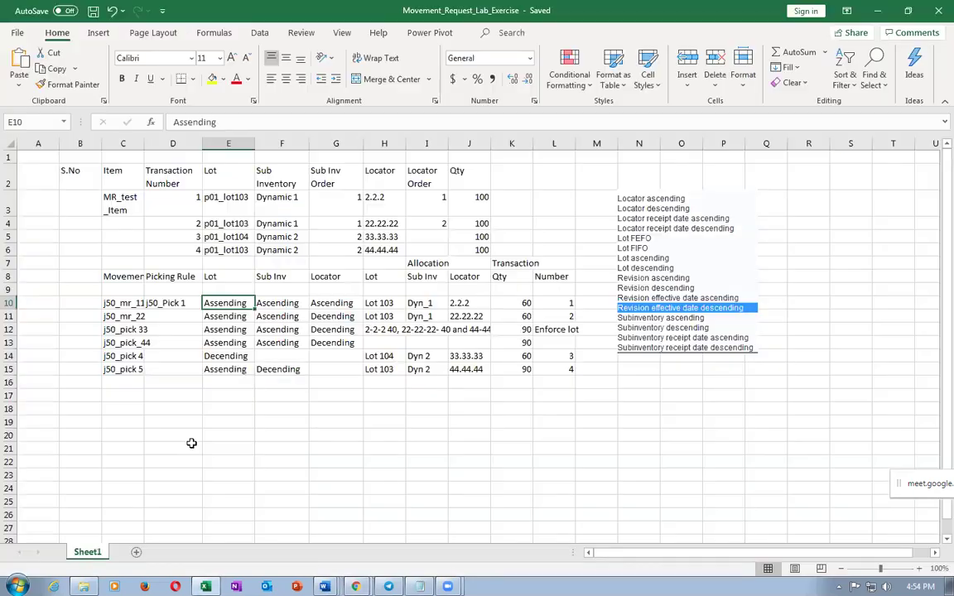
{"action": "left_click", "coordinate": [287, 276]}
{"action": "left_click", "coordinate": [285, 305]}
{"action": "key", "text": "alt+Tab"}
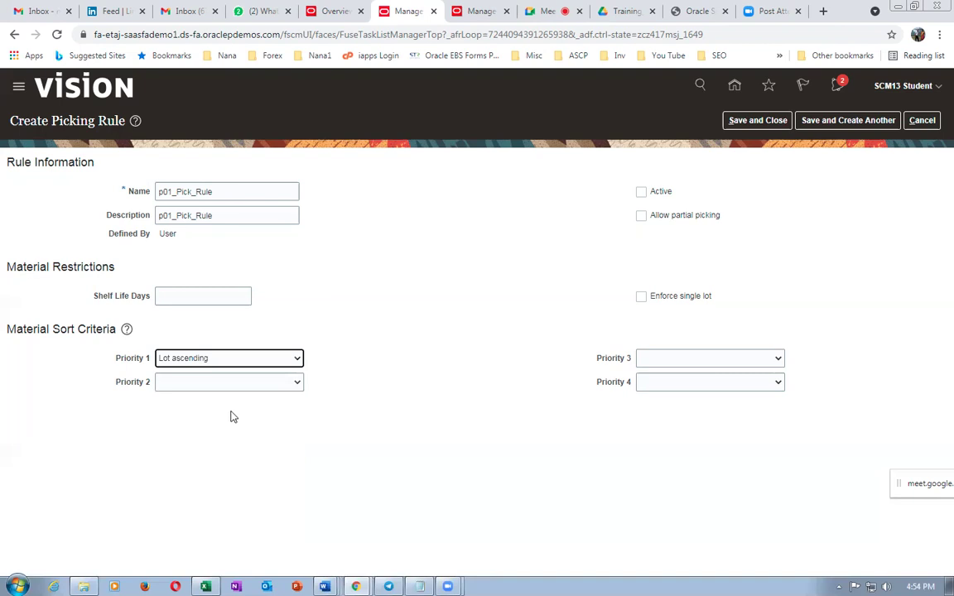
{"action": "left_click", "coordinate": [239, 386]}
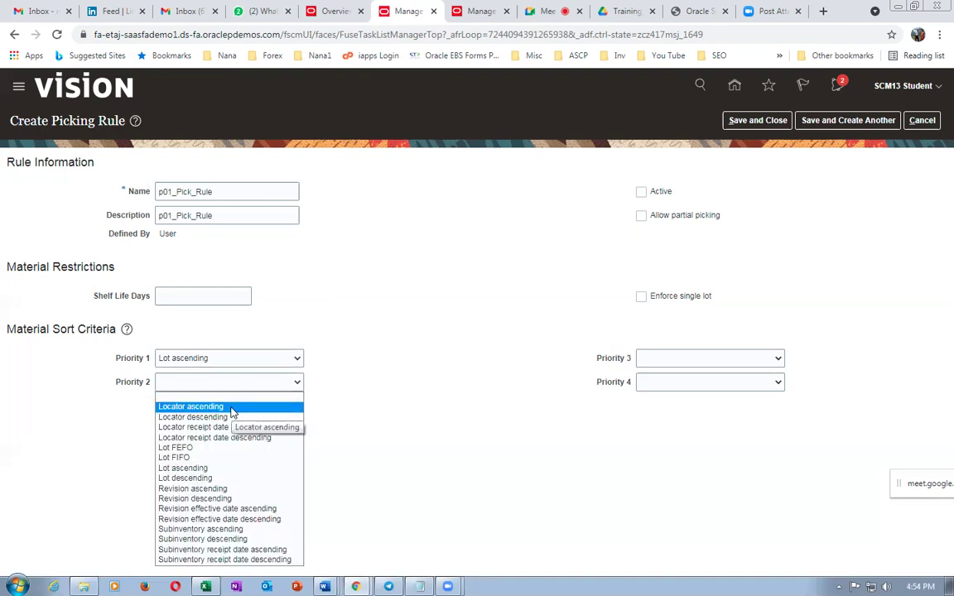
{"action": "key", "text": "alt+Tab"}
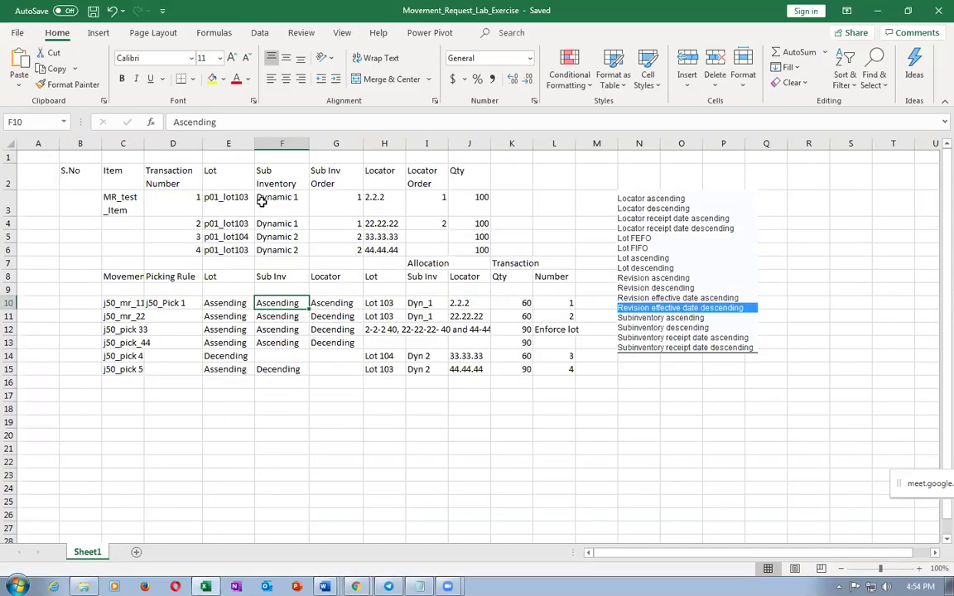
{"action": "left_click", "coordinate": [319, 202]}
{"action": "left_click", "coordinate": [282, 237]}
{"action": "left_click", "coordinate": [328, 236]}
{"action": "mouse_move", "coordinate": [291, 208]}
{"action": "left_mouse_down"}
{"action": "mouse_move", "coordinate": [294, 193]}
{"action": "mouse_move", "coordinate": [284, 224]}
{"action": "left_mouse_up"}
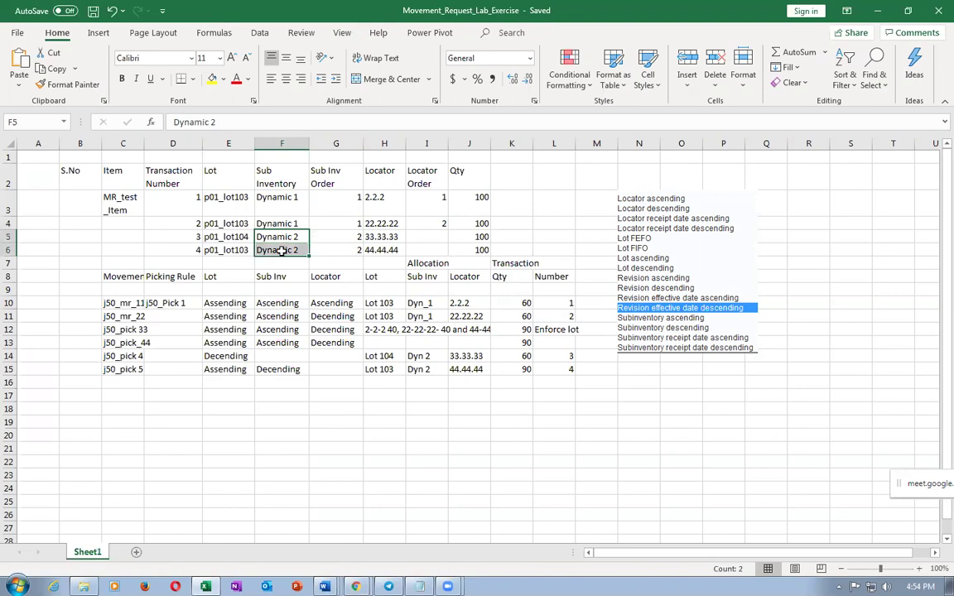
- Return to Oracle Fusion and set the picking rule's Priority 2 sort criterion to Subinventory ascending
{"action": "key", "text": "alt+Tab"}
{"action": "left_click", "coordinate": [194, 382]}
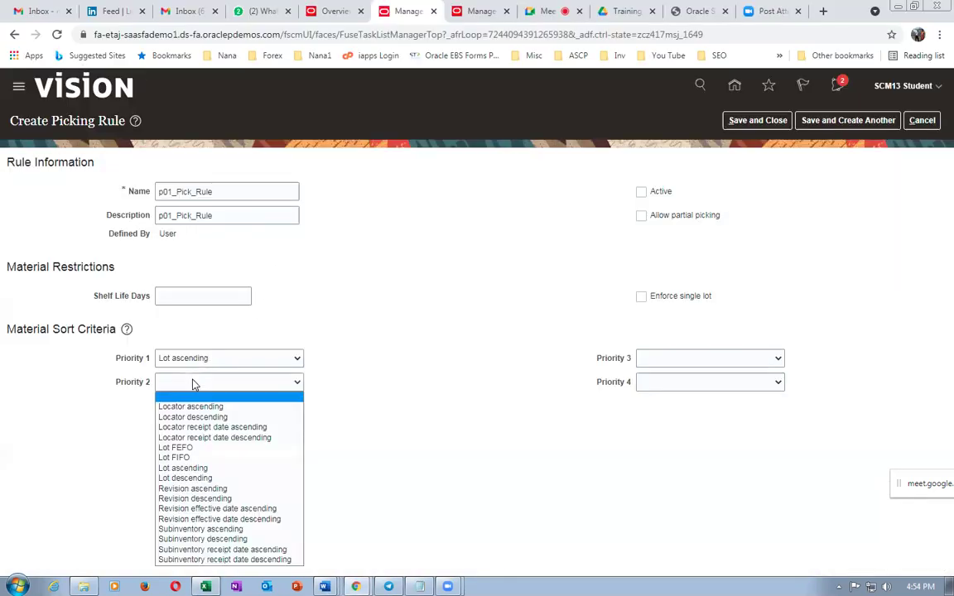
{"action": "left_click", "coordinate": [201, 529]}
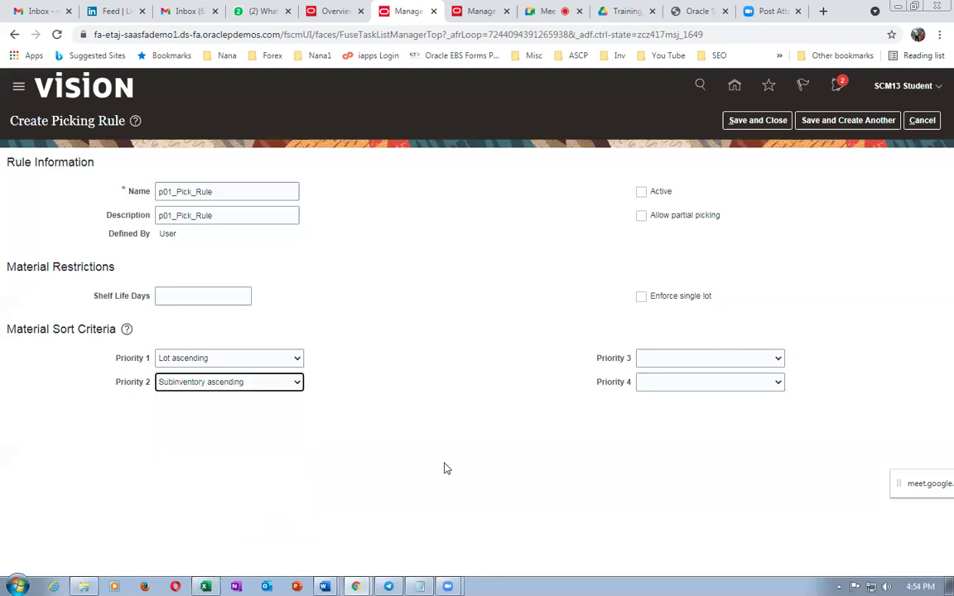
- Check j50_Pick 1's locator sort order in the lab sheet and set the picking rule's Priority 3 to Locator ascending
{"action": "key", "text": "alt+Tab"}
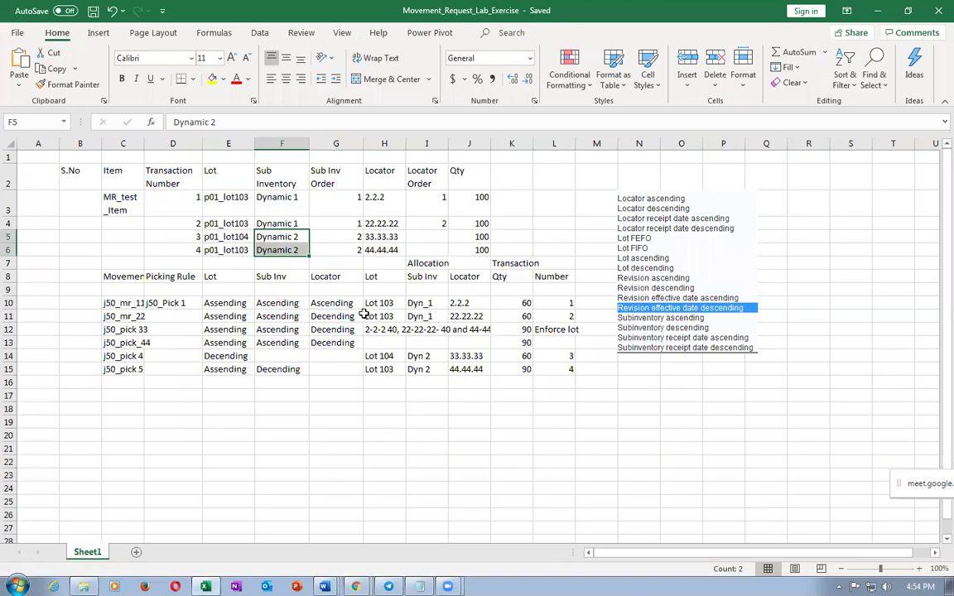
{"action": "left_click", "coordinate": [344, 304]}
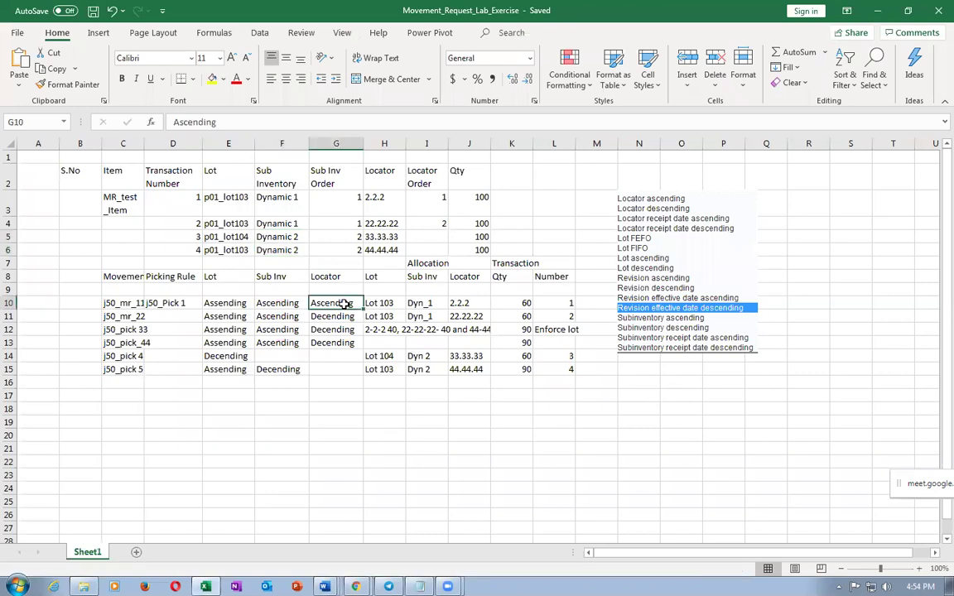
{"action": "key", "text": "alt+Tab"}
{"action": "left_click", "coordinate": [691, 358]}
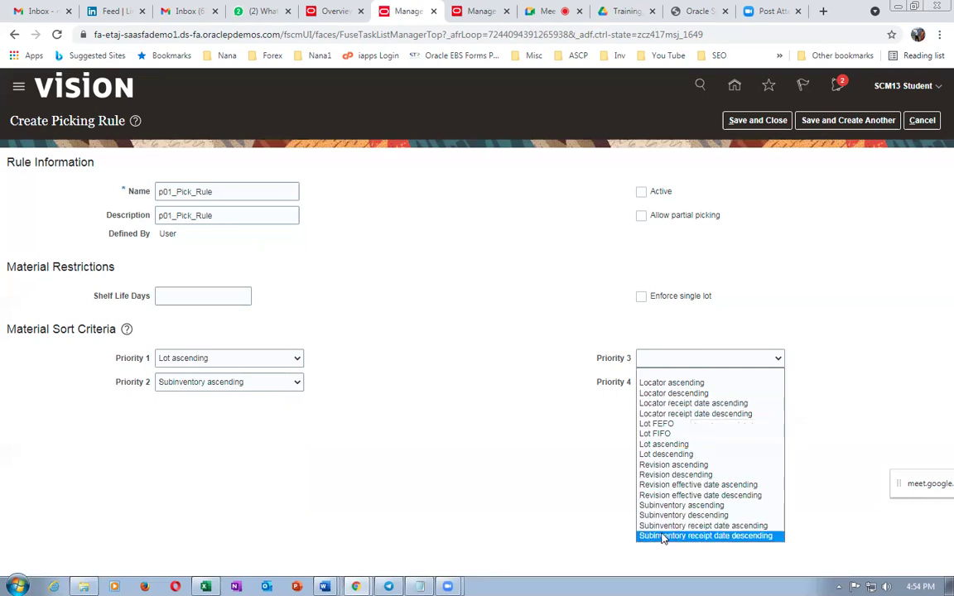
{"action": "left_click", "coordinate": [683, 387]}
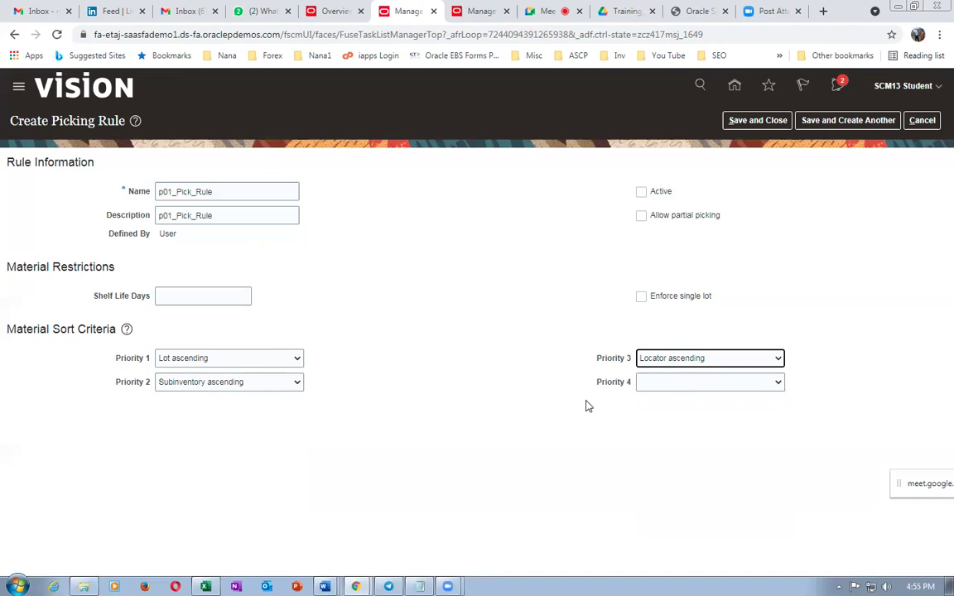
- Compare the picking rule's sort priorities with the lab sheet's lot, subinventory and locator columns and the Dynamic 1 locators
{"action": "key", "text": "alt+Tab"}
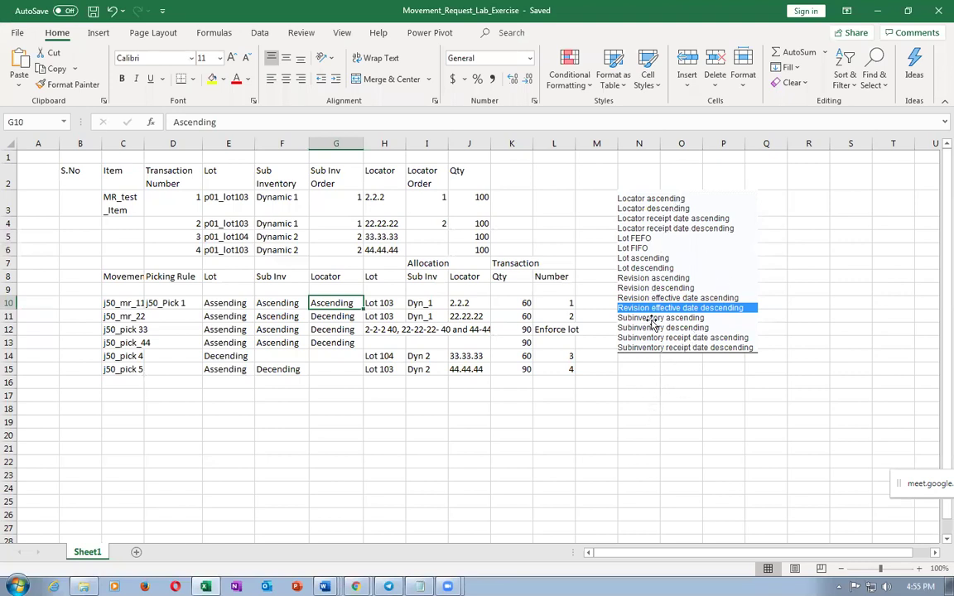
{"action": "key", "text": "alt+Tab"}
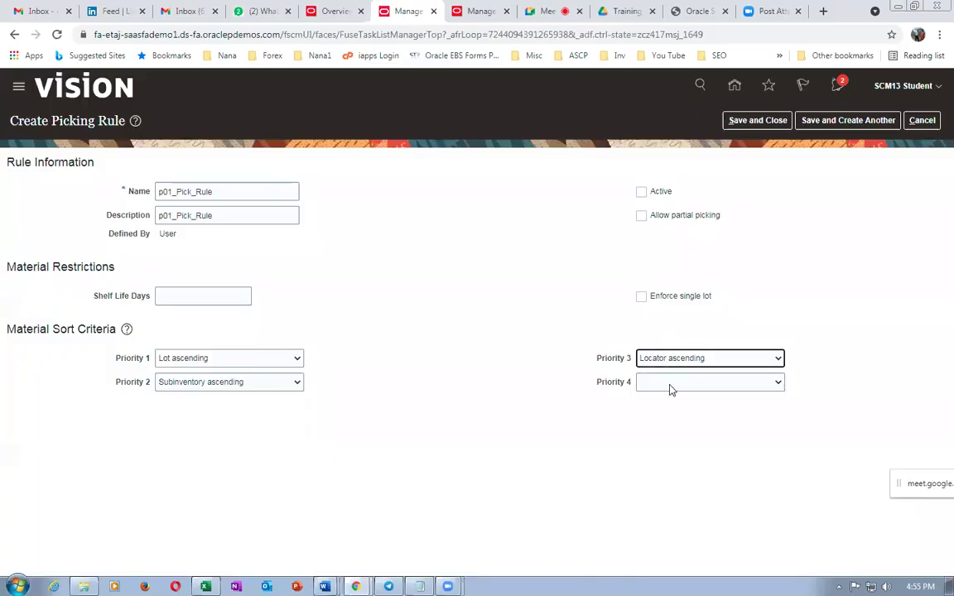
{"action": "key", "text": "alt+Tab"}
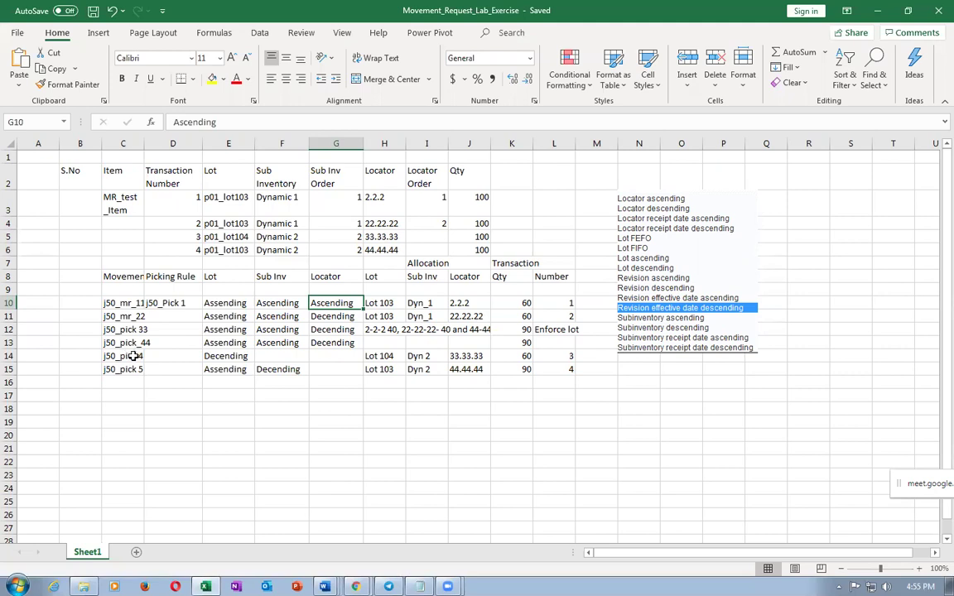
{"action": "left_click", "coordinate": [209, 302]}
{"action": "left_click_drag", "start_coordinate": [234, 280], "coordinate": [237, 290]}
{"action": "left_click", "coordinate": [260, 276]}
{"action": "left_click", "coordinate": [328, 277]}
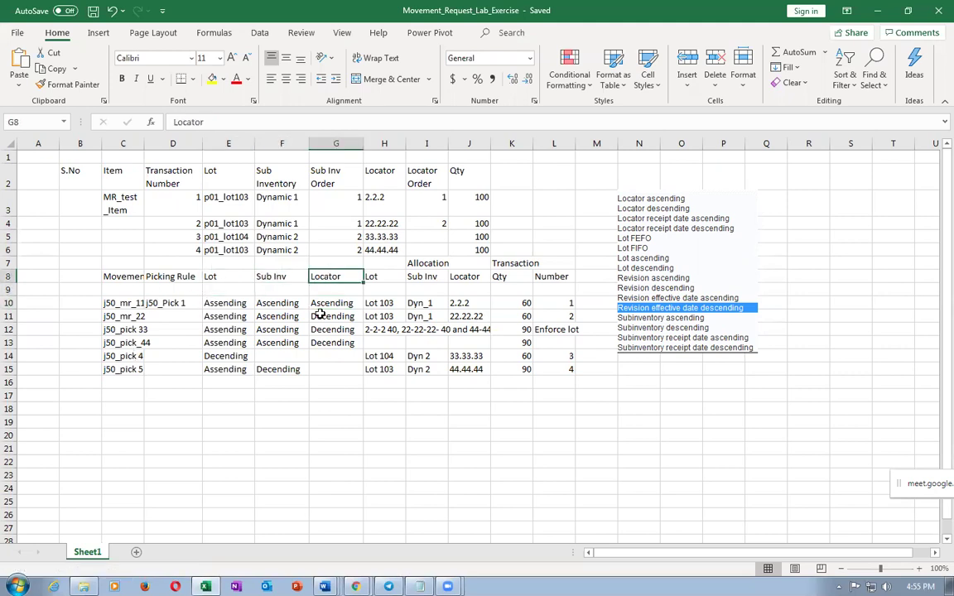
{"action": "key", "text": "alt+Tab"}
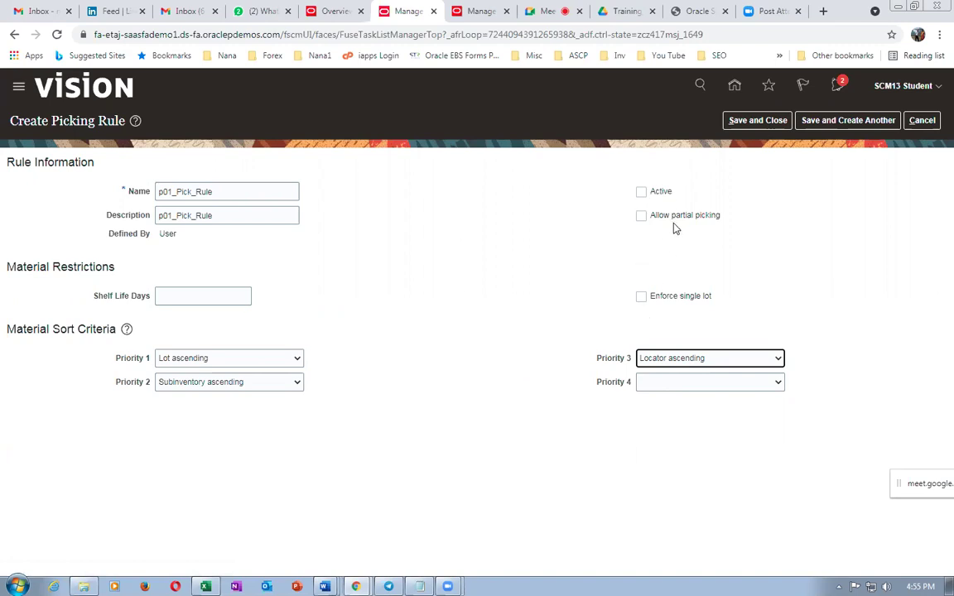
{"action": "key", "text": "alt+Tab"}
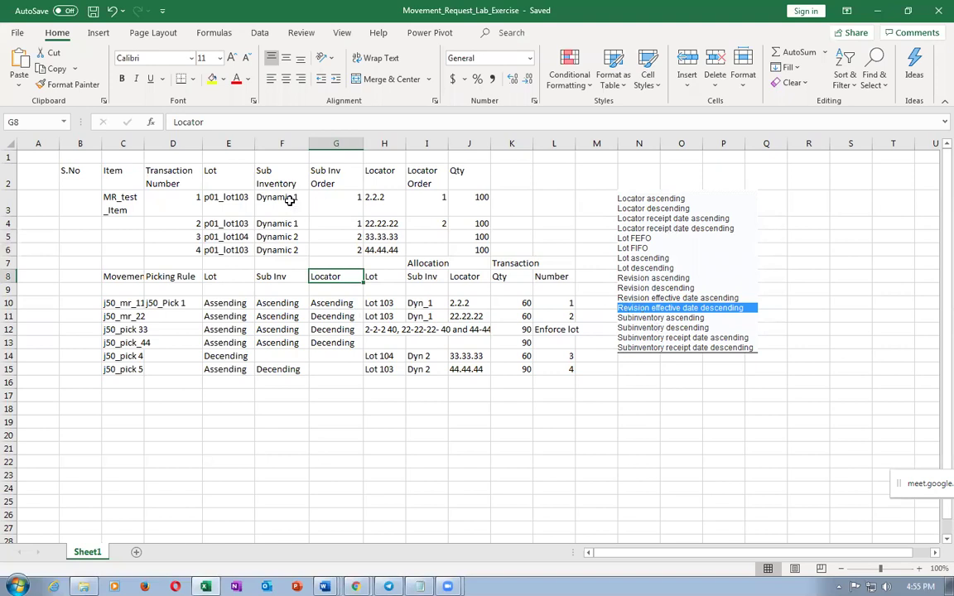
{"action": "left_click", "coordinate": [290, 199]}
{"action": "left_click", "coordinate": [352, 222]}
{"action": "left_click", "coordinate": [385, 222]}
{"action": "left_click", "coordinate": [392, 208]}
{"action": "key", "text": "alt+Tab"}
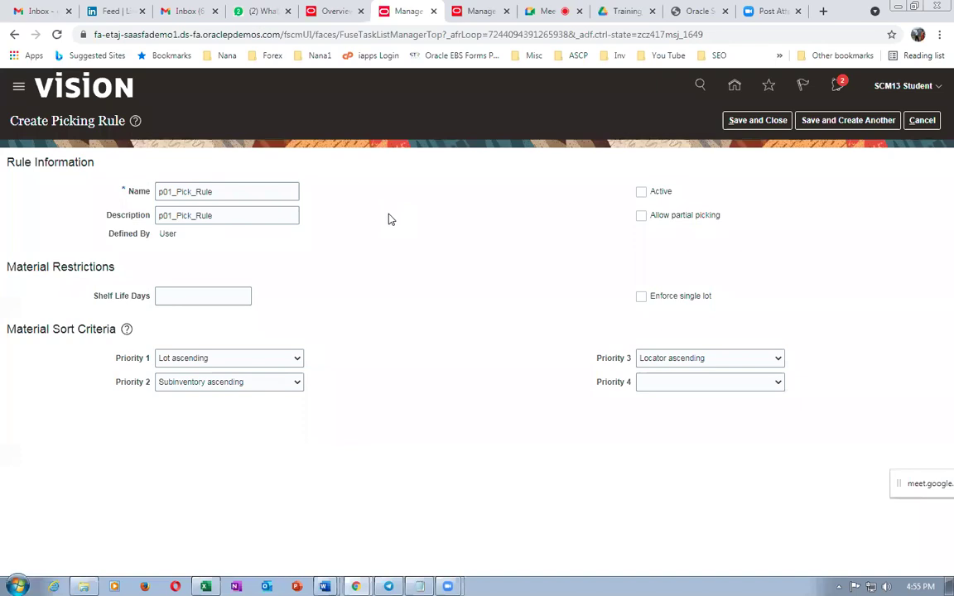
- Allow partial picking, make the picking rule p01_Pick_Rule active, and save and close it
{"action": "left_click", "coordinate": [642, 217]}
{"action": "left_click", "coordinate": [641, 192]}
{"action": "left_click", "coordinate": [758, 123]}
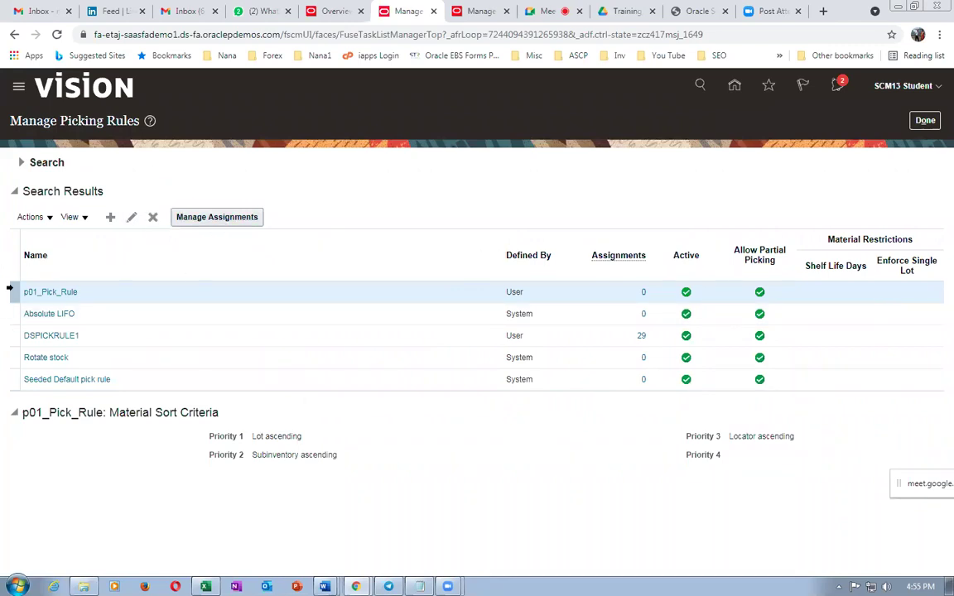
- Create an assignment for p01_Pick_Rule in organization P011 with sequence 1
{"action": "left_click", "coordinate": [234, 217]}
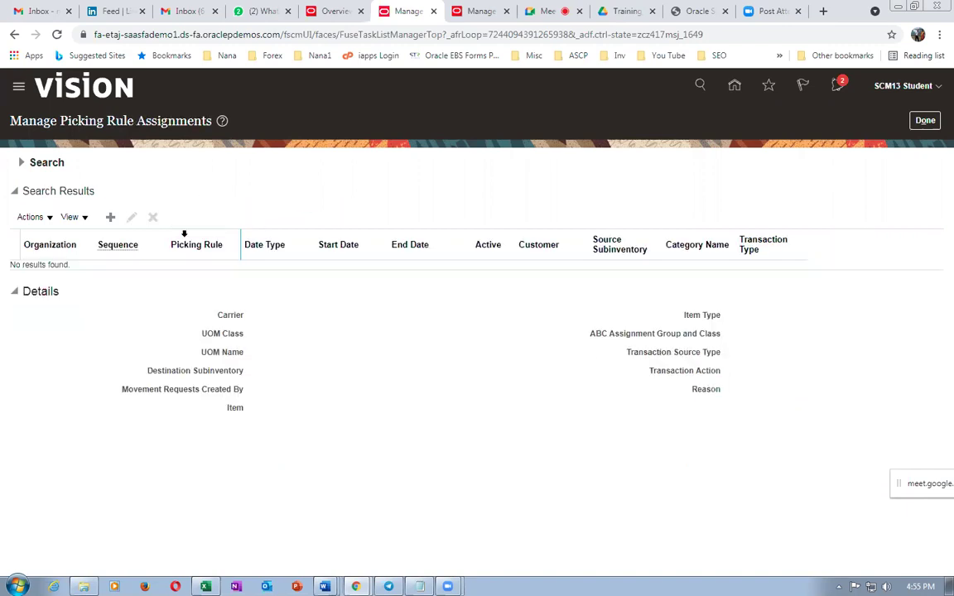
{"action": "left_click", "coordinate": [111, 217]}
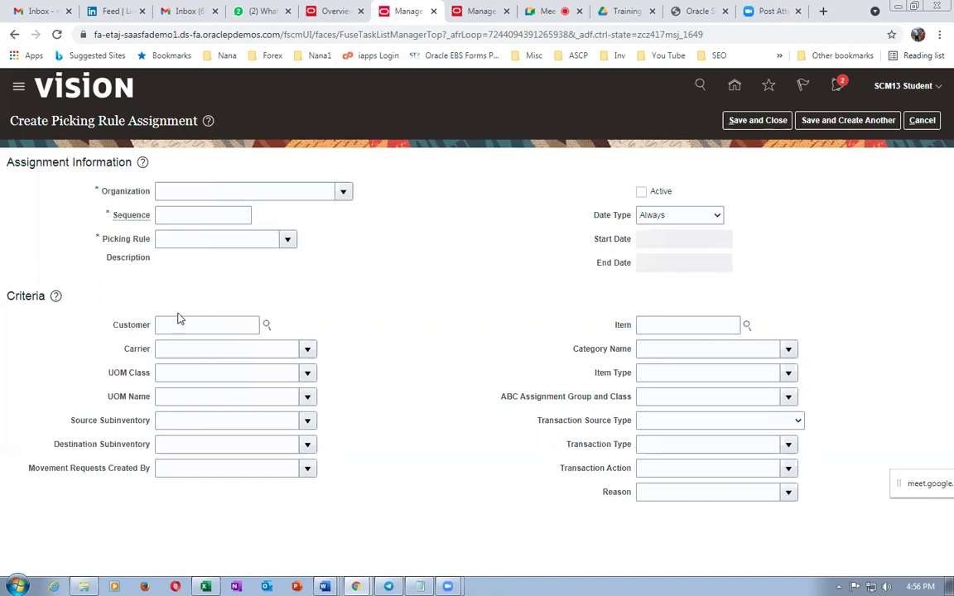
{"action": "left_click", "coordinate": [175, 194]}
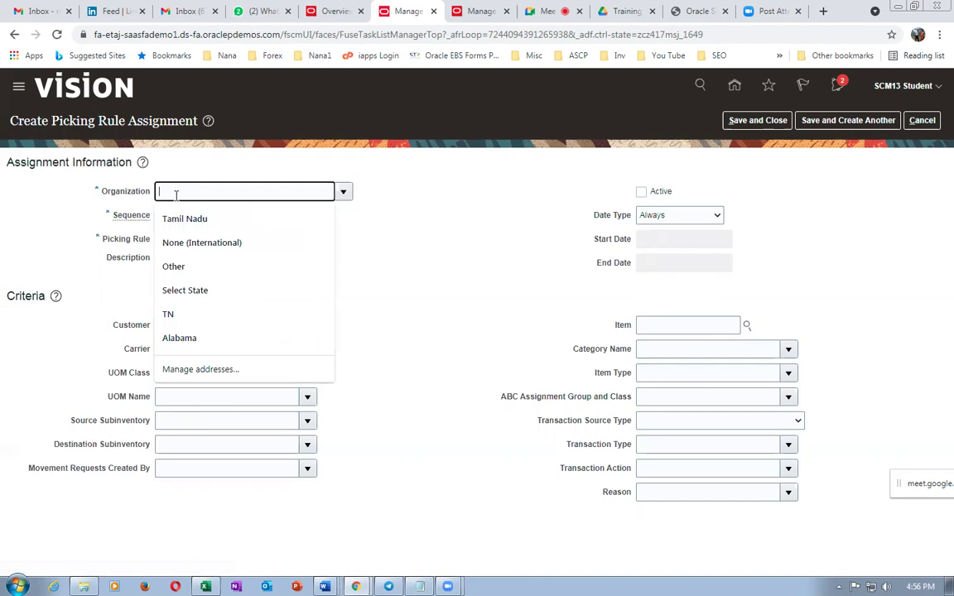
{"action": "type", "text": "P011"}
{"action": "key", "text": "Tab"}
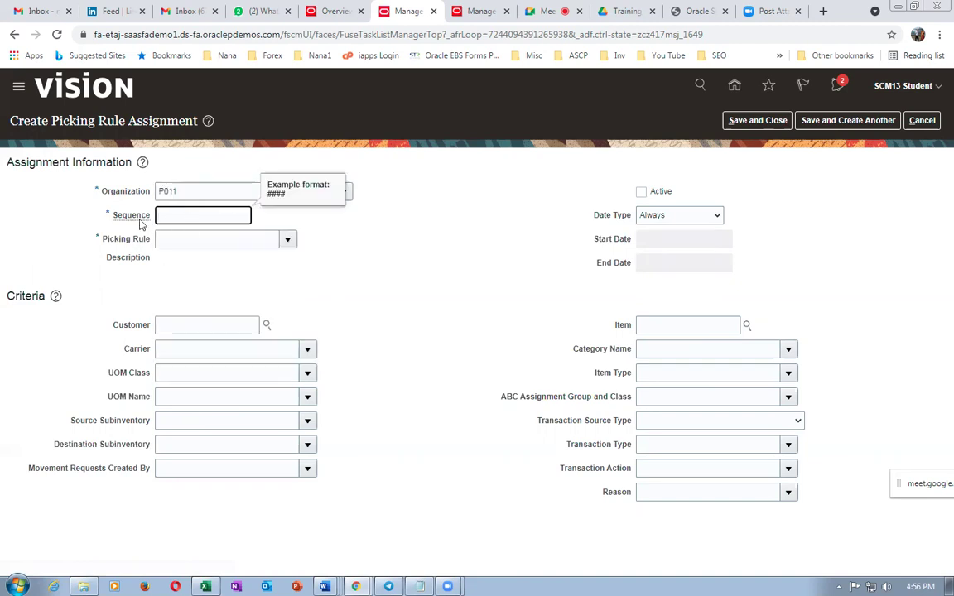
{"action": "left_click", "coordinate": [189, 240]}
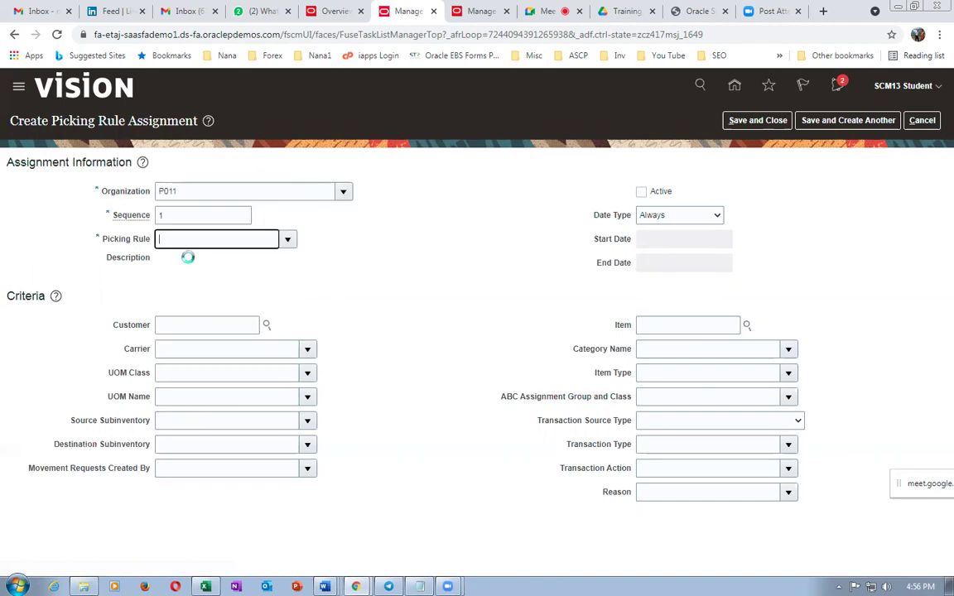
{"action": "type", "text": "p01"}
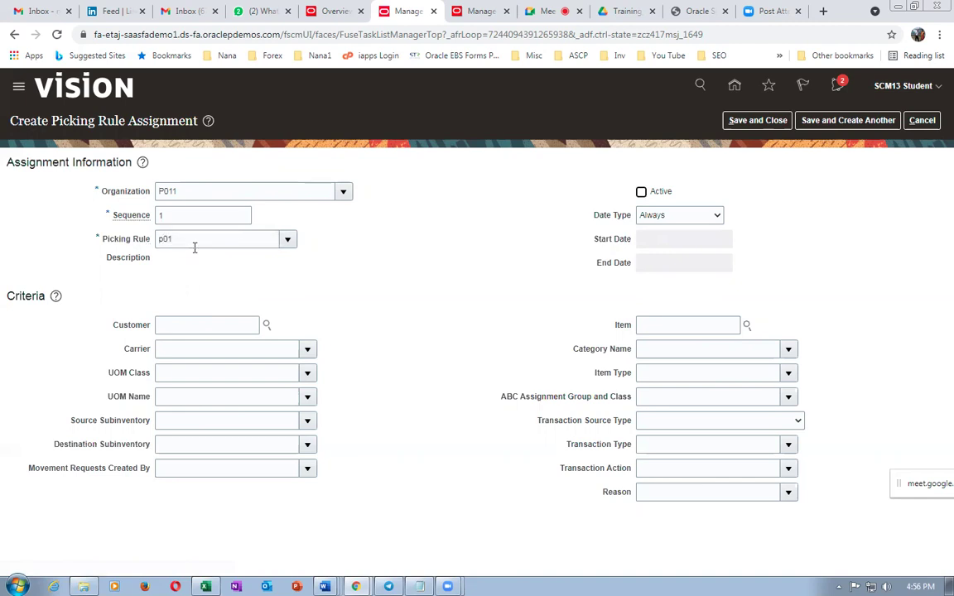
{"action": "key", "text": "Tab"}
- Restrict the assignment to item p01_MR_test_item, make it active, and save and close it
{"action": "left_click", "coordinate": [663, 327]}
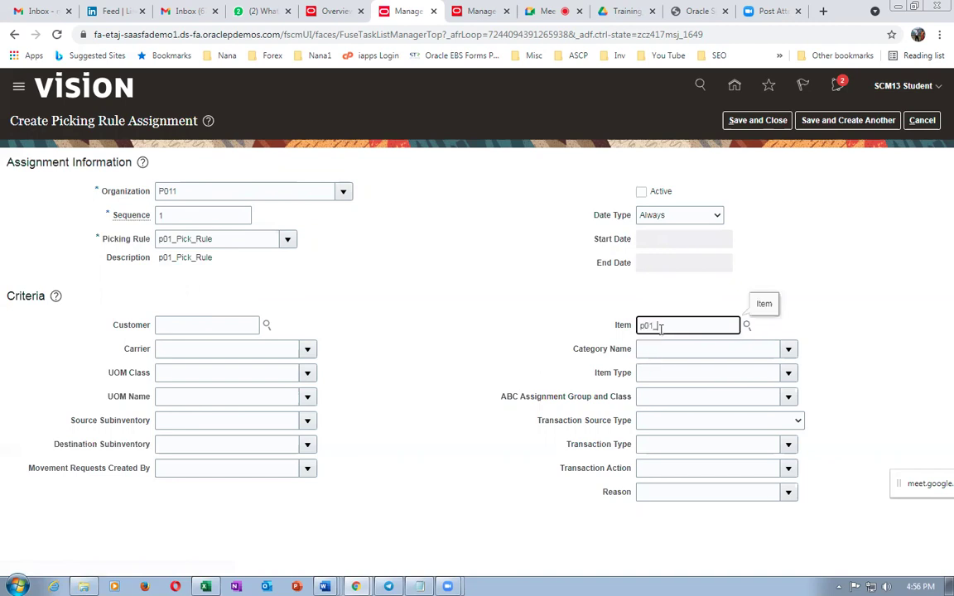
{"action": "key", "text": "Tab"}
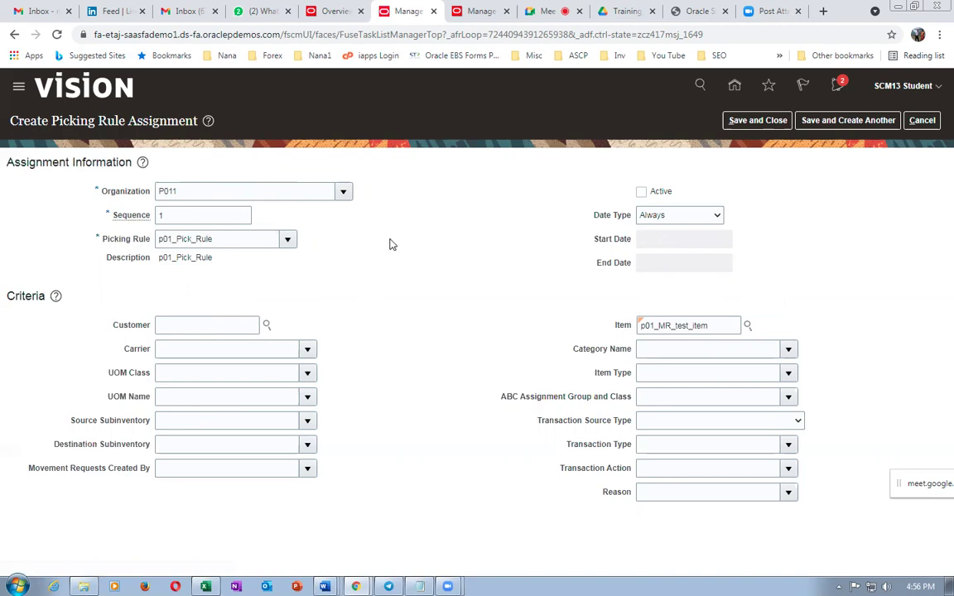
{"action": "left_click", "coordinate": [643, 193]}
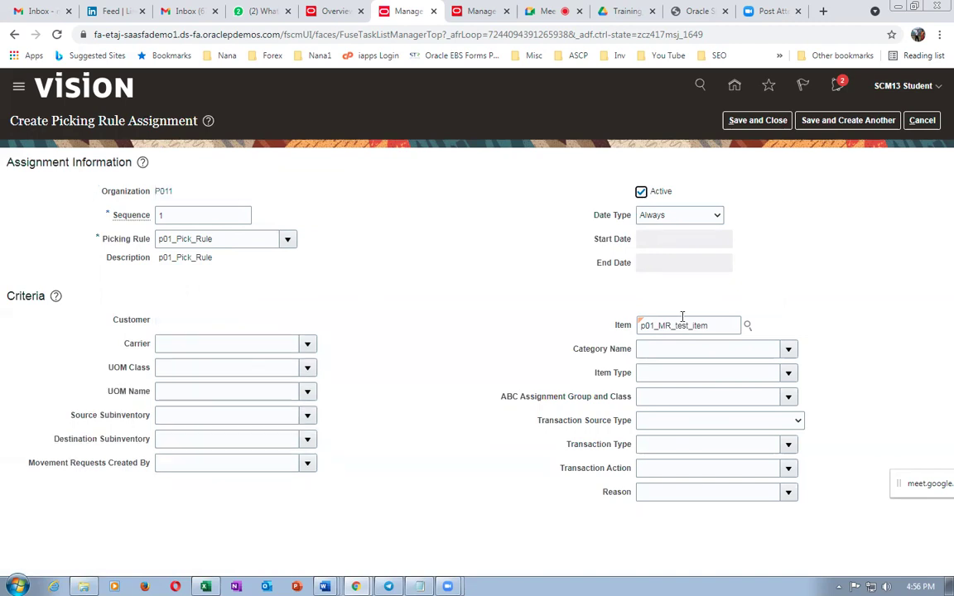
{"action": "left_click", "coordinate": [767, 123]}
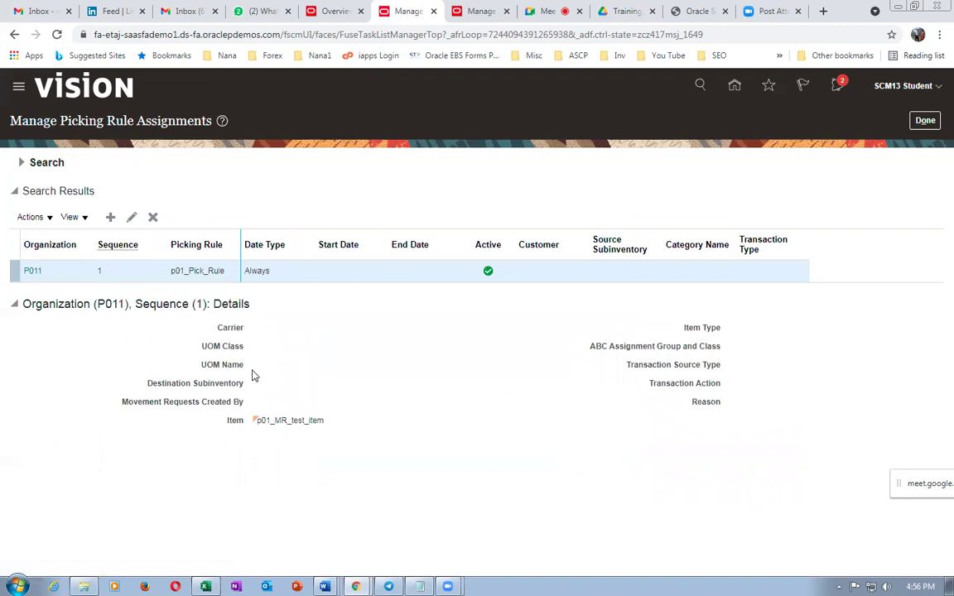
- Check the movement request name j50_mr_11 and its lot sort order in the Excel lab sheet, returning to the browser
{"action": "key", "text": "alt+Tab"}
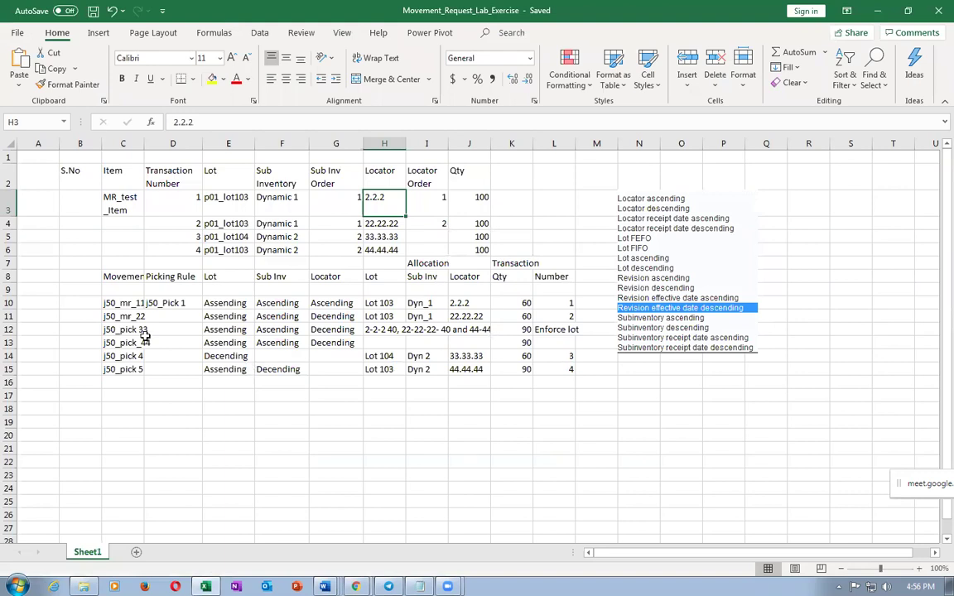
{"action": "left_click", "coordinate": [122, 306]}
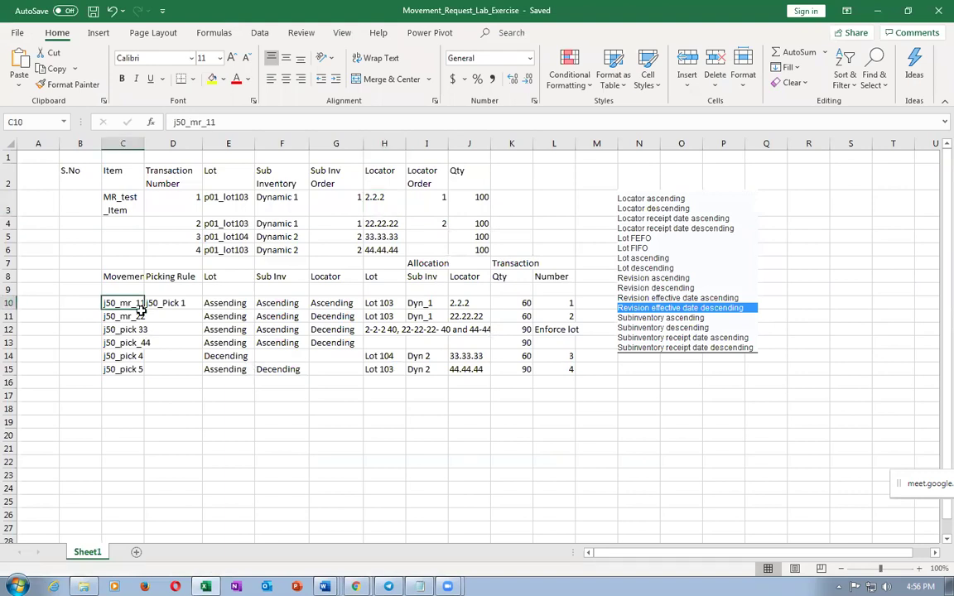
{"action": "left_click", "coordinate": [220, 308]}
{"action": "key", "text": "alt+Tab"}
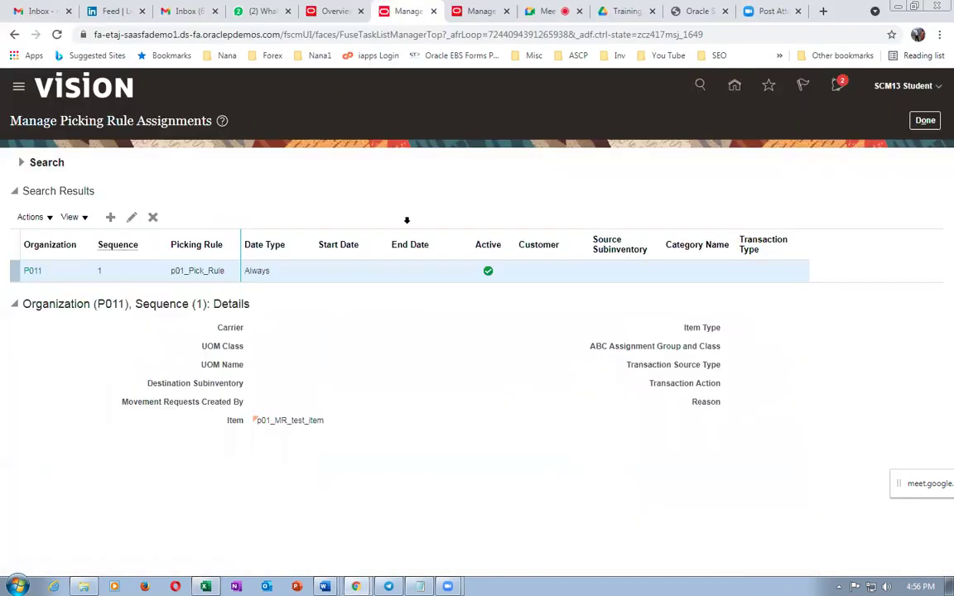
- Duplicate the browser tab showing Manage Item Quantities
{"action": "left_click", "coordinate": [473, 12]}
{"action": "left_click_drag", "start_coordinate": [933, 191], "coordinate": [936, 25]}
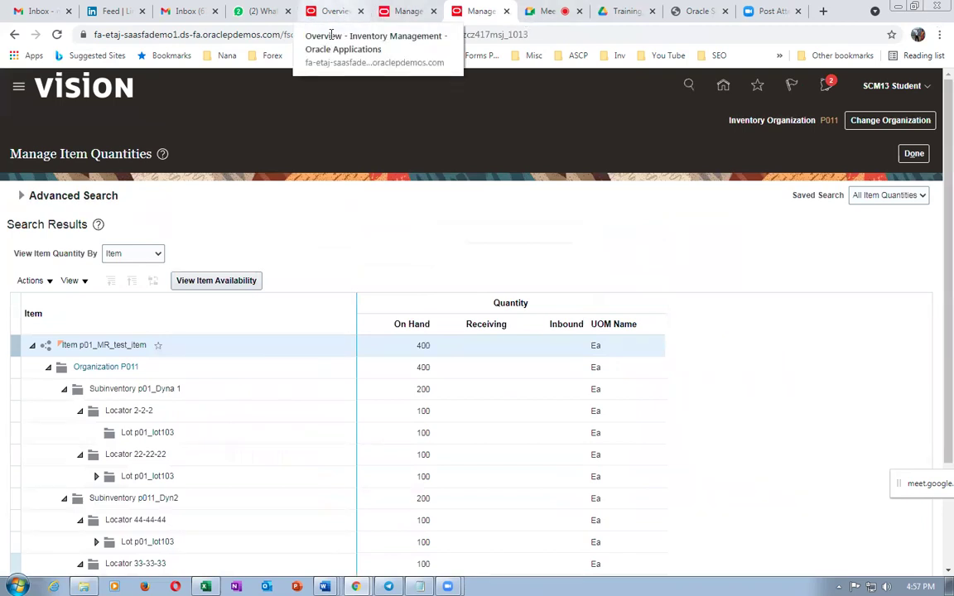
{"action": "right_click", "coordinate": [492, 15]}
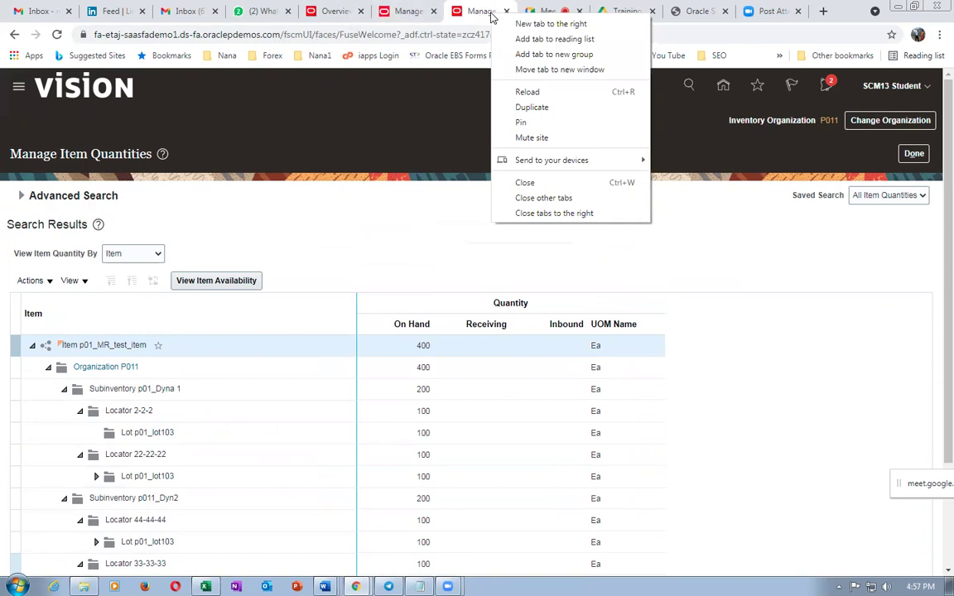
{"action": "left_click", "coordinate": [511, 113]}
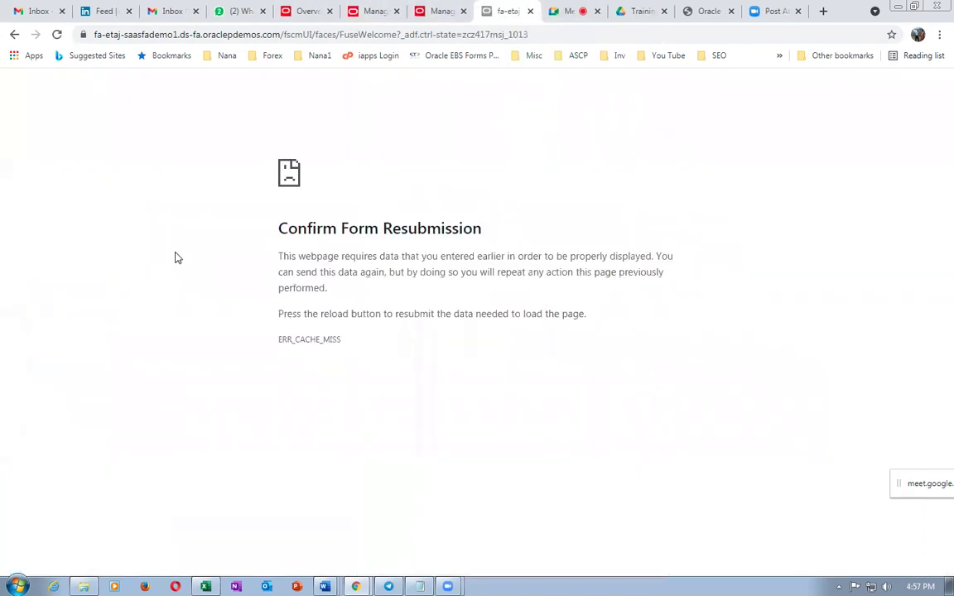
- Reload the application home page and open the Manage Movement Requests task in Inventory Management
{"action": "left_click", "coordinate": [308, 37]}
{"action": "key", "text": "Return"}
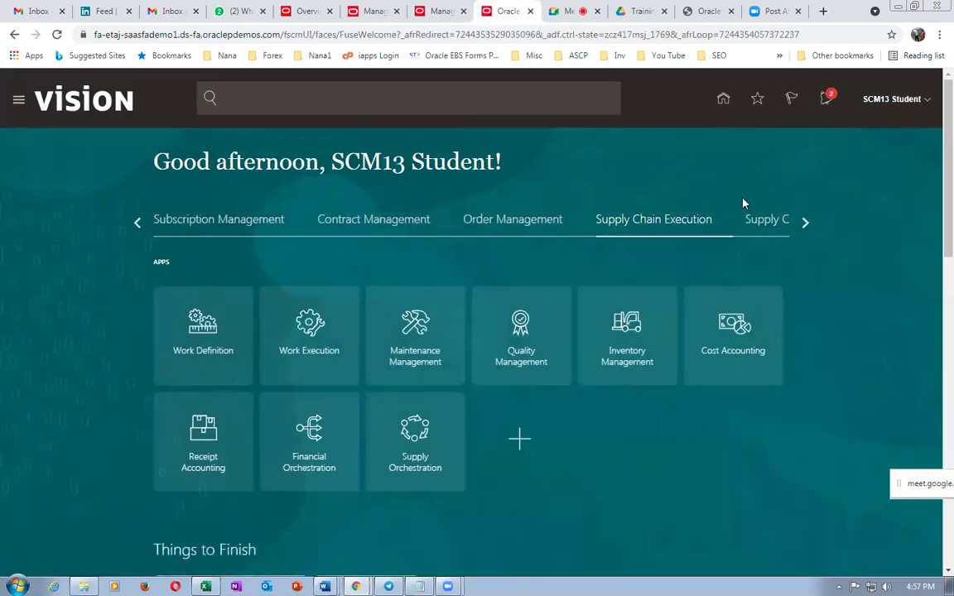
{"action": "left_click", "coordinate": [615, 347]}
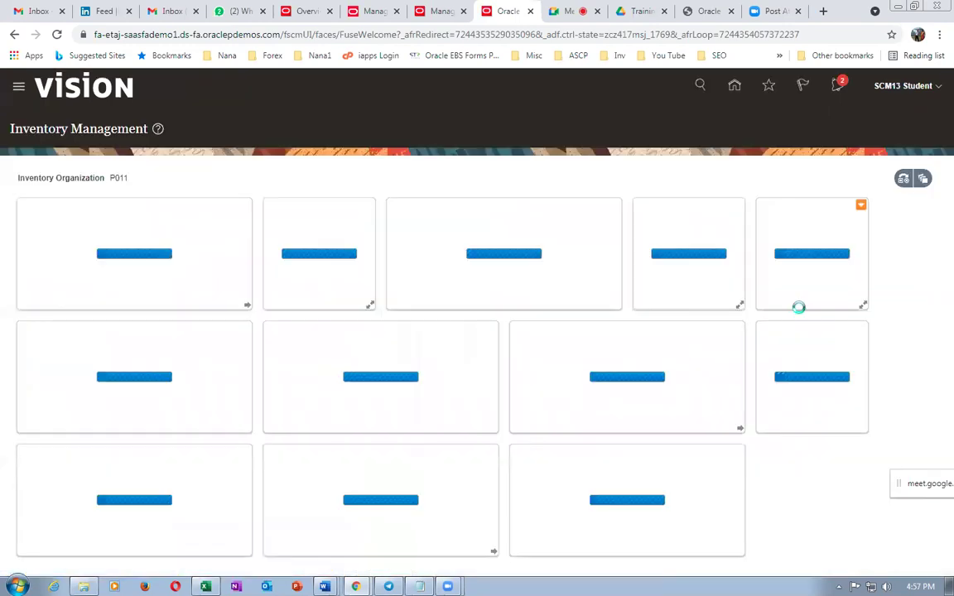
{"action": "left_click", "coordinate": [940, 220]}
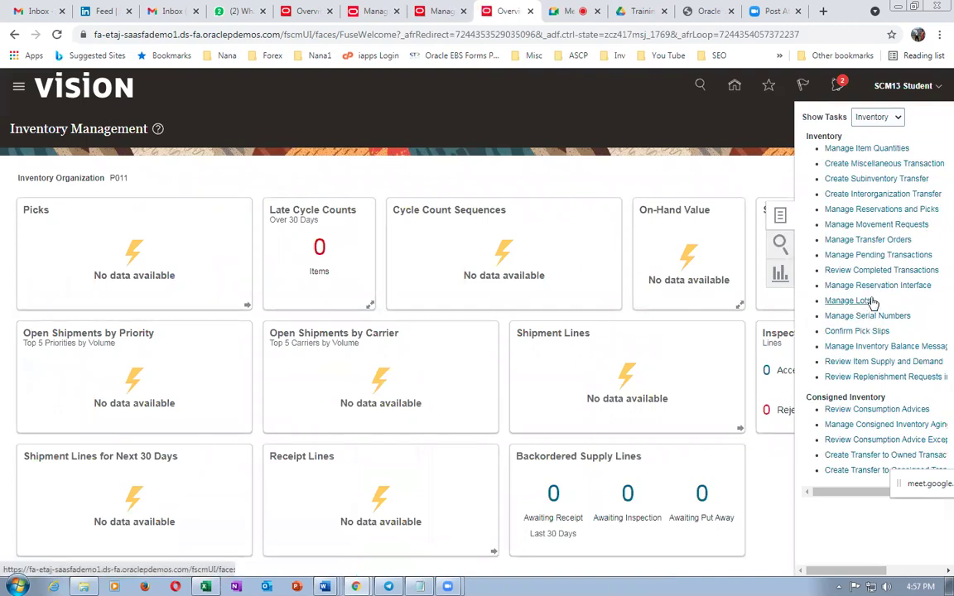
{"action": "left_click", "coordinate": [861, 226]}
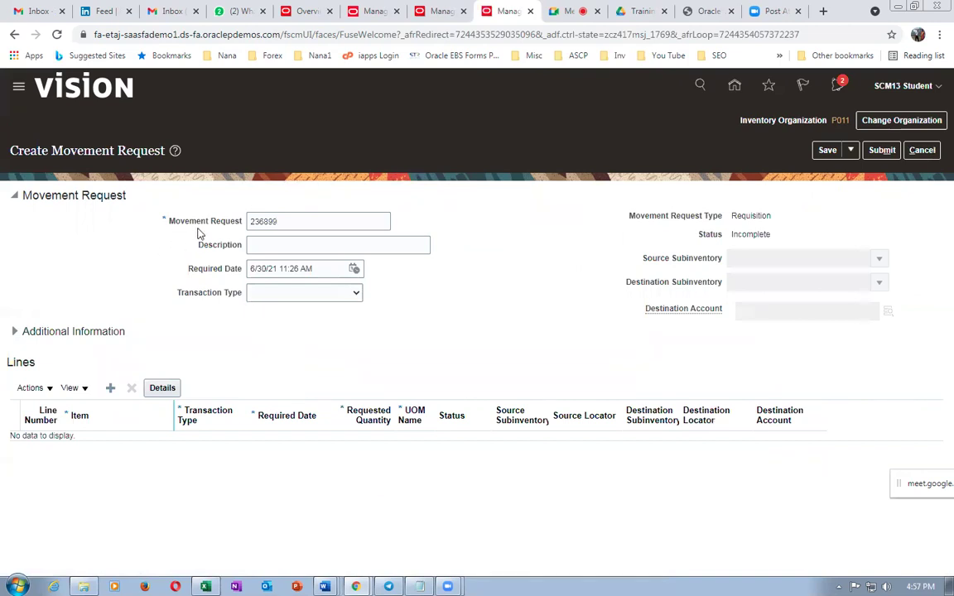
- Set both the movement request name and its description to p01_MR_1, and open the transaction type choices
{"action": "double_click", "coordinate": [302, 221]}
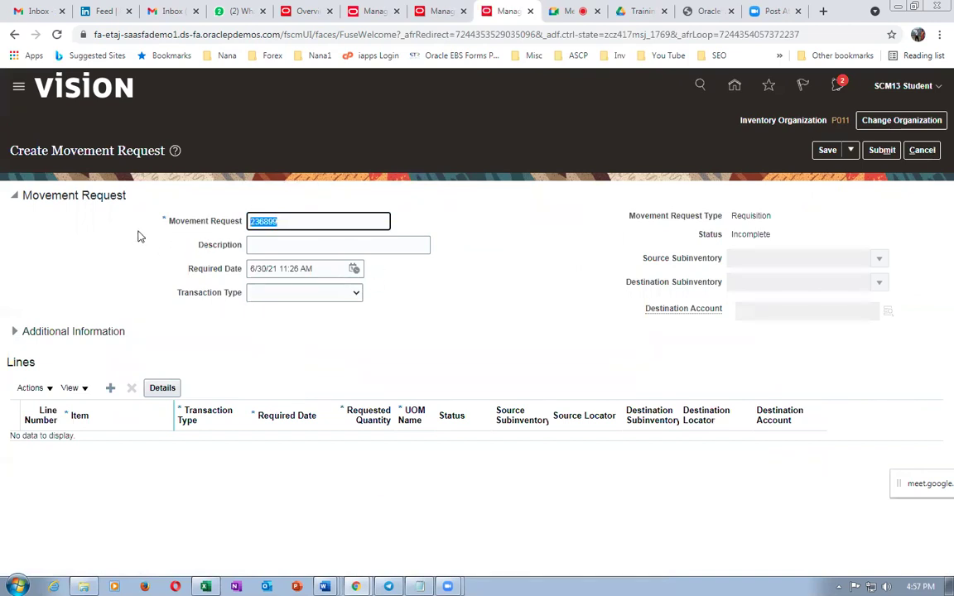
{"action": "type", "text": "p01_MR_1"}
{"action": "key", "text": "Tab"}
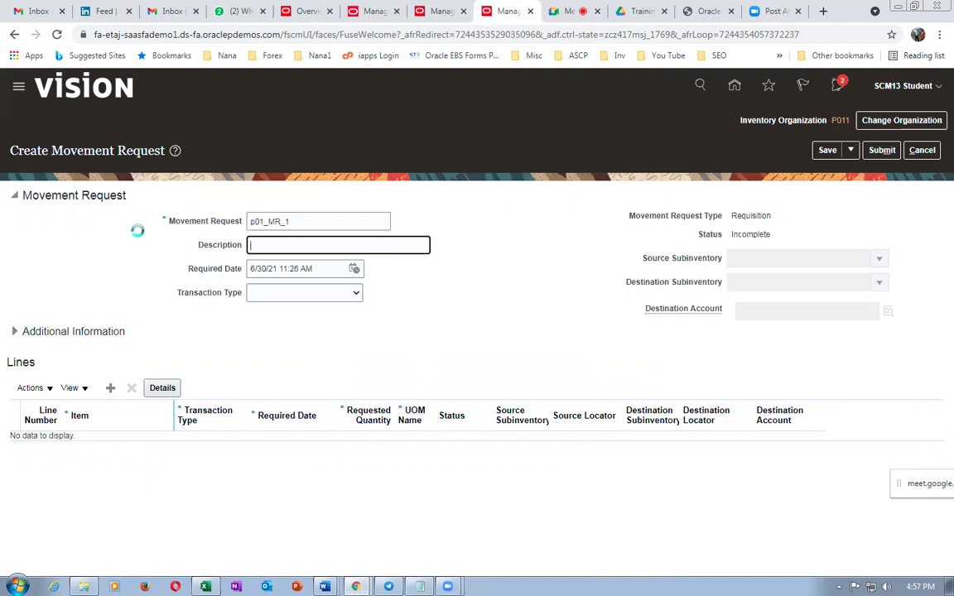
{"action": "left_click_drag", "start_coordinate": [335, 224], "coordinate": [235, 234]}
{"action": "key", "text": "ctrl+c"}
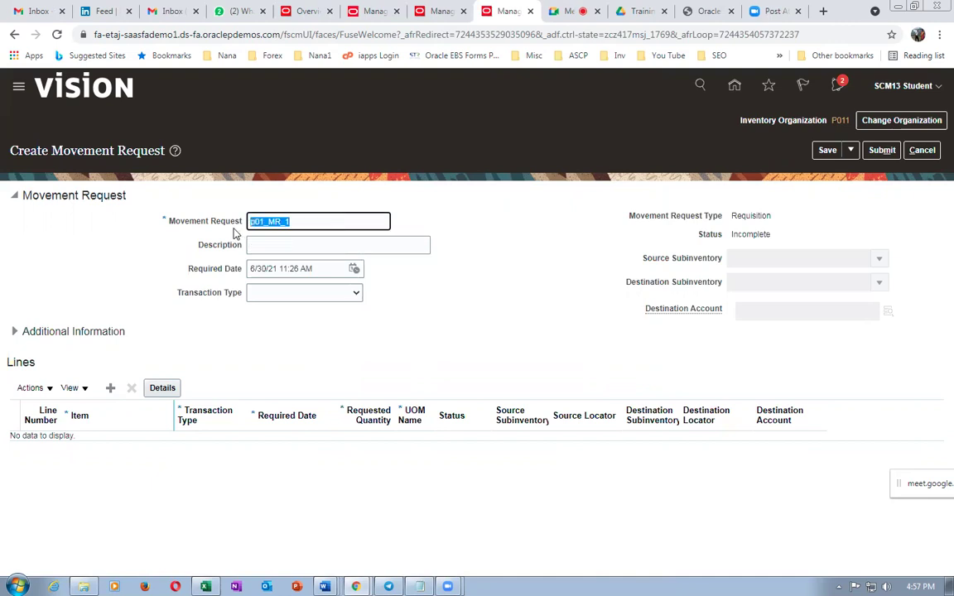
{"action": "left_click", "coordinate": [295, 248]}
{"action": "key", "text": "ctrl+v"}
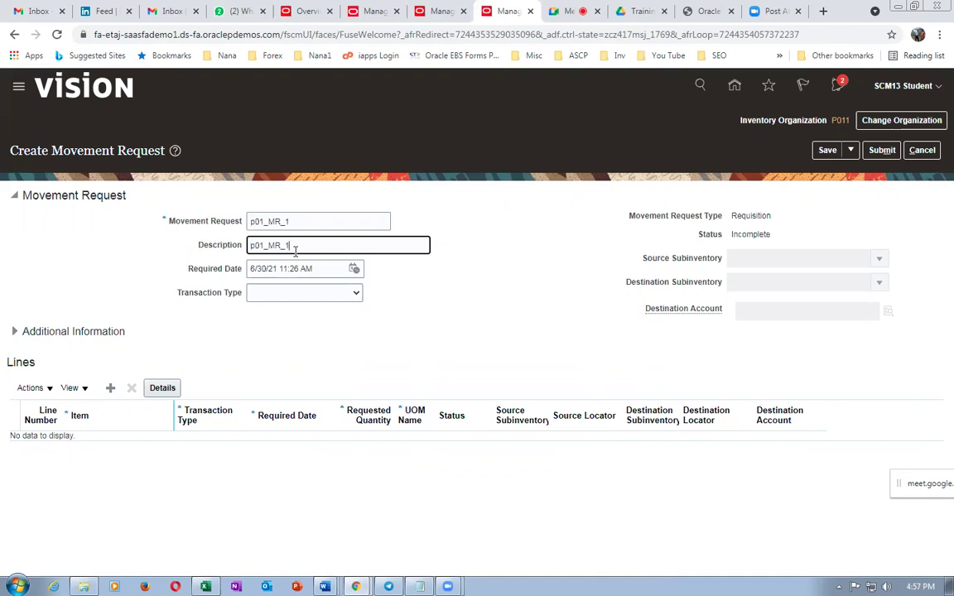
{"action": "left_click", "coordinate": [283, 296]}
{"action": "left_click", "coordinate": [286, 298]}
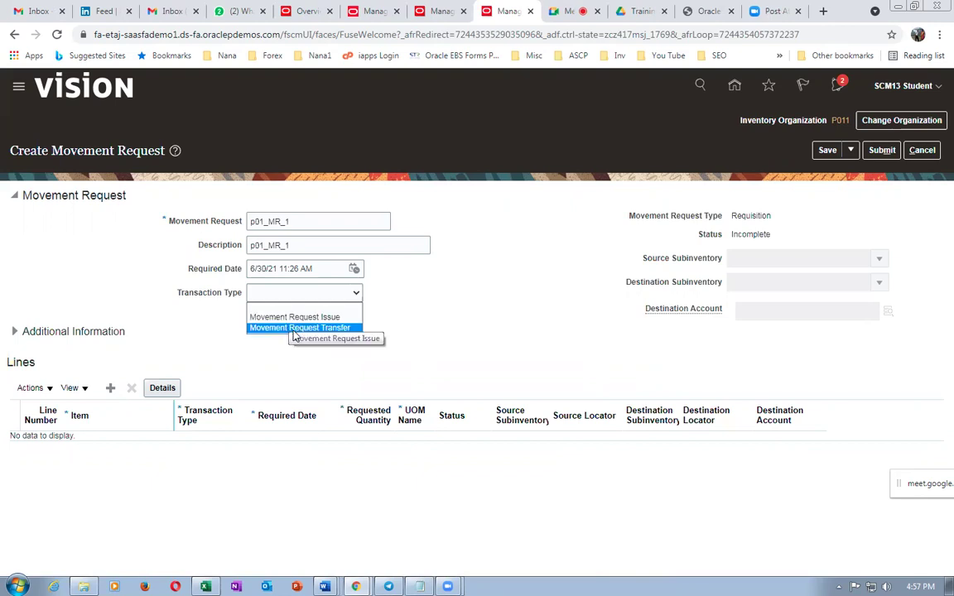
- Switch to the Movement Requests document in Word and examine the staging activities listed in the Staging Area box
{"action": "key", "text": "alt+Tab"}
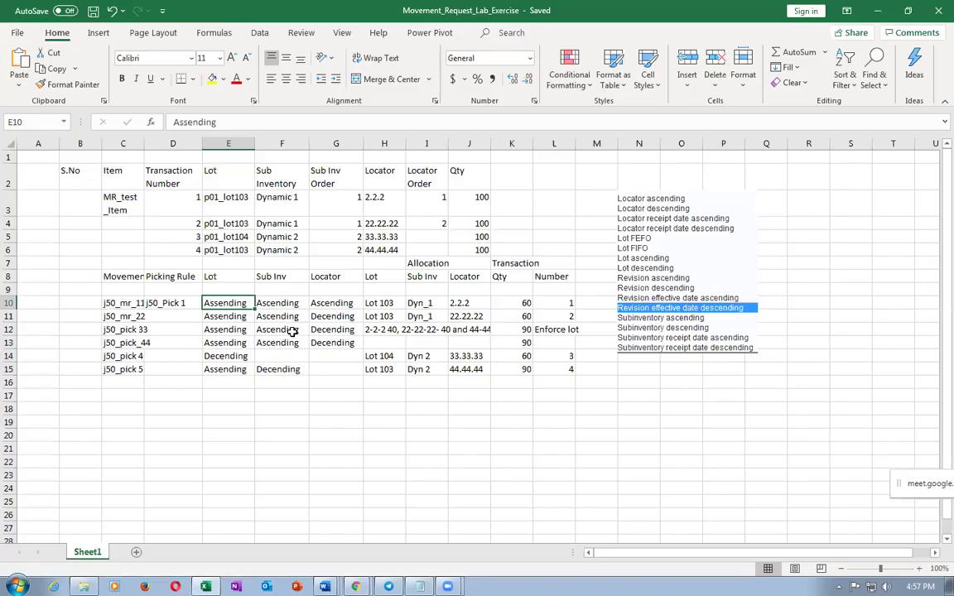
{"action": "key", "text": "alt+Tab"}
{"action": "left_click", "coordinate": [324, 586]}
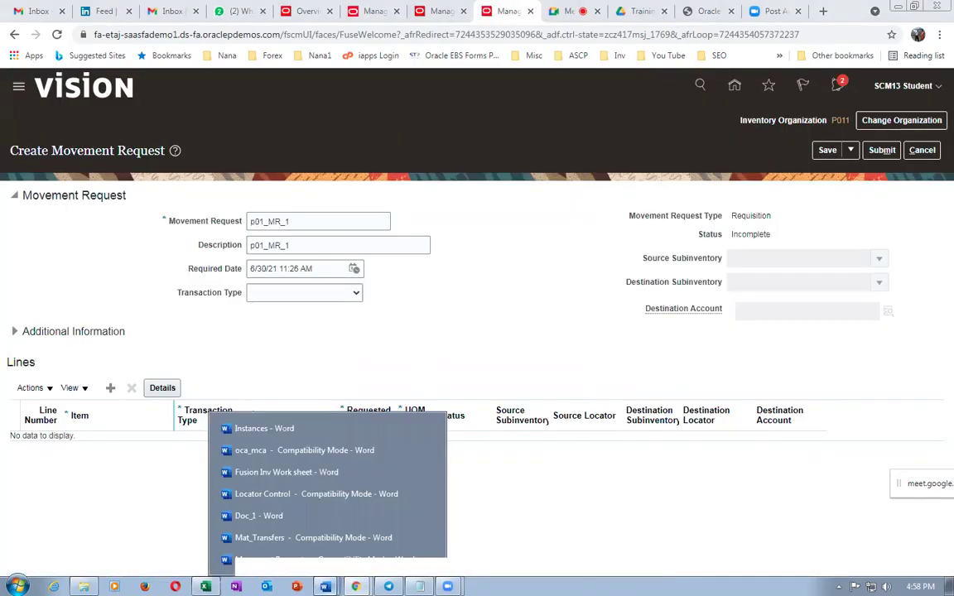
{"action": "left_click", "coordinate": [328, 572]}
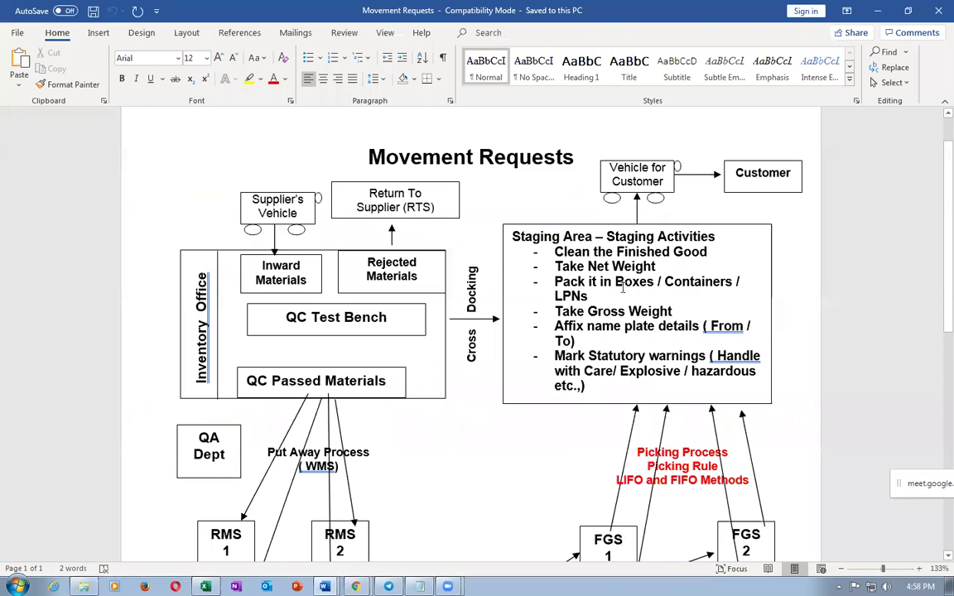
{"action": "left_click_drag", "start_coordinate": [574, 238], "coordinate": [582, 422]}
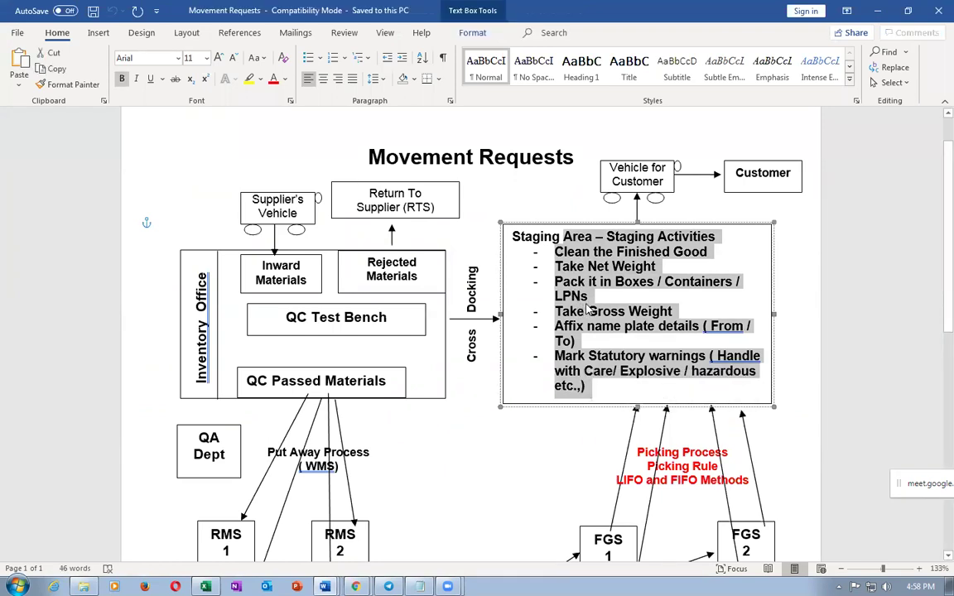
{"action": "left_click", "coordinate": [601, 297]}
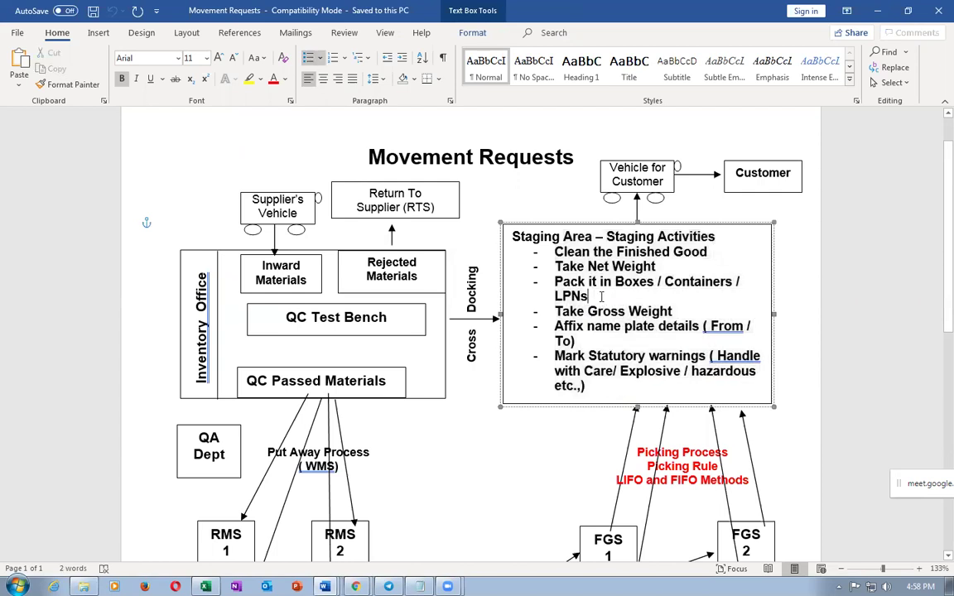
{"action": "scroll", "coordinate": [603, 298], "scroll_direction": "down", "scroll_amount": 1}
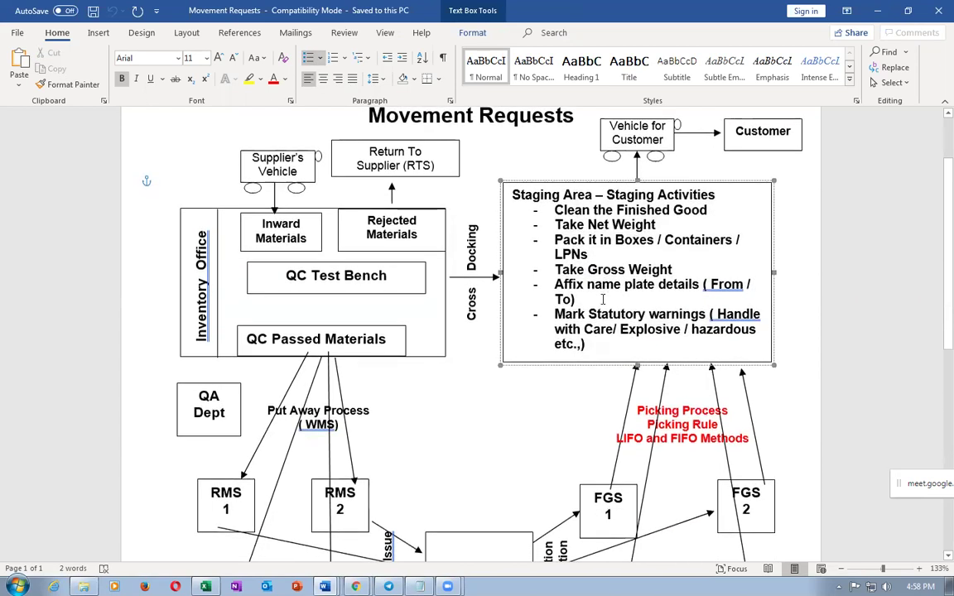
{"action": "left_click_drag", "start_coordinate": [563, 195], "coordinate": [588, 350]}
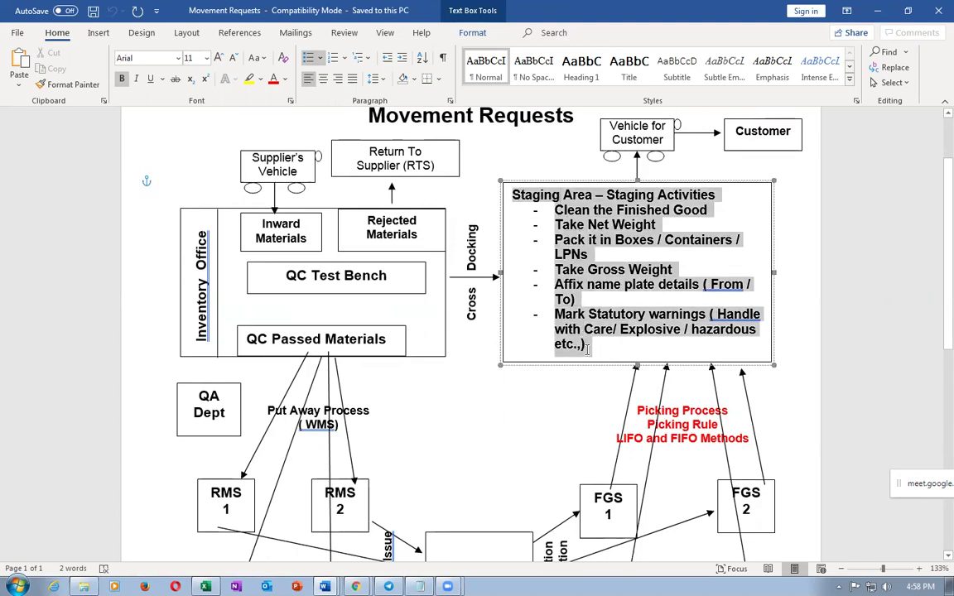
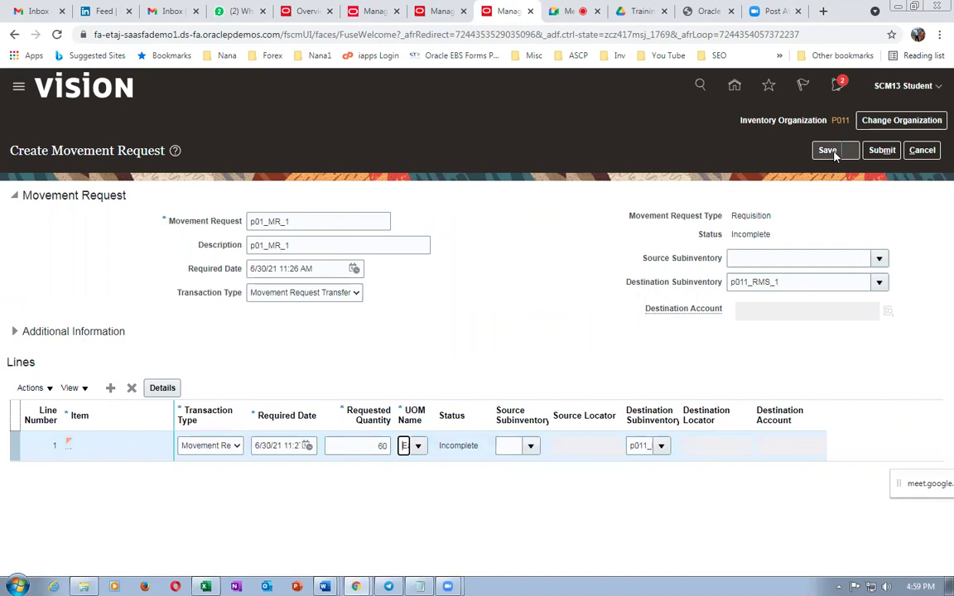
- Save and submit the movement request p01_MR_1
{"action": "left_click", "coordinate": [829, 150]}
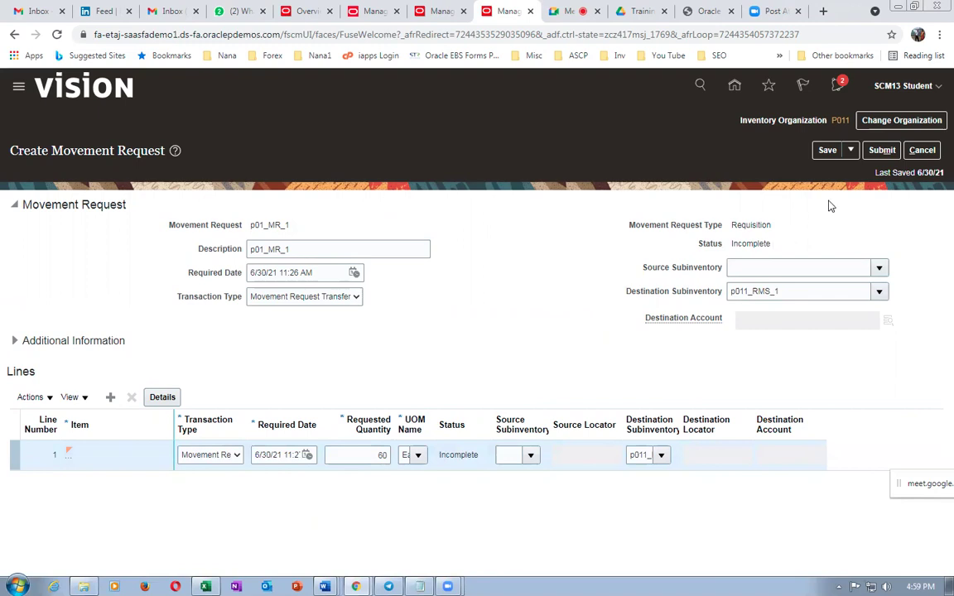
{"action": "left_click", "coordinate": [880, 150]}
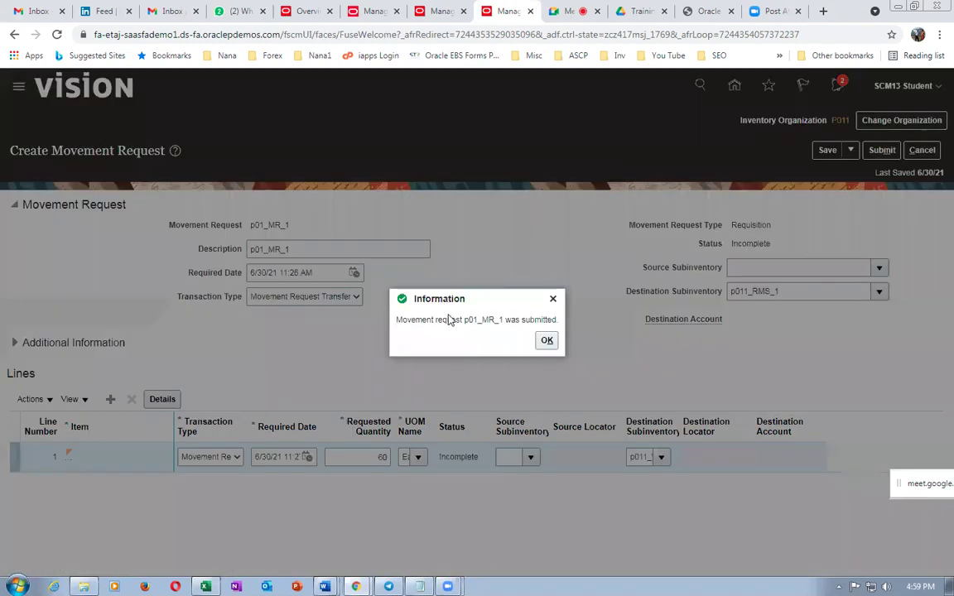
{"action": "left_click", "coordinate": [546, 341]}
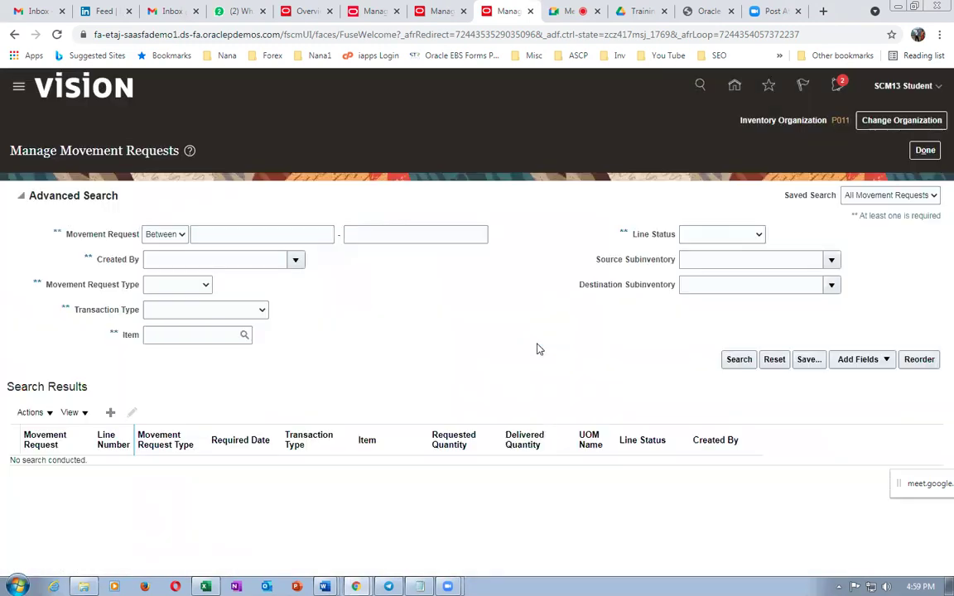
- Search the movement requests for the item p01_MR_test_item
{"action": "left_click", "coordinate": [733, 363]}
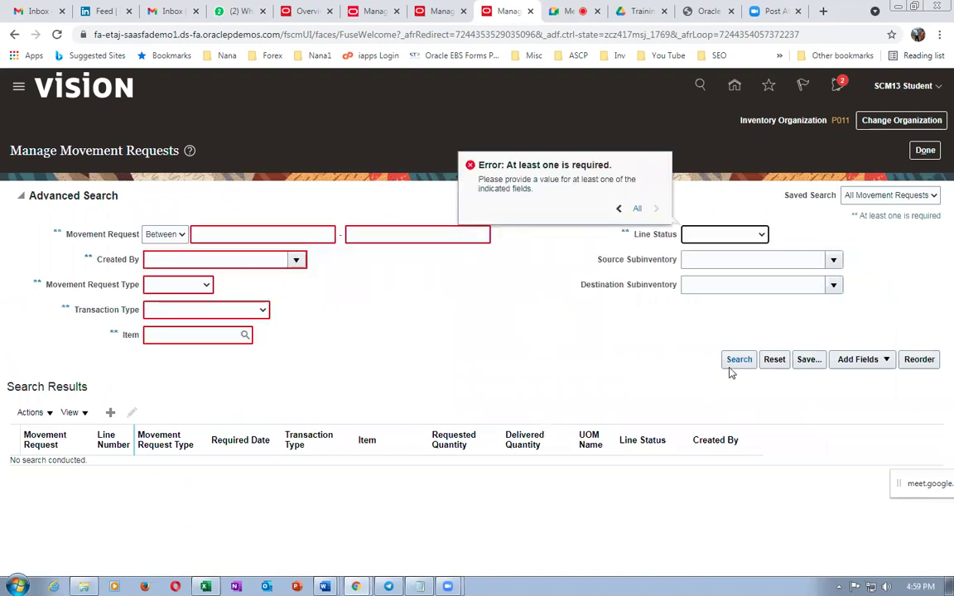
{"action": "left_click", "coordinate": [170, 336]}
{"action": "type", "text": "p01_M"}
{"action": "type", "text": "I"}
{"action": "type", "text": "_test_item"}
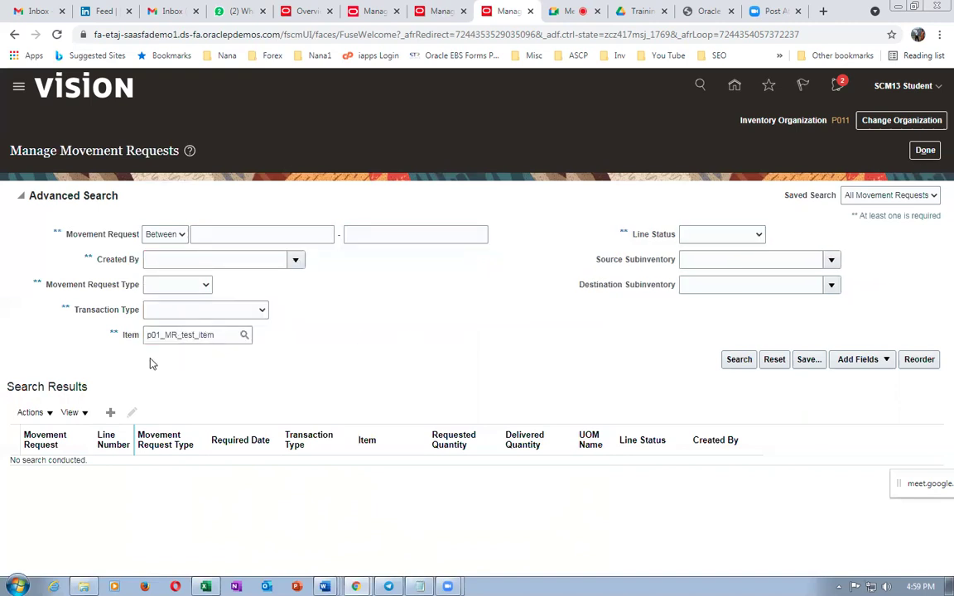
{"action": "left_click", "coordinate": [743, 363]}
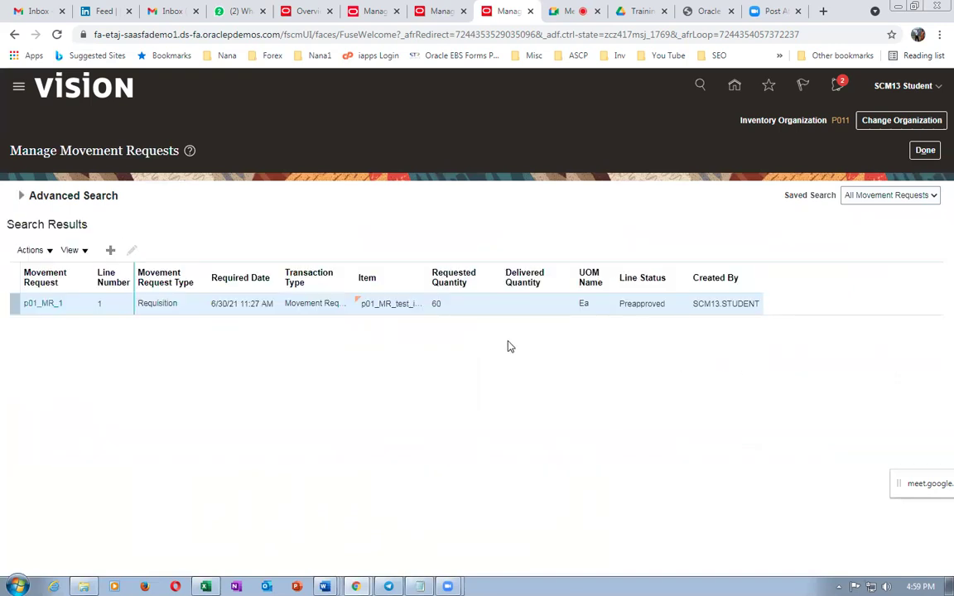
- Duplicate the Manage Movement Requests browser tab and show the Tools apps on the copy's home page
{"action": "right_click", "coordinate": [508, 15]}
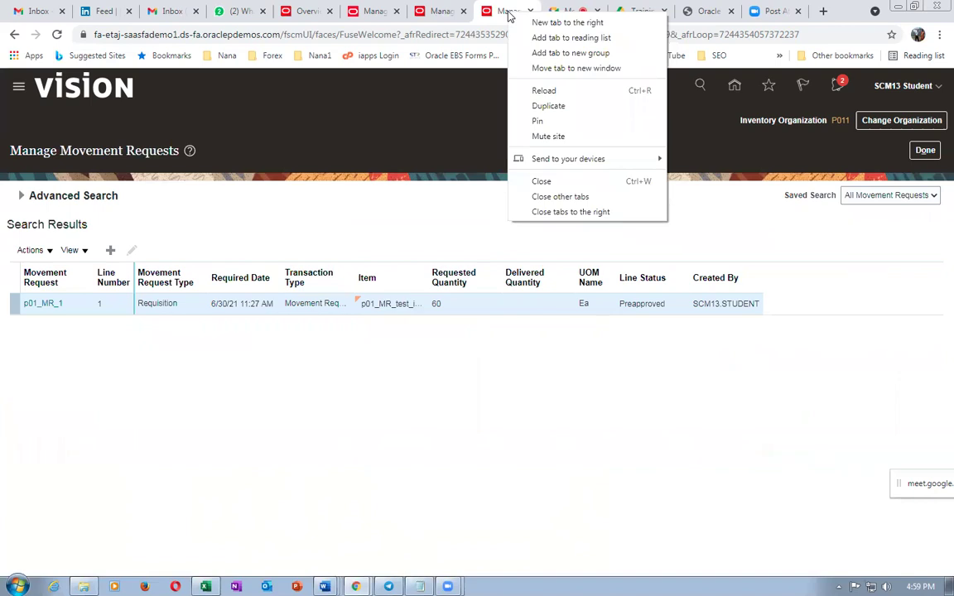
{"action": "left_click", "coordinate": [543, 106]}
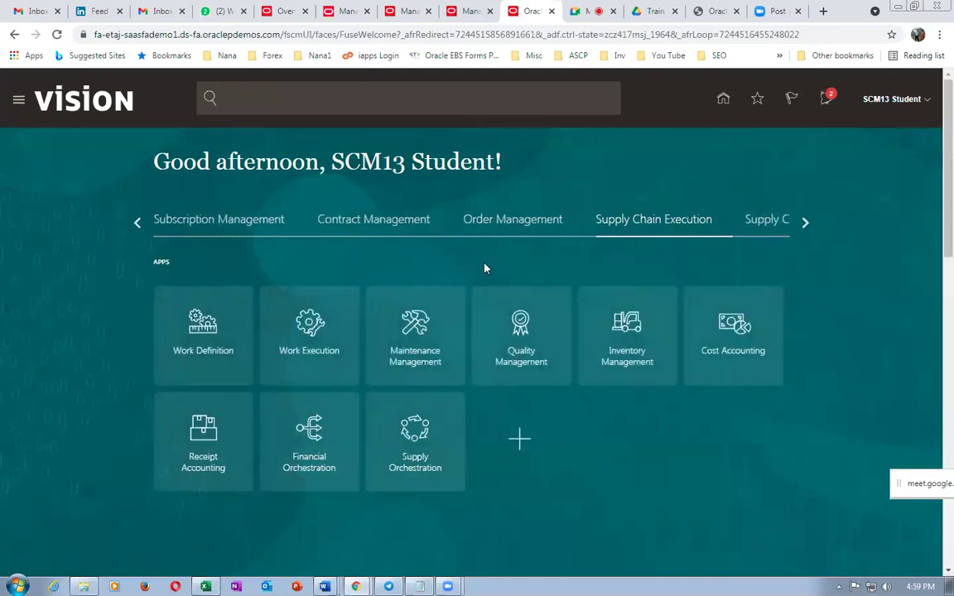
{"action": "left_click", "coordinate": [805, 224]}
{"action": "left_click", "coordinate": [613, 224]}
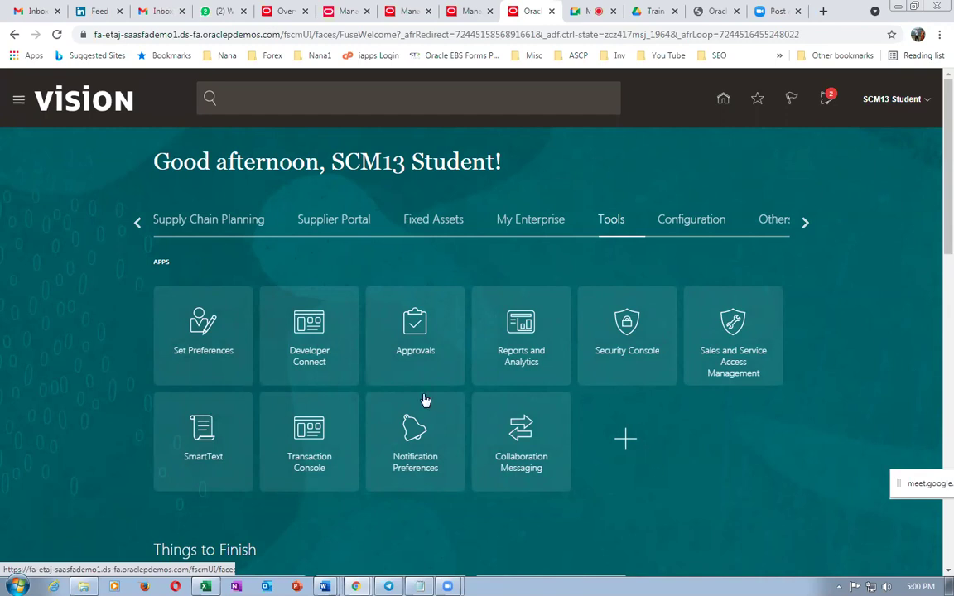
- Add Scheduled Processes to the Tools apps shown on the home page and save the app selection
{"action": "left_click", "coordinate": [627, 440]}
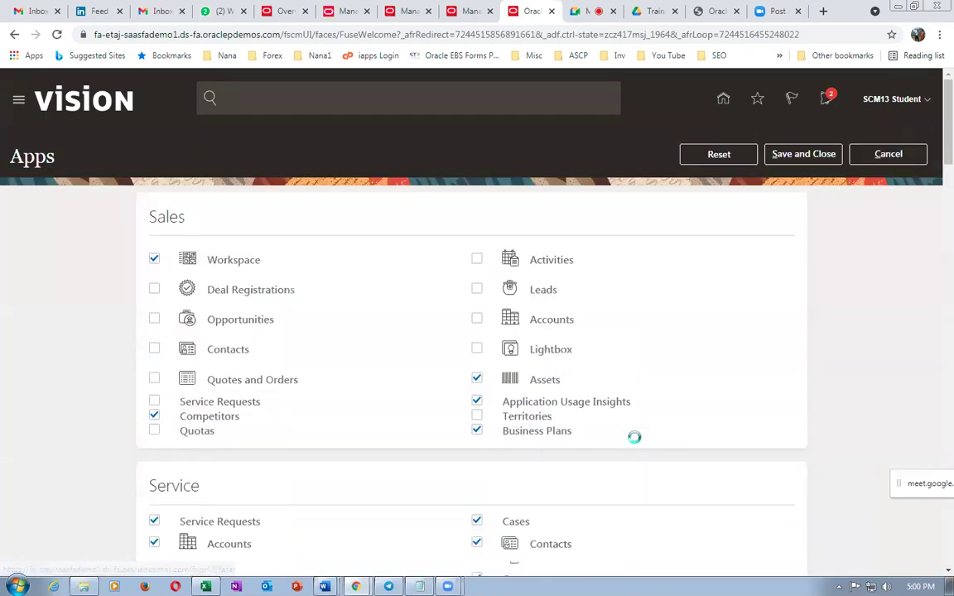
{"action": "scroll", "coordinate": [502, 362], "scroll_direction": "down", "scroll_amount": 2}
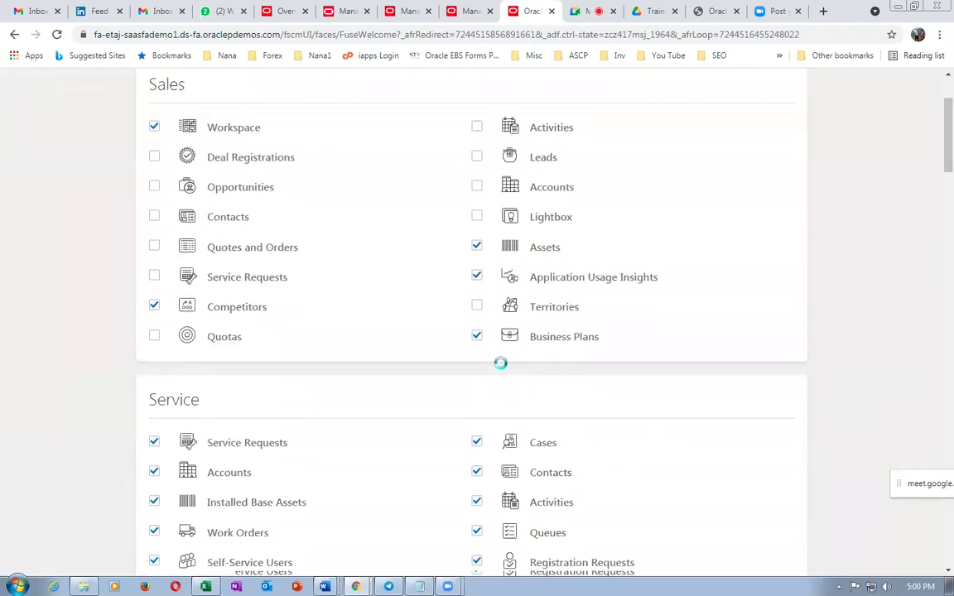
{"action": "scroll", "coordinate": [501, 362], "scroll_direction": "down", "scroll_amount": 10}
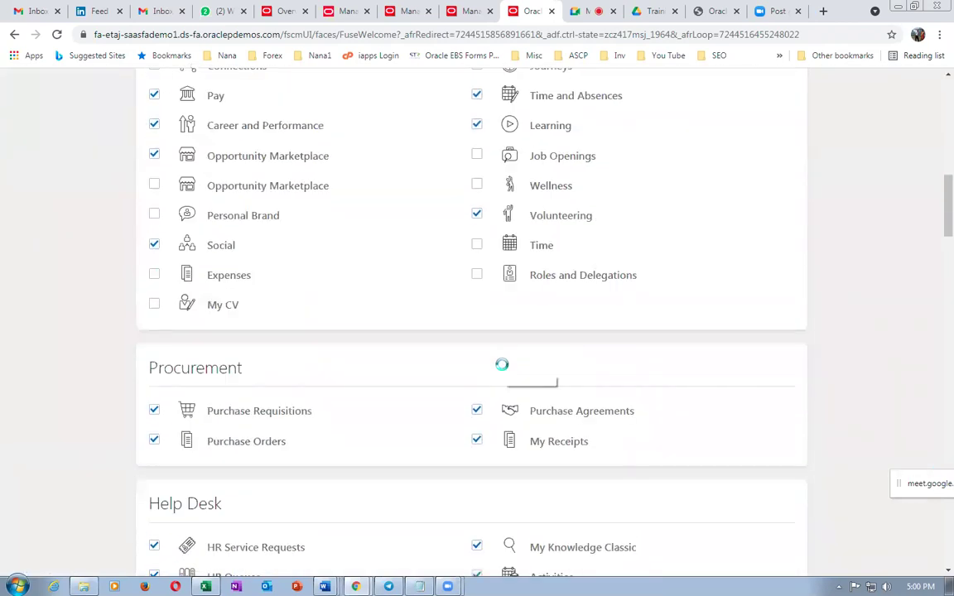
{"action": "scroll", "coordinate": [502, 365], "scroll_direction": "down", "scroll_amount": 4}
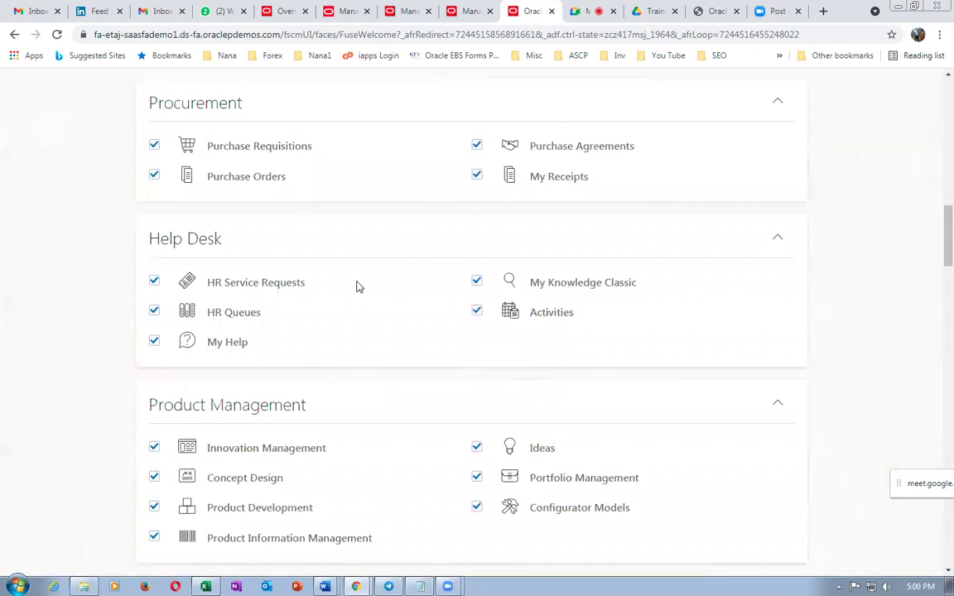
{"action": "scroll", "coordinate": [321, 337], "scroll_direction": "down", "scroll_amount": 13}
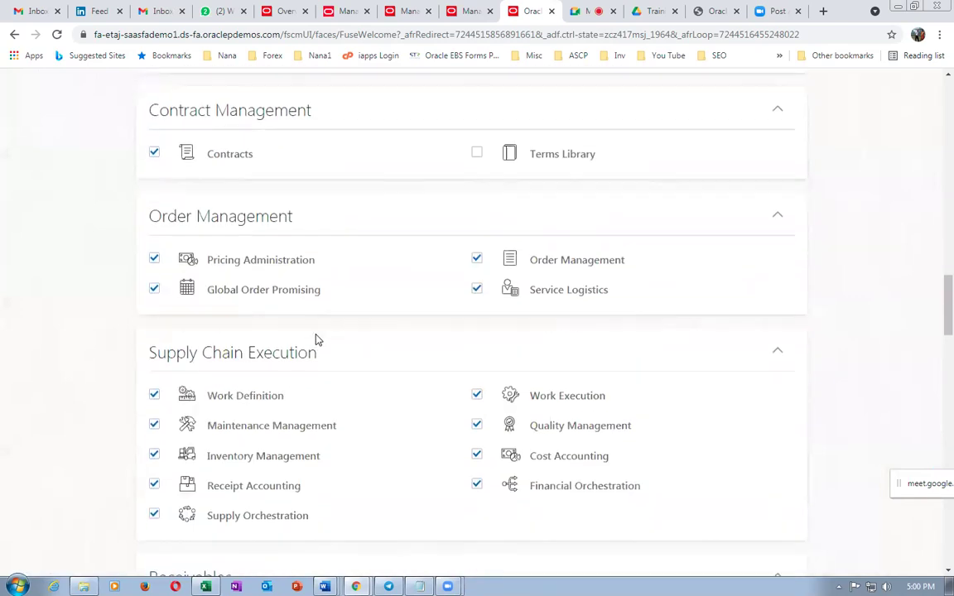
{"action": "scroll", "coordinate": [315, 341], "scroll_direction": "down", "scroll_amount": 13}
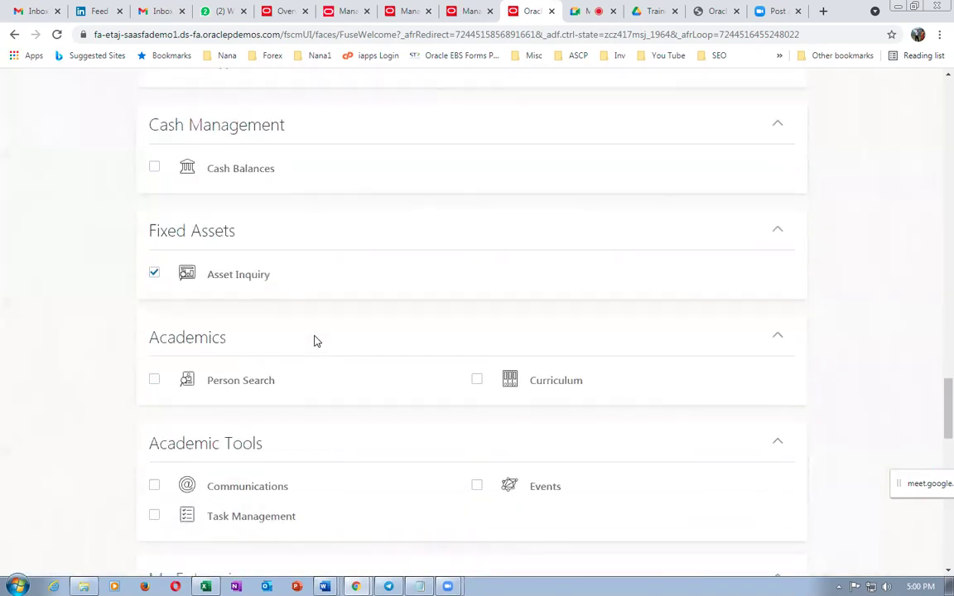
{"action": "scroll", "coordinate": [315, 341], "scroll_direction": "down", "scroll_amount": 5}
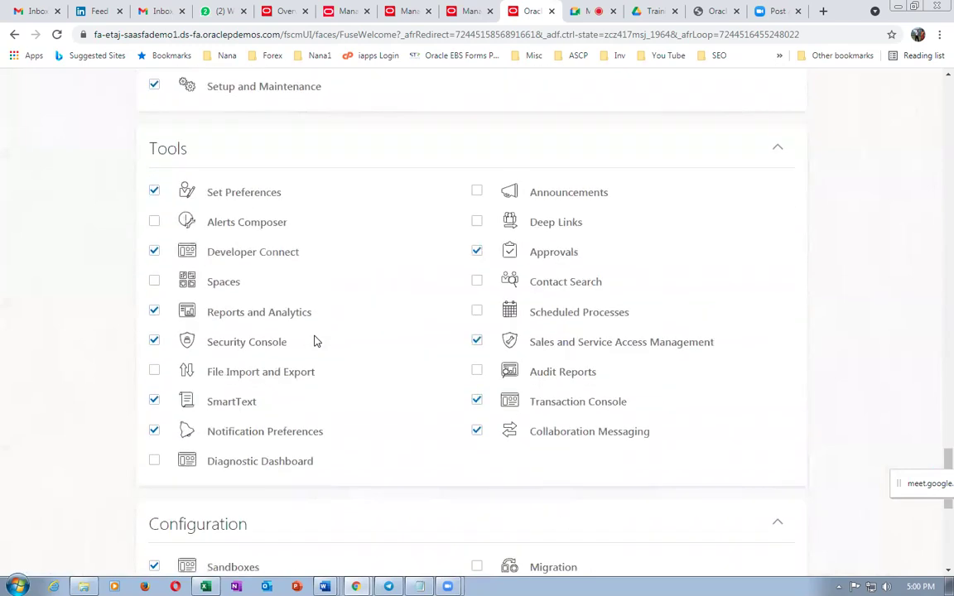
{"action": "scroll", "coordinate": [314, 341], "scroll_direction": "down", "scroll_amount": 5}
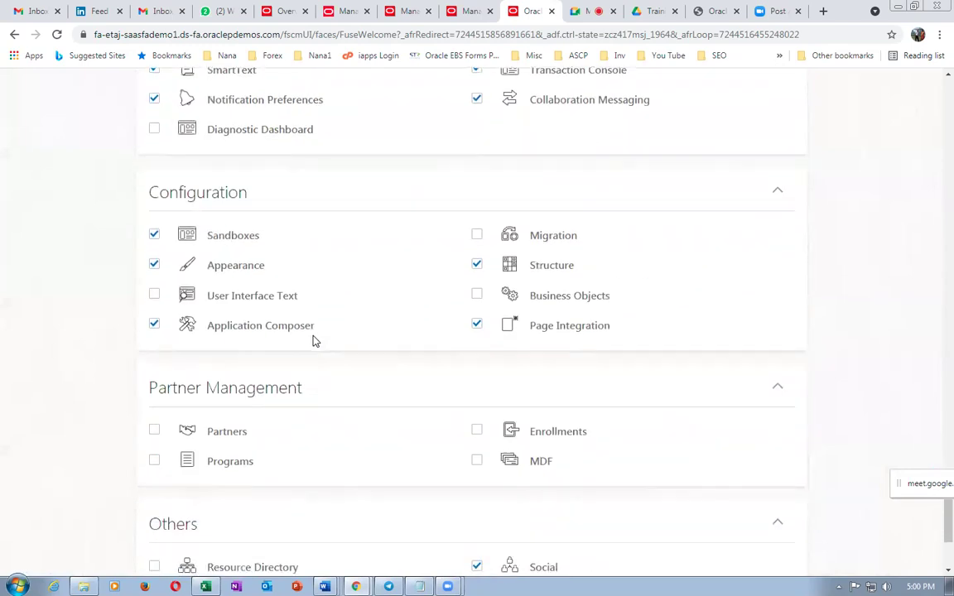
{"action": "scroll", "coordinate": [313, 341], "scroll_direction": "down", "scroll_amount": 2}
{"action": "scroll", "coordinate": [309, 283], "scroll_direction": "up", "scroll_amount": 3}
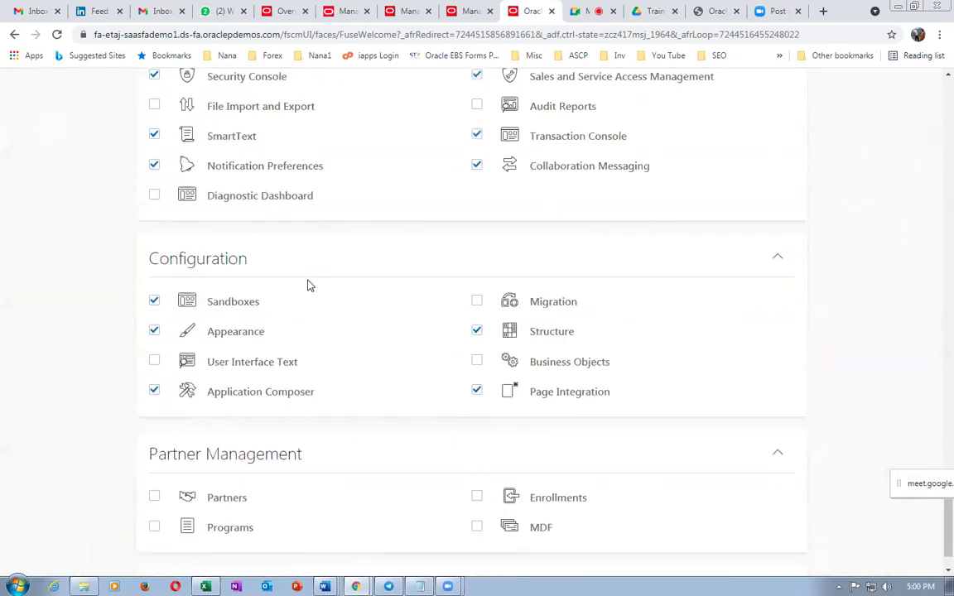
{"action": "scroll", "coordinate": [289, 296], "scroll_direction": "up", "scroll_amount": 5}
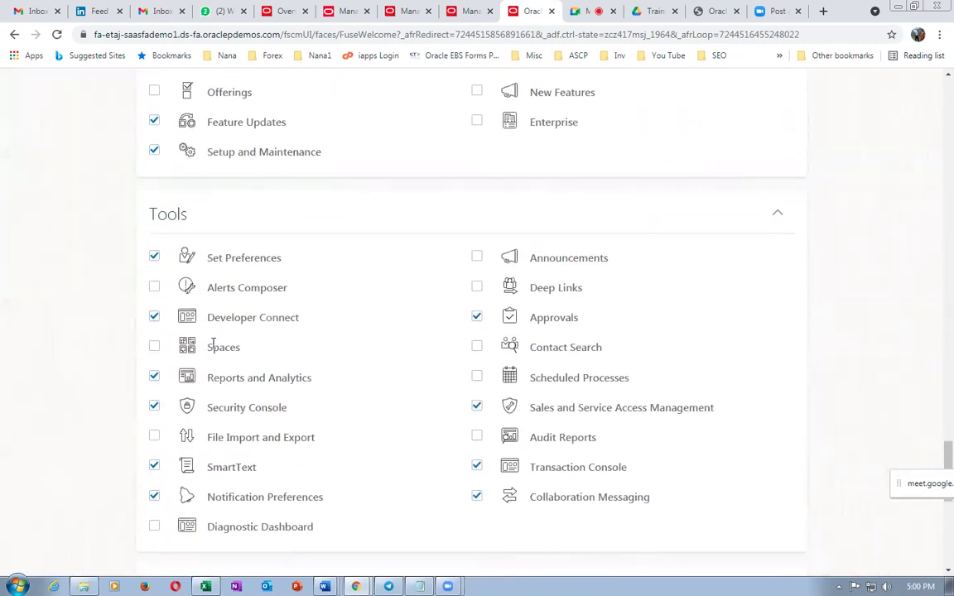
{"action": "left_click", "coordinate": [477, 378]}
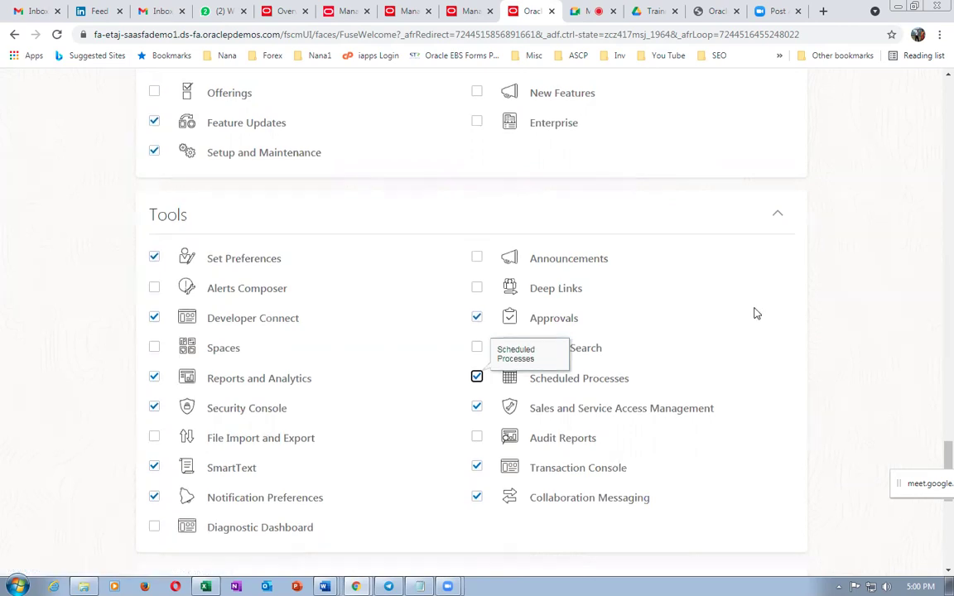
{"action": "scroll", "coordinate": [755, 308], "scroll_direction": "up", "scroll_amount": 10}
{"action": "scroll", "coordinate": [757, 312], "scroll_direction": "up", "scroll_amount": 20}
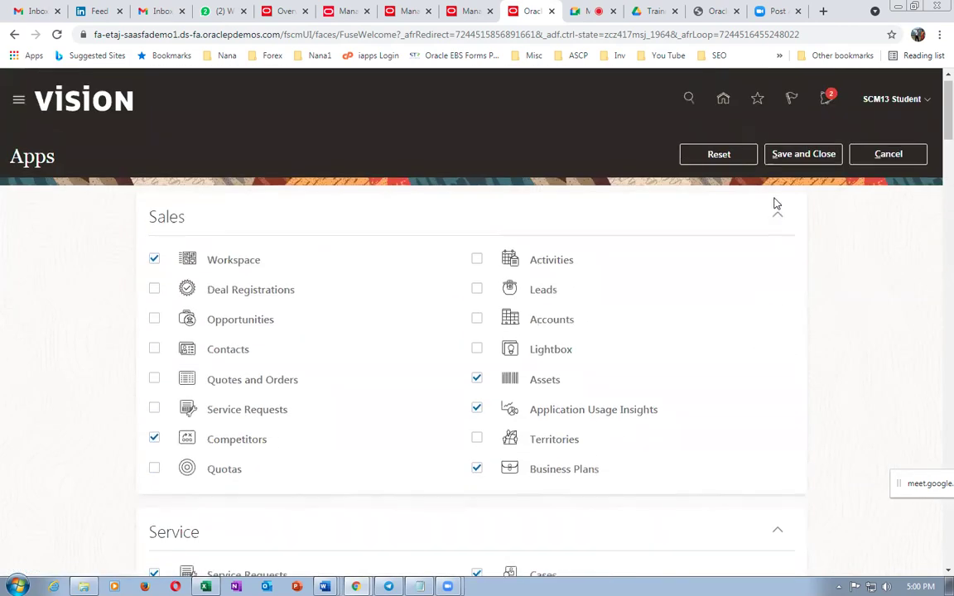
{"action": "left_click", "coordinate": [783, 155]}
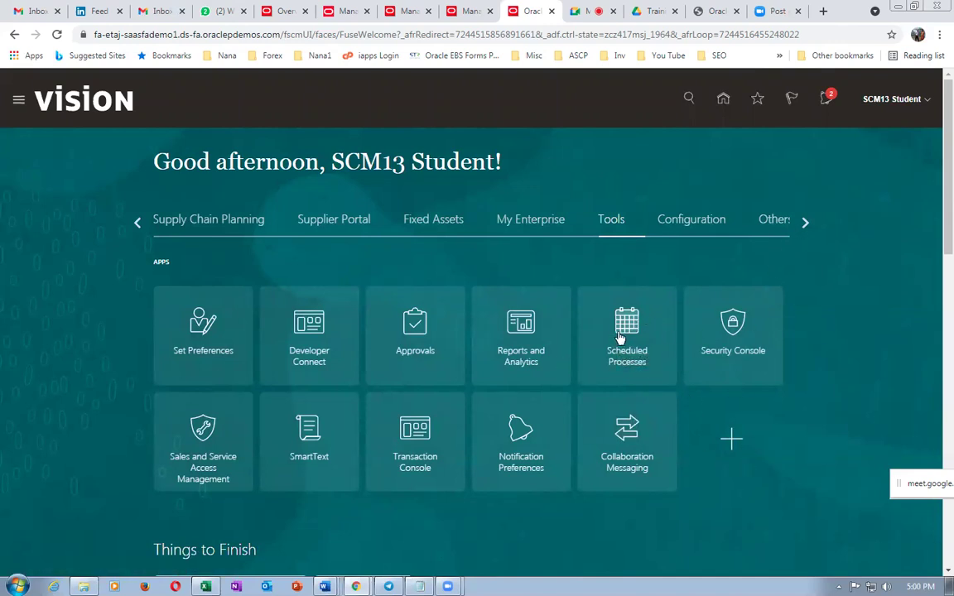
- Open Scheduled Processes and start scheduling a new Print Movement Request Pick Slip Report job
{"action": "left_click", "coordinate": [656, 345]}
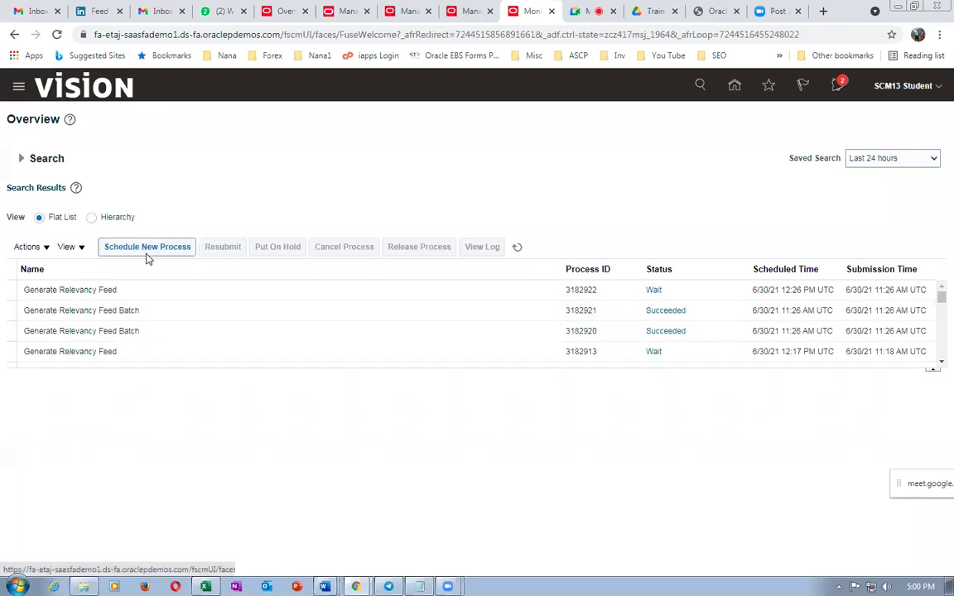
{"action": "left_click", "coordinate": [145, 253]}
{"action": "left_click", "coordinate": [317, 298]}
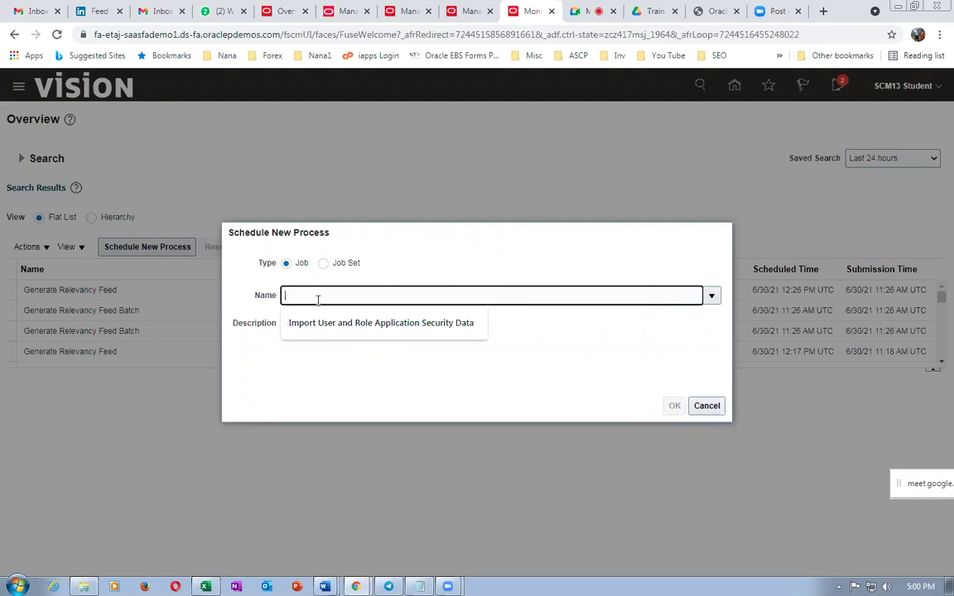
{"action": "type", "text": "print move"}
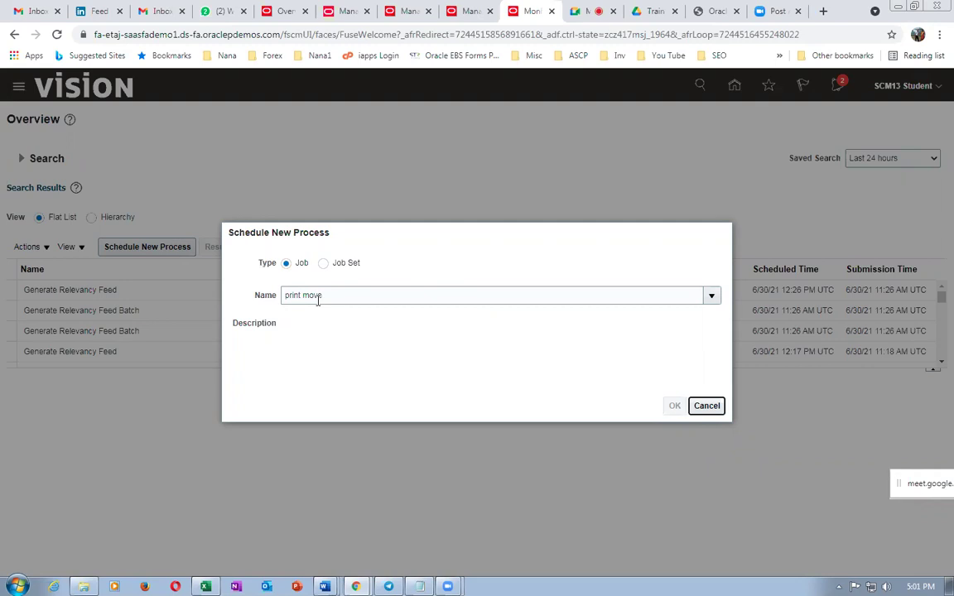
{"action": "left_click", "coordinate": [674, 405]}
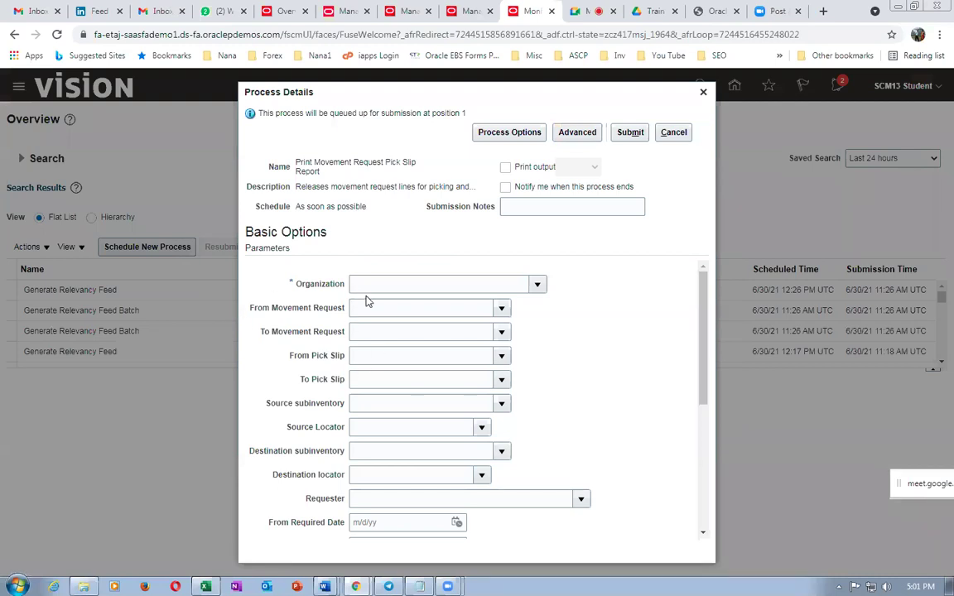
- Set the report's organization to P011 and both the from and to movement request to p01_MR_1
{"action": "left_click", "coordinate": [366, 286]}
{"action": "type", "text": "P011"}
{"action": "key", "text": "Tab"}
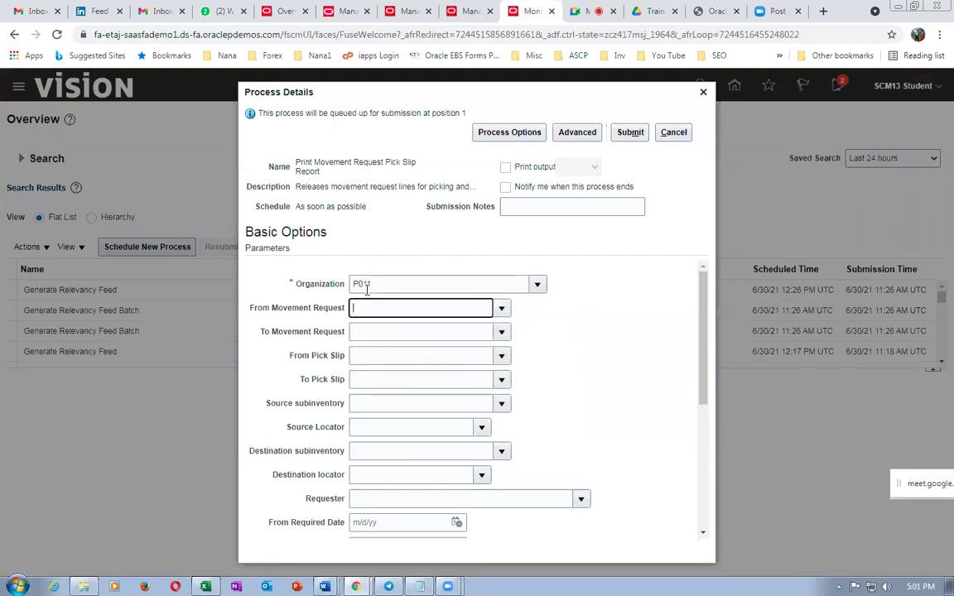
{"action": "type", "text": "p"}
{"action": "left_click", "coordinate": [371, 327]}
{"action": "left_click", "coordinate": [372, 333]}
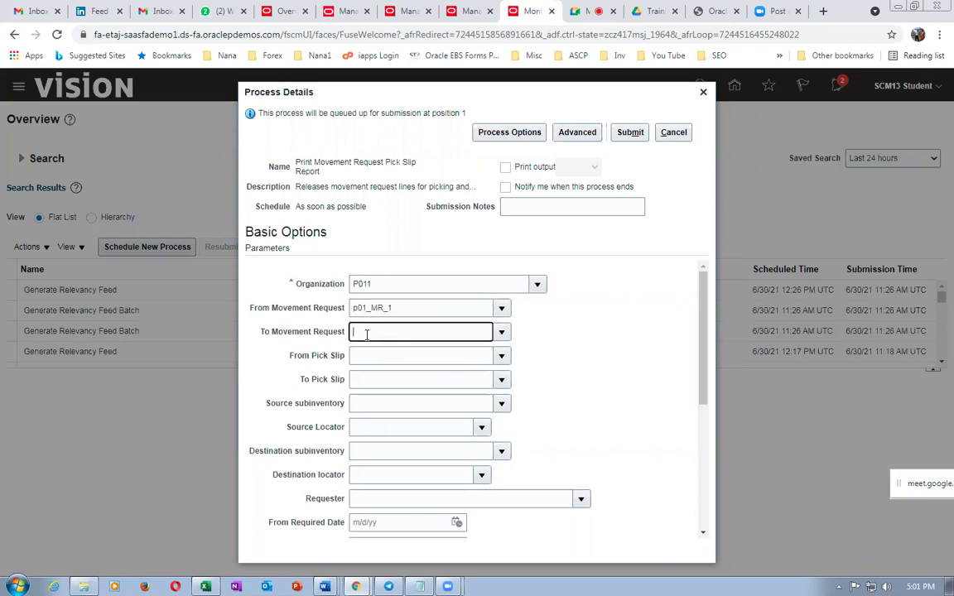
{"action": "type", "text": "p"}
{"action": "key", "text": "Tab"}
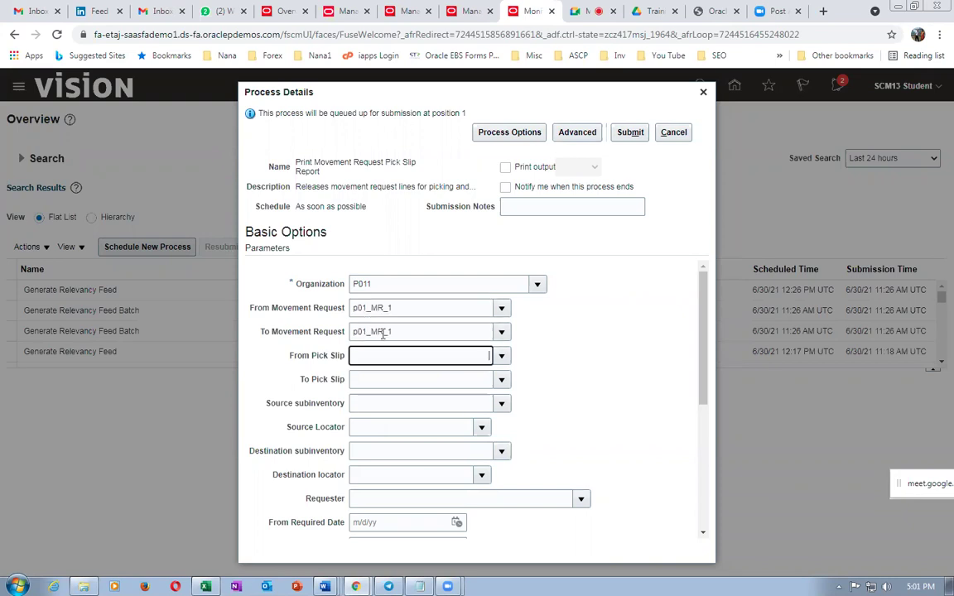
- Set Release Approved Lines to Yes and submit the pick slip report process
{"action": "scroll", "coordinate": [383, 348], "scroll_direction": "down", "scroll_amount": 5}
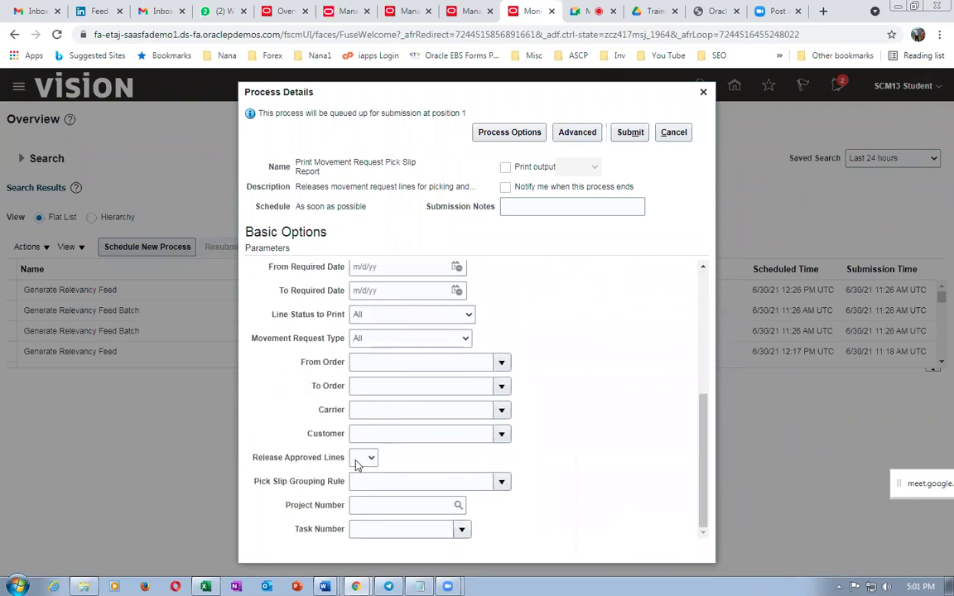
{"action": "left_click", "coordinate": [363, 458]}
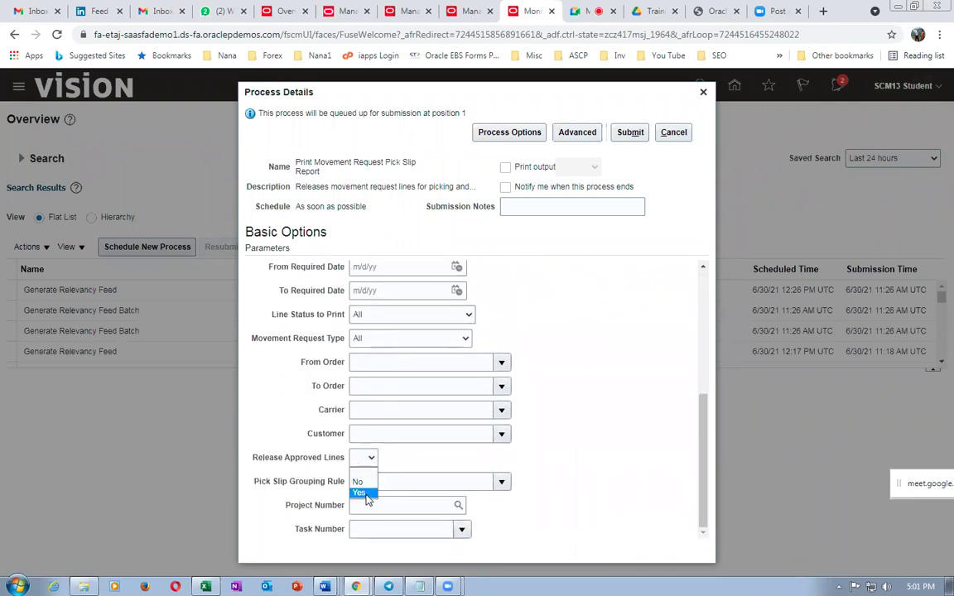
{"action": "left_click", "coordinate": [367, 495]}
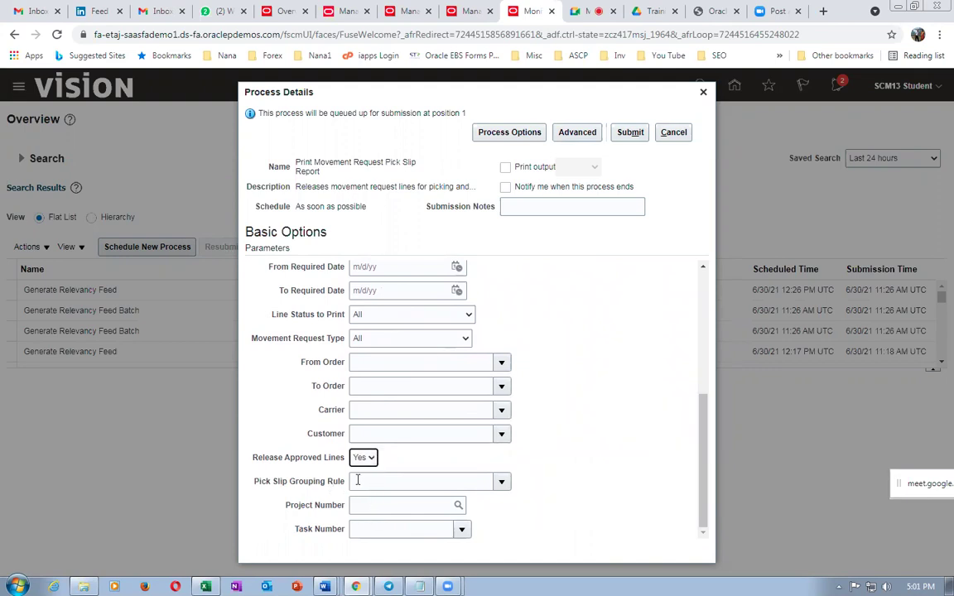
{"action": "key", "text": "alt+Tab"}
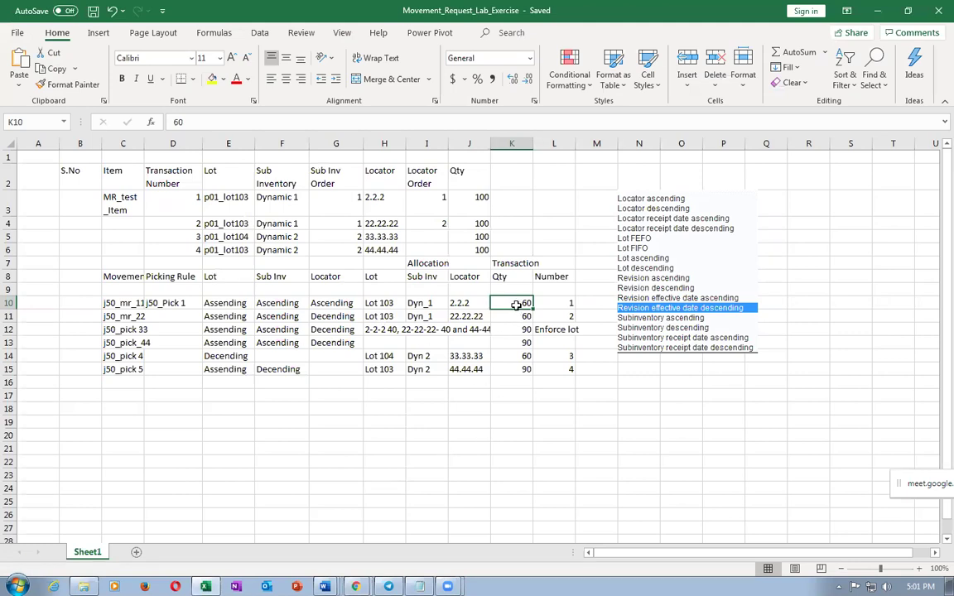
{"action": "key", "text": "alt+Tab"}
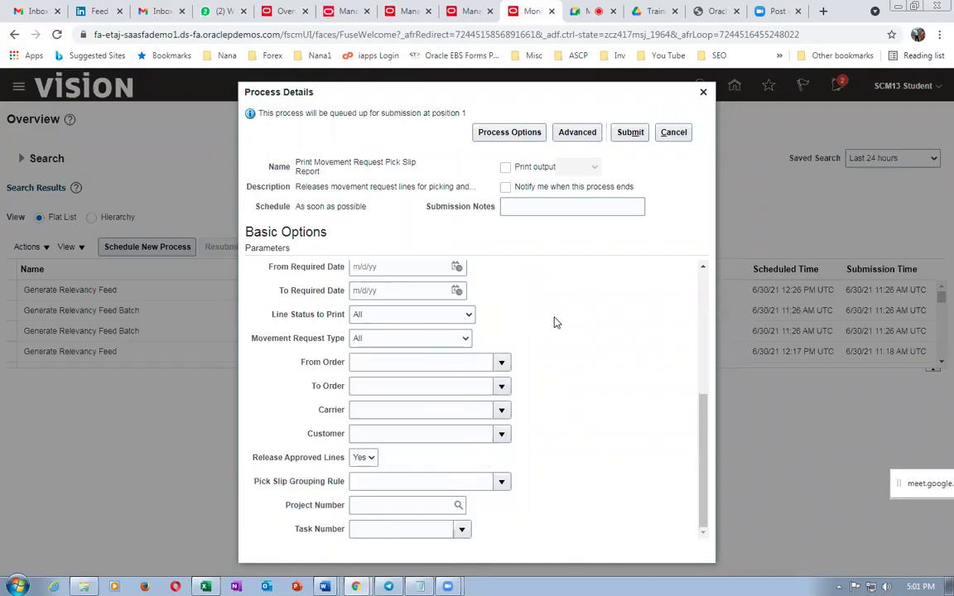
{"action": "left_click", "coordinate": [630, 132]}
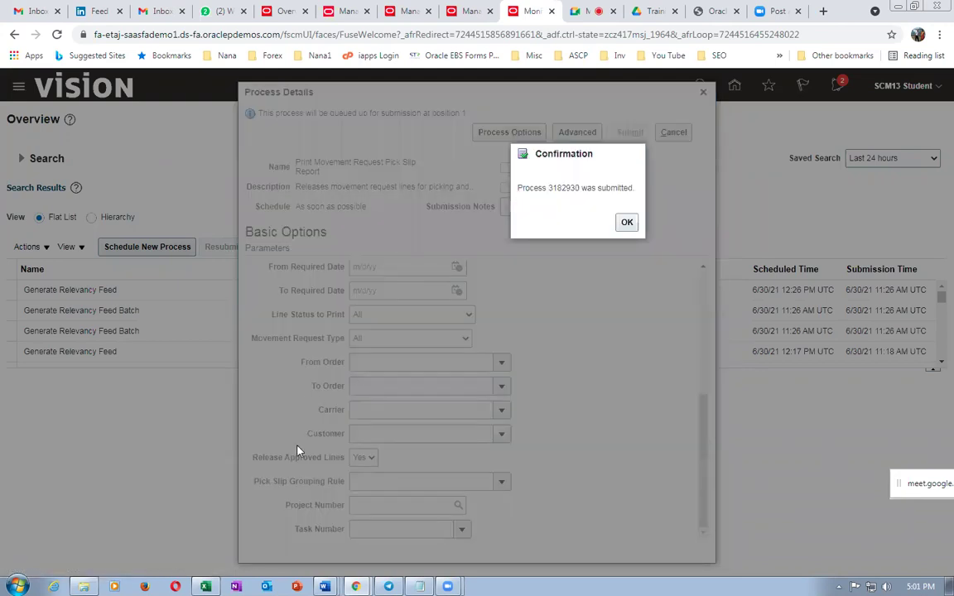
{"action": "left_click", "coordinate": [627, 223]}
- Refresh the process list to check the status of the Print Movement Request Pick Slip Report
{"action": "left_click", "coordinate": [517, 247]}
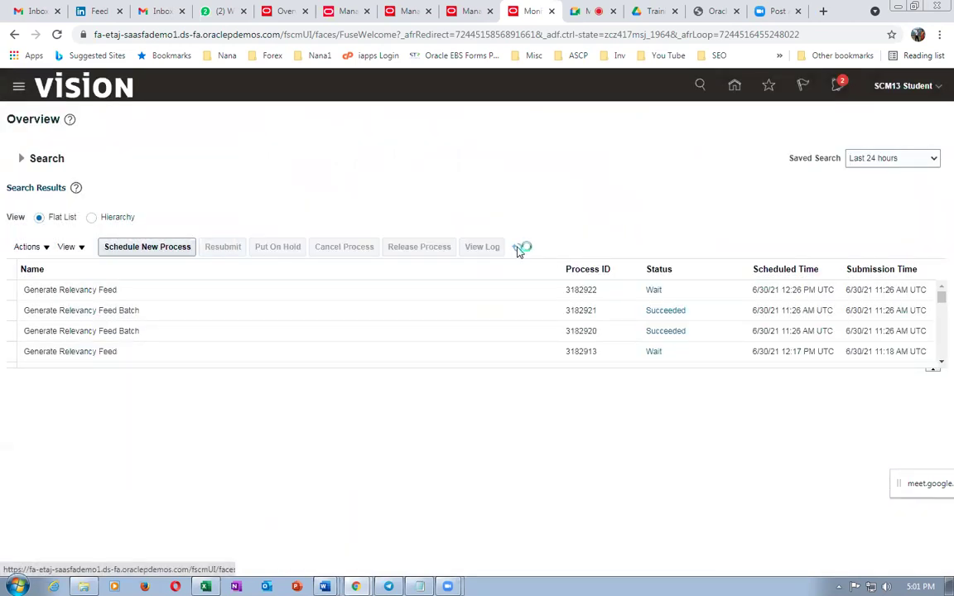
{"action": "left_click", "coordinate": [518, 248]}
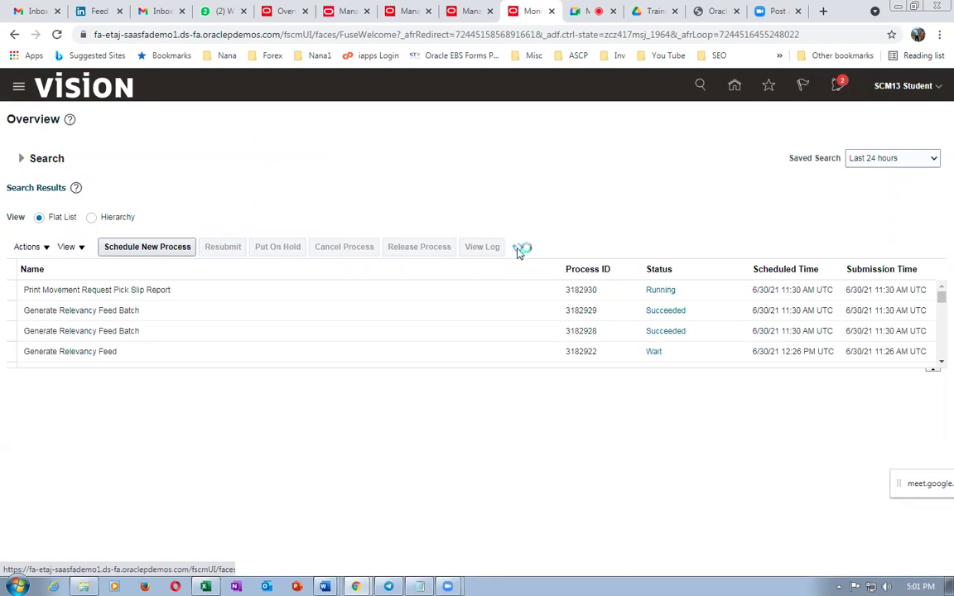
{"action": "left_click", "coordinate": [519, 250]}
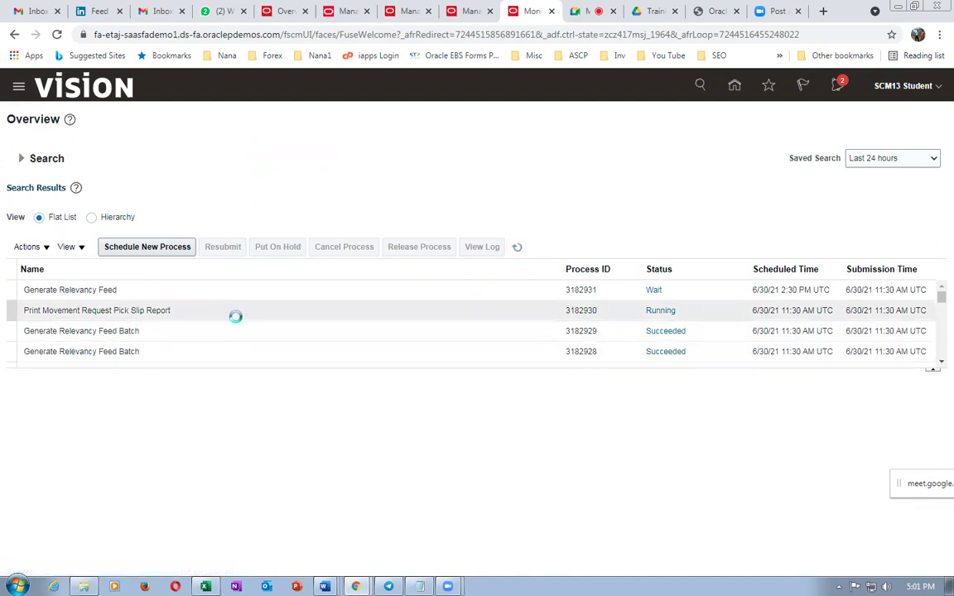
{"action": "left_click", "coordinate": [518, 251]}
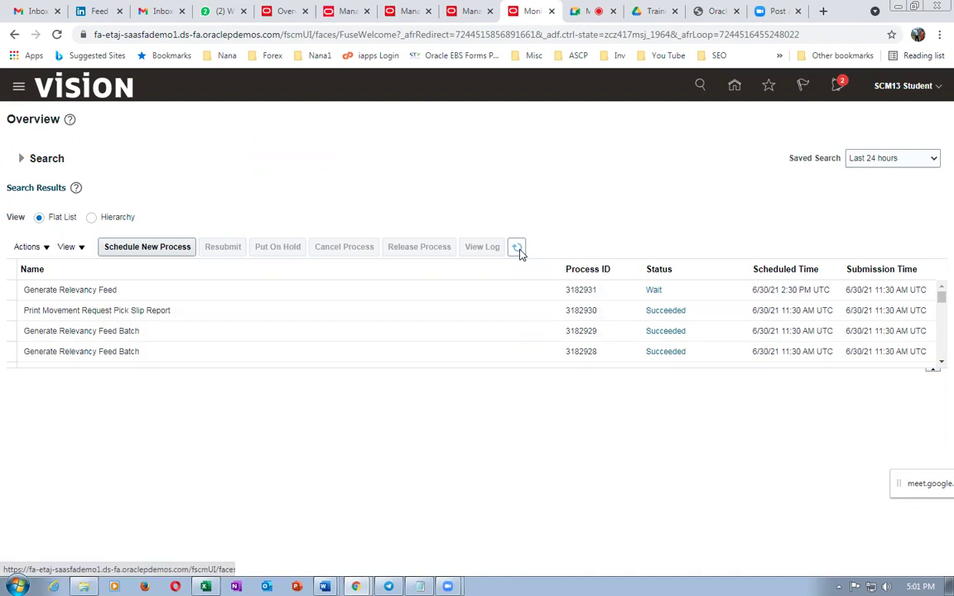
- Select the completed Print Movement Request Pick Slip Report process and republish its output
{"action": "left_click", "coordinate": [300, 310]}
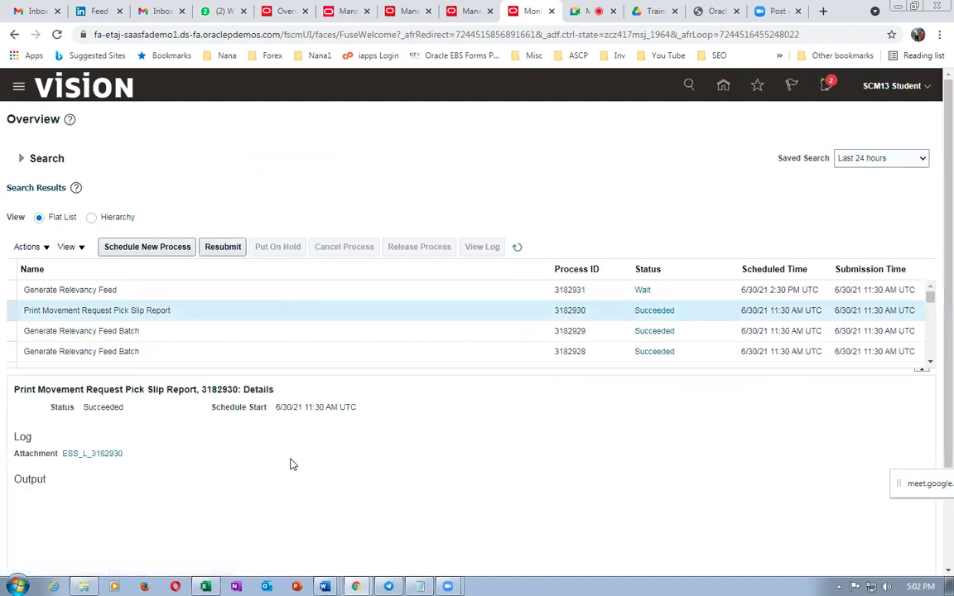
{"action": "scroll", "coordinate": [290, 465], "scroll_direction": "down", "scroll_amount": 1}
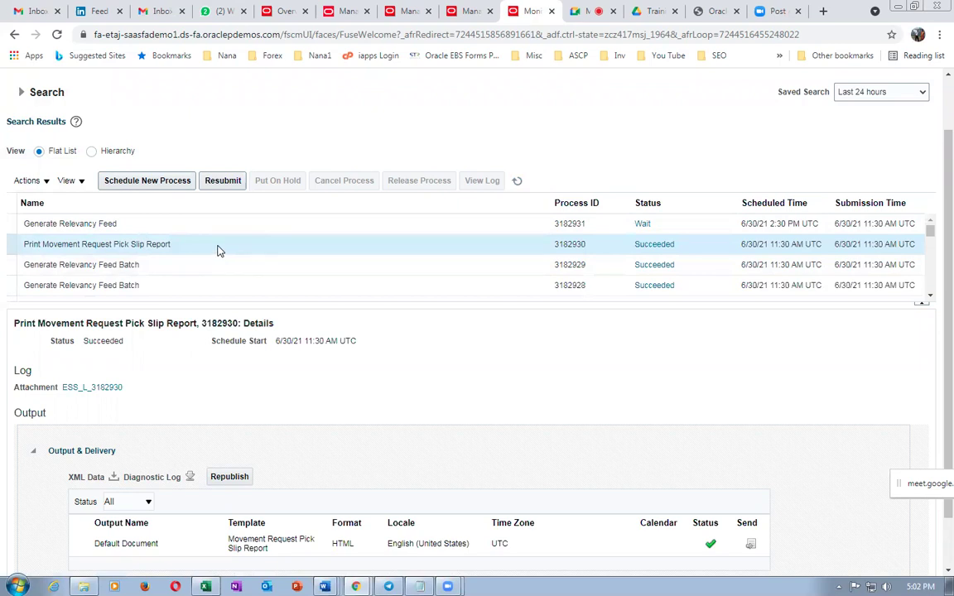
{"action": "left_click", "coordinate": [227, 478]}
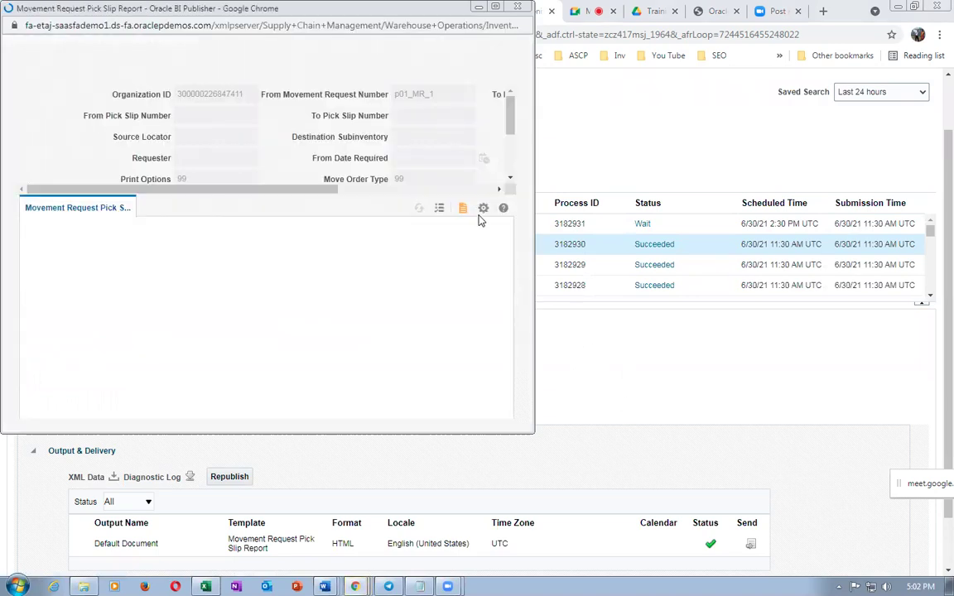
- Export the republished pick slip report as PDF and save it under the suggested name in Additional_Docs_Records_4
{"action": "left_click", "coordinate": [484, 212]}
{"action": "mouse_move", "coordinate": [482, 227]}
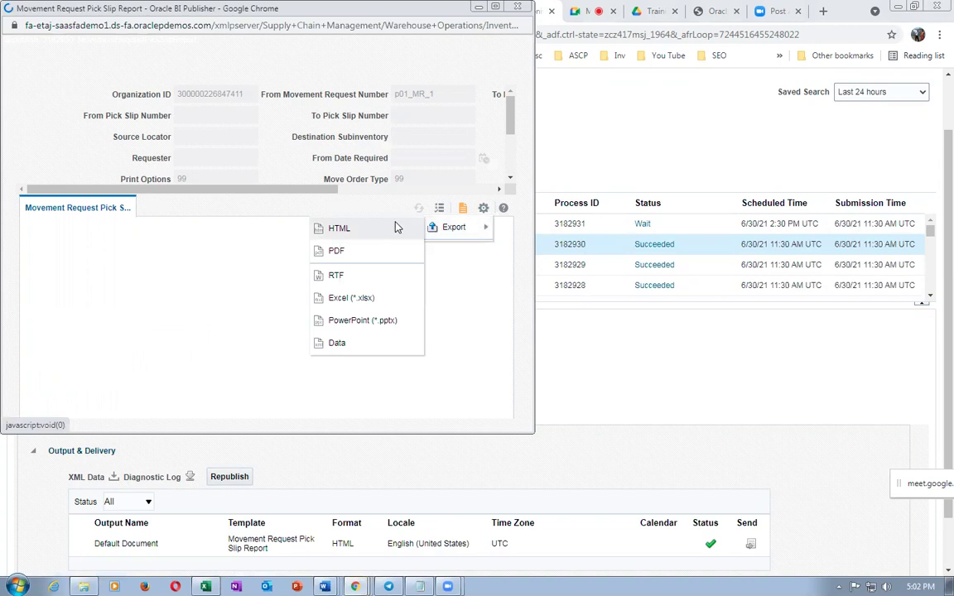
{"action": "left_click", "coordinate": [404, 251]}
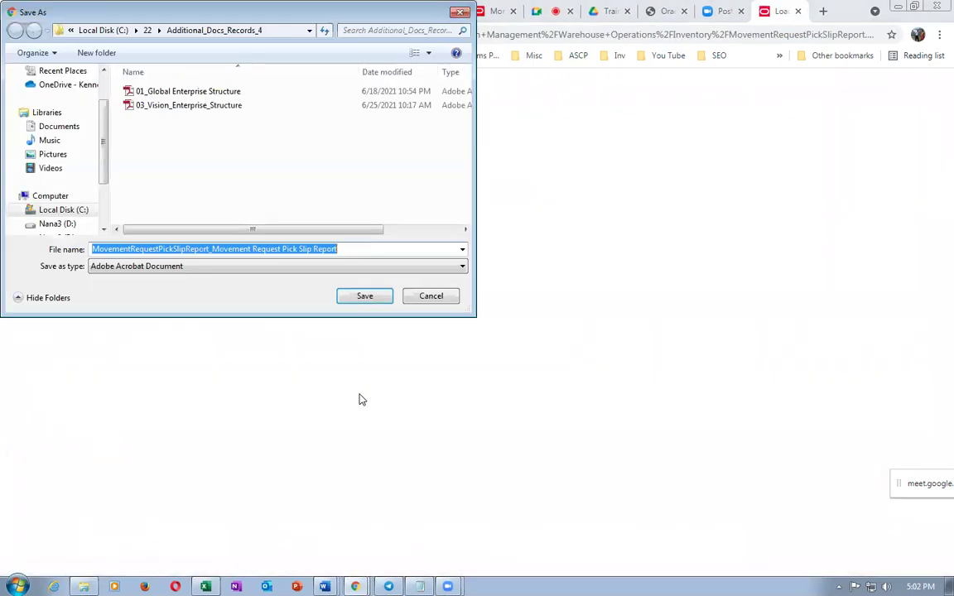
{"action": "left_click", "coordinate": [365, 295]}
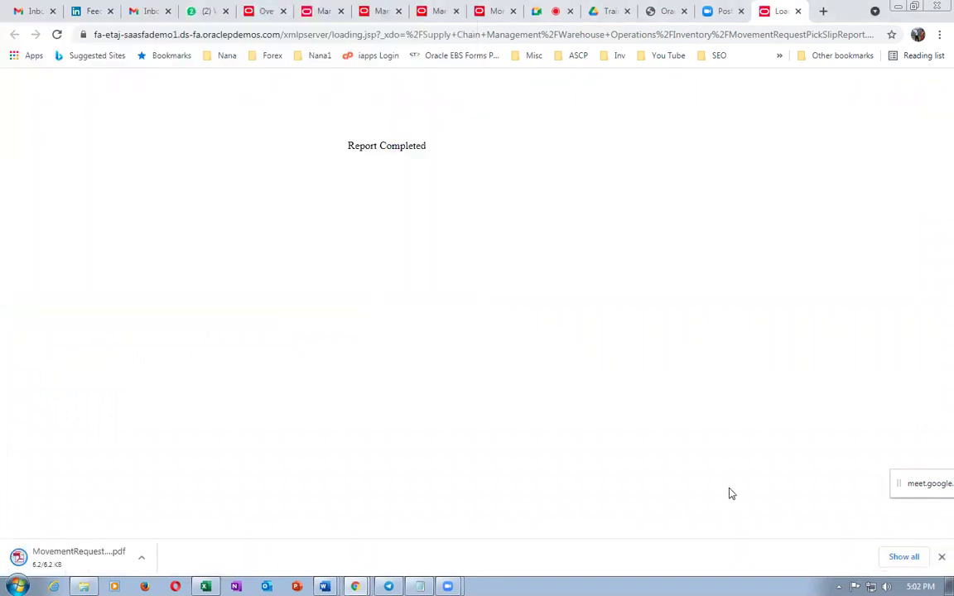
- Open the downloaded Movement Request Pick Slip Report PDF from the download list and go to page 2
{"action": "left_click", "coordinate": [902, 557]}
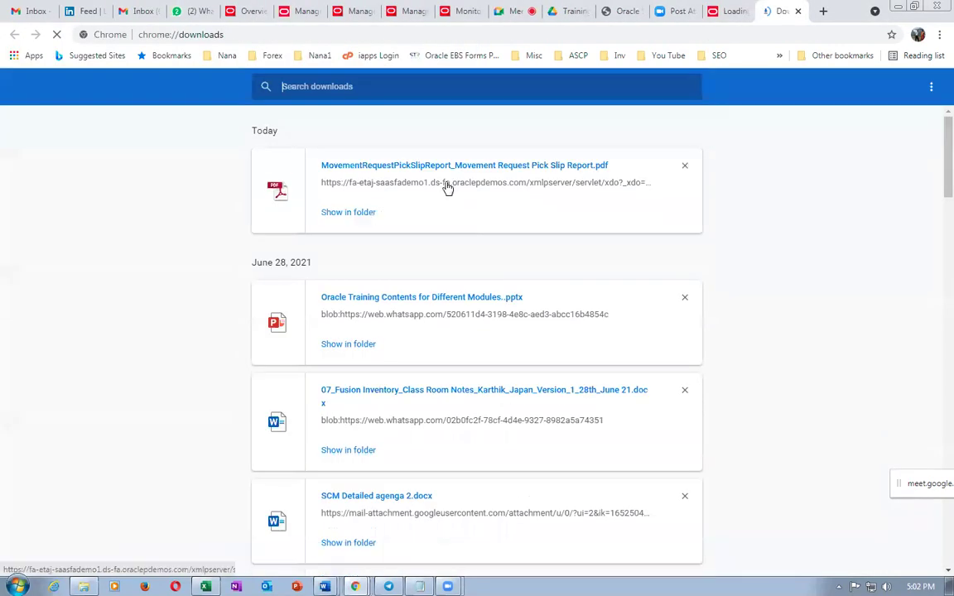
{"action": "left_click", "coordinate": [452, 169]}
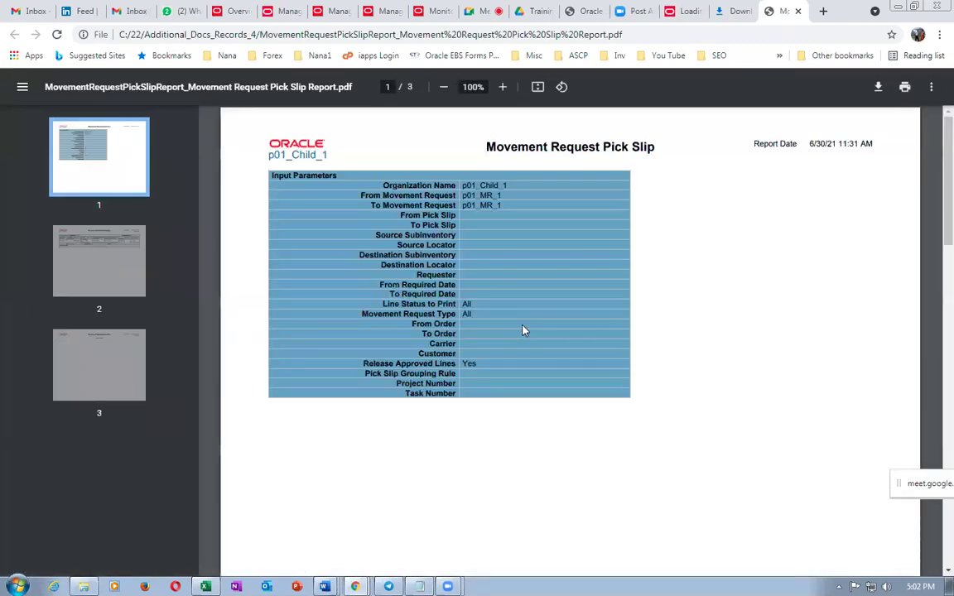
{"action": "scroll", "coordinate": [522, 330], "scroll_direction": "down", "scroll_amount": 5}
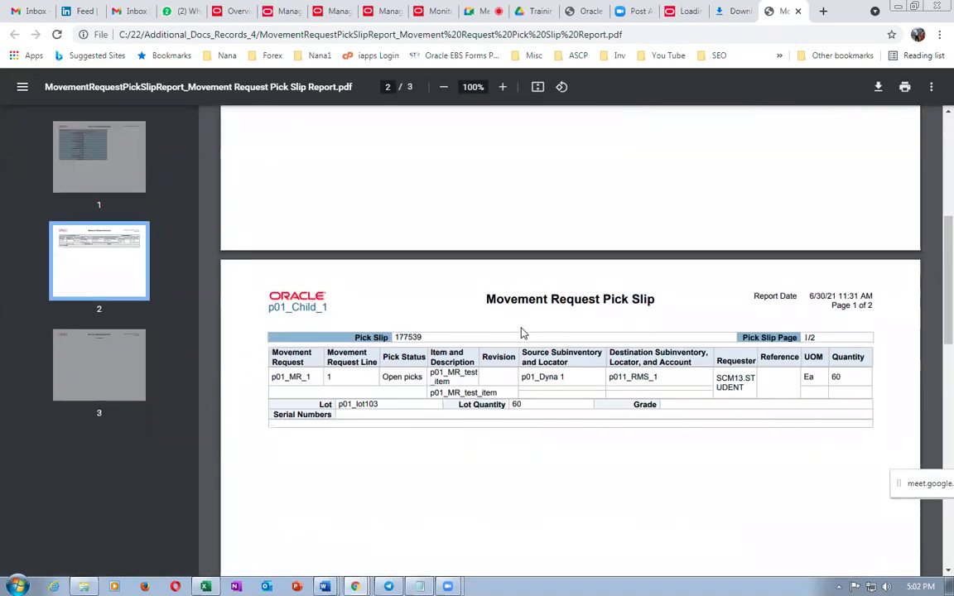
{"action": "scroll", "coordinate": [523, 332], "scroll_direction": "down", "scroll_amount": 1}
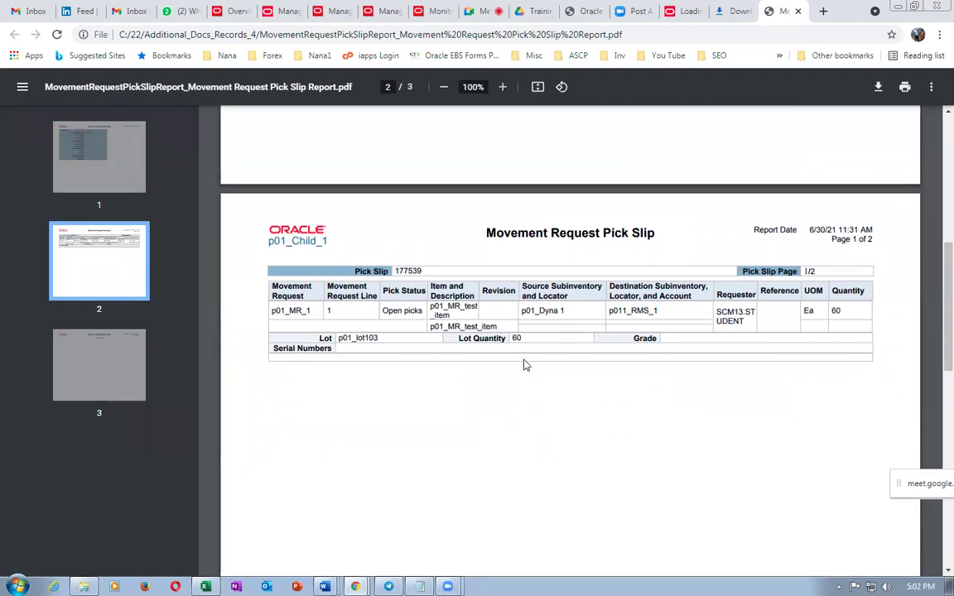
- Examine the pick slip line for p01_MR_1, checking its source and destination subinventories, lot and requester
{"action": "left_click_drag", "start_coordinate": [541, 313], "coordinate": [555, 317]}
{"action": "left_click_drag", "start_coordinate": [560, 319], "coordinate": [558, 313]}
{"action": "left_click_drag", "start_coordinate": [357, 341], "coordinate": [371, 342]}
{"action": "left_click_drag", "start_coordinate": [727, 310], "coordinate": [742, 324]}
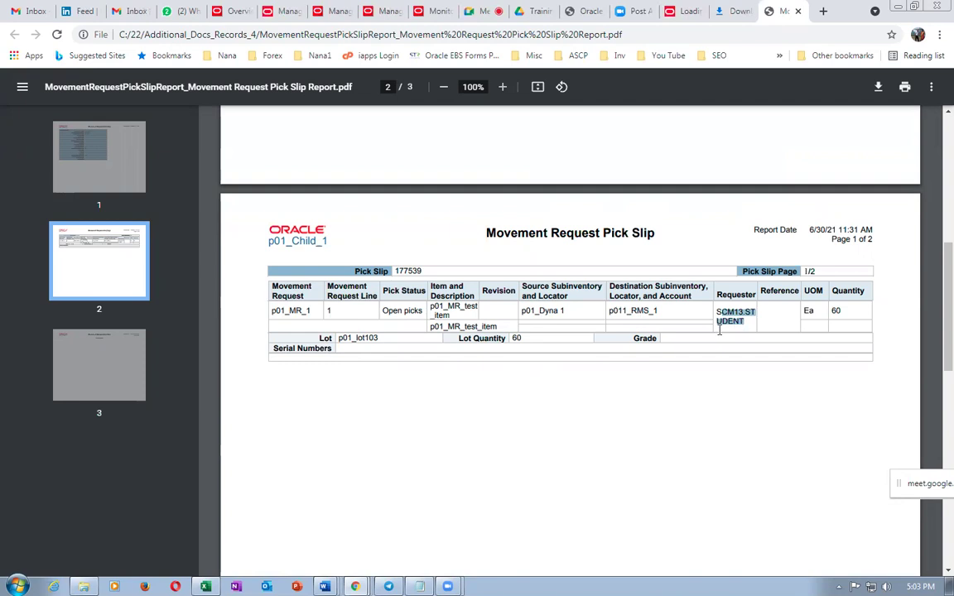
{"action": "left_click", "coordinate": [306, 314]}
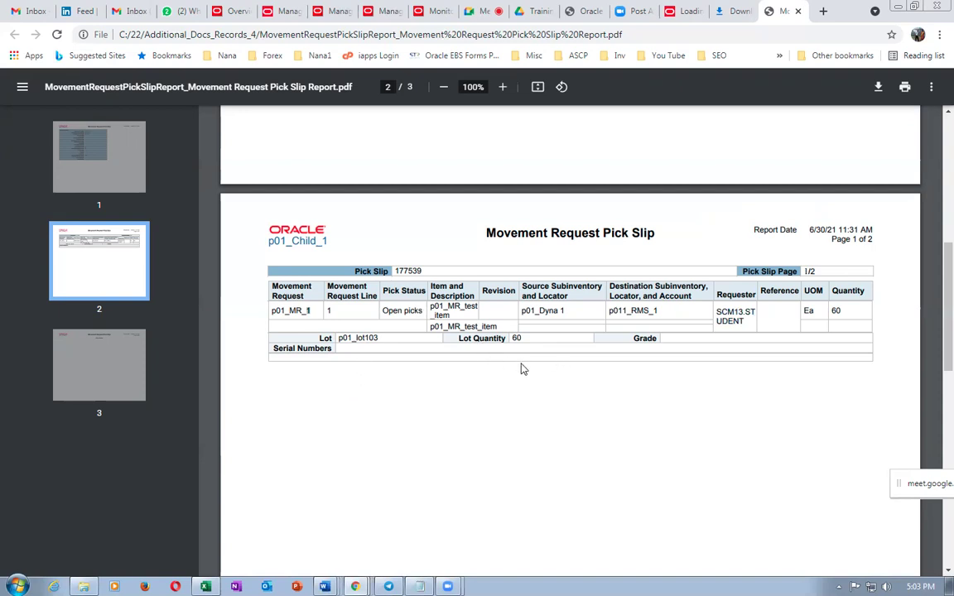
{"action": "scroll", "coordinate": [522, 368], "scroll_direction": "down", "scroll_amount": 1}
{"action": "scroll", "coordinate": [521, 368], "scroll_direction": "down", "scroll_amount": 1}
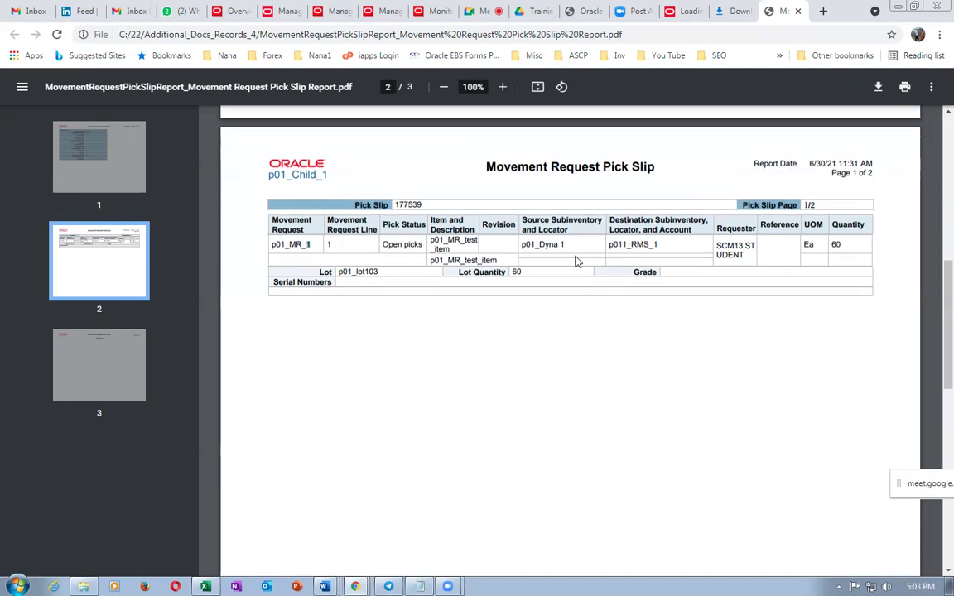
{"action": "left_click_drag", "start_coordinate": [535, 245], "coordinate": [561, 251]}
{"action": "left_click_drag", "start_coordinate": [627, 245], "coordinate": [642, 246]}
{"action": "left_click_drag", "start_coordinate": [544, 248], "coordinate": [555, 251]}
{"action": "scroll", "coordinate": [550, 396], "scroll_direction": "down", "scroll_amount": 10}
{"action": "scroll", "coordinate": [549, 396], "scroll_direction": "up", "scroll_amount": 10}
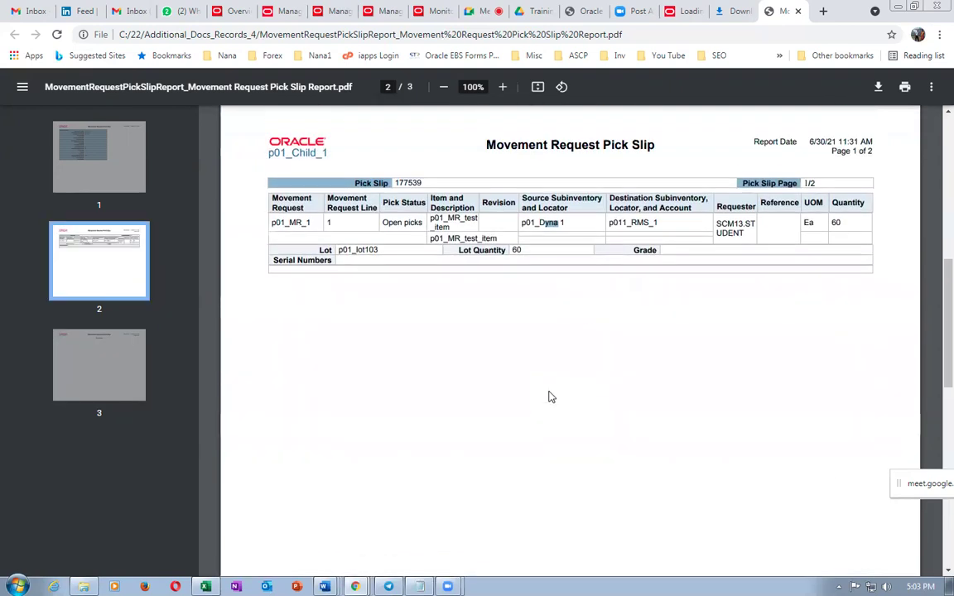
{"action": "scroll", "coordinate": [547, 397], "scroll_direction": "down", "scroll_amount": 2}
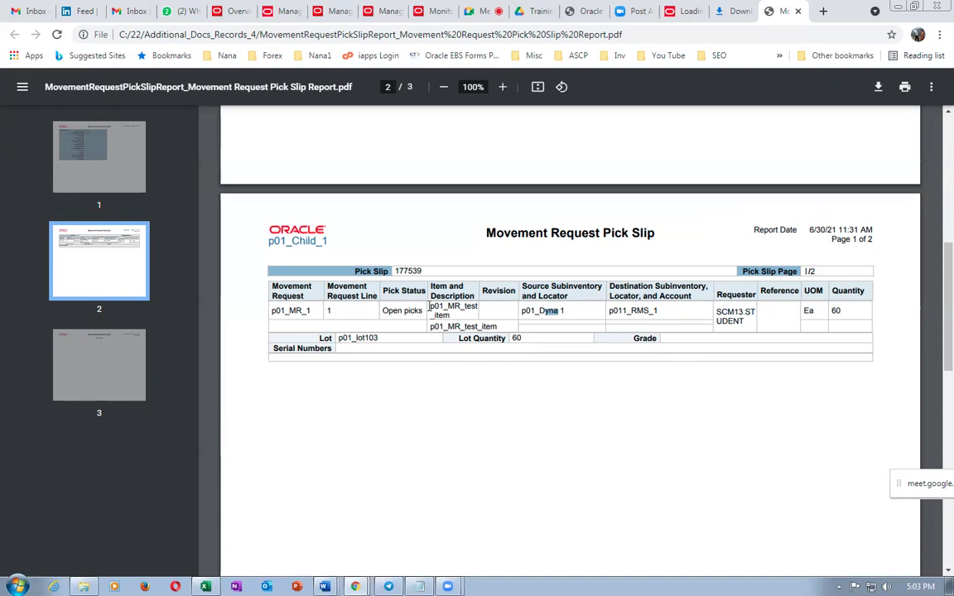
- Minimize the report viewer, switch to the Movement_Request_Lab_Exercise workbook in Excel, and select the lot sort order for j50_Pick 1
{"action": "key", "text": "alt+Tab"}
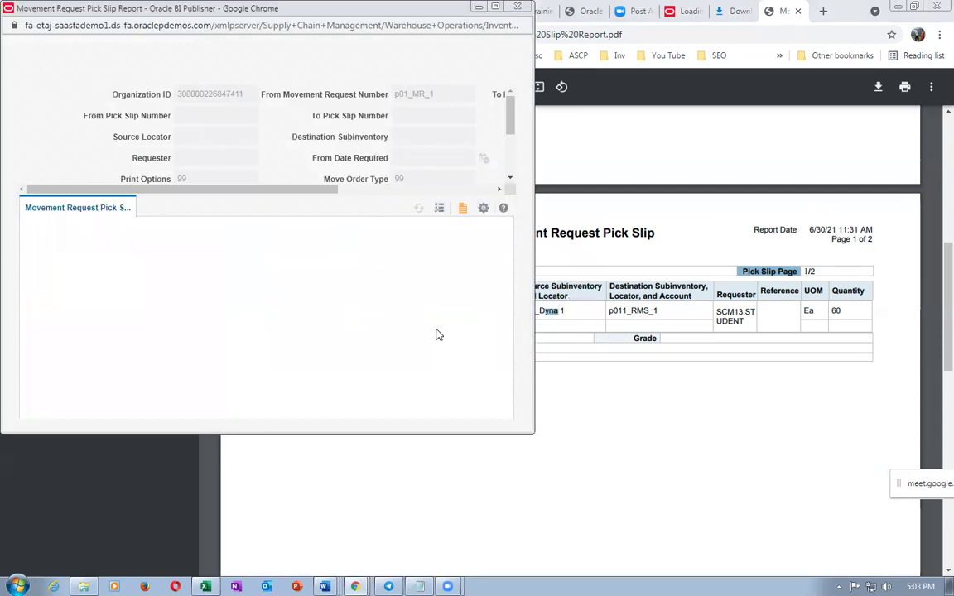
{"action": "left_click", "coordinate": [478, 6]}
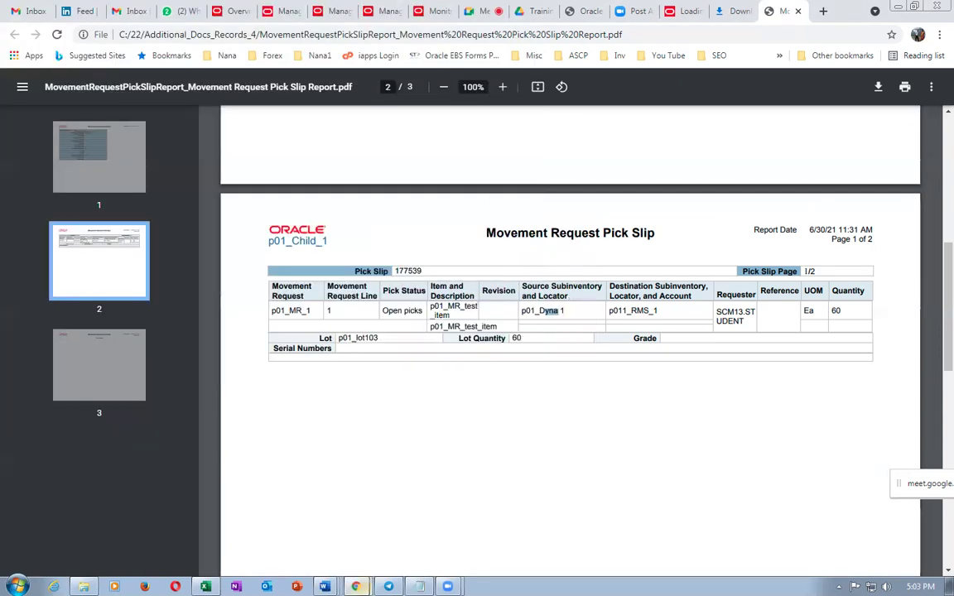
{"action": "key", "text": "alt+Tab"}
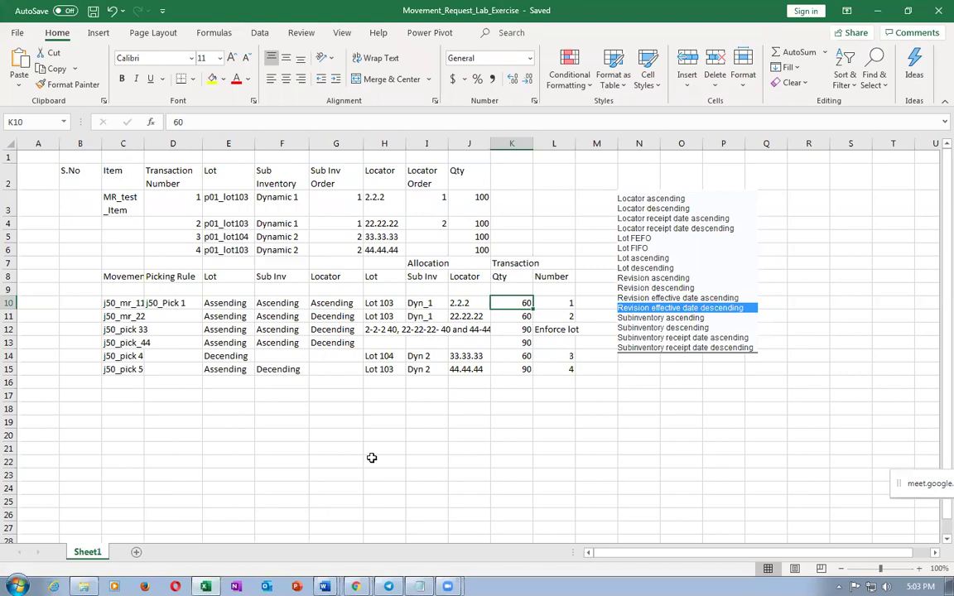
{"action": "left_click", "coordinate": [220, 282]}
{"action": "left_click", "coordinate": [217, 305]}
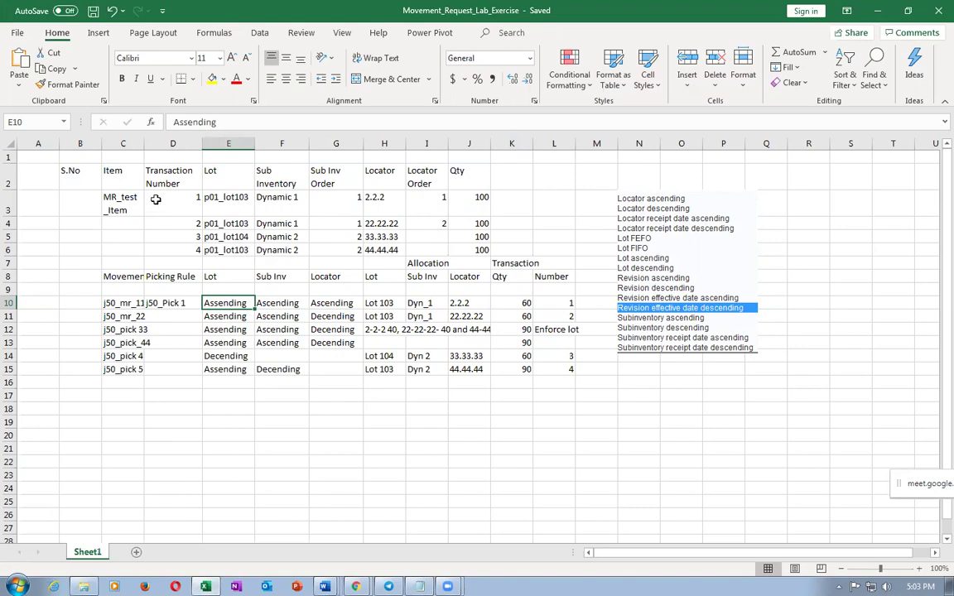
- Fill the S.No cells B3 to B6 with 1, 2, 4 and 3 to rank the four transactions by lot
{"action": "left_click", "coordinate": [85, 204]}
{"action": "type", "text": "1"}
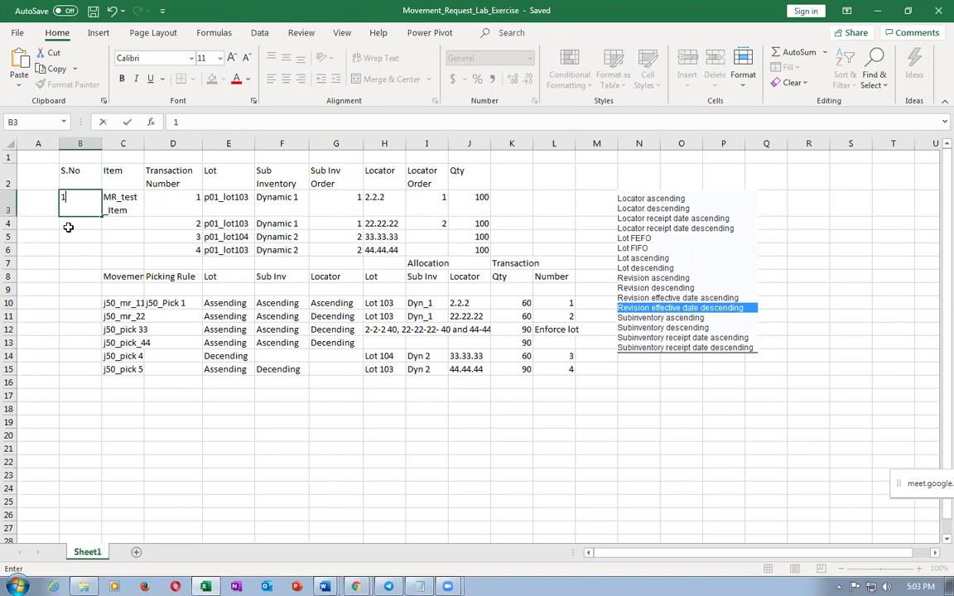
{"action": "left_click", "coordinate": [69, 225]}
{"action": "type", "text": "2"}
{"action": "left_click", "coordinate": [81, 241]}
{"action": "type", "text": "4"}
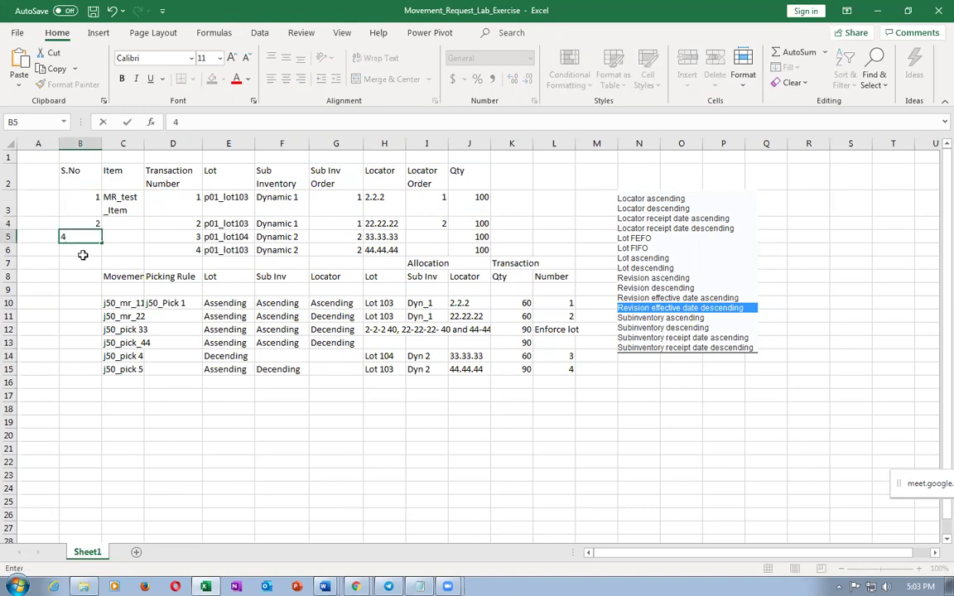
{"action": "left_click", "coordinate": [83, 254]}
{"action": "type", "text": "3"}
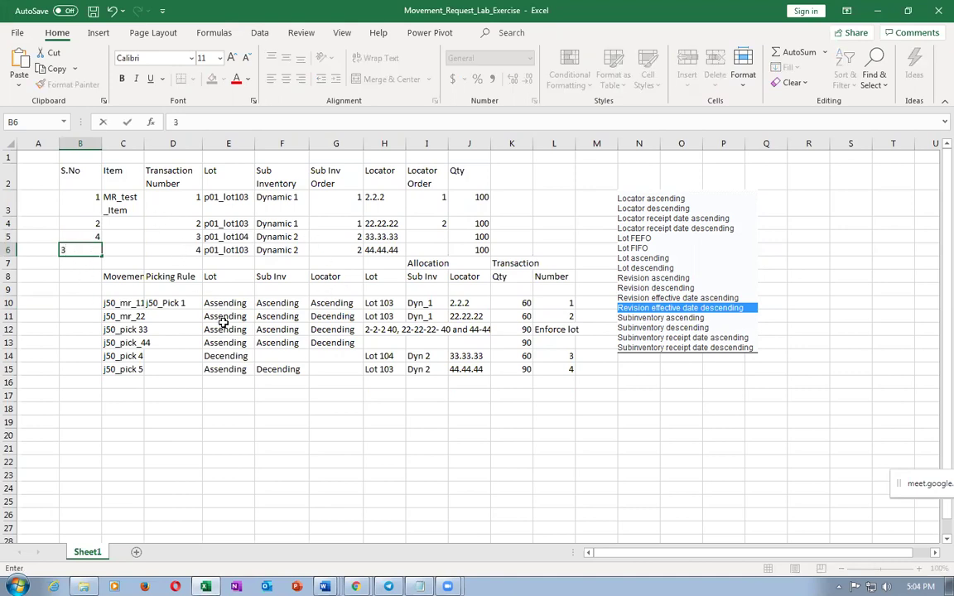
- Compare the S.No ranking of the four transactions with their lots and the subinventory sort order
{"action": "left_click", "coordinate": [240, 197]}
{"action": "key", "text": "ctrl+c"}
{"action": "left_click", "coordinate": [240, 237]}
{"action": "key", "text": "Return"}
{"action": "left_click_drag", "start_coordinate": [98, 197], "coordinate": [97, 247]}
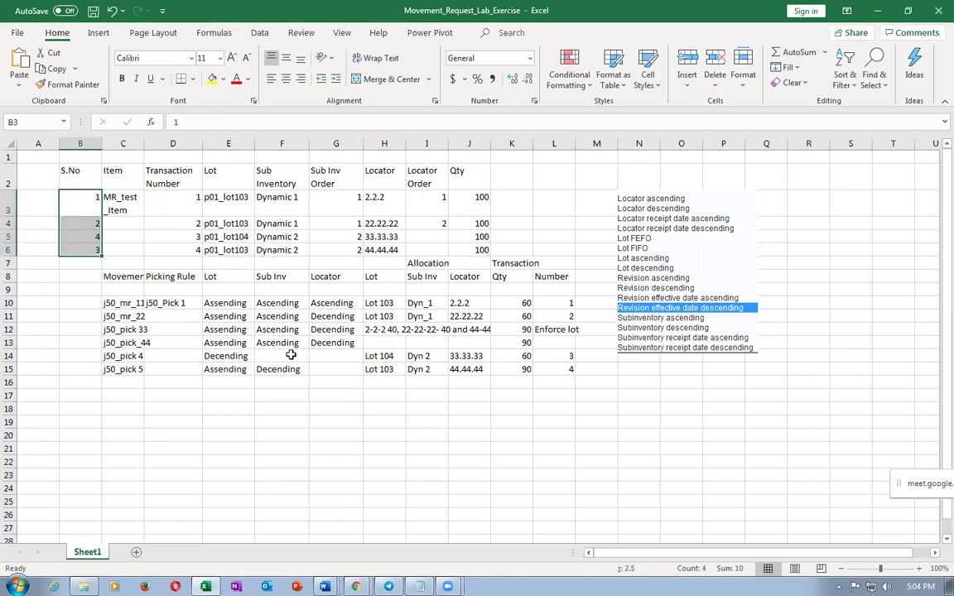
{"action": "left_click", "coordinate": [276, 276]}
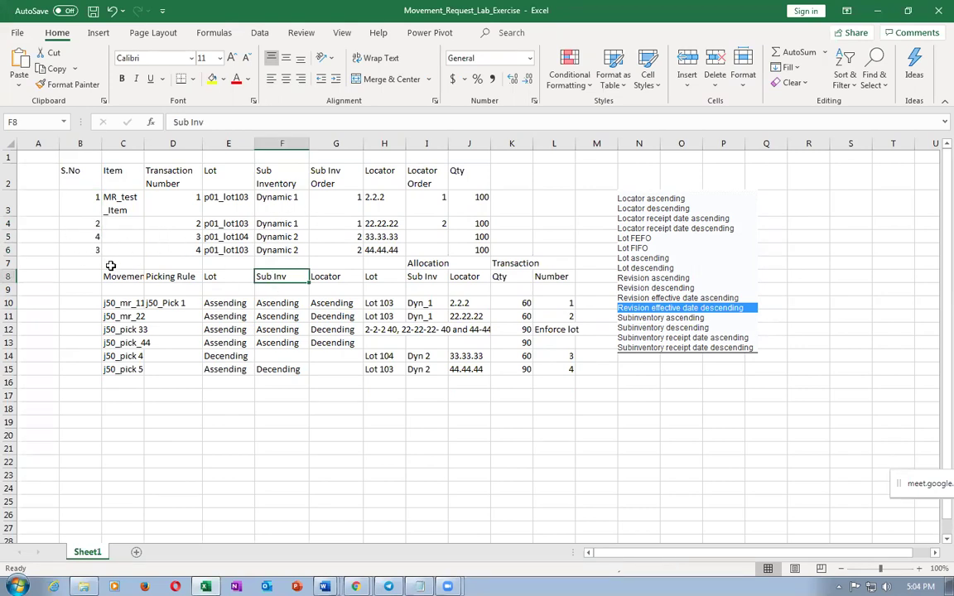
{"action": "left_click_drag", "start_coordinate": [263, 199], "coordinate": [269, 248]}
{"action": "key", "text": "ctrl+v"}
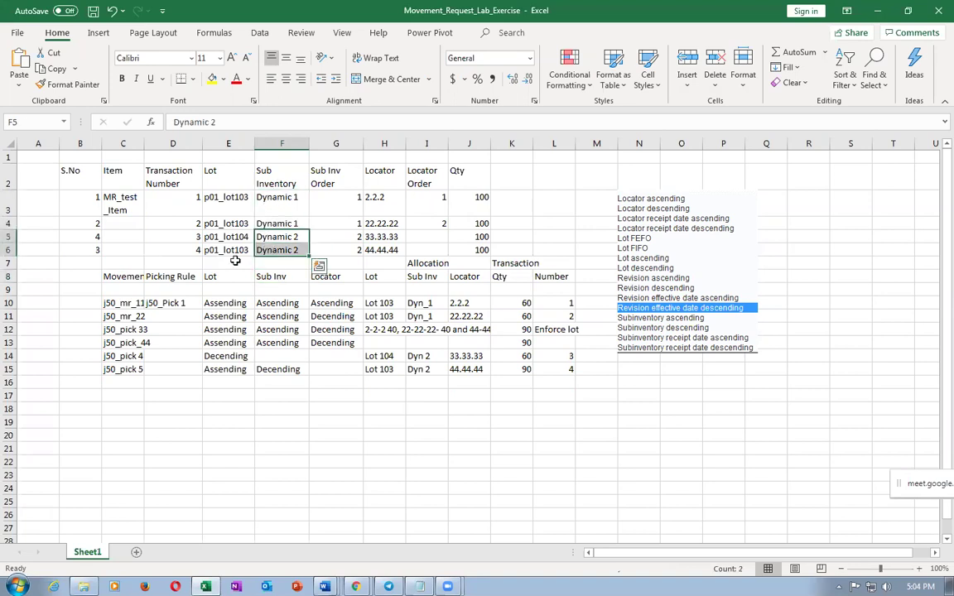
{"action": "left_click", "coordinate": [80, 210]}
{"action": "left_click_drag", "start_coordinate": [80, 212], "coordinate": [98, 248]}
- Check the S.No ranking against the Locator sort order, reviewing the lot and subinventory criteria again
{"action": "left_click", "coordinate": [317, 273]}
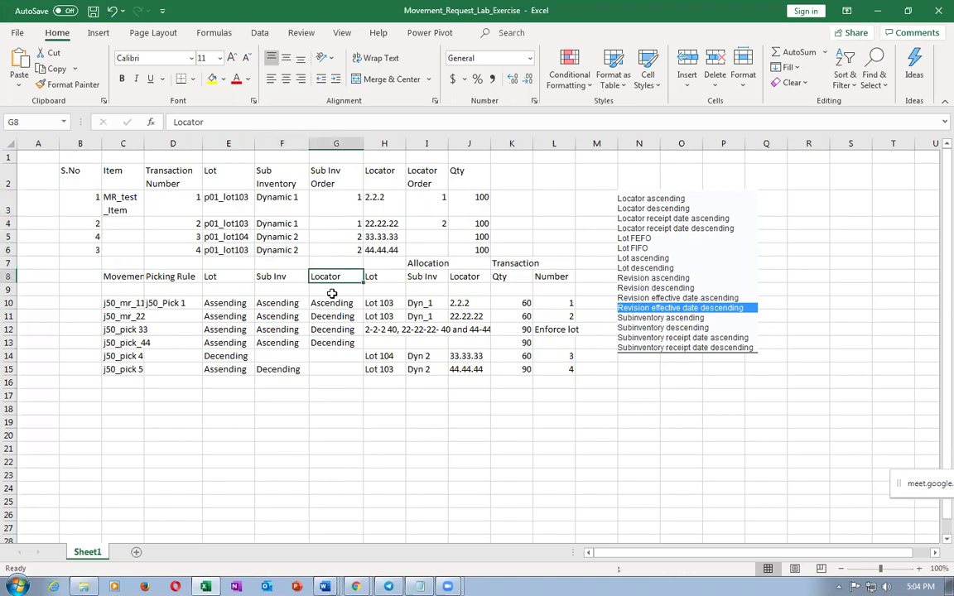
{"action": "left_click_drag", "start_coordinate": [77, 199], "coordinate": [80, 251]}
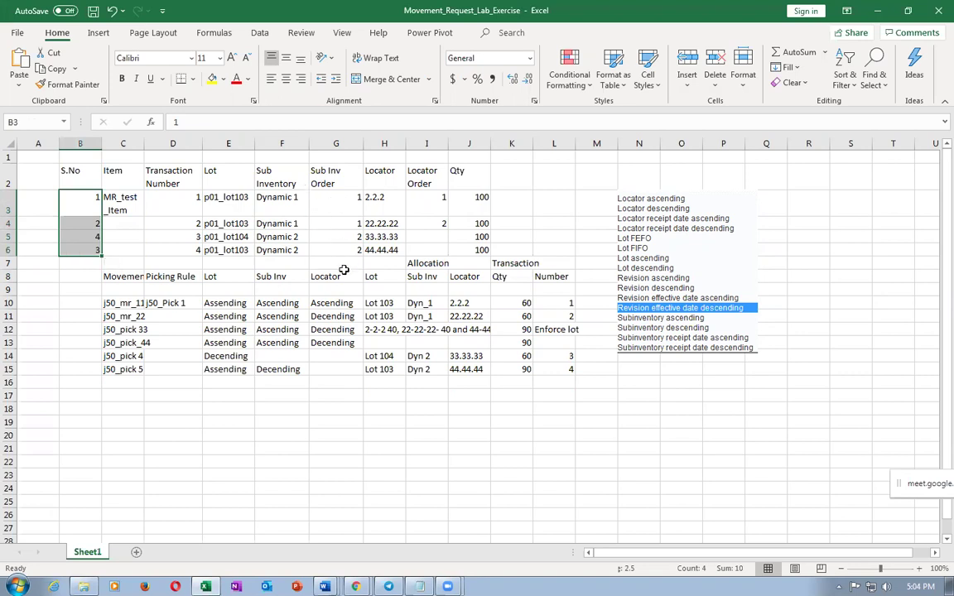
{"action": "key", "text": "ctrl+v"}
{"action": "left_click", "coordinate": [217, 277]}
{"action": "left_click", "coordinate": [277, 277]}
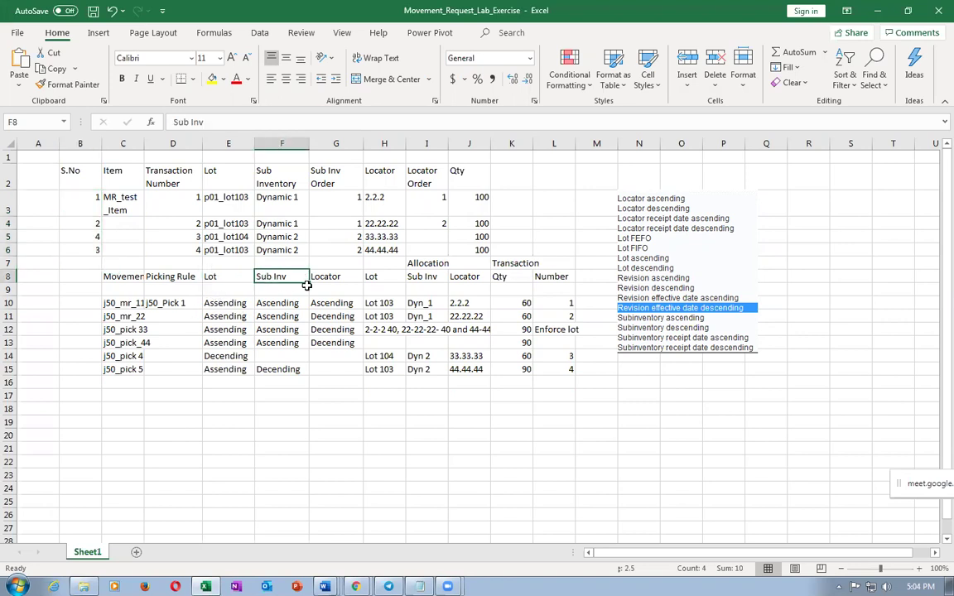
{"action": "key", "text": "Right"}
{"action": "left_click_drag", "start_coordinate": [83, 204], "coordinate": [74, 251]}
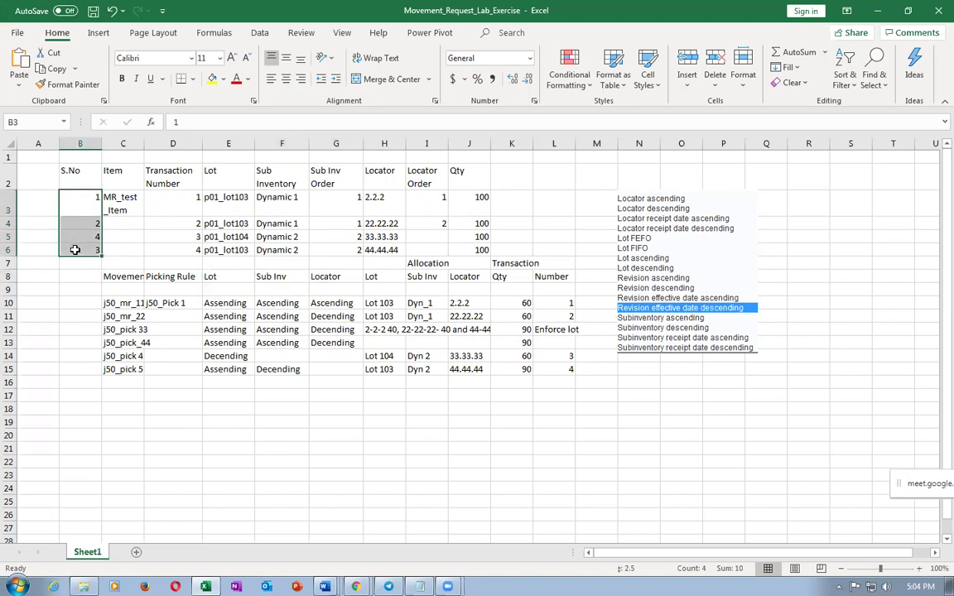
{"action": "key", "text": "ctrl+v"}
{"action": "key", "text": "Escape"}
- Review the expected allocation subinventory, locator and quantity in the j50_Pick 1 row
{"action": "left_click", "coordinate": [459, 303]}
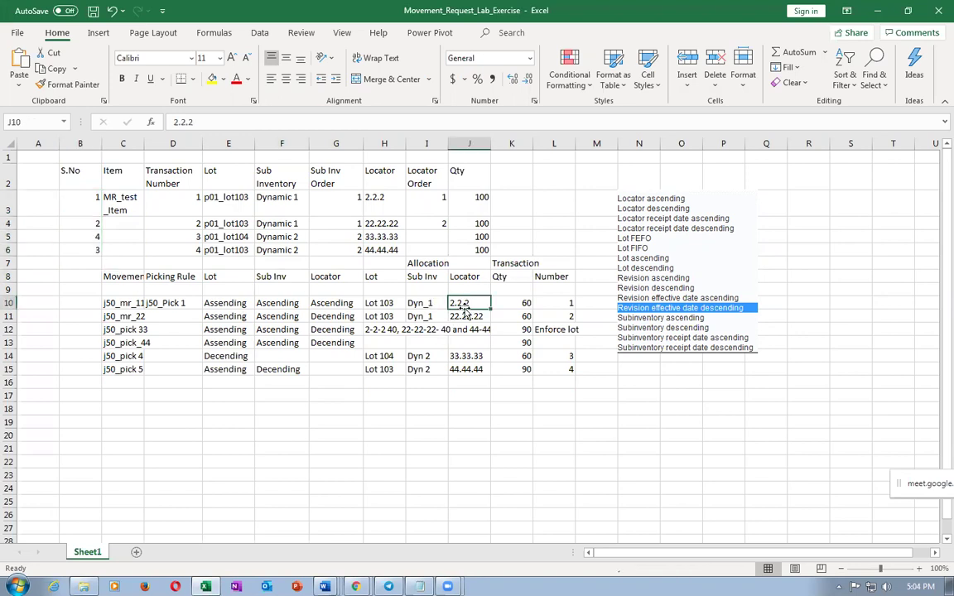
{"action": "left_click", "coordinate": [516, 303]}
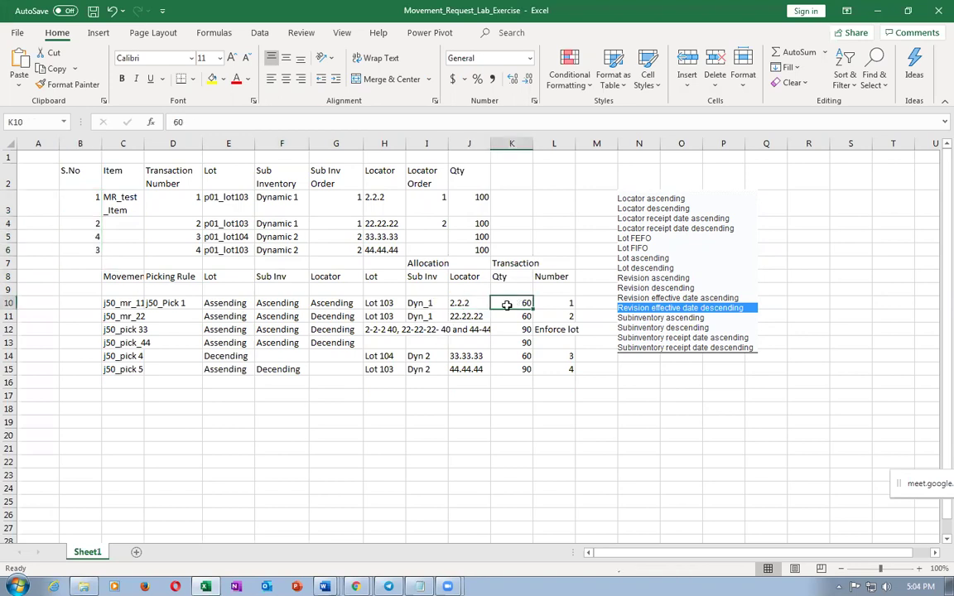
{"action": "left_click", "coordinate": [462, 303]}
{"action": "left_click", "coordinate": [420, 312]}
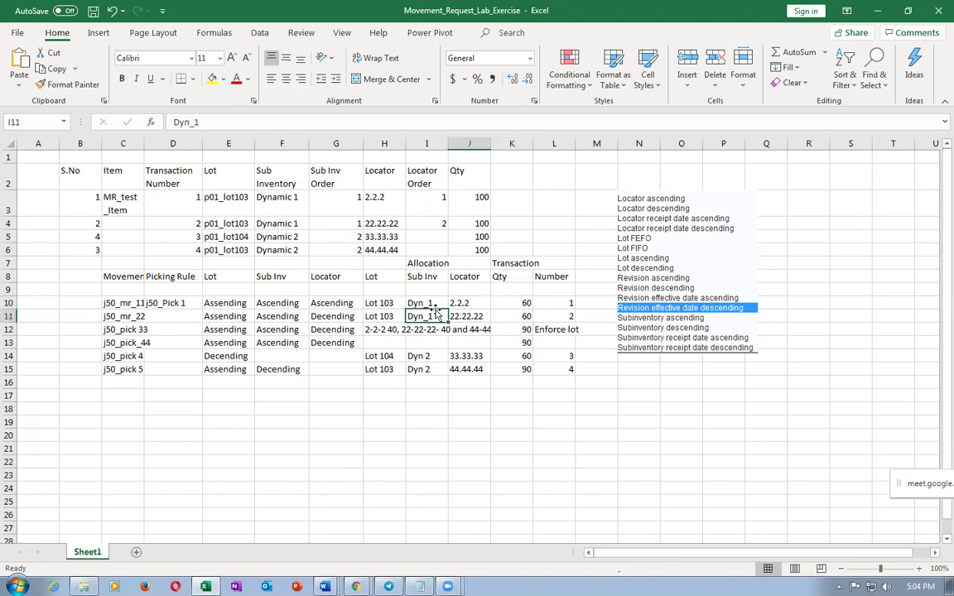
{"action": "left_click", "coordinate": [475, 304]}
- Switch back to the pick slip PDF in Chrome and check its lot and source subinventory against the expected allocation
{"action": "key", "text": "alt+Tab"}
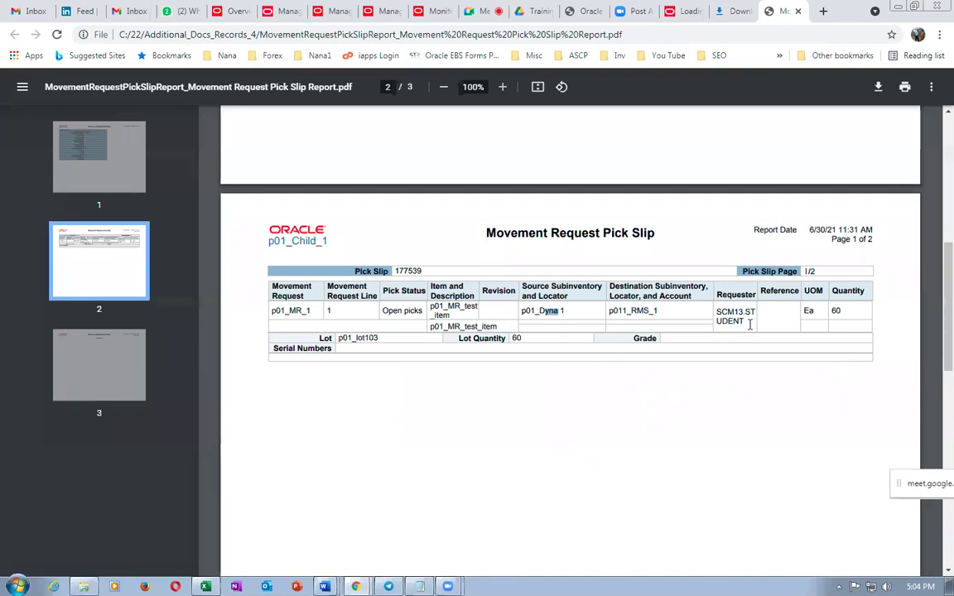
{"action": "left_click", "coordinate": [373, 353]}
{"action": "left_click_drag", "start_coordinate": [342, 337], "coordinate": [374, 335]}
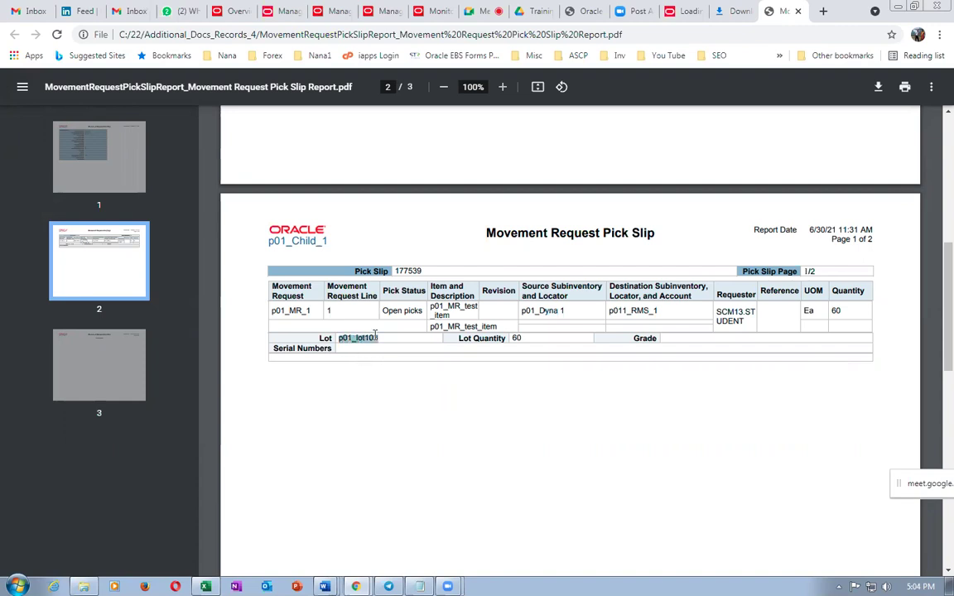
{"action": "left_click_drag", "start_coordinate": [539, 311], "coordinate": [563, 310]}
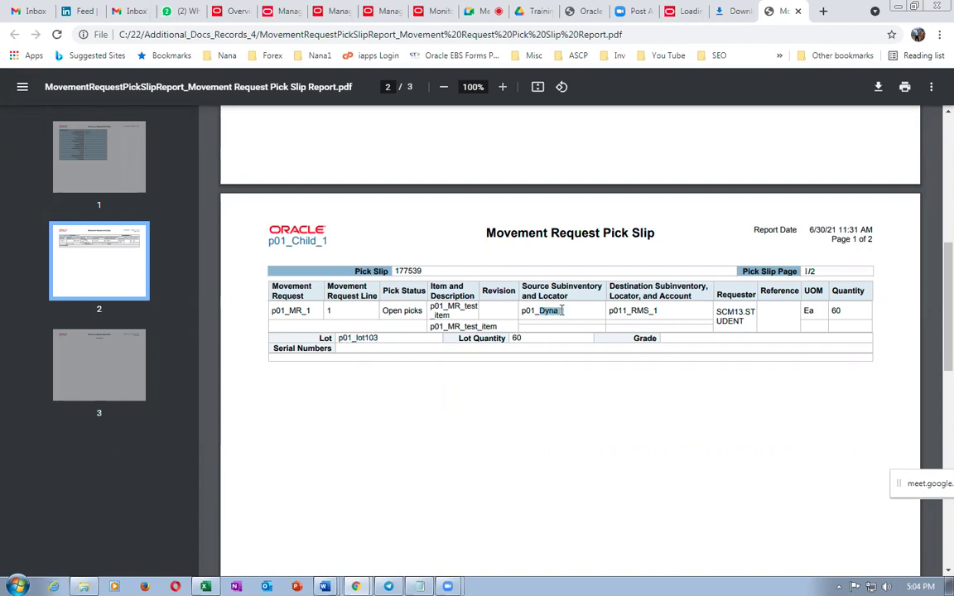
- Switch to the lab workbook in Excel and check the first transaction's subinventory, lot and locator against the pick slip
{"action": "key", "text": "alt+Tab"}
{"action": "left_click", "coordinate": [274, 199]}
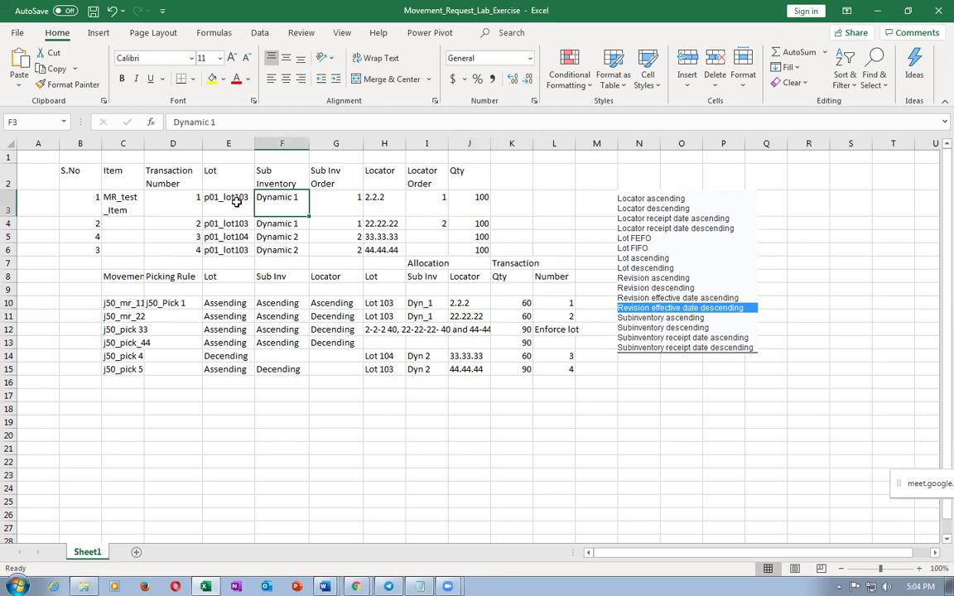
{"action": "left_click", "coordinate": [236, 201]}
{"action": "left_click", "coordinate": [379, 207]}
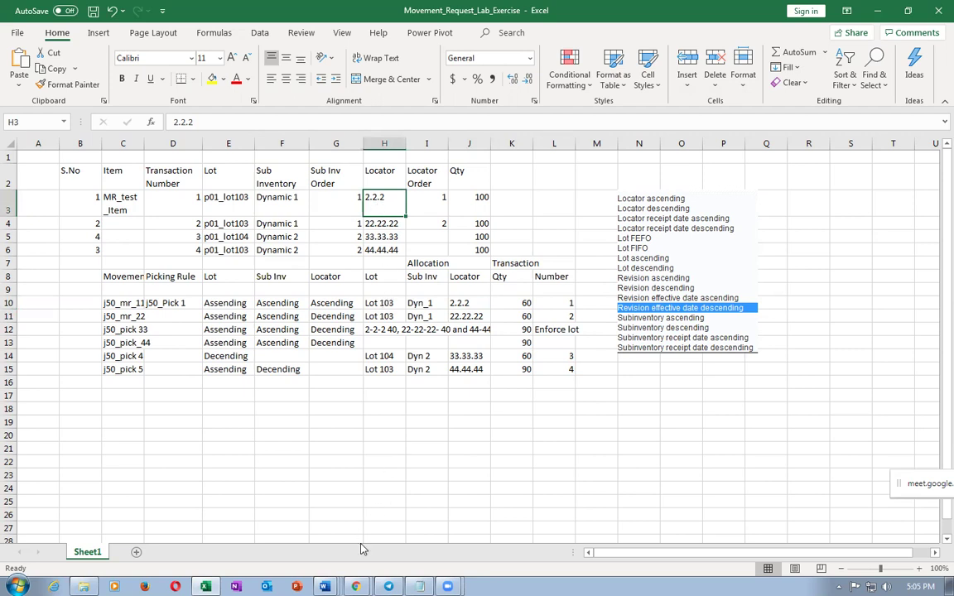
- Switch to the Movement Requests diagram in Word and review the FGS 1 box feeding the staging area
{"action": "key", "text": "alt+Tab"}
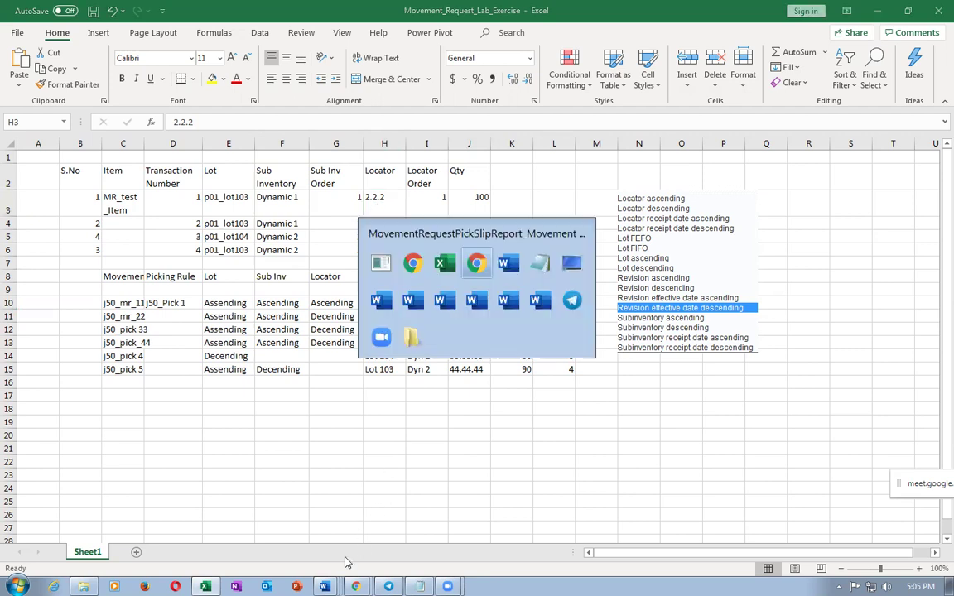
{"action": "key", "text": "alt+Tab"}
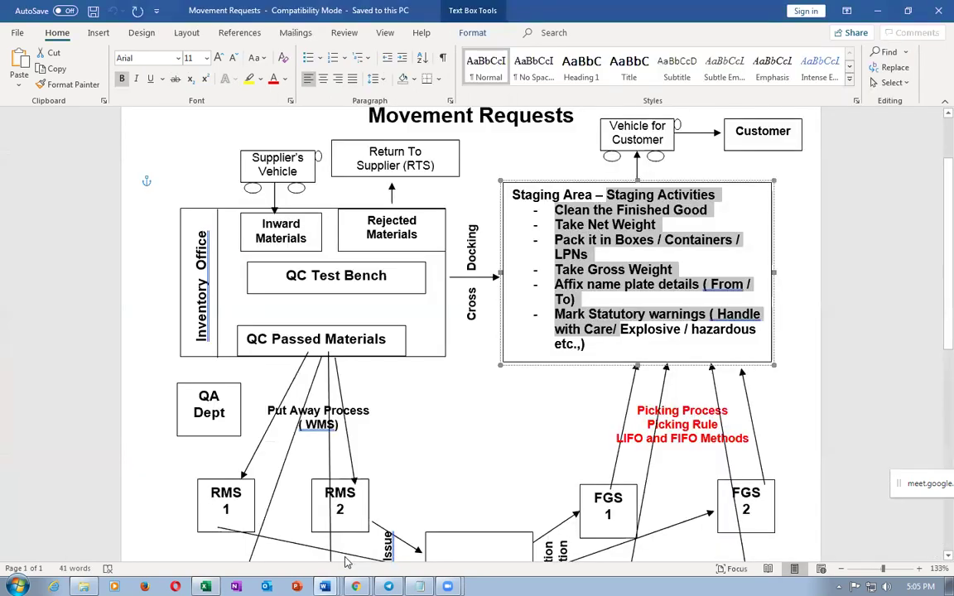
{"action": "left_click", "coordinate": [608, 516]}
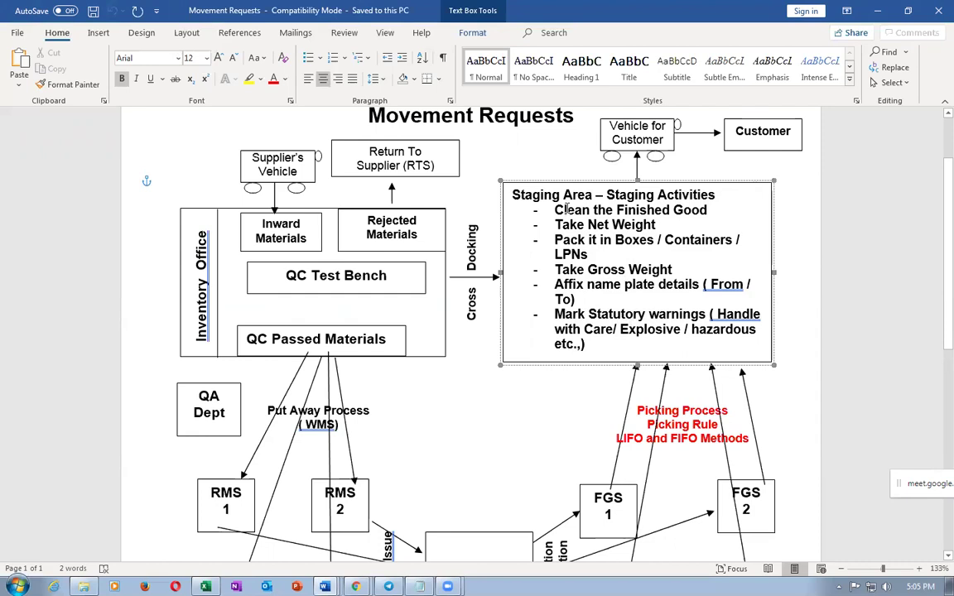
- Return to the pick slip report PDF in Chrome and select its pick slip number
{"action": "key", "text": "alt+Tab"}
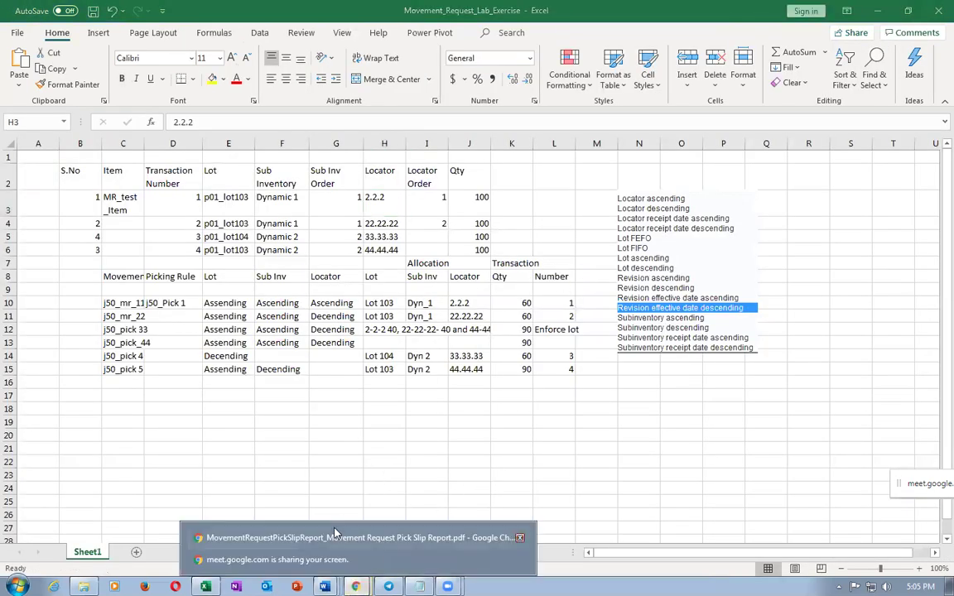
{"action": "left_click", "coordinate": [329, 537]}
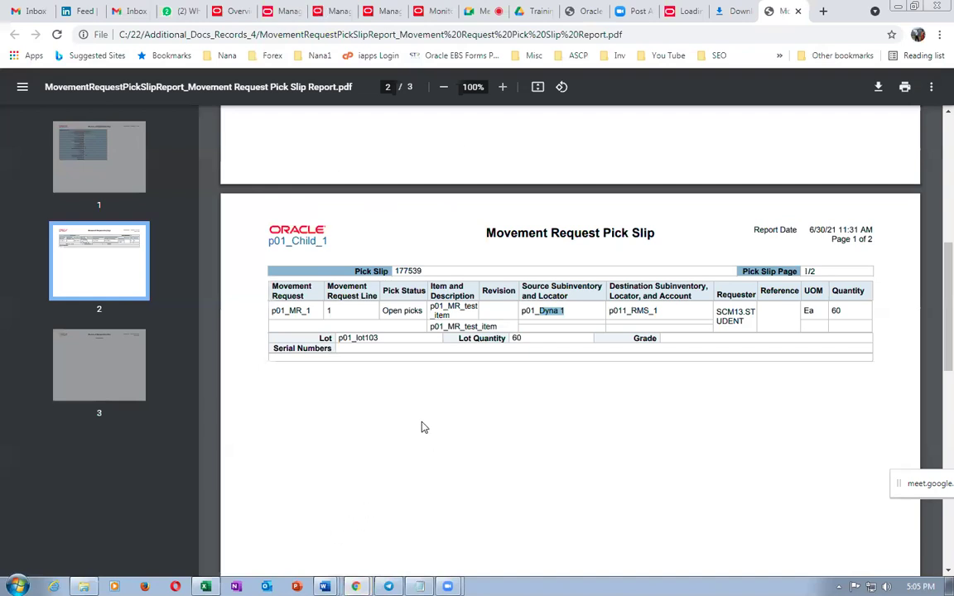
{"action": "double_click", "coordinate": [408, 271]}
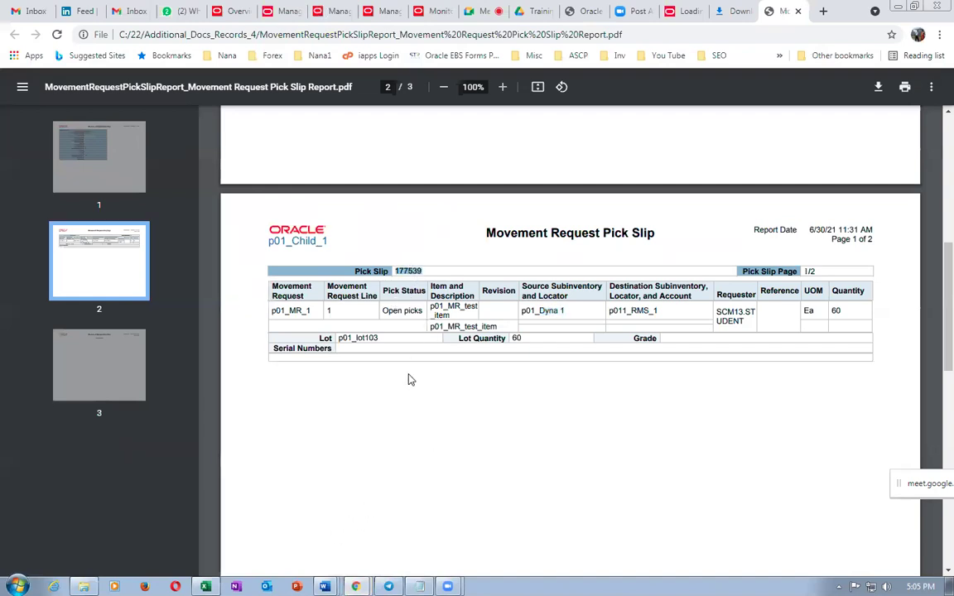
- Find the Manage Movement Requests page among the open browser tabs and duplicate that tab
{"action": "left_click", "coordinate": [498, 14]}
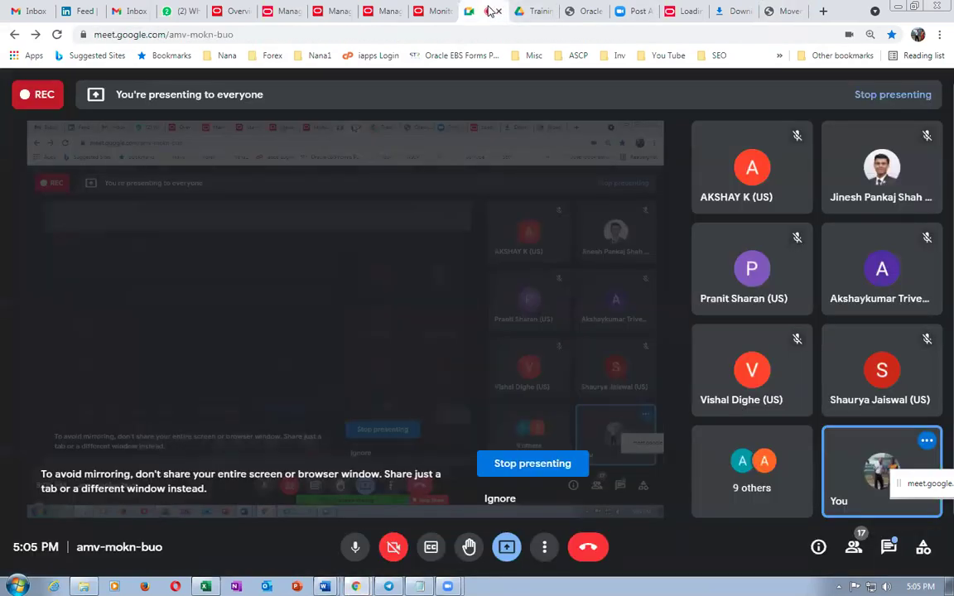
{"action": "right_click", "coordinate": [490, 11]}
{"action": "left_click", "coordinate": [504, 22]}
{"action": "left_click", "coordinate": [538, 15]}
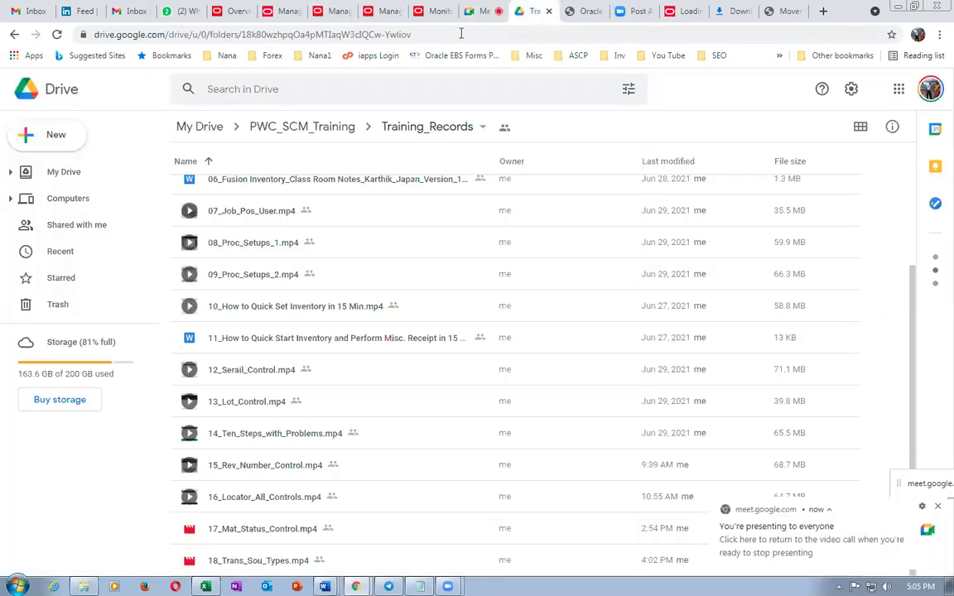
{"action": "left_click", "coordinate": [429, 14]}
{"action": "left_click", "coordinate": [385, 12]}
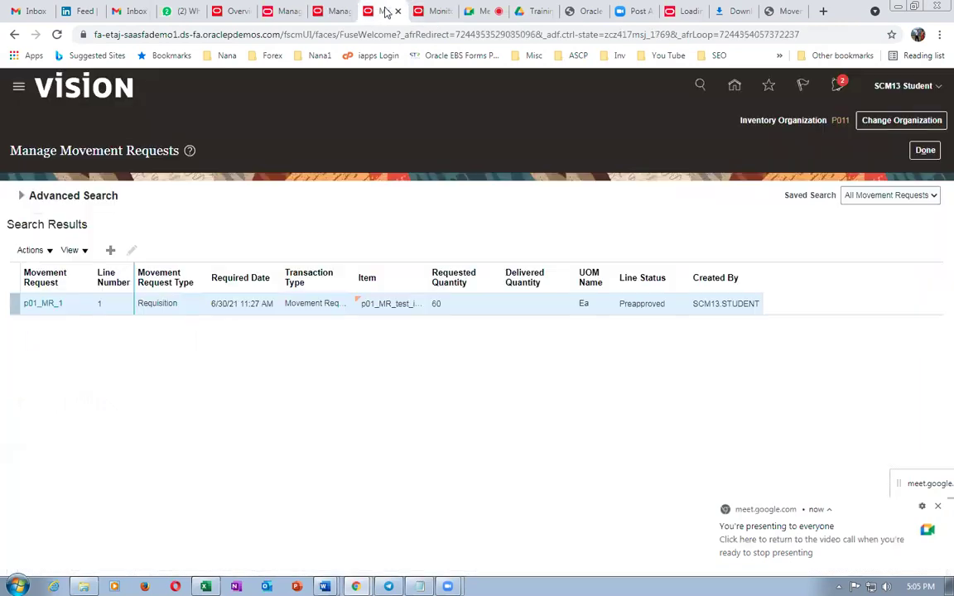
{"action": "right_click", "coordinate": [385, 12]}
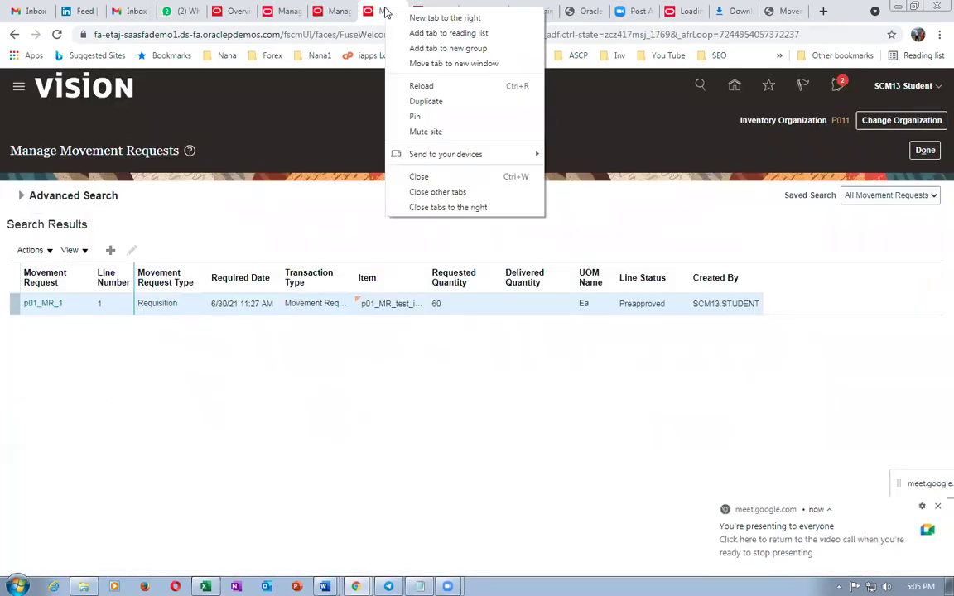
{"action": "left_click", "coordinate": [419, 85]}
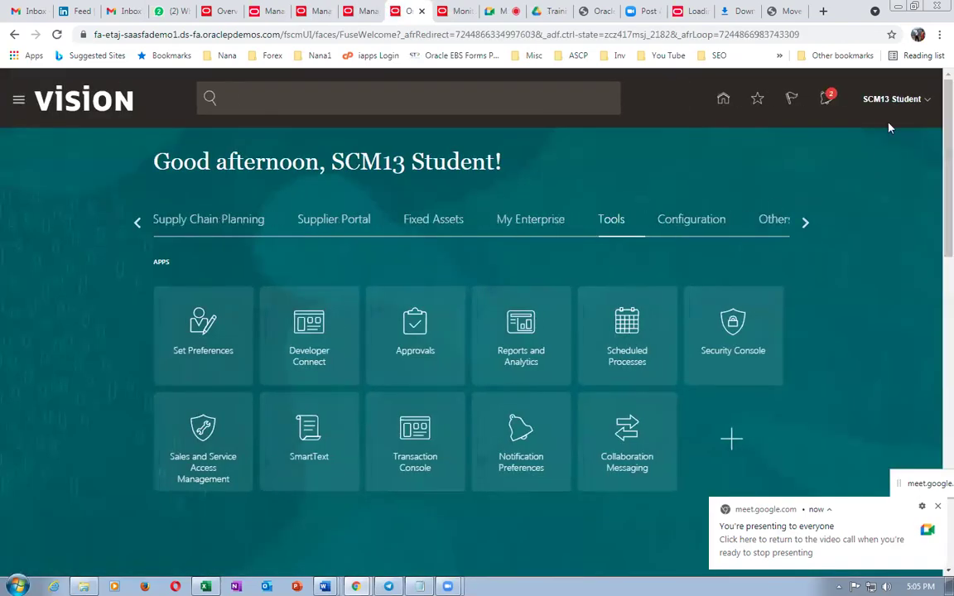
- Open the Inventory Management work area from the Supply Chain Execution apps
{"action": "left_click", "coordinate": [803, 222]}
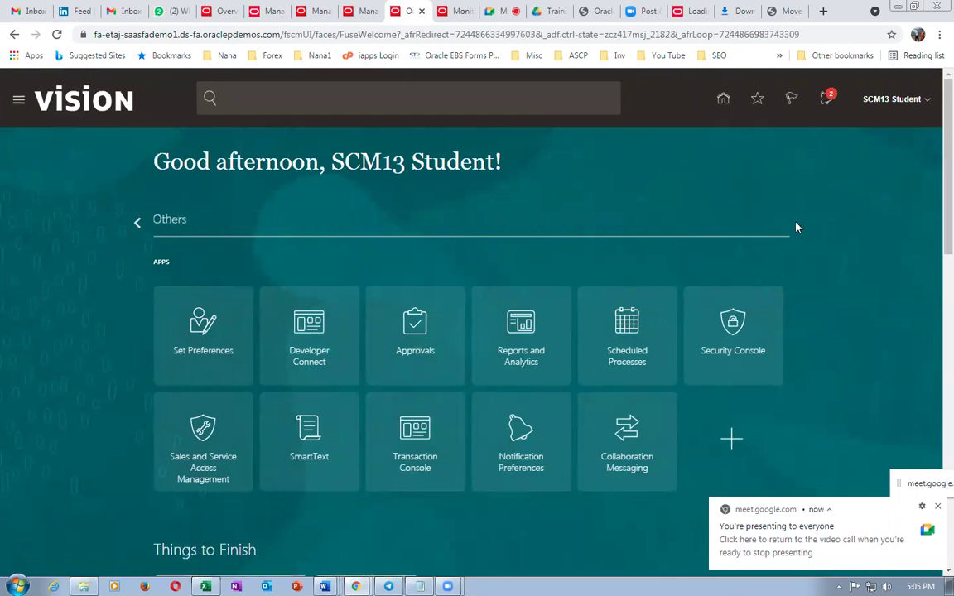
{"action": "left_click", "coordinate": [136, 231]}
{"action": "left_click", "coordinate": [137, 231]}
{"action": "left_click", "coordinate": [137, 231]}
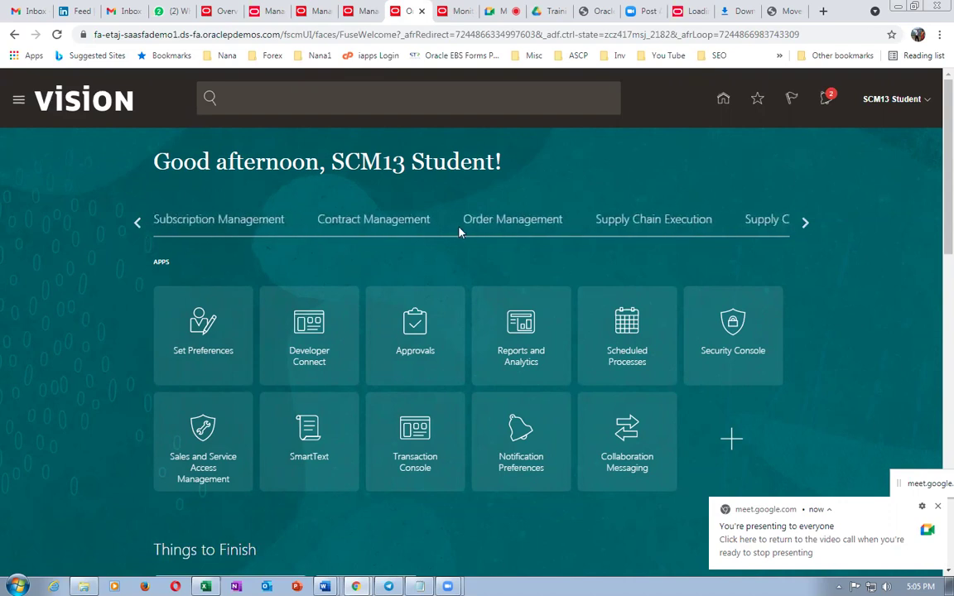
{"action": "left_click", "coordinate": [637, 220]}
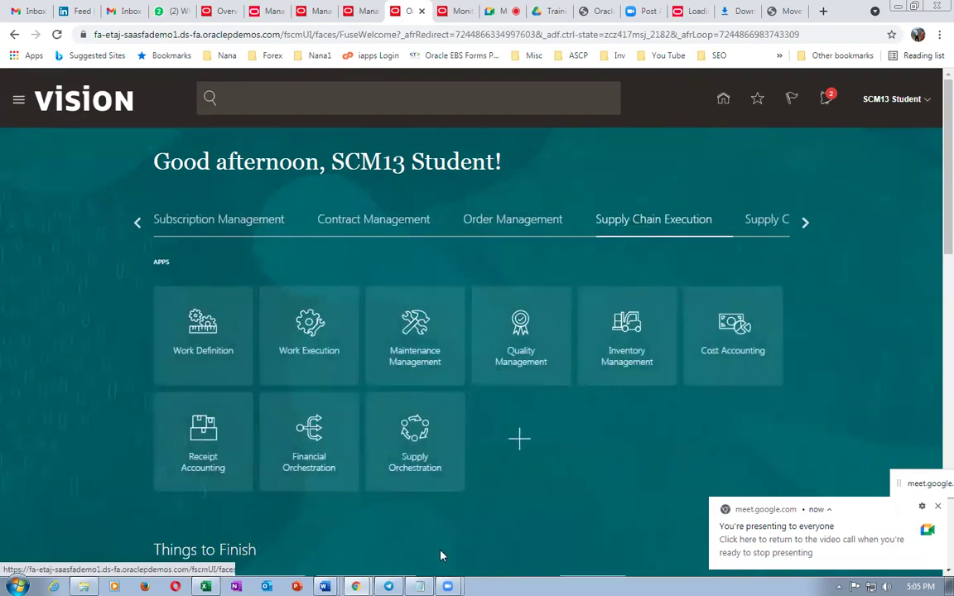
{"action": "left_click", "coordinate": [631, 352]}
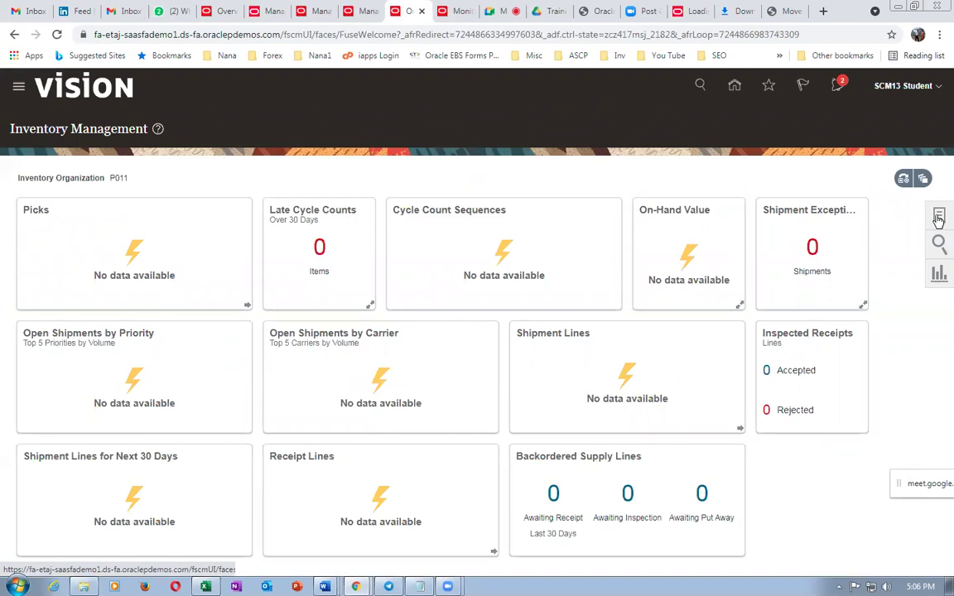
- Show the Shipments tasks and open Confirm Pick Slips
{"action": "left_click", "coordinate": [938, 217]}
{"action": "left_click", "coordinate": [880, 119]}
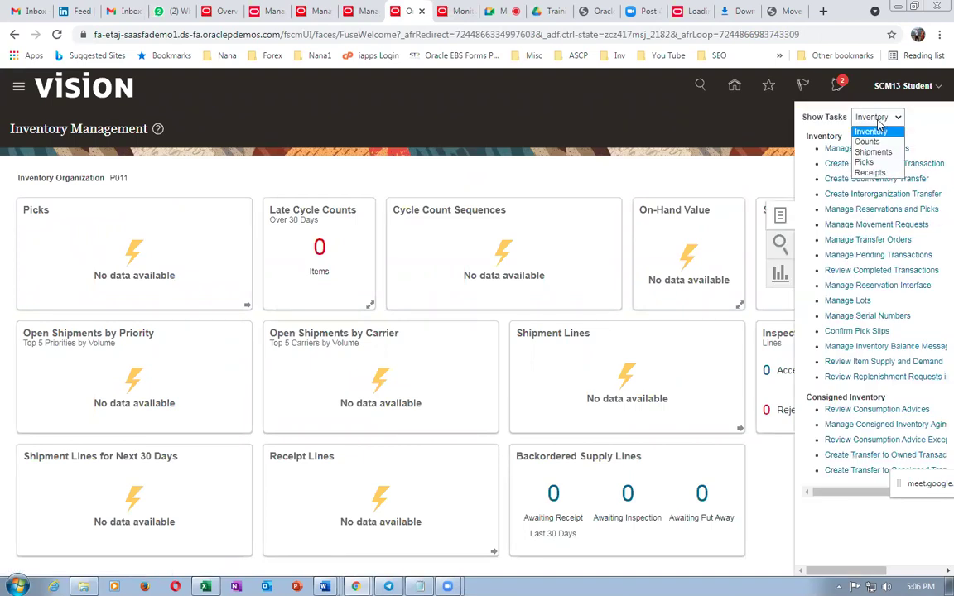
{"action": "left_click", "coordinate": [873, 151]}
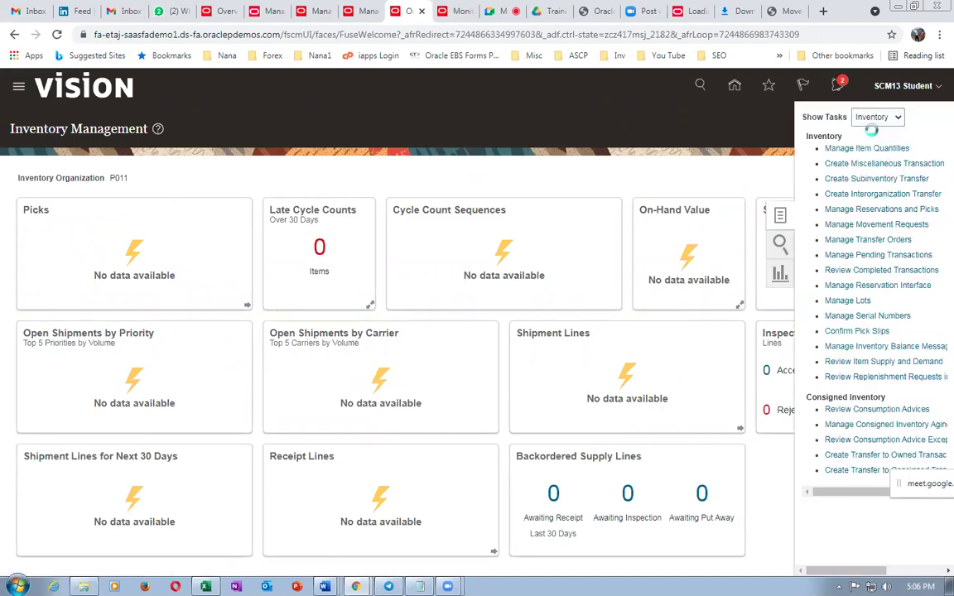
{"action": "left_click", "coordinate": [876, 117]}
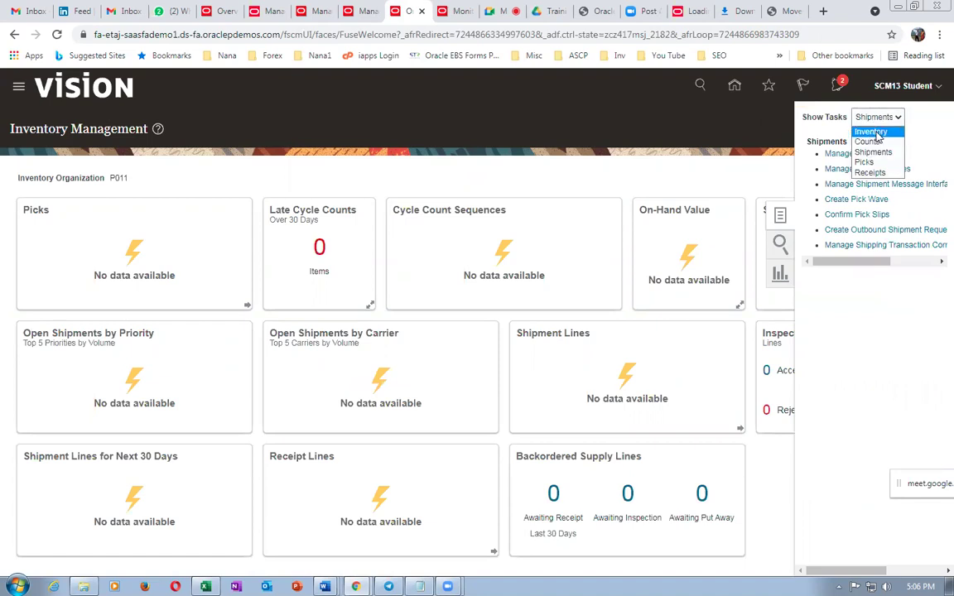
{"action": "left_click", "coordinate": [873, 153]}
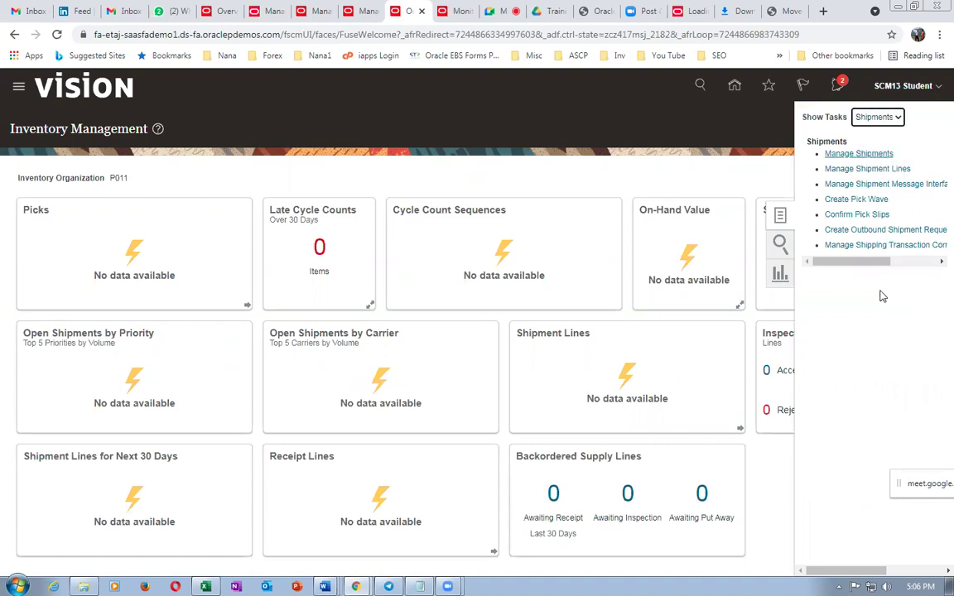
{"action": "left_click", "coordinate": [859, 216]}
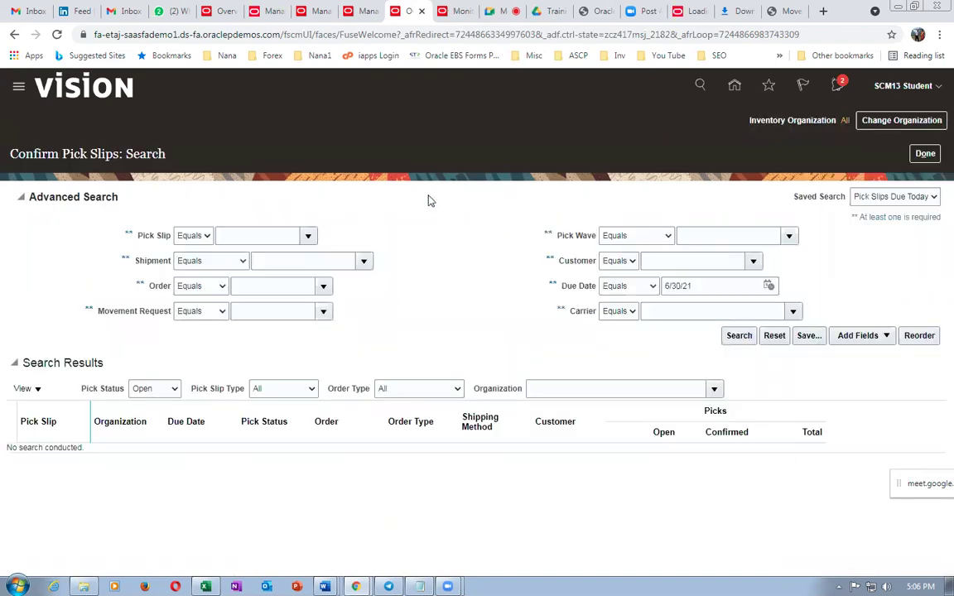
- Search Confirm Pick Slips for pick slip 177539
{"action": "left_click", "coordinate": [274, 236]}
{"action": "type", "text": "177539"}
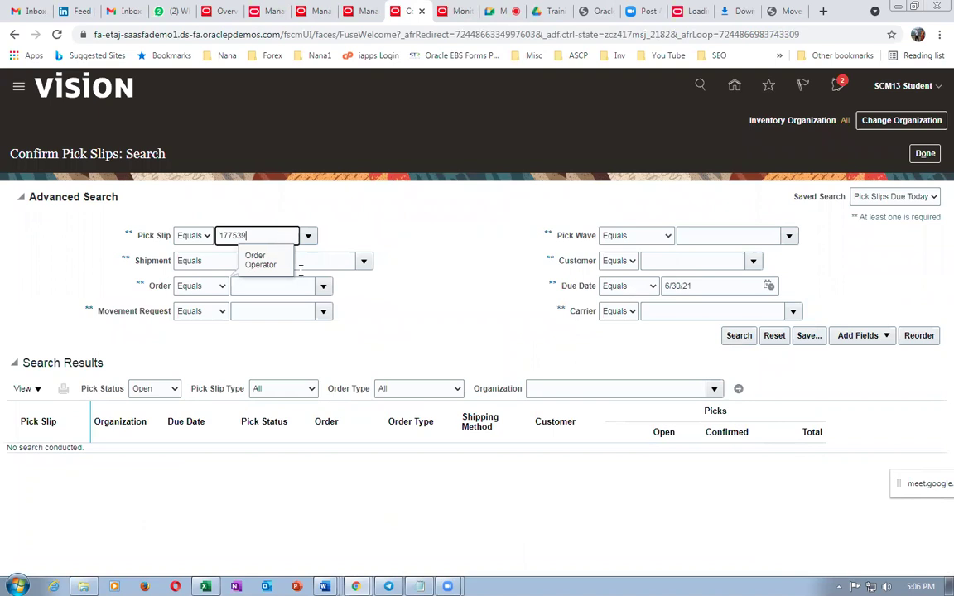
{"action": "key", "text": "Tab"}
{"action": "left_click", "coordinate": [745, 342]}
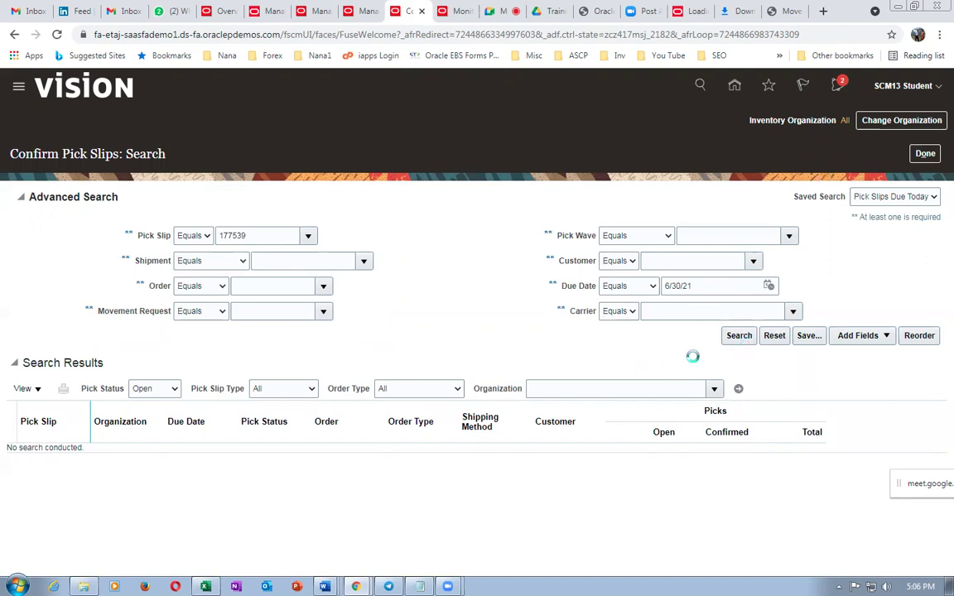
{"action": "left_click", "coordinate": [730, 338]}
- Try to change the inventory organization to P01, also searching the organization list for P0
{"action": "left_click", "coordinate": [883, 123]}
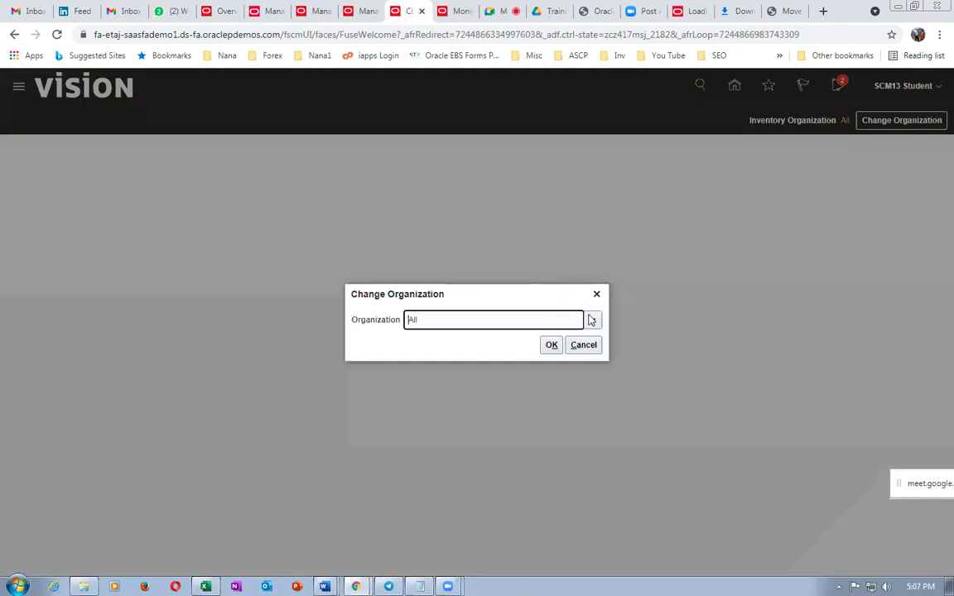
{"action": "left_click", "coordinate": [477, 323]}
{"action": "type", "text": "P01"}
{"action": "key", "text": "Tab"}
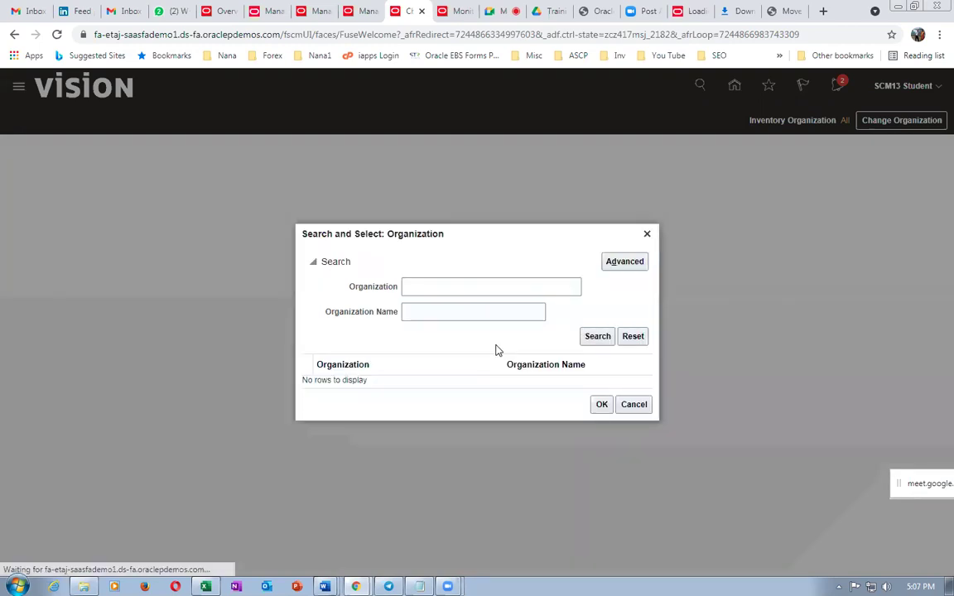
{"action": "left_click", "coordinate": [484, 286]}
{"action": "type", "text": "P0"}
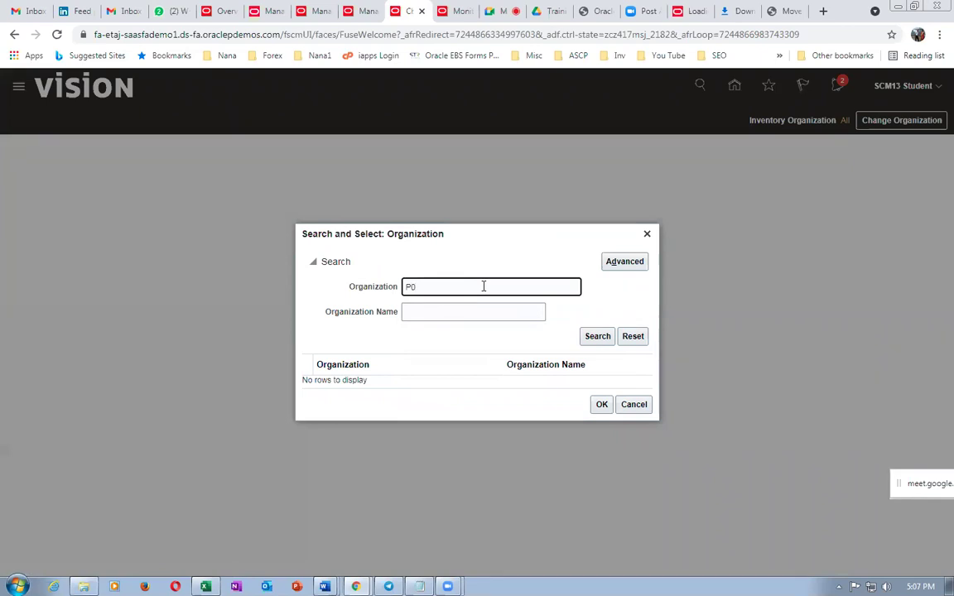
{"action": "left_click", "coordinate": [584, 342]}
{"action": "left_click", "coordinate": [586, 340]}
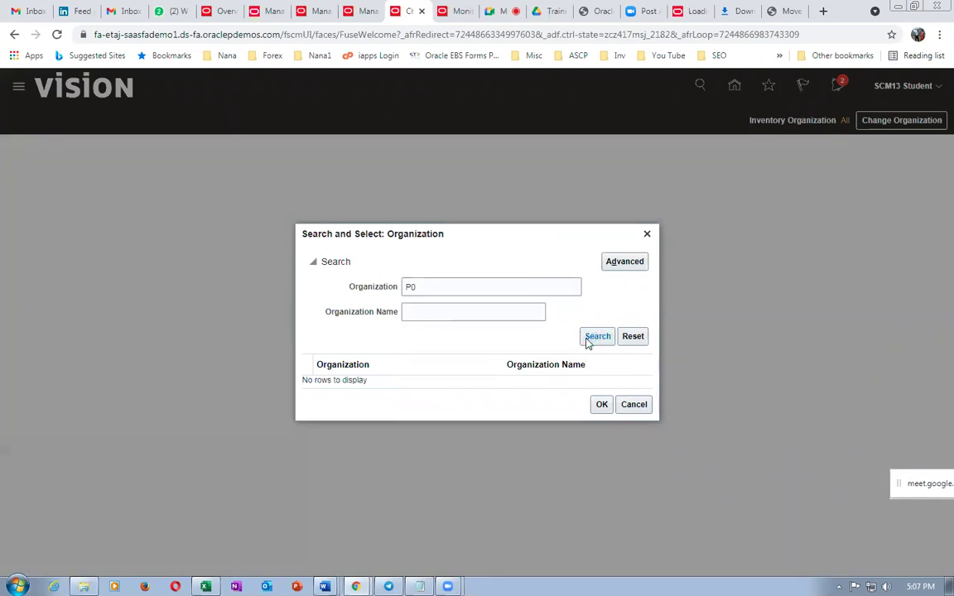
{"action": "left_click", "coordinate": [634, 405]}
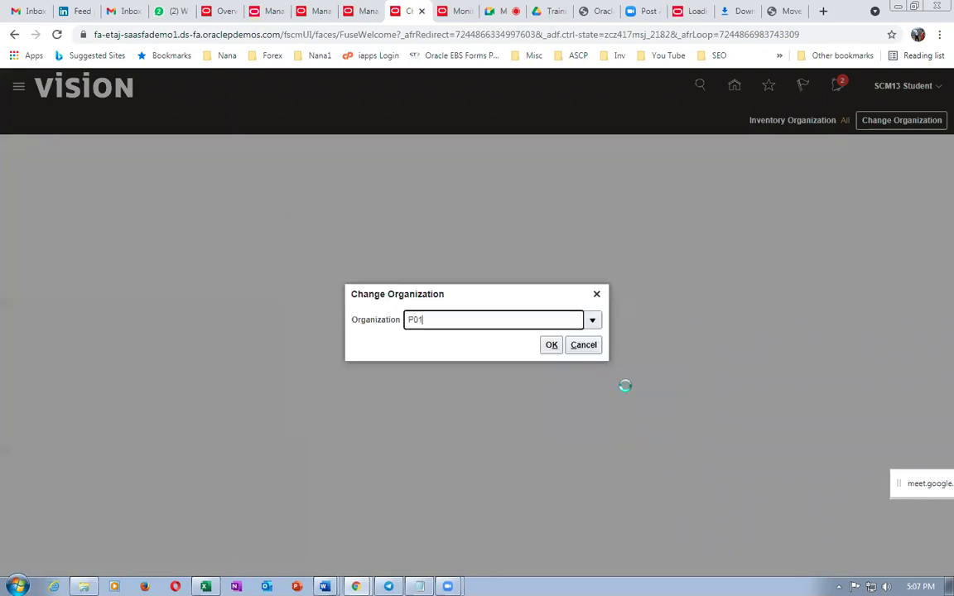
{"action": "left_click", "coordinate": [552, 345]}
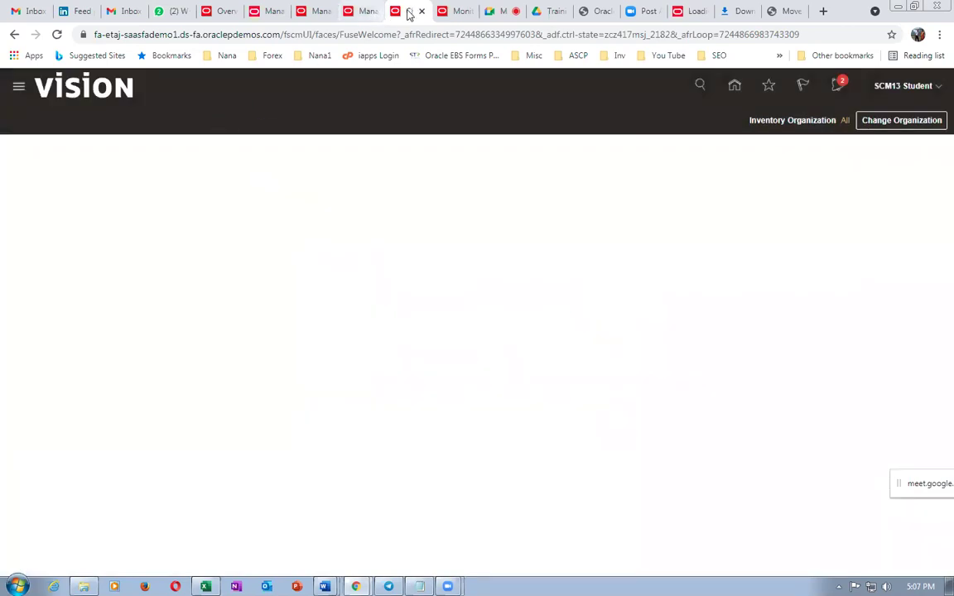
- Duplicate the current browser tab and open the User Accounts page of the Security Console there
{"action": "right_click", "coordinate": [409, 13]}
{"action": "left_click", "coordinate": [427, 103]}
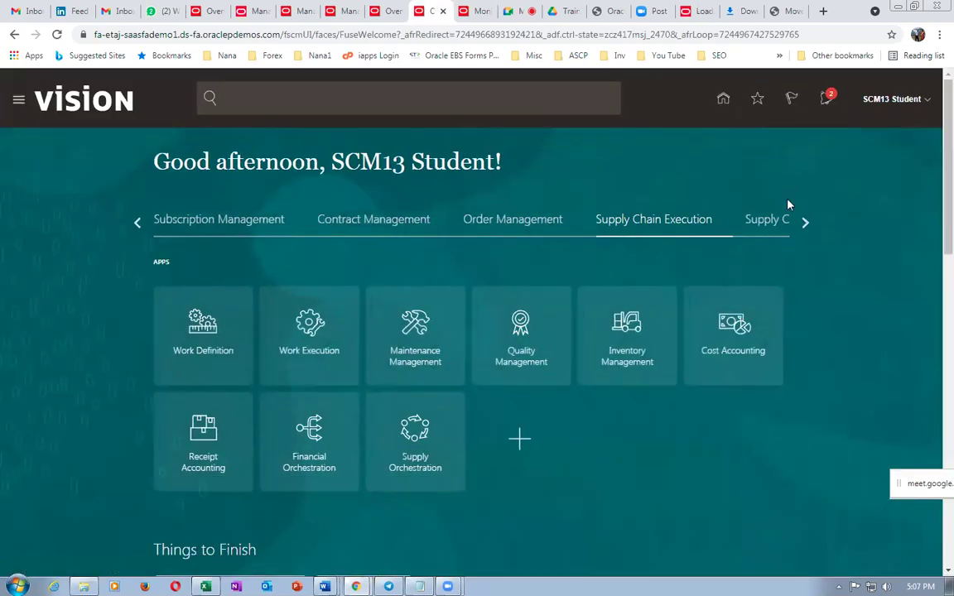
{"action": "left_click", "coordinate": [805, 222]}
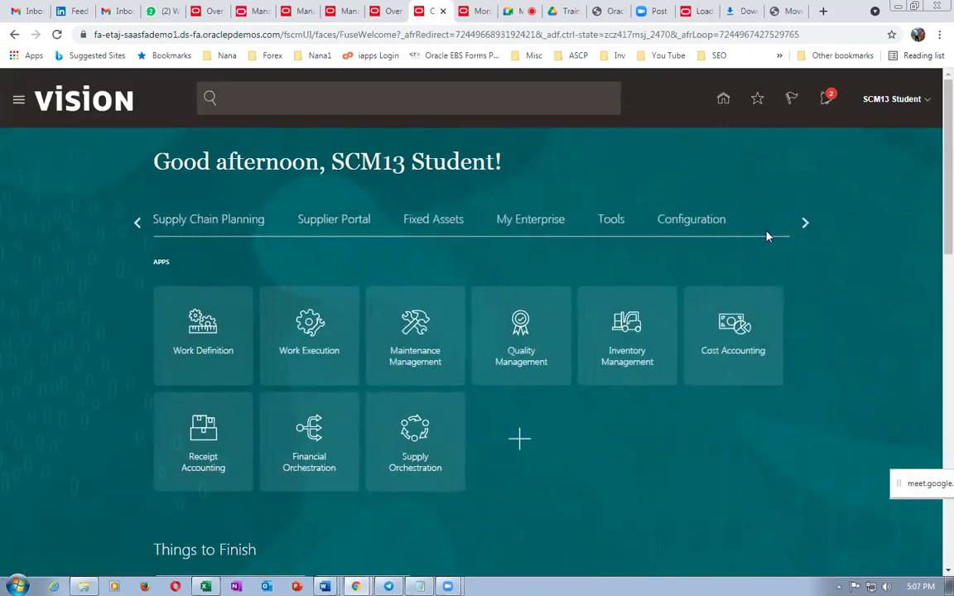
{"action": "left_click", "coordinate": [612, 220]}
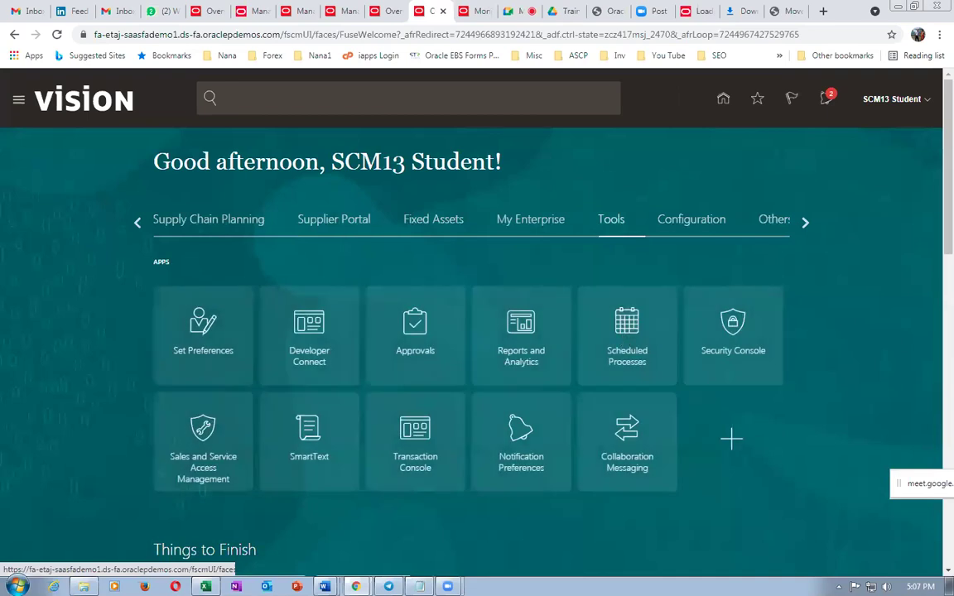
{"action": "left_click", "coordinate": [729, 351]}
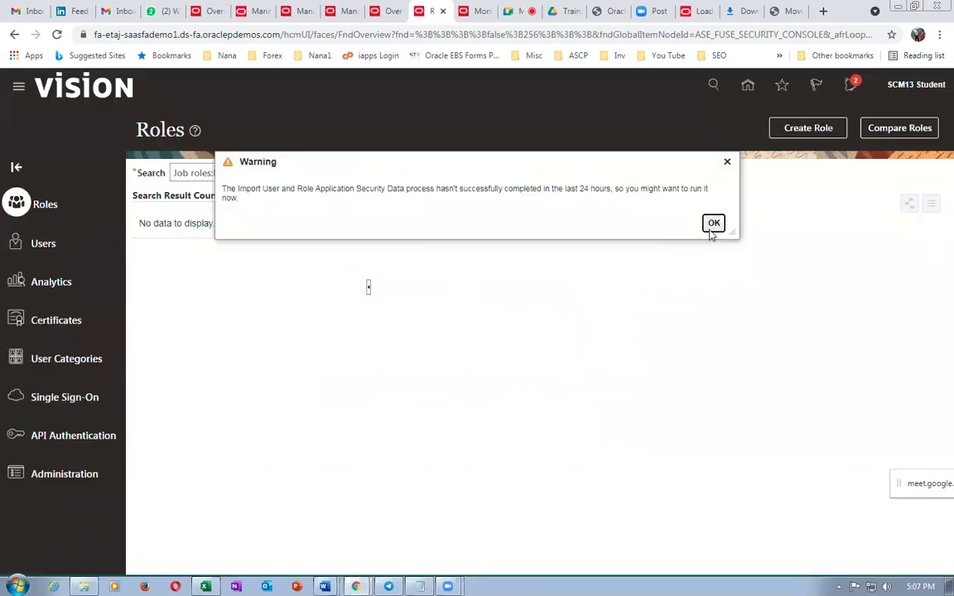
{"action": "left_click", "coordinate": [710, 232]}
{"action": "left_click", "coordinate": [41, 243]}
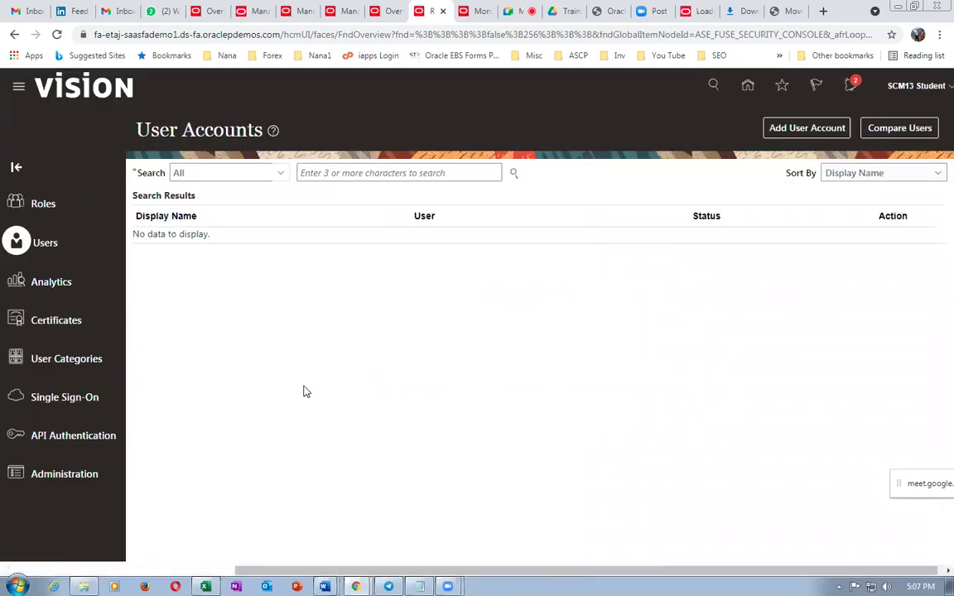
- Search the user accounts for scm13 and open the details of the matching account
{"action": "left_click", "coordinate": [324, 173]}
{"action": "type", "text": "scm13"}
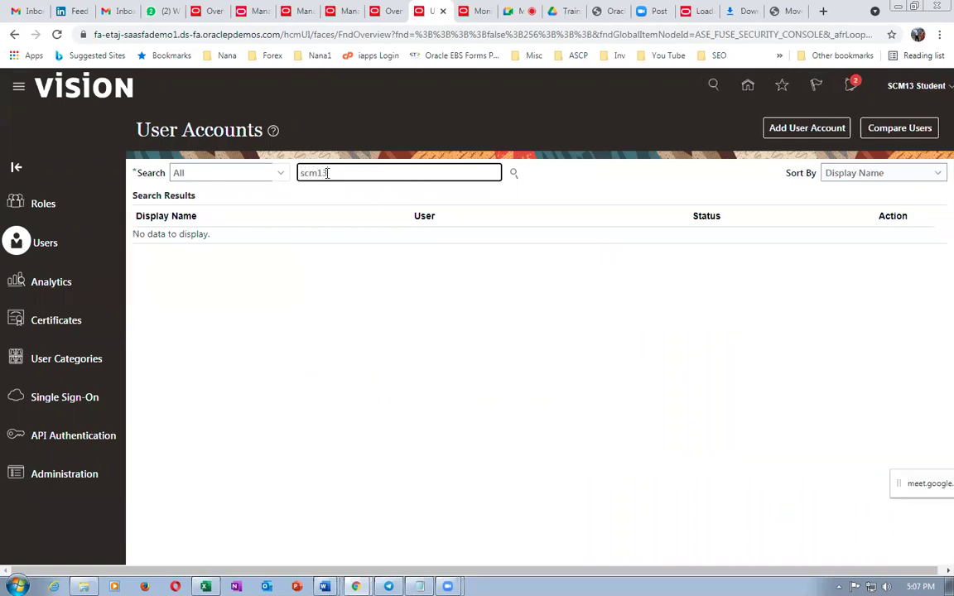
{"action": "key", "text": "Return"}
{"action": "left_click", "coordinate": [153, 254]}
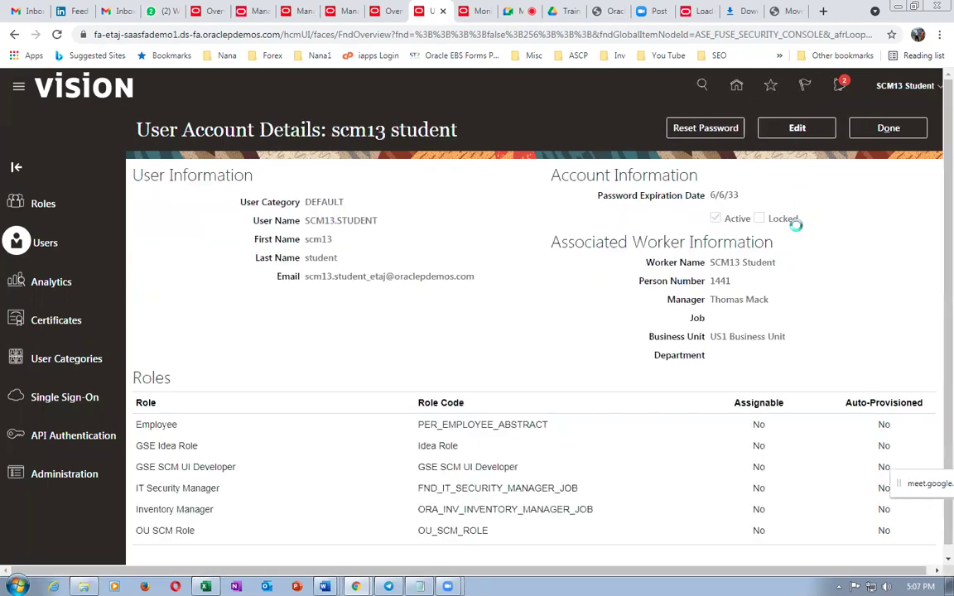
- Edit the account and add the Shipping Manager role, ORA_WSH_SHIPPING_MANAGER_JOB, to its roles
{"action": "scroll", "coordinate": [787, 258], "scroll_direction": "down", "scroll_amount": 2}
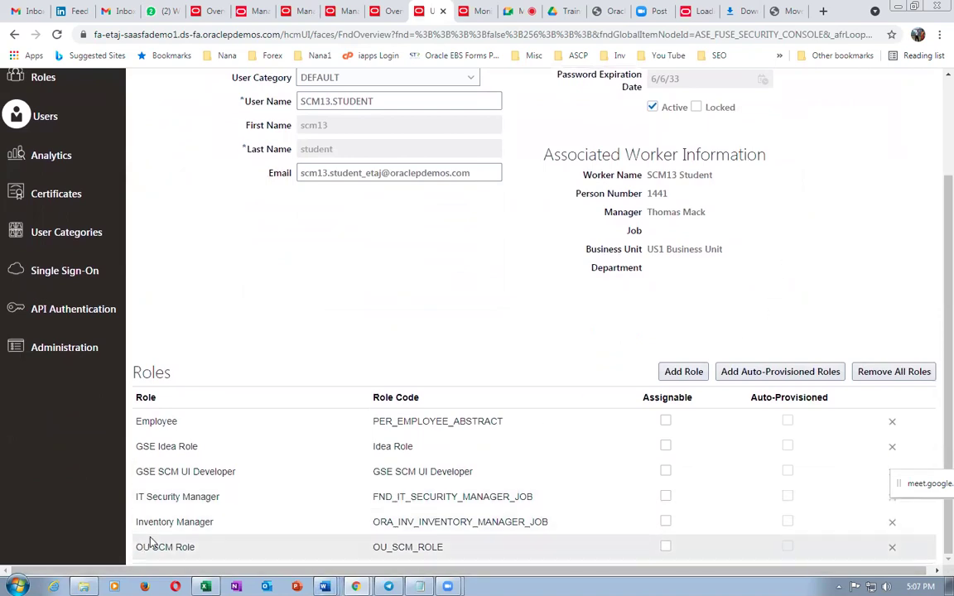
{"action": "left_click", "coordinate": [698, 374]}
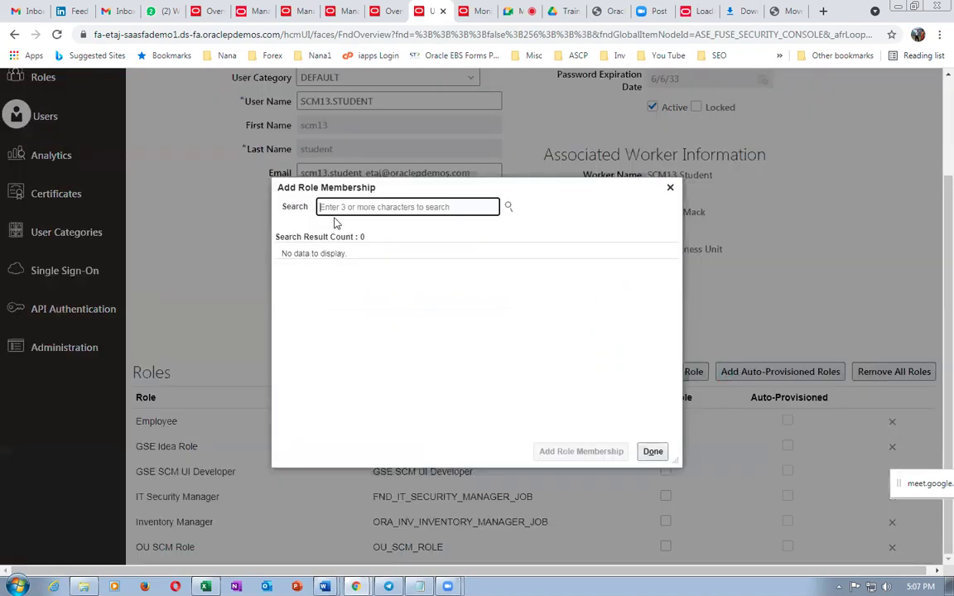
{"action": "type", "text": "shipping man"}
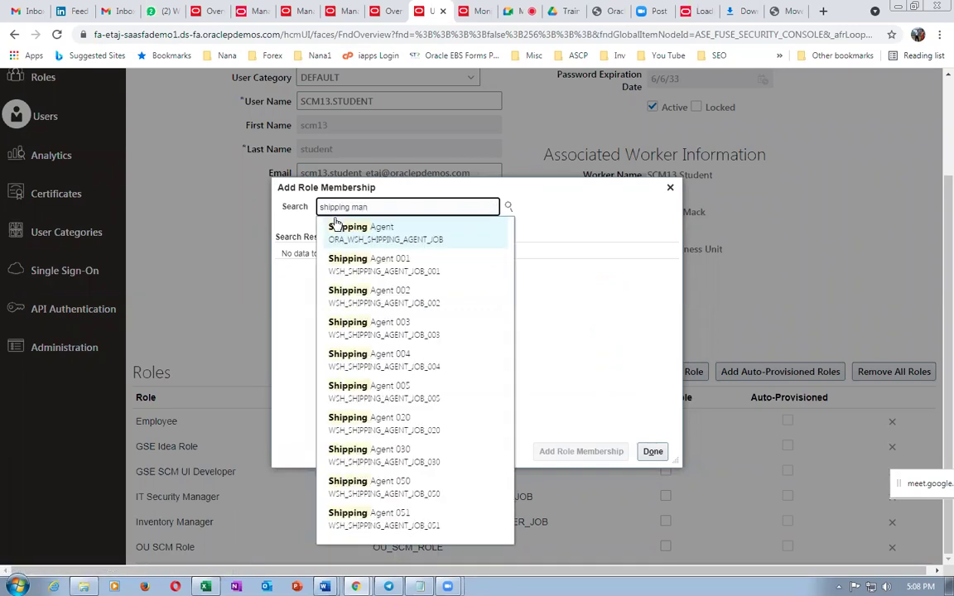
{"action": "left_click", "coordinate": [379, 269]}
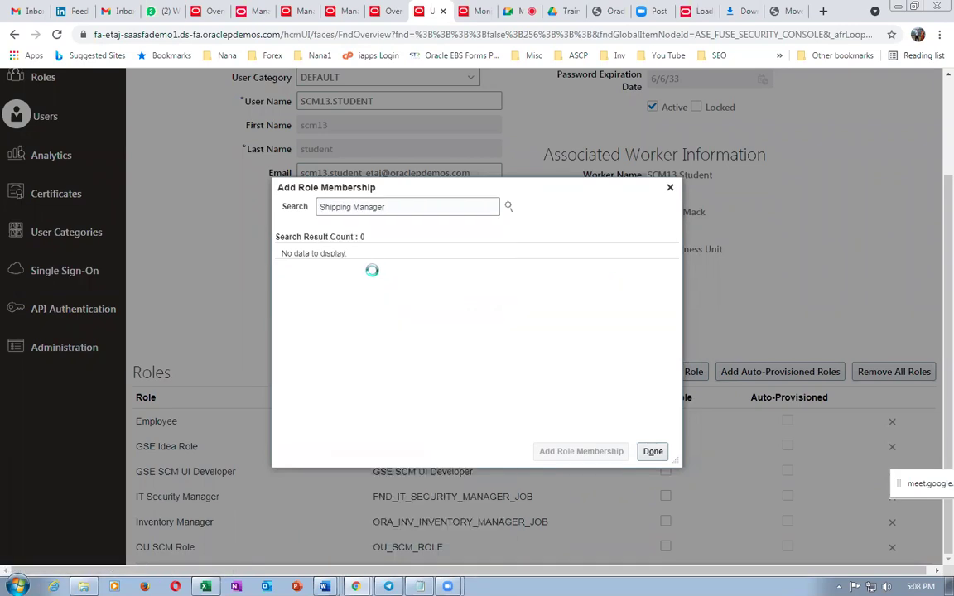
{"action": "left_click", "coordinate": [378, 272]}
{"action": "left_click", "coordinate": [550, 451]}
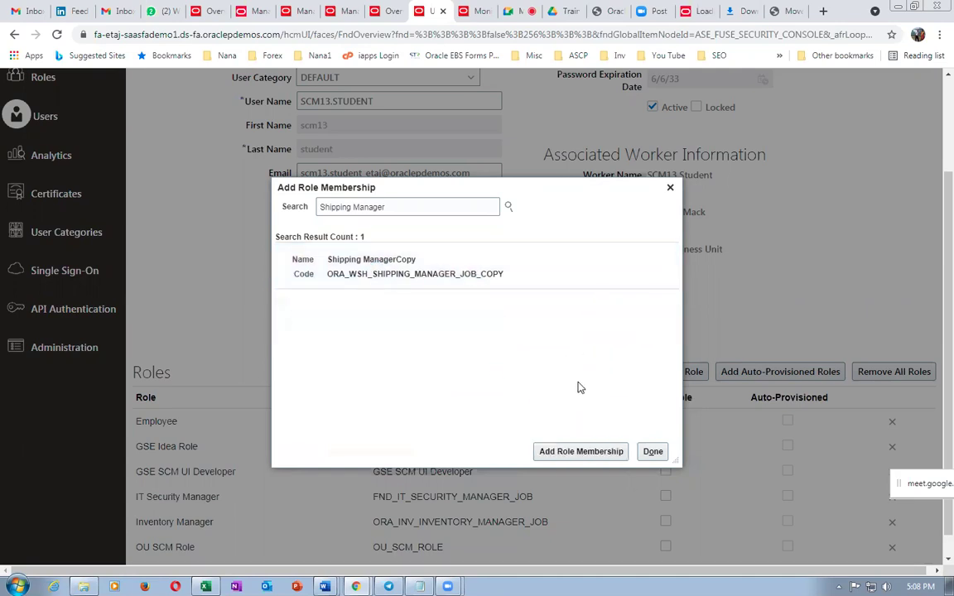
{"action": "left_click", "coordinate": [653, 452]}
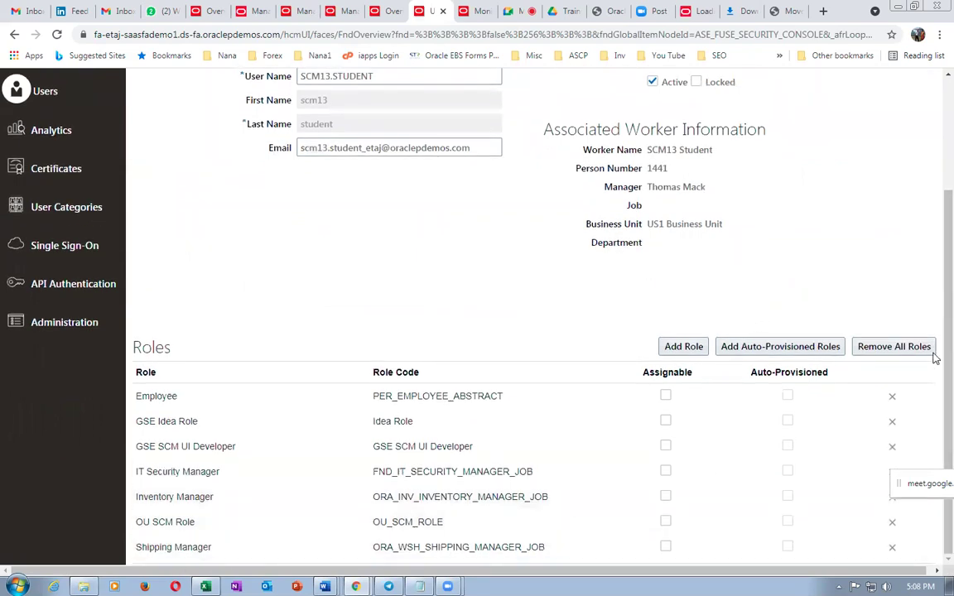
- Save the edited user account and return to the User Accounts list
{"action": "scroll", "coordinate": [933, 336], "scroll_direction": "up", "scroll_amount": 3}
{"action": "left_click", "coordinate": [797, 130]}
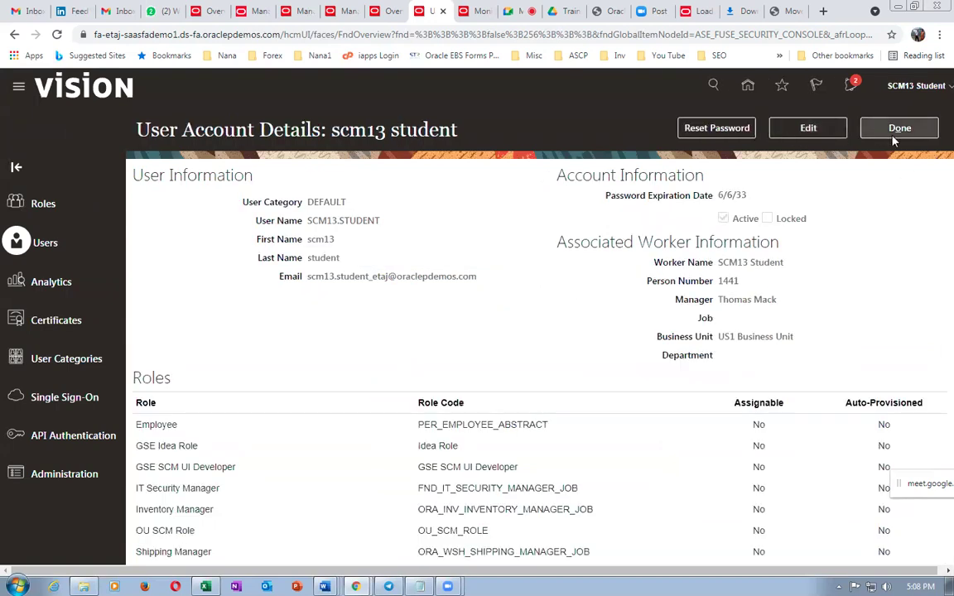
{"action": "left_click", "coordinate": [888, 129]}
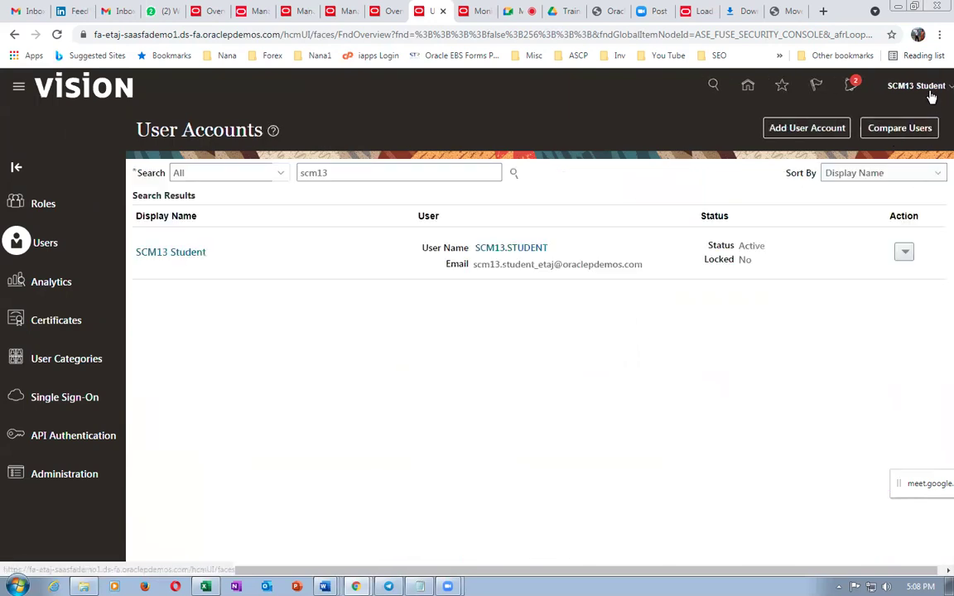
- Go to Setup and Maintenance and open its task search page
{"action": "left_click", "coordinate": [930, 95]}
{"action": "left_click", "coordinate": [718, 280]}
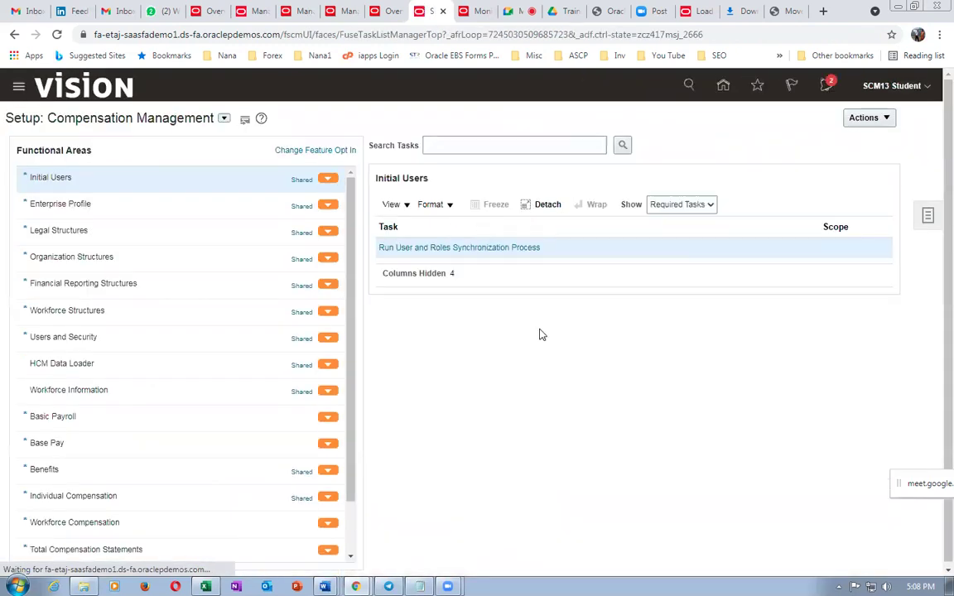
{"action": "left_click", "coordinate": [927, 219]}
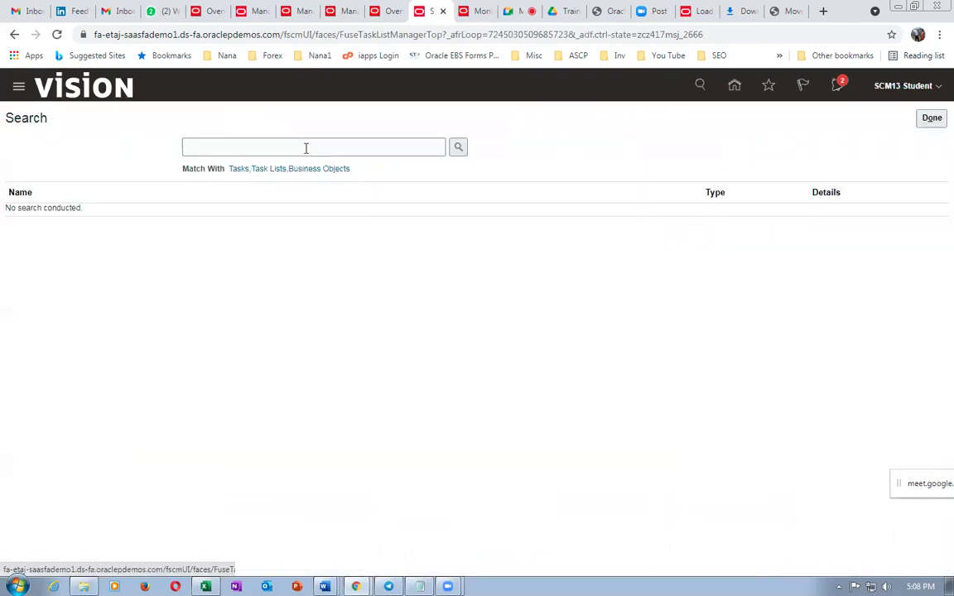
- Search the setup tasks for man%data%access% and open Manage Data Access for Users
{"action": "left_click", "coordinate": [307, 148]}
{"action": "type", "text": "man%"}
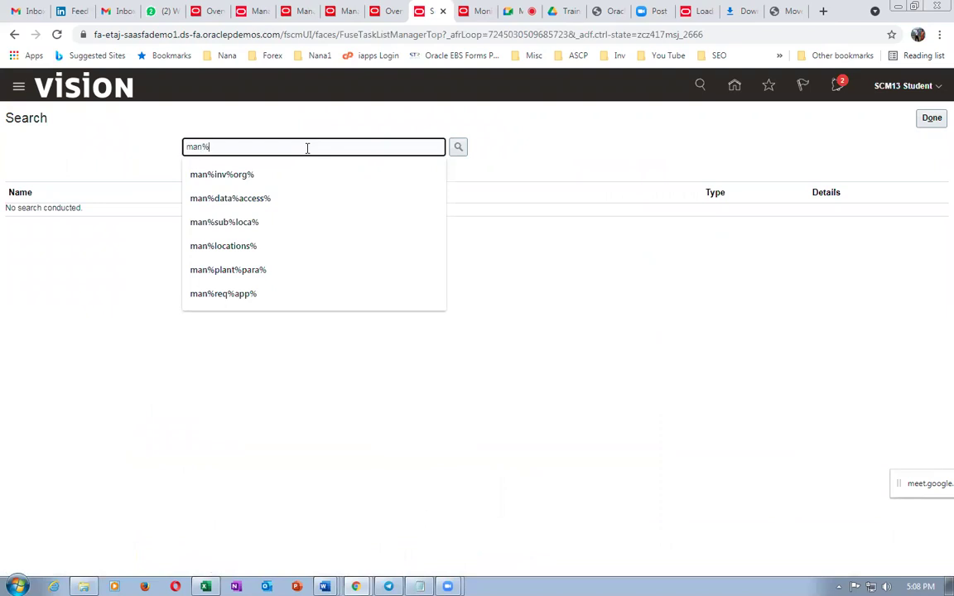
{"action": "type", "text": "data%acce"}
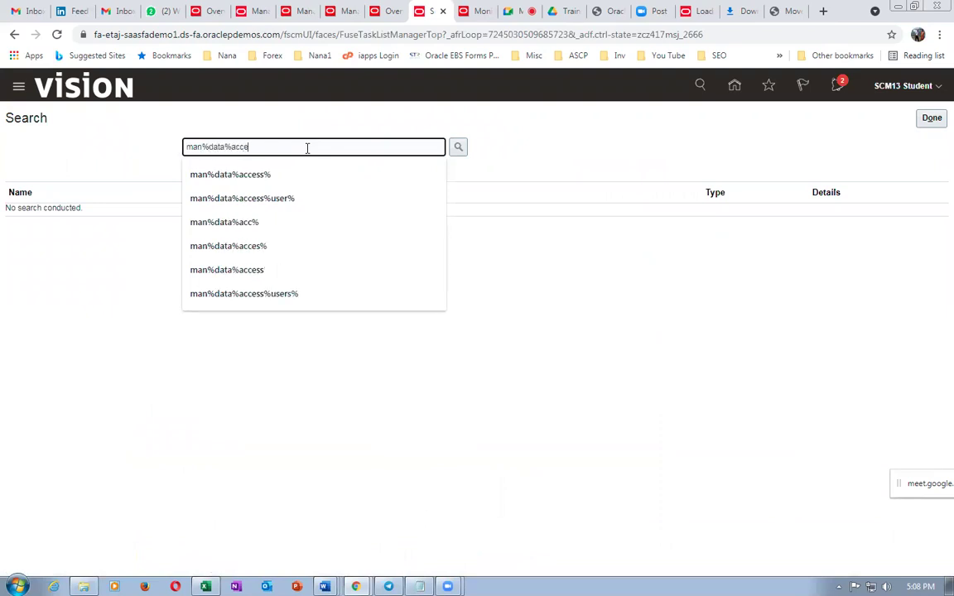
{"action": "type", "text": "ss%"}
{"action": "left_click", "coordinate": [249, 199]}
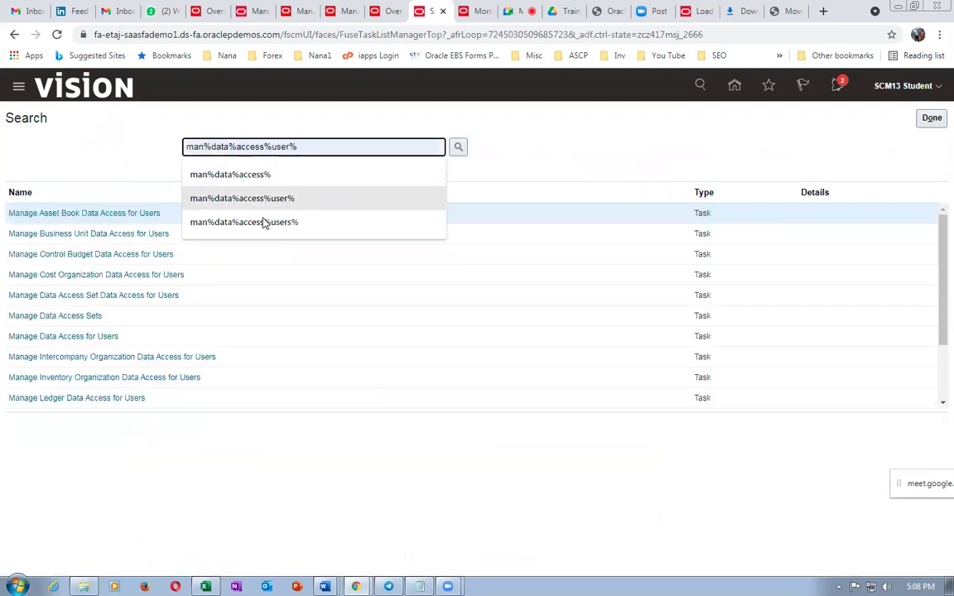
{"action": "left_click", "coordinate": [106, 337]}
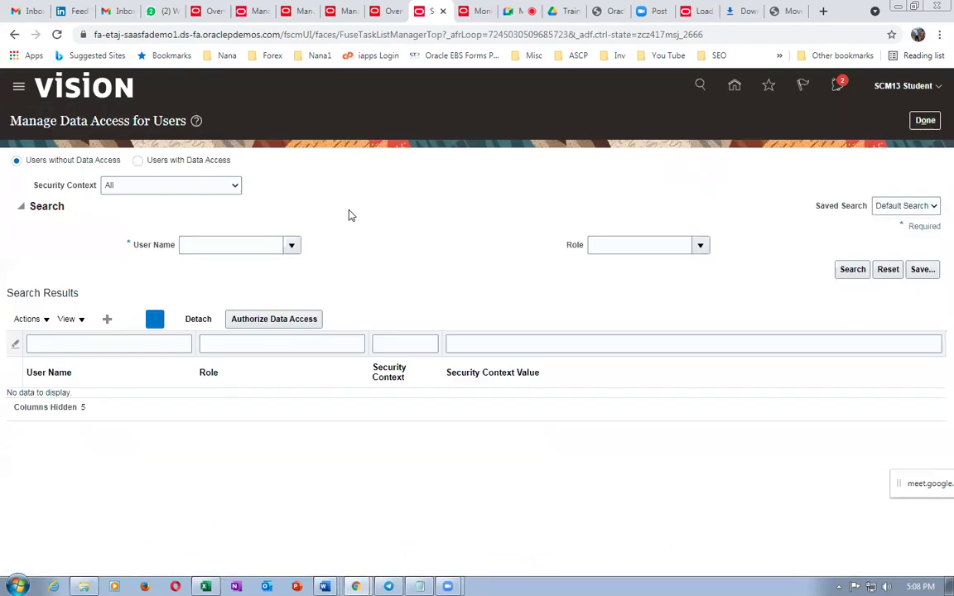
- Create a data access entry for user scm13 with the Shipping Manager role
{"action": "left_click", "coordinate": [107, 320]}
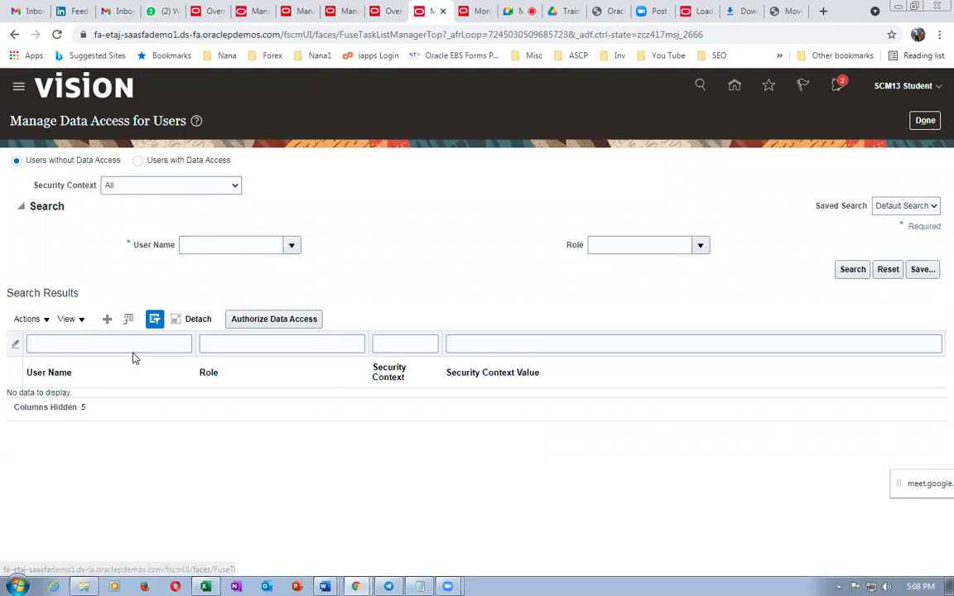
{"action": "left_click", "coordinate": [238, 334]}
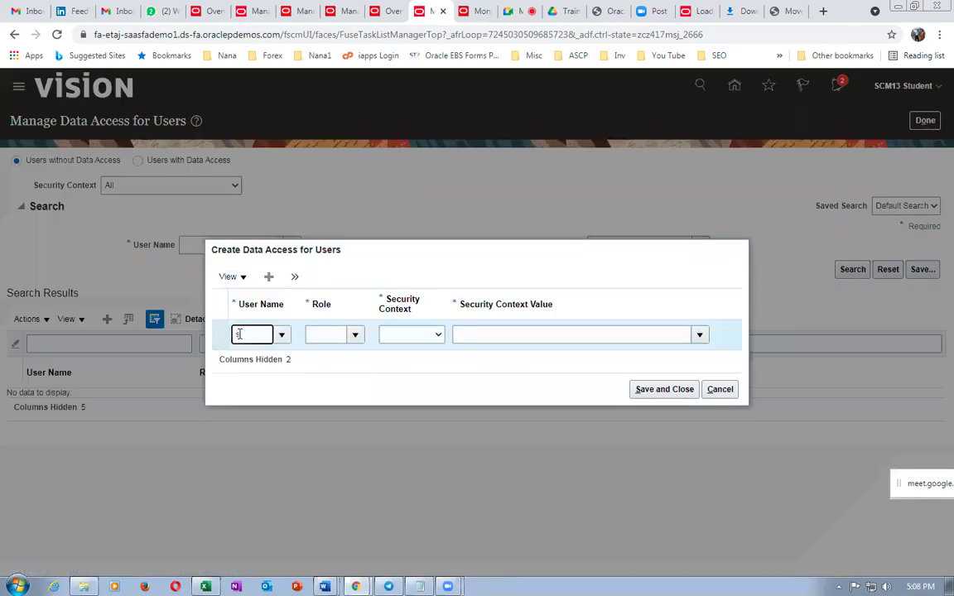
{"action": "key", "text": "Tab"}
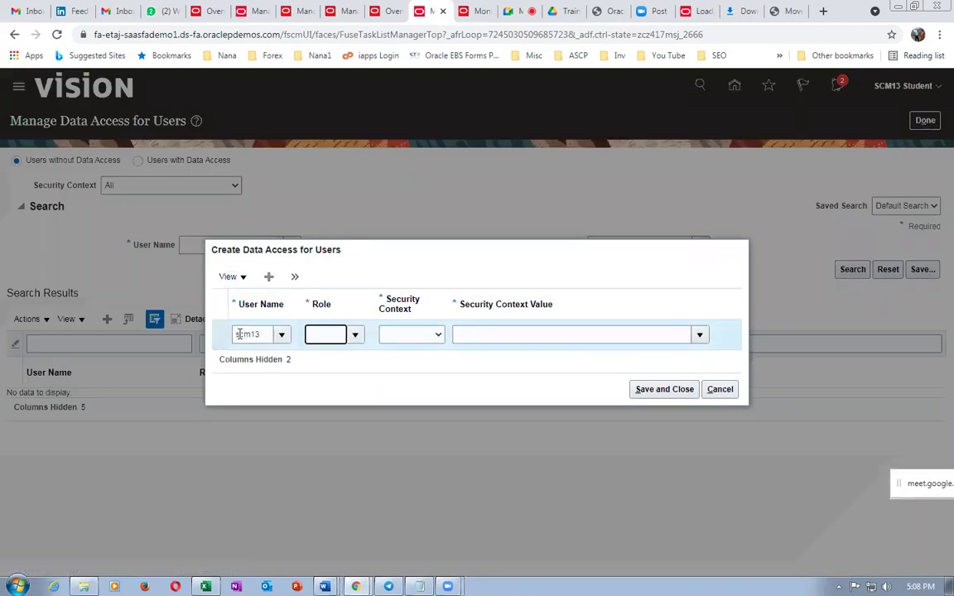
{"action": "key", "text": "Tab"}
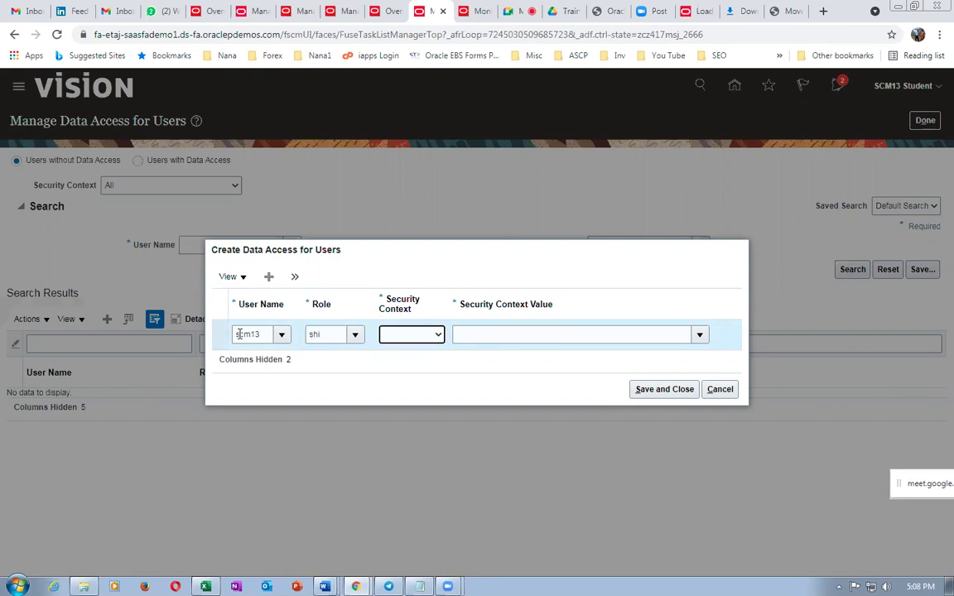
{"action": "left_click", "coordinate": [354, 338]}
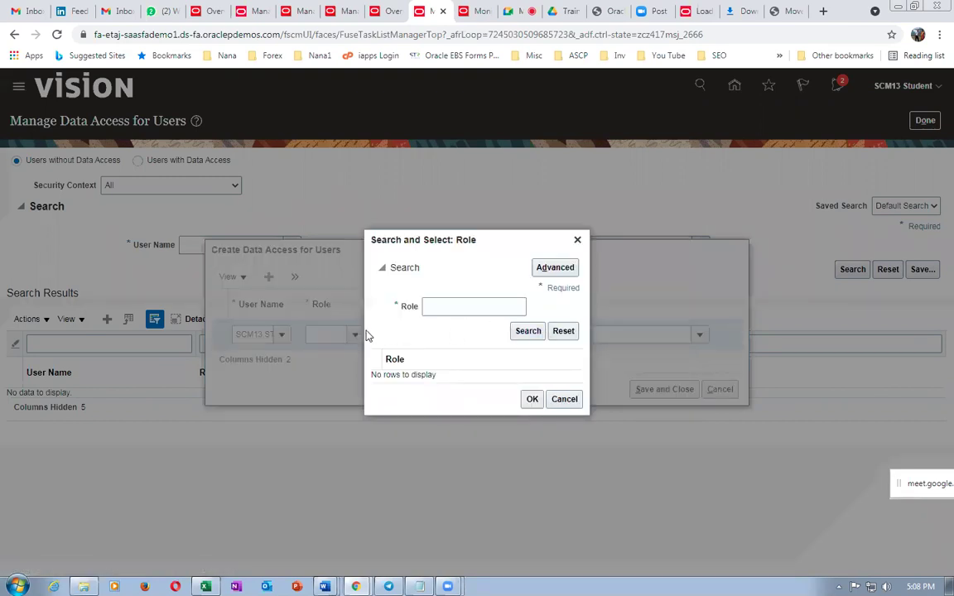
{"action": "left_click", "coordinate": [563, 400]}
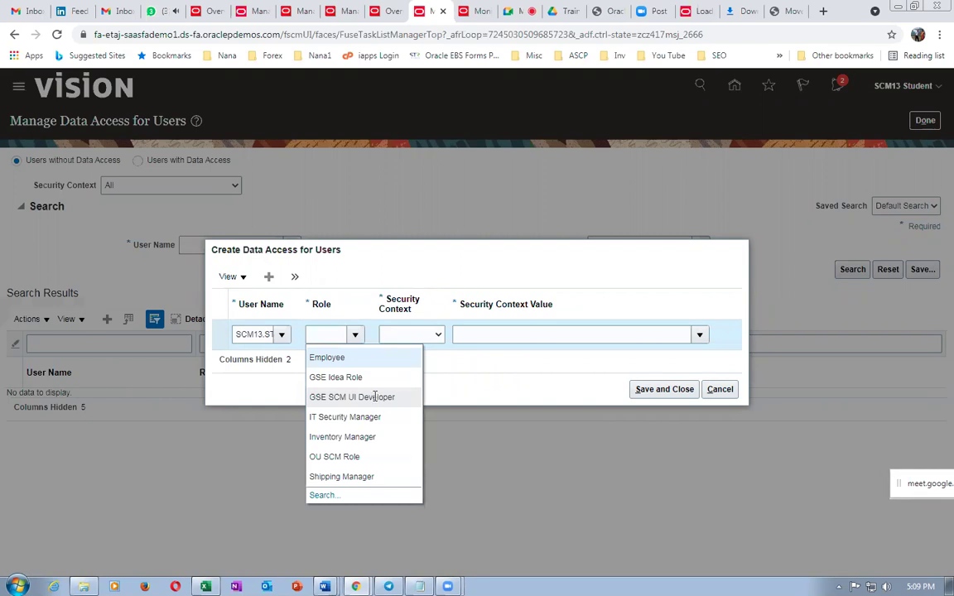
{"action": "left_click", "coordinate": [341, 476]}
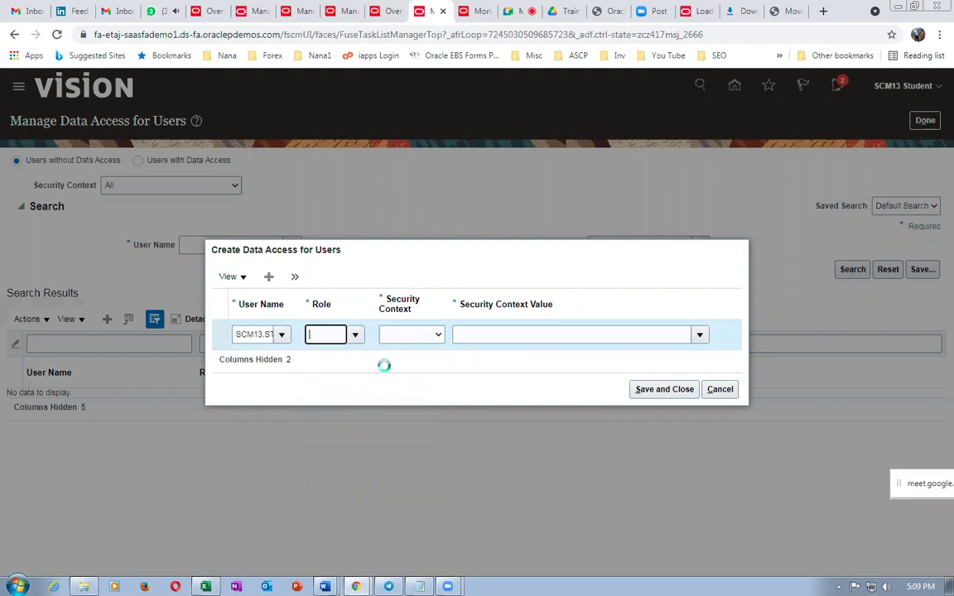
- Set the entry's security context to Inventory organization with value P011, save it, and finish managing data access
{"action": "left_click", "coordinate": [417, 336]}
{"action": "left_click", "coordinate": [420, 358]}
{"action": "left_click", "coordinate": [489, 336]}
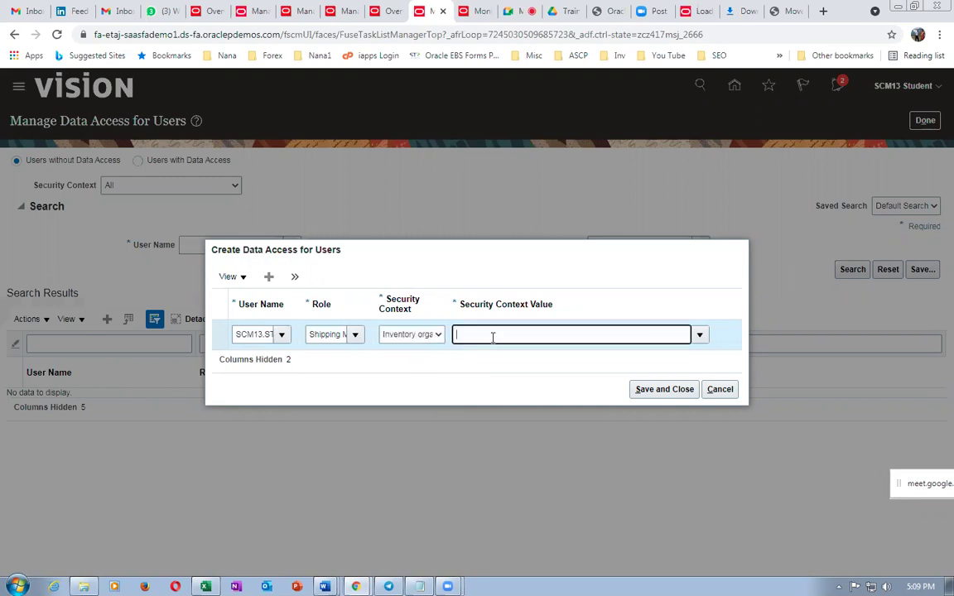
{"action": "type", "text": "P01"}
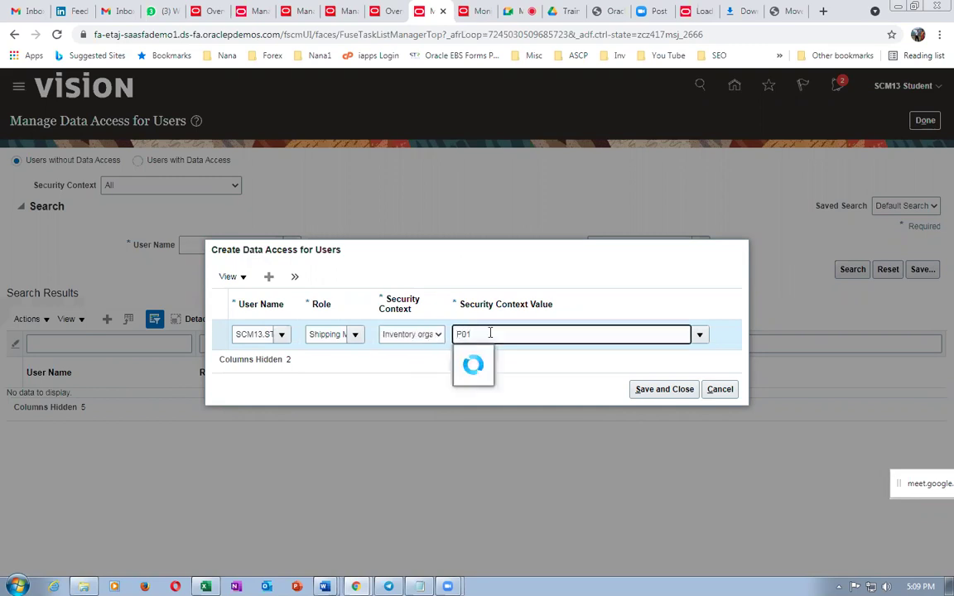
{"action": "type", "text": "1"}
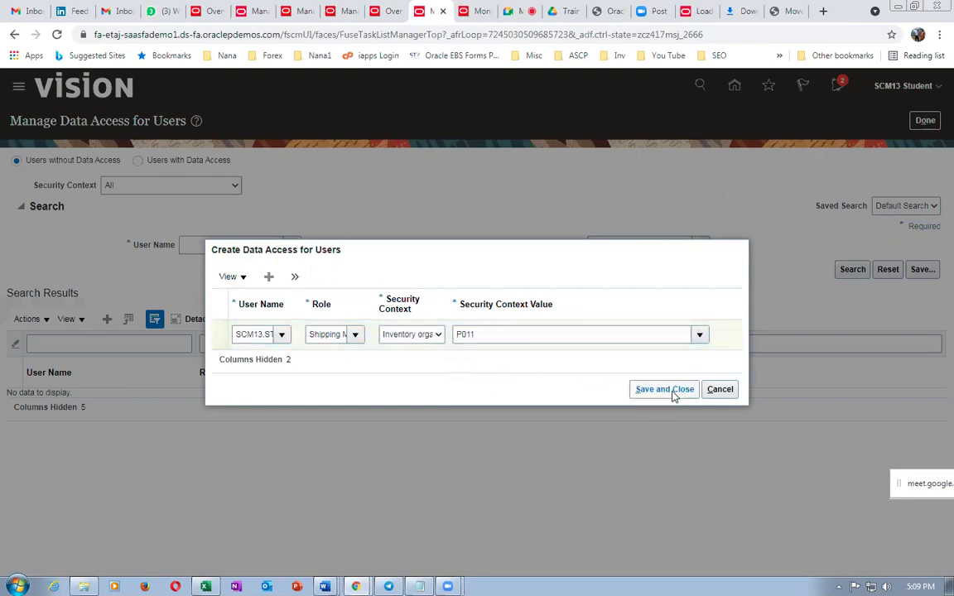
{"action": "left_click", "coordinate": [641, 390]}
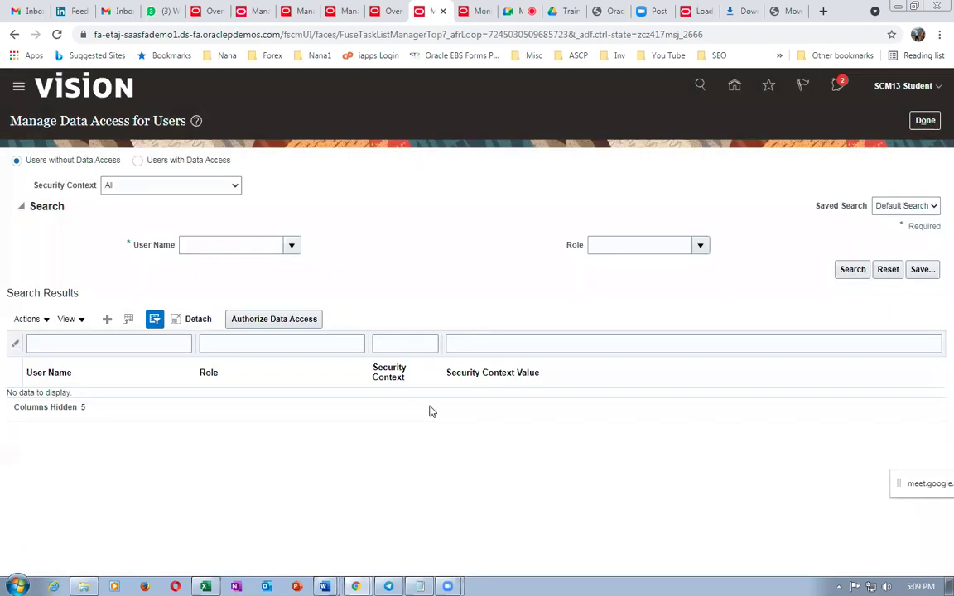
{"action": "left_click", "coordinate": [926, 121]}
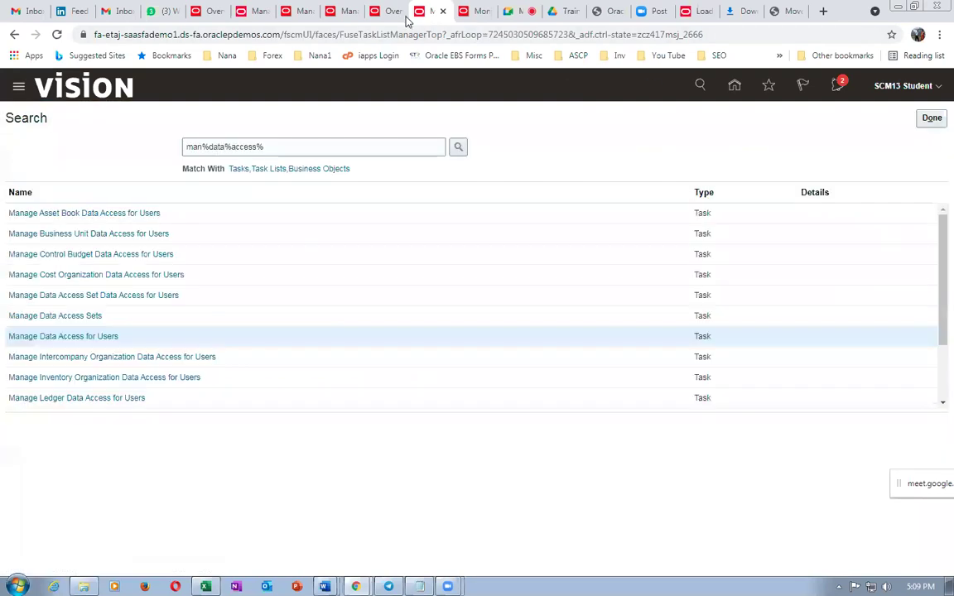
- Return to the Inventory Management browser tab, checking the Manage Movement Requests tab for its organization, and open Confirm Pick Slips
{"action": "left_click", "coordinate": [384, 17]}
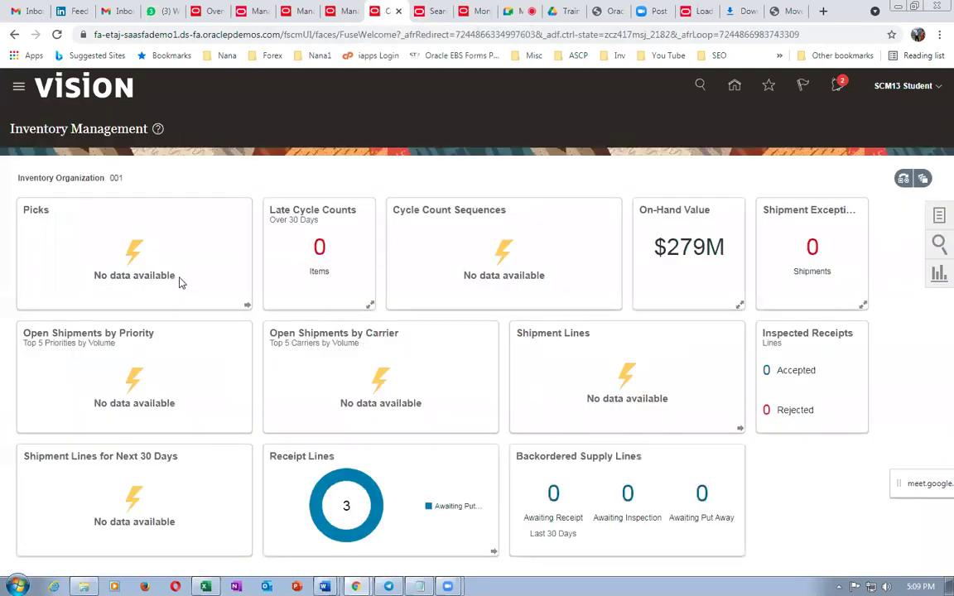
{"action": "left_click", "coordinate": [341, 12]}
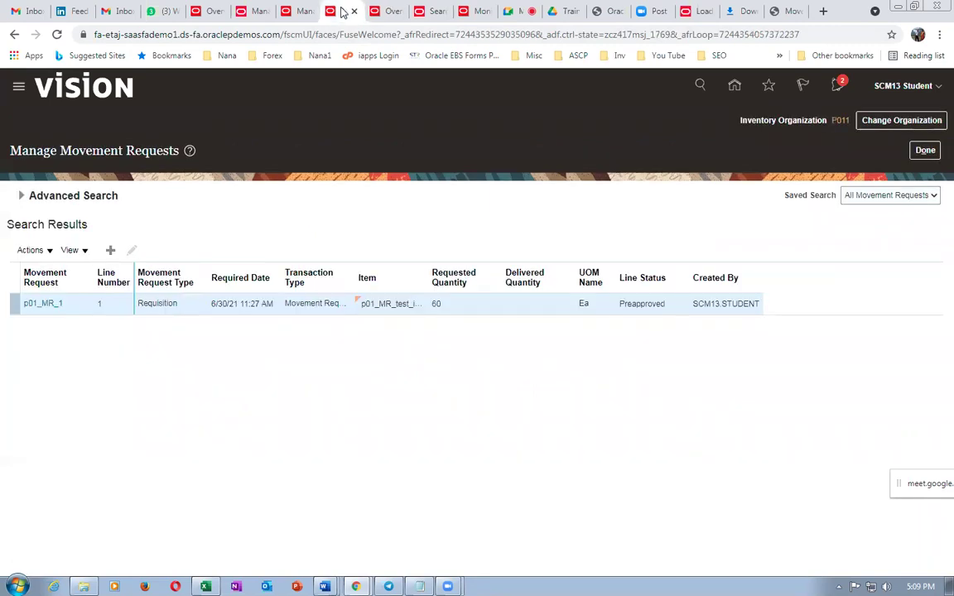
{"action": "left_click", "coordinate": [383, 12]}
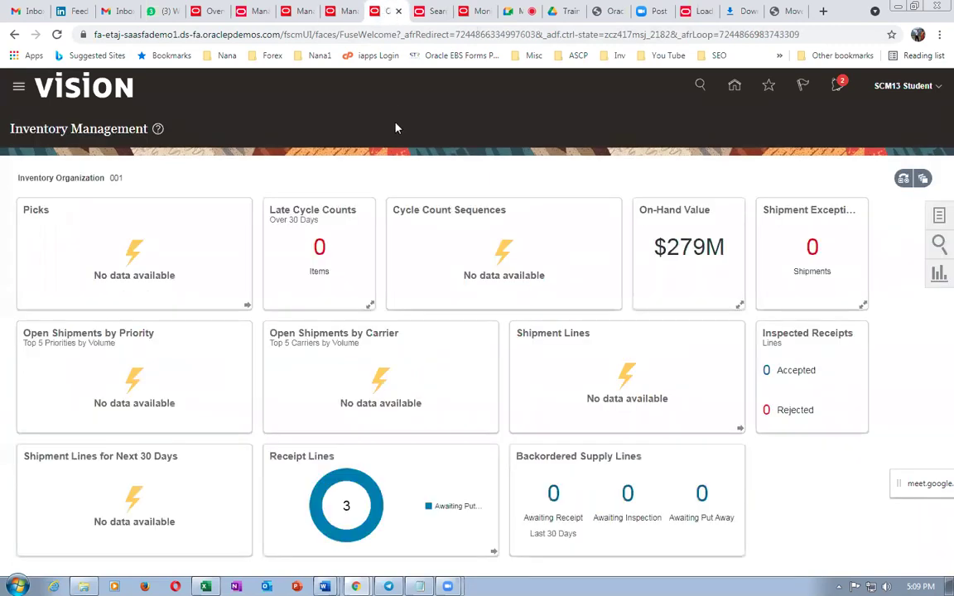
{"action": "left_click", "coordinate": [939, 217]}
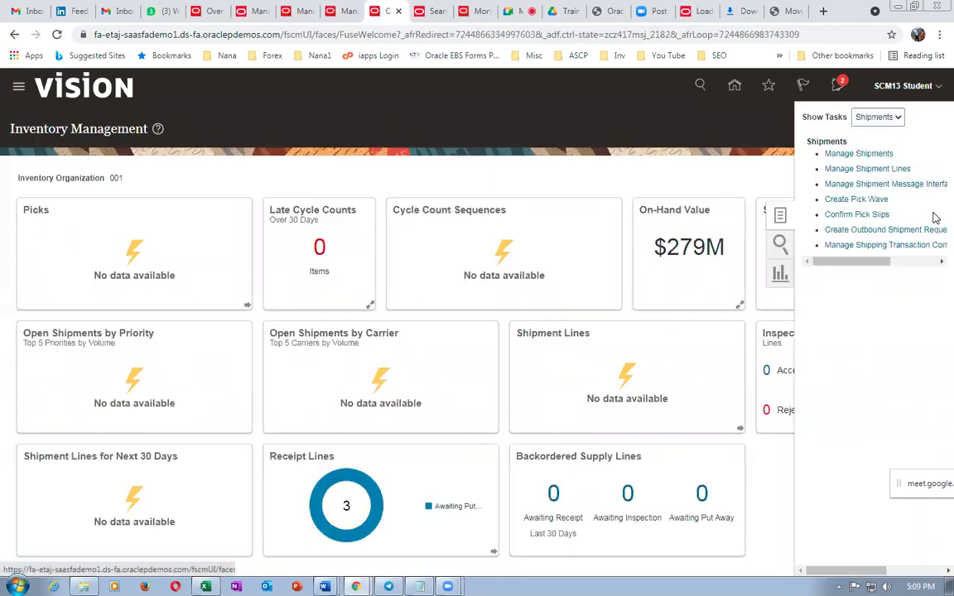
{"action": "left_click", "coordinate": [857, 217]}
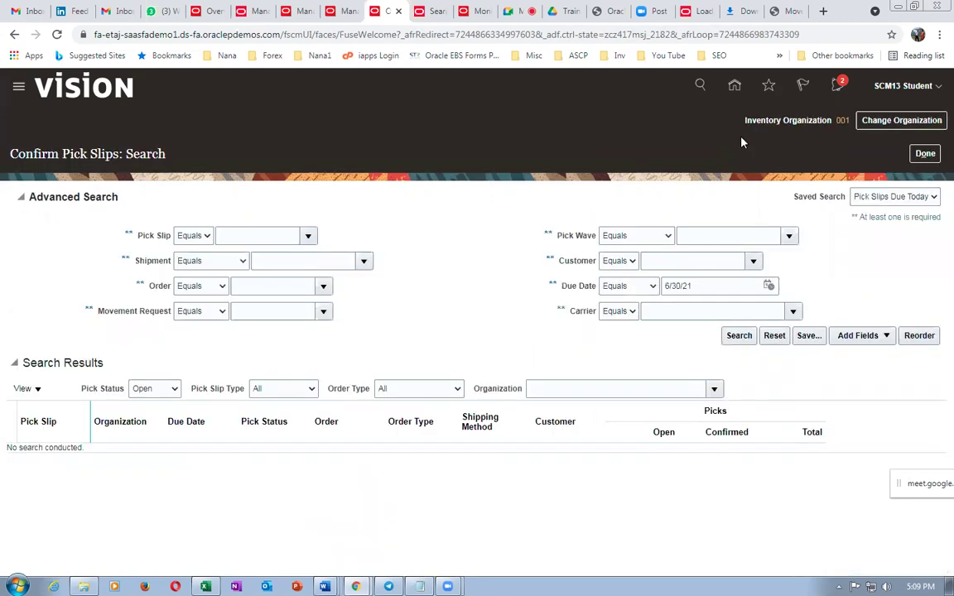
- Try to change the inventory organization to P01, searching the organization list for it, and cancel the change
{"action": "left_click", "coordinate": [890, 122]}
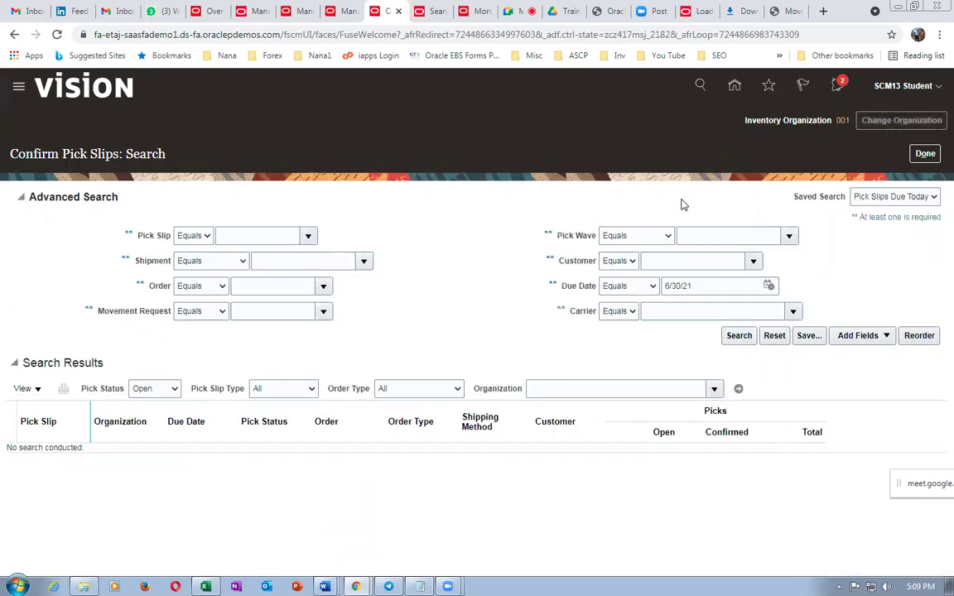
{"action": "type", "text": "M1"}
{"action": "key", "text": "Tab"}
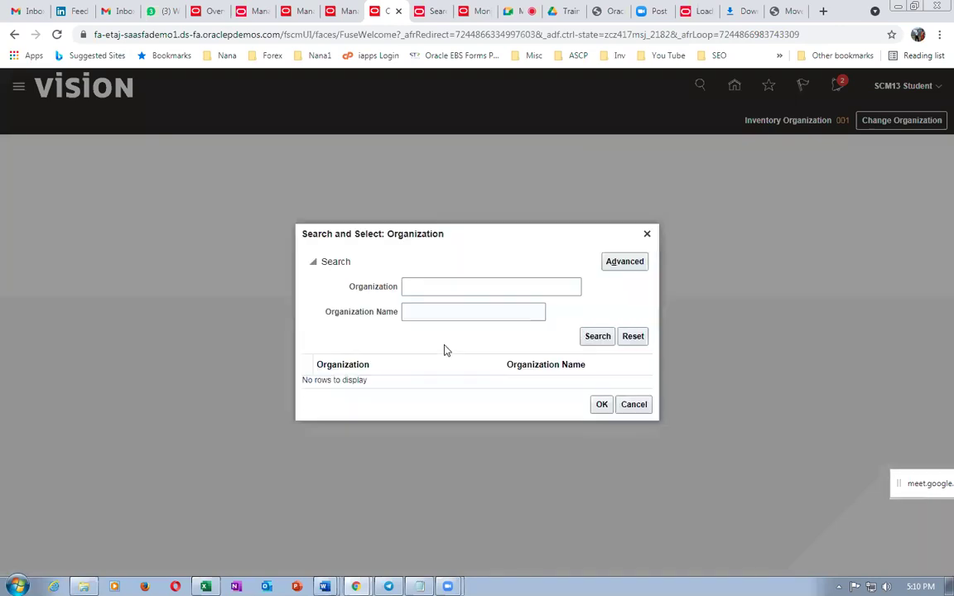
{"action": "left_click", "coordinate": [475, 287]}
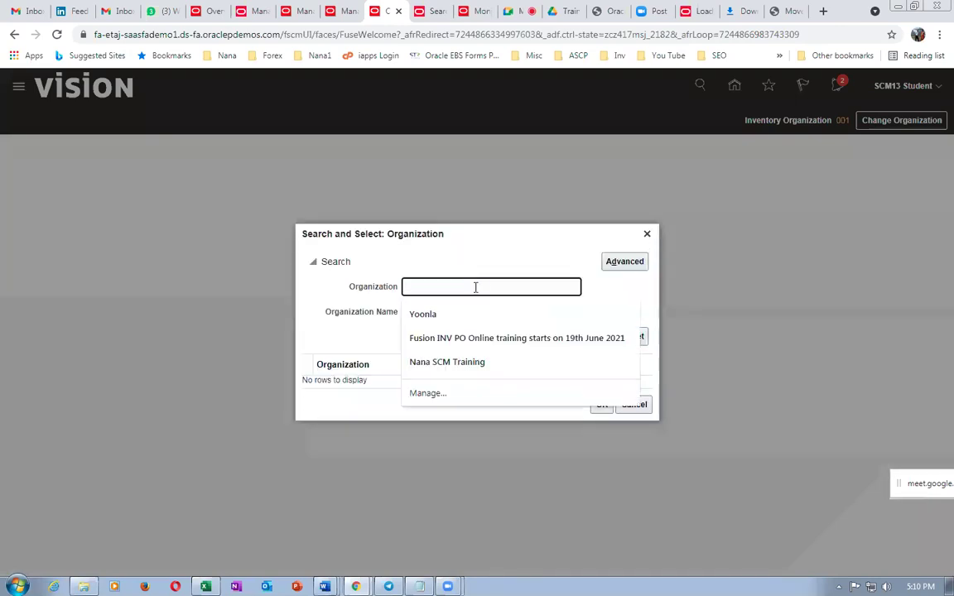
{"action": "type", "text": "P01"}
{"action": "left_click", "coordinate": [595, 337]}
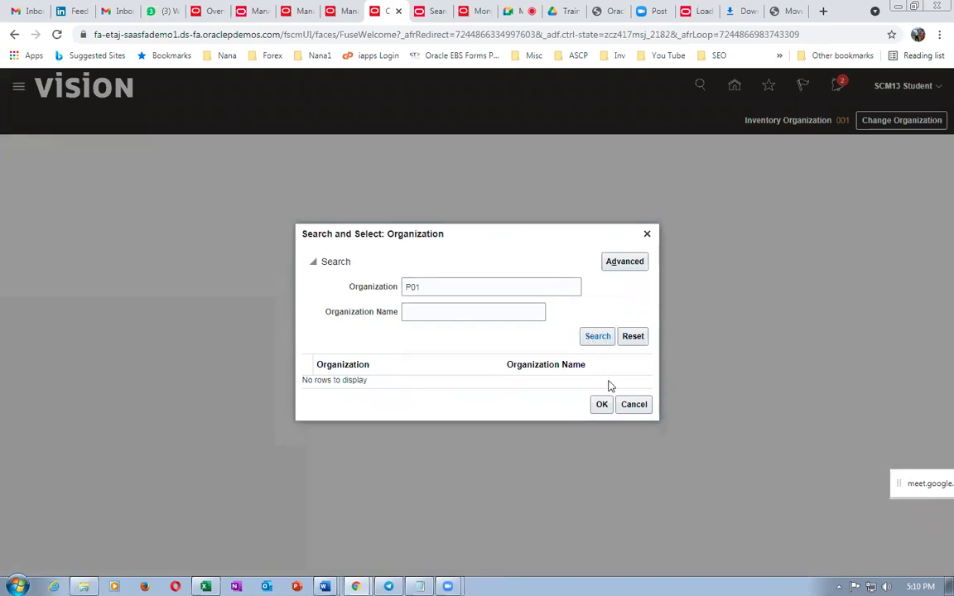
{"action": "left_click_drag", "start_coordinate": [429, 286], "coordinate": [370, 296]}
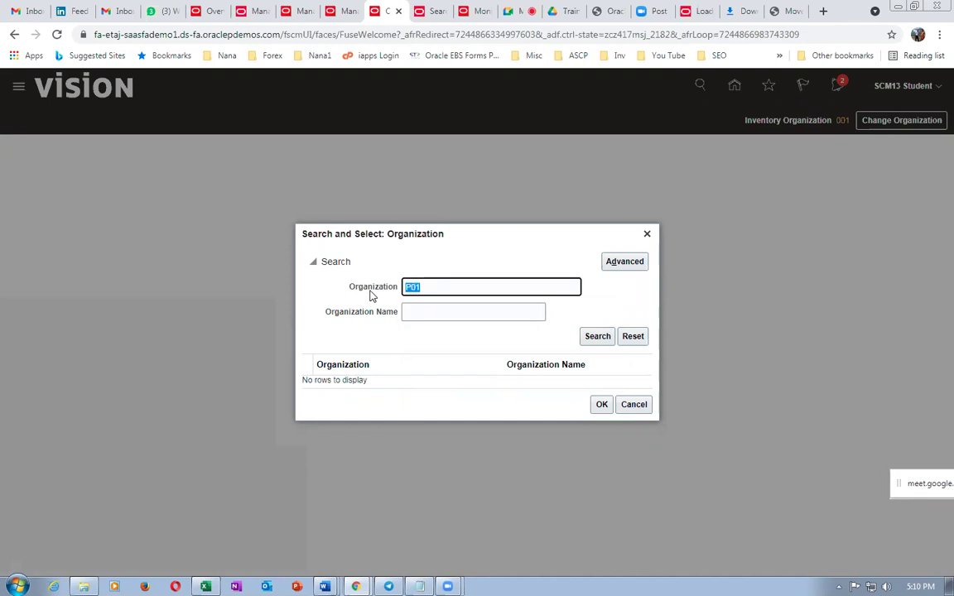
{"action": "left_click", "coordinate": [643, 408]}
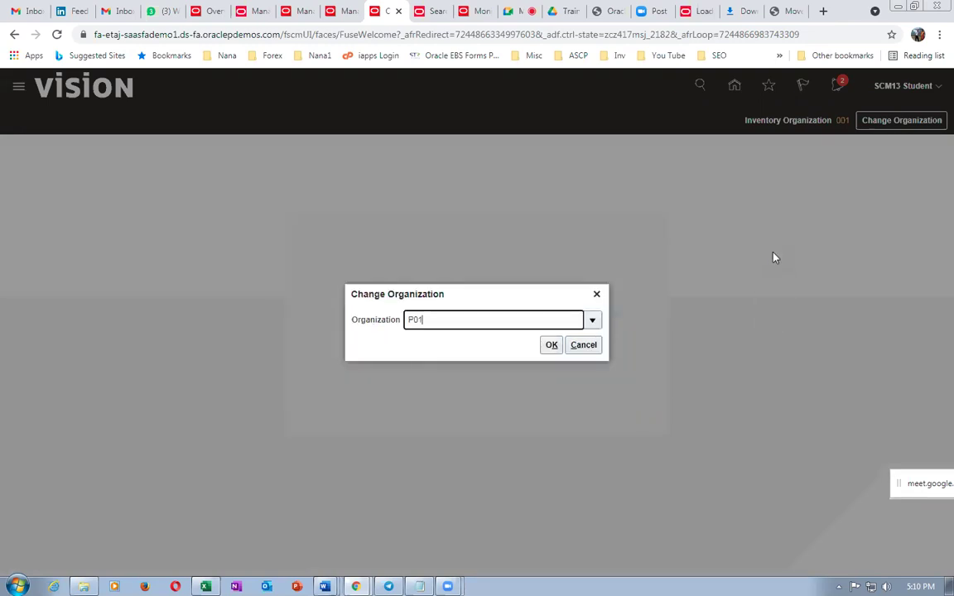
{"action": "left_click", "coordinate": [583, 345]}
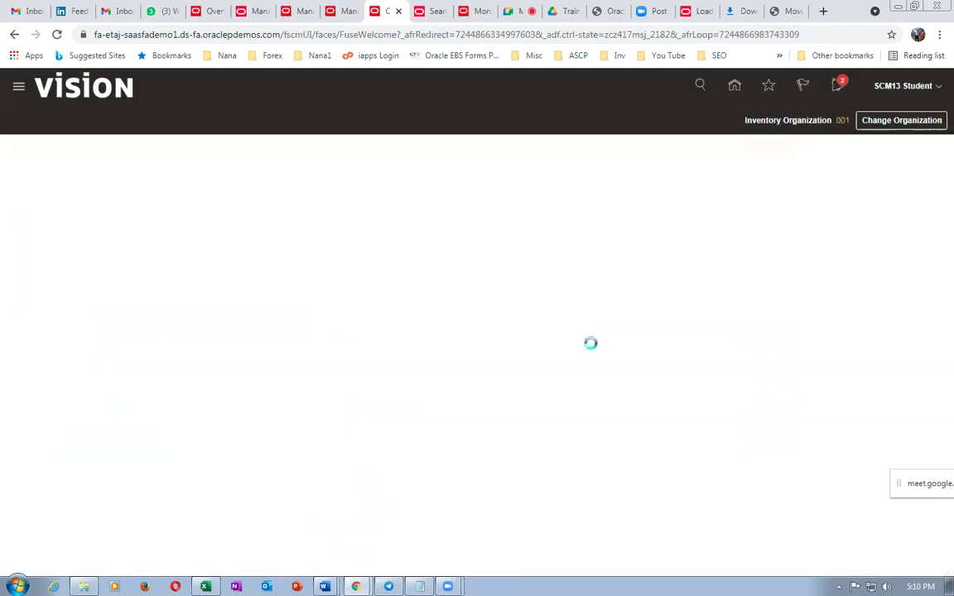
- Sign out of the application and sign back in with the same saved user credentials
{"action": "left_click", "coordinate": [906, 92]}
{"action": "left_click", "coordinate": [905, 113]}
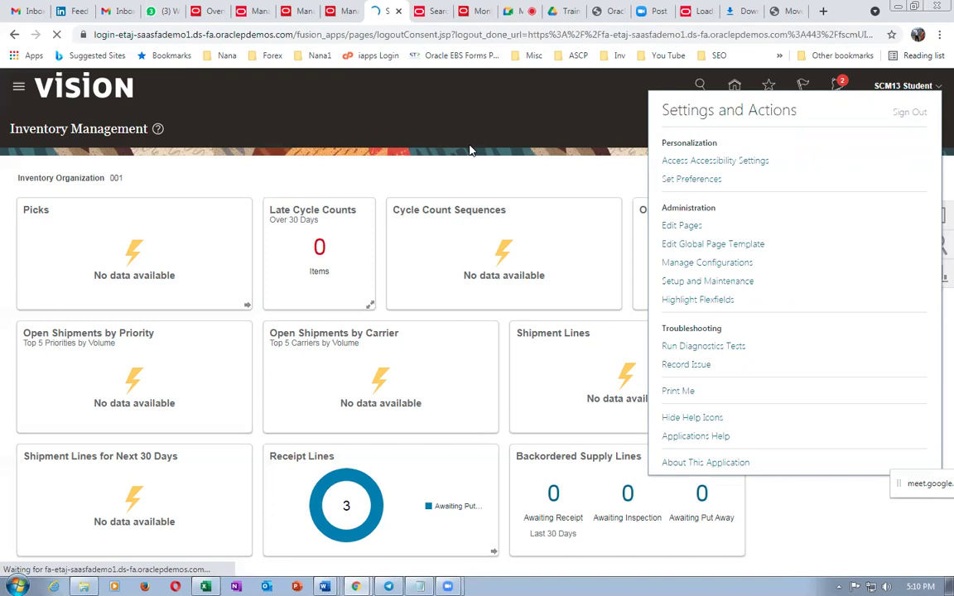
{"action": "left_click", "coordinate": [476, 343]}
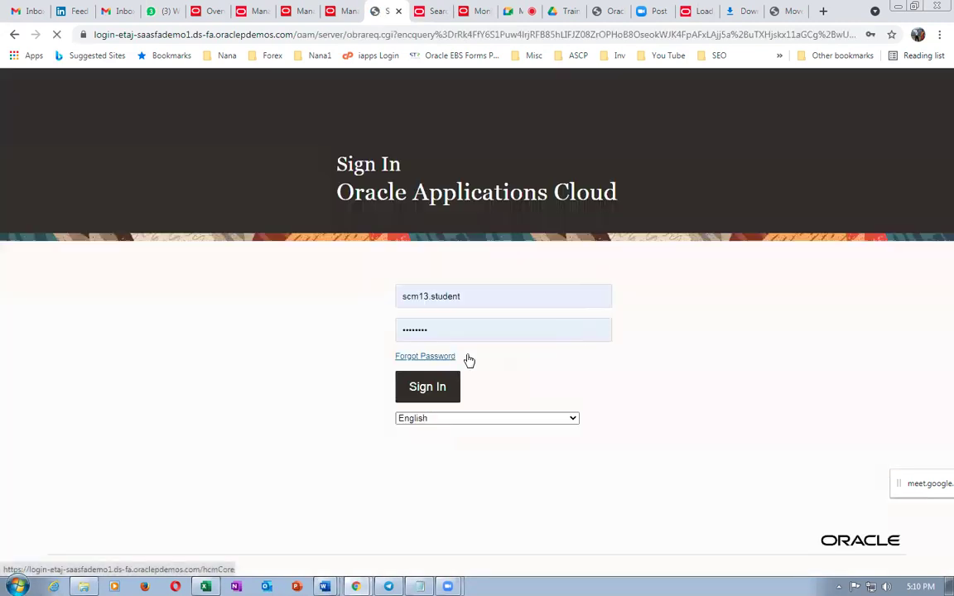
{"action": "left_click", "coordinate": [432, 388]}
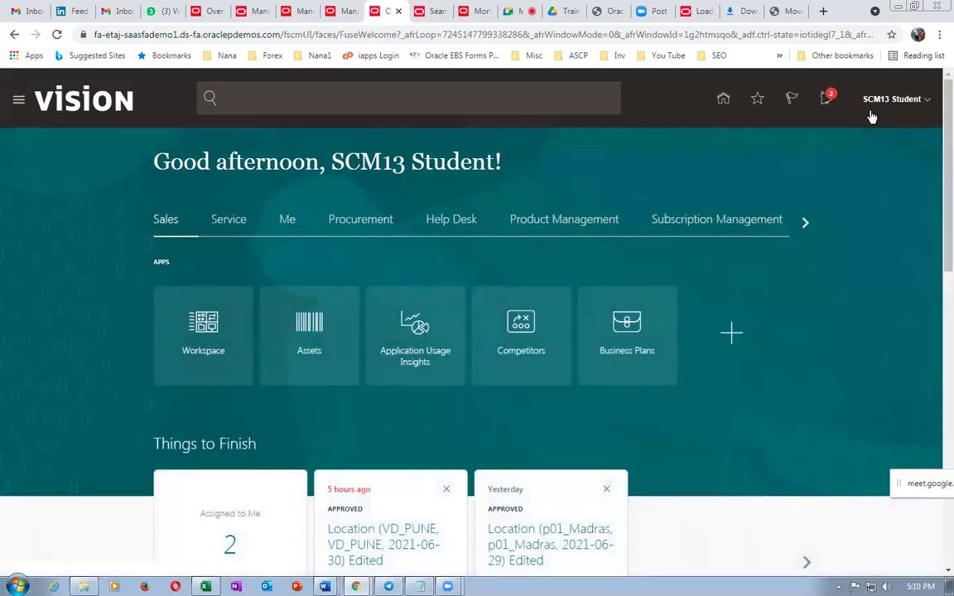
- Open Inventory Management from Supply Chain Execution and go to Confirm Pick Slips among the Shipments tasks
{"action": "left_click", "coordinate": [805, 224]}
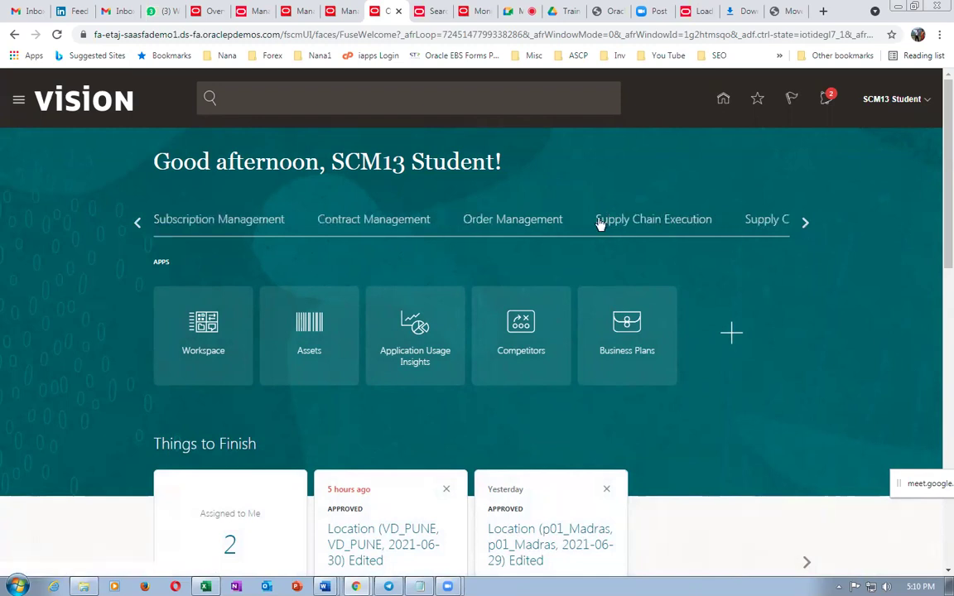
{"action": "left_click", "coordinate": [600, 222]}
{"action": "left_click", "coordinate": [630, 321]}
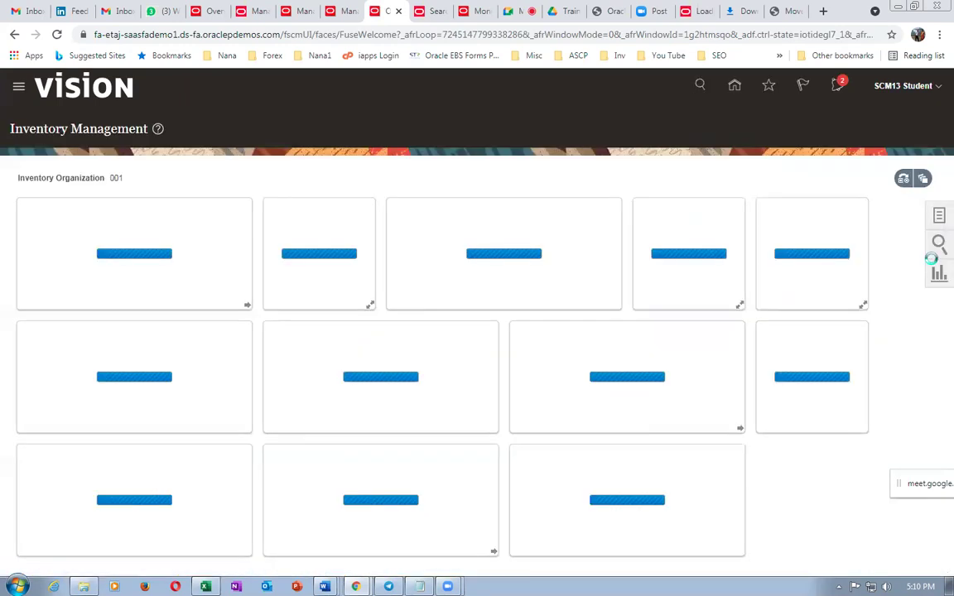
{"action": "left_click", "coordinate": [938, 217]}
{"action": "left_click", "coordinate": [877, 117]}
{"action": "left_click", "coordinate": [872, 152]}
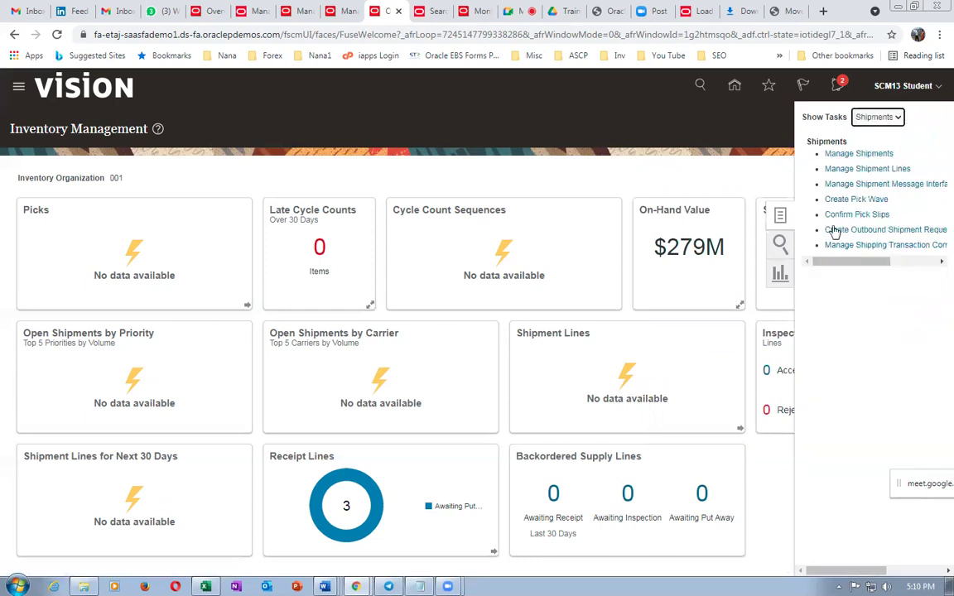
{"action": "left_click", "coordinate": [834, 215]}
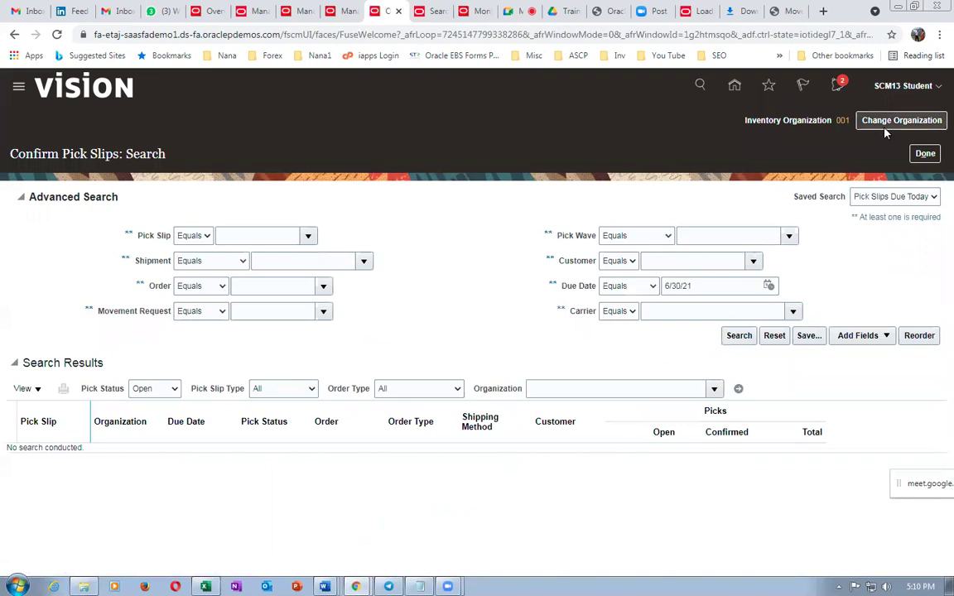
- Try to change the inventory organization to P01, searching the organization list for code P0
{"action": "left_click", "coordinate": [890, 125]}
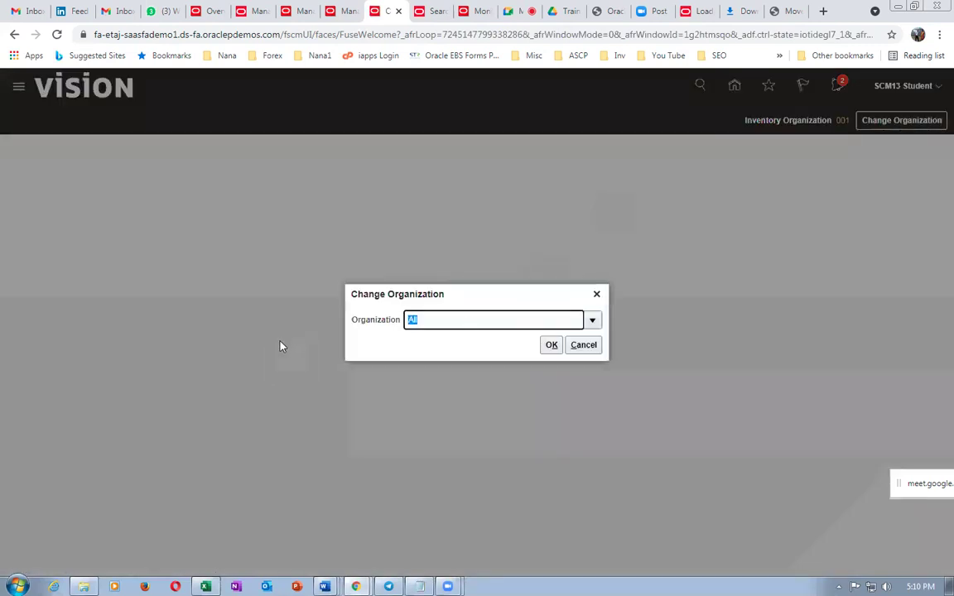
{"action": "type", "text": "P01"}
{"action": "key", "text": "Tab"}
{"action": "left_click", "coordinate": [480, 287]}
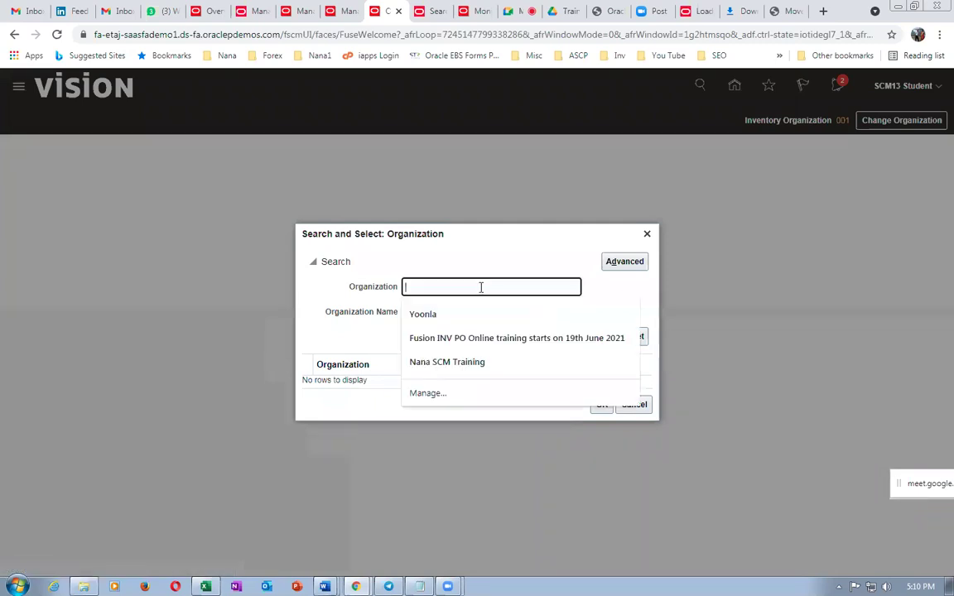
{"action": "type", "text": "P0"}
{"action": "left_click", "coordinate": [593, 343]}
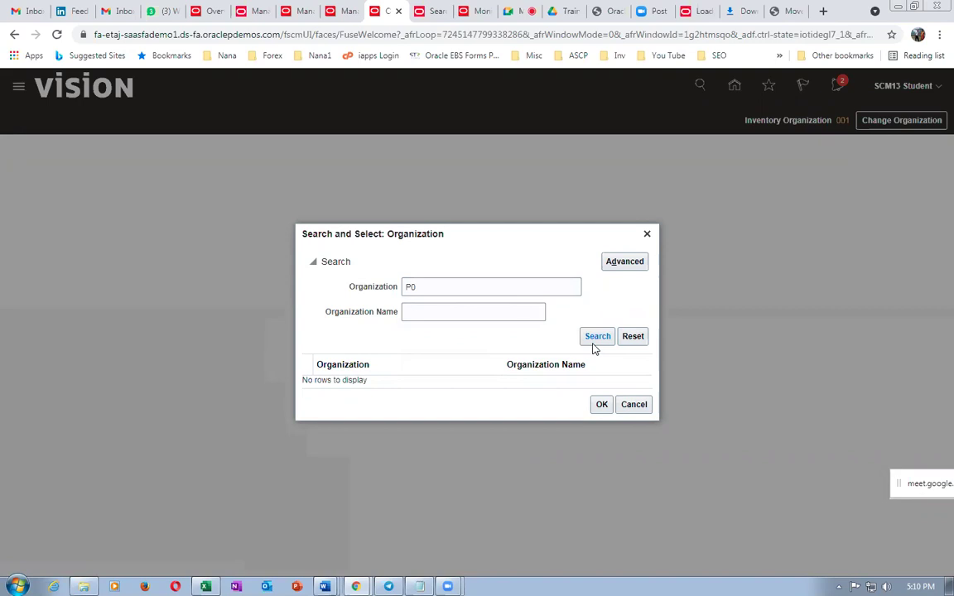
- Search the organization list by organization name p0 with the code cleared, and cancel the organization change
{"action": "left_click", "coordinate": [447, 313]}
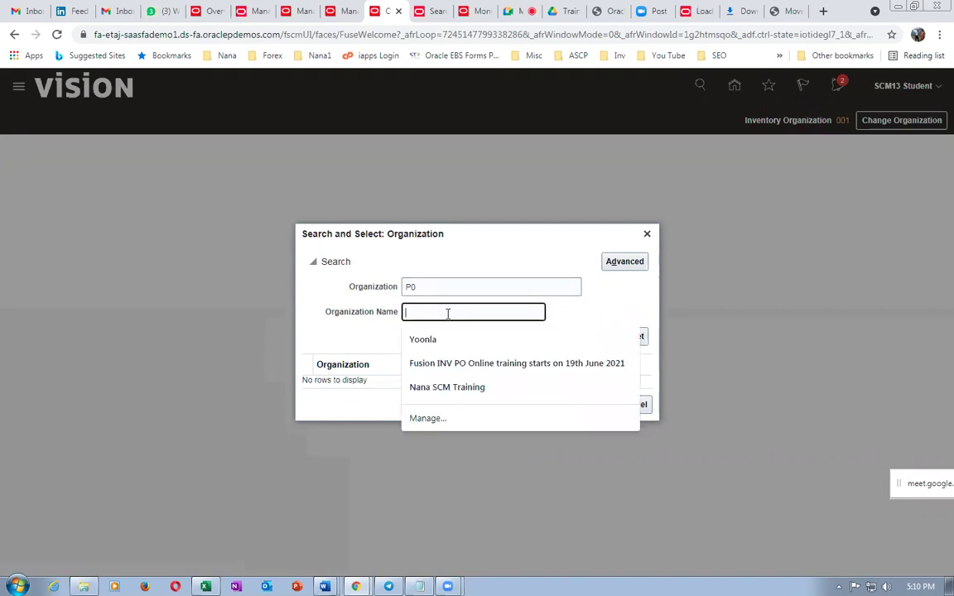
{"action": "type", "text": "p0"}
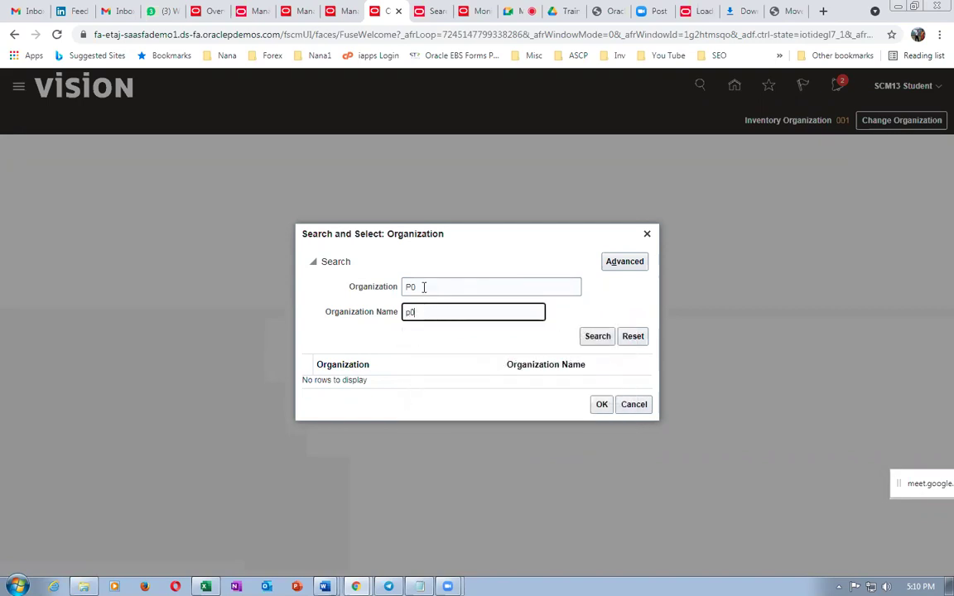
{"action": "key", "text": "shift+Tab"}
{"action": "key", "text": "BackSpace"}
{"action": "left_click", "coordinate": [594, 337]}
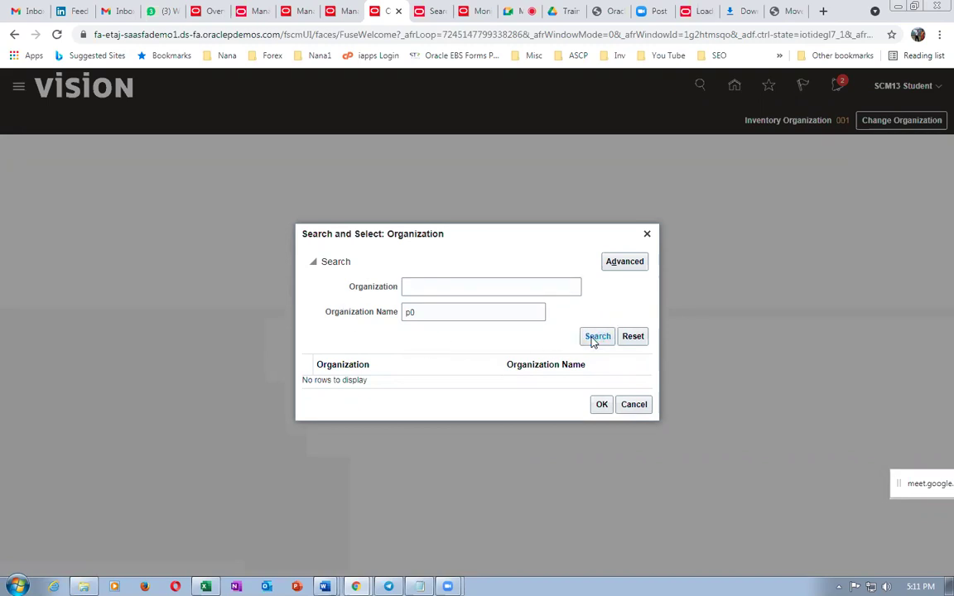
{"action": "left_click", "coordinate": [590, 343]}
{"action": "left_click", "coordinate": [634, 404]}
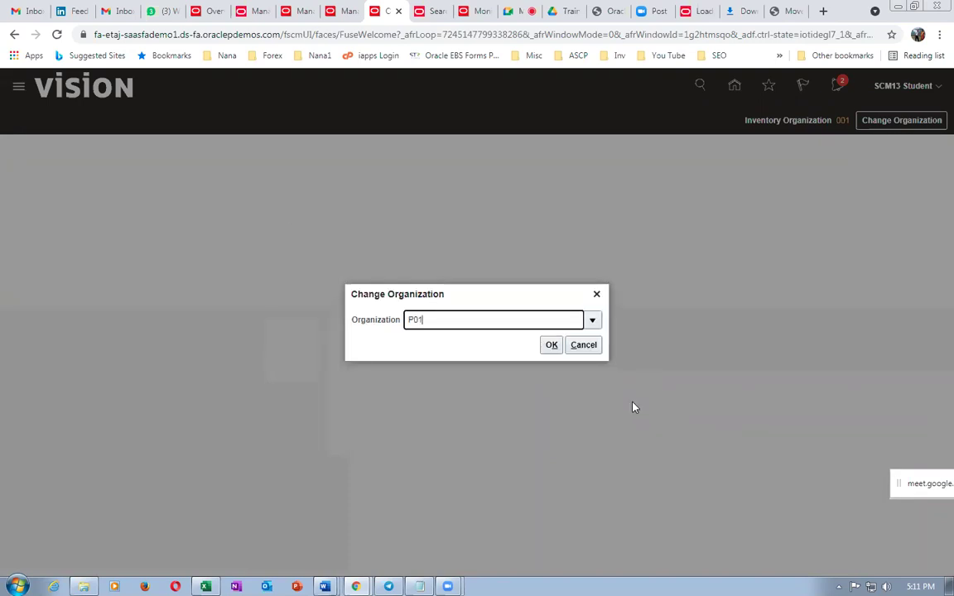
{"action": "left_click", "coordinate": [585, 345]}
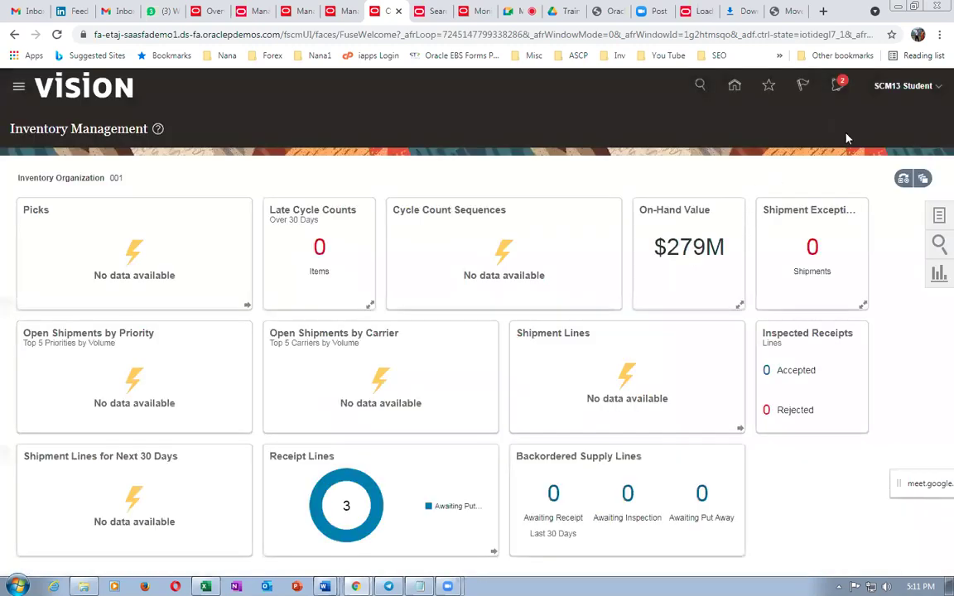
{"action": "left_click", "coordinate": [896, 95]}
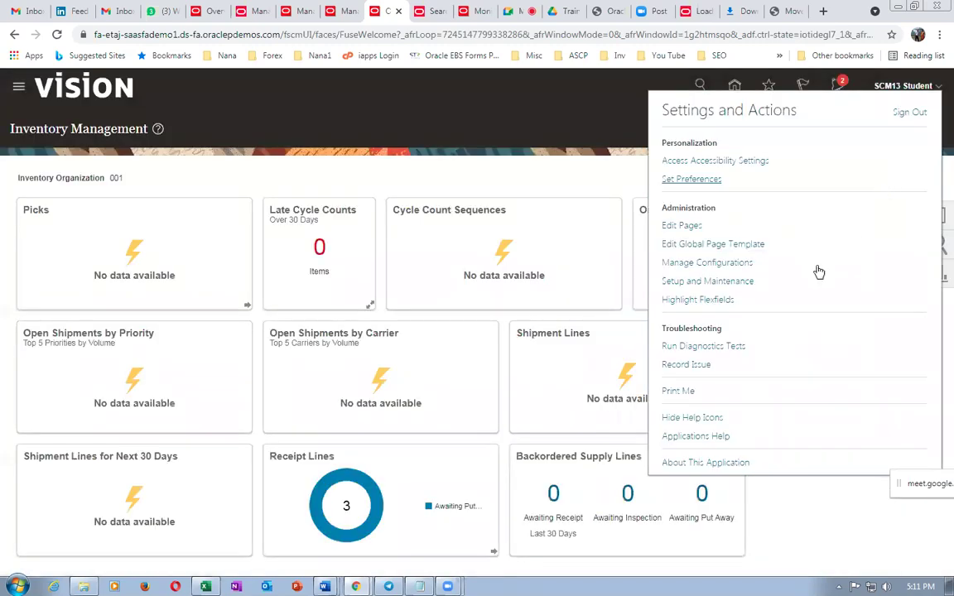
{"action": "left_click", "coordinate": [723, 282]}
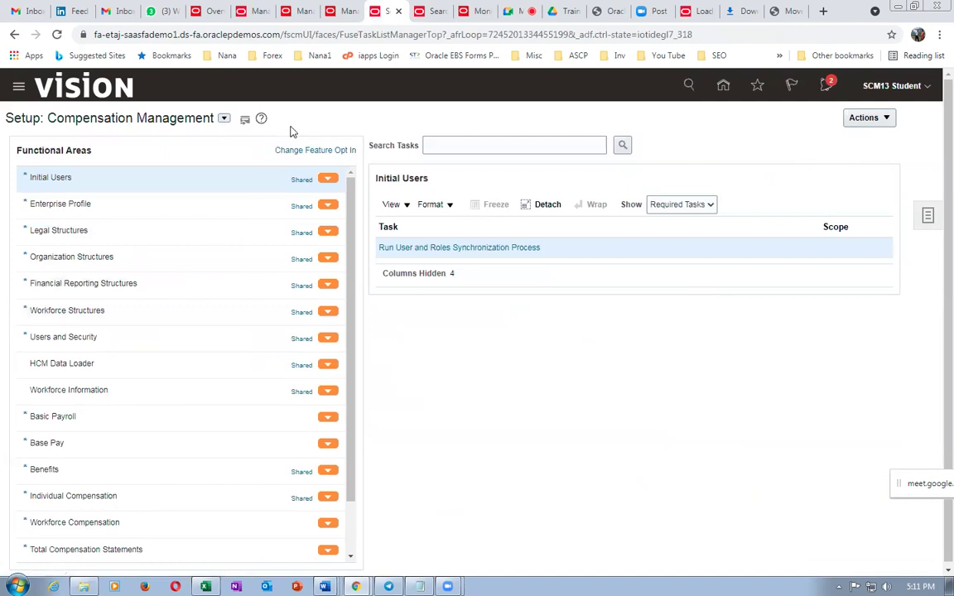
{"action": "left_click", "coordinate": [725, 90]}
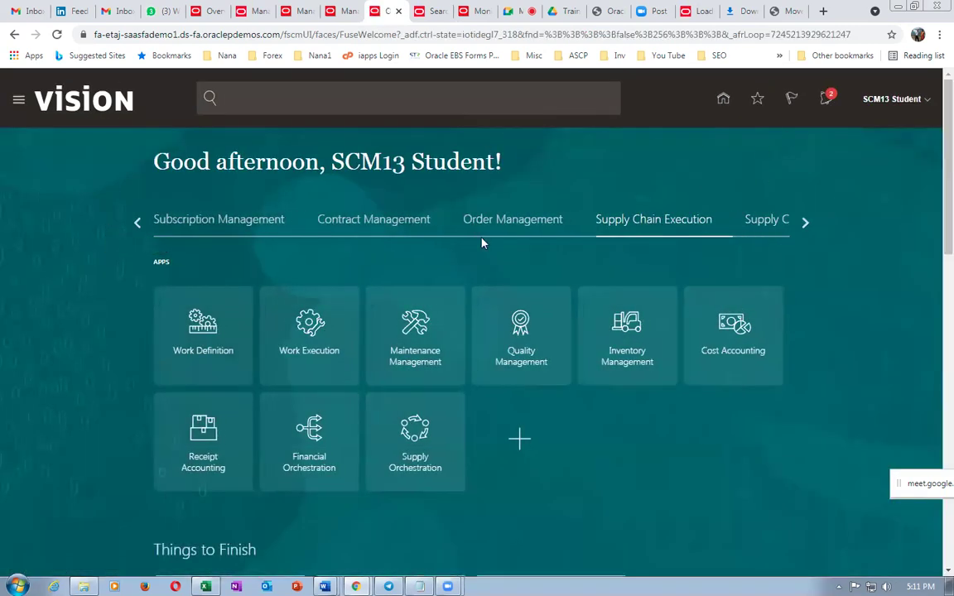
- Reopen Inventory Management and go to Manage Item Quantities among the Inventory tasks
{"action": "left_click", "coordinate": [642, 342]}
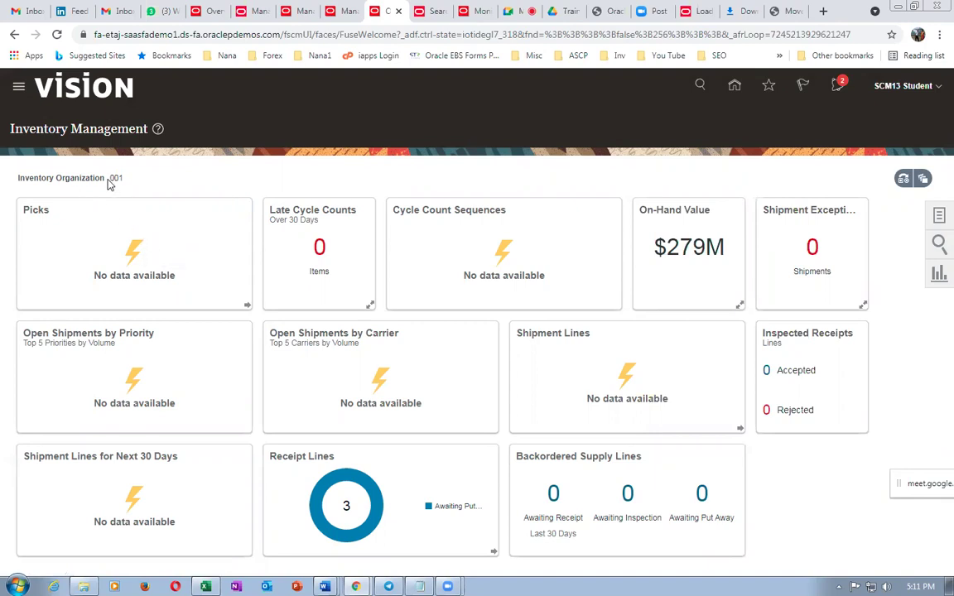
{"action": "left_click", "coordinate": [939, 216]}
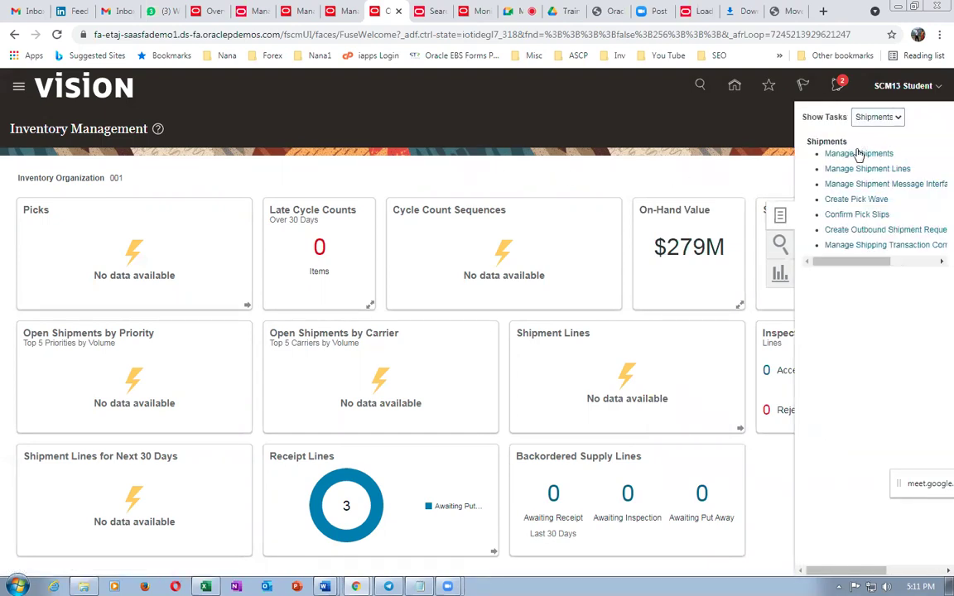
{"action": "left_click", "coordinate": [878, 117]}
{"action": "left_click", "coordinate": [870, 126]}
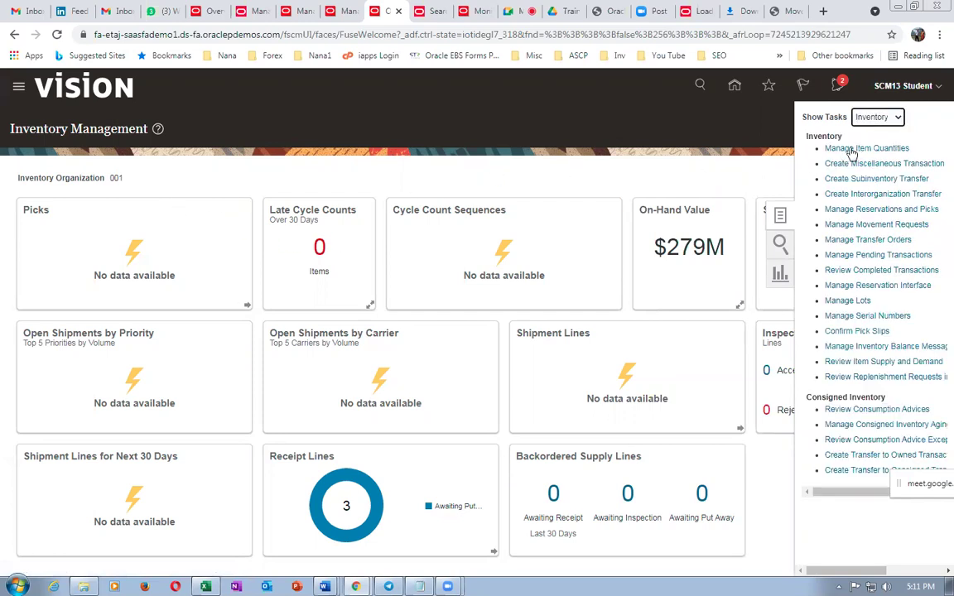
{"action": "left_click", "coordinate": [853, 149]}
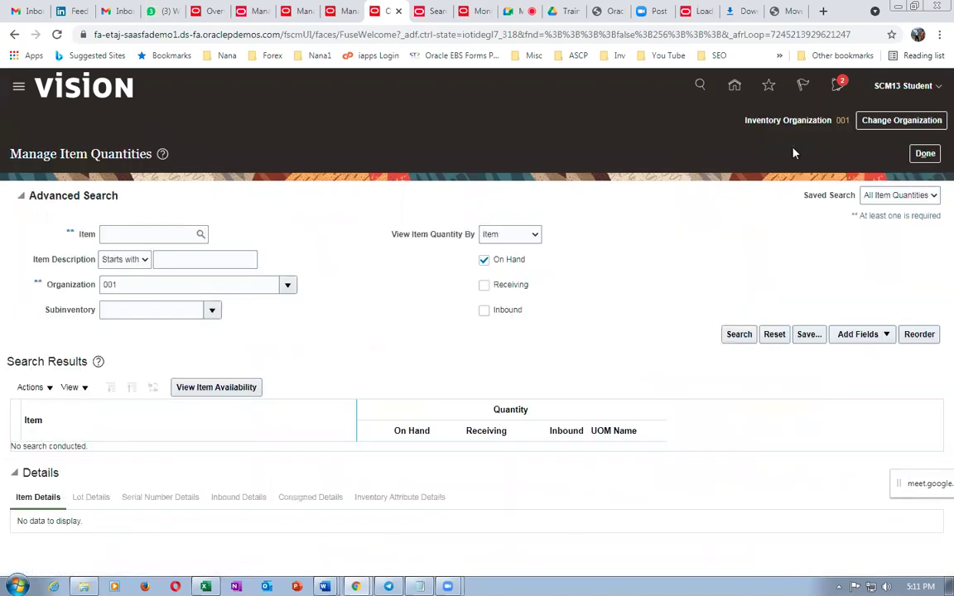
- Change the inventory organization to P011 and confirm the change
{"action": "left_click", "coordinate": [927, 121]}
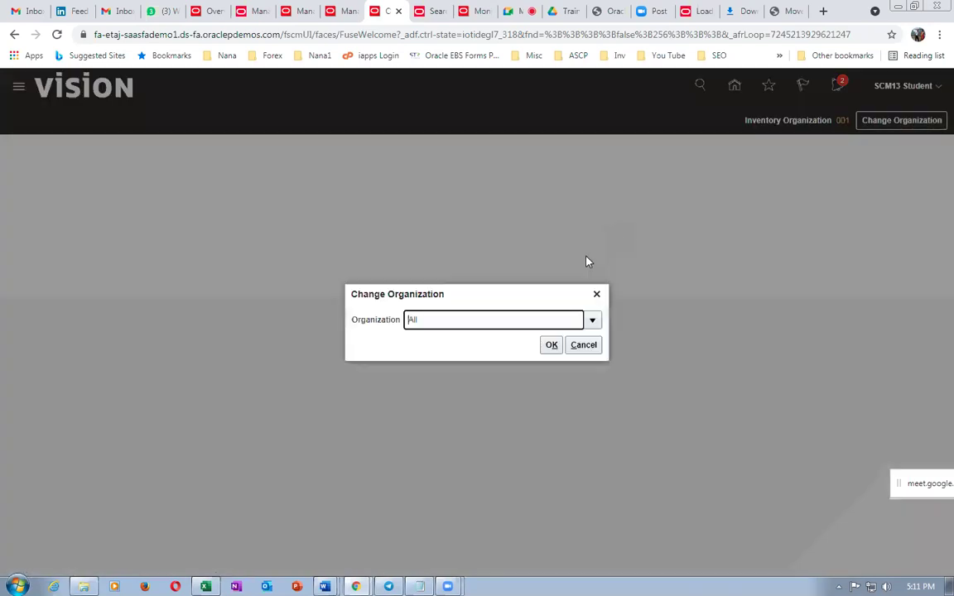
{"action": "left_click_drag", "start_coordinate": [473, 336], "coordinate": [352, 345]}
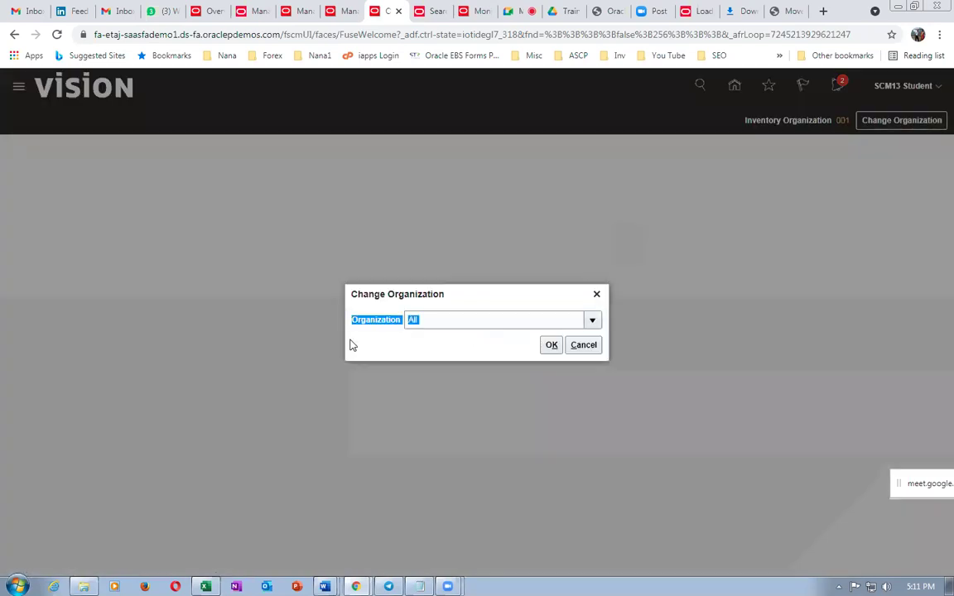
{"action": "left_click", "coordinate": [433, 322]}
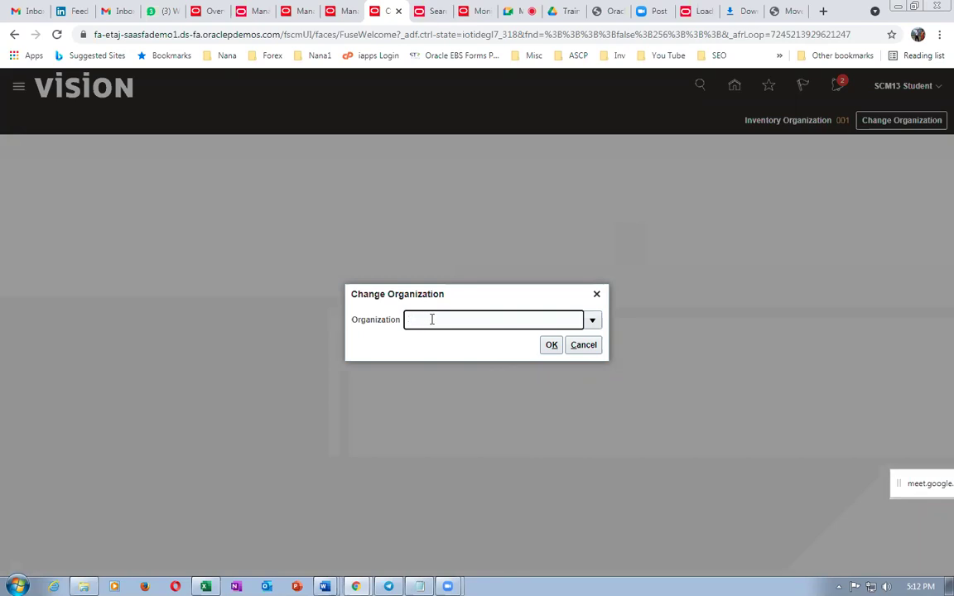
{"action": "left_click", "coordinate": [551, 345]}
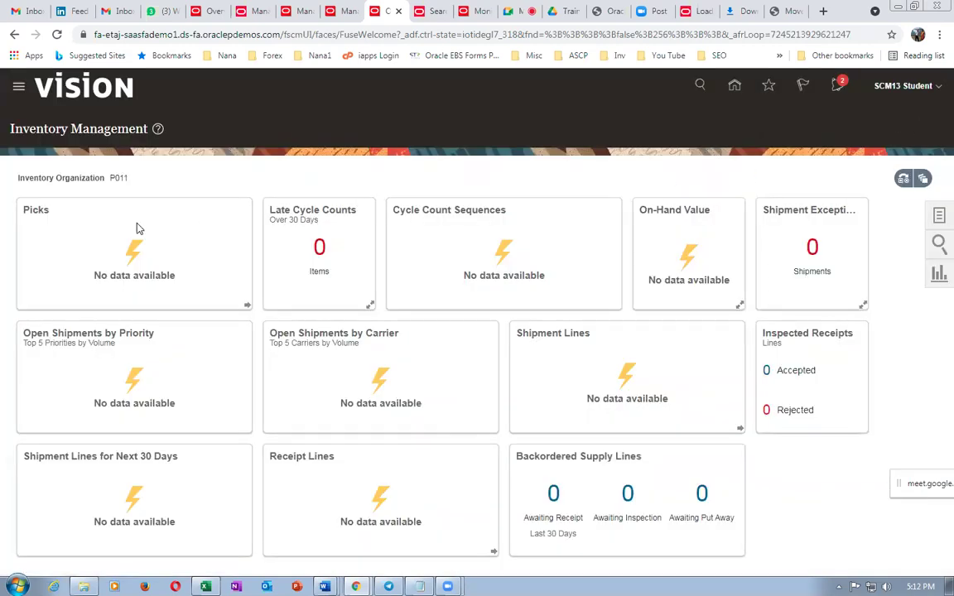
- Show the Shipments tasks of Inventory Management and go to Confirm Pick Slips
{"action": "mouse_move", "coordinate": [123, 207]}
{"action": "left_click", "coordinate": [939, 217]}
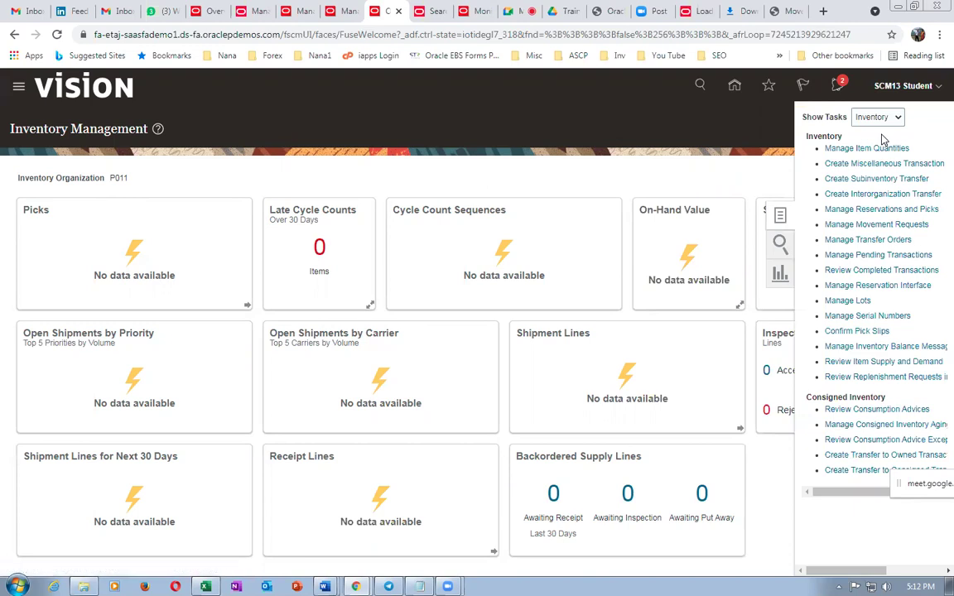
{"action": "left_click", "coordinate": [879, 117]}
{"action": "left_click", "coordinate": [868, 153]}
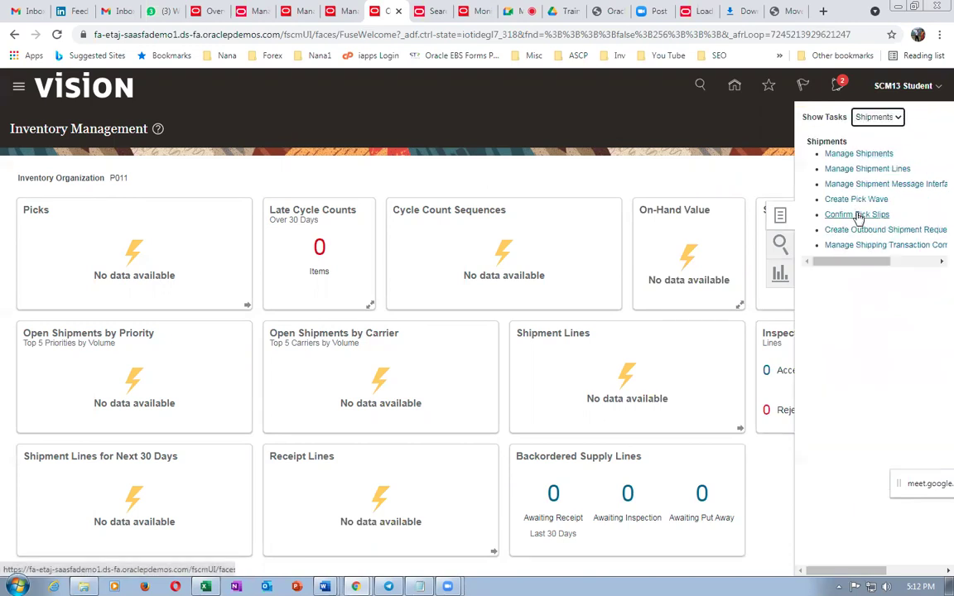
{"action": "left_click", "coordinate": [857, 216]}
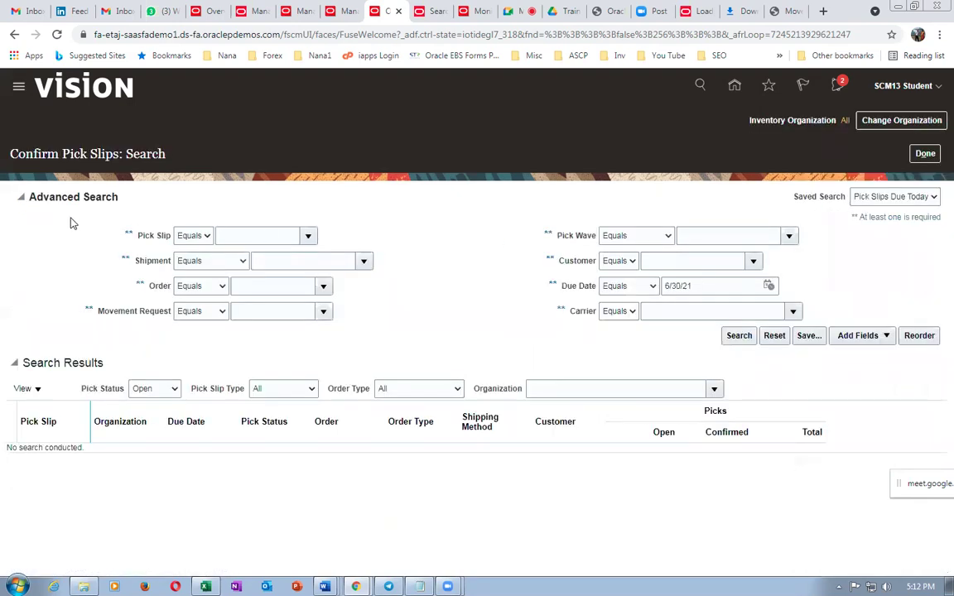
- Look through the organizations offered for Confirm Pick Slips and cancel the organization change
{"action": "left_click", "coordinate": [903, 126]}
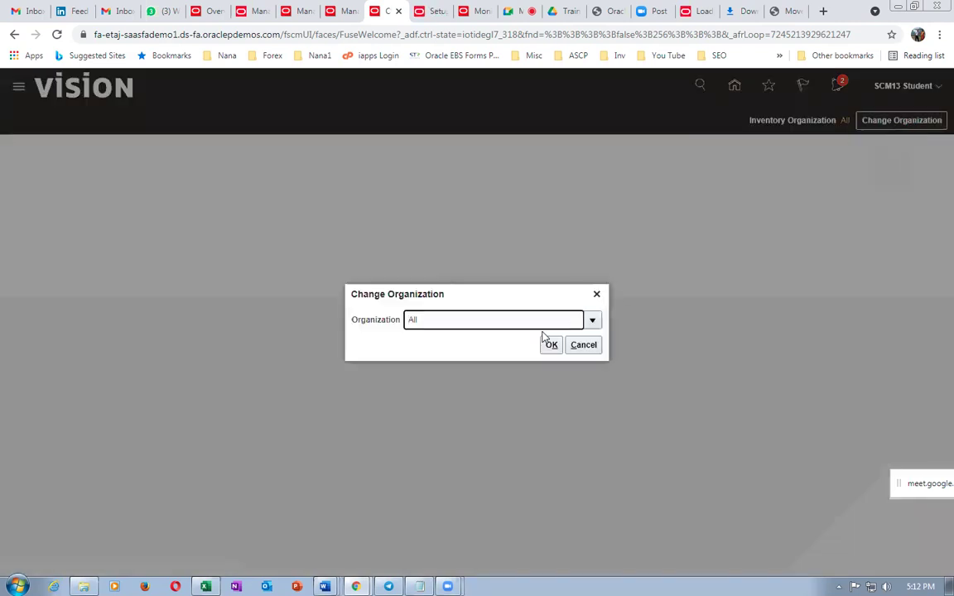
{"action": "left_click", "coordinate": [593, 321]}
{"action": "left_click_drag", "start_coordinate": [751, 439], "coordinate": [740, 501]}
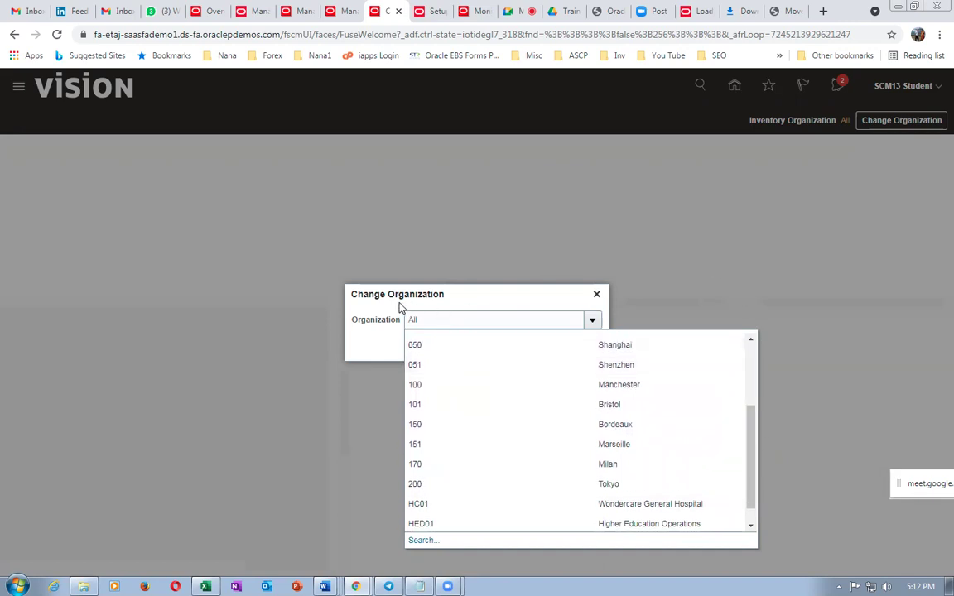
{"action": "key", "text": "Escape"}
{"action": "left_click", "coordinate": [592, 345]}
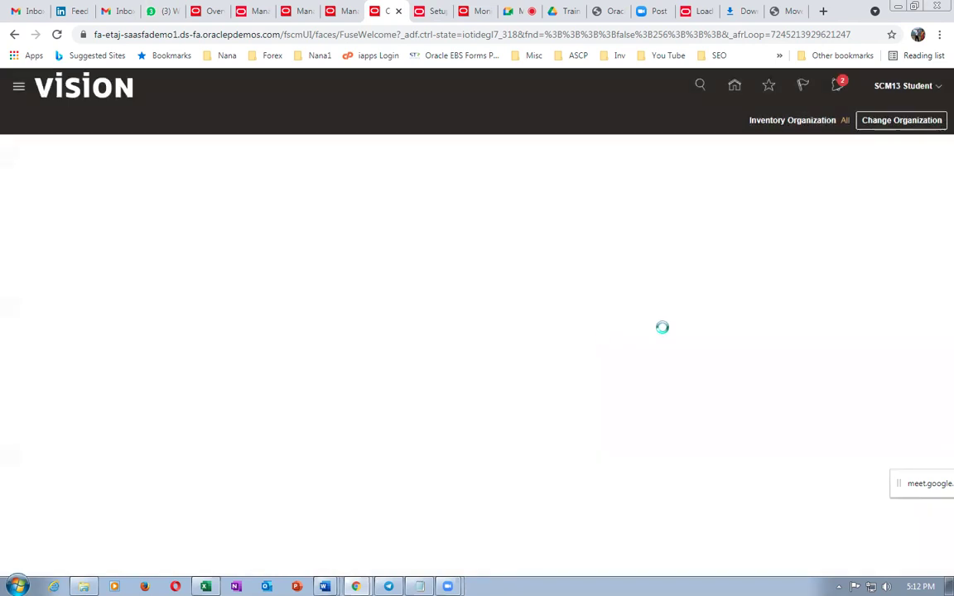
- Go to Setup and Maintenance and open the setup task search page
{"action": "left_click", "coordinate": [914, 87]}
{"action": "left_click", "coordinate": [694, 283]}
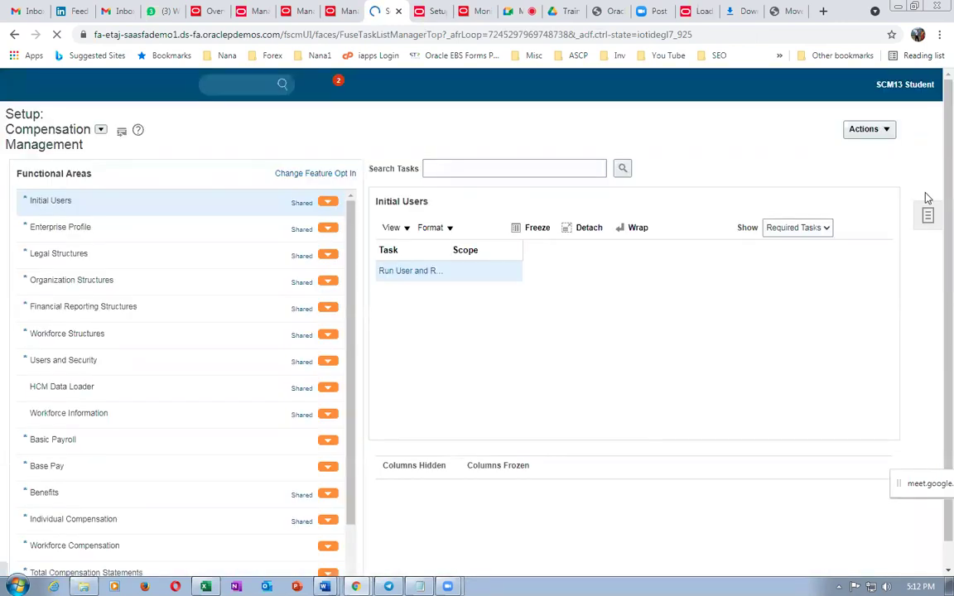
{"action": "left_click", "coordinate": [929, 217]}
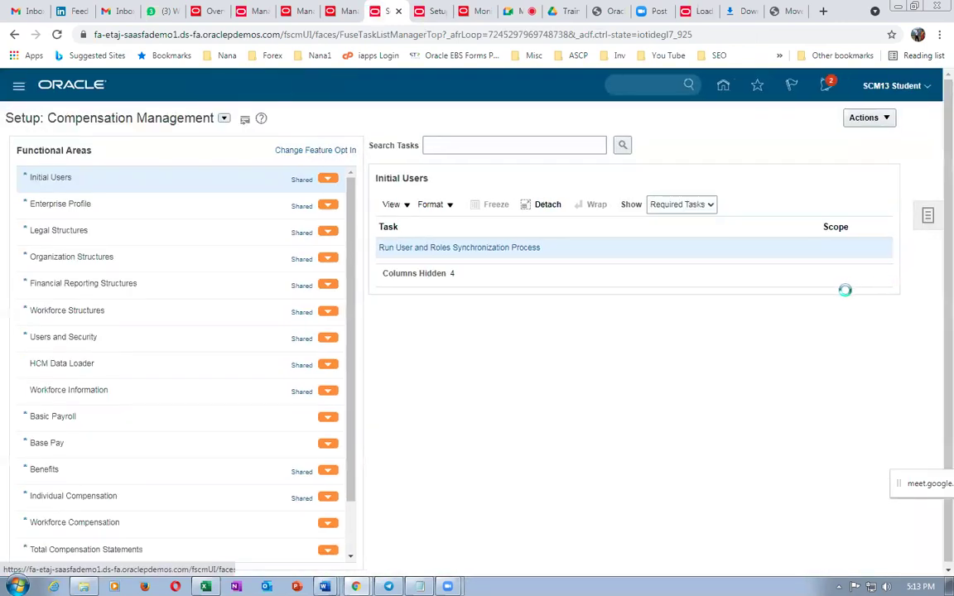
{"action": "left_click", "coordinate": [825, 241]}
- Search the setup tasks for man%data%access% and open Manage Data Access for Users
{"action": "left_click", "coordinate": [281, 147]}
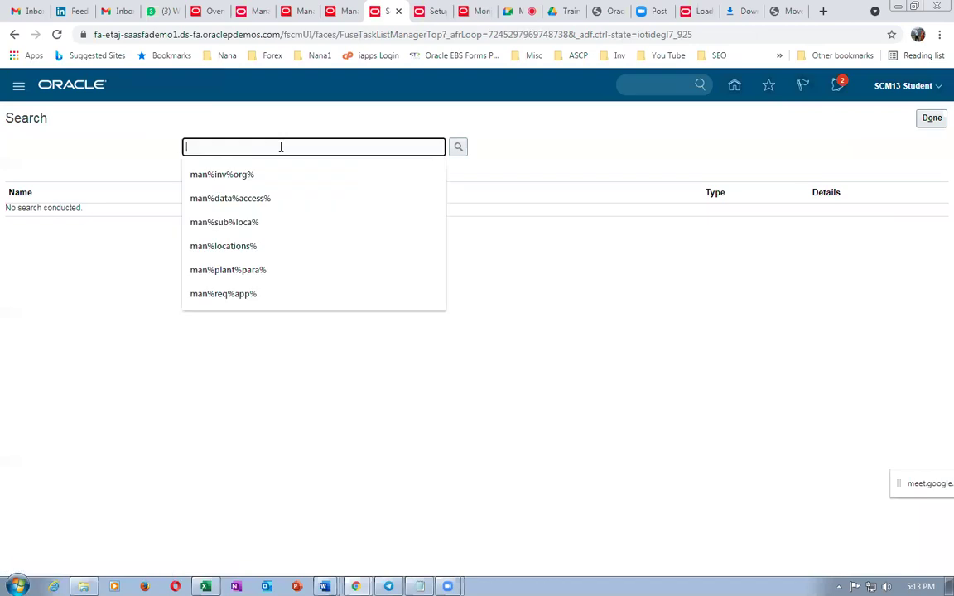
{"action": "type", "text": "man%d"}
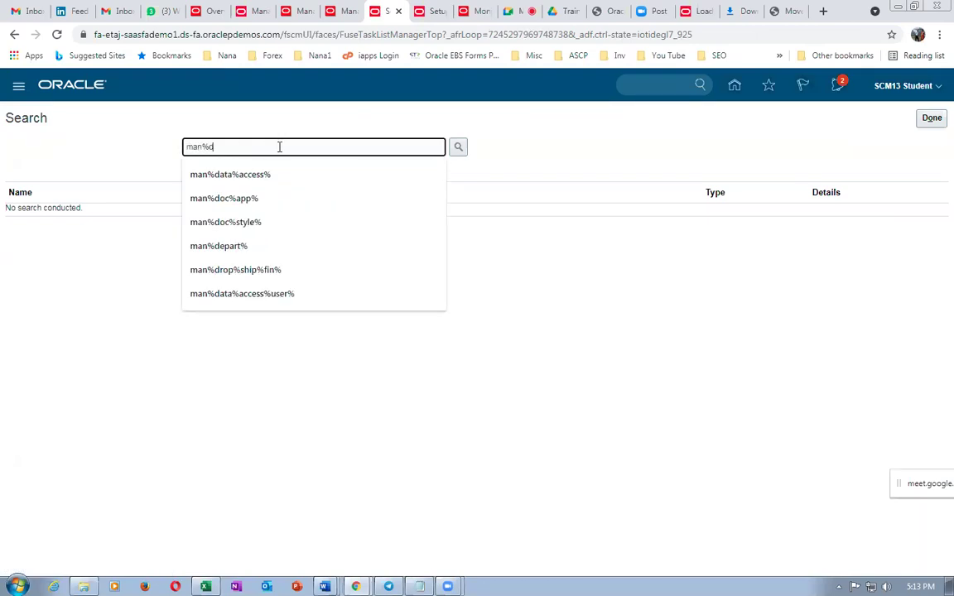
{"action": "type", "text": "ata%access%"}
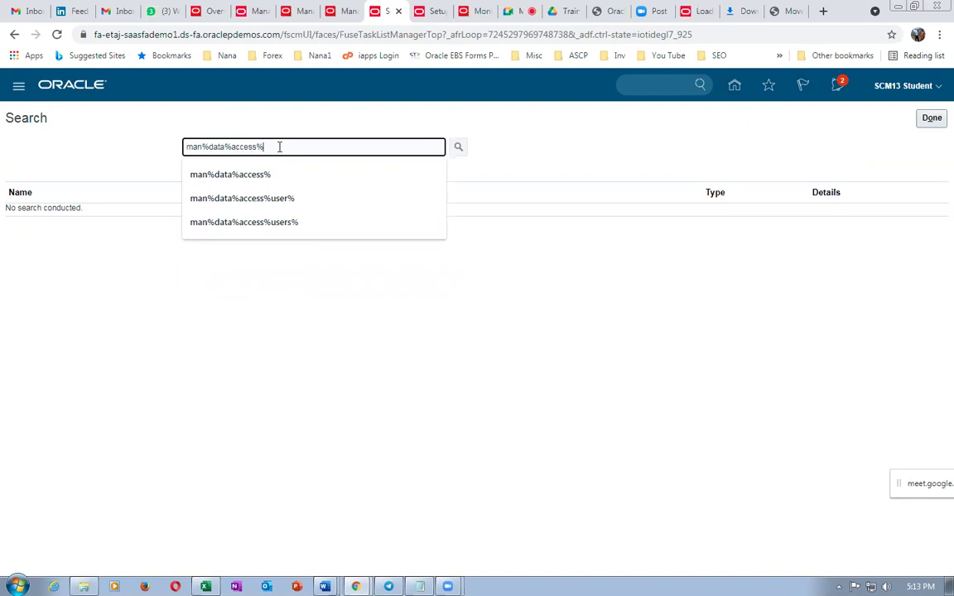
{"action": "key", "text": "Return"}
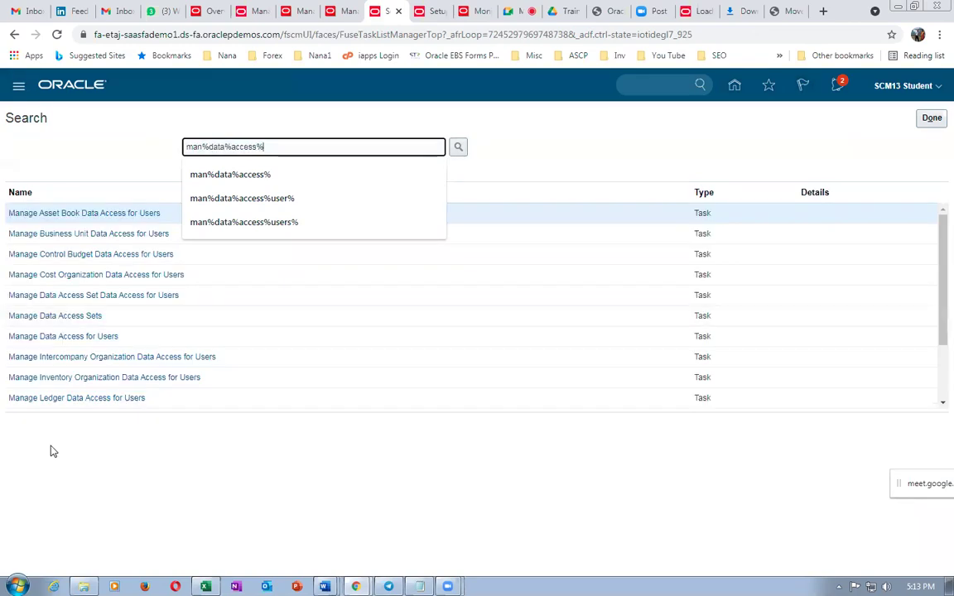
{"action": "left_click", "coordinate": [63, 337]}
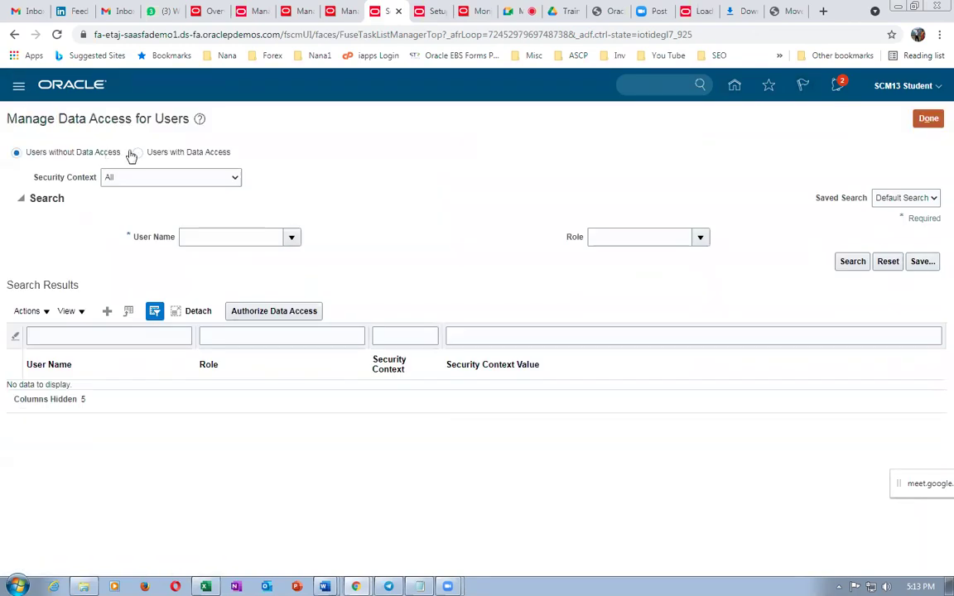
- Search the users with data access for user name scm13 to review the user's granted roles and organizations
{"action": "left_click", "coordinate": [138, 154]}
{"action": "left_click", "coordinate": [195, 238]}
{"action": "type", "text": "scm"}
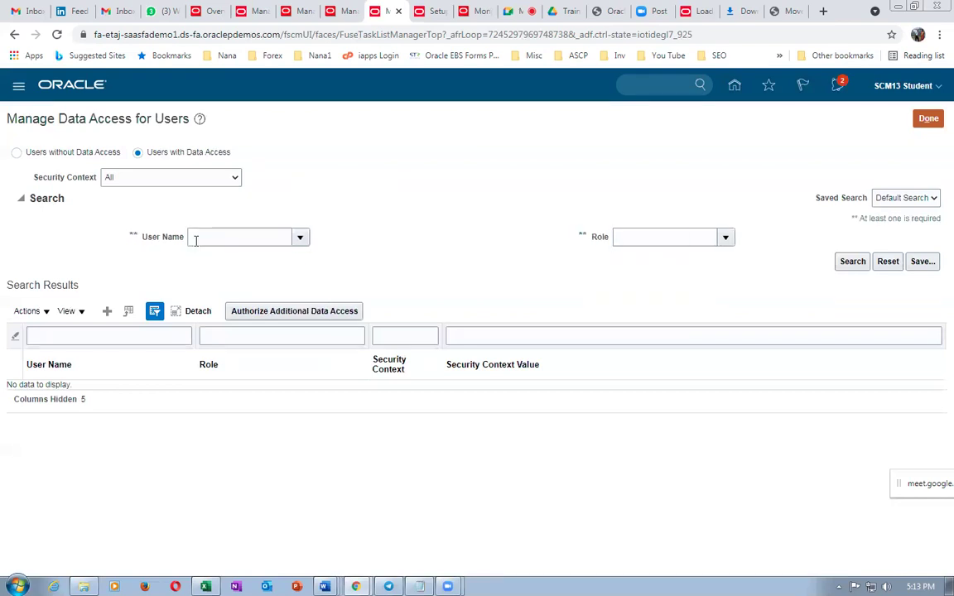
{"action": "left_click", "coordinate": [271, 236]}
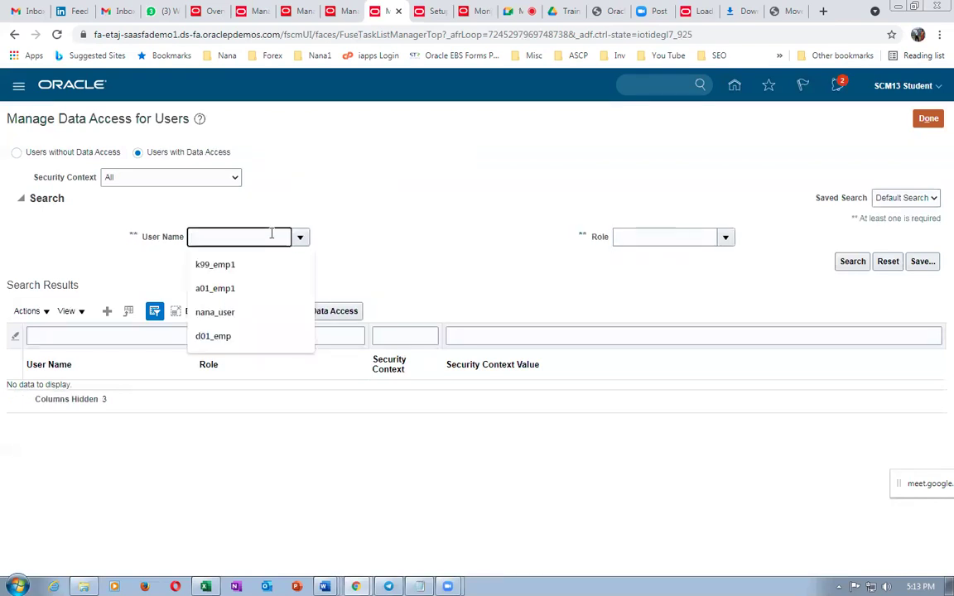
{"action": "type", "text": "scm13"}
{"action": "key", "text": "Tab"}
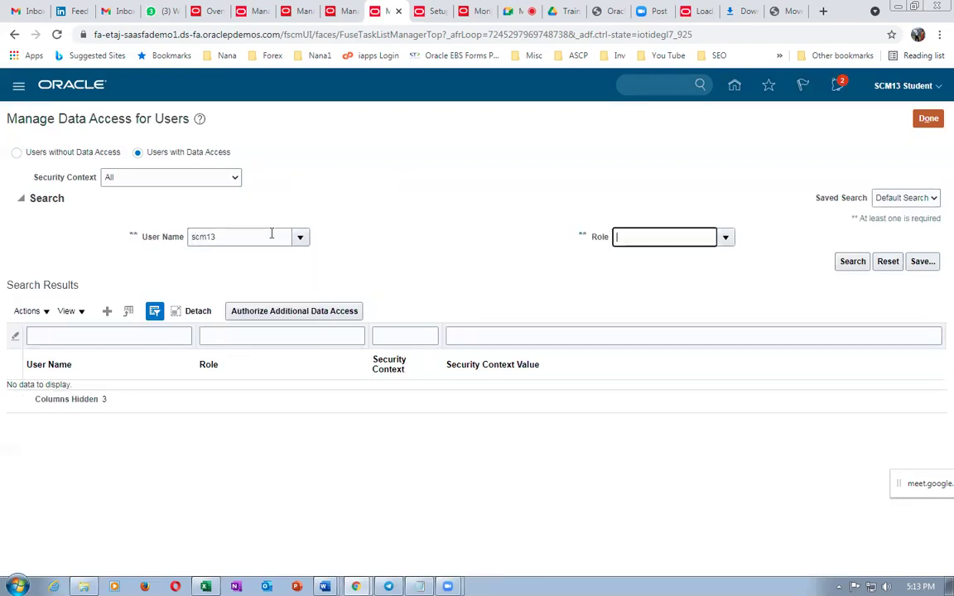
{"action": "left_click", "coordinate": [851, 265]}
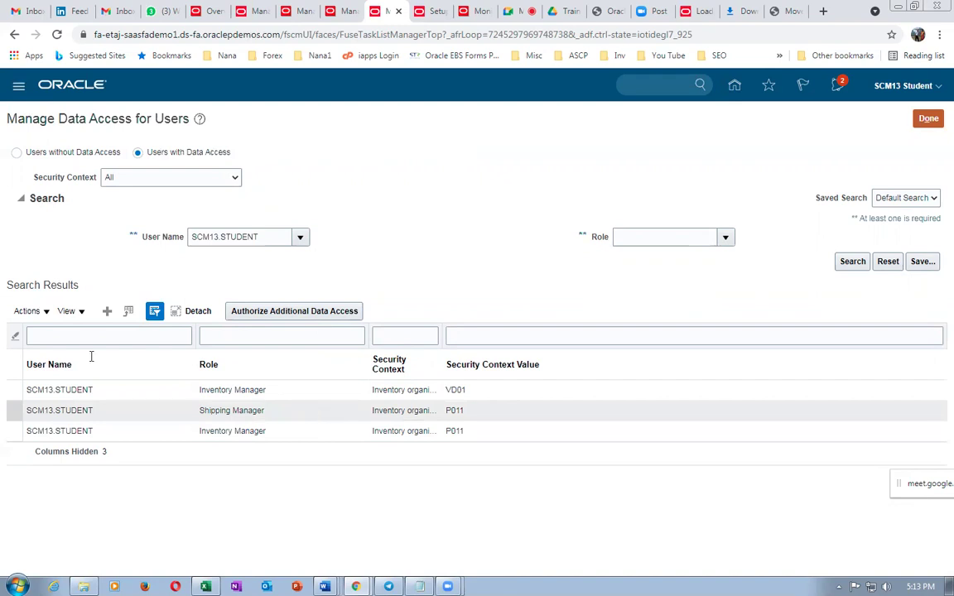
{"action": "left_click", "coordinate": [107, 311]}
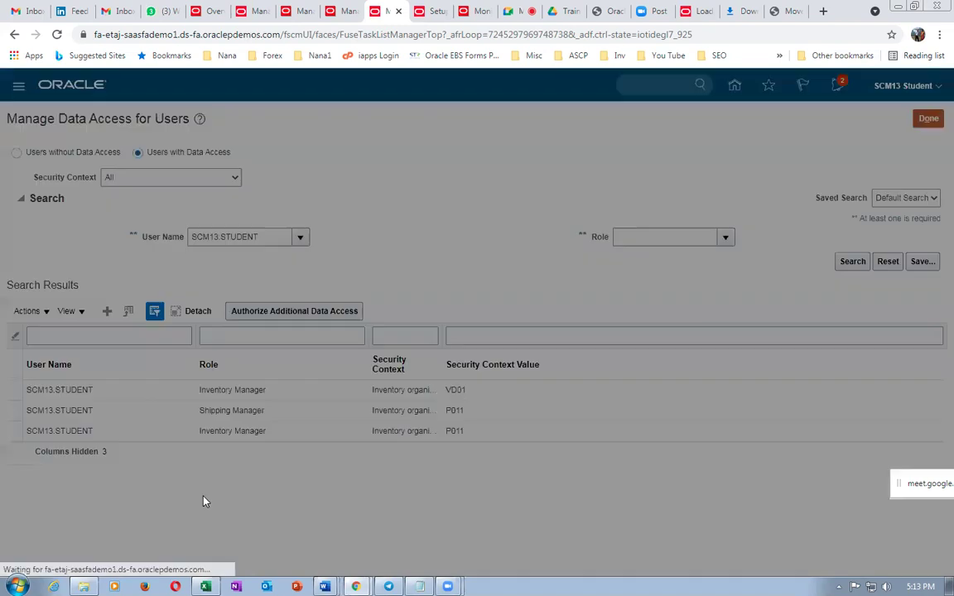
{"action": "left_click", "coordinate": [249, 336]}
{"action": "type", "text": "scm13"}
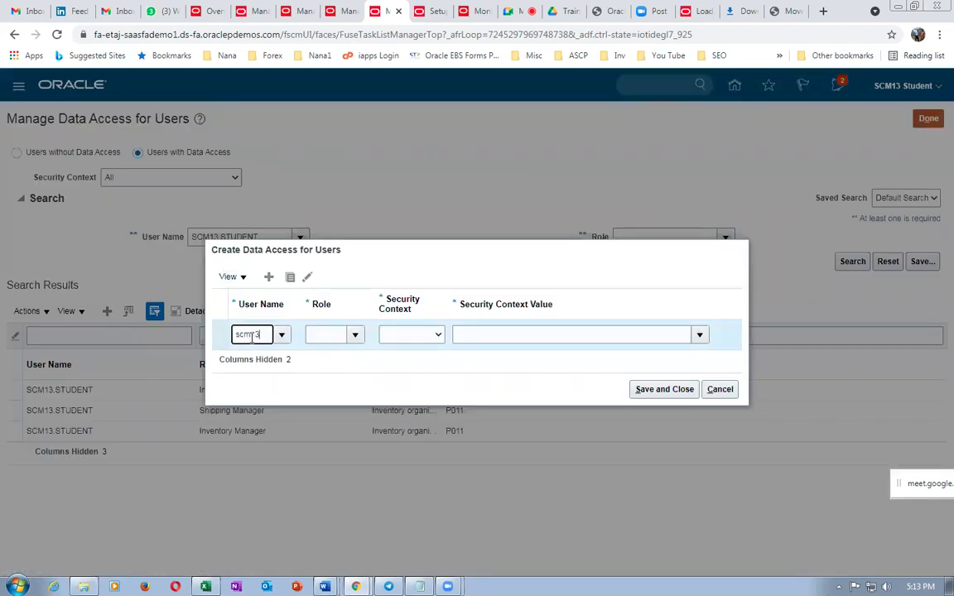
{"action": "key", "text": "Tab"}
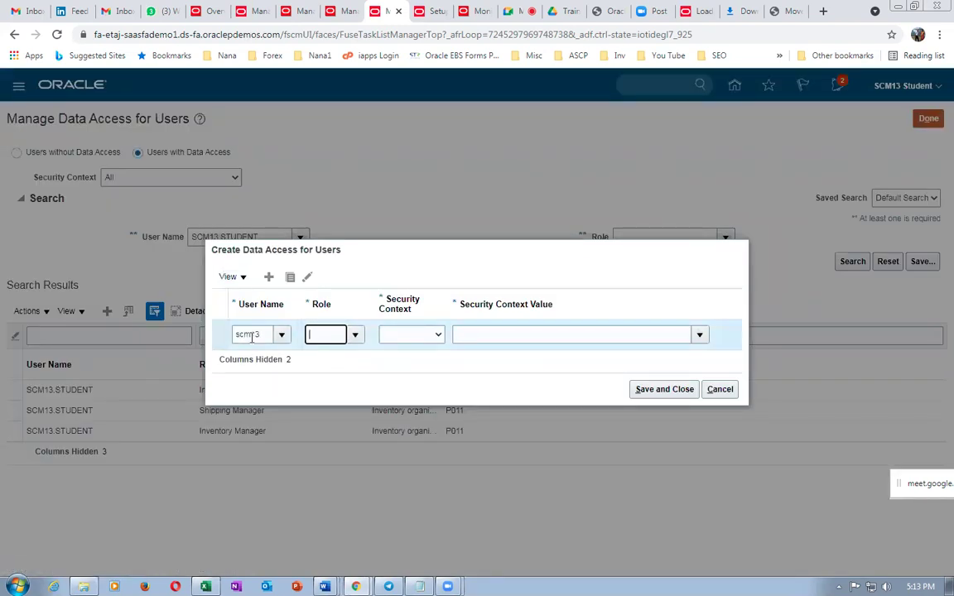
{"action": "left_click", "coordinate": [356, 335]}
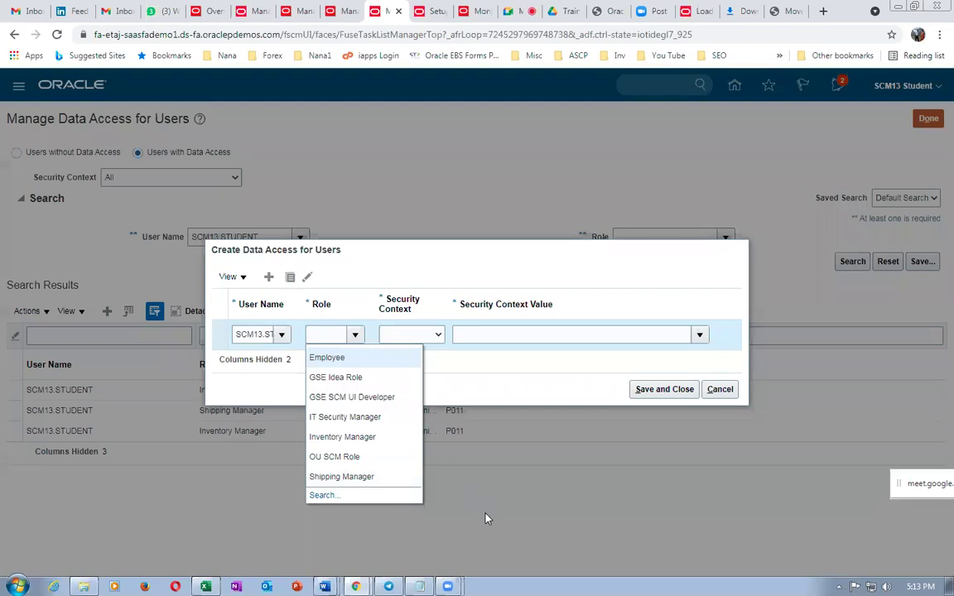
{"action": "left_click", "coordinate": [715, 391]}
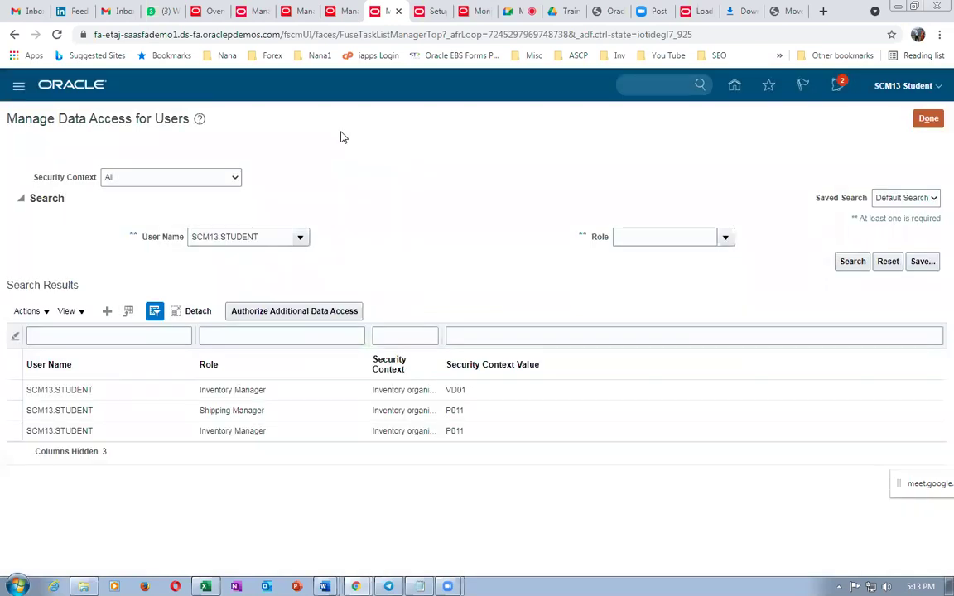
- Switch to the other Setup browser tab, open the Security Console from Tools, and dismiss the import process warning
{"action": "left_click", "coordinate": [434, 12]}
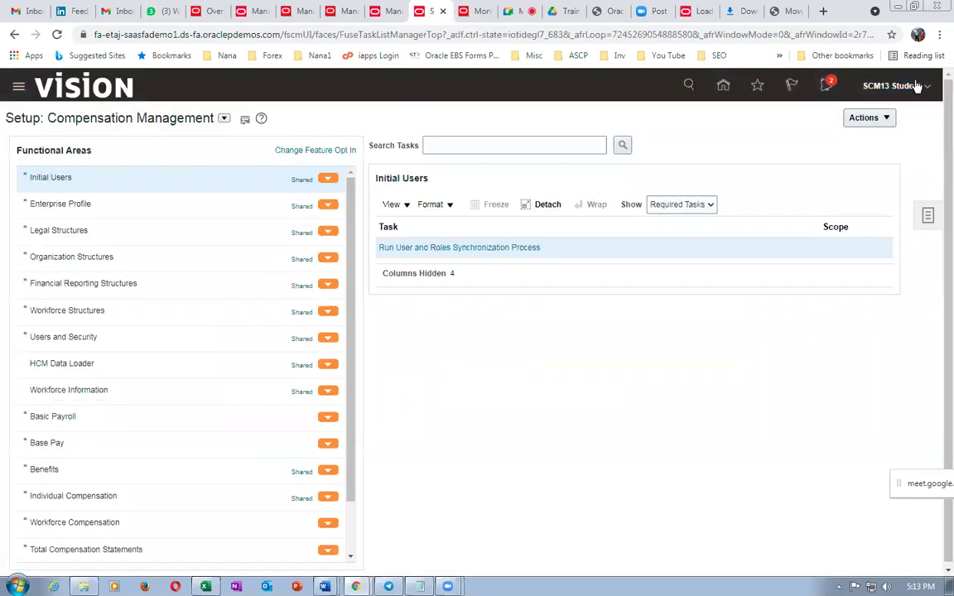
{"action": "left_click", "coordinate": [722, 86]}
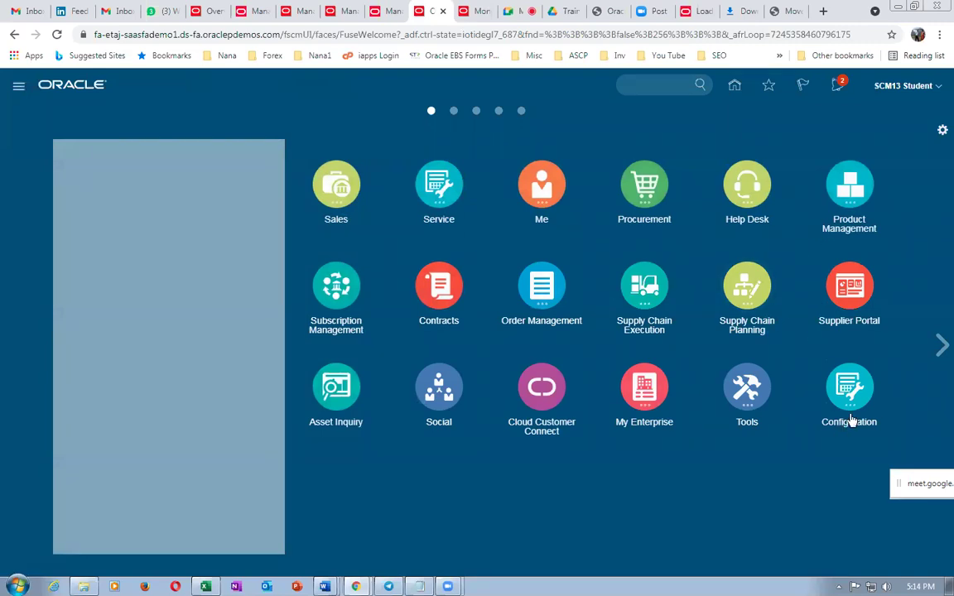
{"action": "left_click", "coordinate": [748, 394]}
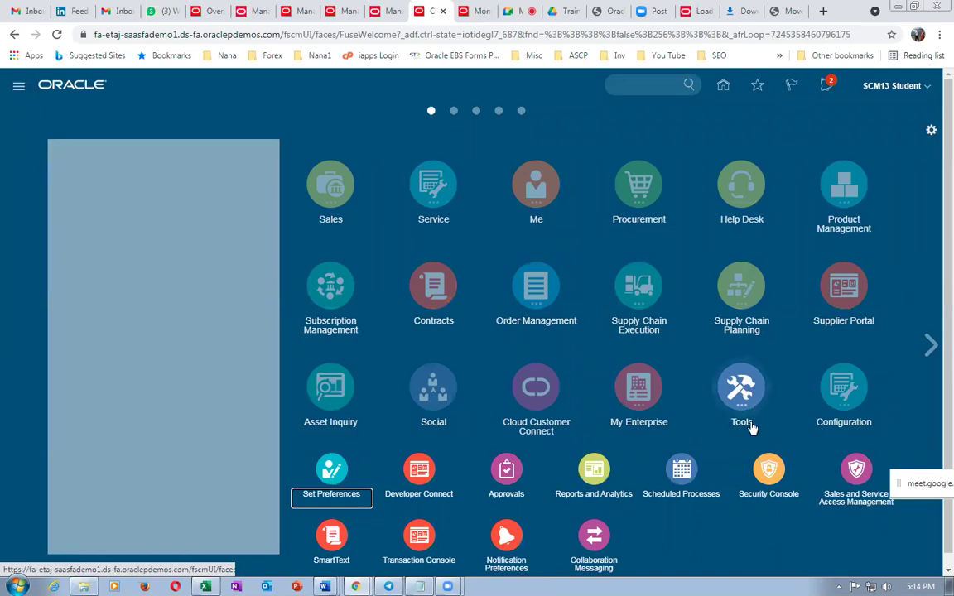
{"action": "left_click", "coordinate": [770, 475]}
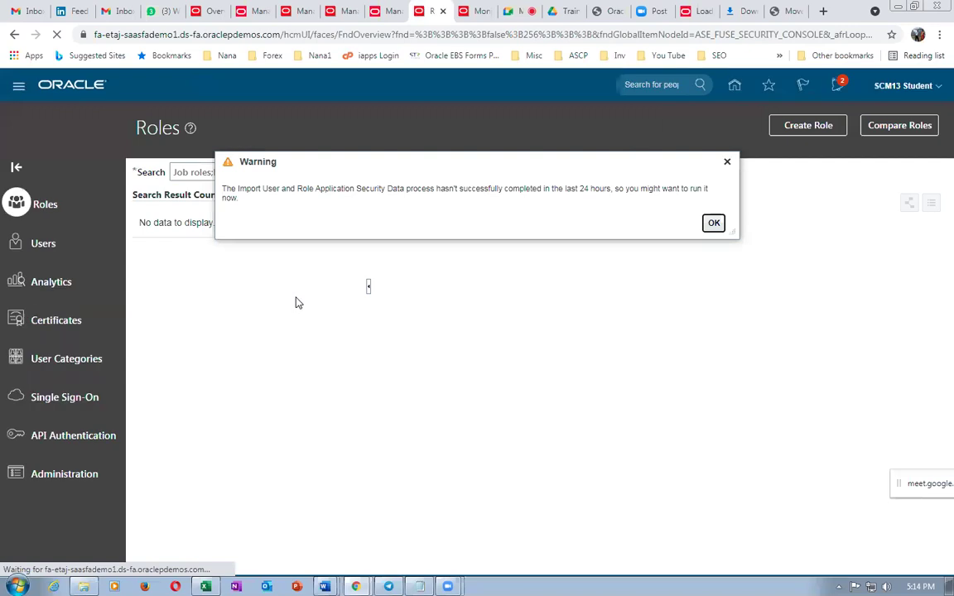
{"action": "left_click", "coordinate": [713, 223]}
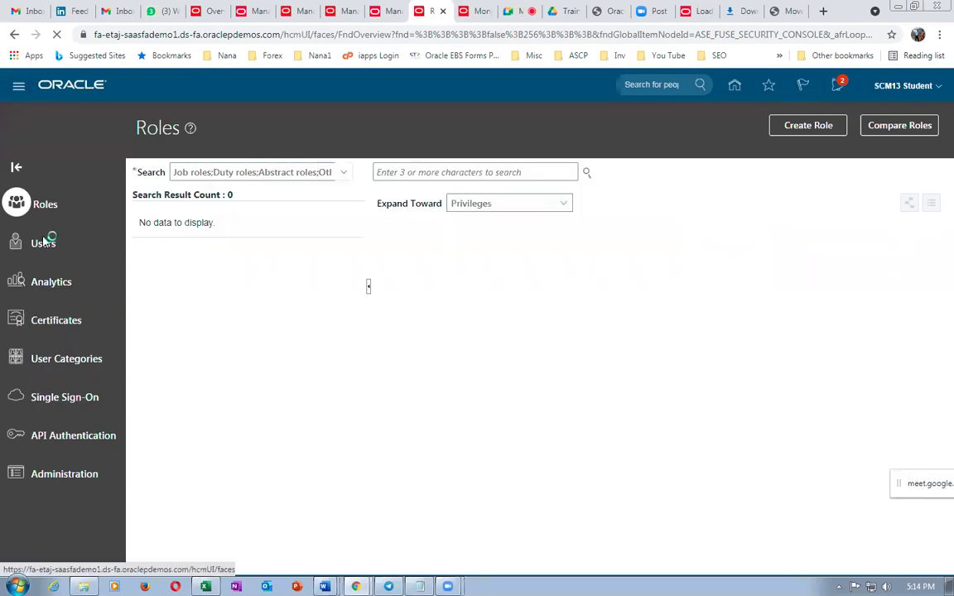
- Search the Security Console user accounts for scm13 and open the matching account
{"action": "left_click", "coordinate": [377, 170]}
{"action": "type", "text": "scm13"}
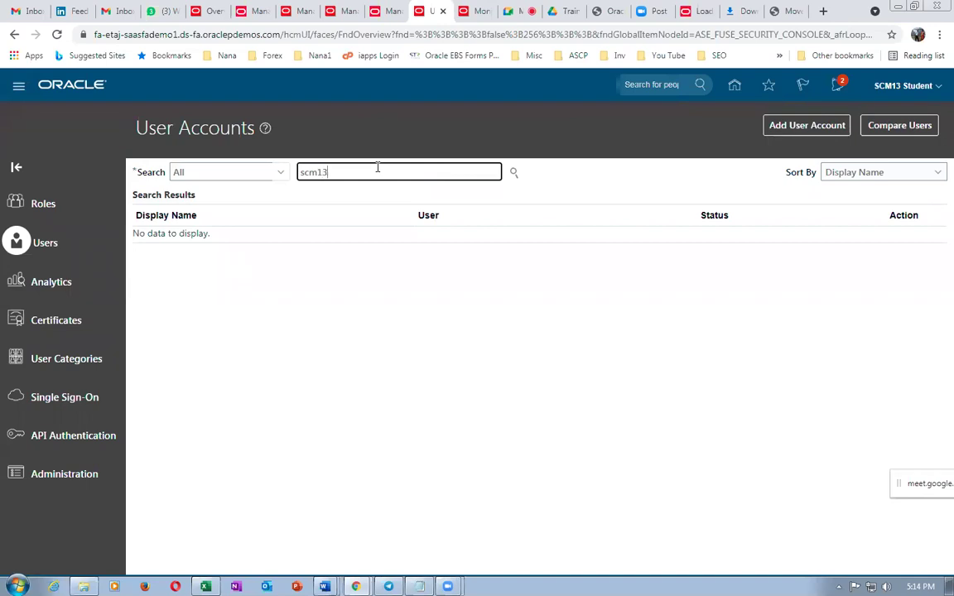
{"action": "key", "text": "Return"}
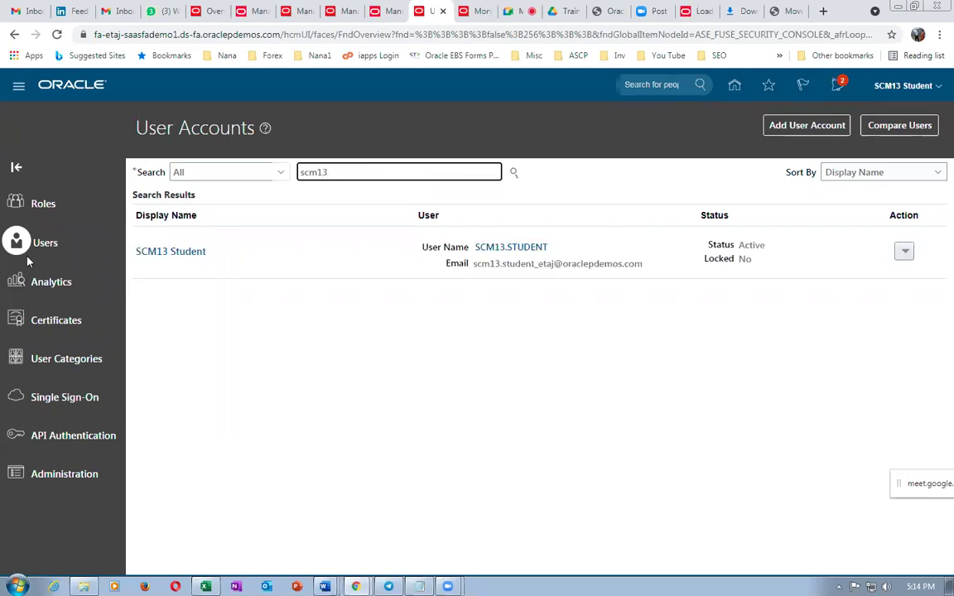
{"action": "left_click", "coordinate": [141, 253]}
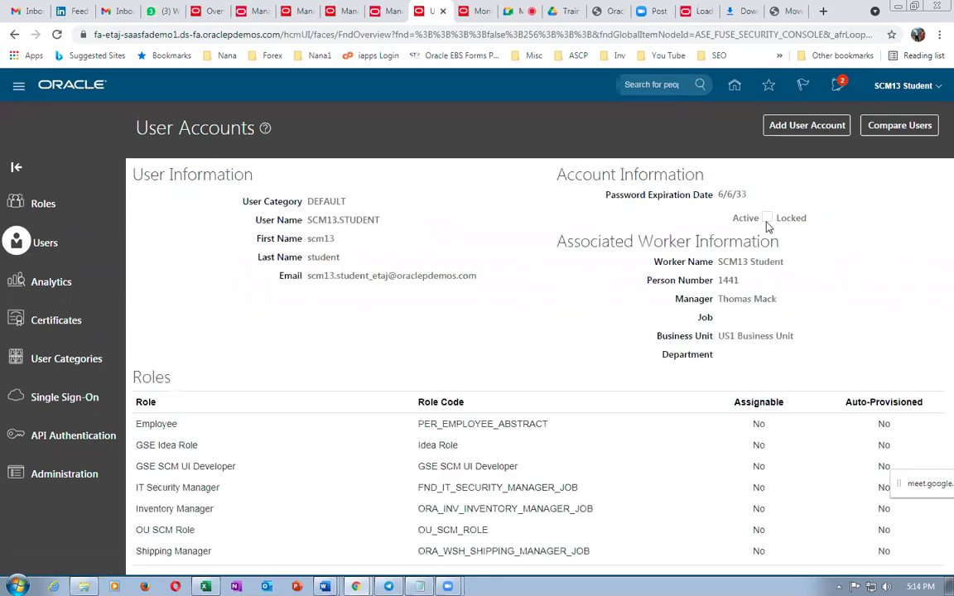
- Edit the scm13 user account and add the Warehouse Manager role with code ORA_INV_WAREHOUSE_MANAGER_JOB
{"action": "left_click", "coordinate": [803, 129]}
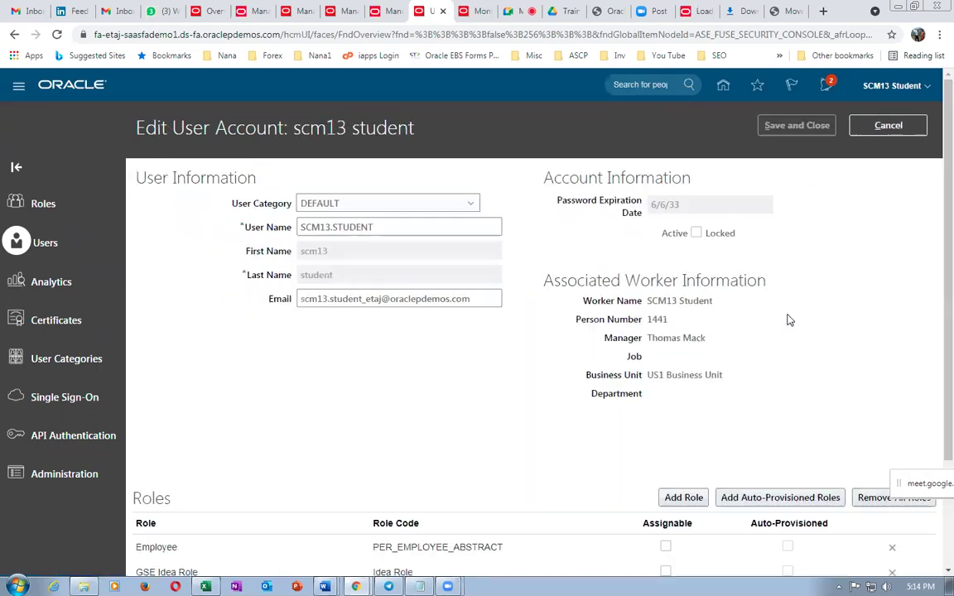
{"action": "left_click", "coordinate": [681, 497]}
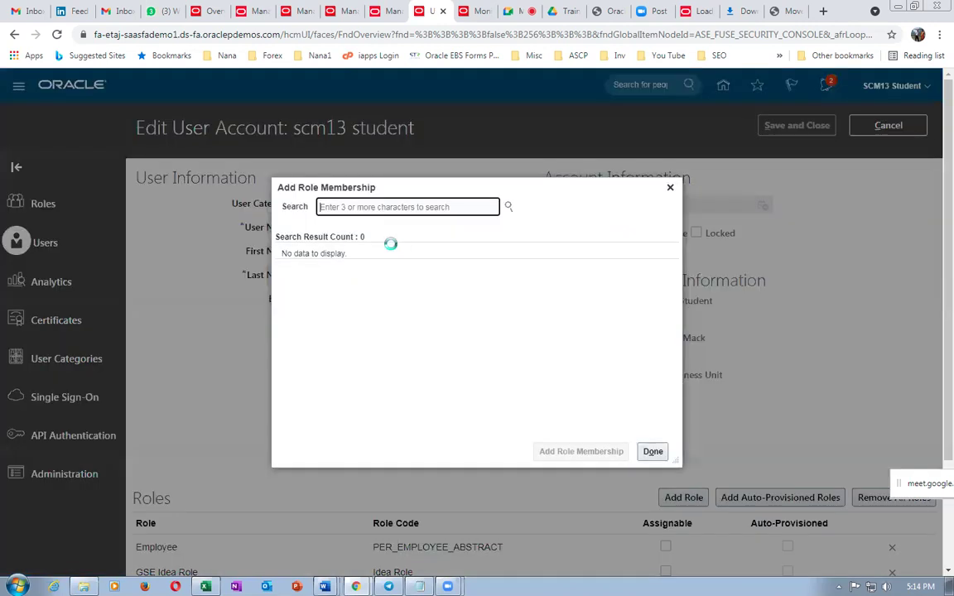
{"action": "type", "text": "warehouse"}
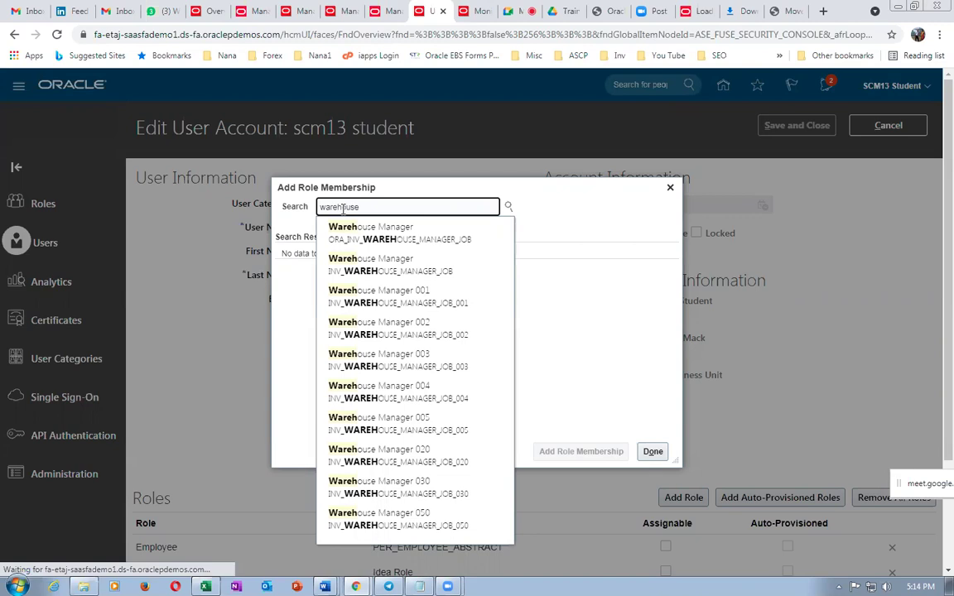
{"action": "left_click", "coordinate": [366, 238]}
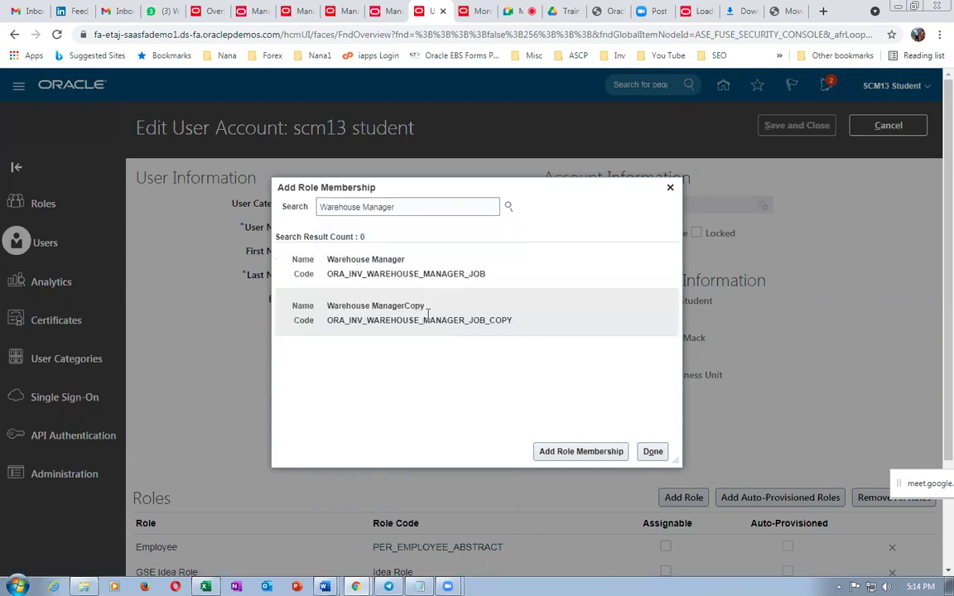
{"action": "left_click", "coordinate": [424, 273]}
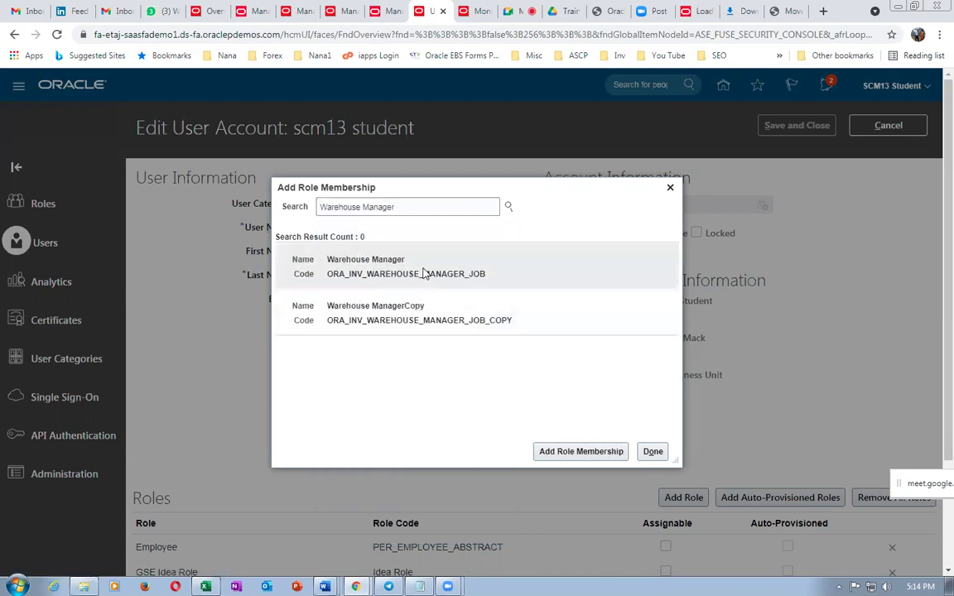
{"action": "left_click", "coordinate": [568, 450]}
{"action": "left_click", "coordinate": [652, 451]}
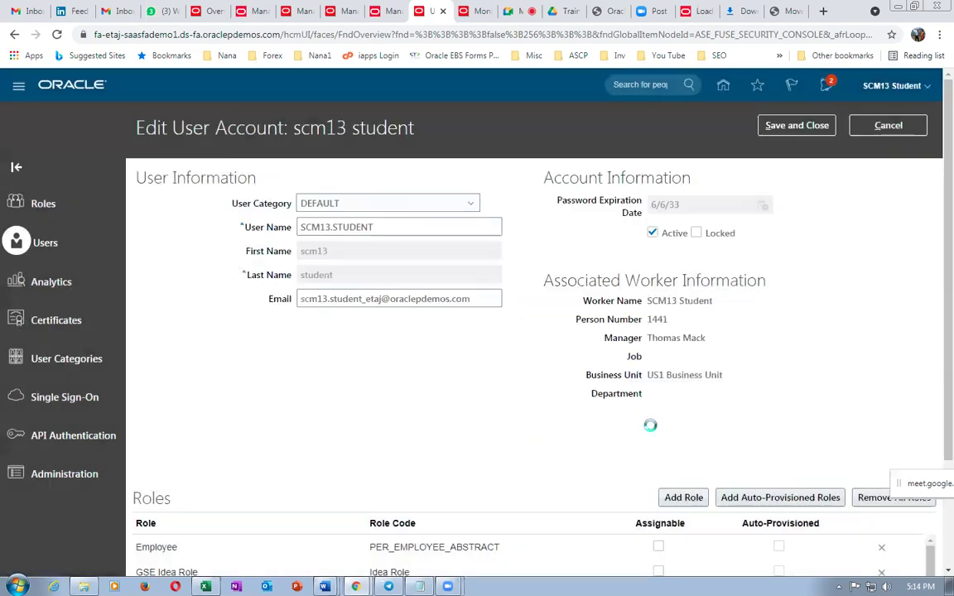
- Check the end of the account's role list for the added role, and save and close the user account
{"action": "scroll", "coordinate": [650, 425], "scroll_direction": "down", "scroll_amount": 2}
{"action": "scroll", "coordinate": [260, 550], "scroll_direction": "down", "scroll_amount": 1}
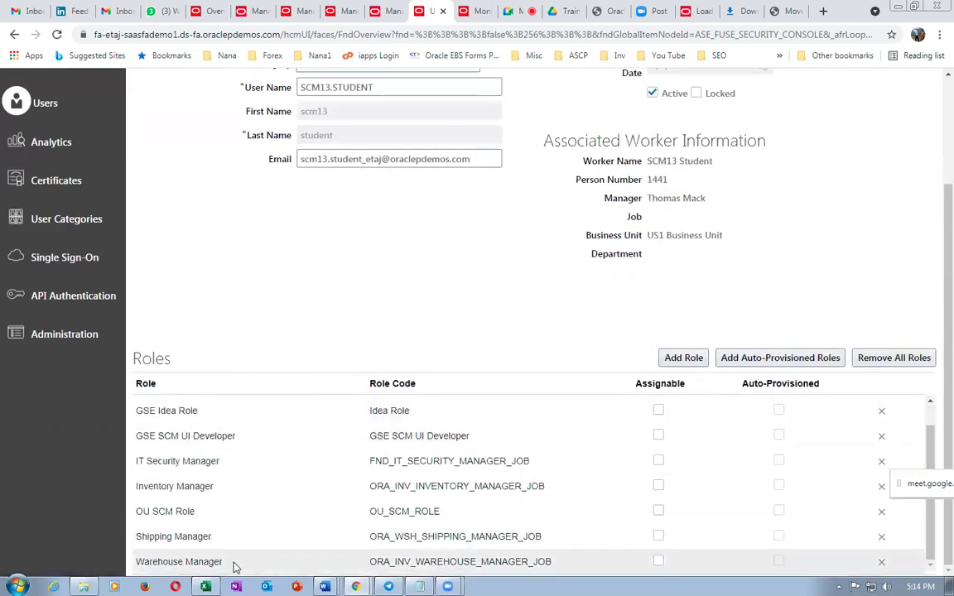
{"action": "scroll", "coordinate": [749, 336], "scroll_direction": "up", "scroll_amount": 3}
{"action": "left_click", "coordinate": [797, 130]}
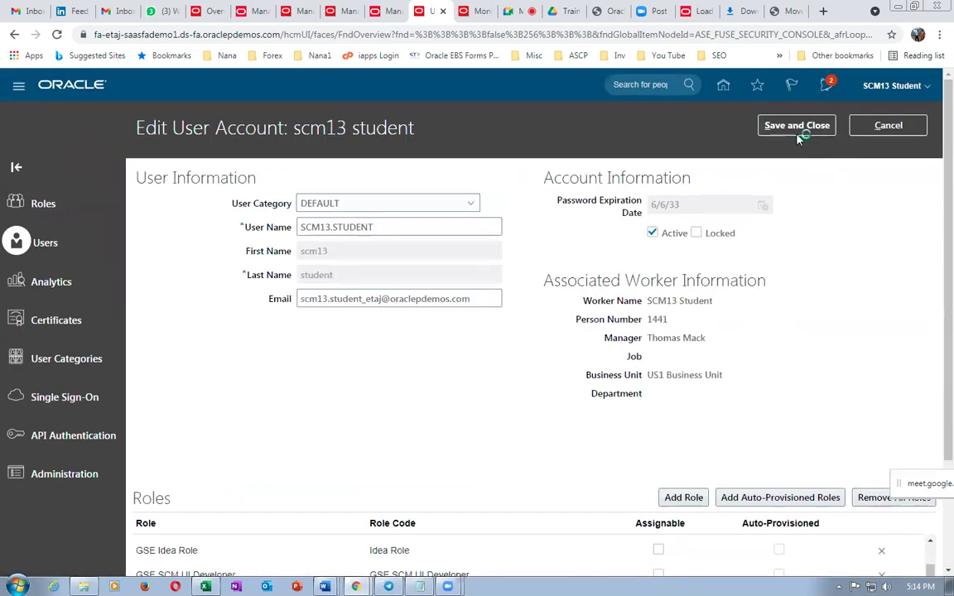
- Return to the Manage Data Access for Users browser tab and create a new data access row for user scm13
{"action": "left_click", "coordinate": [393, 11]}
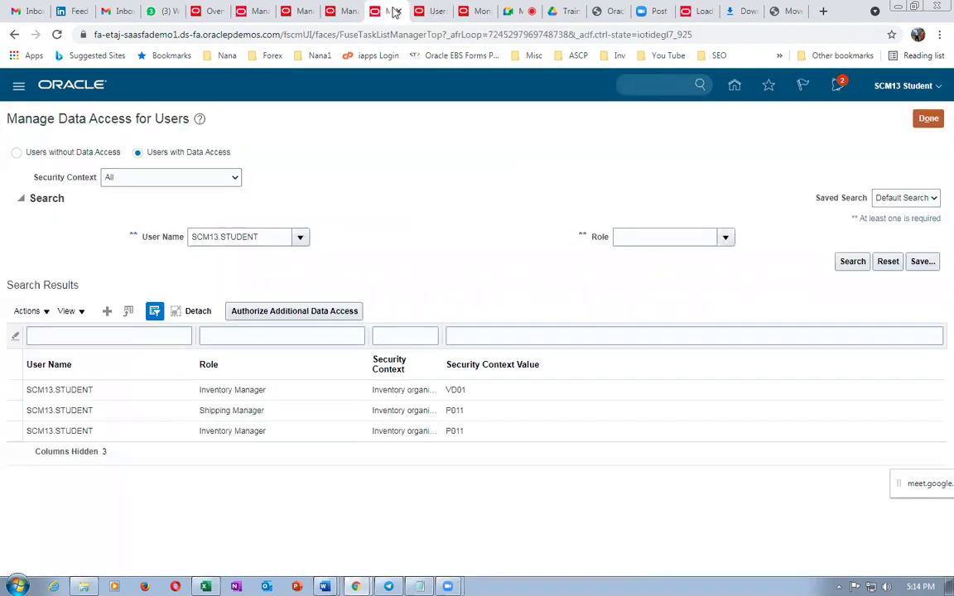
{"action": "left_click", "coordinate": [107, 311]}
{"action": "left_click", "coordinate": [242, 335]}
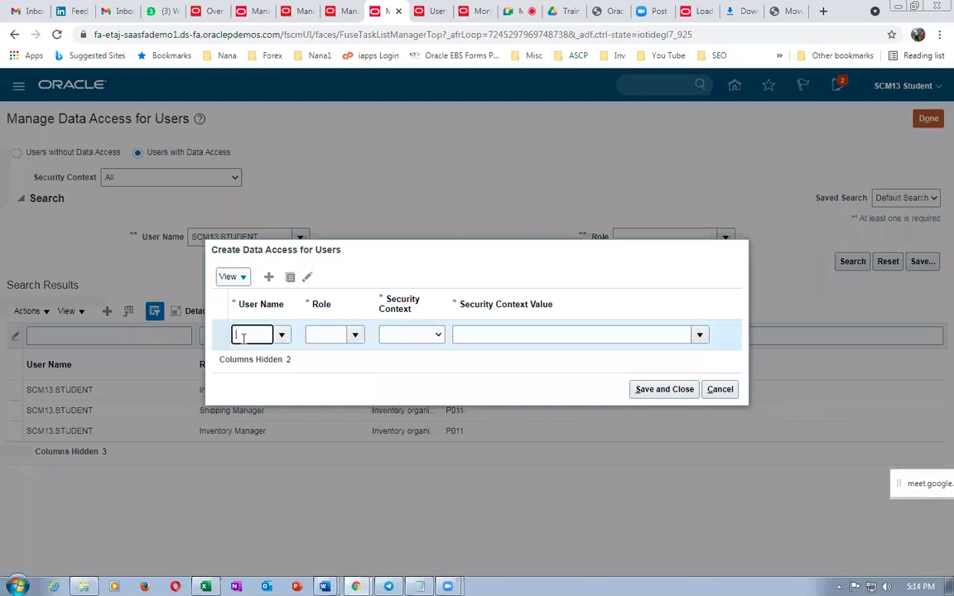
{"action": "type", "text": "scm13"}
{"action": "key", "text": "Tab"}
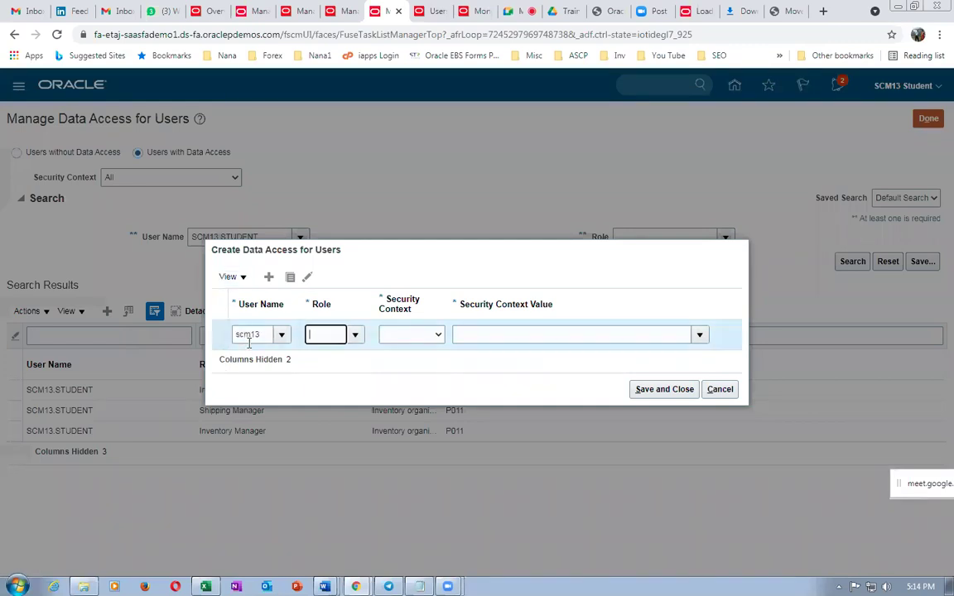
- Try to set the new row's role to Warehouse Manager through a role search for Wa
{"action": "type", "text": "wa"}
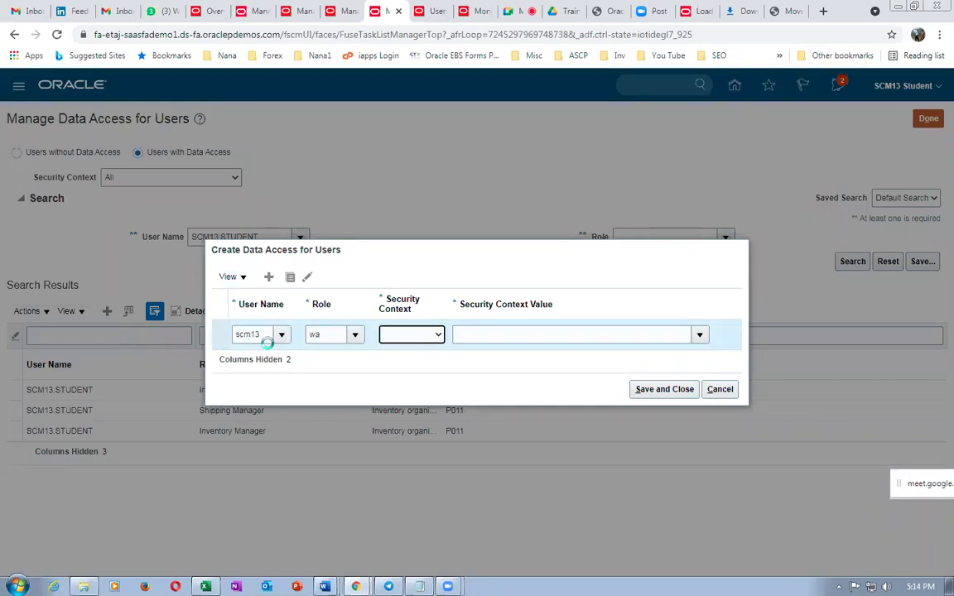
{"action": "key", "text": "Tab"}
{"action": "left_click", "coordinate": [514, 306]}
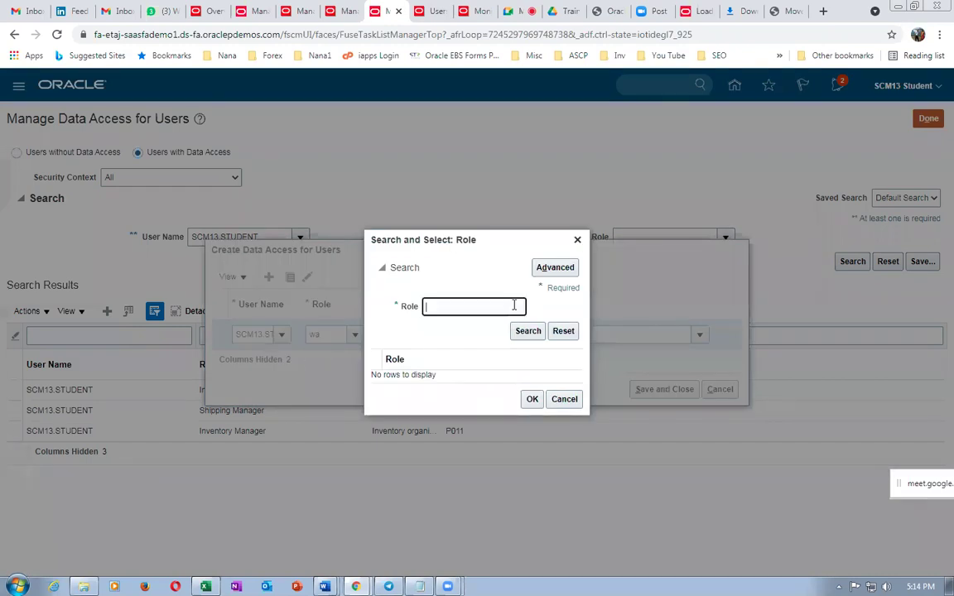
{"action": "left_click", "coordinate": [523, 330]}
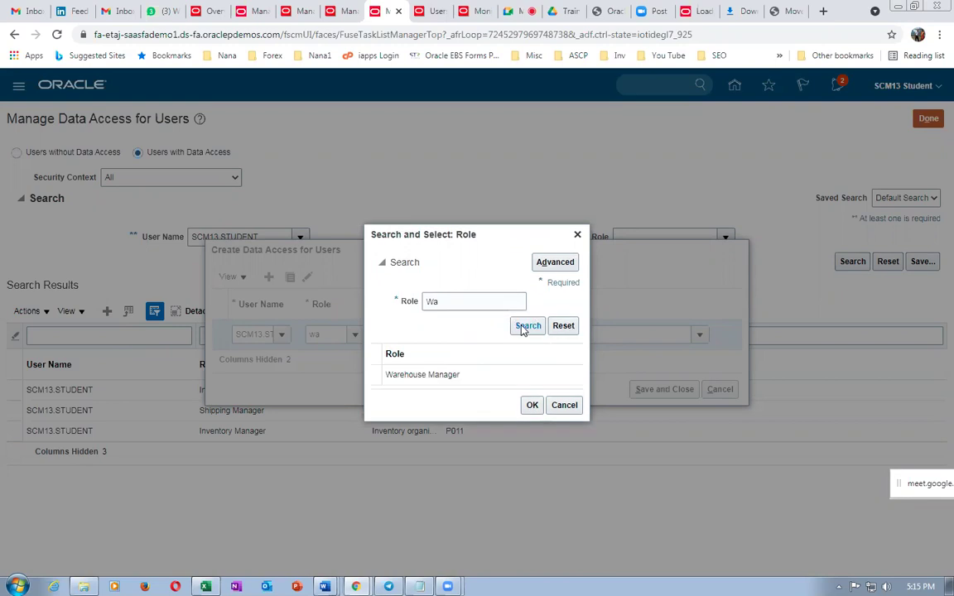
{"action": "left_click", "coordinate": [511, 368]}
{"action": "left_click", "coordinate": [533, 406]}
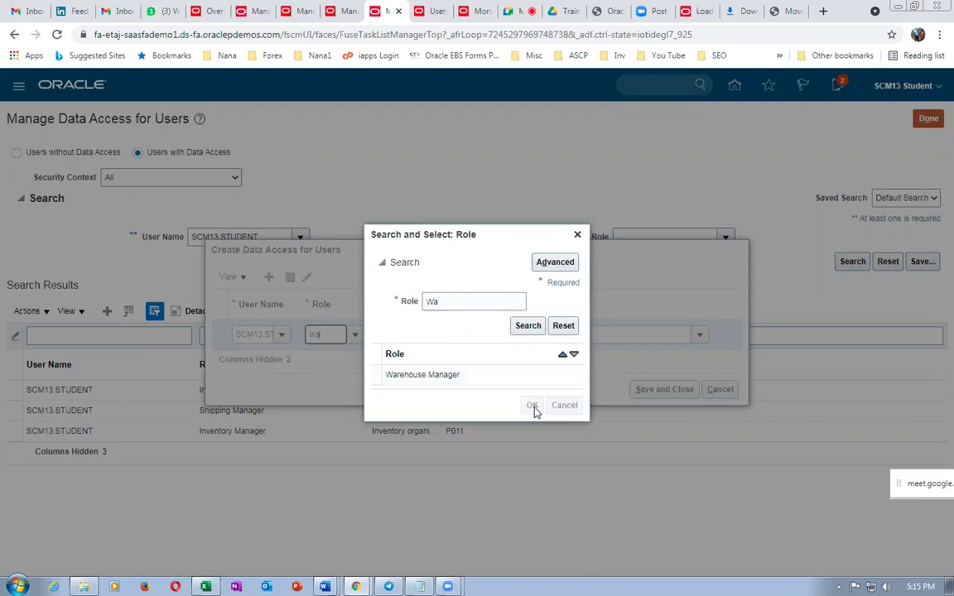
- Set the row's security context to Inventory organization with value P011 and try to save the data access
{"action": "left_click", "coordinate": [398, 334]}
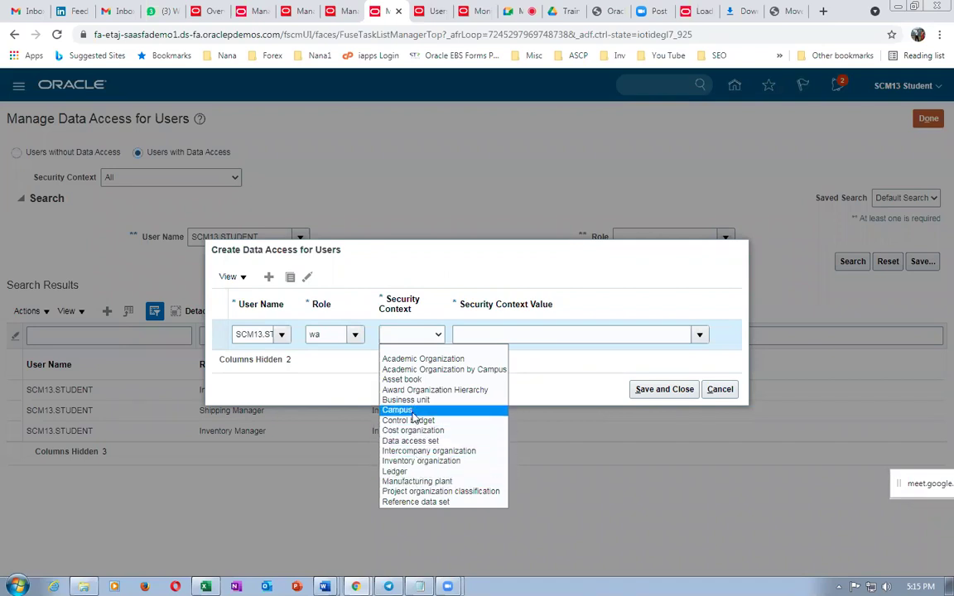
{"action": "left_click", "coordinate": [418, 461]}
{"action": "left_click", "coordinate": [488, 336]}
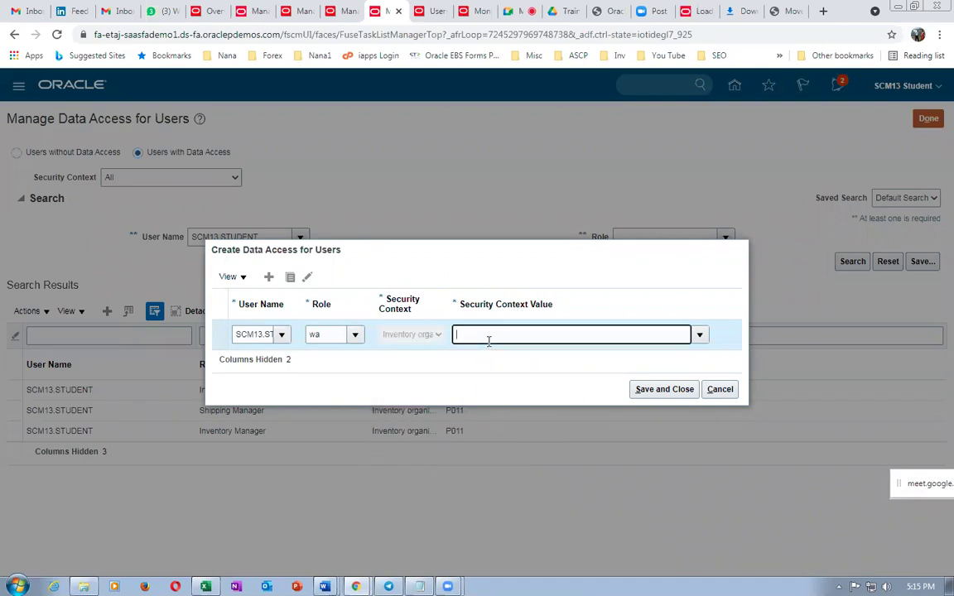
{"action": "type", "text": "P01"}
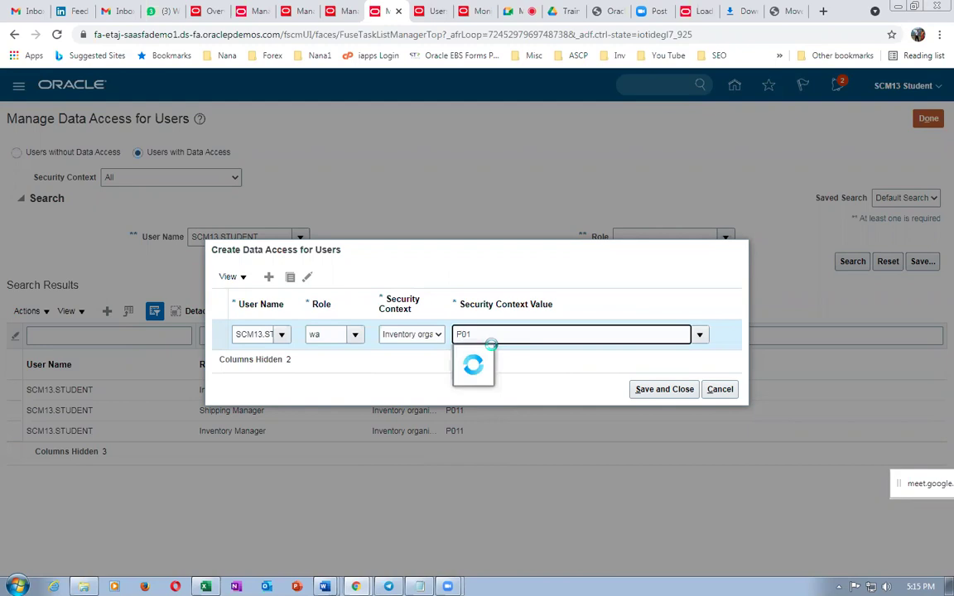
{"action": "left_click", "coordinate": [482, 356]}
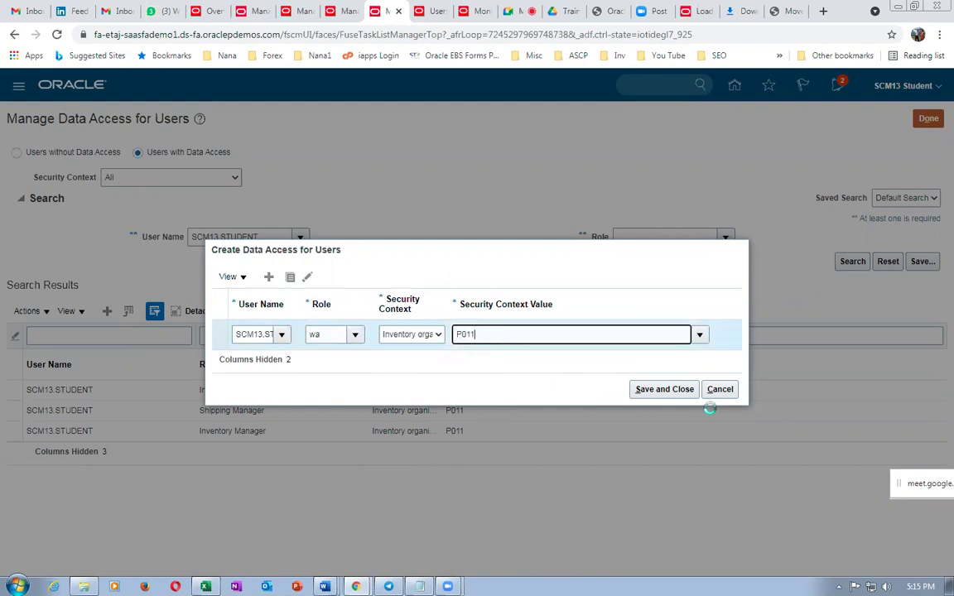
{"action": "left_click", "coordinate": [685, 394]}
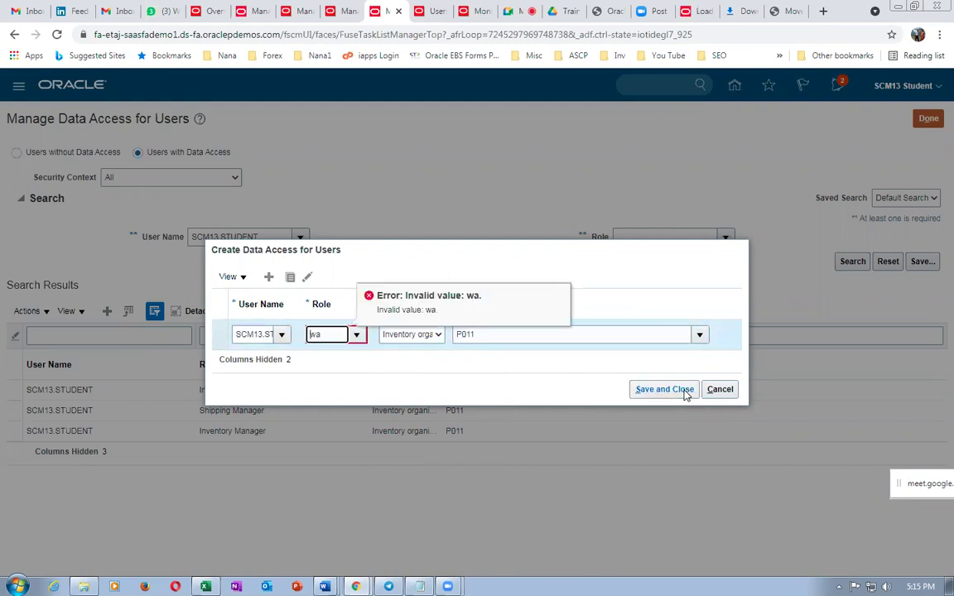
- Set the row's role to Warehouse Manager, re-enter P011 as the context value, then save the row and finish the data access task
{"action": "left_click", "coordinate": [356, 335]}
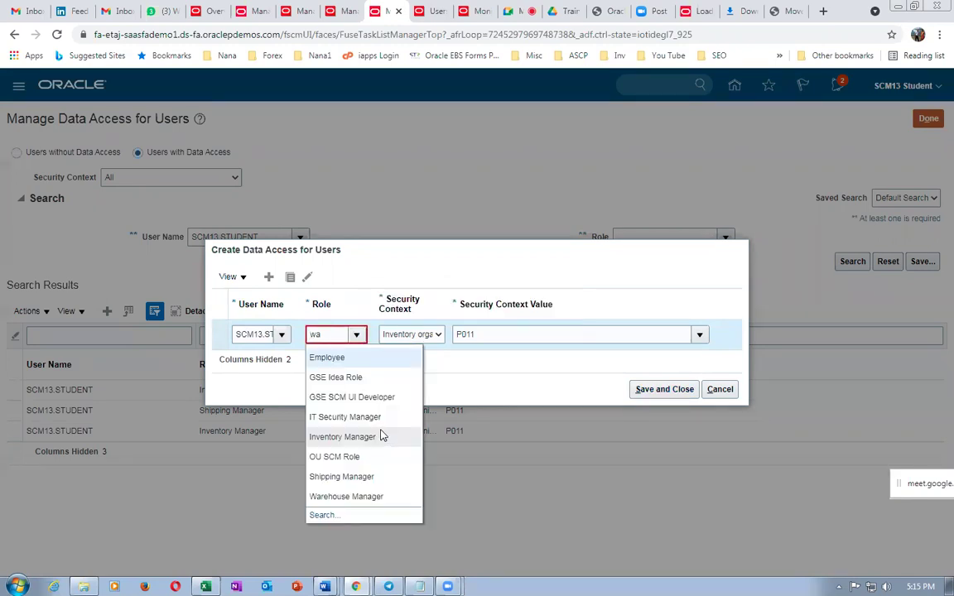
{"action": "left_click", "coordinate": [373, 497]}
{"action": "left_click", "coordinate": [410, 338]}
{"action": "left_click", "coordinate": [518, 330]}
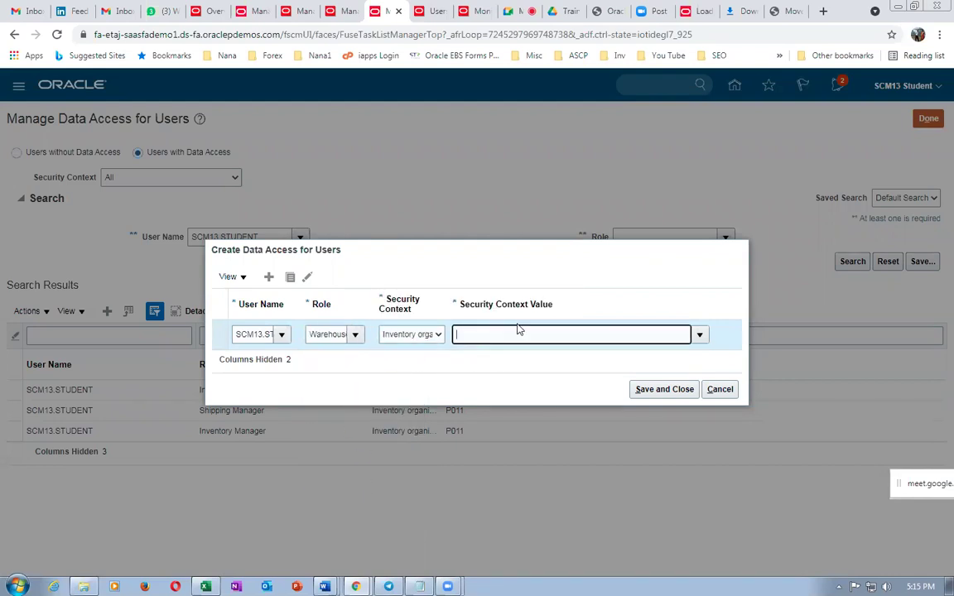
{"action": "type", "text": "P01"}
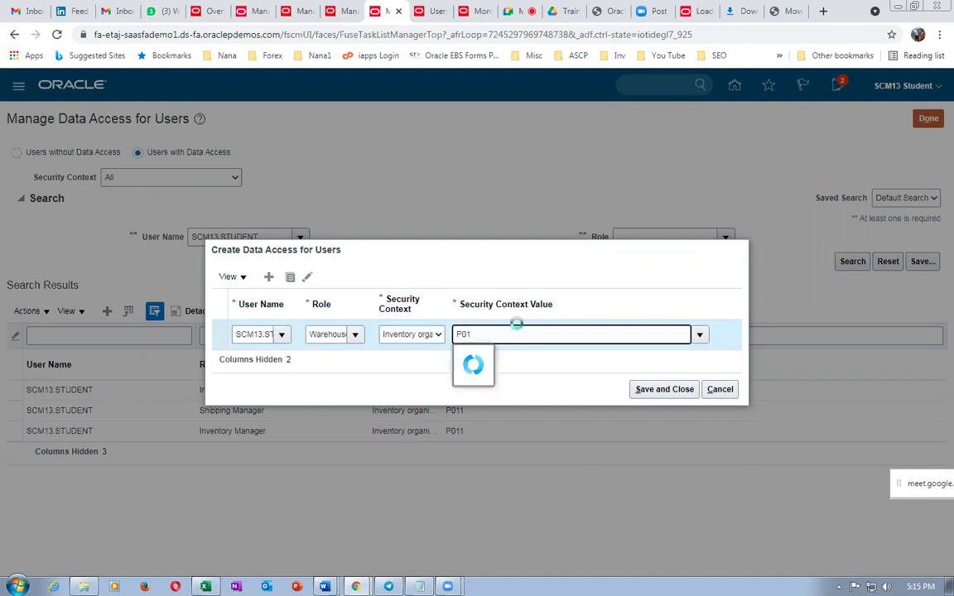
{"action": "left_click", "coordinate": [484, 354]}
{"action": "left_click", "coordinate": [661, 393]}
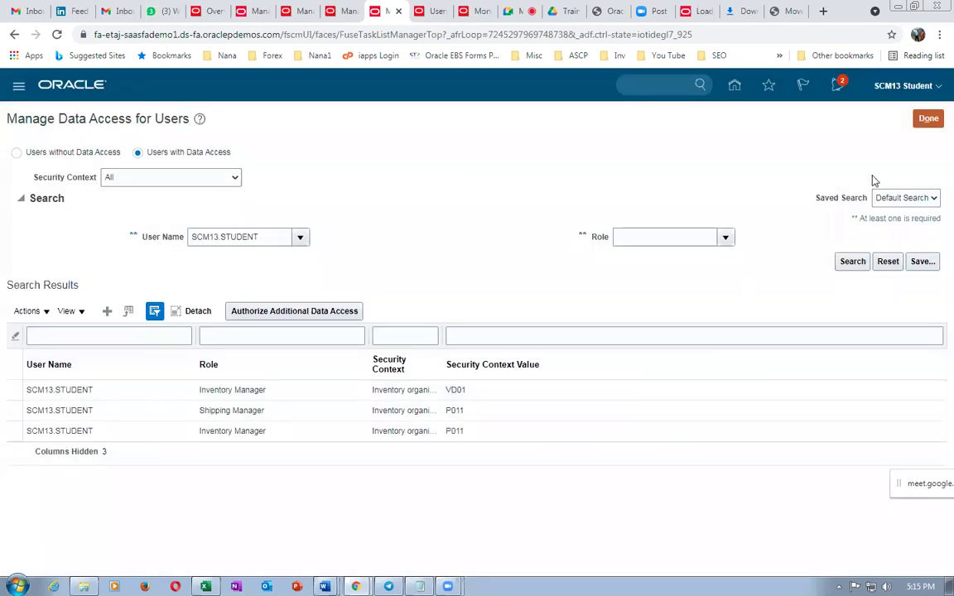
{"action": "left_click", "coordinate": [929, 118]}
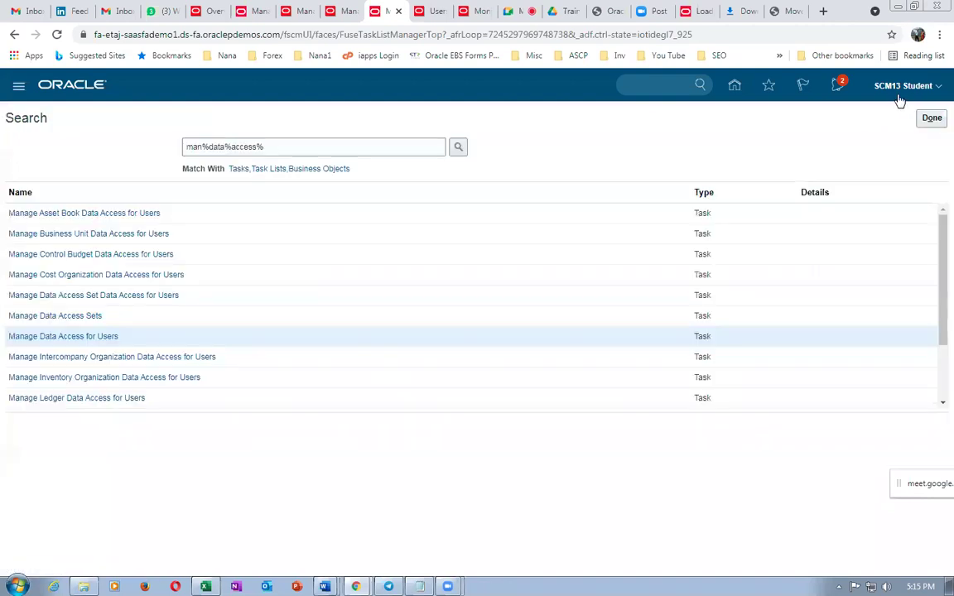
- Sign out of Oracle Applications Cloud, confirm the logout, and sign back in with the prefilled scm13 credentials
{"action": "left_click", "coordinate": [895, 87]}
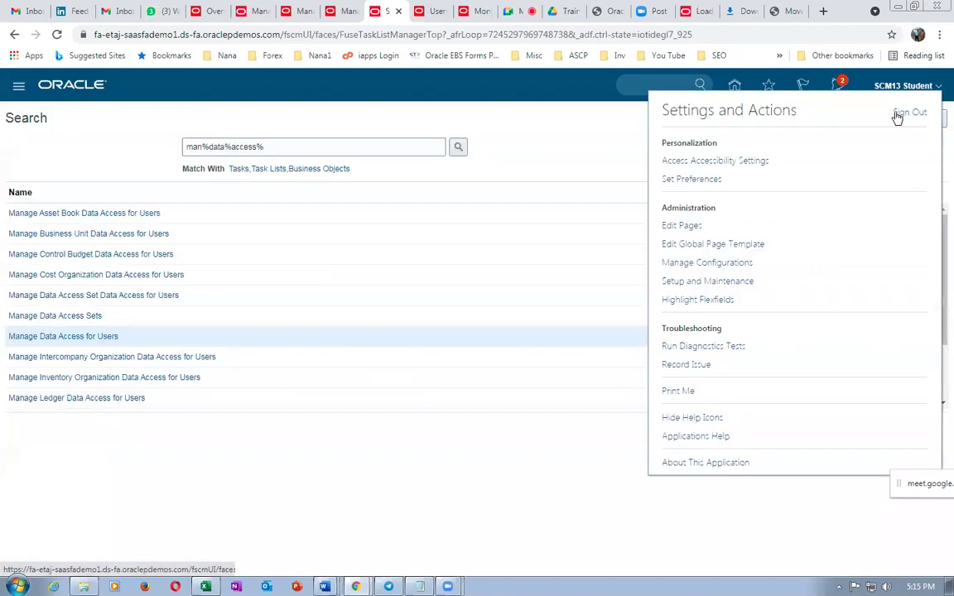
{"action": "left_click", "coordinate": [899, 114]}
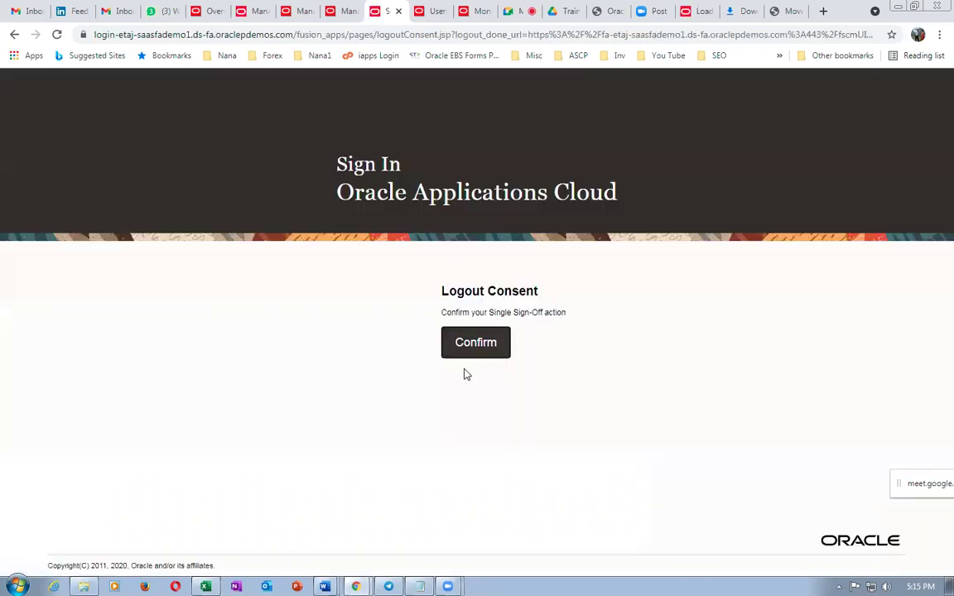
{"action": "left_click", "coordinate": [468, 343]}
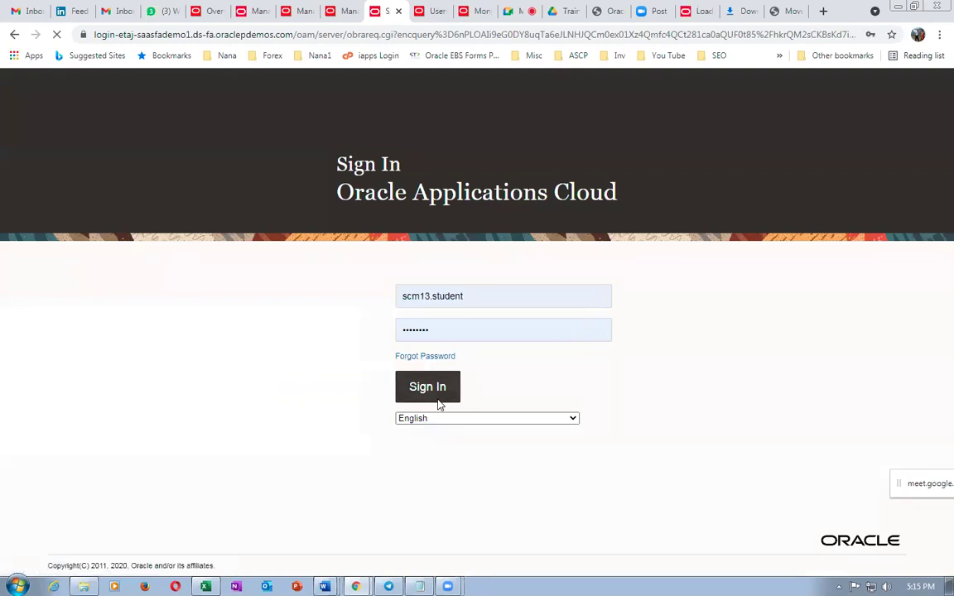
{"action": "left_click", "coordinate": [439, 404]}
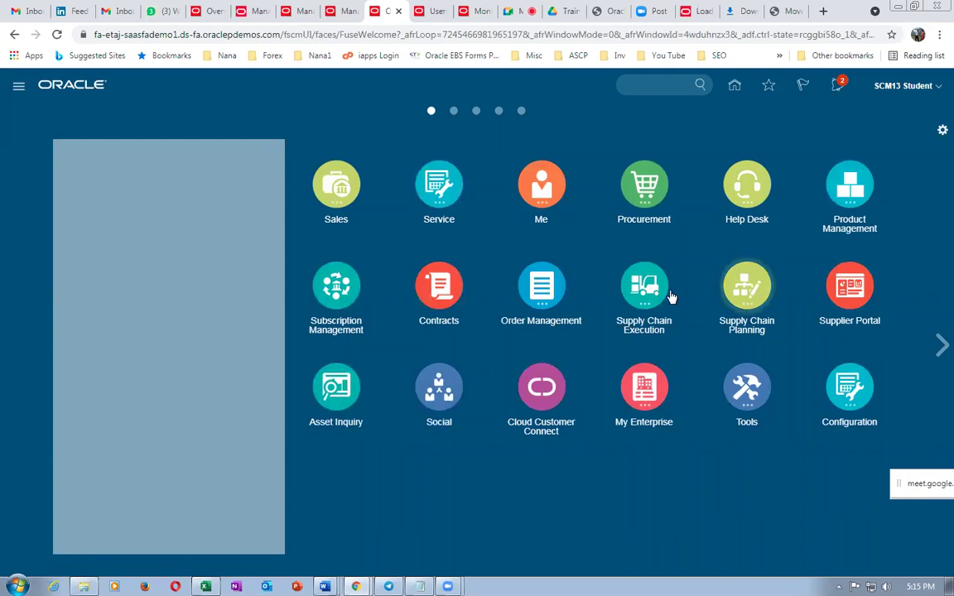
- Open Manage Item Quantities in Inventory Management under Supply Chain Execution and change the organization to P011
{"action": "left_click", "coordinate": [645, 304]}
{"action": "left_click", "coordinate": [682, 391]}
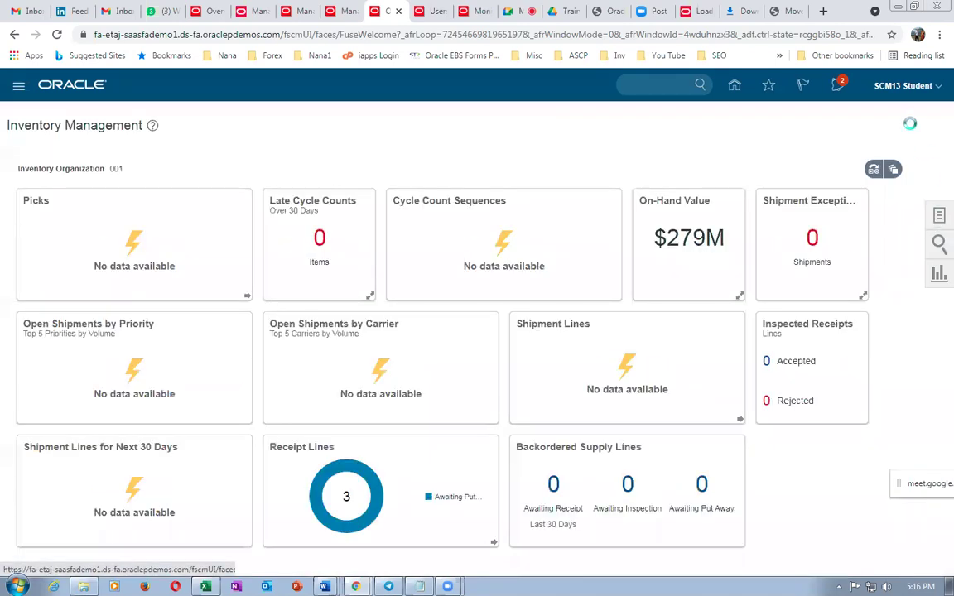
{"action": "left_click", "coordinate": [938, 217]}
{"action": "left_click", "coordinate": [888, 147]}
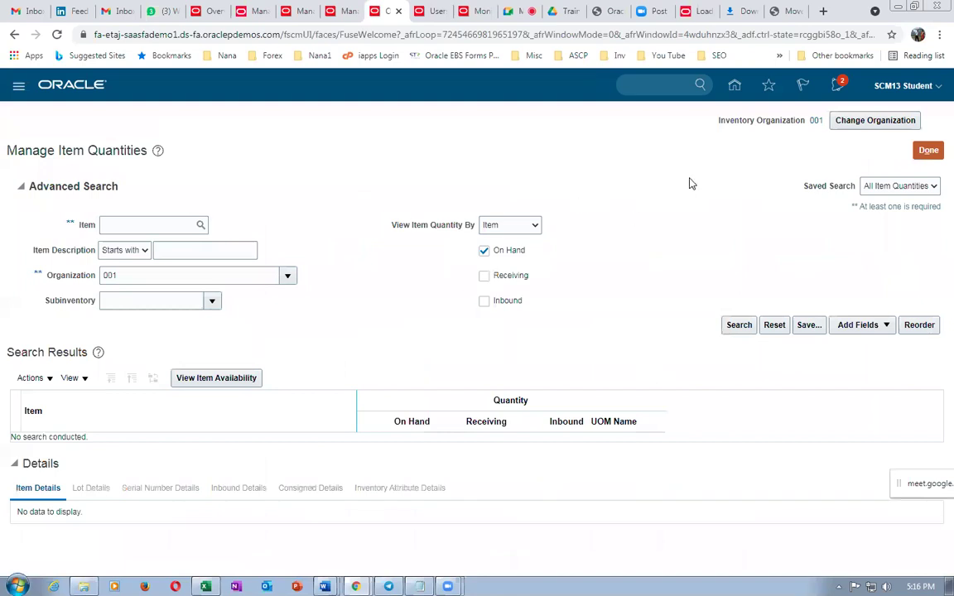
{"action": "left_click", "coordinate": [845, 121]}
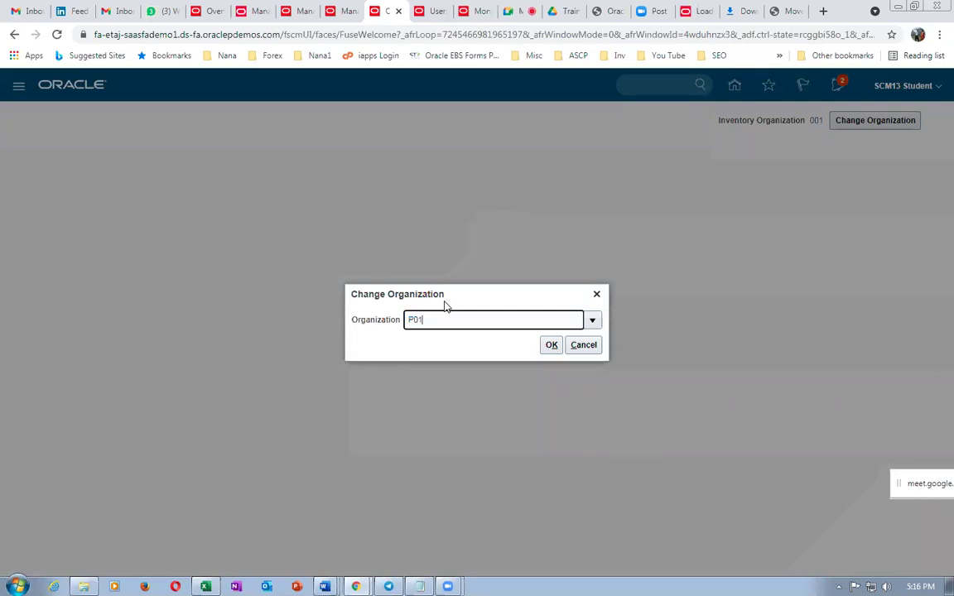
{"action": "left_click", "coordinate": [551, 345]}
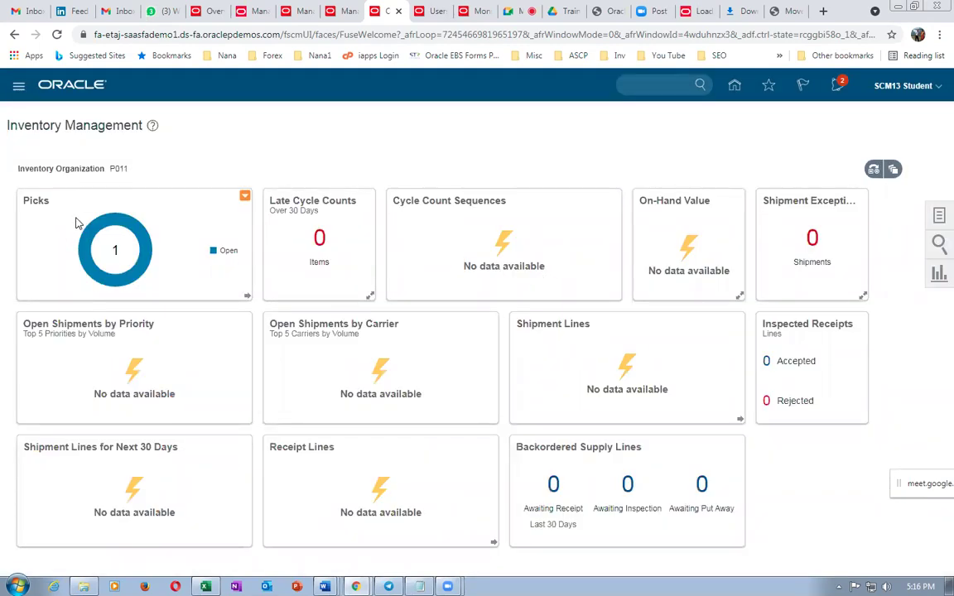
- Check the Picks infolet for organization P011 and switch to the Movement Requests document in Word
{"action": "mouse_move", "coordinate": [105, 225]}
{"action": "mouse_move", "coordinate": [140, 265]}
{"action": "key", "text": "alt+Tab"}
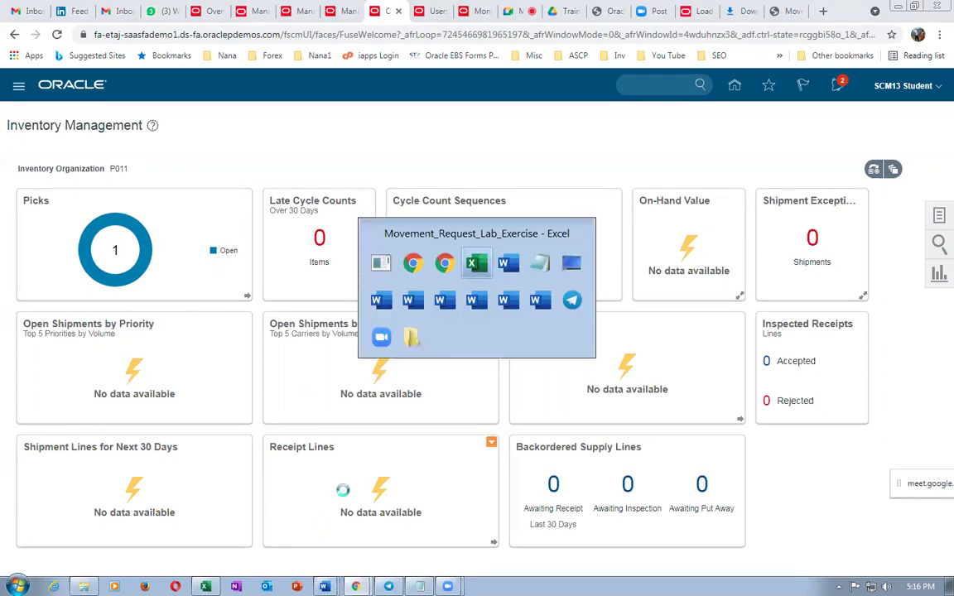
{"action": "key", "text": "alt+Tab"}
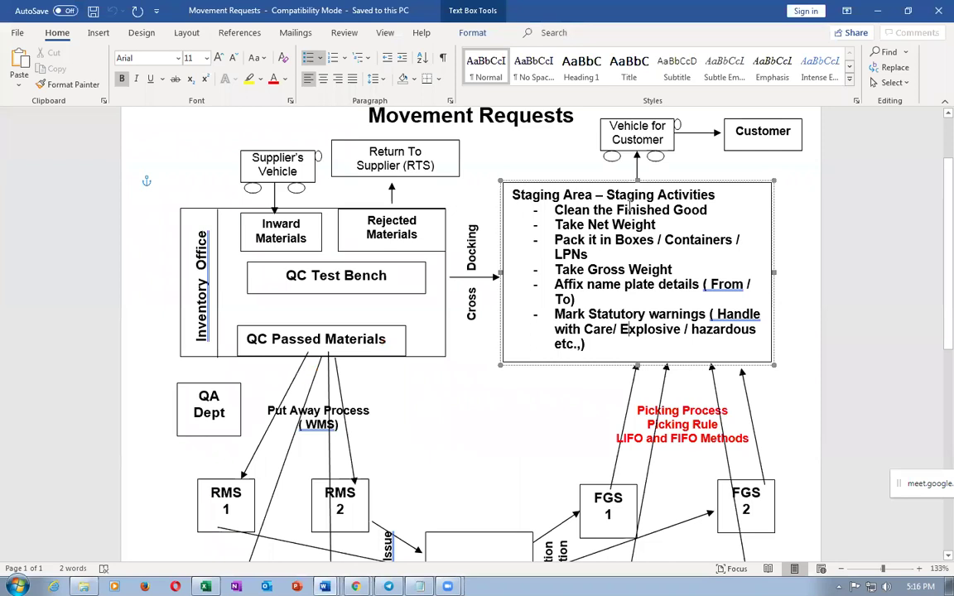
- Highlight the Staging Area activities in the Word diagram, and return to Oracle in Chrome to close the pick slip search
{"action": "left_click_drag", "start_coordinate": [623, 192], "coordinate": [605, 360]}
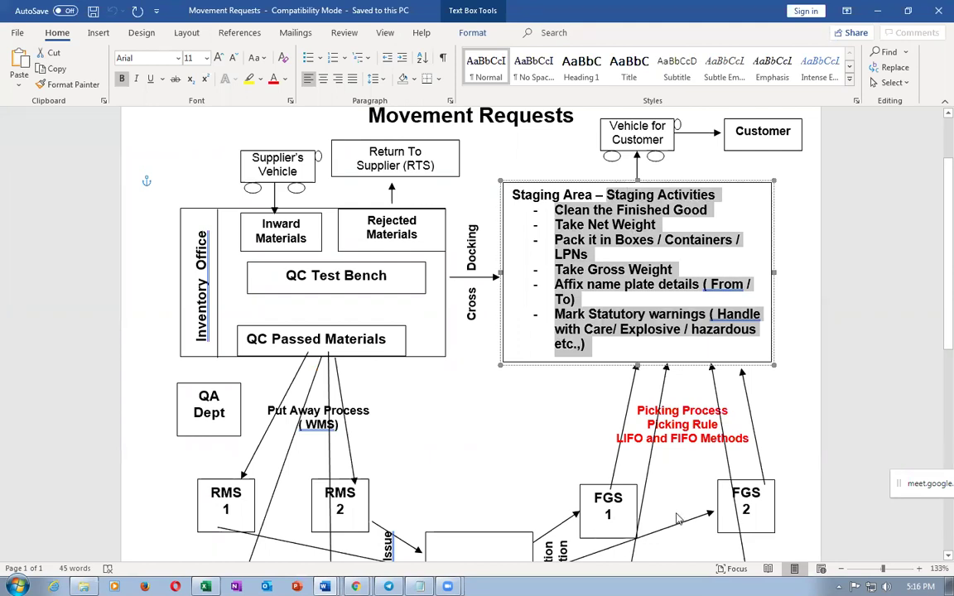
{"action": "key", "text": "alt+Tab"}
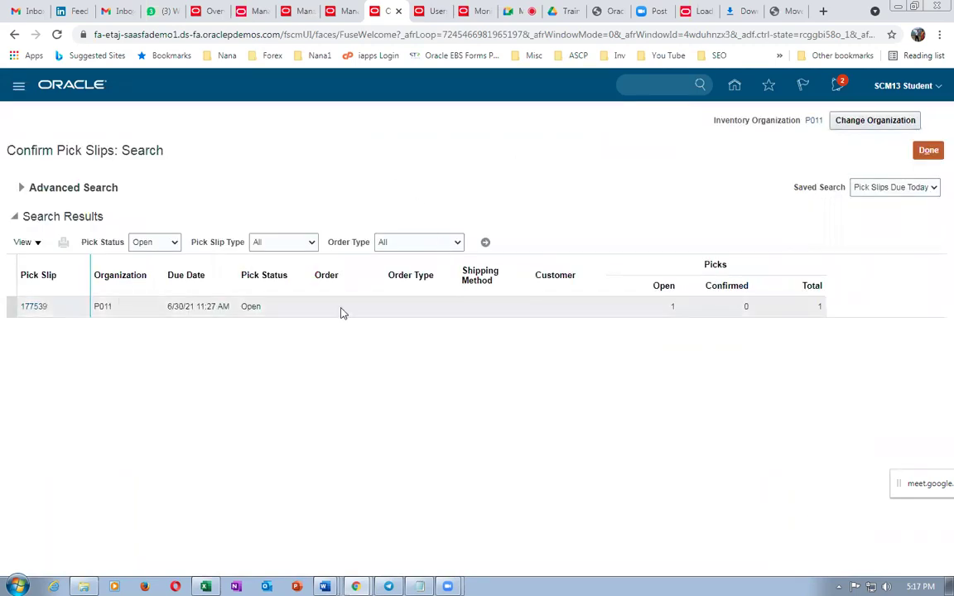
{"action": "left_click", "coordinate": [927, 152]}
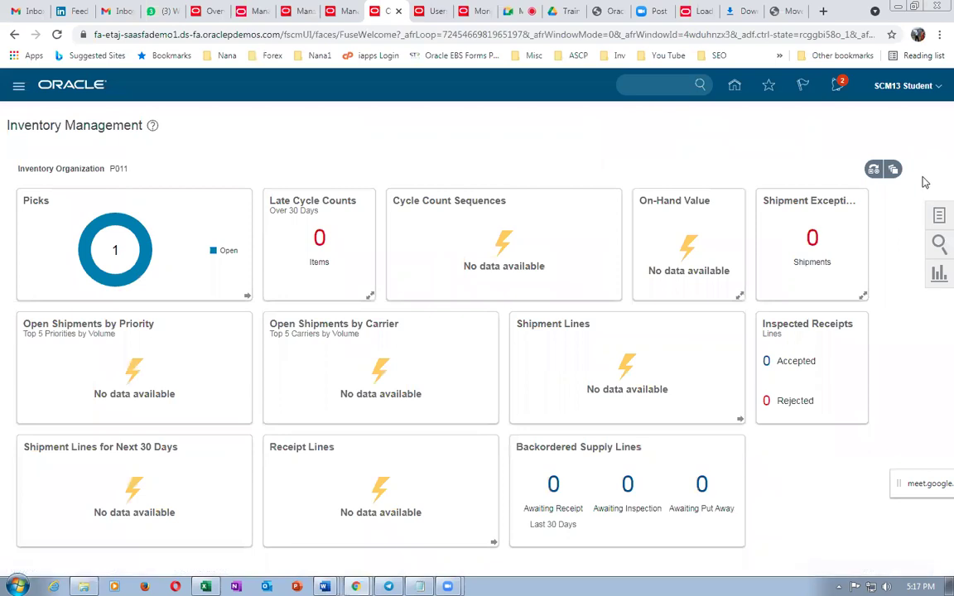
- Show the Shipments tasks for organization P011 in Inventory Management
{"action": "left_click", "coordinate": [939, 215]}
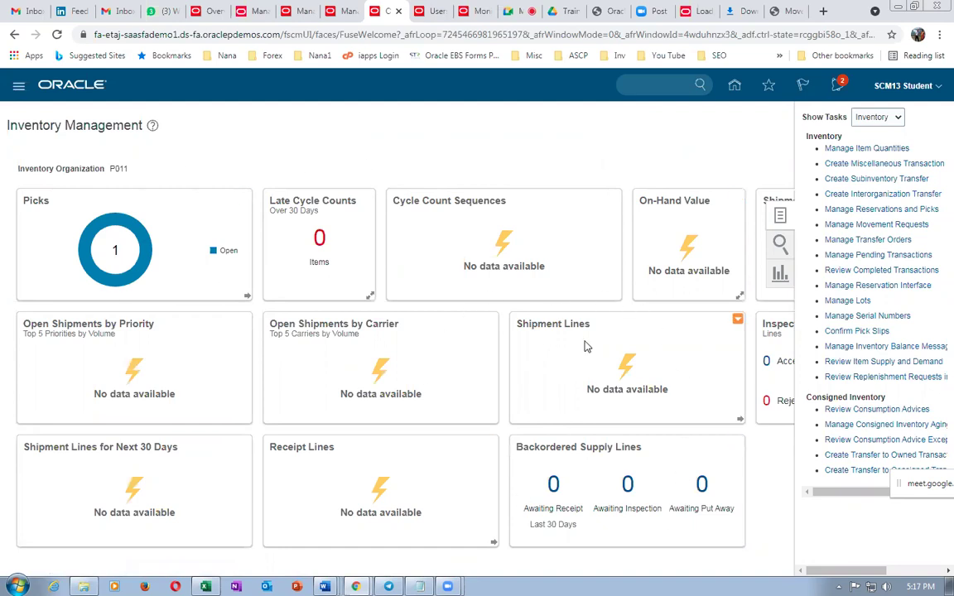
{"action": "left_click", "coordinate": [880, 119]}
{"action": "left_click", "coordinate": [872, 153]}
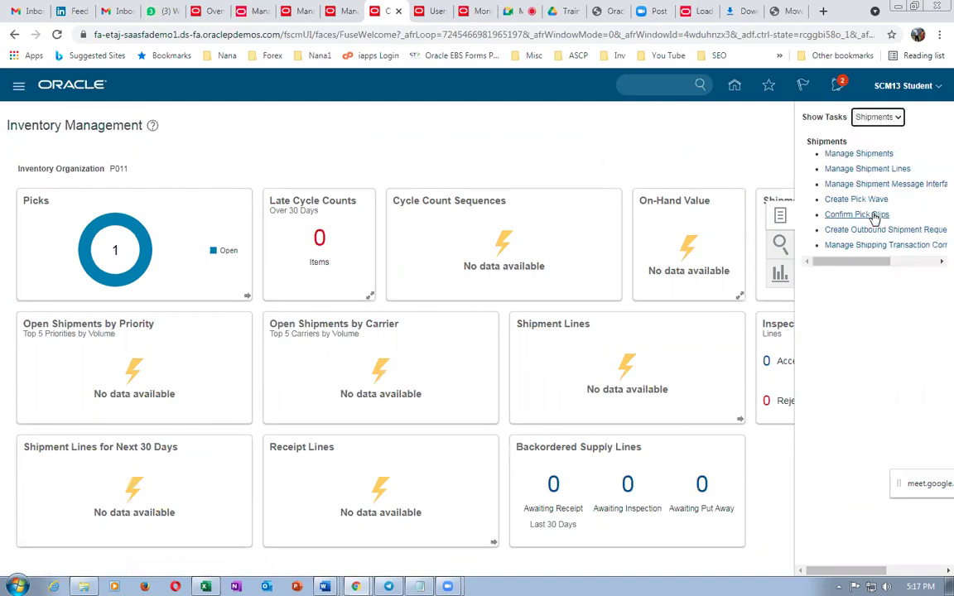
{"action": "left_click", "coordinate": [861, 216]}
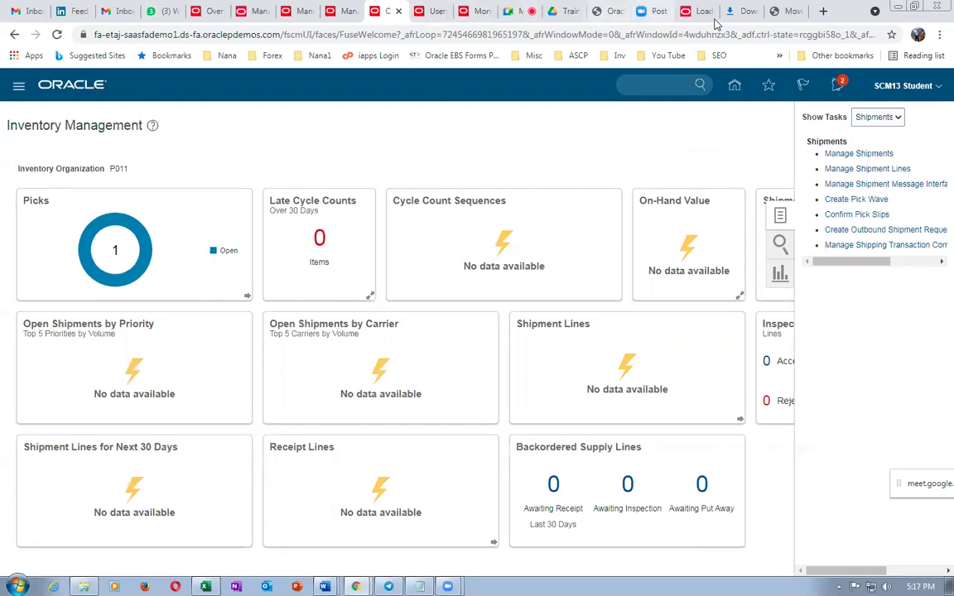
- Look up the pick slip number in the Movement Request Pick Slip report and return to Inventory Management
{"action": "left_click", "coordinate": [788, 12]}
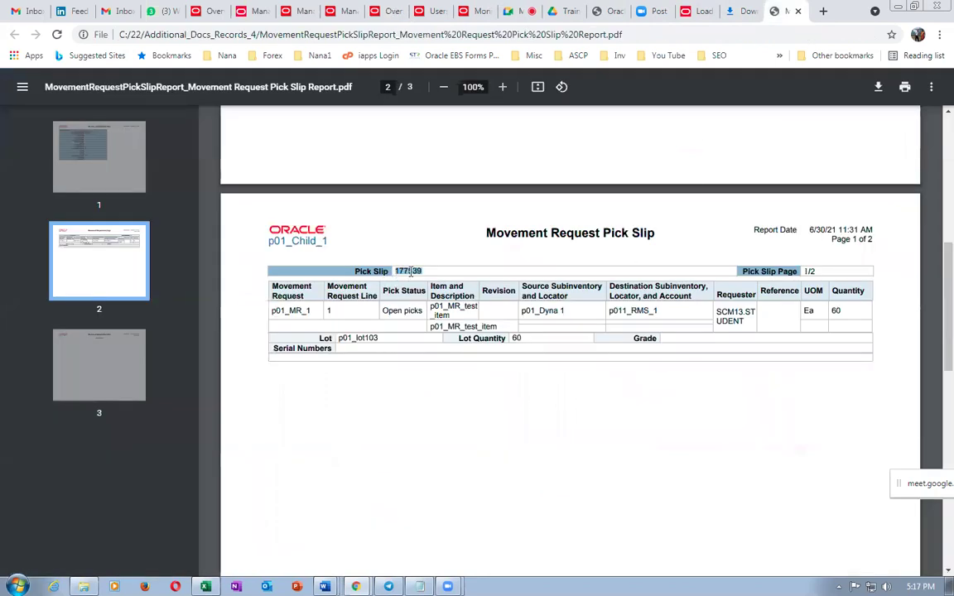
{"action": "left_click", "coordinate": [324, 16]}
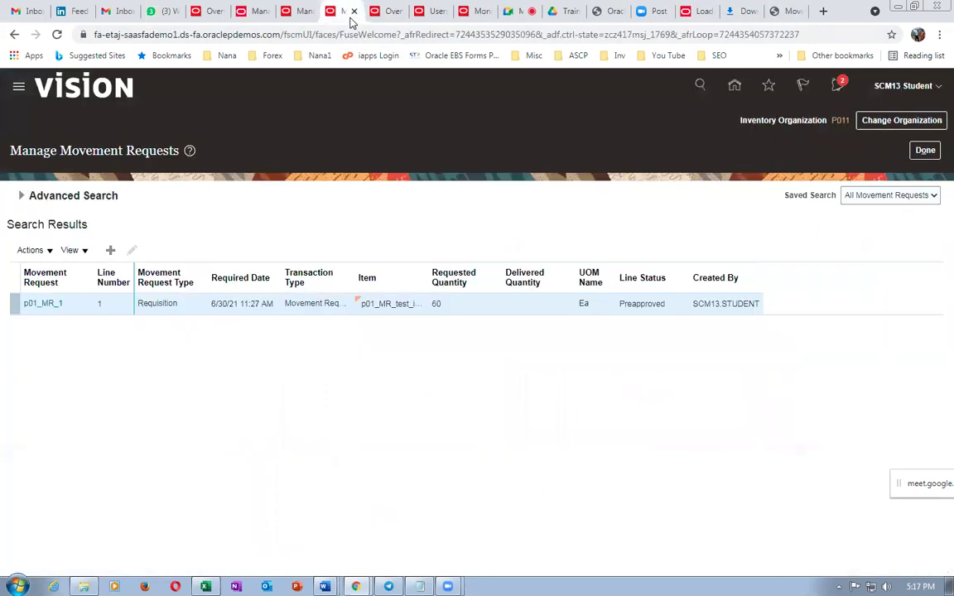
{"action": "left_click", "coordinate": [395, 15]}
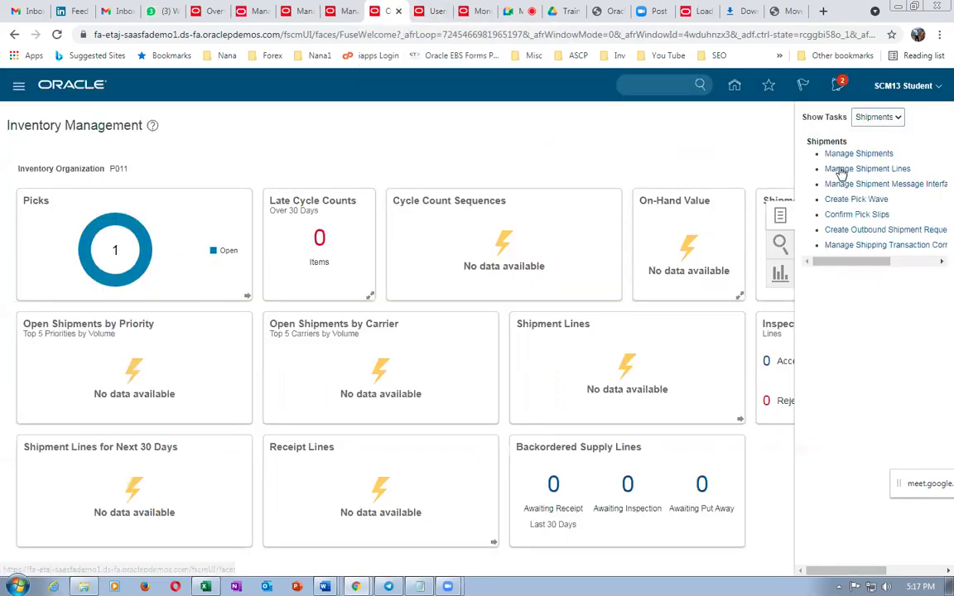
- Open Confirm Pick Slips from the Shipments tasks and search for pick slip 177539
{"action": "left_click", "coordinate": [856, 213]}
{"action": "left_click", "coordinate": [253, 227]}
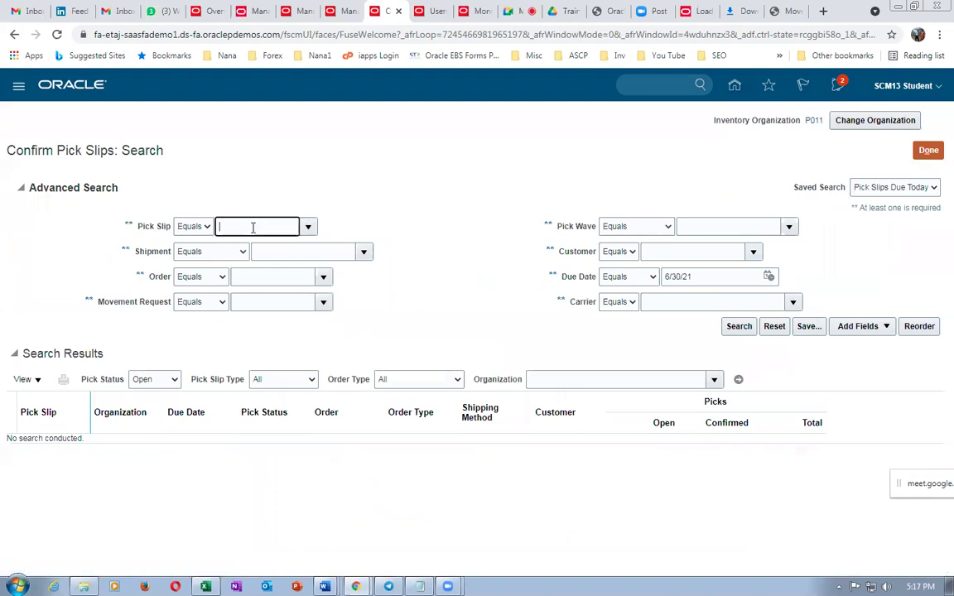
{"action": "type", "text": "177539"}
{"action": "key", "text": "Tab"}
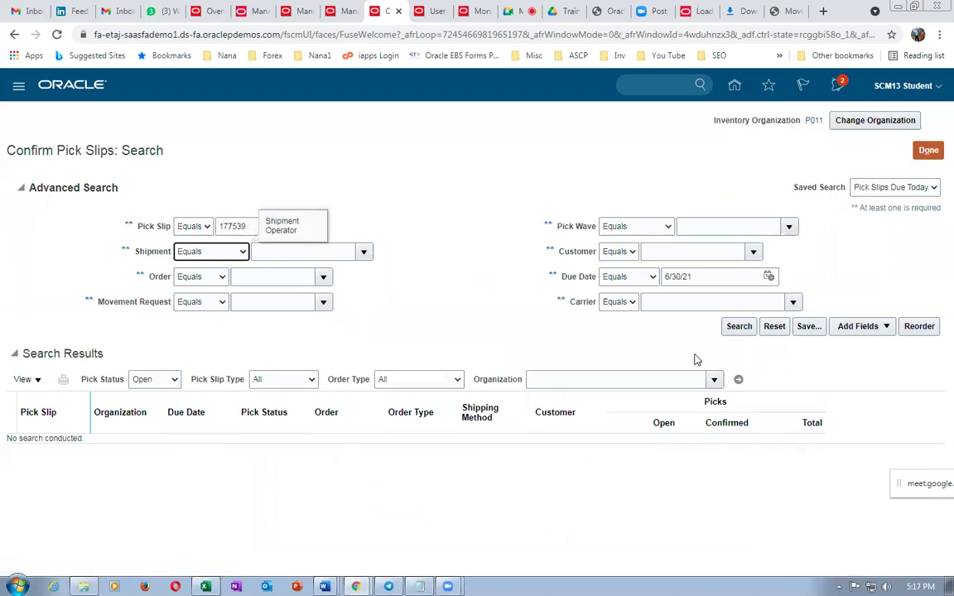
{"action": "left_click", "coordinate": [737, 328]}
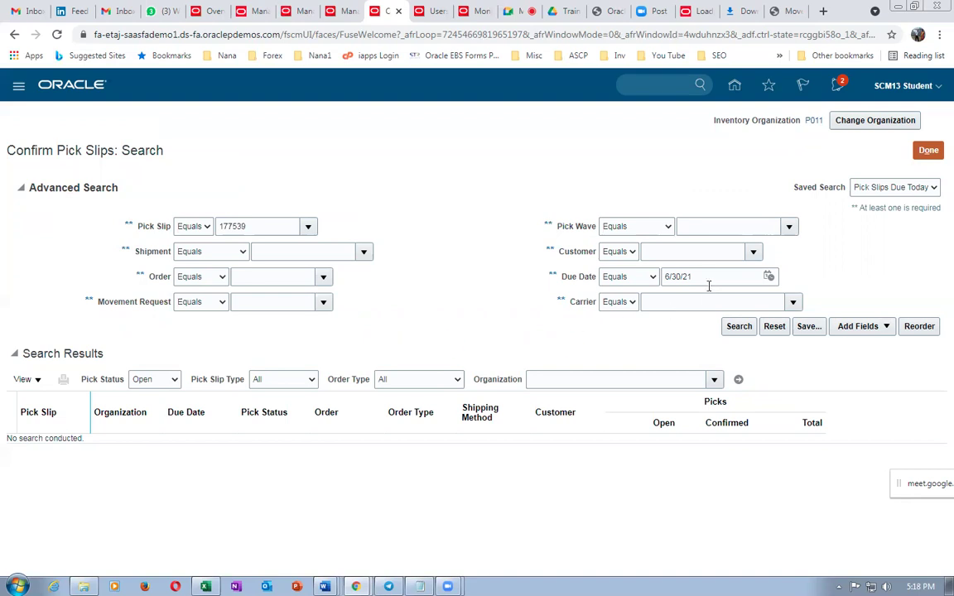
{"action": "left_click_drag", "start_coordinate": [708, 286], "coordinate": [617, 288]}
{"action": "left_click", "coordinate": [738, 325]}
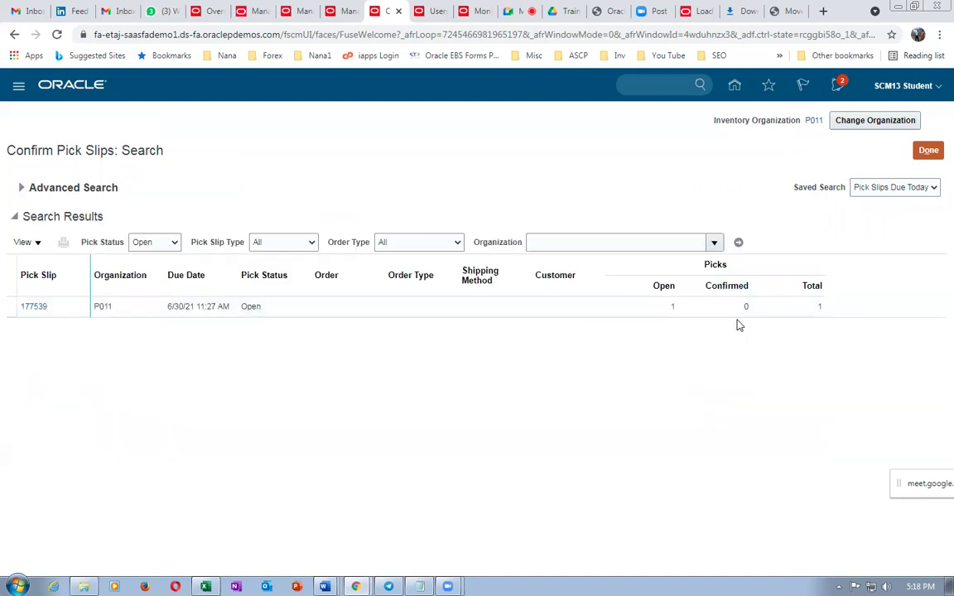
- Open pick slip 177539, mark its pick line as ready to confirm, and set the picked quantity to 60
{"action": "left_click", "coordinate": [34, 307]}
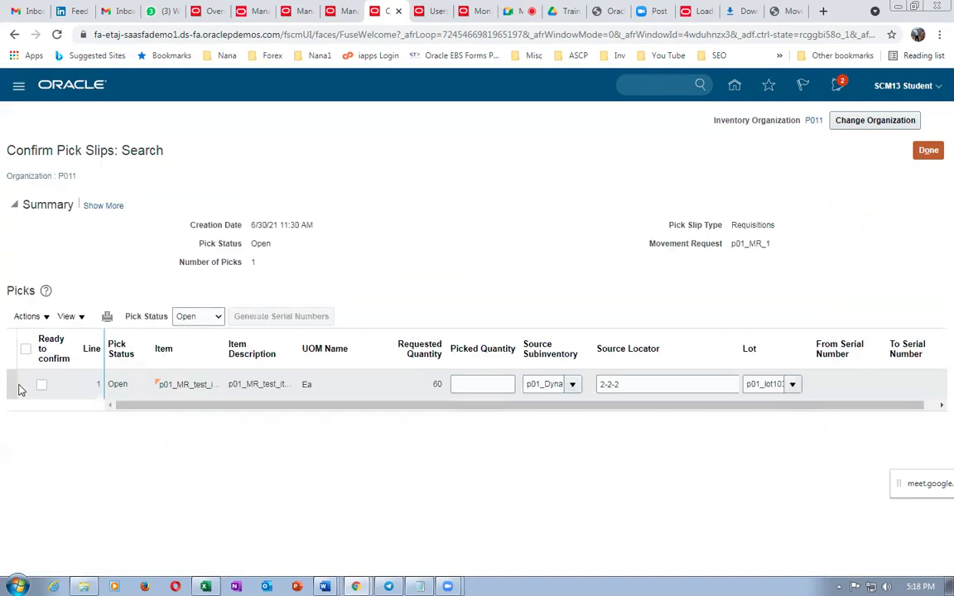
{"action": "left_click", "coordinate": [26, 349]}
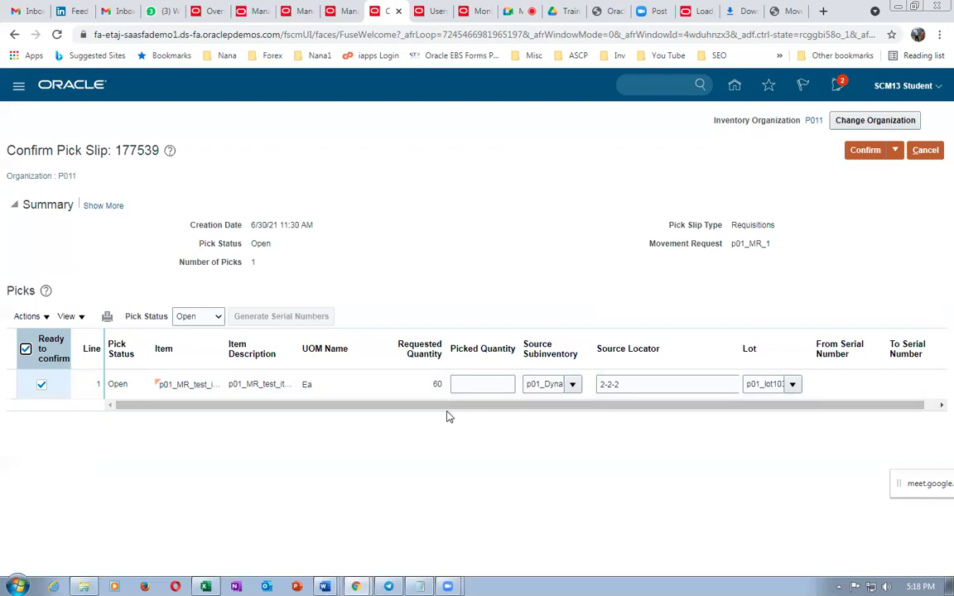
{"action": "left_click", "coordinate": [483, 385]}
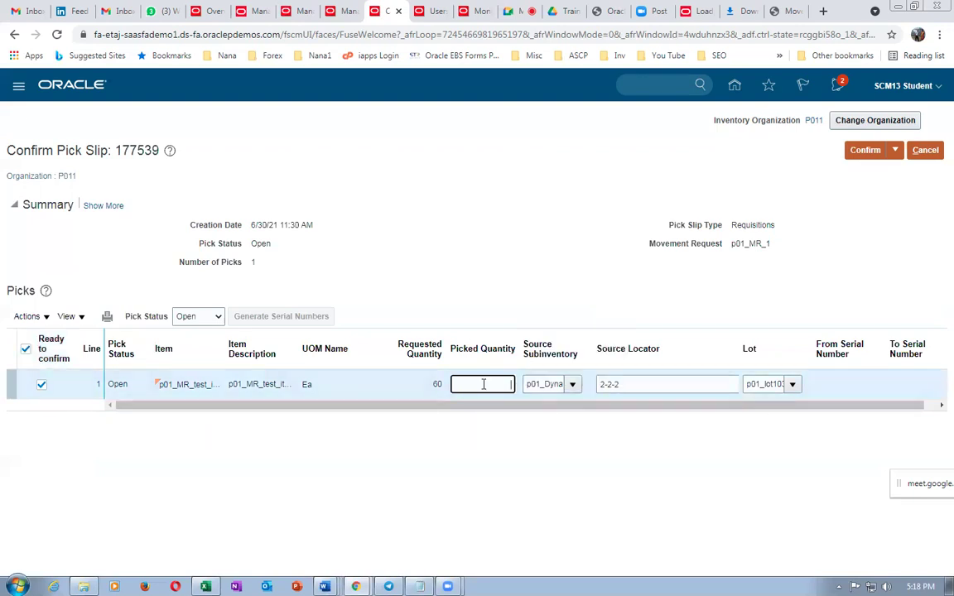
{"action": "type", "text": "60"}
{"action": "key", "text": "Tab"}
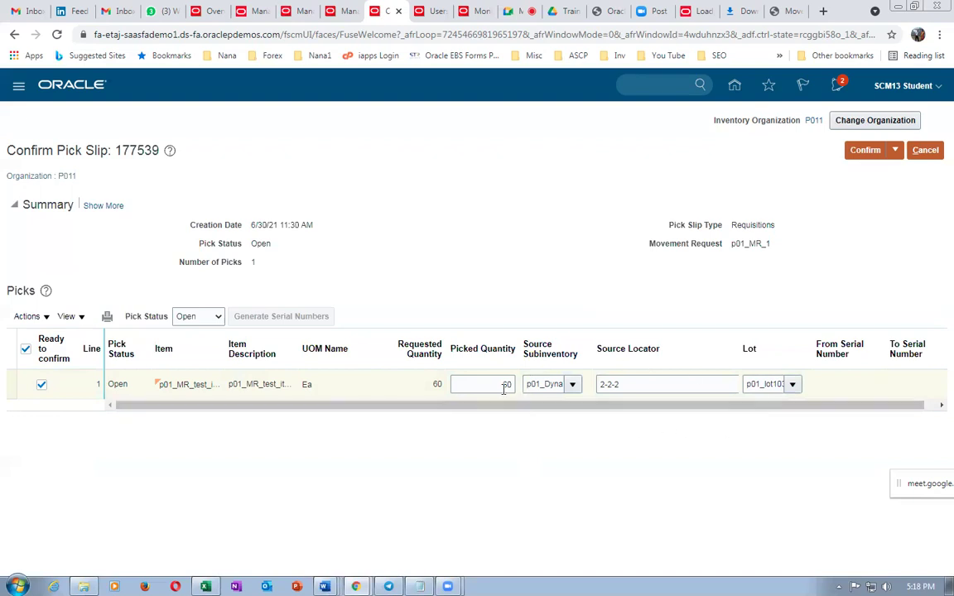
- Switch to the Movement_Request_Lab_Exercise workbook in Excel and examine the allocated lot, subinventory and locator for j50_mr_11
{"action": "key", "text": "alt+Tab"}
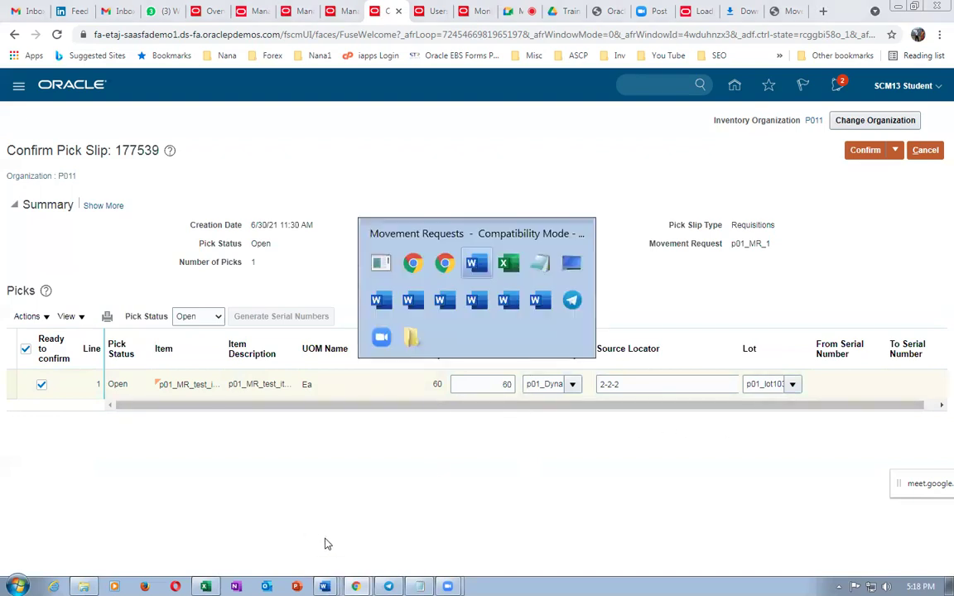
{"action": "key", "text": "alt+Tab"}
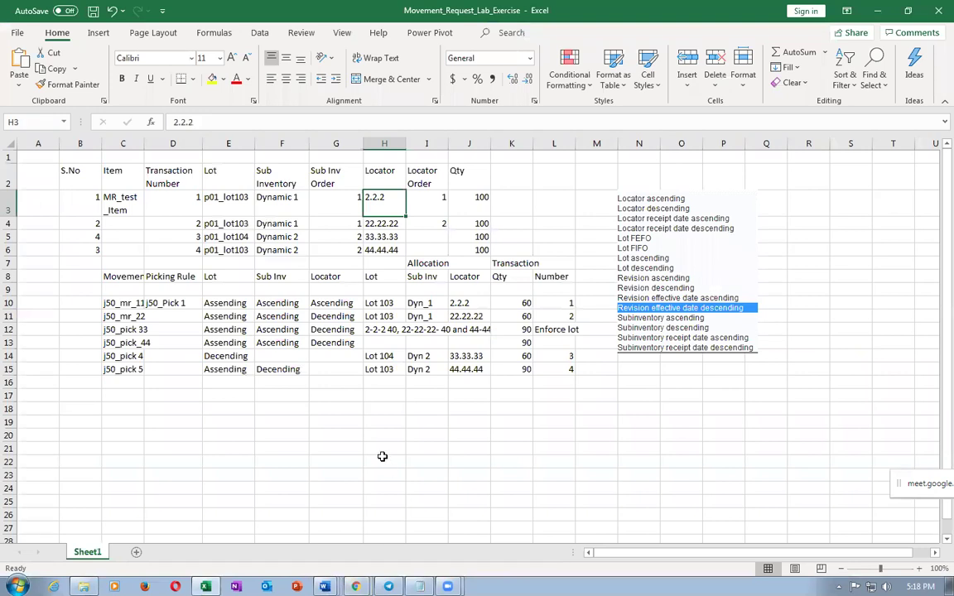
{"action": "left_click", "coordinate": [385, 305]}
{"action": "left_click", "coordinate": [430, 304]}
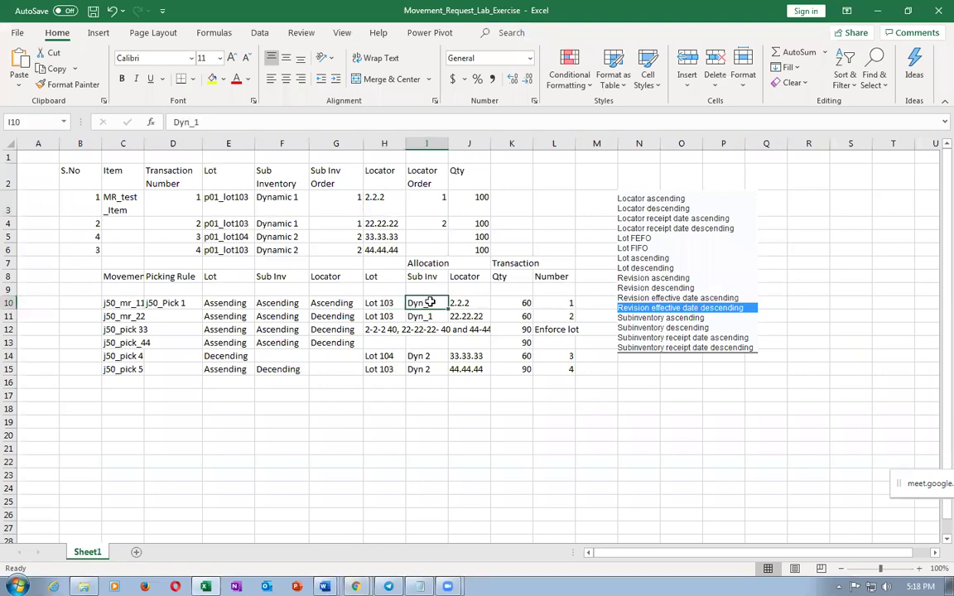
{"action": "left_click", "coordinate": [456, 305]}
{"action": "left_click_drag", "start_coordinate": [379, 304], "coordinate": [464, 305]}
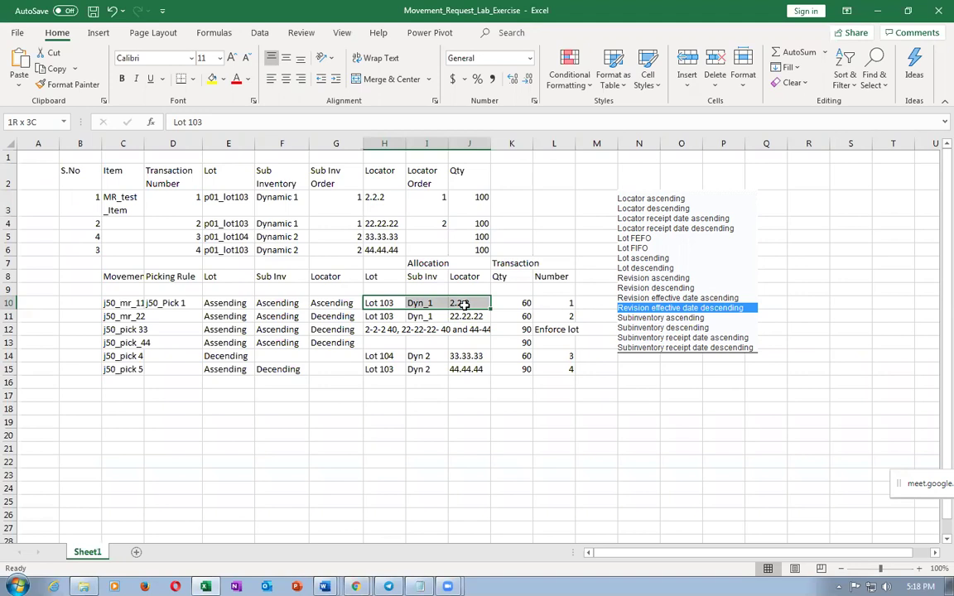
- Switch to the Oracle page in the browser and confirm the open pick slip for movement request p01_MR_1
{"action": "key", "text": "alt+Tab"}
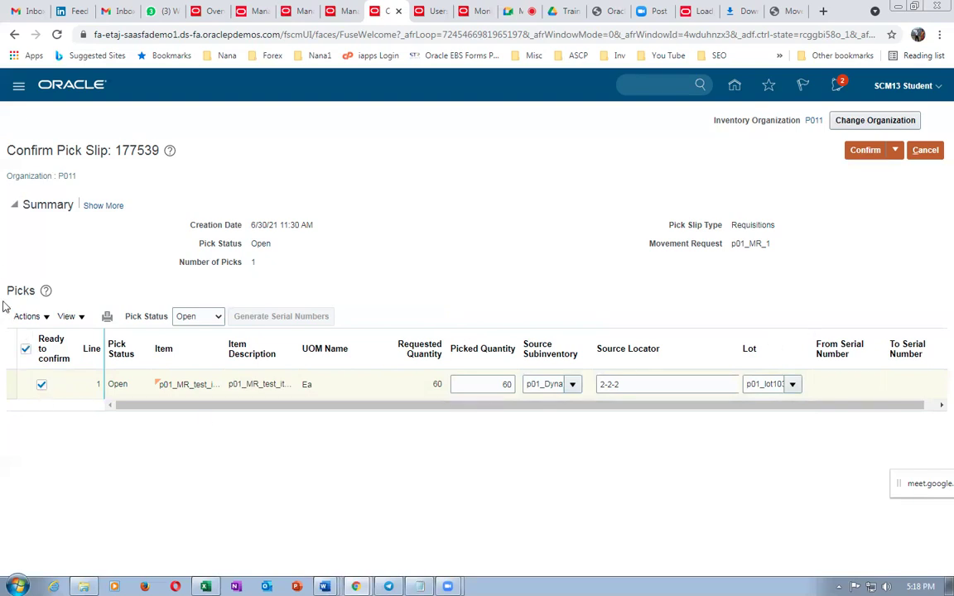
{"action": "left_click", "coordinate": [894, 150]}
{"action": "left_click", "coordinate": [890, 170]}
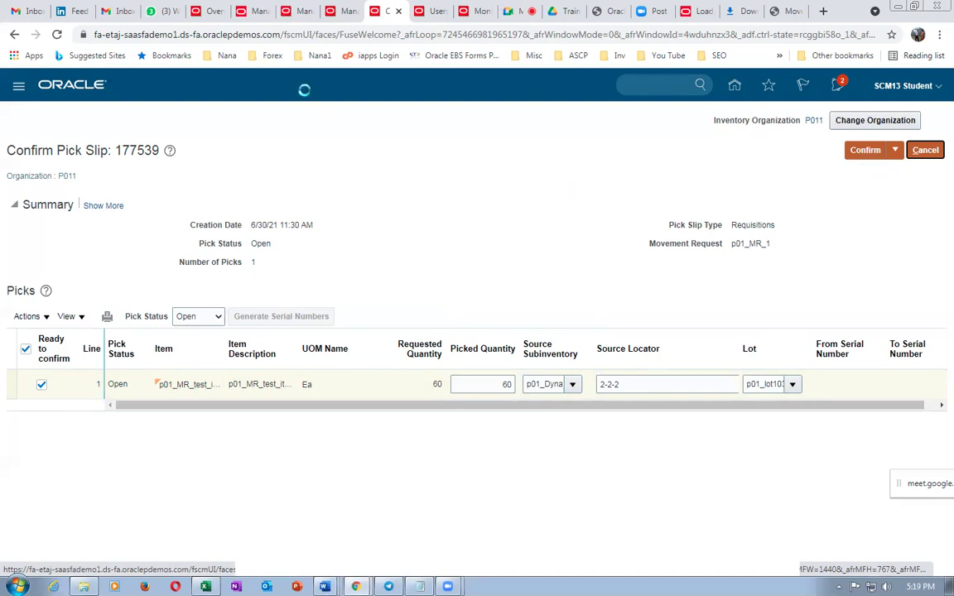
- Return to the open Manage Item Quantities page and reload its timed-out session
{"action": "left_click", "coordinate": [346, 13]}
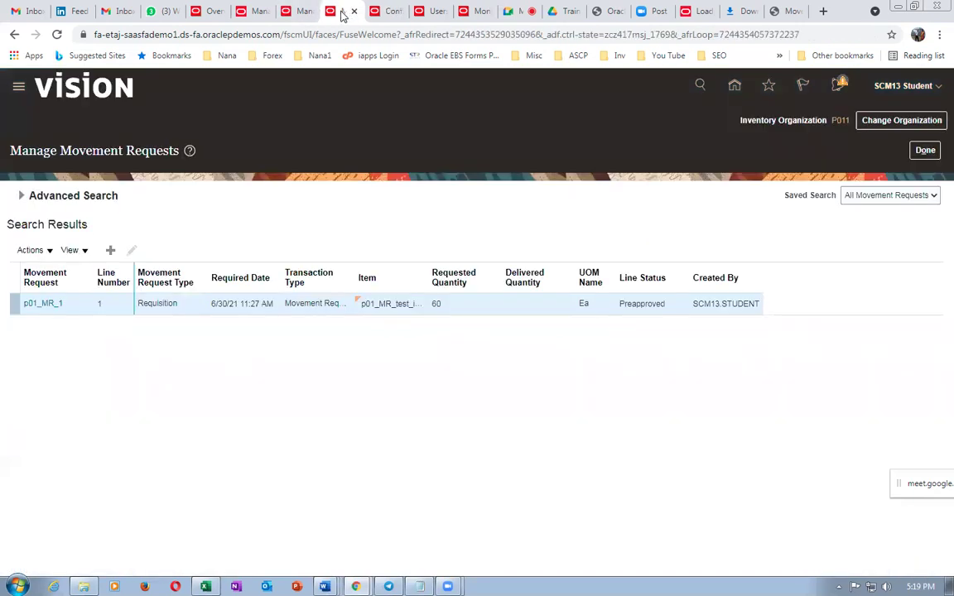
{"action": "left_click", "coordinate": [305, 13]}
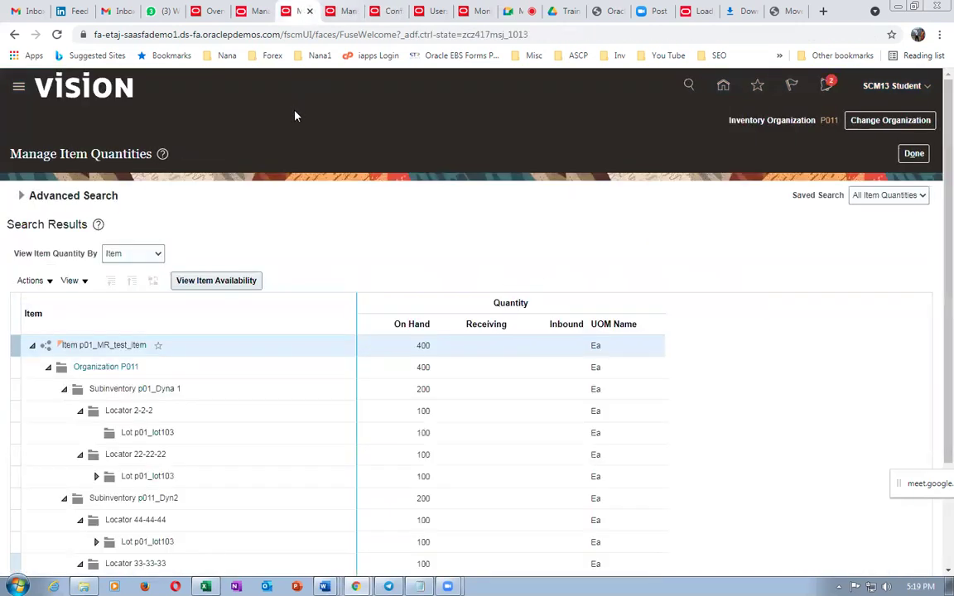
{"action": "left_click", "coordinate": [21, 195]}
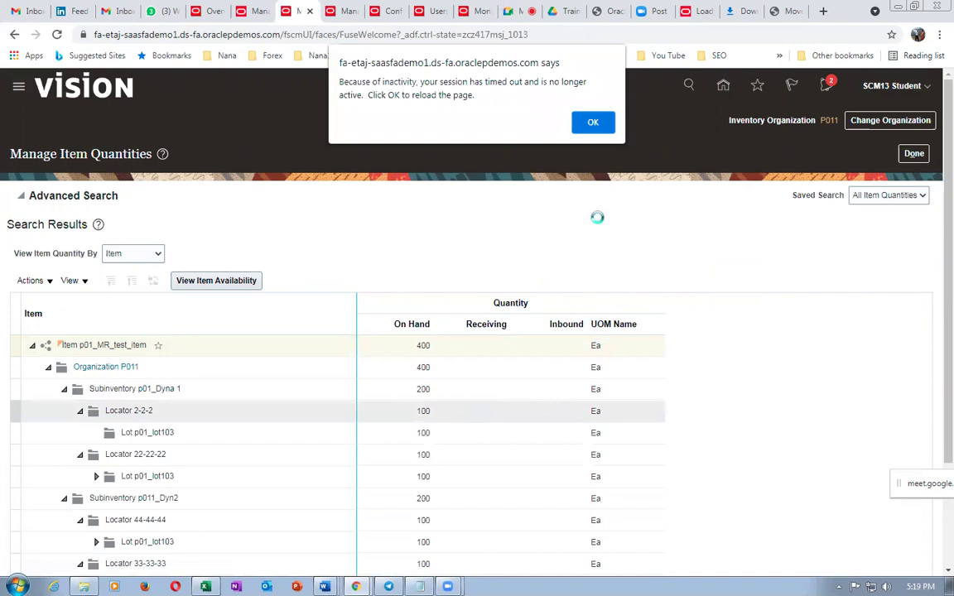
{"action": "left_click", "coordinate": [593, 123]}
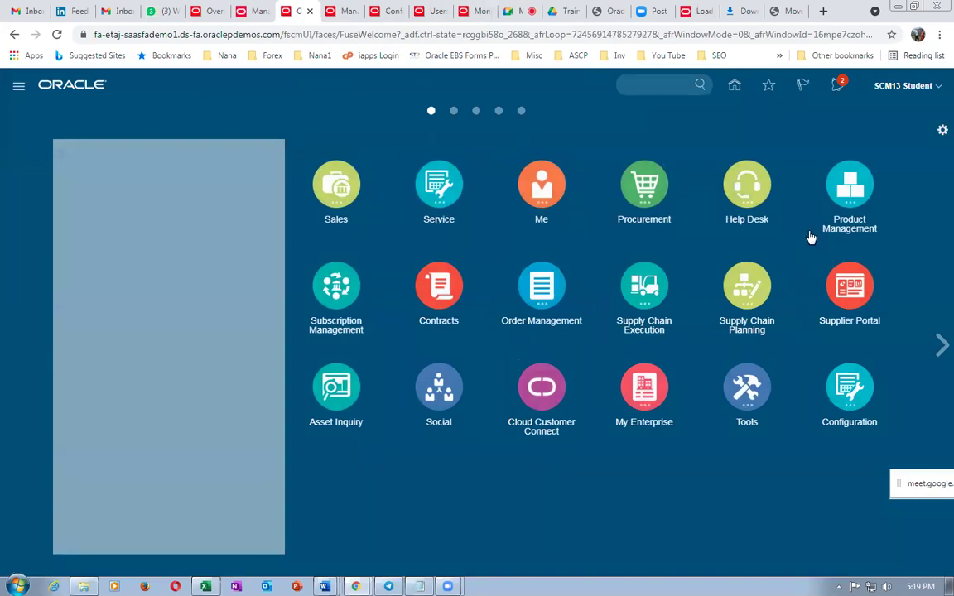
- Open Manage Item Quantities from Inventory Management under Supply Chain Execution
{"action": "left_click", "coordinate": [756, 300]}
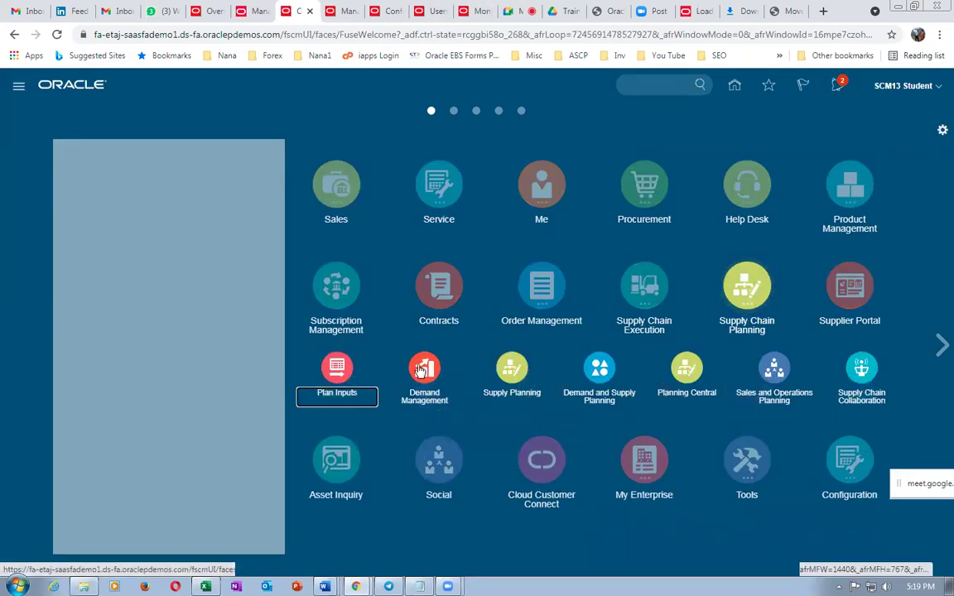
{"action": "left_click", "coordinate": [636, 286]}
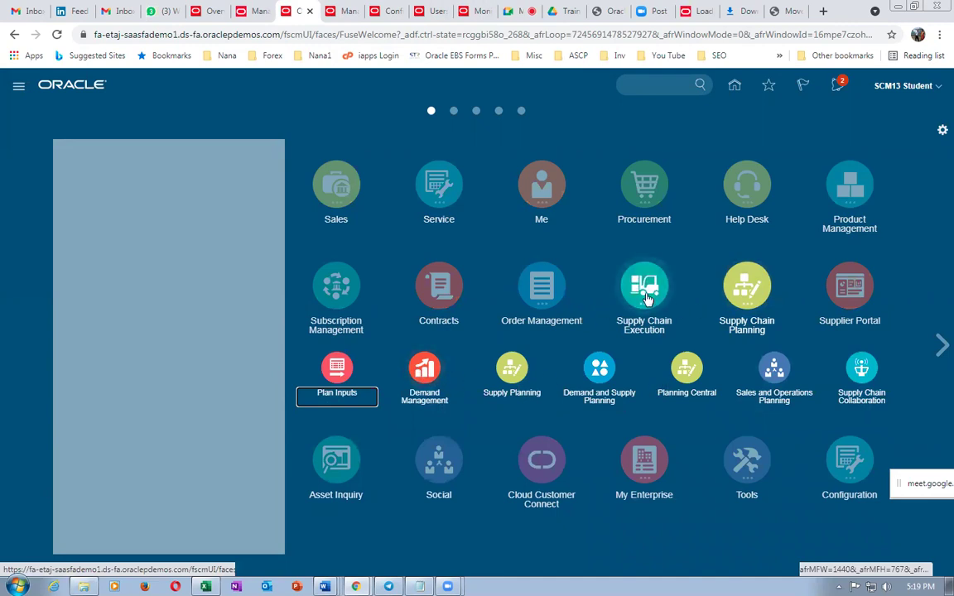
{"action": "left_click", "coordinate": [681, 376]}
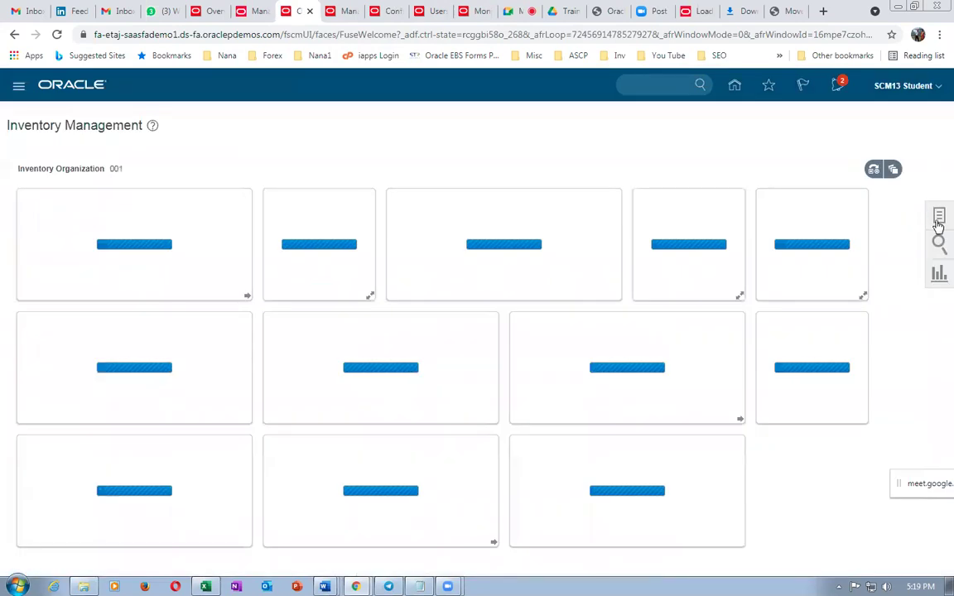
{"action": "left_click", "coordinate": [930, 217]}
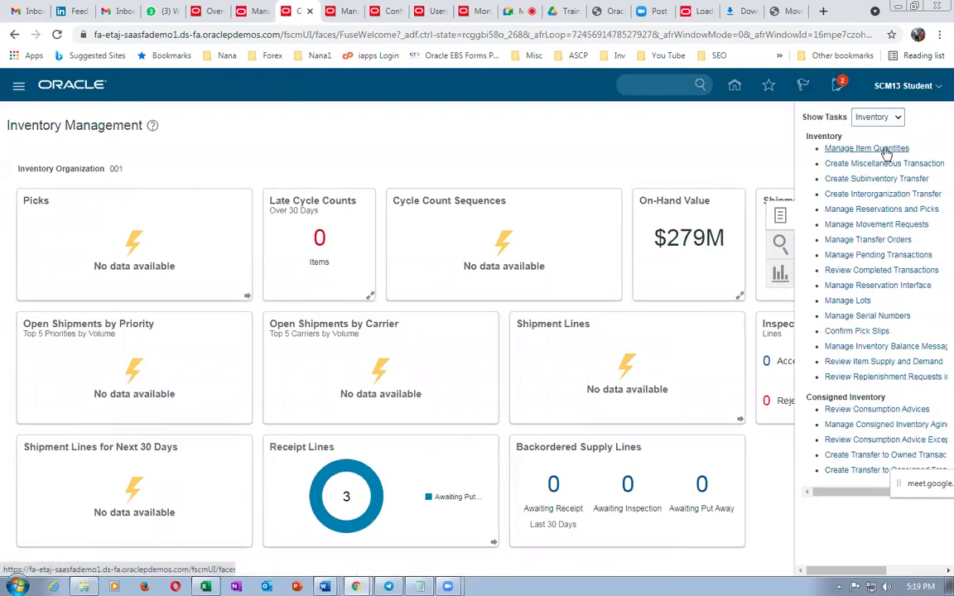
{"action": "left_click", "coordinate": [831, 150]}
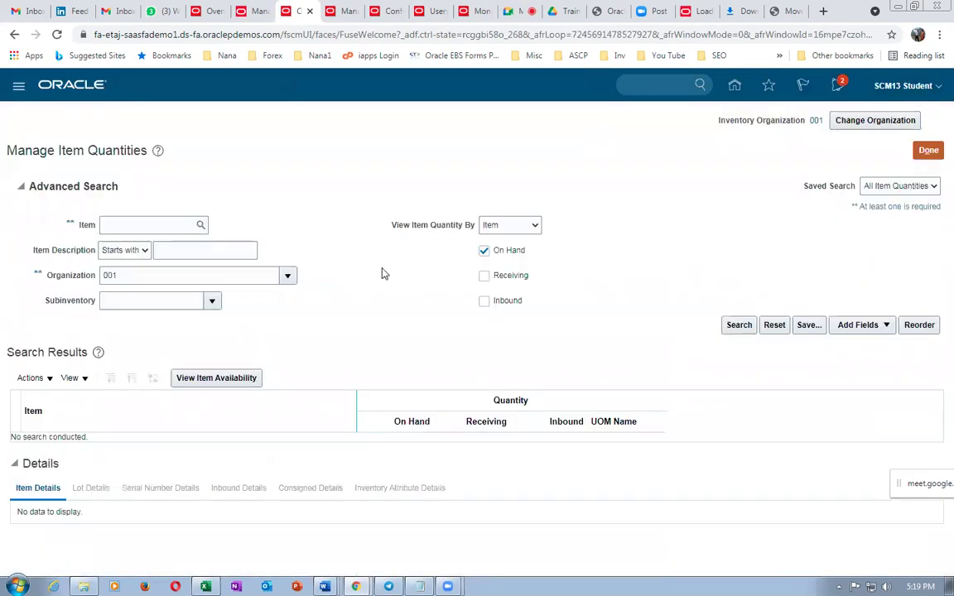
- Try to look up the item in organization 001 using P01_mr and P01_MR as the item
{"action": "left_click", "coordinate": [175, 226]}
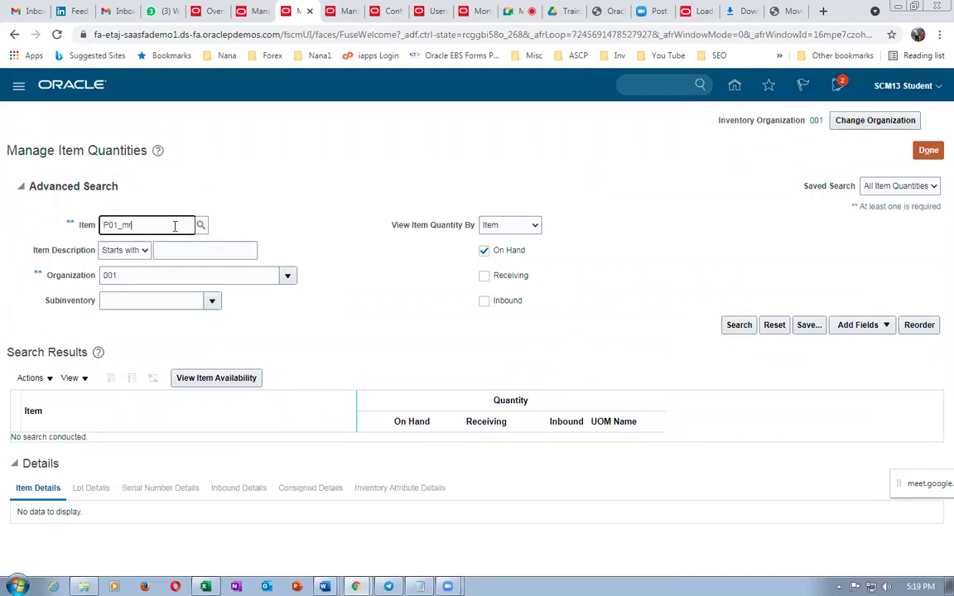
{"action": "left_click", "coordinate": [187, 240]}
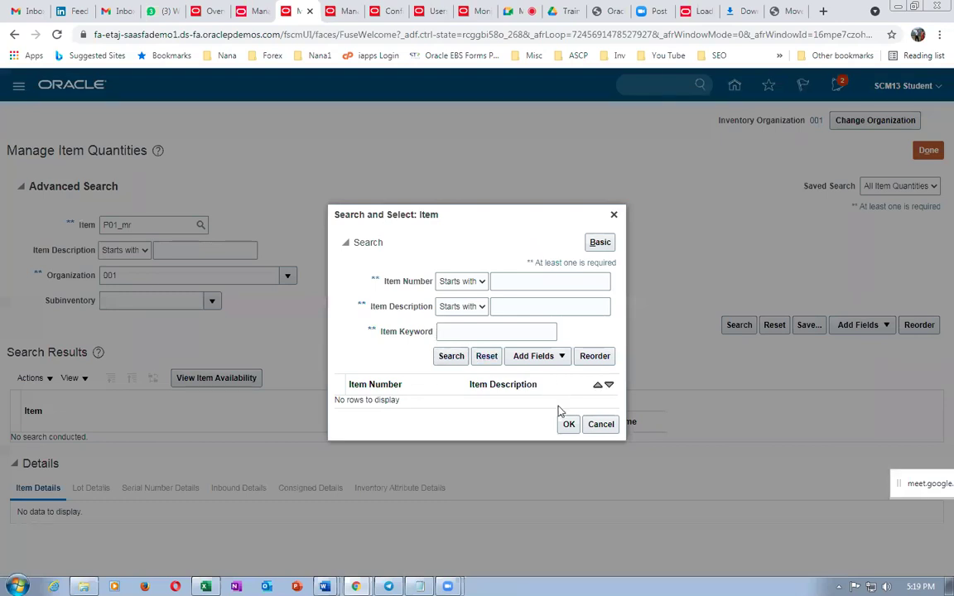
{"action": "left_click", "coordinate": [601, 424]}
{"action": "key", "text": "BackSpace"}
{"action": "key", "text": "BackSpace"}
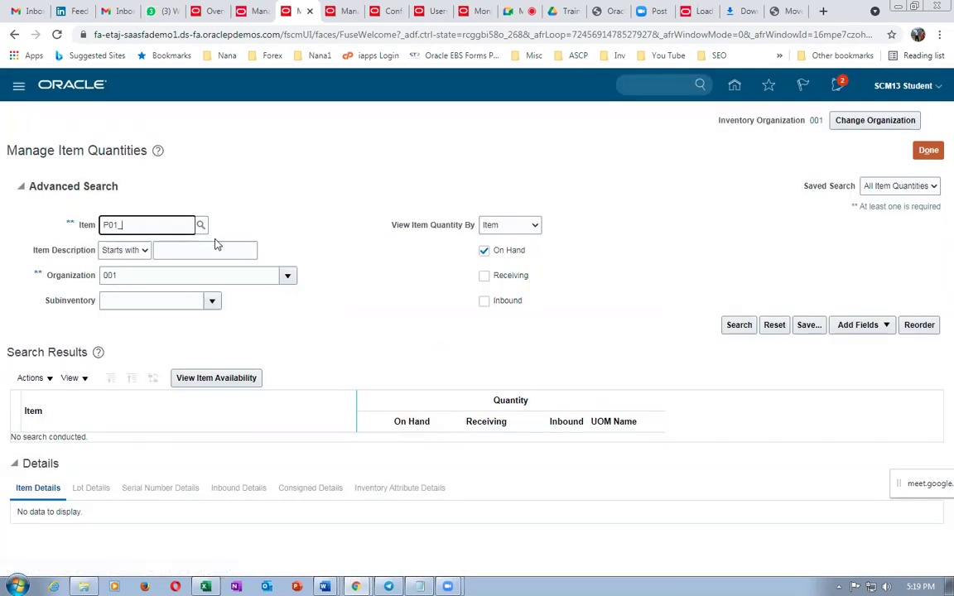
{"action": "key", "text": "Tab"}
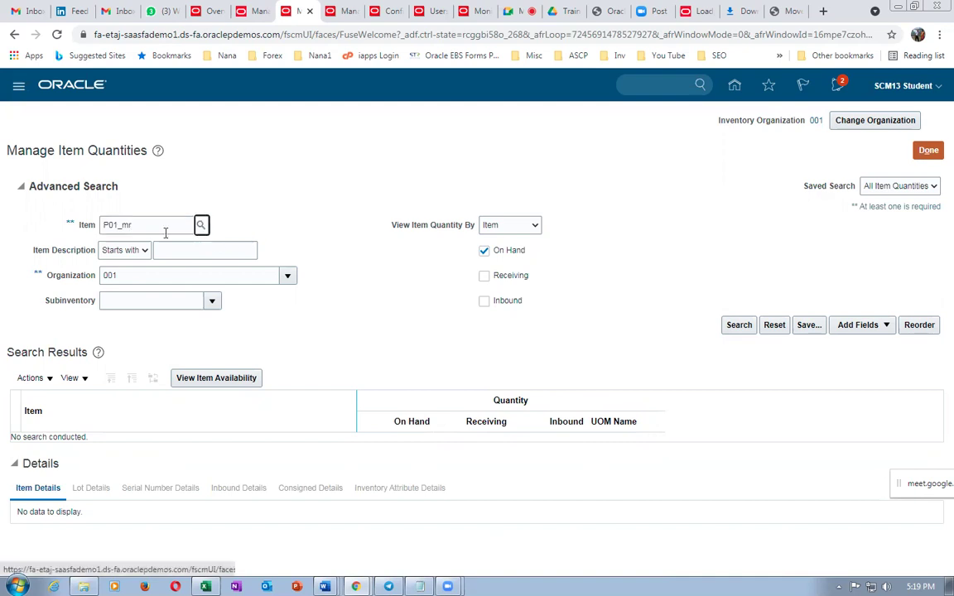
{"action": "left_click", "coordinate": [161, 223]}
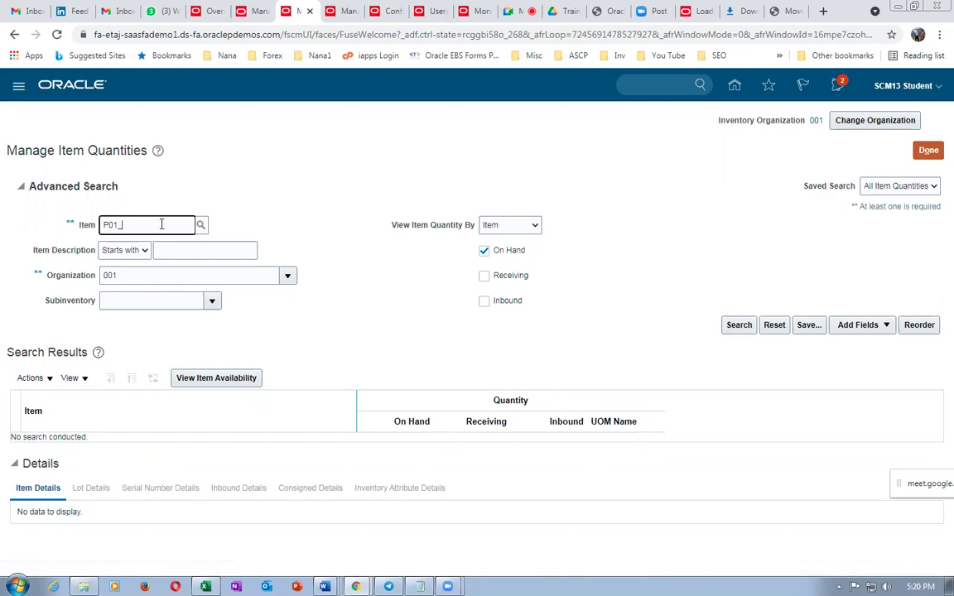
{"action": "key", "text": "Tab"}
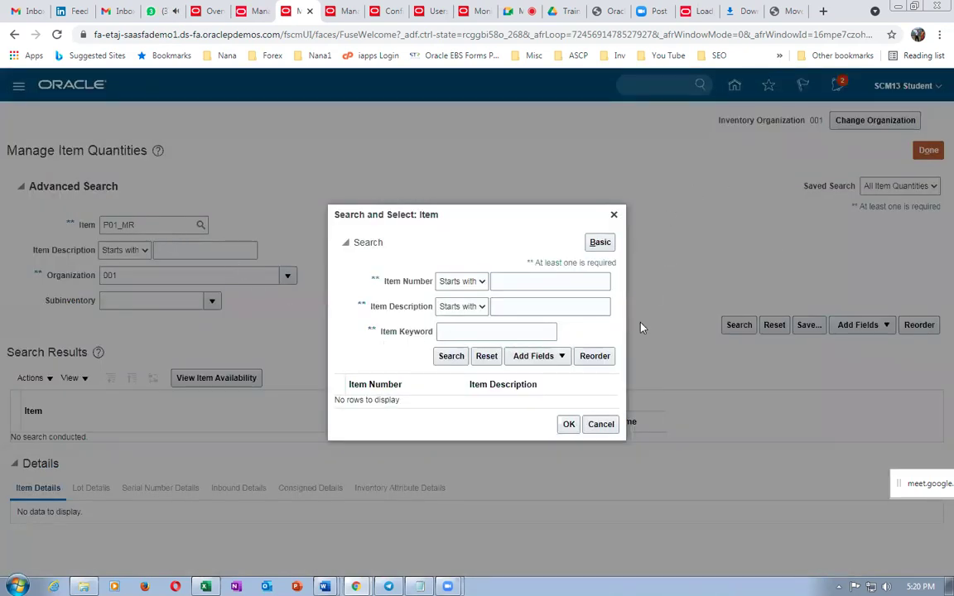
{"action": "left_click", "coordinate": [599, 424]}
- Clear the item filter and change the inventory organization to P011
{"action": "left_click", "coordinate": [839, 125]}
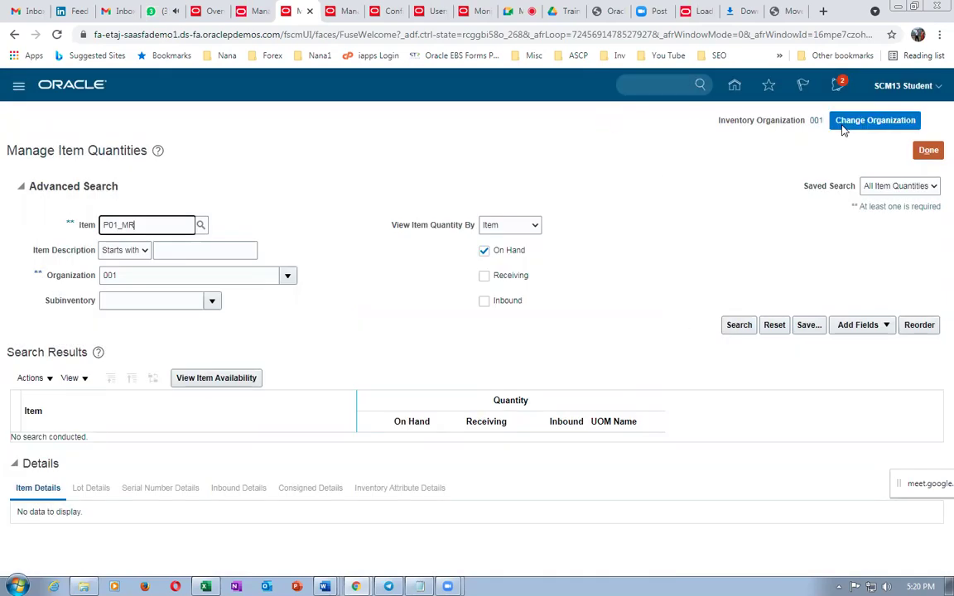
{"action": "key", "text": "ctrl+a"}
{"action": "key", "text": "BackSpace"}
{"action": "left_click", "coordinate": [871, 121]}
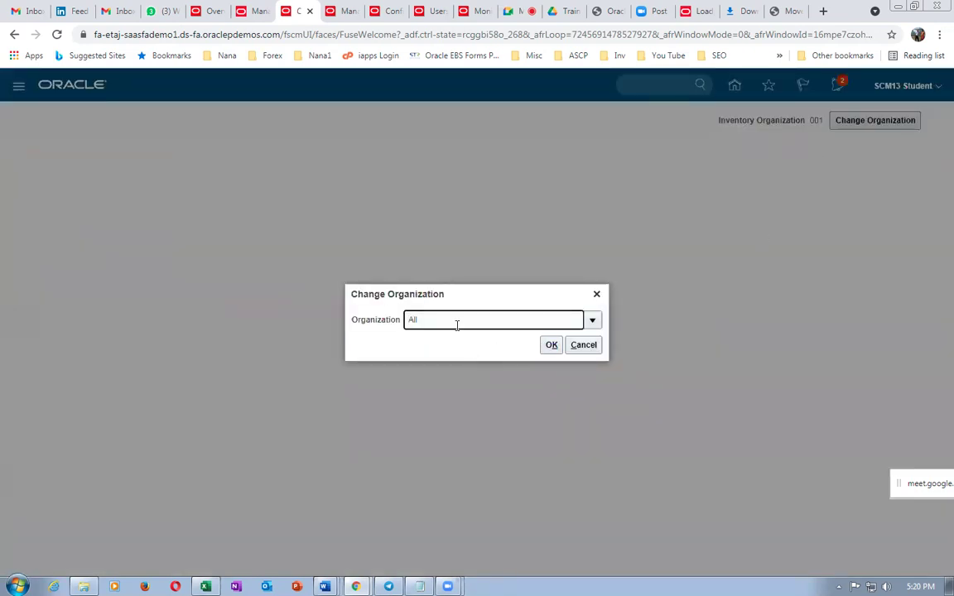
{"action": "type", "text": "P011"}
{"action": "left_click", "coordinate": [551, 345]}
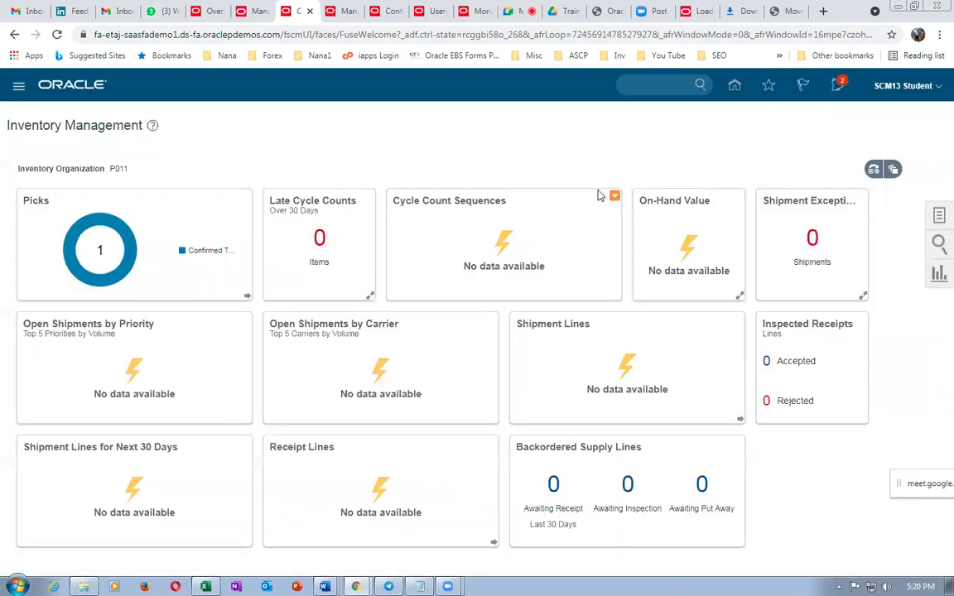
- Reopen Manage Item Quantities for organization P011 and search for the item p01_MR_test_item
{"action": "left_click", "coordinate": [939, 214]}
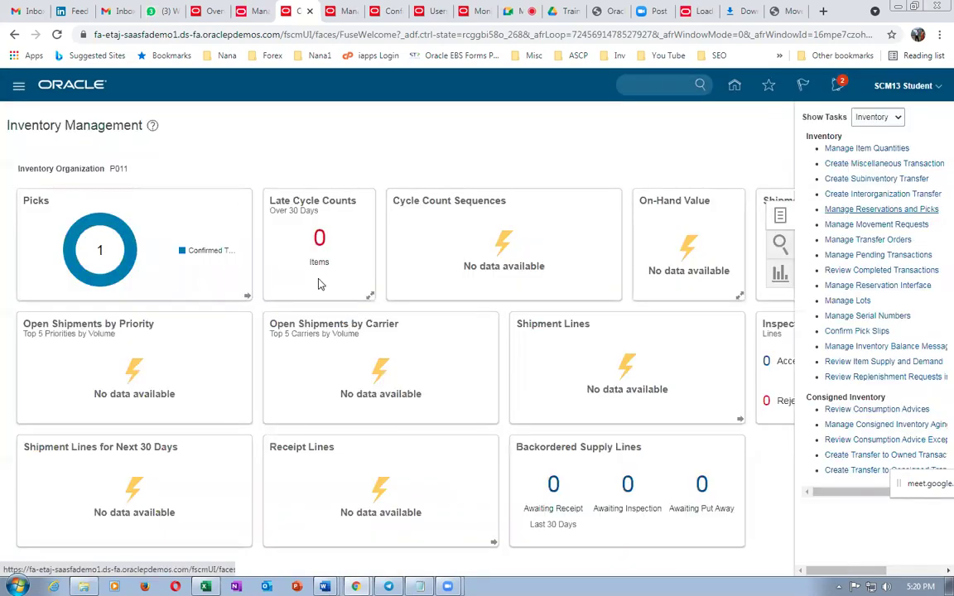
{"action": "mouse_move", "coordinate": [139, 240]}
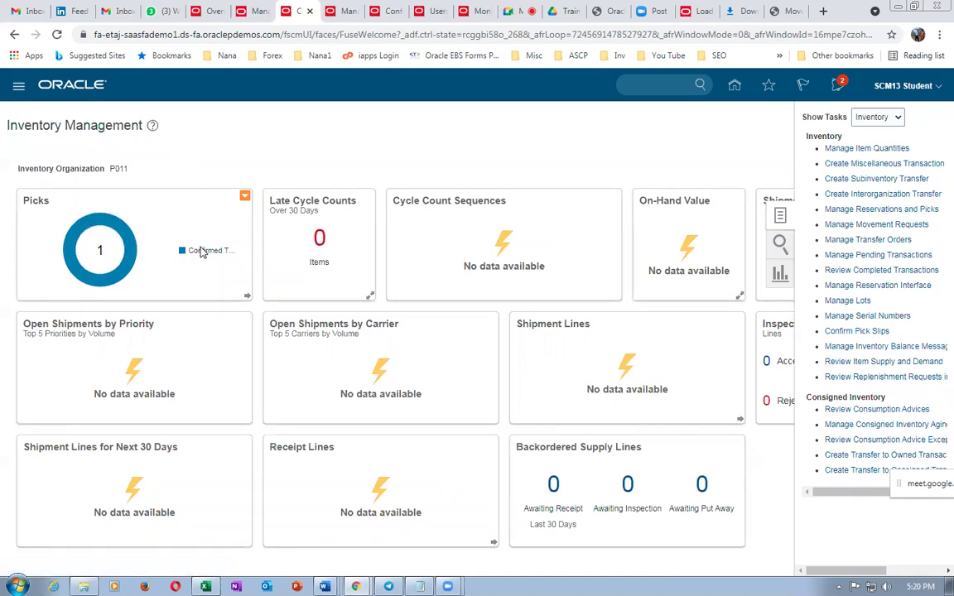
{"action": "left_click", "coordinate": [864, 149]}
{"action": "left_click", "coordinate": [172, 223]}
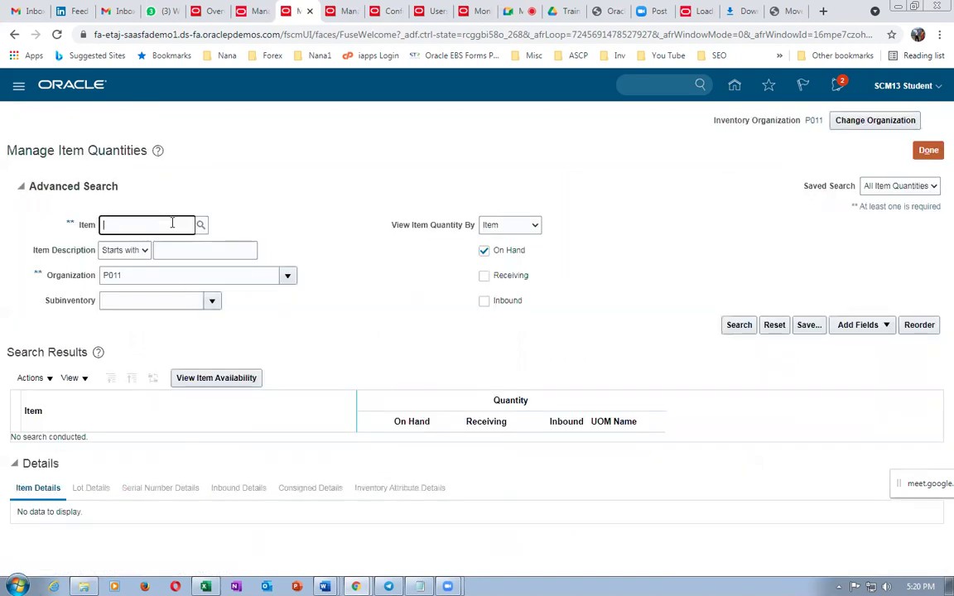
{"action": "type", "text": "p01_MR"}
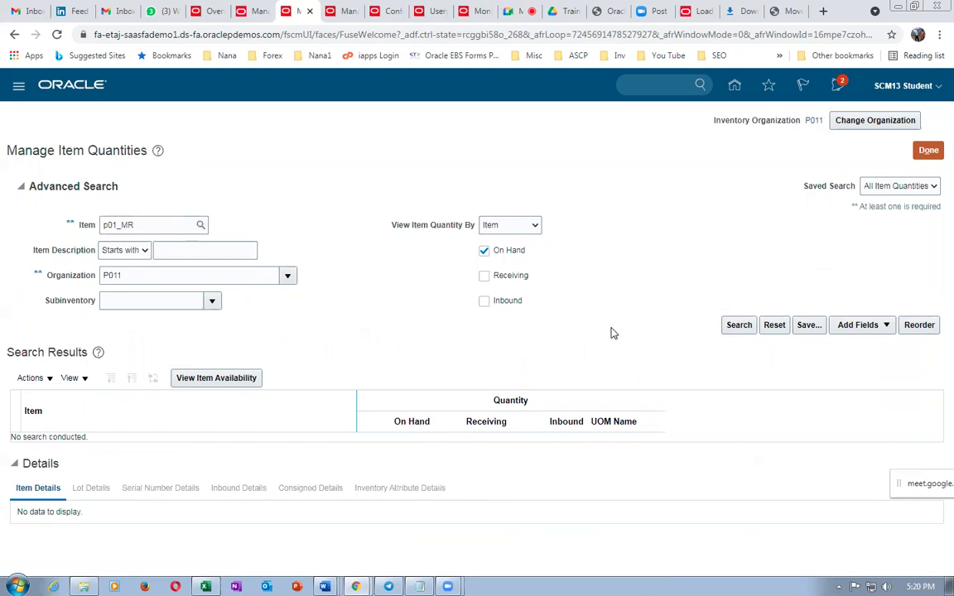
{"action": "left_click", "coordinate": [739, 325]}
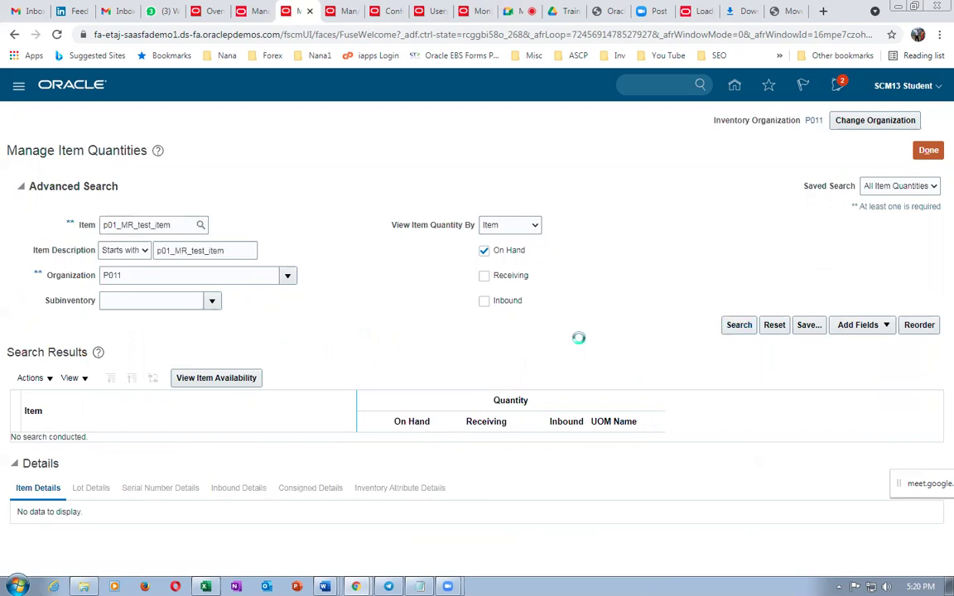
- Expand organization P011 and subinventory p011_RMS_1 and examine the on-hand quantity of lot p01_lot103
{"action": "left_click", "coordinate": [33, 335]}
{"action": "left_click", "coordinate": [48, 358]}
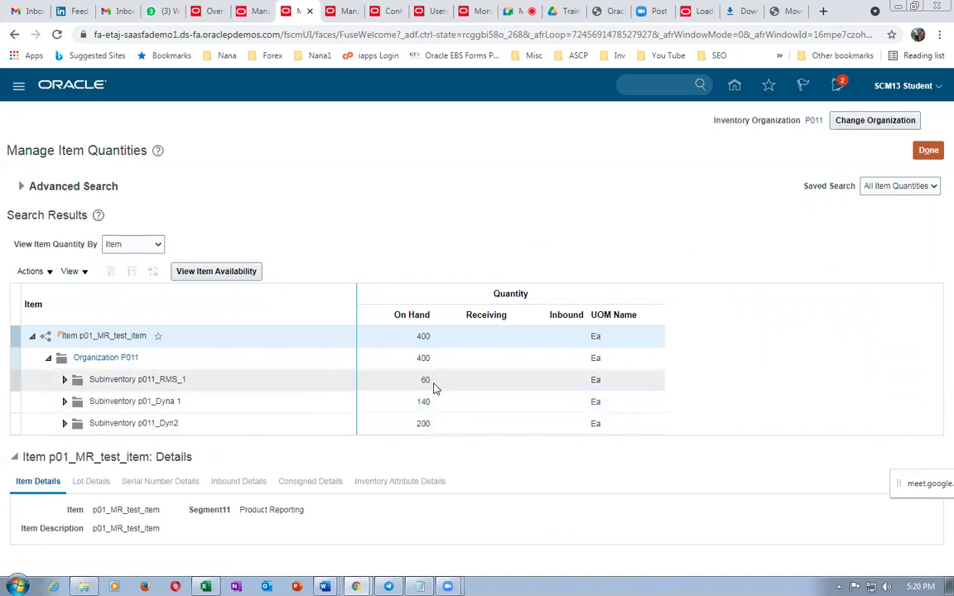
{"action": "left_click", "coordinate": [64, 380]}
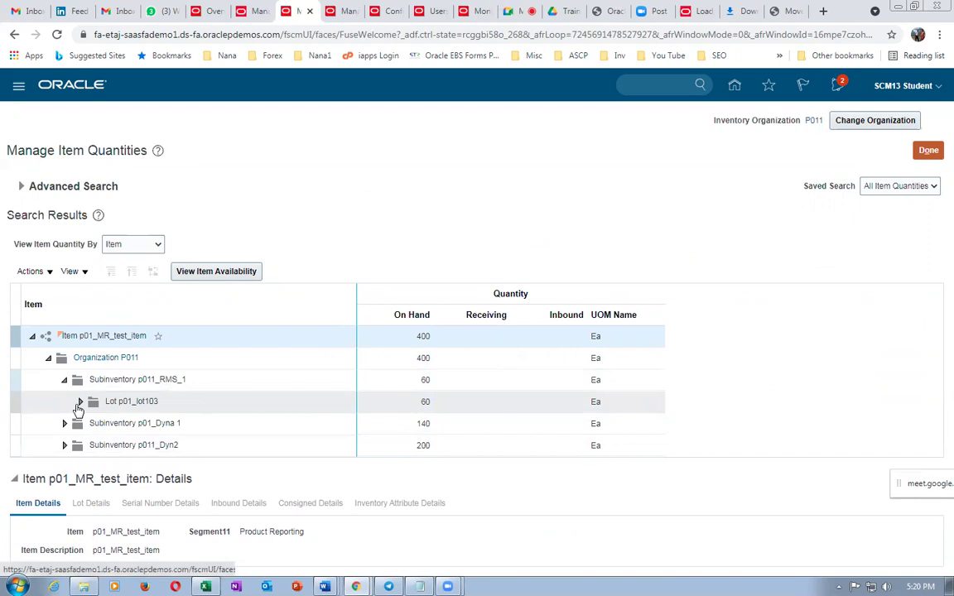
{"action": "left_click", "coordinate": [81, 402]}
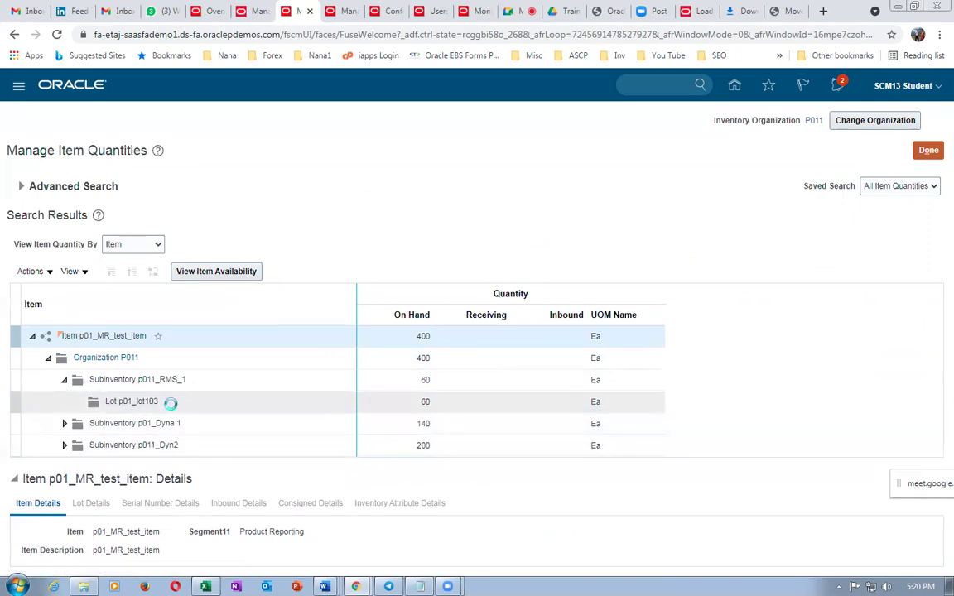
{"action": "left_click", "coordinate": [362, 401]}
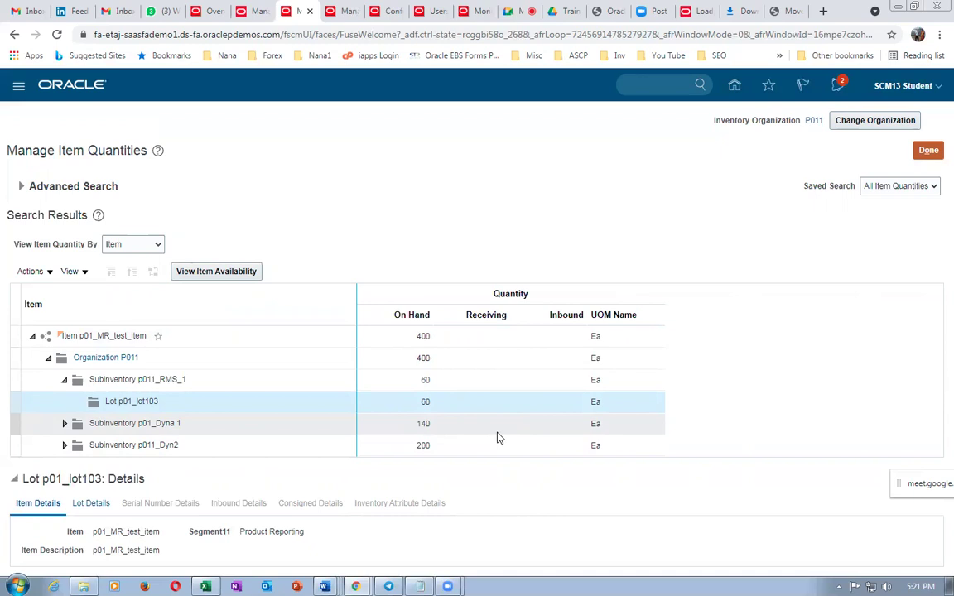
- Switch to the Movement_Request_Lab_Exercise workbook in Excel and review the lot and subinventory picking order for j50_mr_22
{"action": "left_click", "coordinate": [205, 586]}
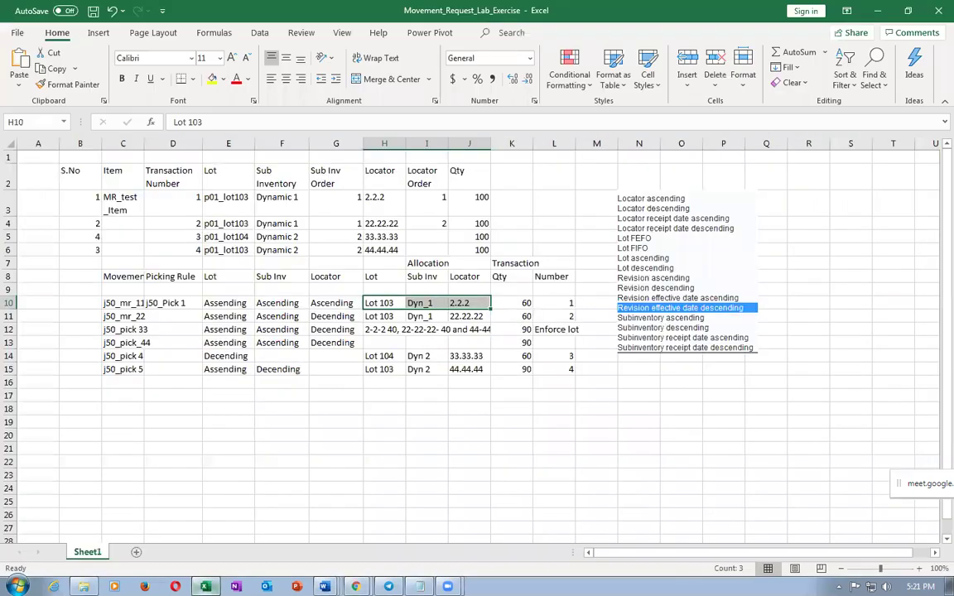
{"action": "left_click", "coordinate": [8, 316]}
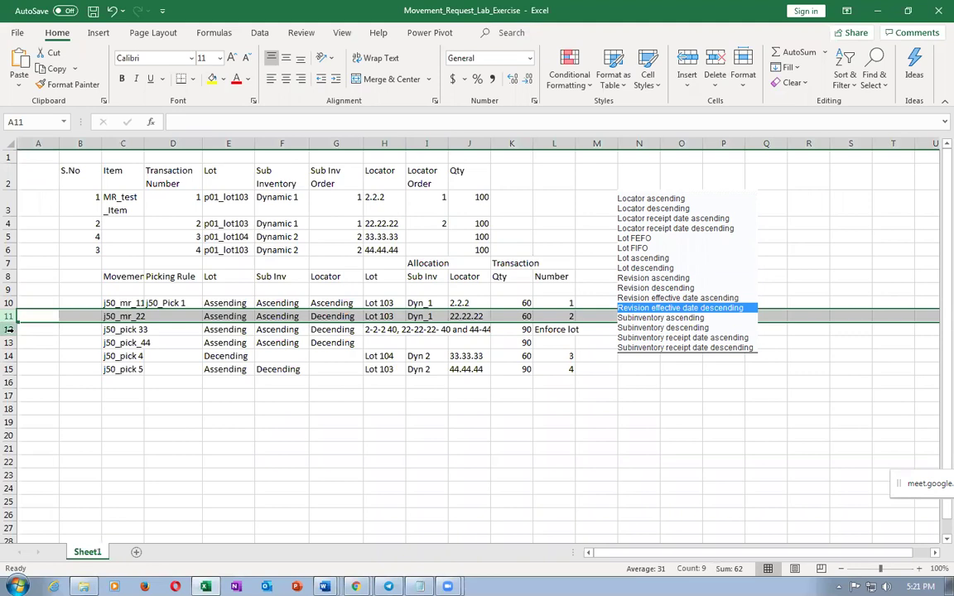
{"action": "left_click", "coordinate": [8, 329]}
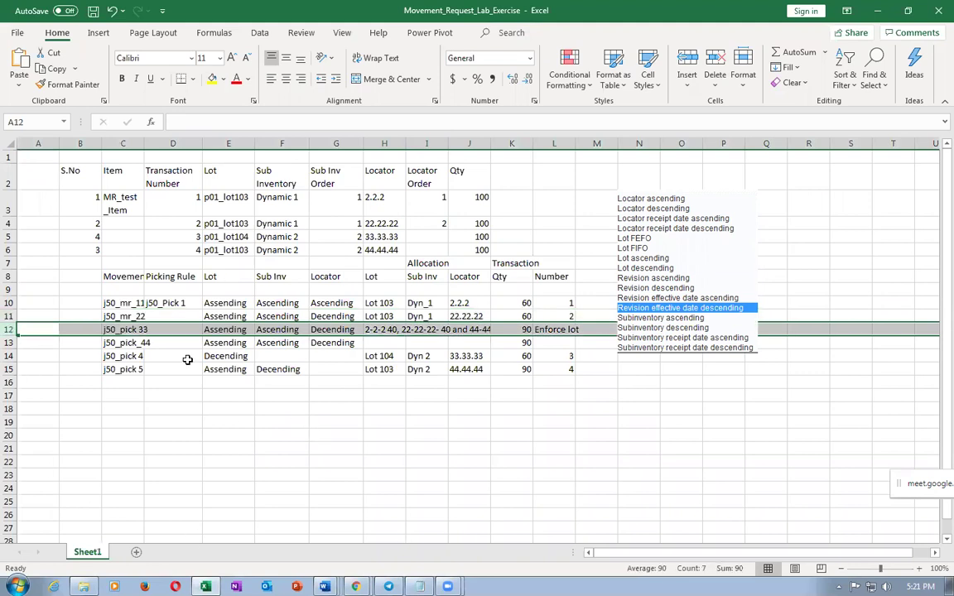
{"action": "left_click", "coordinate": [114, 316]}
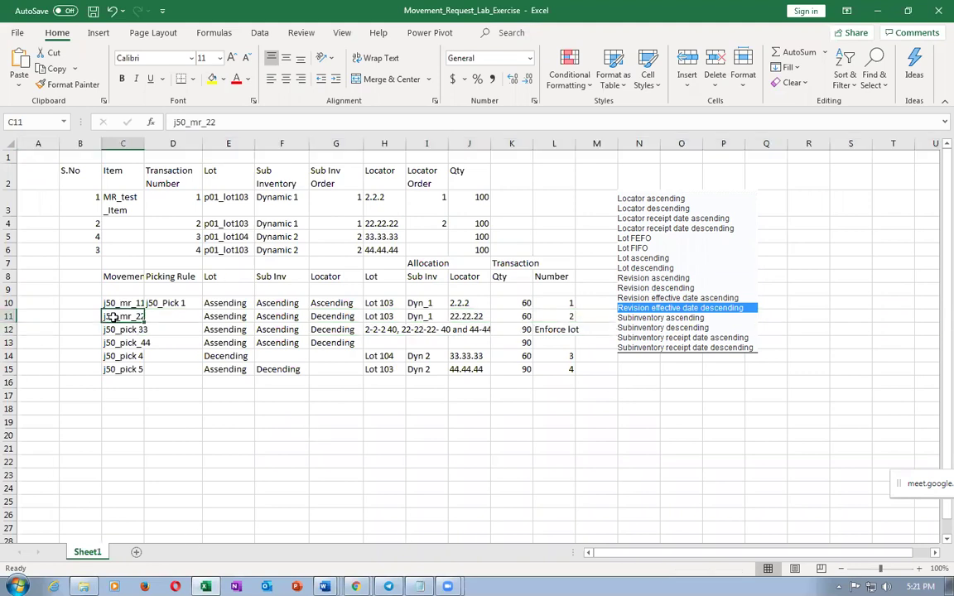
{"action": "left_click", "coordinate": [222, 316]}
{"action": "left_click", "coordinate": [275, 317]}
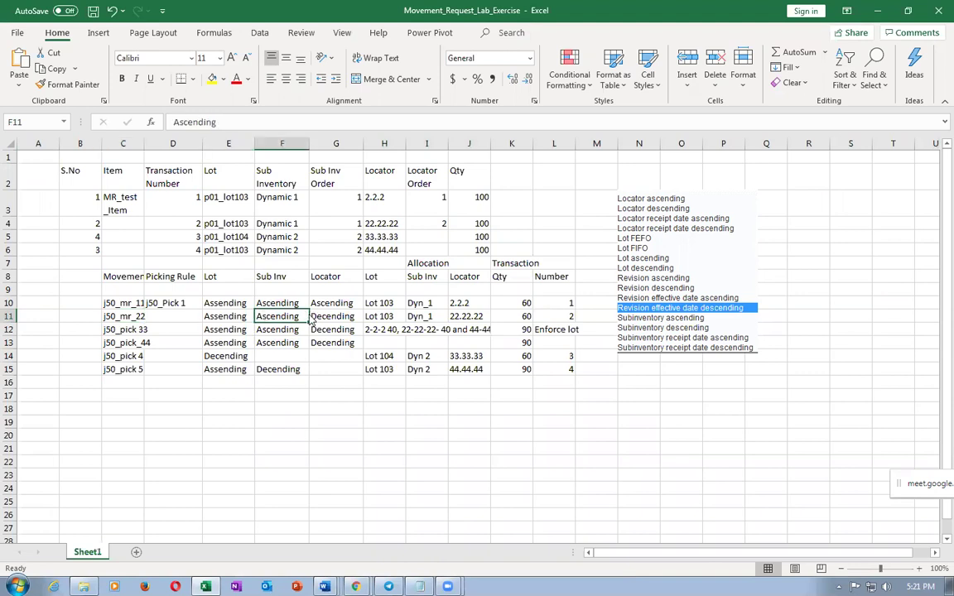
{"action": "left_click", "coordinate": [128, 319]}
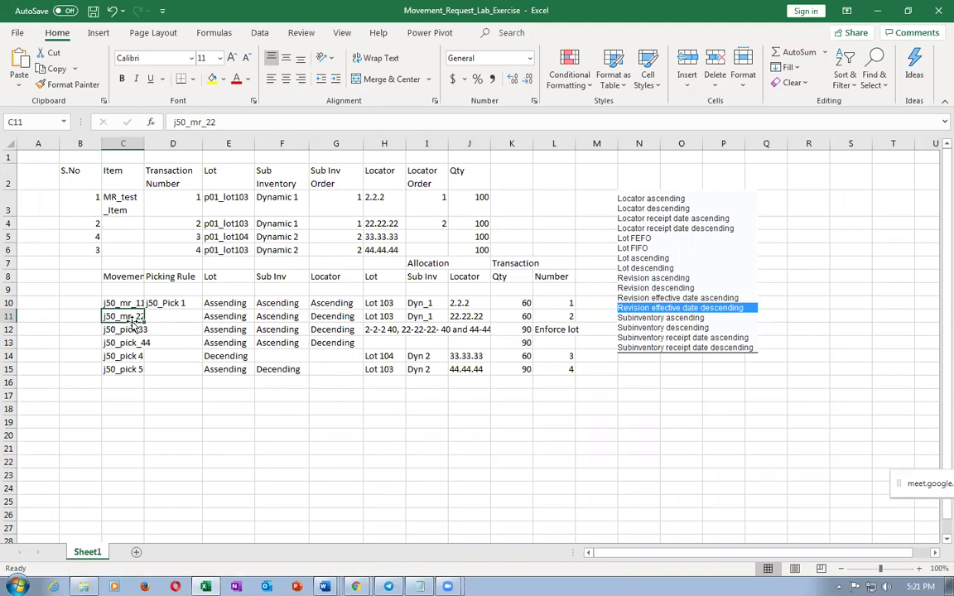
- Review the workbook rows for j50_mr_22 and j50_pick 33, and return to Oracle in Chrome
{"action": "left_click", "coordinate": [10, 330]}
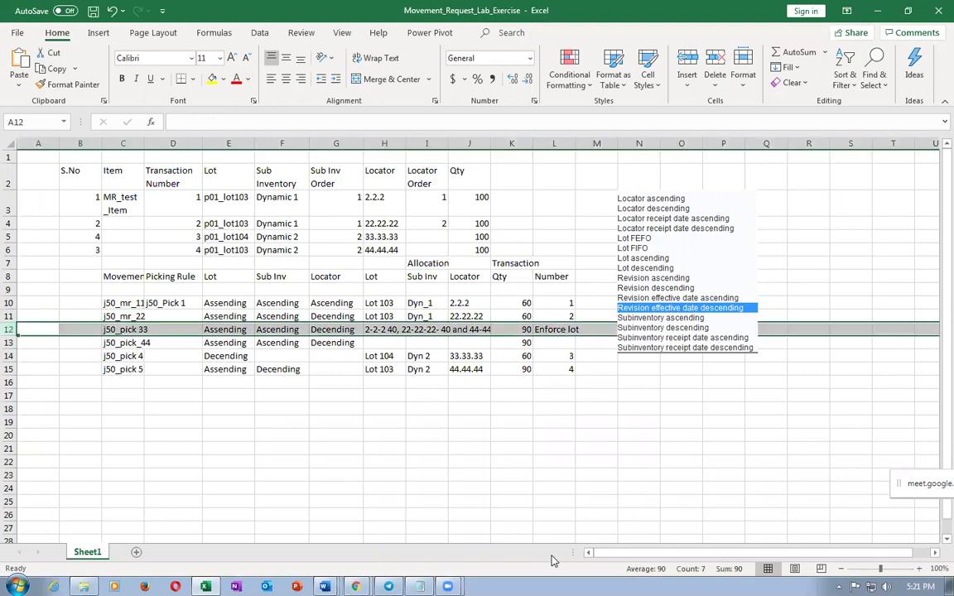
{"action": "left_click_drag", "start_coordinate": [10, 318], "coordinate": [30, 324]}
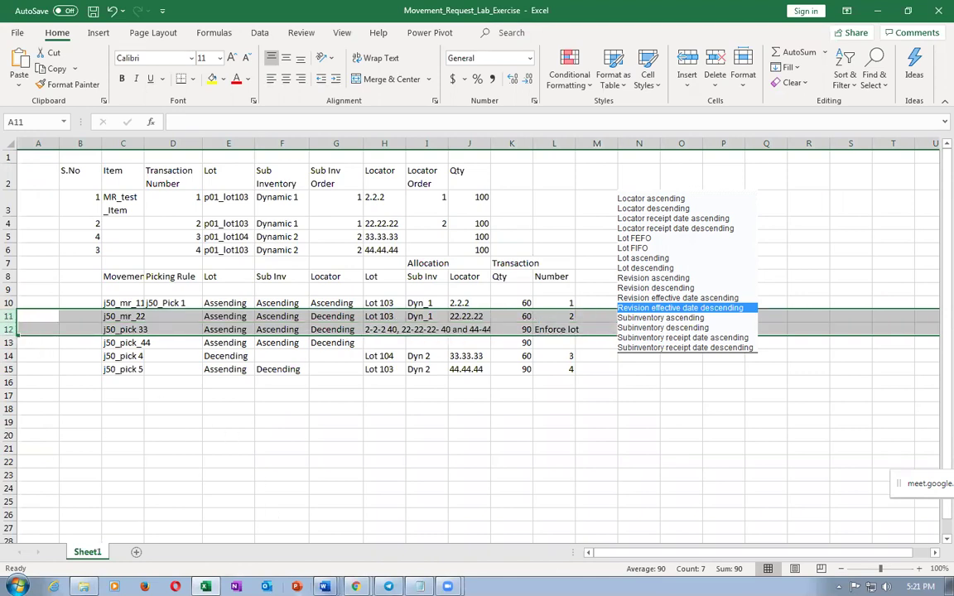
{"action": "mouse_move", "coordinate": [356, 586]}
{"action": "left_click", "coordinate": [323, 541]}
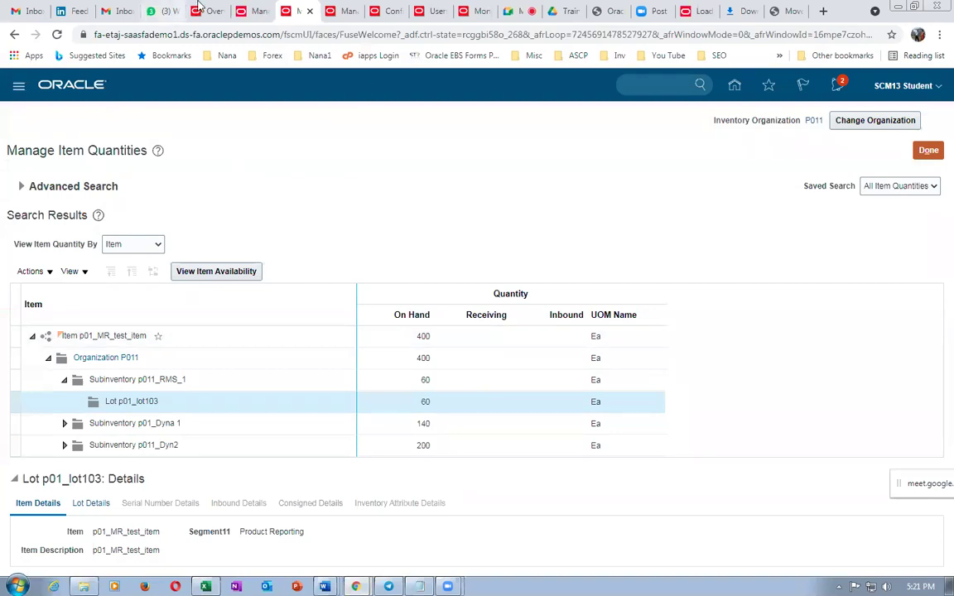
- Leave the old Manage Movement Requests page, acknowledge its session timeout, and reload the Oracle home page
{"action": "left_click", "coordinate": [337, 10]}
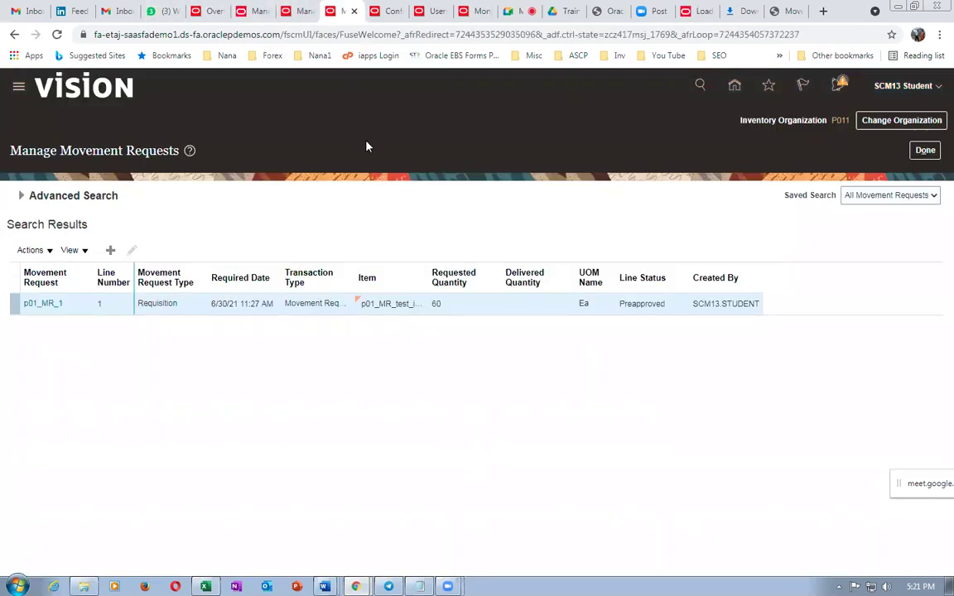
{"action": "left_click", "coordinate": [931, 150]}
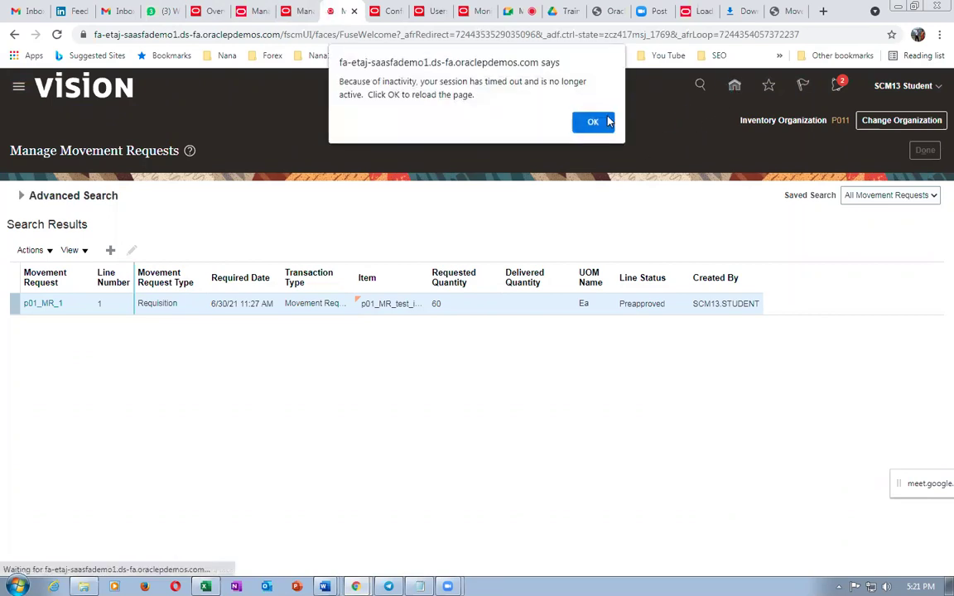
{"action": "left_click", "coordinate": [603, 123]}
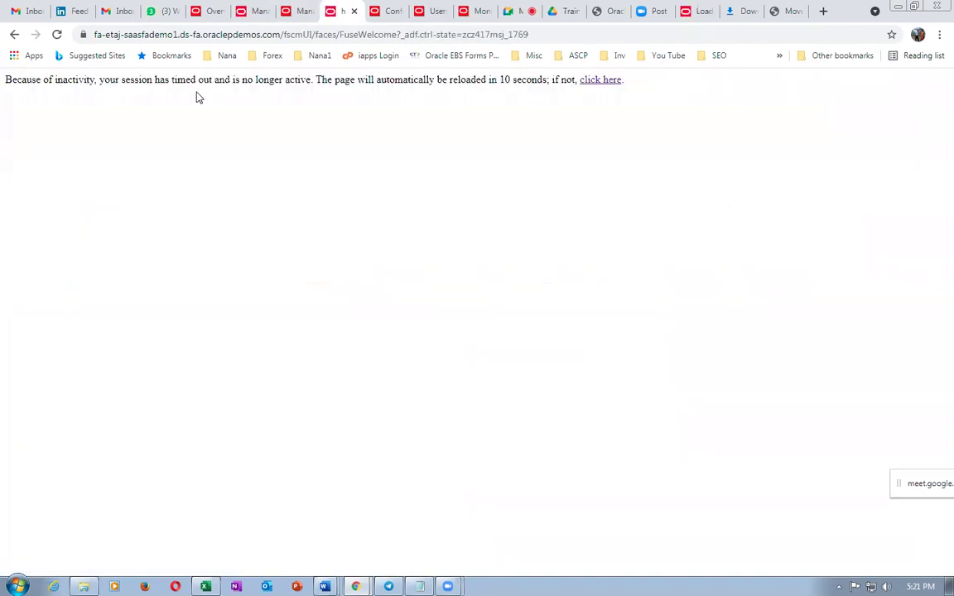
{"action": "left_click", "coordinate": [222, 35]}
{"action": "key", "text": "Return"}
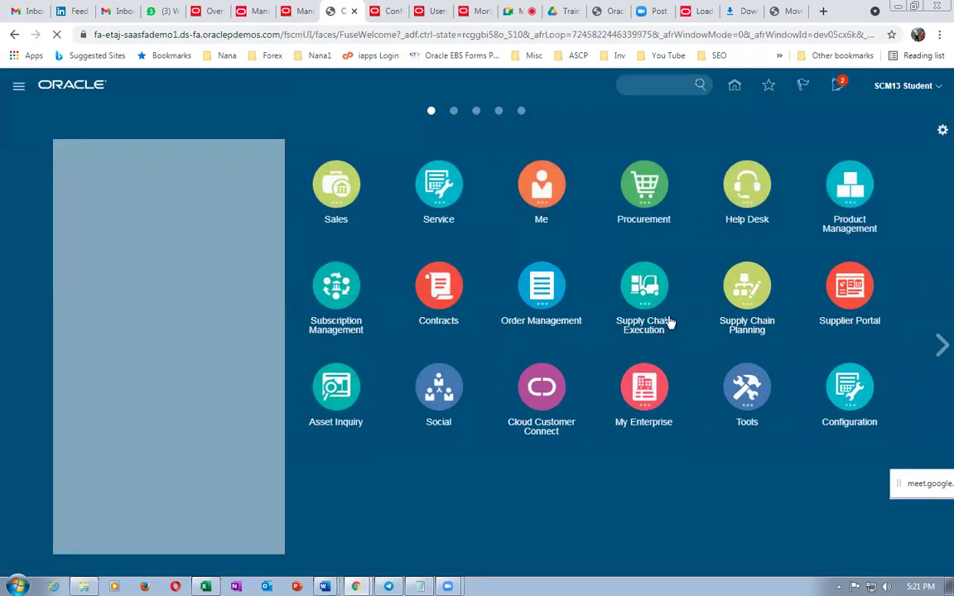
- Open Manage Movement Requests from the Inventory Management tasks for organization P011
{"action": "left_click", "coordinate": [654, 290]}
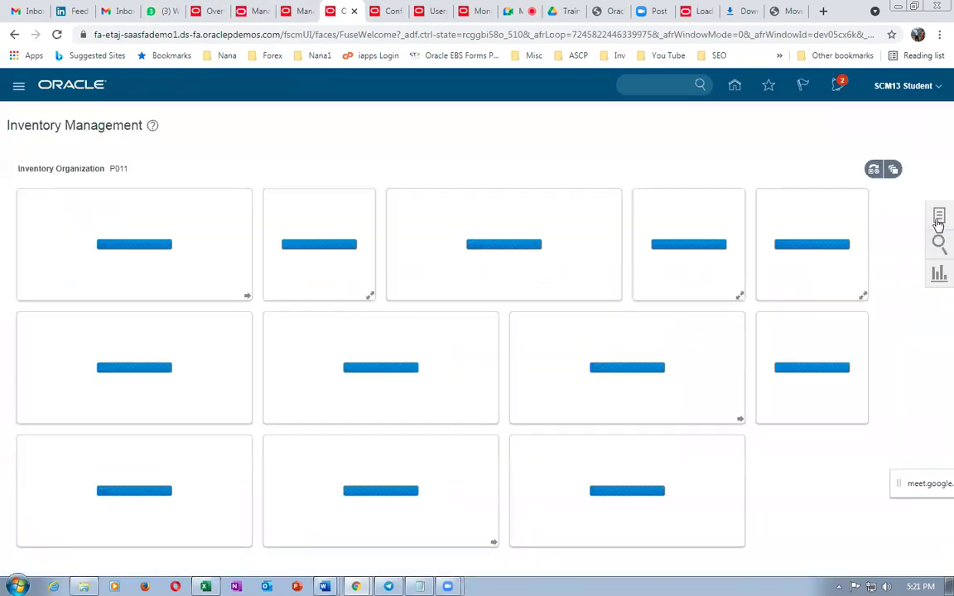
{"action": "left_click", "coordinate": [938, 219]}
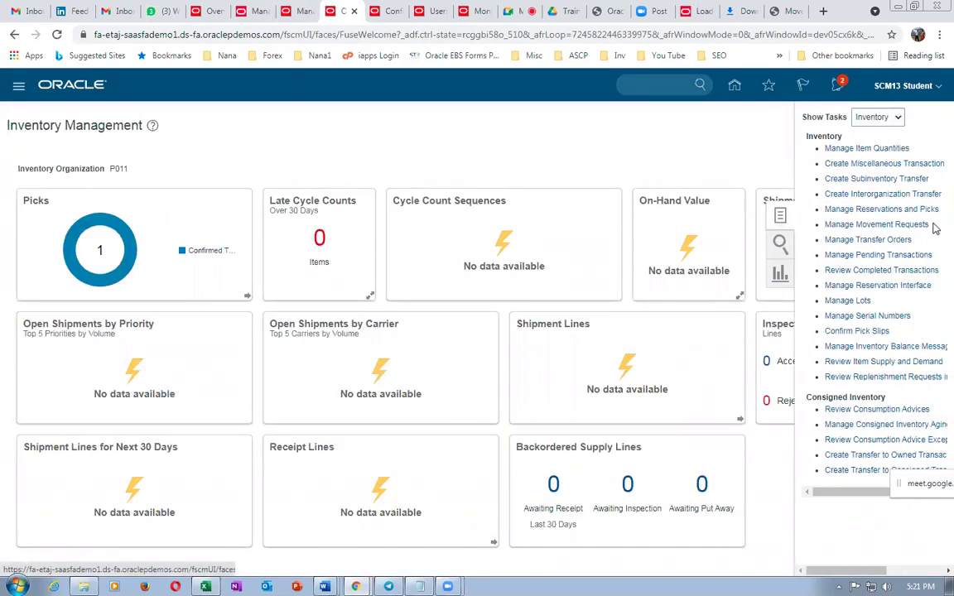
{"action": "left_click", "coordinate": [883, 229]}
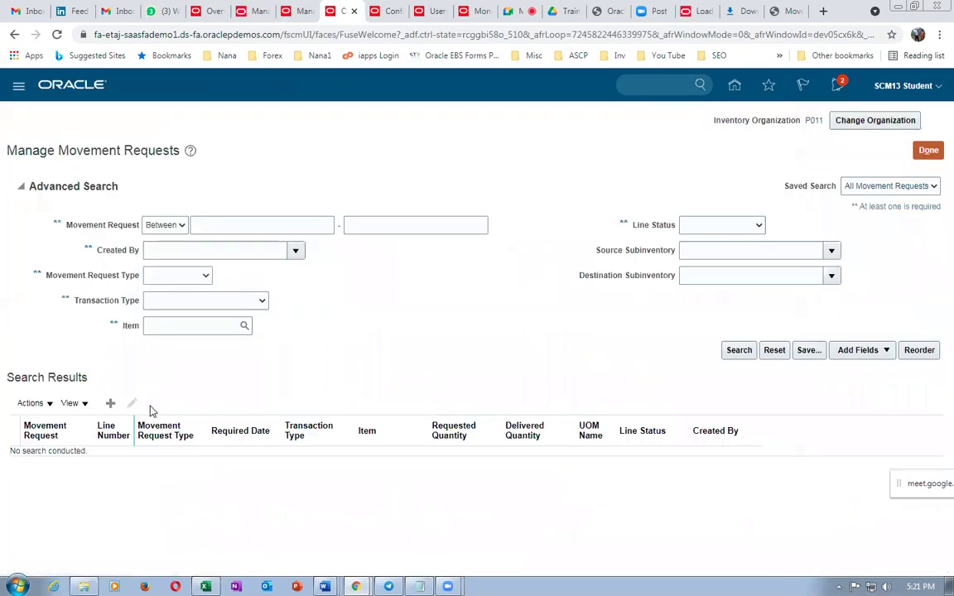
- Create a new movement request with p01_MR_2 as both its name and its description
{"action": "left_click", "coordinate": [111, 404]}
{"action": "type", "text": "p01_MR_2"}
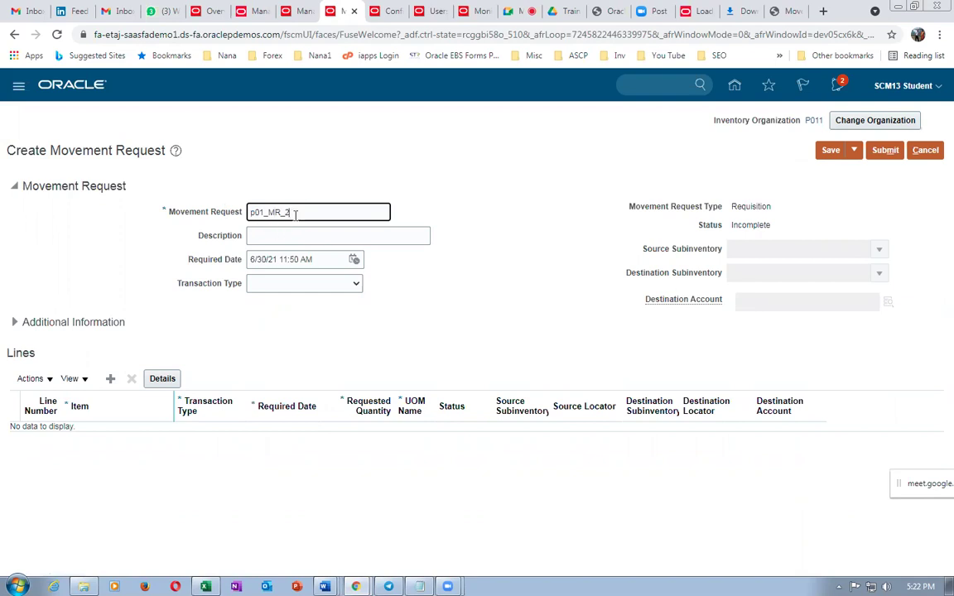
{"action": "left_click_drag", "start_coordinate": [296, 214], "coordinate": [232, 224]}
{"action": "key", "text": "ctrl+c"}
{"action": "left_click", "coordinate": [258, 238]}
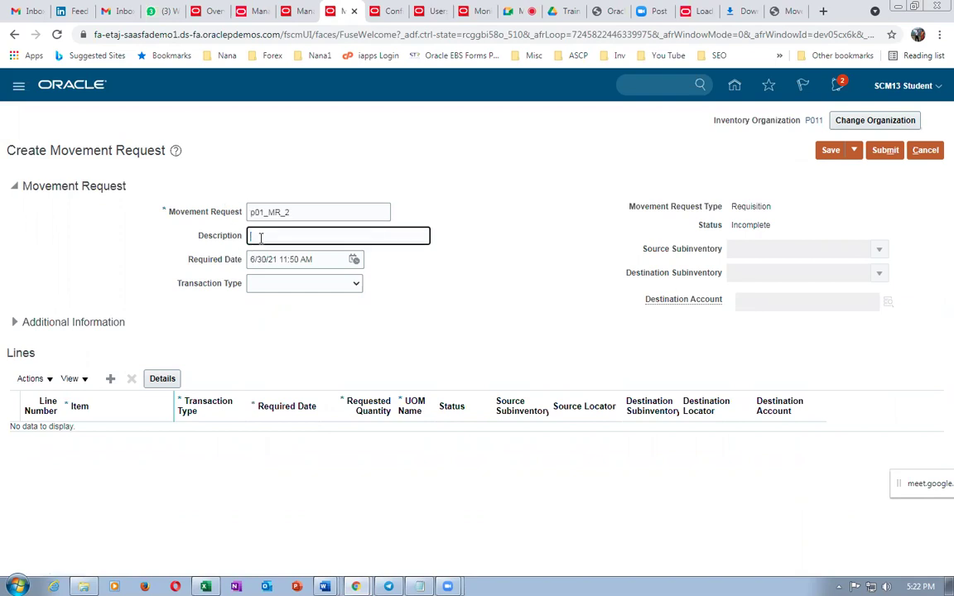
{"action": "key", "text": "ctrl+v"}
- Set the request's transaction type to Movement Request Transfer and its destination subinventory to p011_RMS_1
{"action": "left_click", "coordinate": [278, 285]}
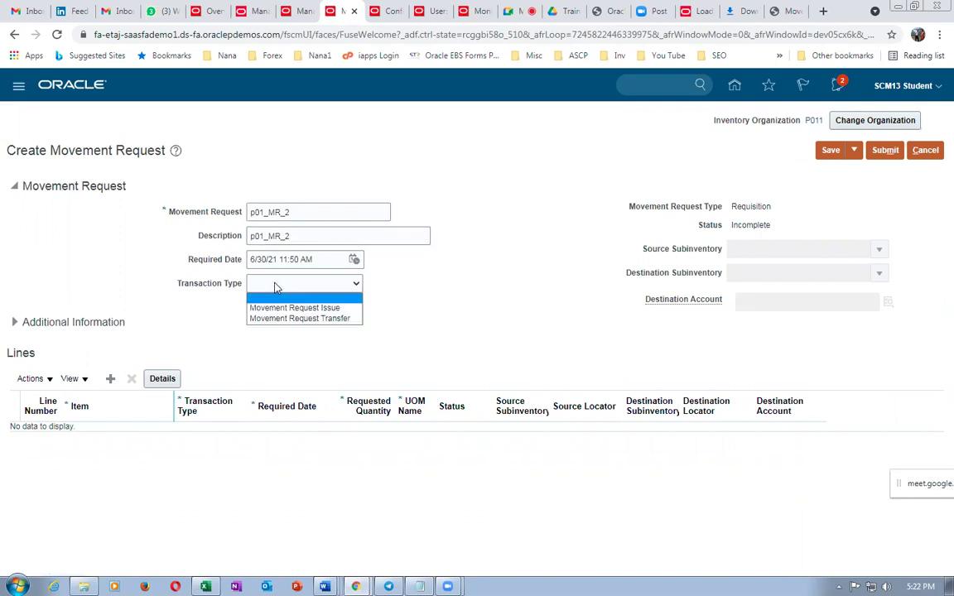
{"action": "left_click", "coordinate": [282, 320]}
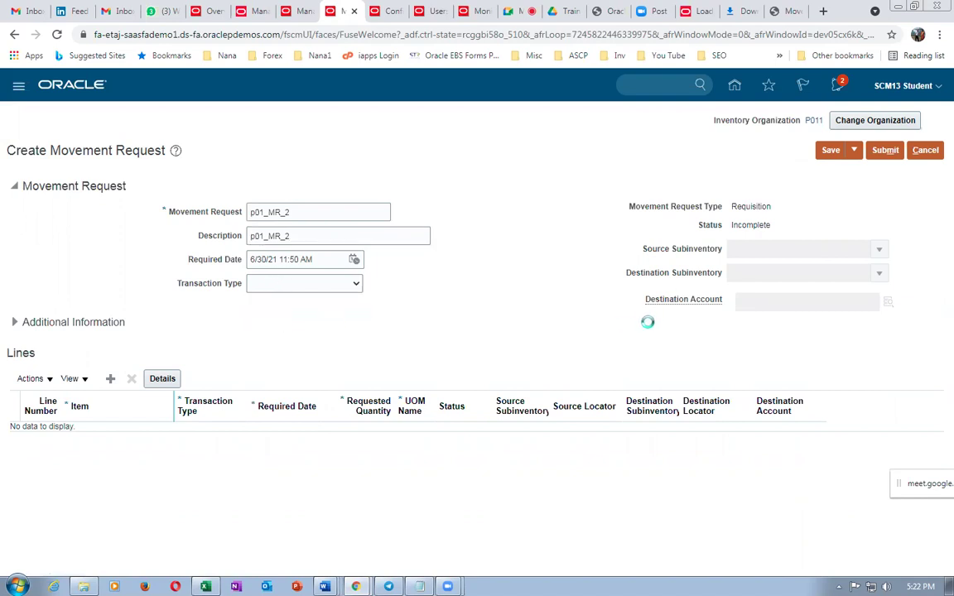
{"action": "left_click", "coordinate": [752, 276]}
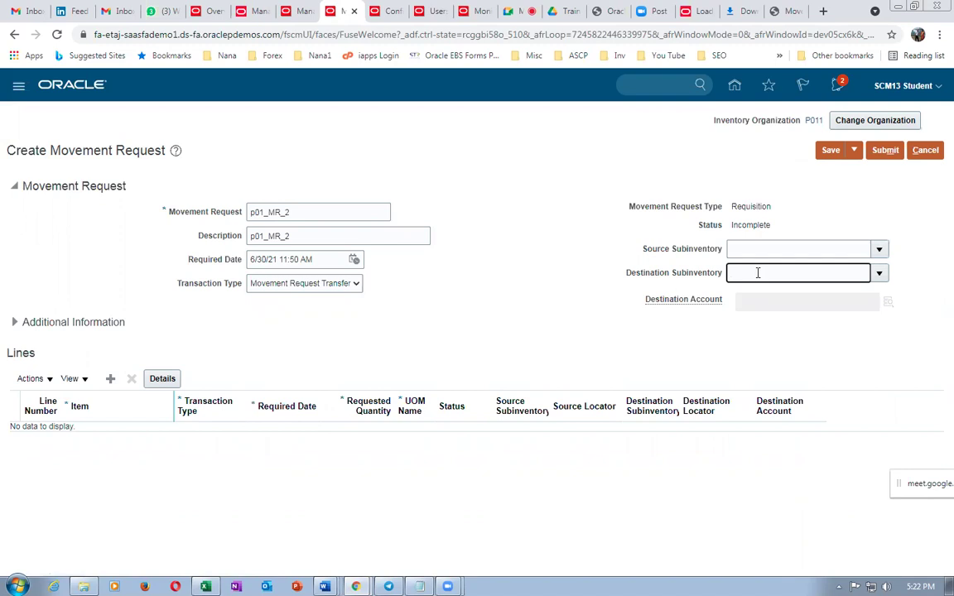
{"action": "left_click", "coordinate": [879, 273]}
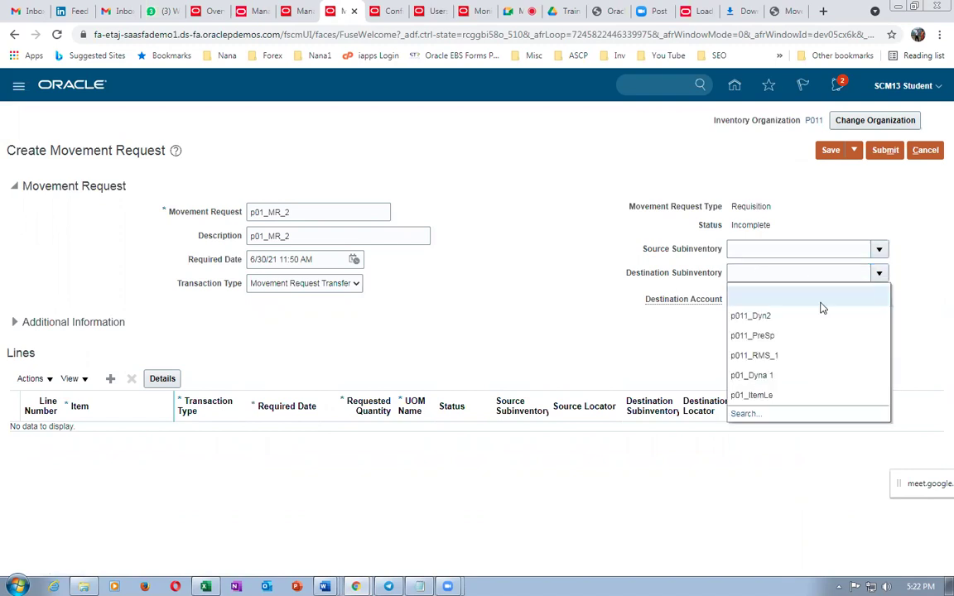
{"action": "left_click", "coordinate": [775, 356]}
- Check the transaction quantity for j50_mr_22 in the Excel lab workbook and return to the movement request
{"action": "key", "text": "alt+Tab"}
{"action": "left_click", "coordinate": [466, 368]}
{"action": "left_click", "coordinate": [527, 317]}
{"action": "key", "text": "alt+Tab"}
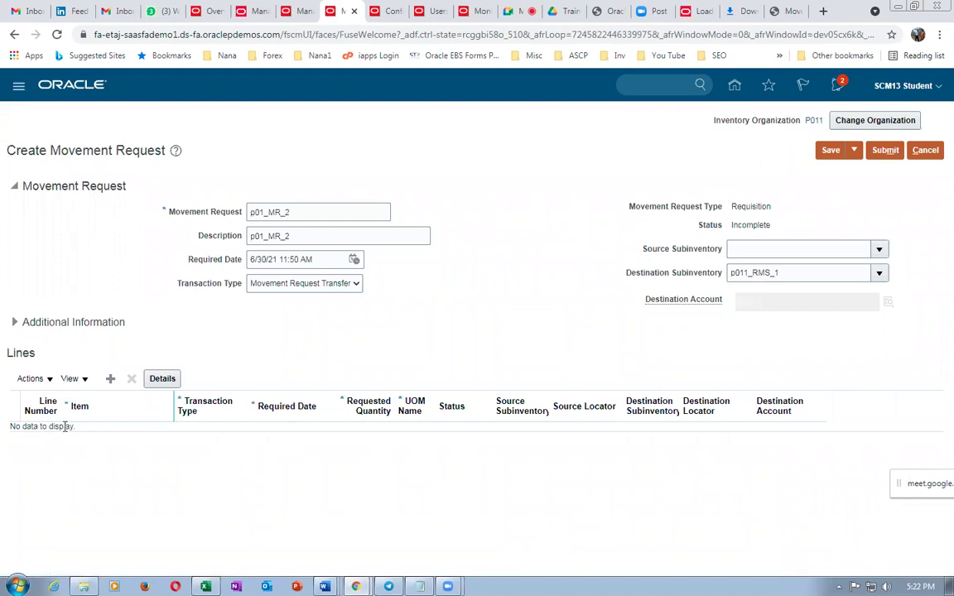
- Add a line for item p01_MR_test_item with a requested quantity of 60 and submit the movement request
{"action": "left_click", "coordinate": [111, 379]}
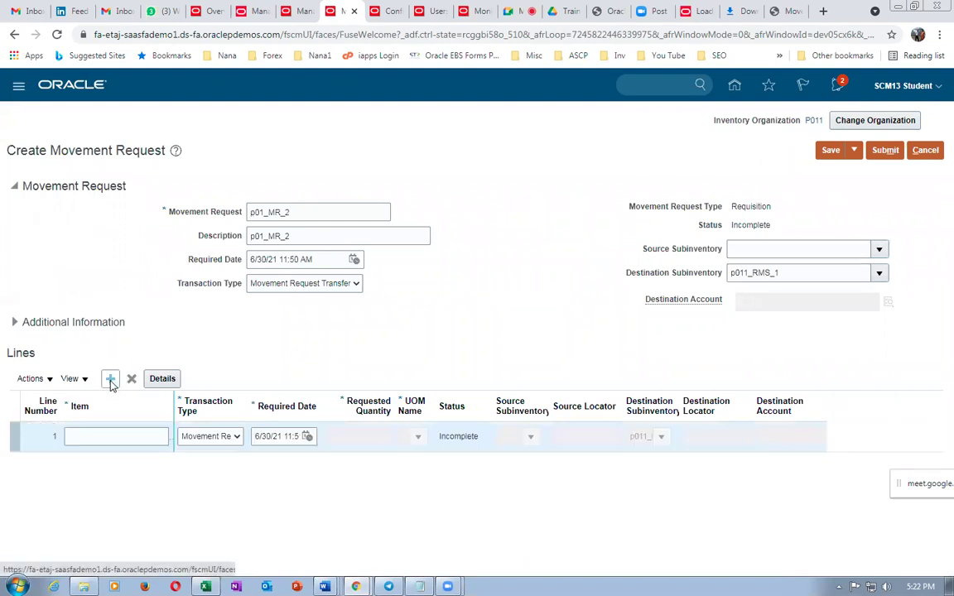
{"action": "left_click", "coordinate": [105, 438]}
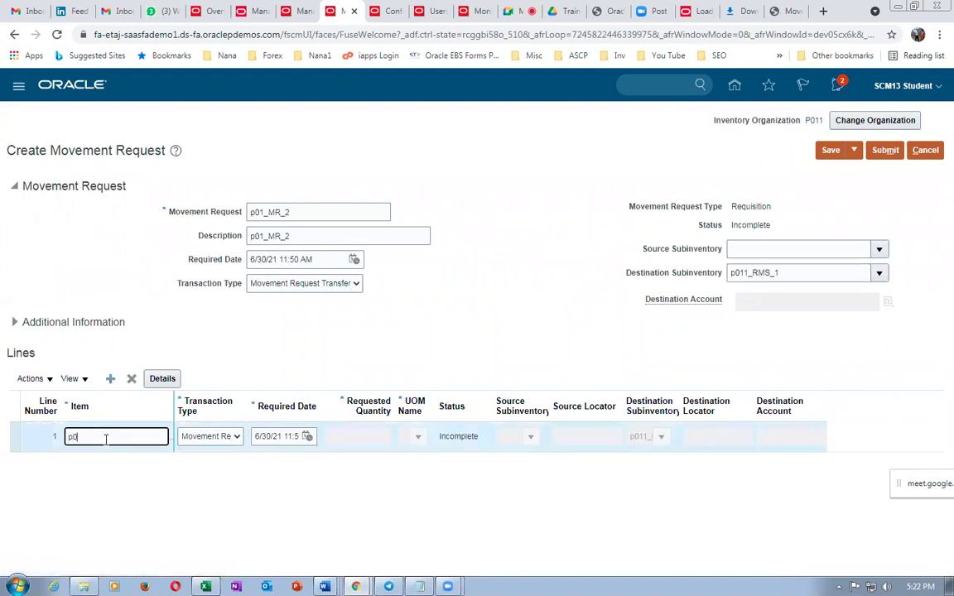
{"action": "type", "text": "p01_MR"}
{"action": "left_click", "coordinate": [349, 438]}
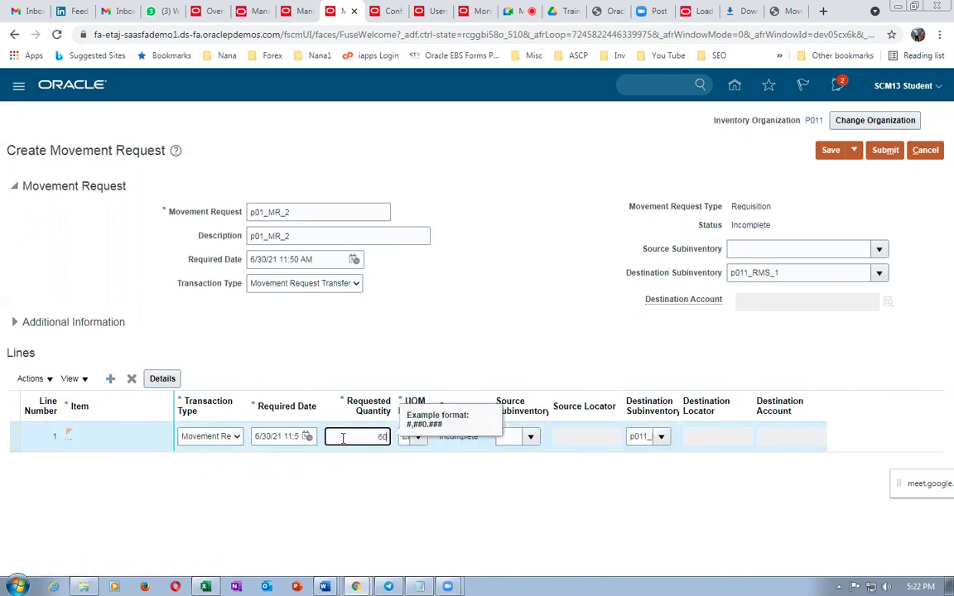
{"action": "key", "text": "Tab"}
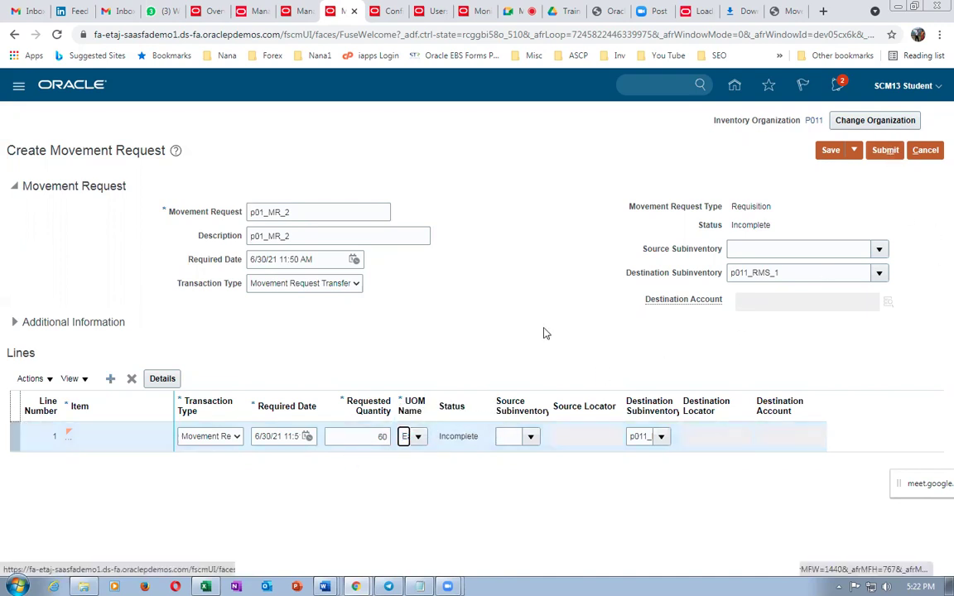
{"action": "left_click", "coordinate": [886, 152]}
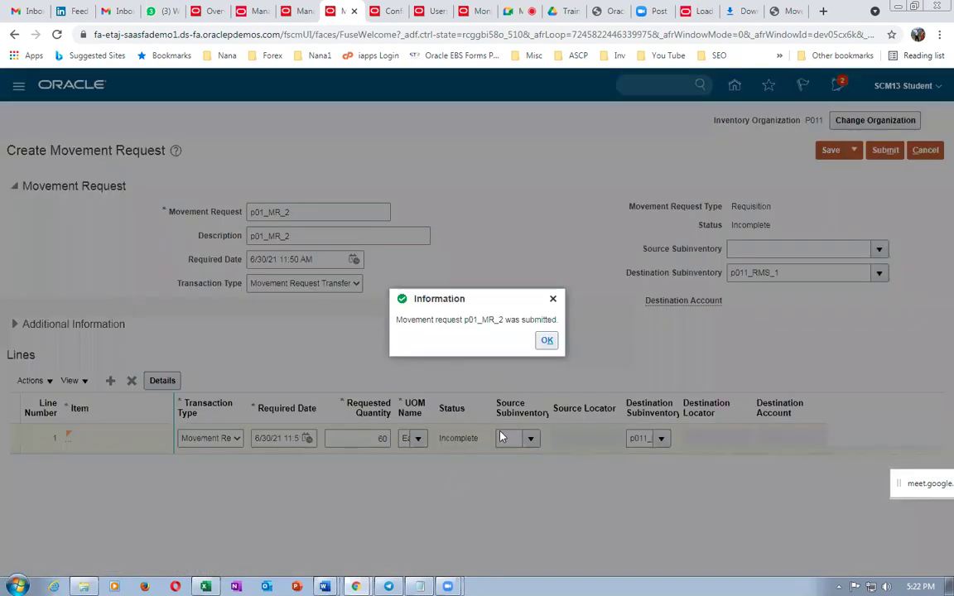
{"action": "left_click", "coordinate": [547, 344]}
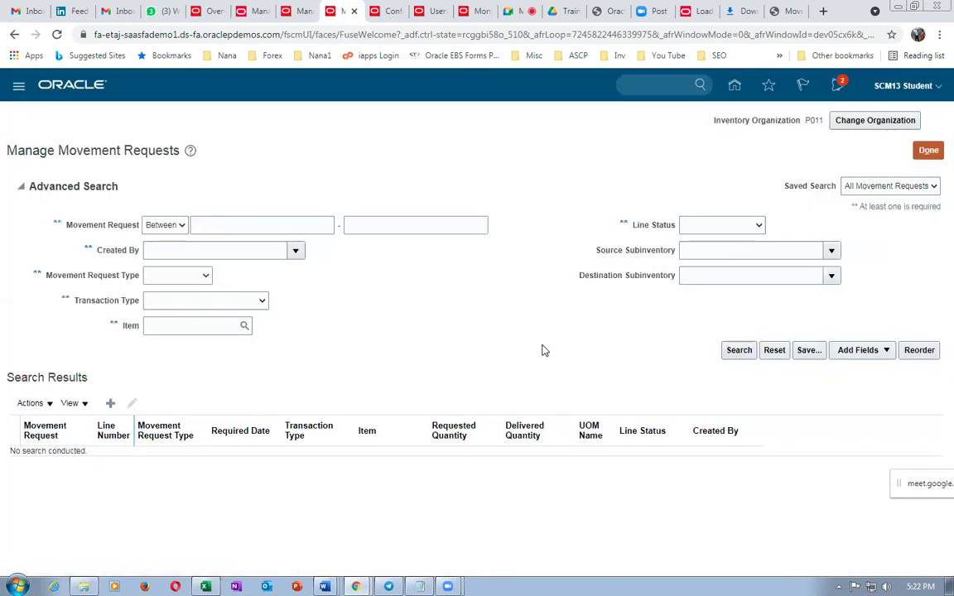
- Search the movement requests for item p01_MR_test_item and compare the p01_MR_1 and p01_MR_2 lines
{"action": "left_click", "coordinate": [736, 351]}
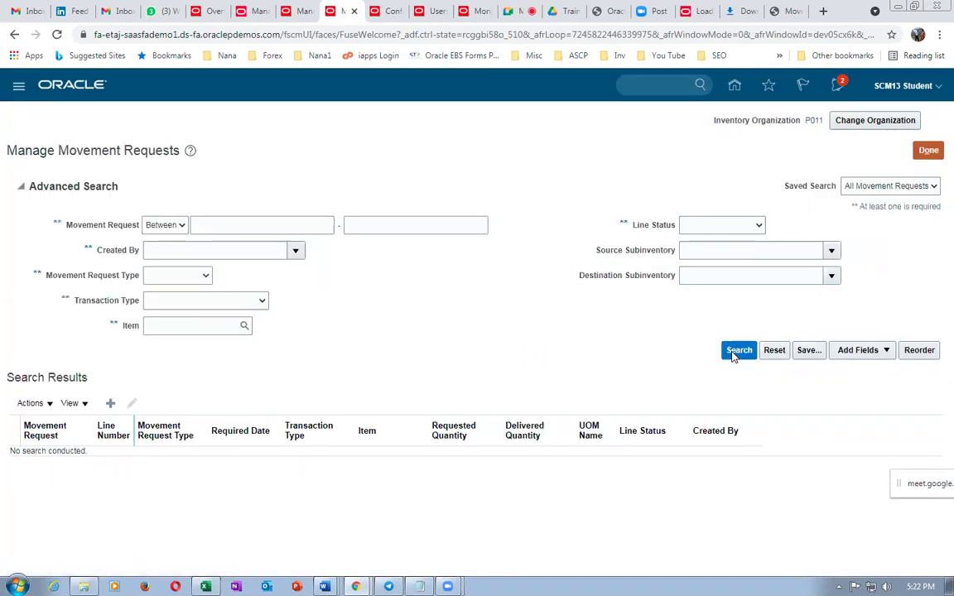
{"action": "left_click", "coordinate": [218, 324]}
{"action": "type", "text": "p01_MR_test_item"}
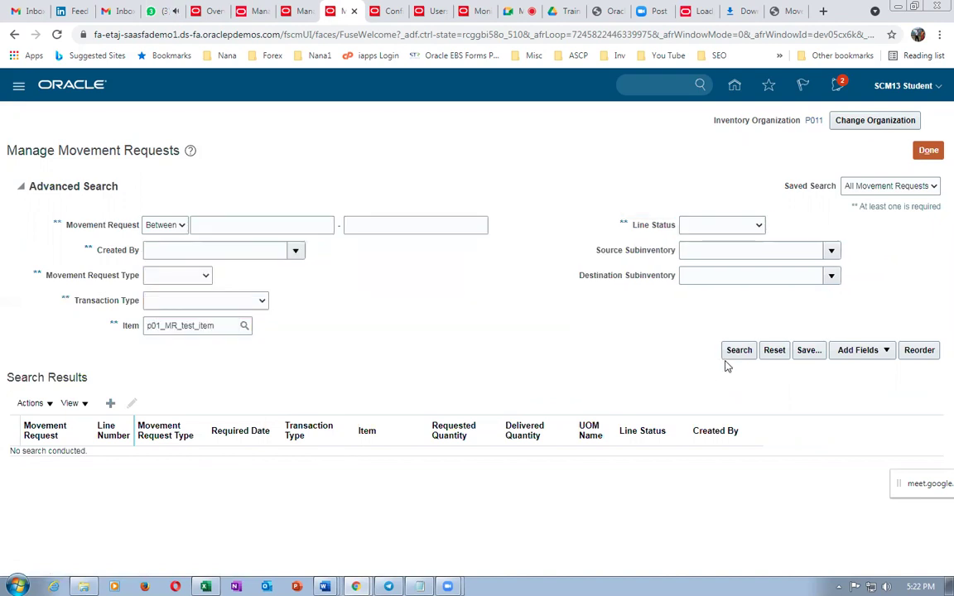
{"action": "key", "text": "Return"}
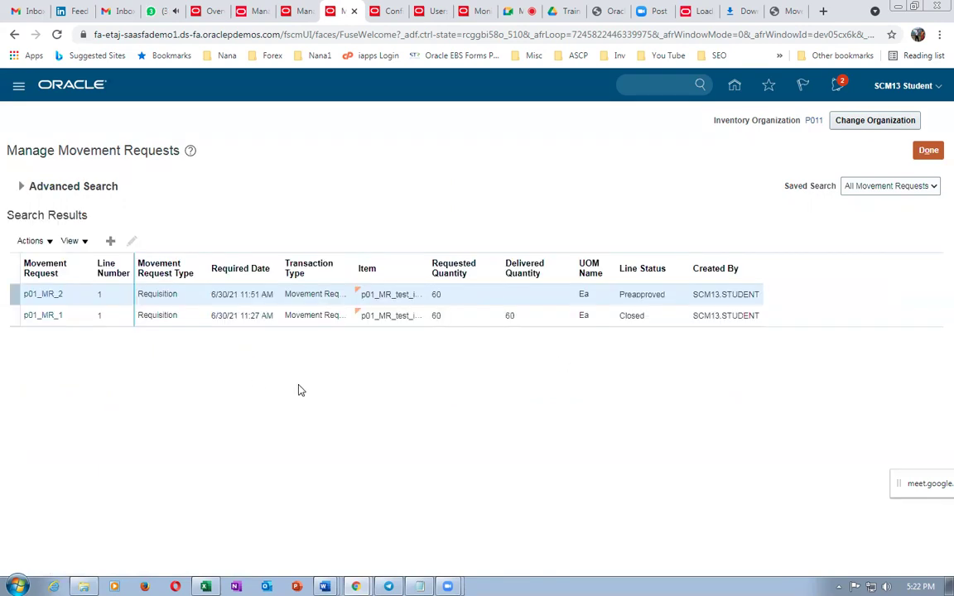
{"action": "left_click", "coordinate": [480, 319]}
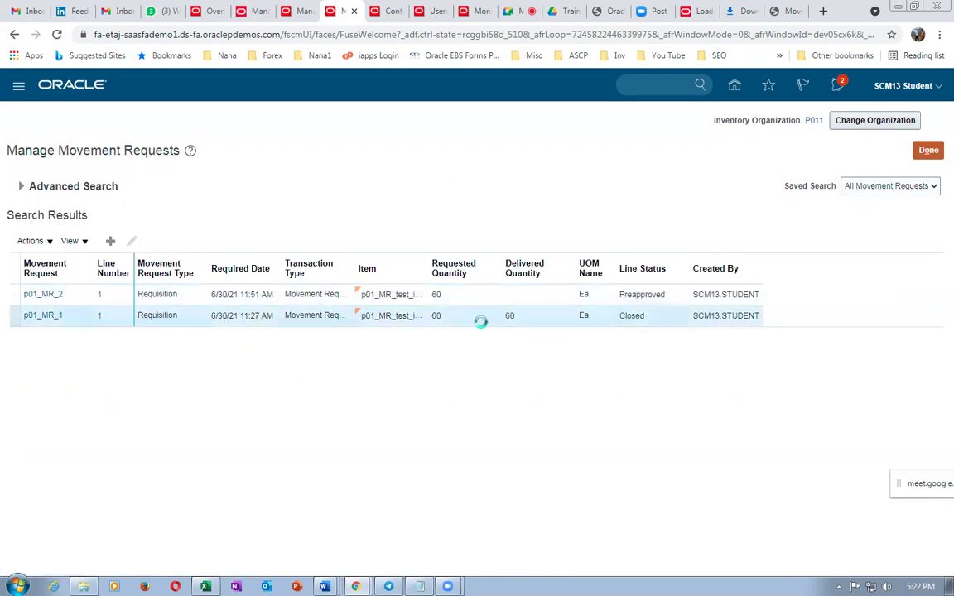
{"action": "left_click", "coordinate": [502, 298]}
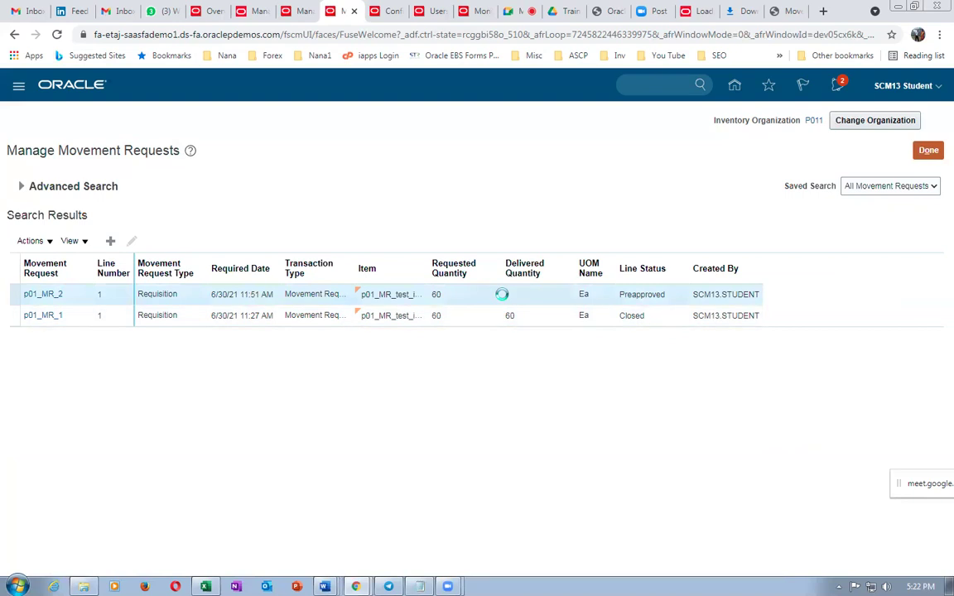
- Switch to the Excel workbook and review the lot, subinventory and locator picking order for j50_mr_22
{"action": "key", "text": "alt+Tab"}
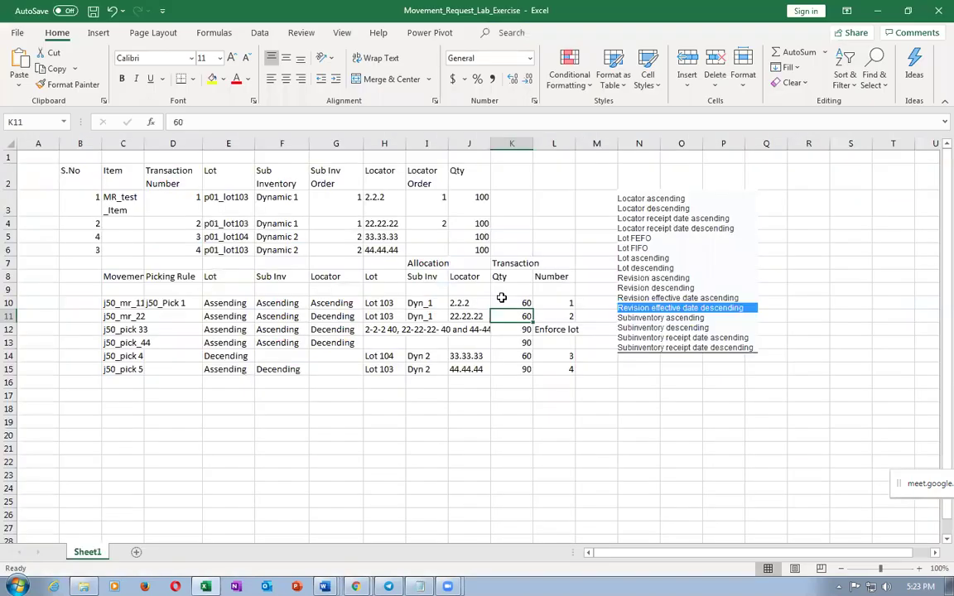
{"action": "left_click", "coordinate": [455, 418]}
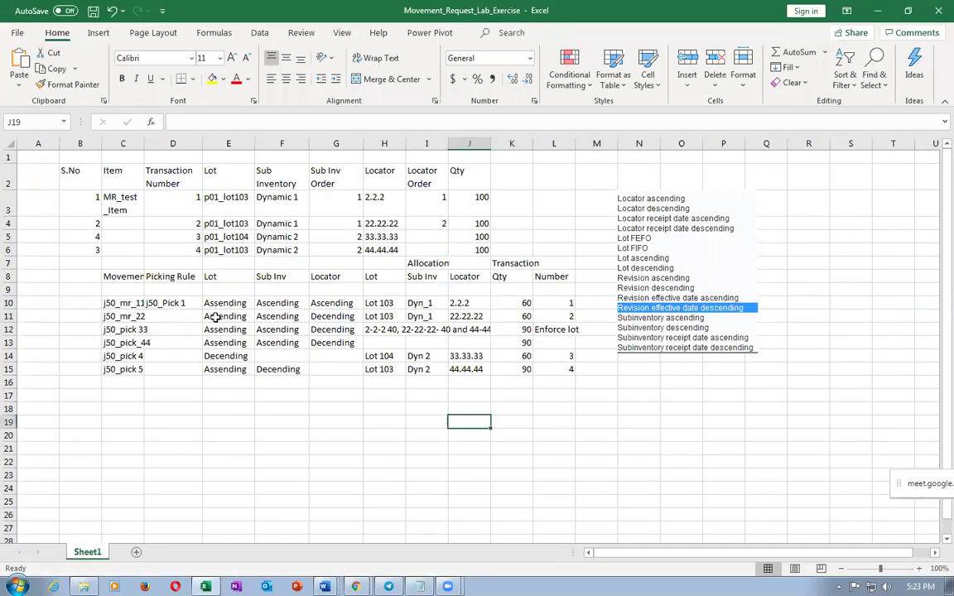
{"action": "left_click", "coordinate": [225, 316]}
{"action": "left_click", "coordinate": [273, 316]}
{"action": "left_click", "coordinate": [314, 317]}
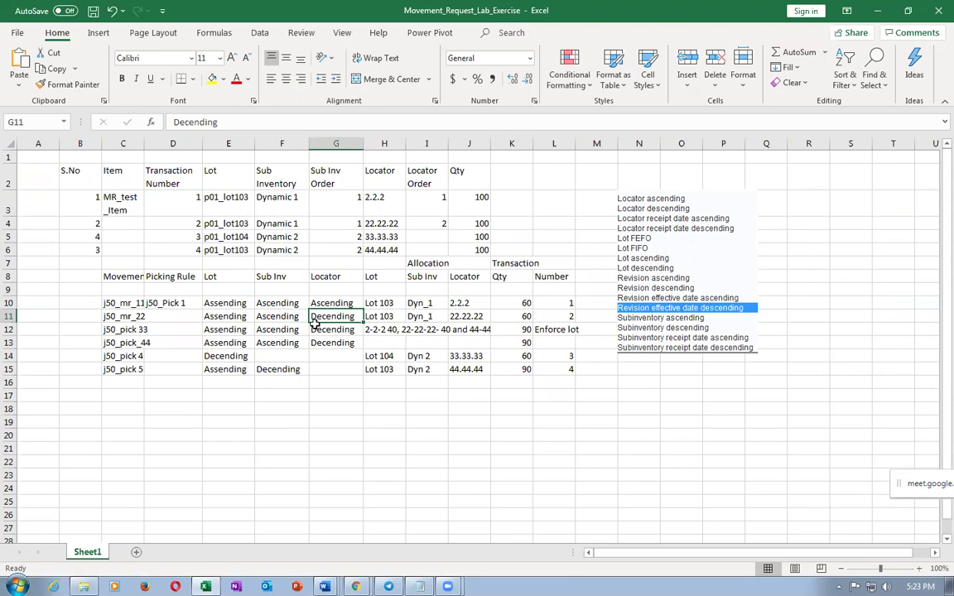
- Return to Oracle in Chrome, close Manage Item Quantities, and open the task search page in Setup and Maintenance
{"action": "key", "text": "alt+Tab"}
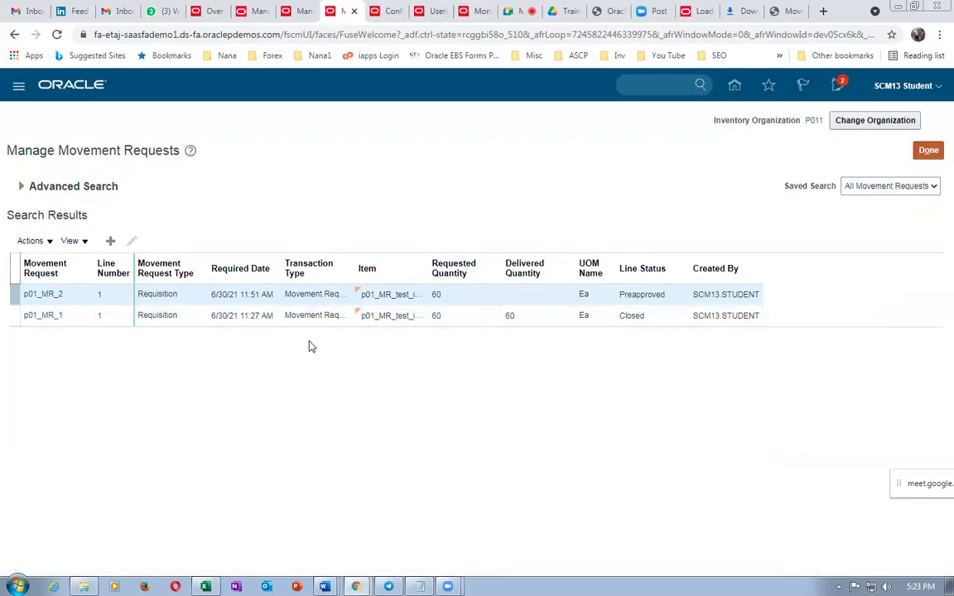
{"action": "left_click", "coordinate": [298, 11]}
{"action": "left_click", "coordinate": [927, 152]}
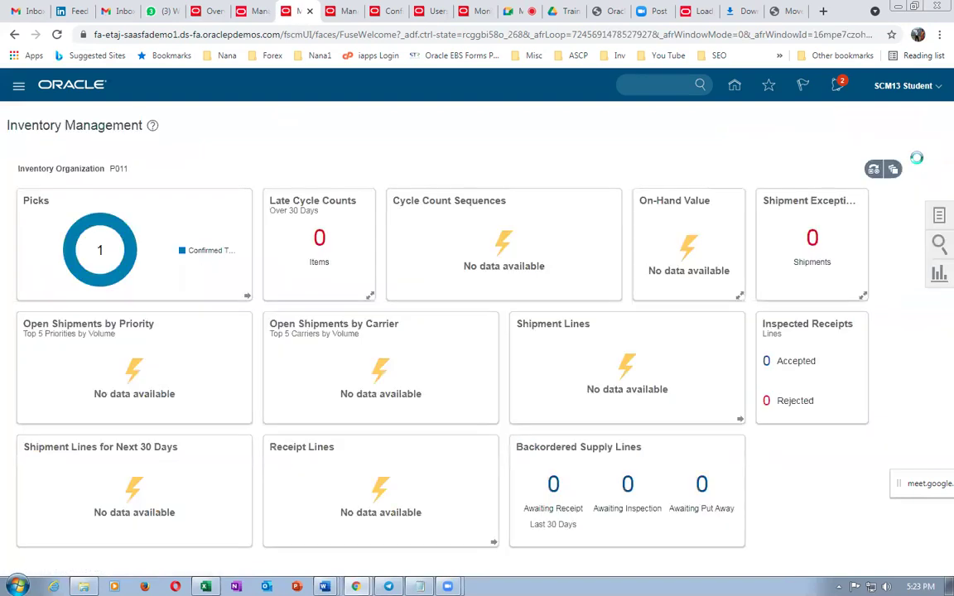
{"action": "left_click", "coordinate": [910, 88]}
{"action": "left_click", "coordinate": [716, 289]}
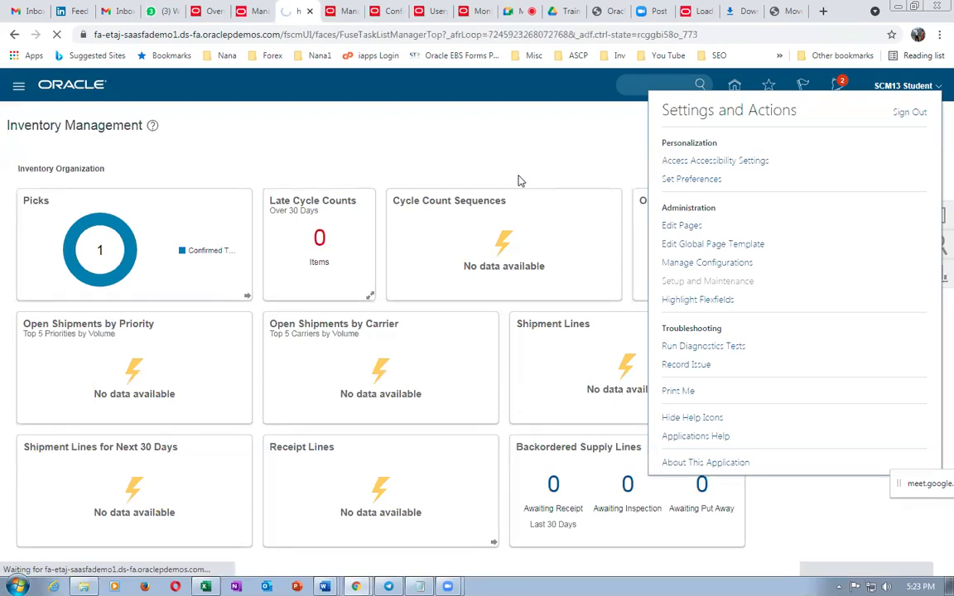
{"action": "left_click", "coordinate": [928, 217]}
{"action": "left_click", "coordinate": [823, 241]}
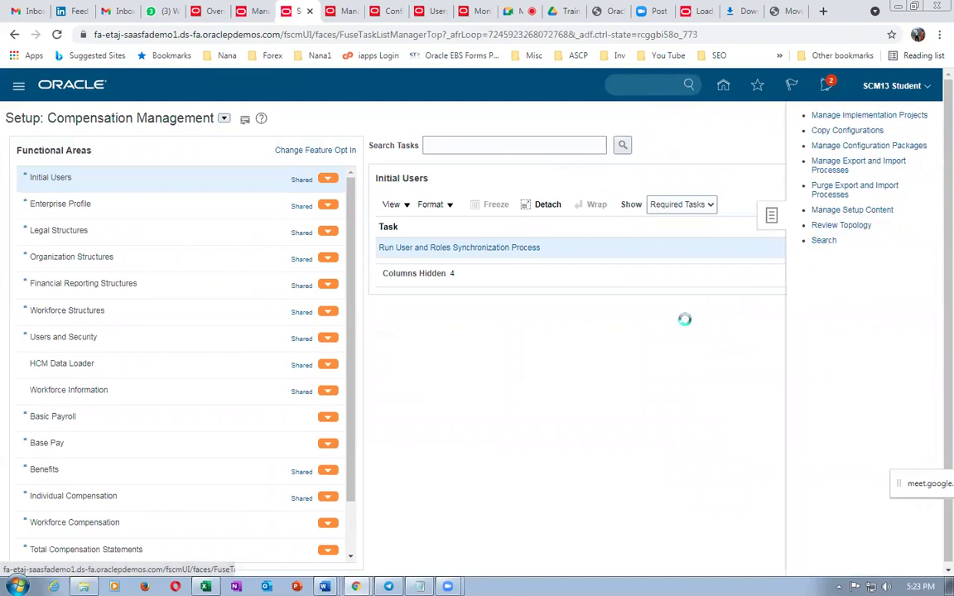
- Search the setup tasks for man%pick%rule% and open Manage Picking Rules
{"action": "left_click", "coordinate": [228, 145]}
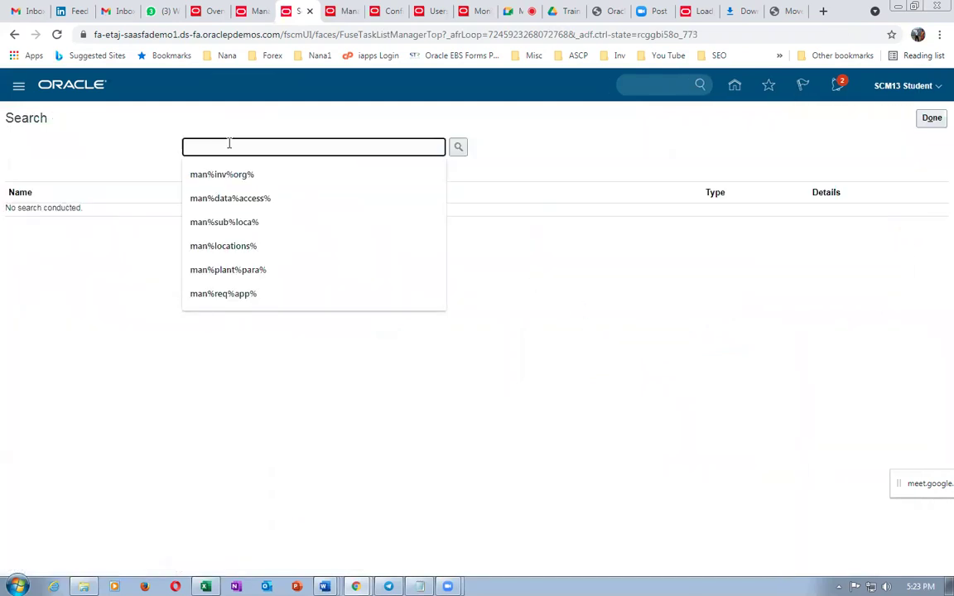
{"action": "type", "text": "man%pick%rule%"}
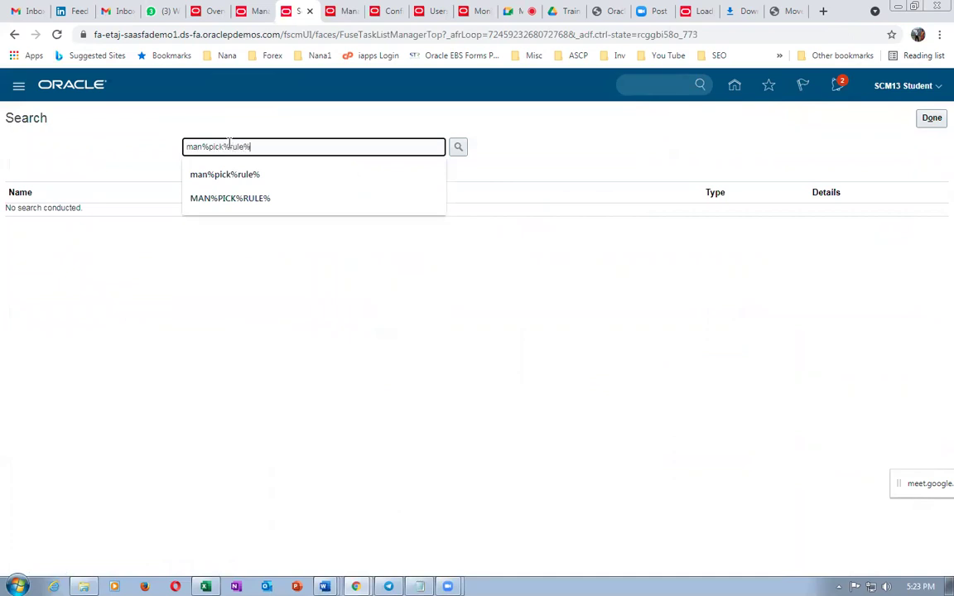
{"action": "key", "text": "Return"}
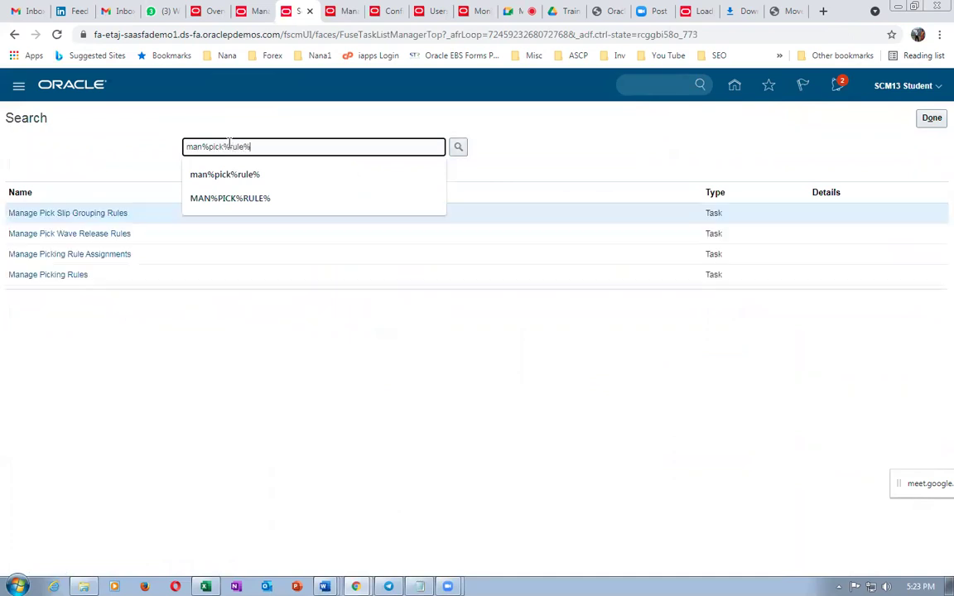
{"action": "left_click", "coordinate": [68, 276]}
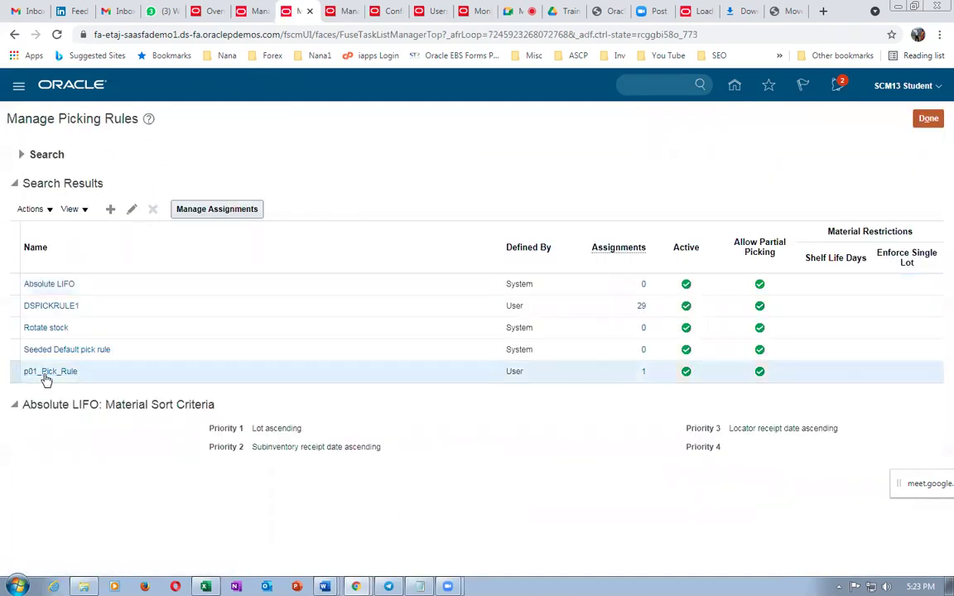
{"action": "left_click", "coordinate": [42, 377]}
{"action": "left_click", "coordinate": [132, 212]}
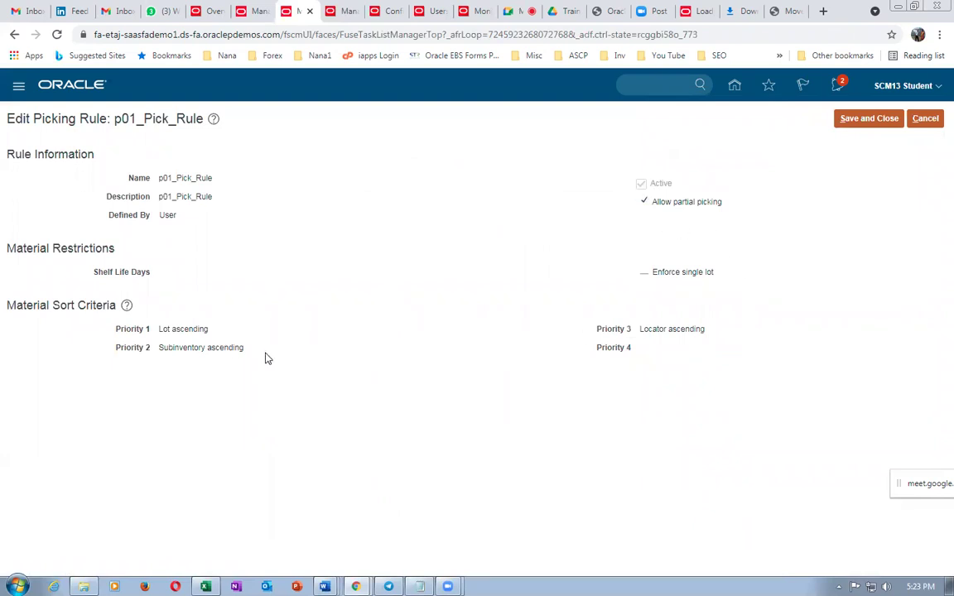
{"action": "left_click", "coordinate": [927, 121]}
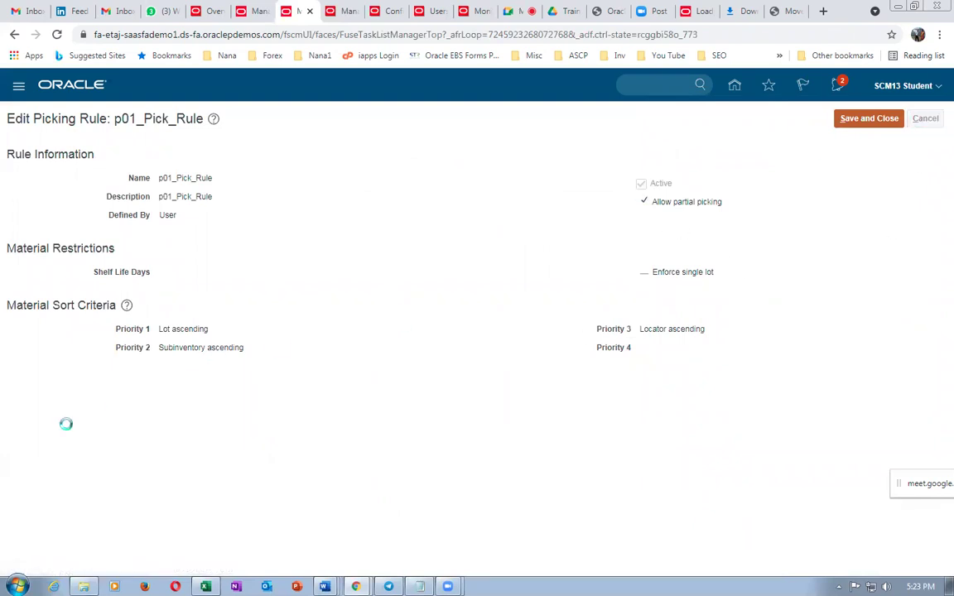
- Deactivate the P011 sequence 1 assignment of p01_Pick_Rule, save it, and return to the picking rules
{"action": "left_click", "coordinate": [13, 371]}
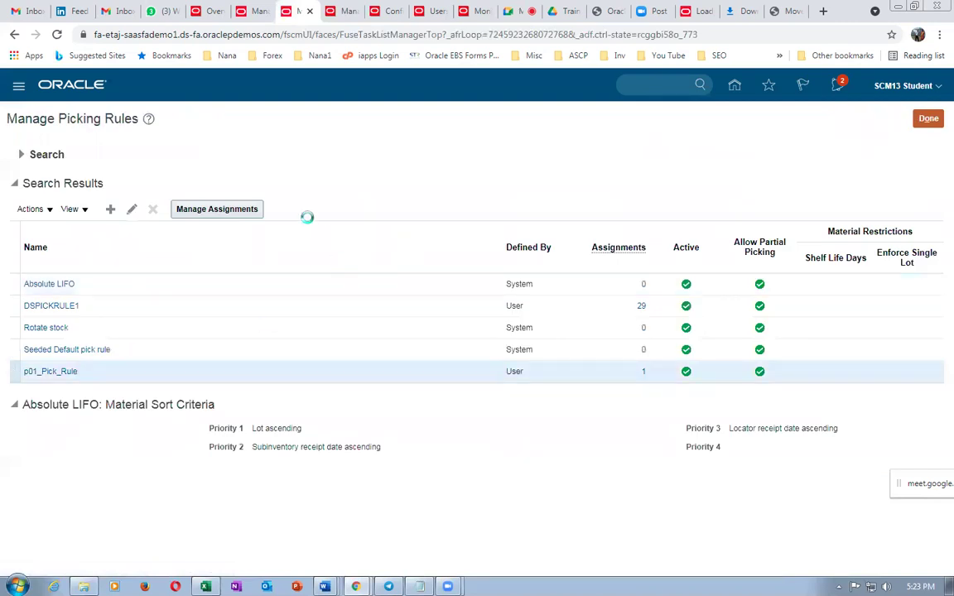
{"action": "left_click", "coordinate": [233, 211]}
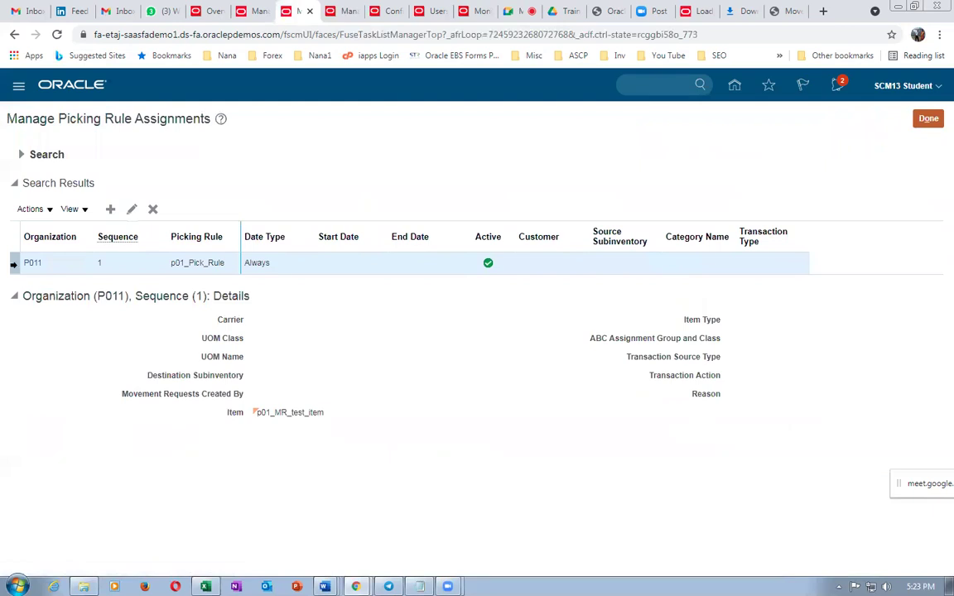
{"action": "left_click", "coordinate": [131, 210]}
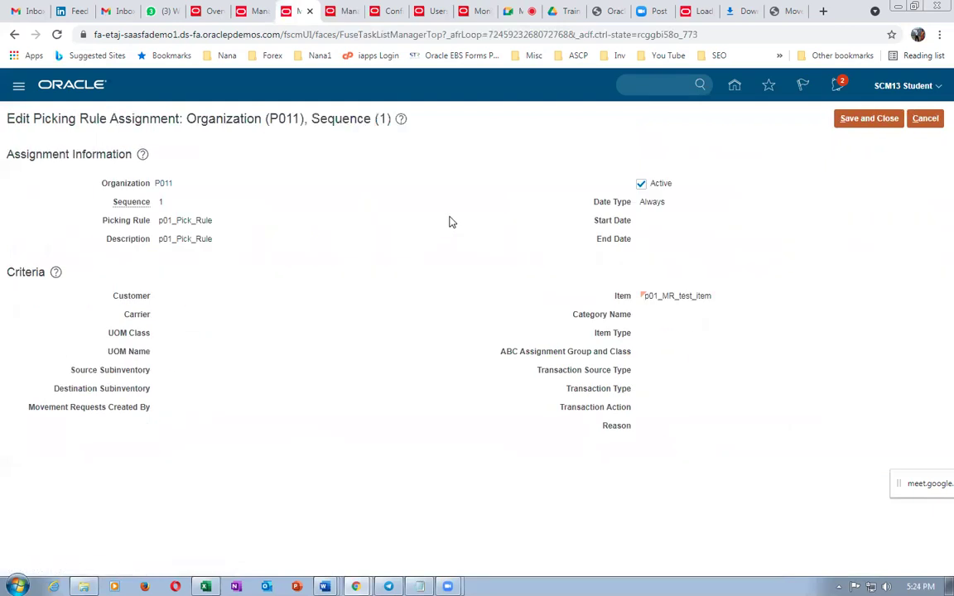
{"action": "left_click", "coordinate": [641, 184]}
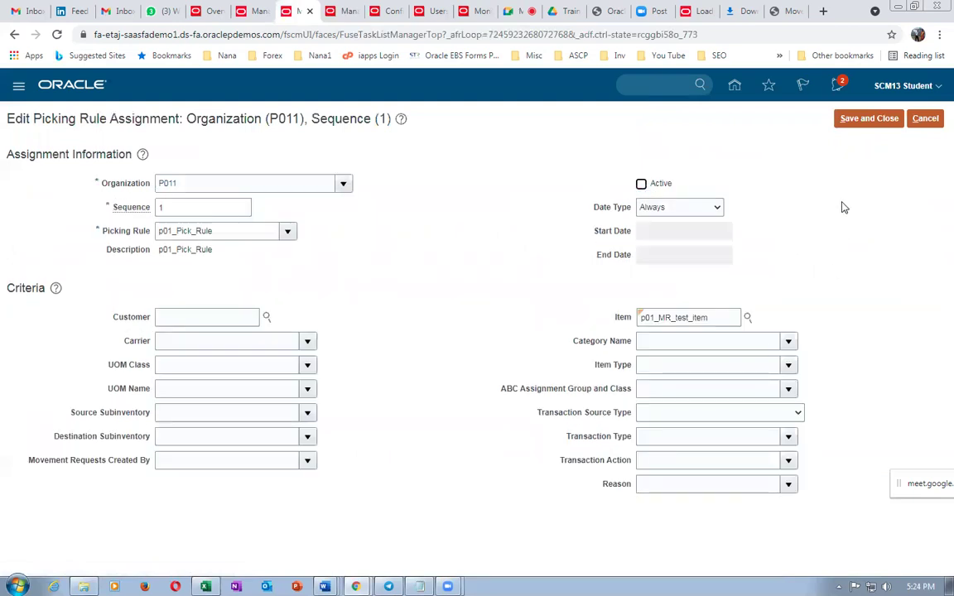
{"action": "left_click", "coordinate": [869, 118]}
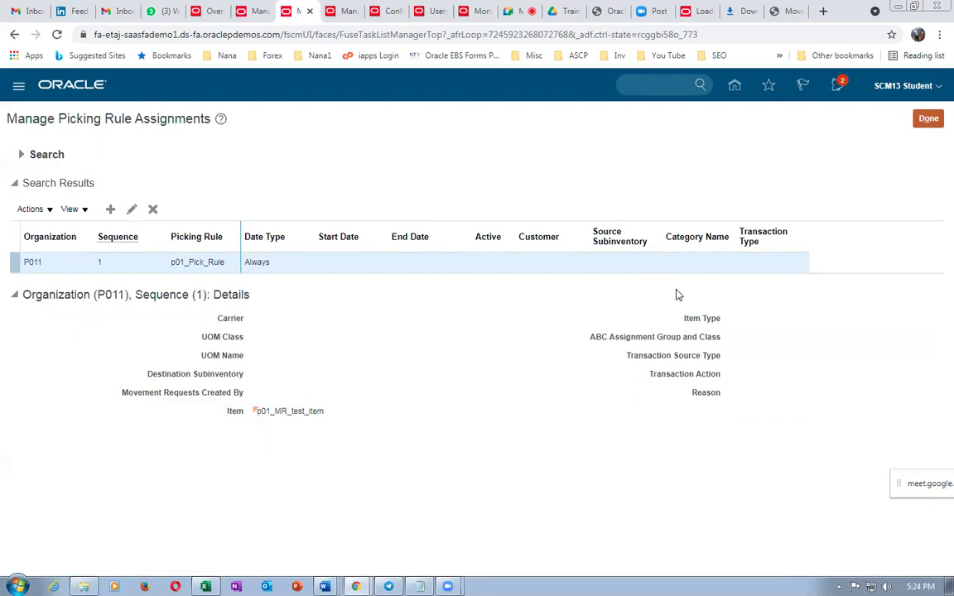
{"action": "left_click", "coordinate": [922, 118]}
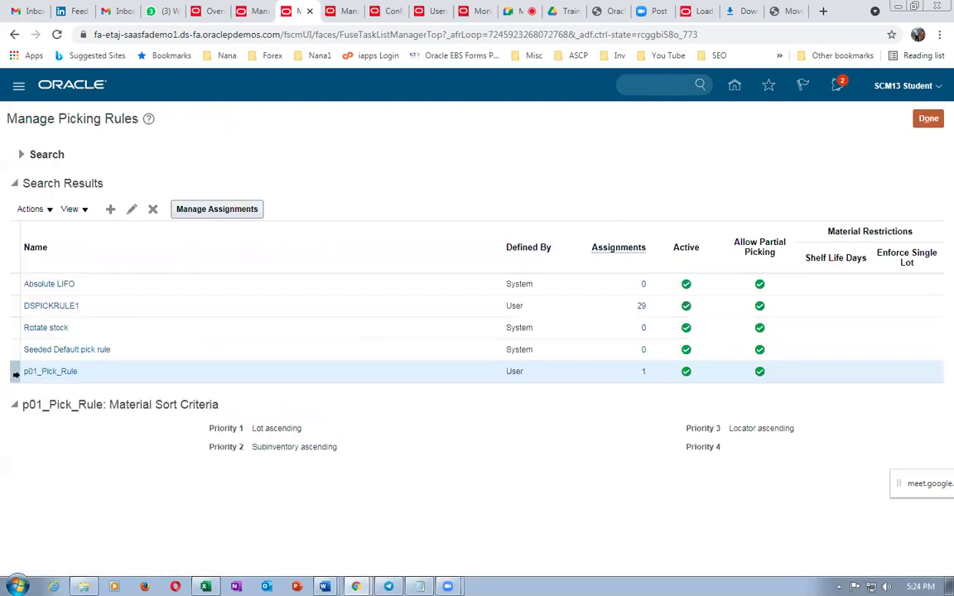
- Make p01_Pick_Rule inactive for editing, and check the required picking order in the Movement_Request_Lab_Exercise workbook in Excel before returning to Chrome
{"action": "left_click", "coordinate": [132, 209]}
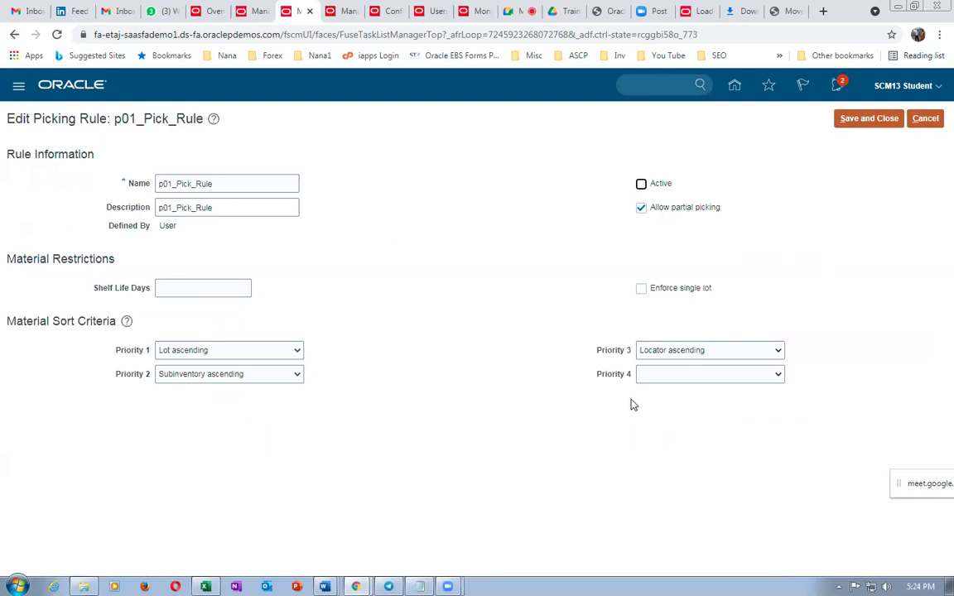
{"action": "key", "text": "alt+Tab"}
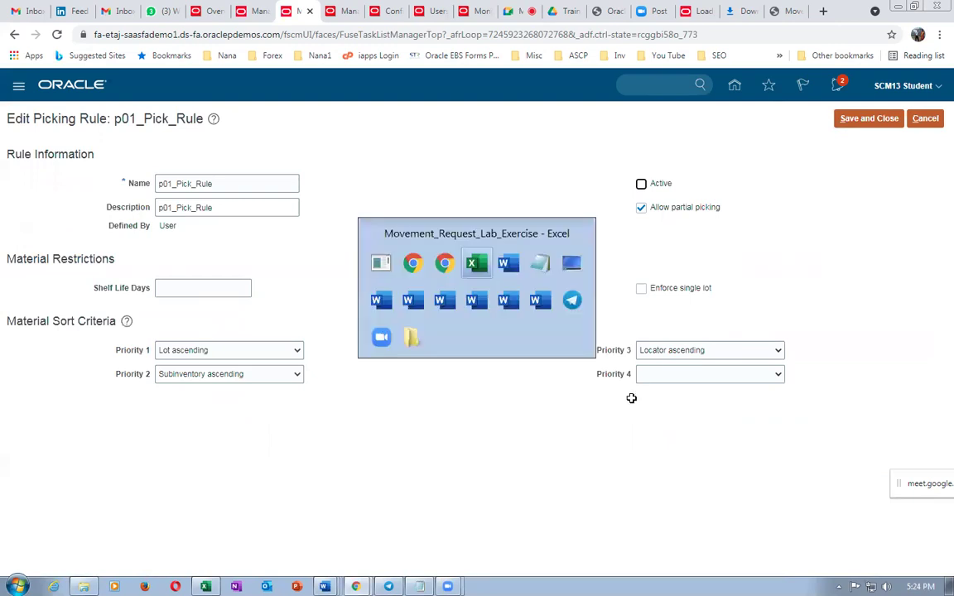
{"action": "left_click", "coordinate": [347, 276]}
{"action": "left_click", "coordinate": [345, 317]}
{"action": "key", "text": "alt+Tab"}
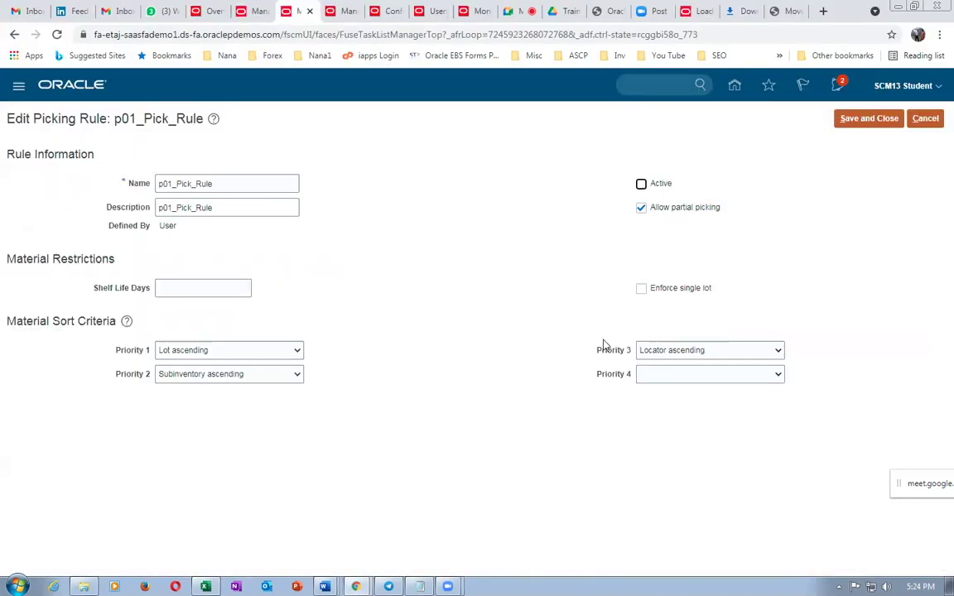
- Set sort priority 3 of p01_Pick_Rule to Locator descending, and save the rule as active again
{"action": "left_click", "coordinate": [705, 352]}
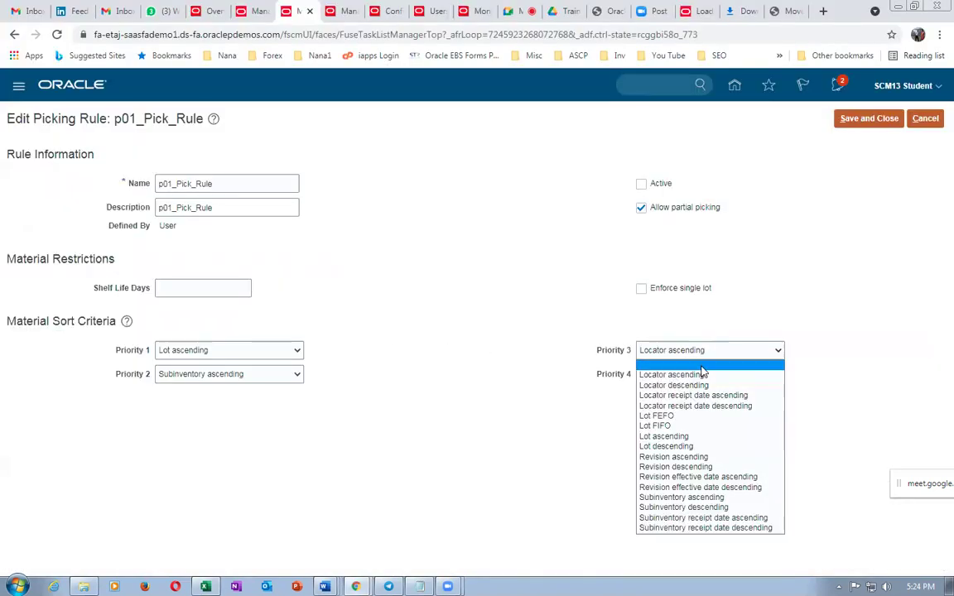
{"action": "left_click", "coordinate": [703, 385]}
{"action": "left_click", "coordinate": [641, 184]}
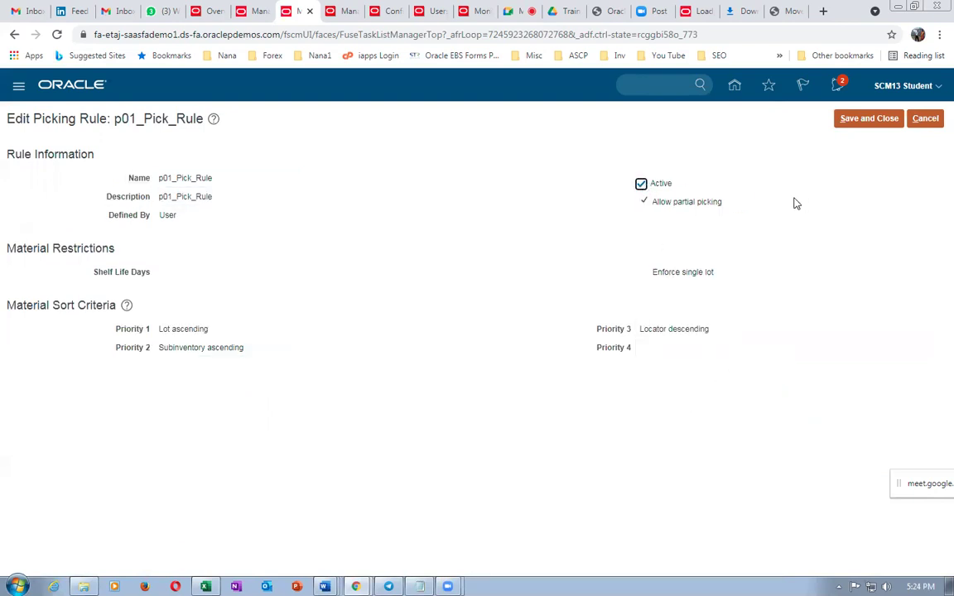
{"action": "left_click", "coordinate": [884, 120]}
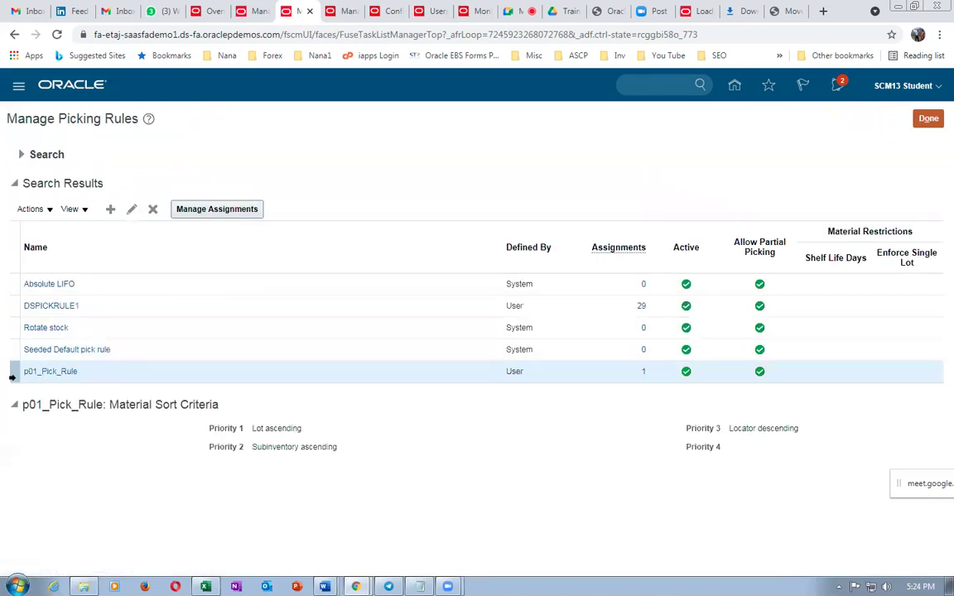
- Reactivate the P011 sequence 1 assignment of p01_Pick_Rule, save it, and return to the picking rules
{"action": "left_click", "coordinate": [235, 213]}
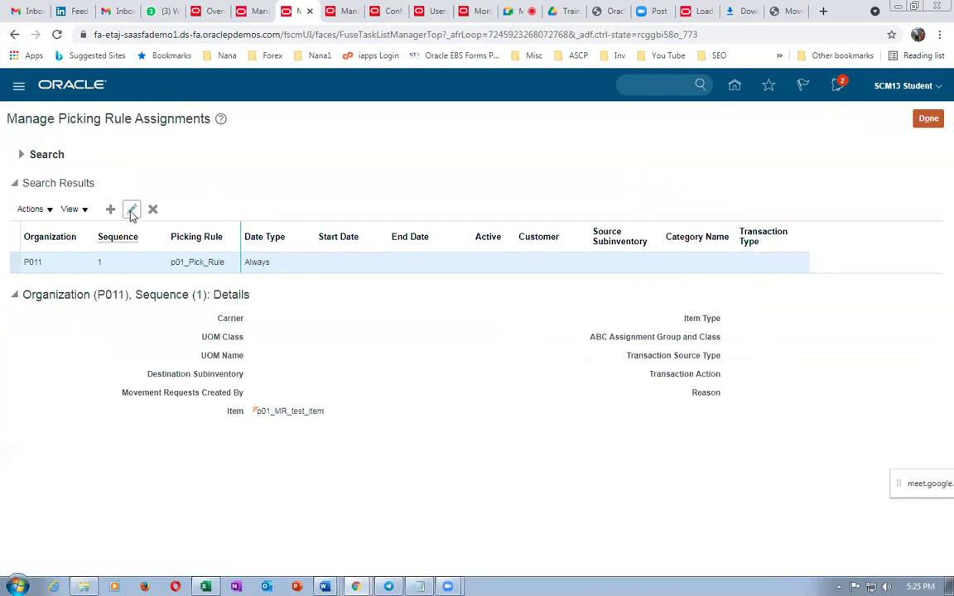
{"action": "left_click", "coordinate": [131, 211]}
{"action": "left_click", "coordinate": [642, 184]}
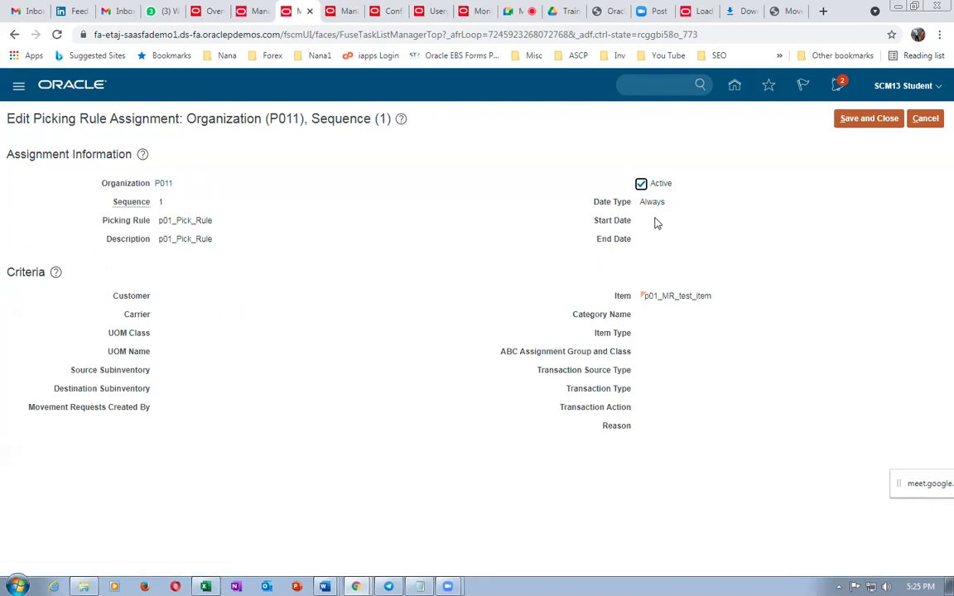
{"action": "left_click", "coordinate": [869, 121]}
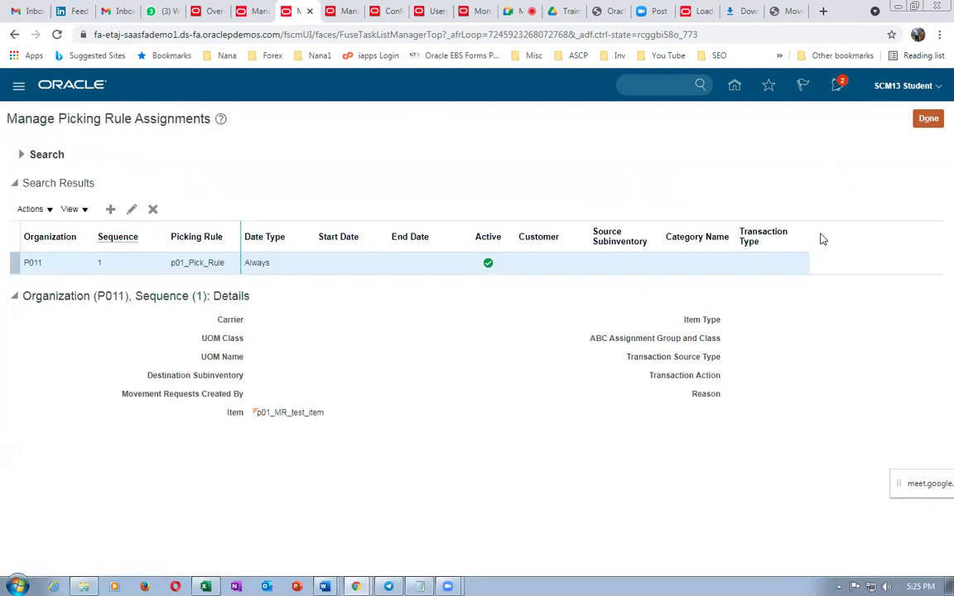
{"action": "left_click", "coordinate": [928, 118]}
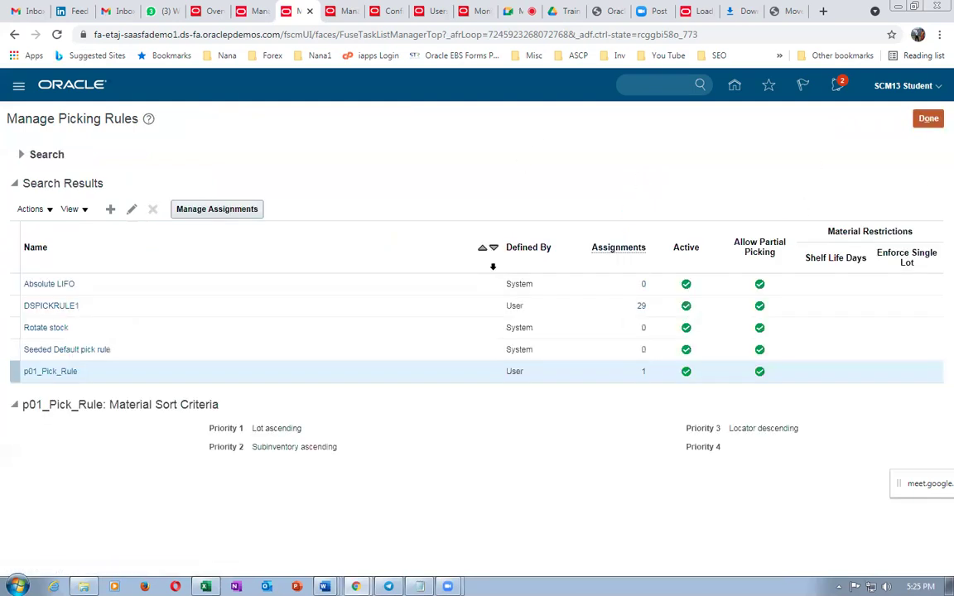
- Leave Manage Movement Requests and schedule a new Print Movement Request Pick Slip Report process from the scheduled processes overview
{"action": "left_click", "coordinate": [343, 13]}
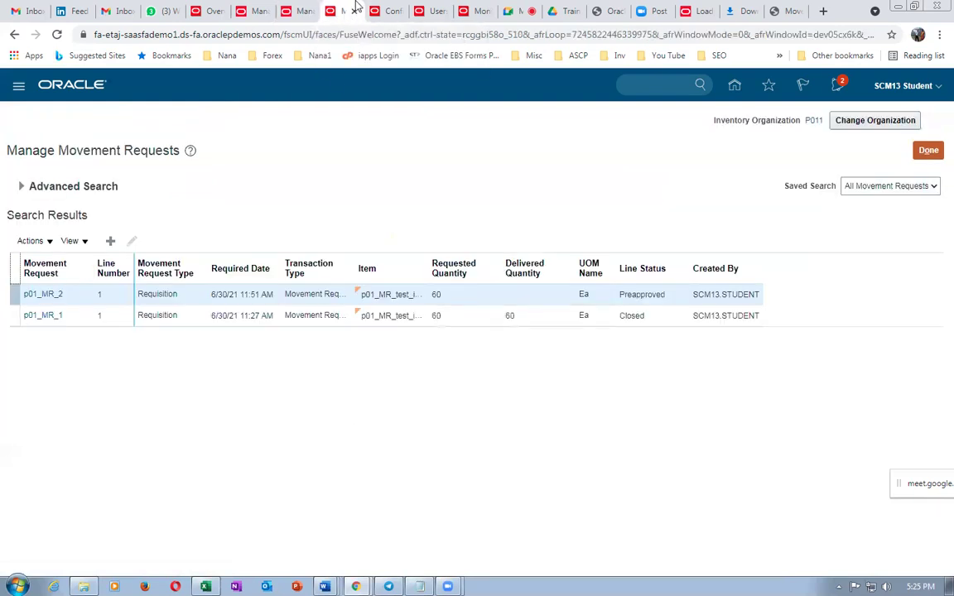
{"action": "left_click", "coordinate": [918, 155]}
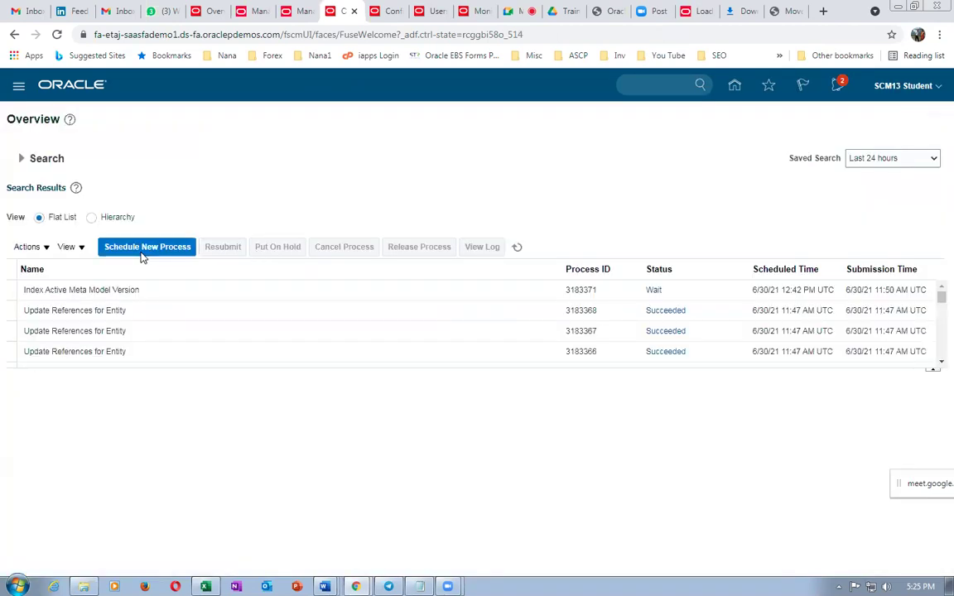
{"action": "left_click", "coordinate": [142, 249]}
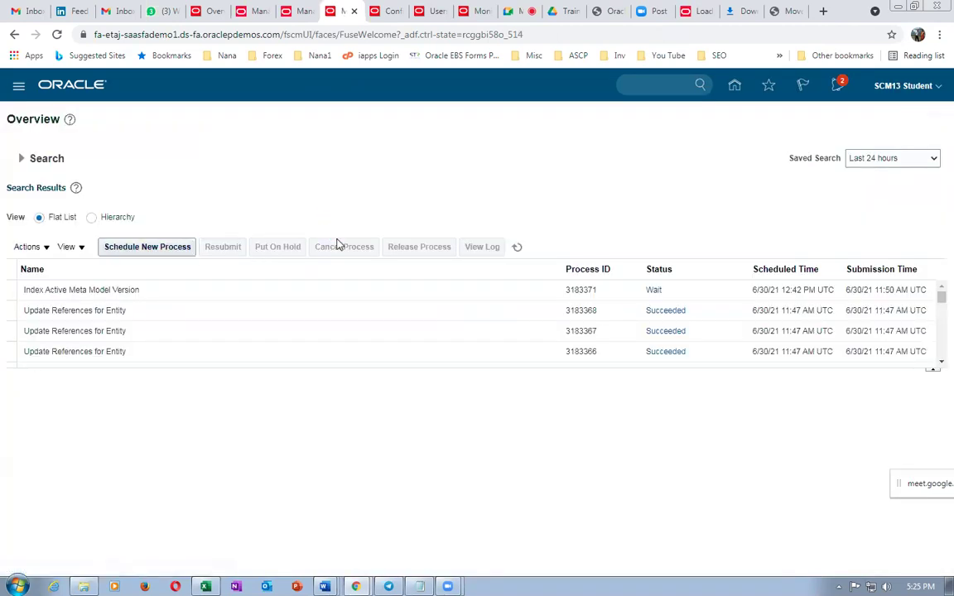
{"action": "type", "text": "print mo"}
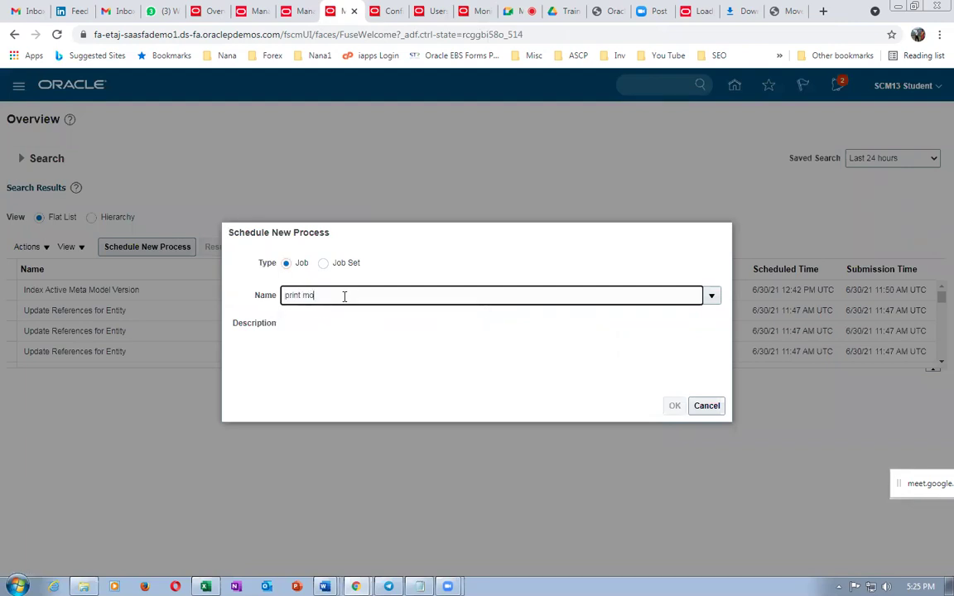
{"action": "type", "text": "ve"}
{"action": "key", "text": "Tab"}
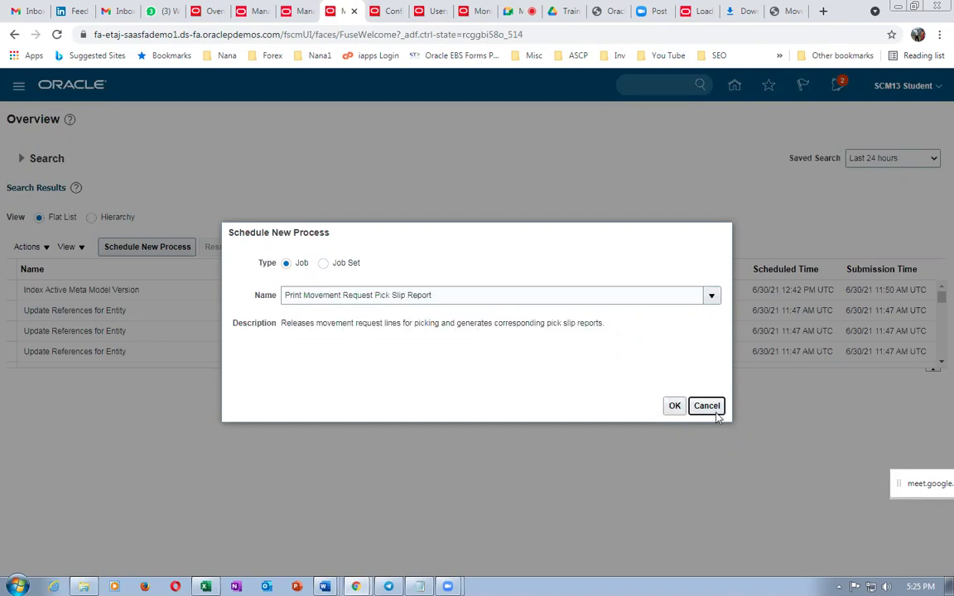
{"action": "left_click", "coordinate": [675, 405]}
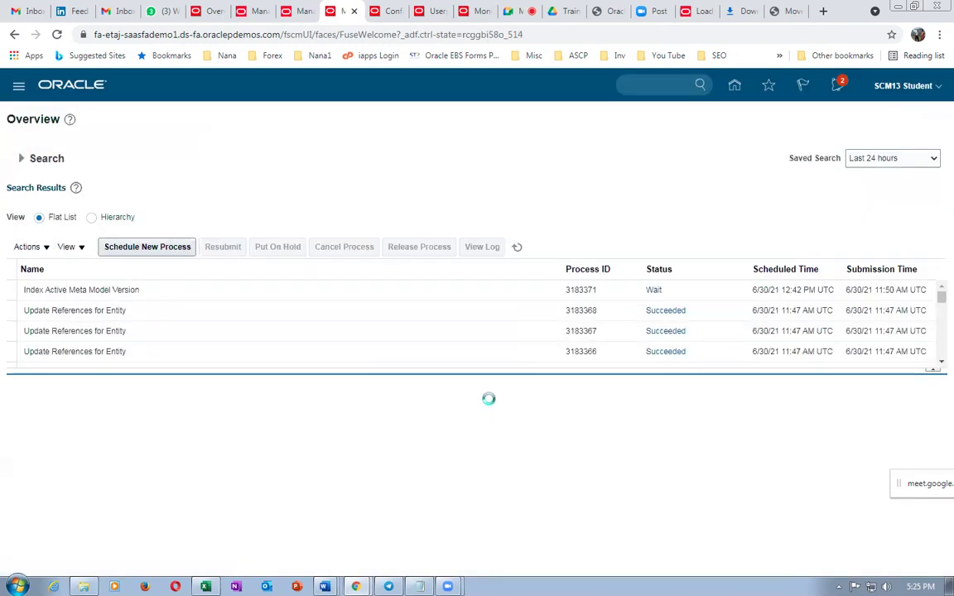
- Set the report's organization to P011 and its starting movement request to p01_MR_2
{"action": "left_click", "coordinate": [408, 287]}
{"action": "type", "text": "p011"}
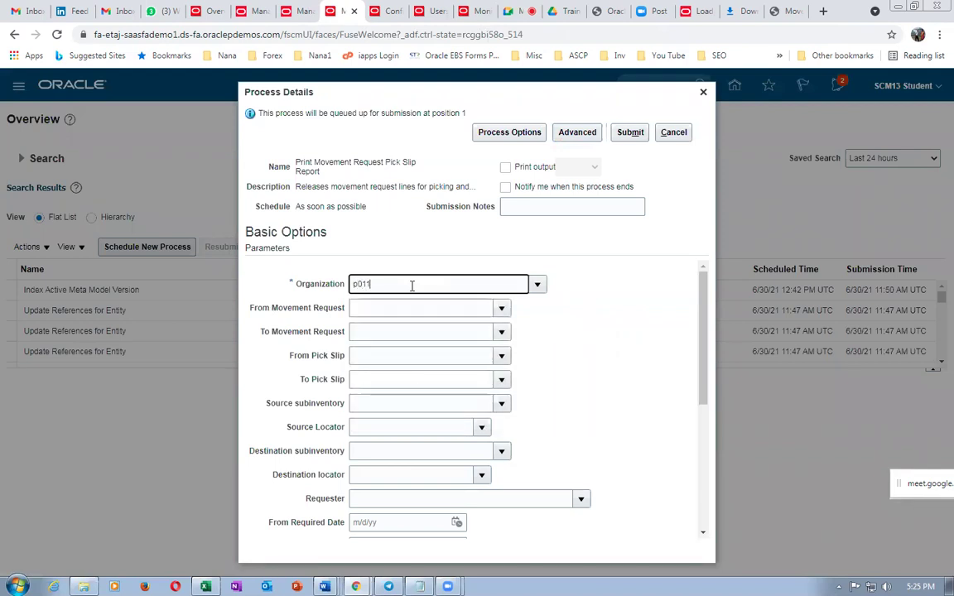
{"action": "key", "text": "Tab"}
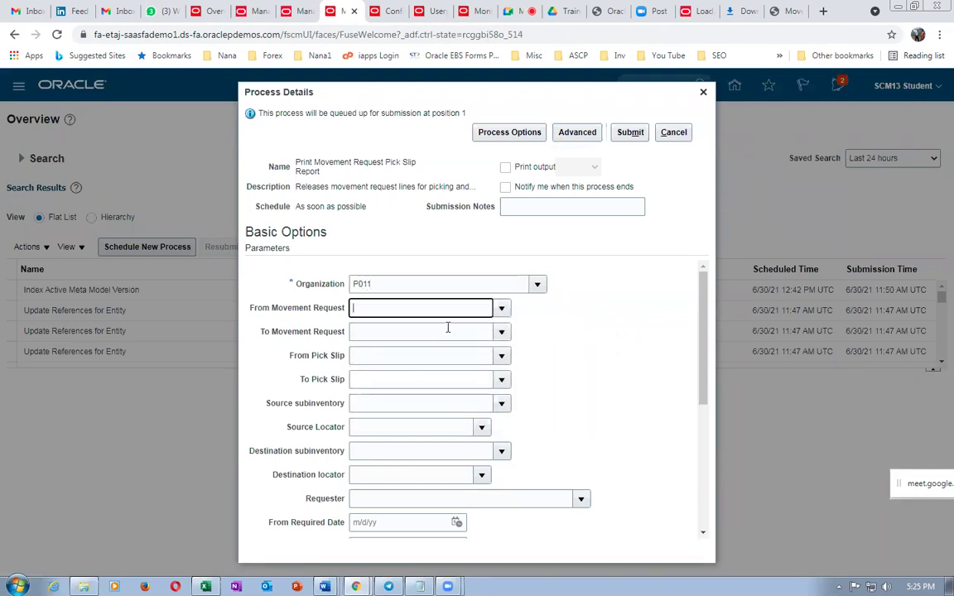
{"action": "type", "text": "p01"}
{"action": "key", "text": "Tab"}
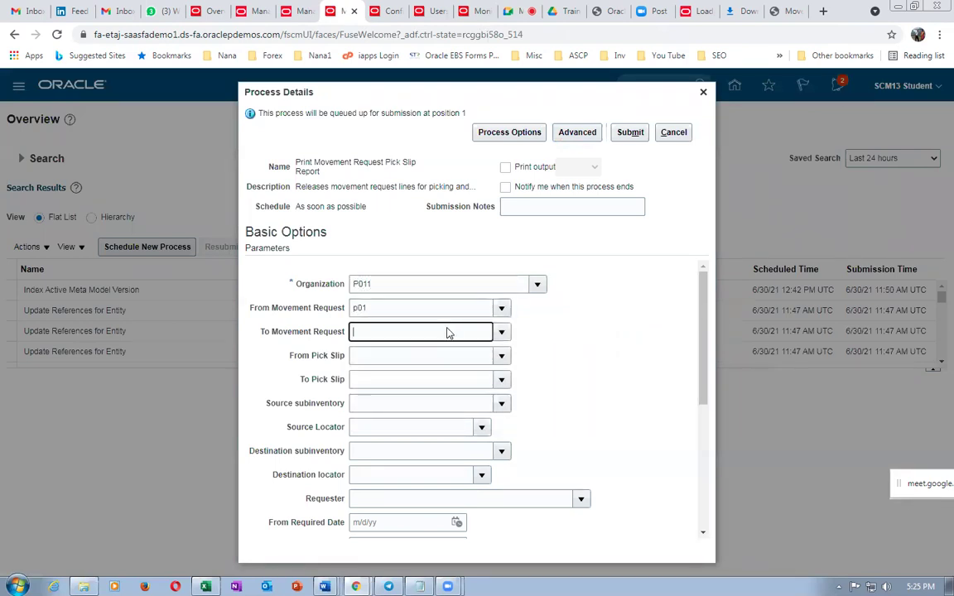
{"action": "left_click", "coordinate": [379, 383]}
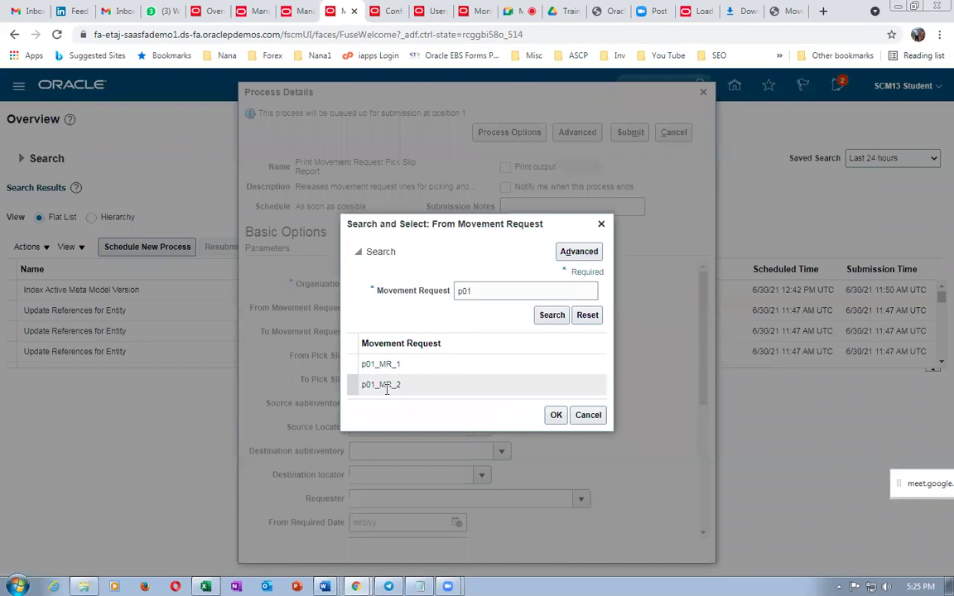
{"action": "left_click", "coordinate": [556, 415]}
- Set the report's ending movement request to p01_MR_2
{"action": "left_click", "coordinate": [385, 332]}
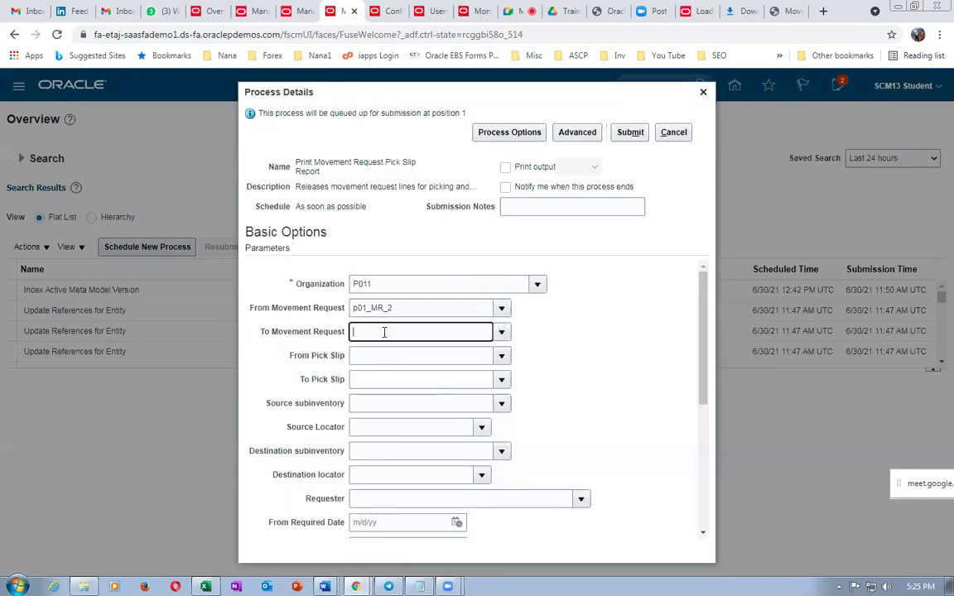
{"action": "type", "text": "p01"}
{"action": "key", "text": "Tab"}
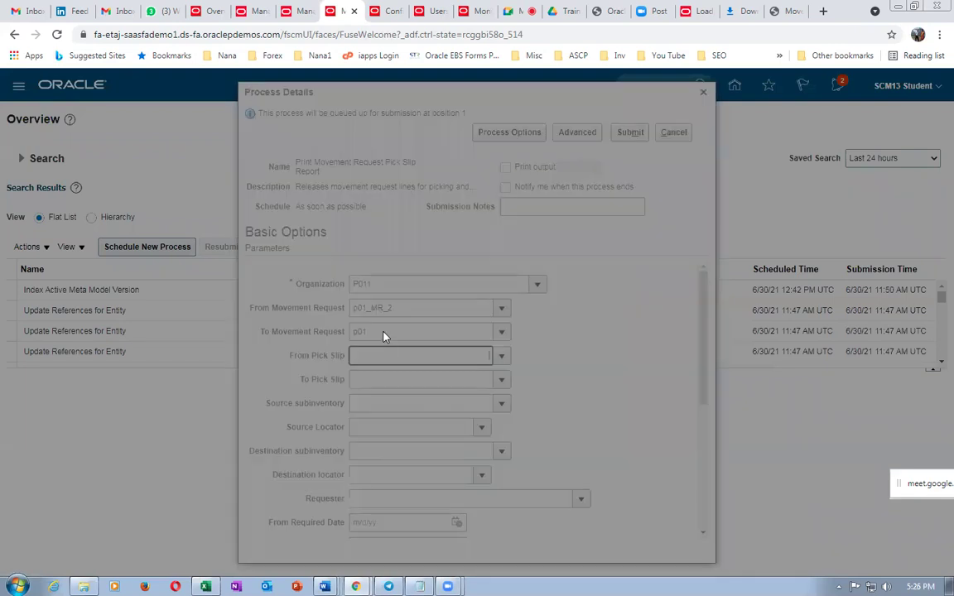
{"action": "left_click", "coordinate": [398, 384]}
{"action": "left_click", "coordinate": [555, 415]}
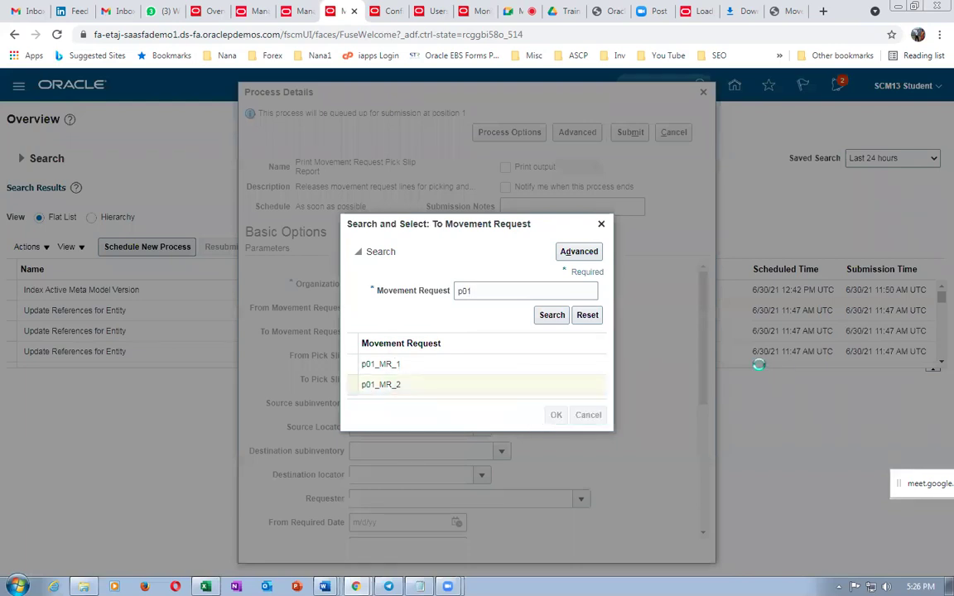
- Set Release Approved Lines to Yes, submit the pick slip report process, and close the submission confirmation
{"action": "left_click_drag", "start_coordinate": [704, 386], "coordinate": [714, 497]}
{"action": "left_click", "coordinate": [361, 479]}
{"action": "left_click", "coordinate": [357, 514]}
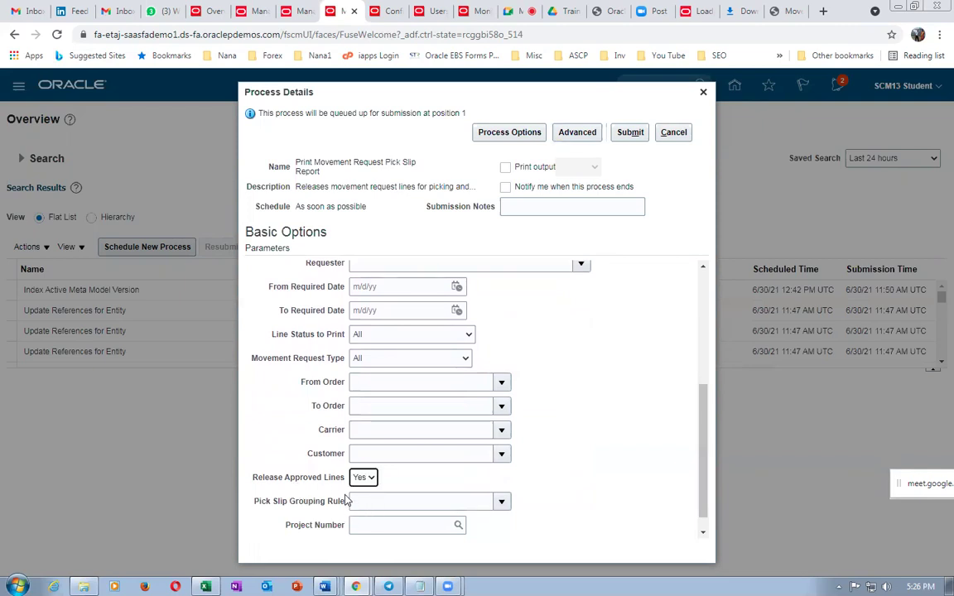
{"action": "left_click", "coordinate": [625, 130]}
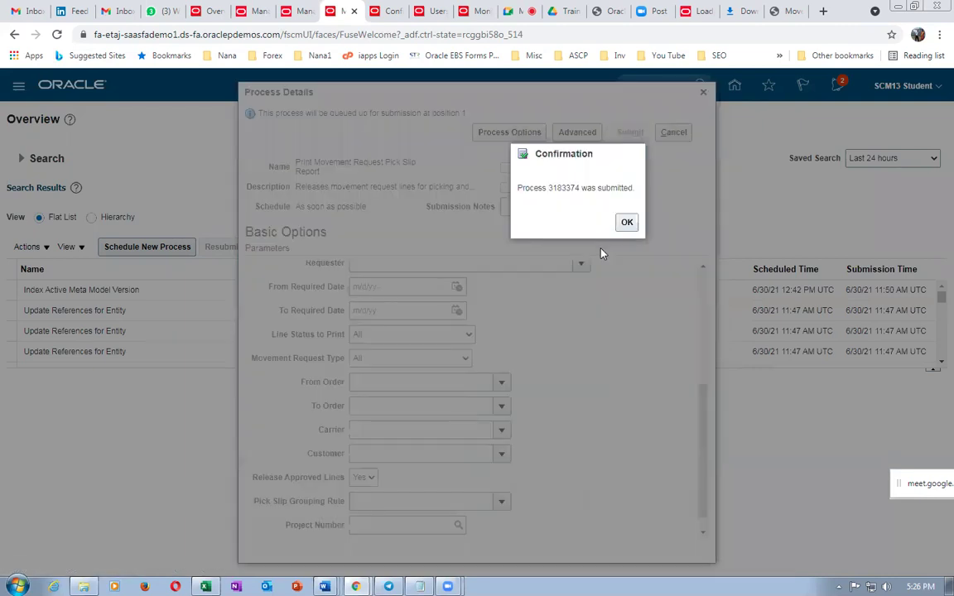
{"action": "left_click", "coordinate": [628, 223]}
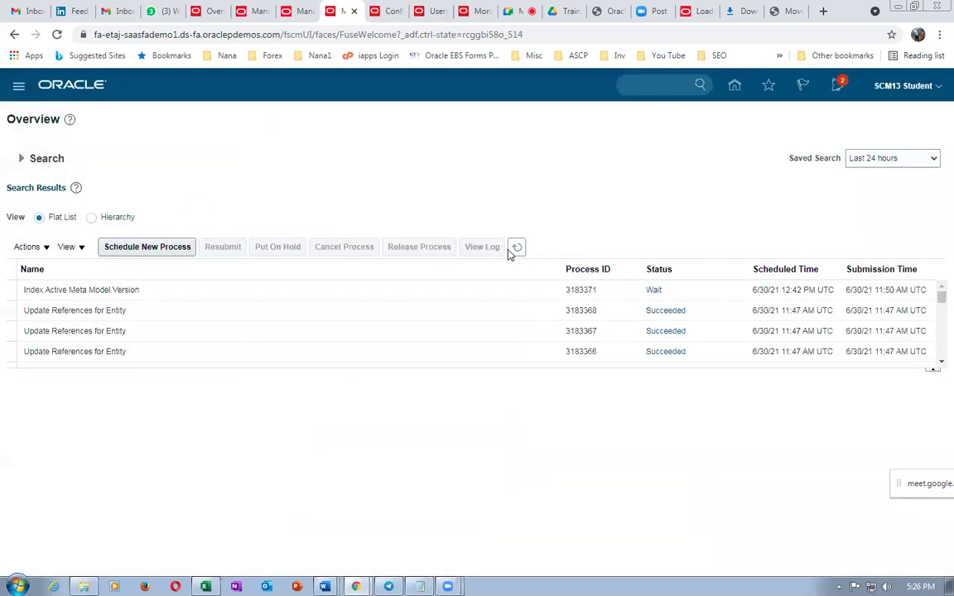
- Refresh the scheduled processes until the Print Movement Request Pick Slip Report run finishes, and show its details
{"action": "left_click", "coordinate": [517, 251]}
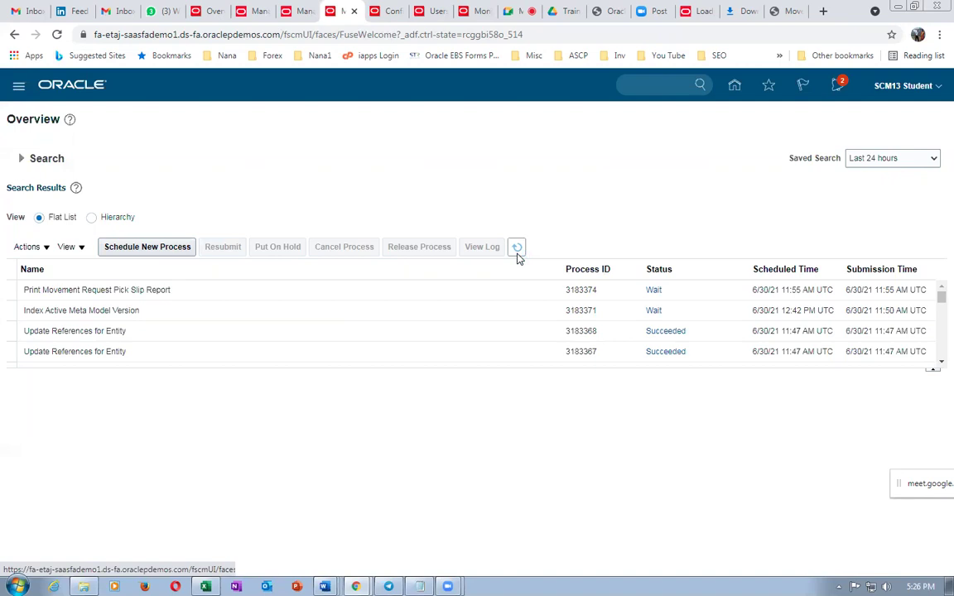
{"action": "left_click", "coordinate": [517, 250]}
{"action": "left_click", "coordinate": [515, 254]}
{"action": "left_click", "coordinate": [517, 250]}
{"action": "left_click", "coordinate": [406, 293]}
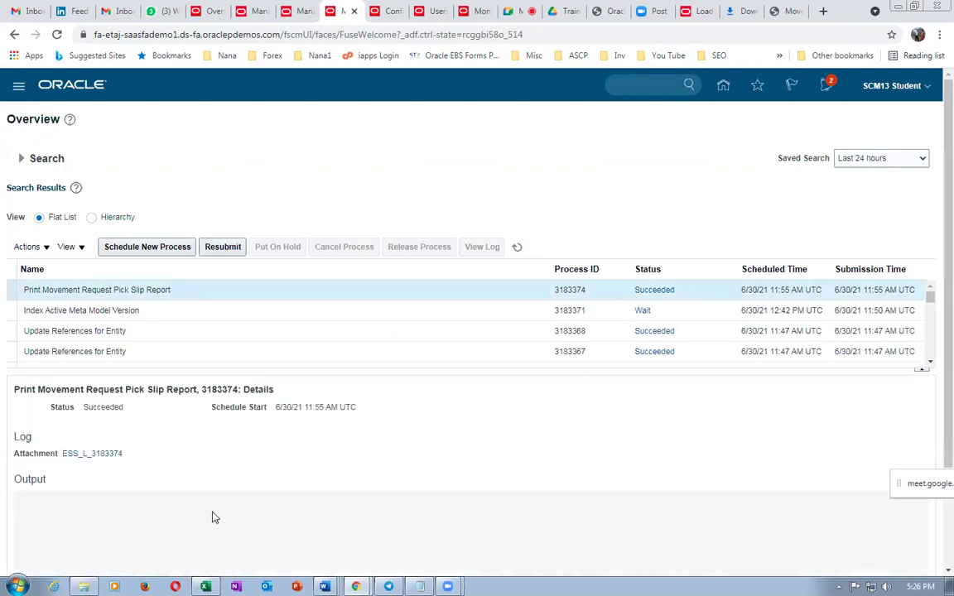
- Republish the pick slip report output, export it as PDF, and save the file
{"action": "left_click", "coordinate": [222, 545]}
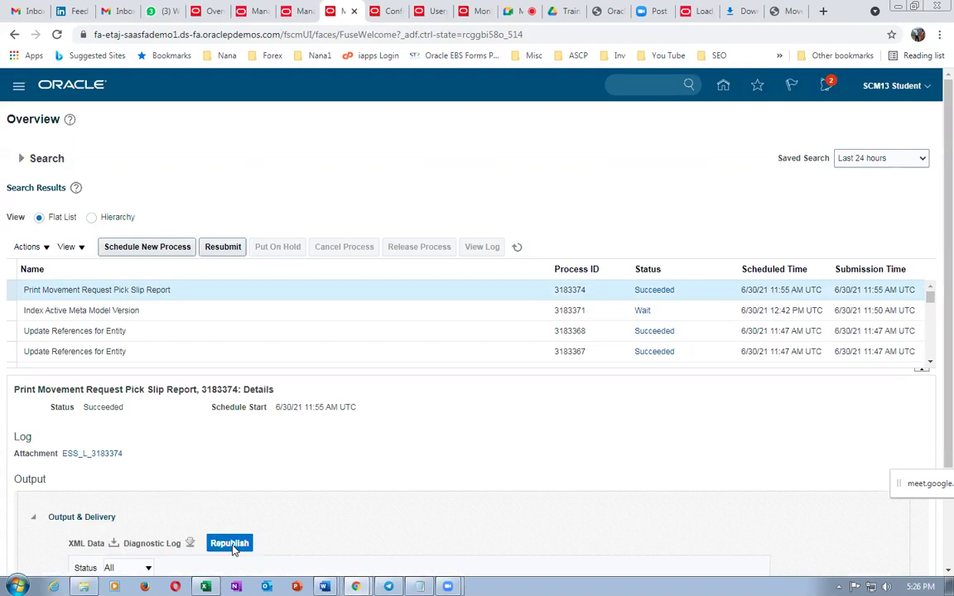
{"action": "left_click", "coordinate": [484, 209]}
{"action": "mouse_move", "coordinate": [461, 236]}
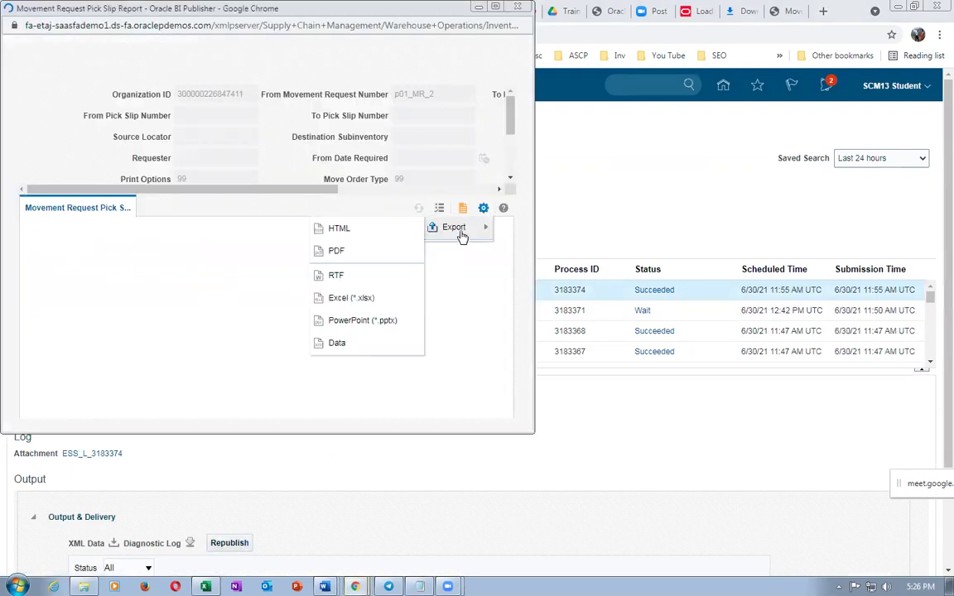
{"action": "left_click", "coordinate": [340, 251]}
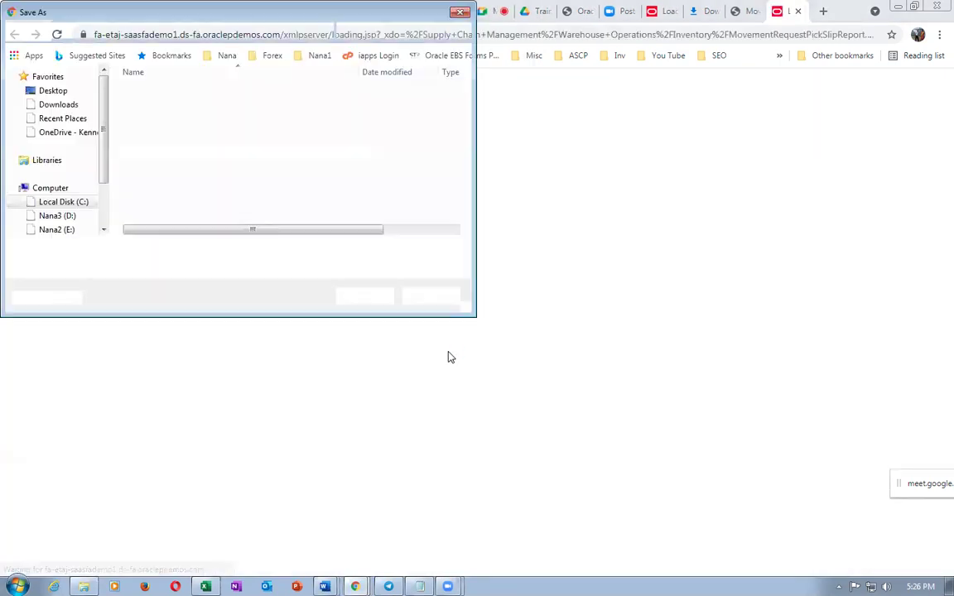
{"action": "left_click", "coordinate": [381, 305]}
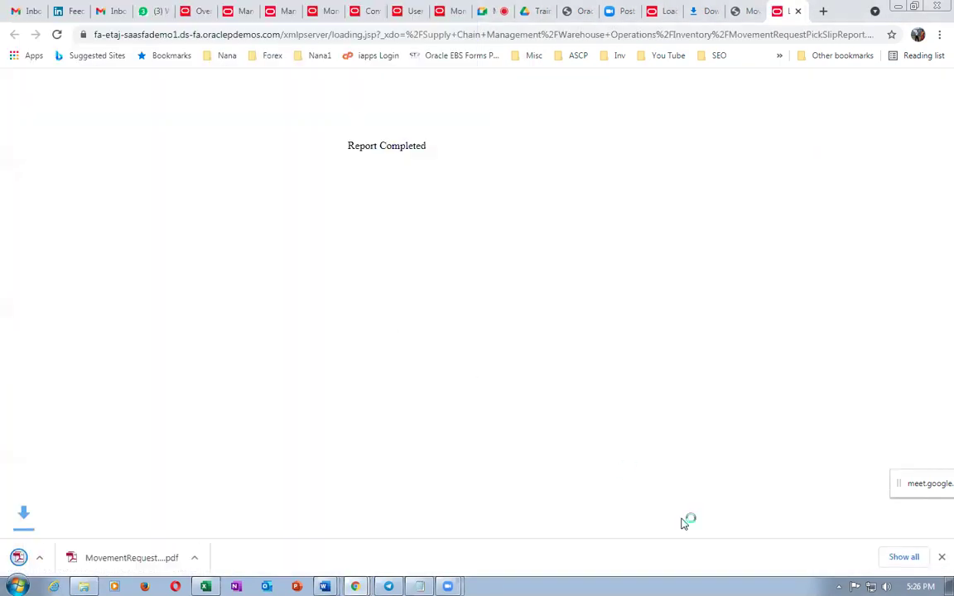
- Open the newly downloaded MovementRequestPickSlipReport PDF and view its pick slip page for p01_MR_2
{"action": "left_click", "coordinate": [904, 558]}
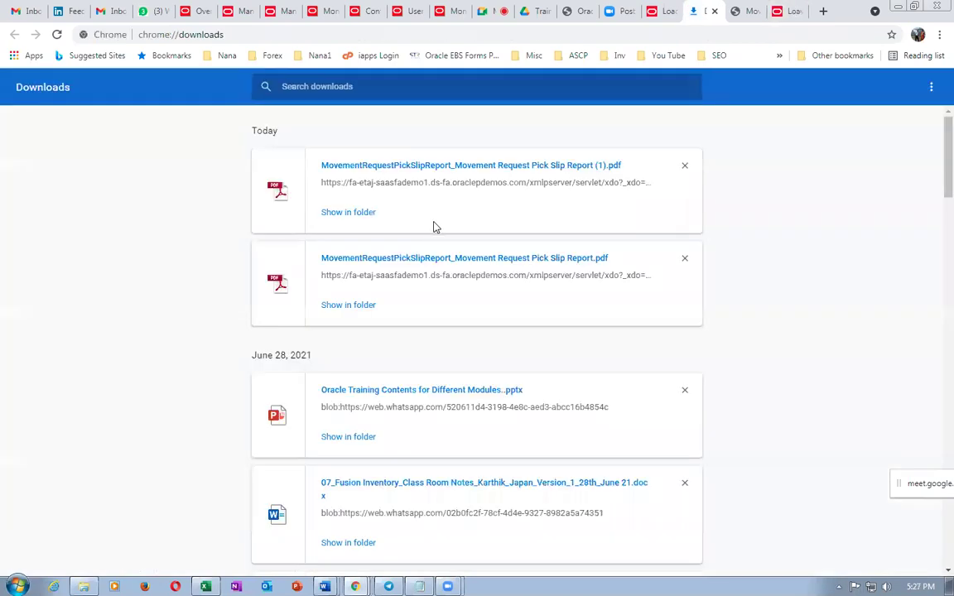
{"action": "left_click", "coordinate": [447, 170]}
{"action": "scroll", "coordinate": [507, 312], "scroll_direction": "down", "scroll_amount": 10}
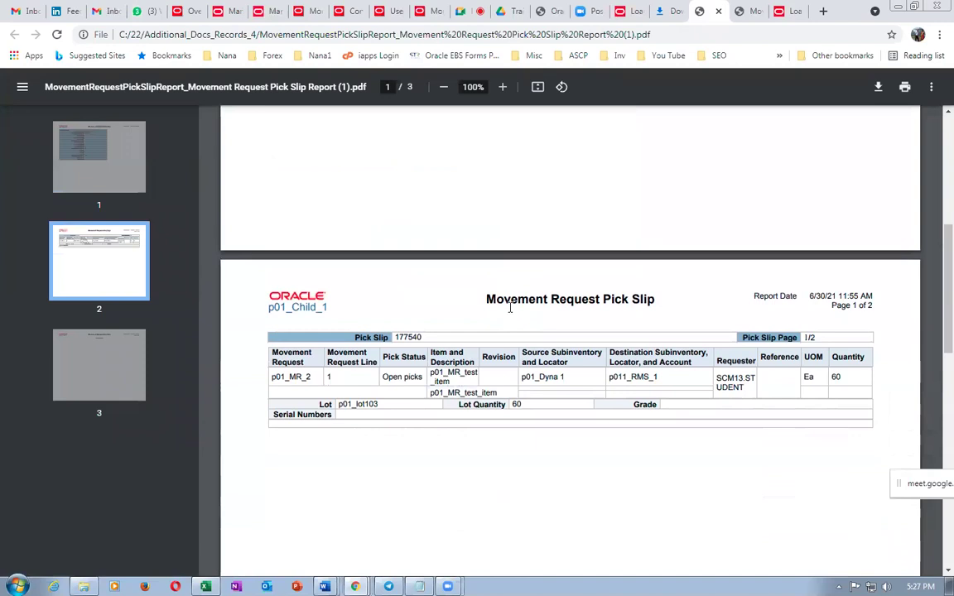
{"action": "key", "text": "alt+Tab"}
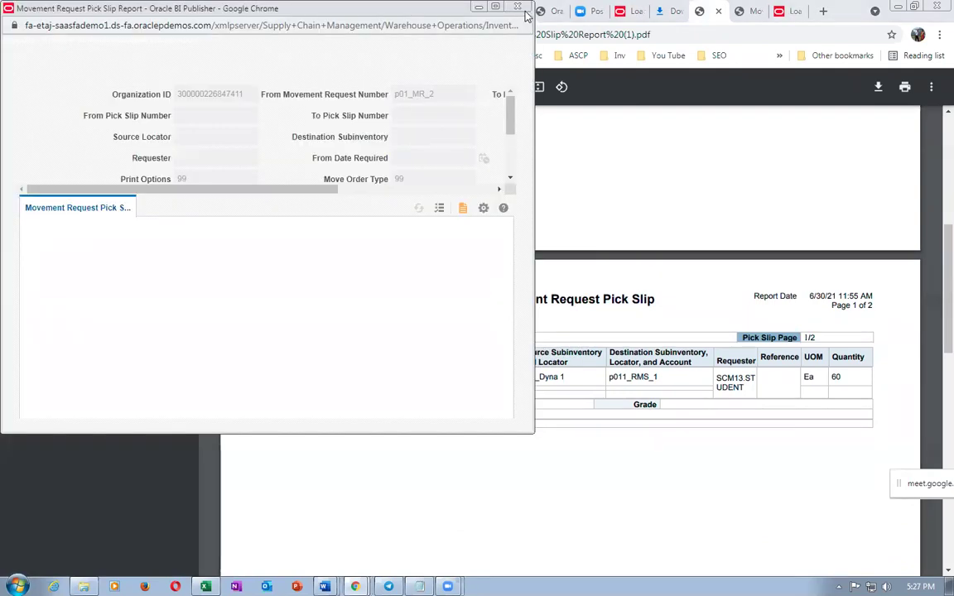
{"action": "key", "text": "alt+Tab"}
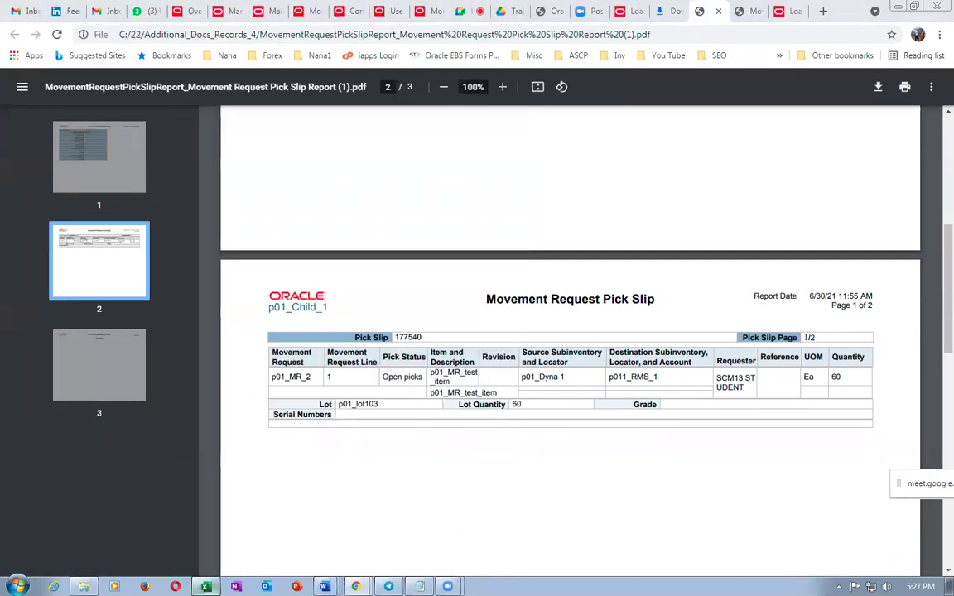
- Switch to the Movement_Request_Lab_Exercise workbook in Excel and examine the descending locator scenario in row 11 against the Dynamic 1 locators and quantities
{"action": "key", "text": "alt+Tab"}
{"action": "left_click", "coordinate": [418, 472]}
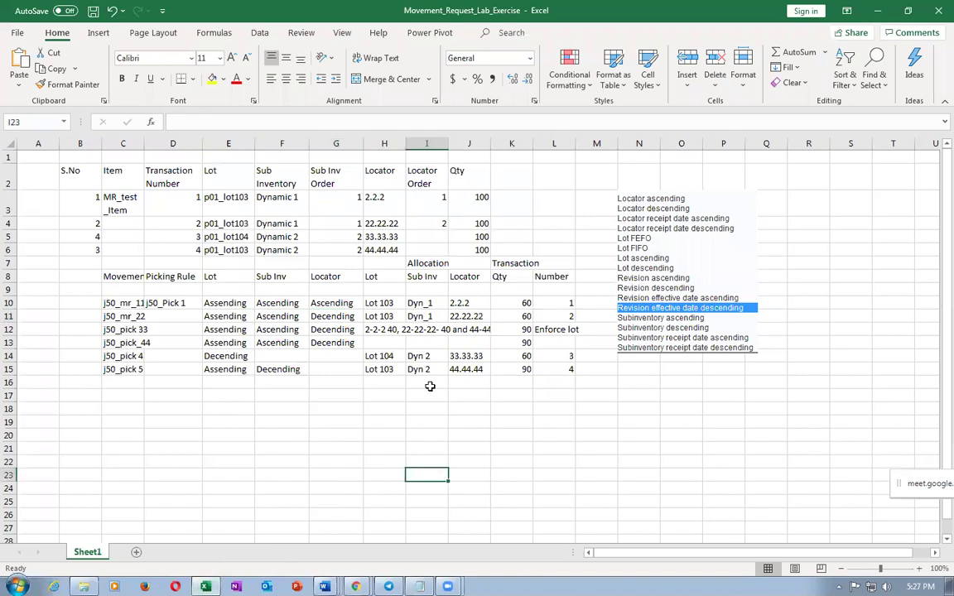
{"action": "left_click", "coordinate": [454, 304]}
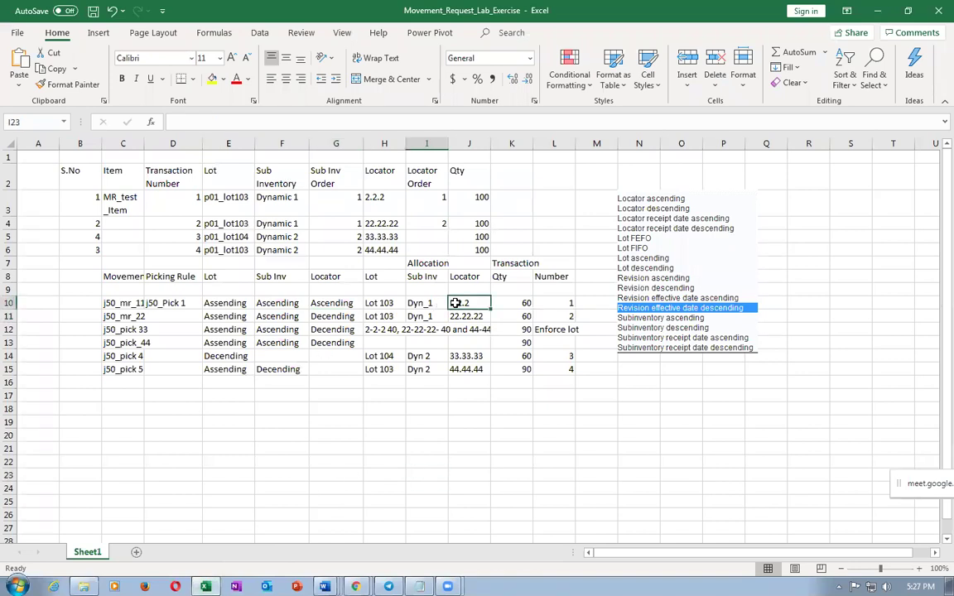
{"action": "left_click", "coordinate": [336, 316]}
{"action": "left_click", "coordinate": [329, 276]}
{"action": "left_click", "coordinate": [336, 317]}
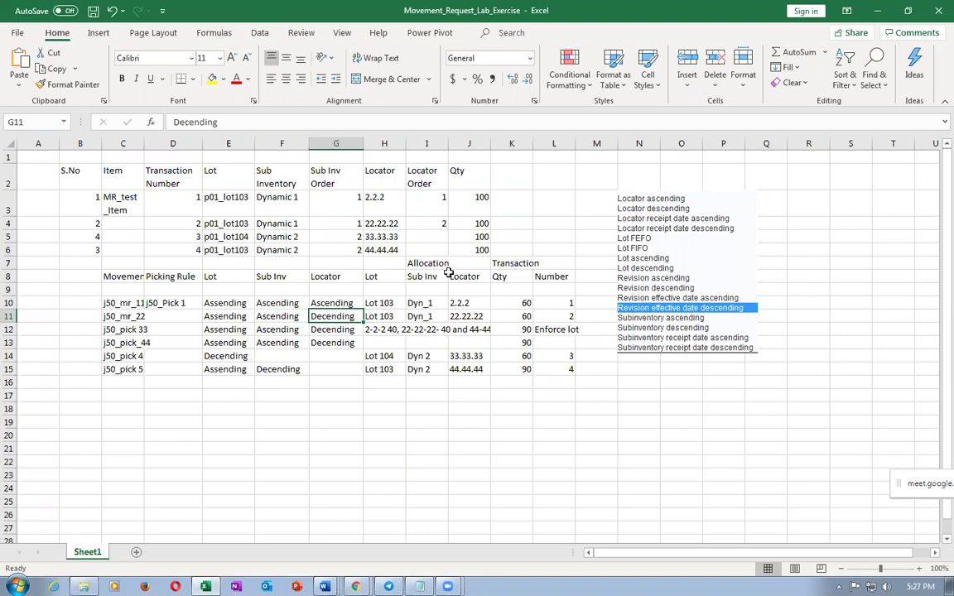
{"action": "left_click", "coordinate": [379, 225]}
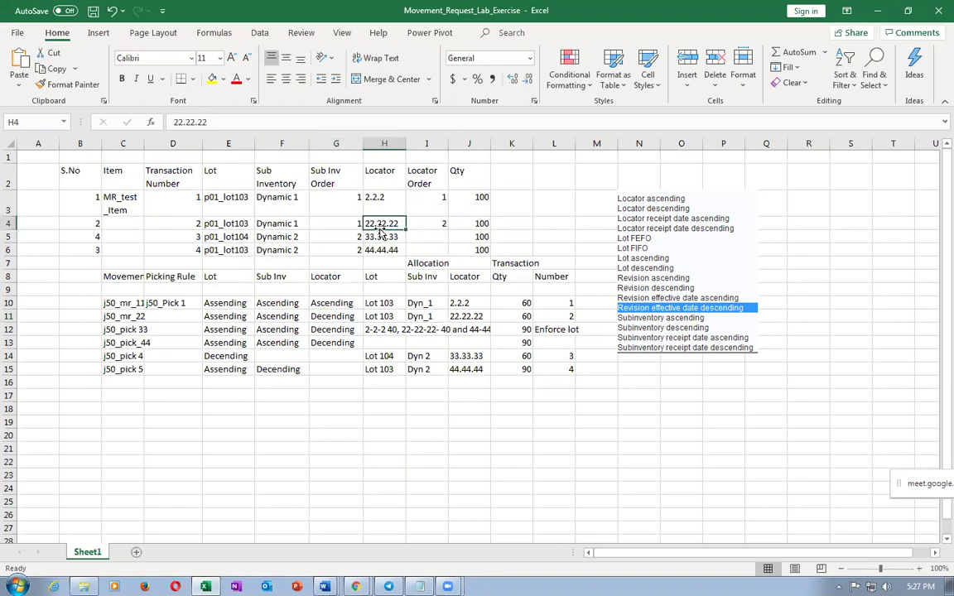
{"action": "left_click", "coordinate": [384, 201]}
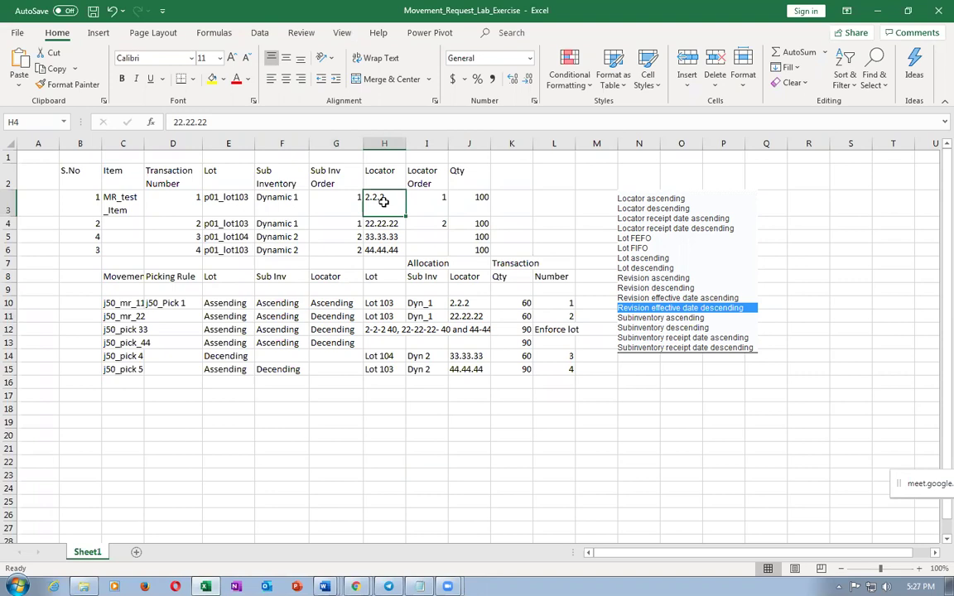
{"action": "left_click", "coordinate": [390, 224]}
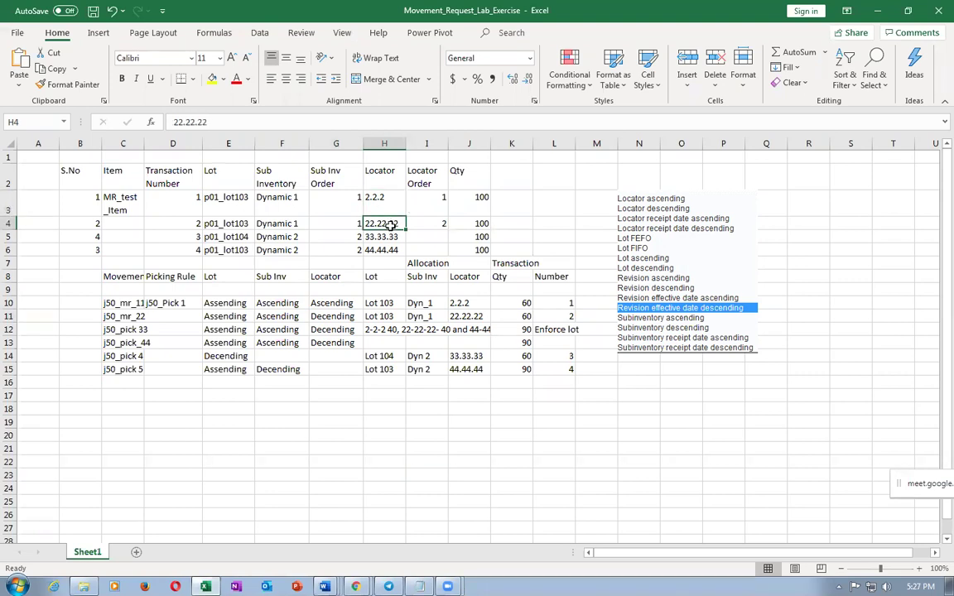
{"action": "left_click", "coordinate": [288, 224]}
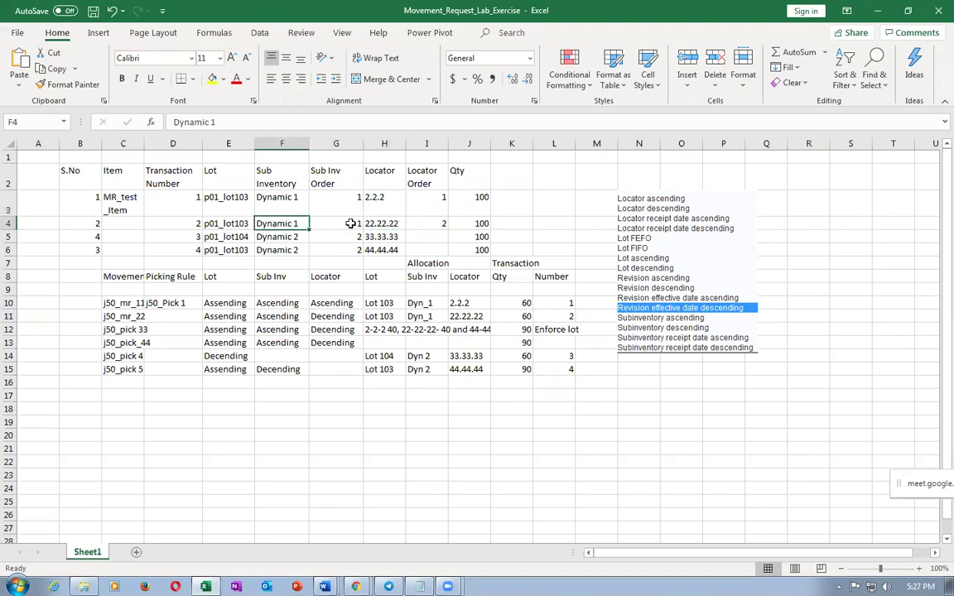
{"action": "left_click", "coordinate": [465, 225]}
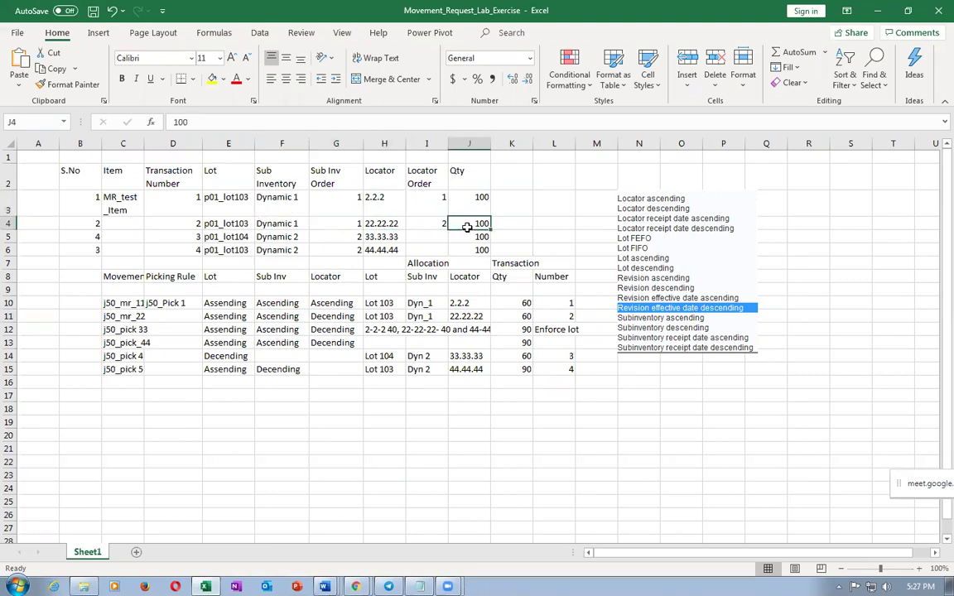
{"action": "left_click", "coordinate": [379, 222]}
- Check the lot on the pick slip PDF, and compare the allocated locators of the first two movement requests in the workbook
{"action": "key", "text": "alt+Tab"}
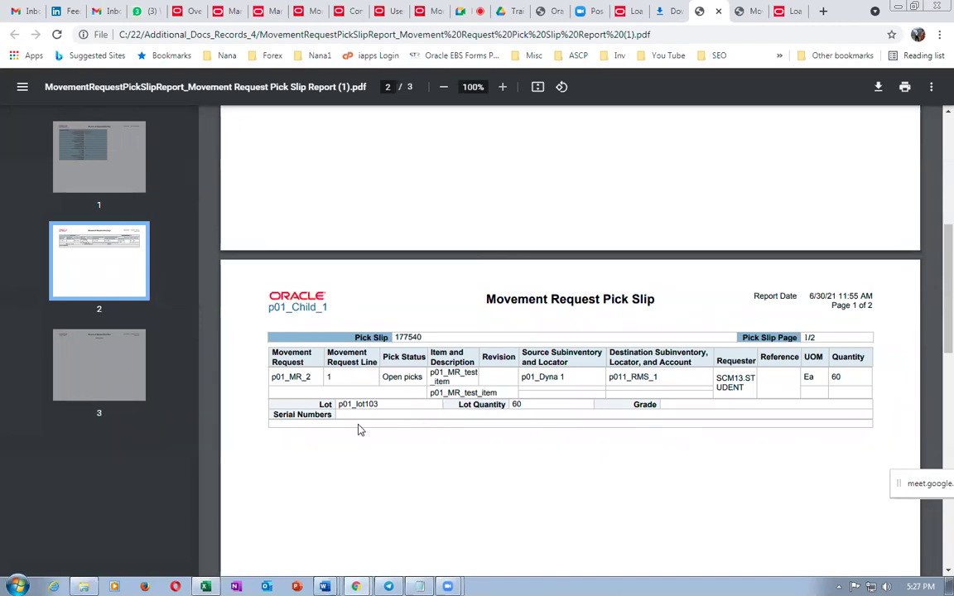
{"action": "left_click_drag", "start_coordinate": [347, 403], "coordinate": [362, 404]}
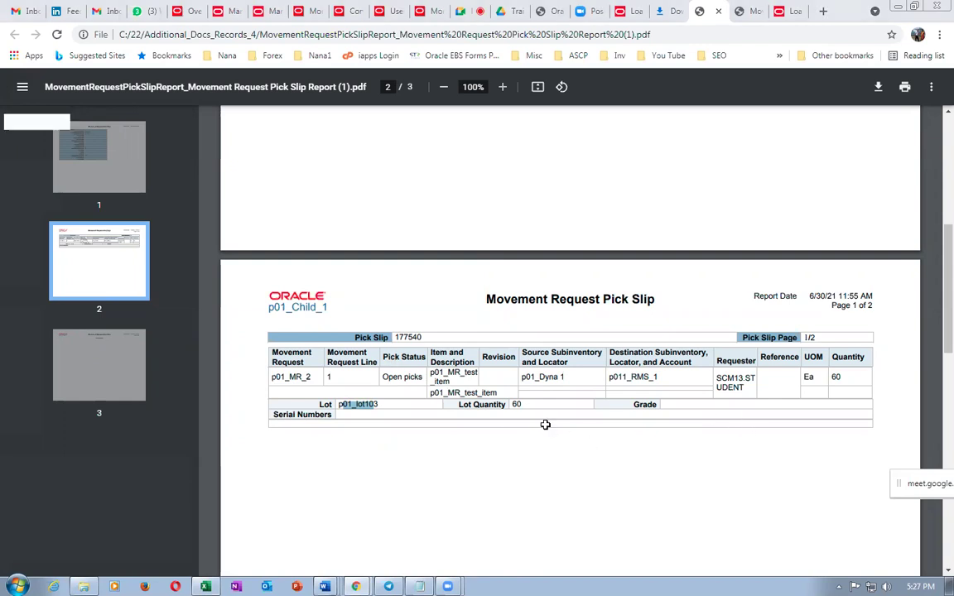
{"action": "key", "text": "alt+Tab"}
{"action": "left_click", "coordinate": [454, 316]}
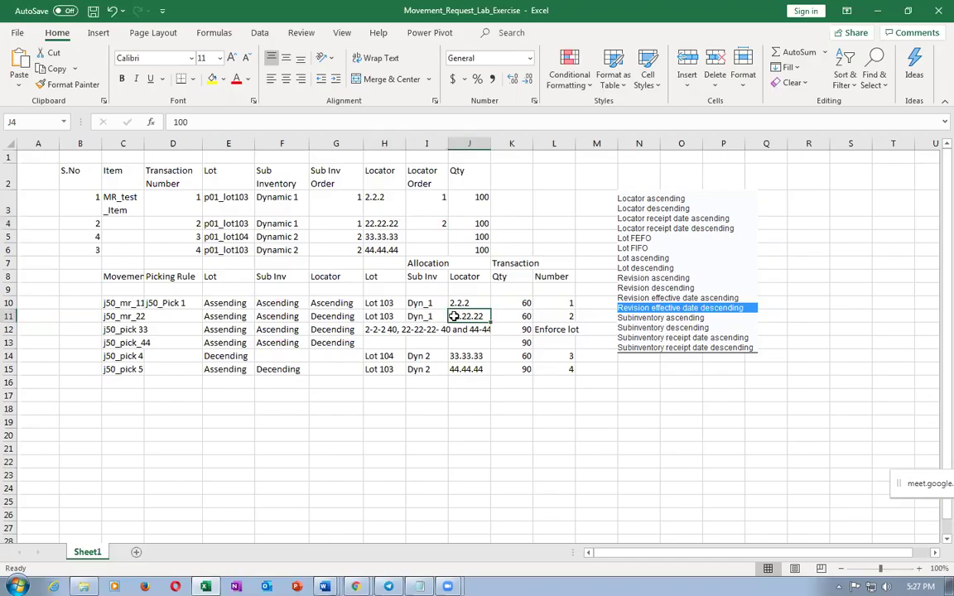
{"action": "left_click", "coordinate": [461, 304]}
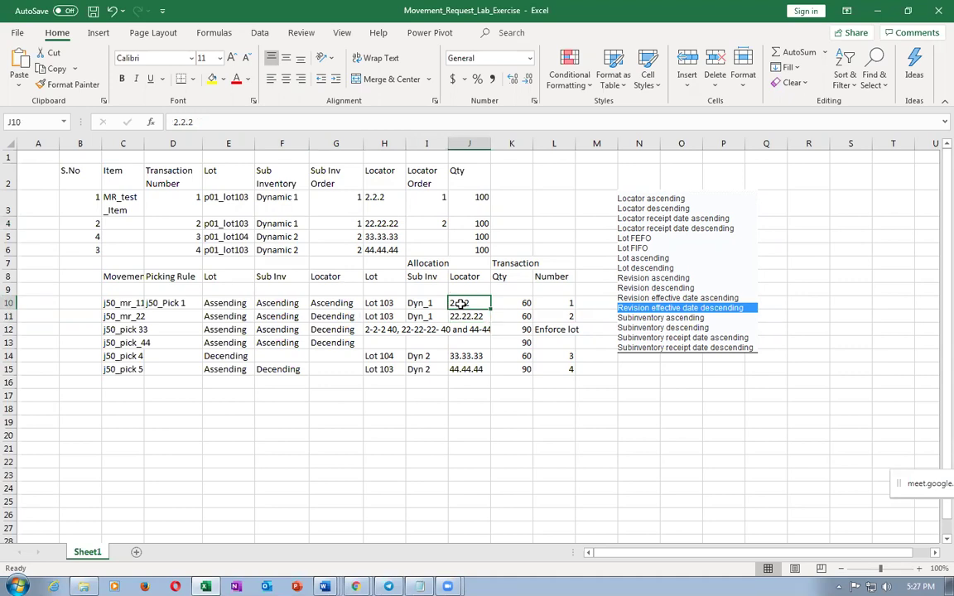
{"action": "left_click", "coordinate": [460, 316]}
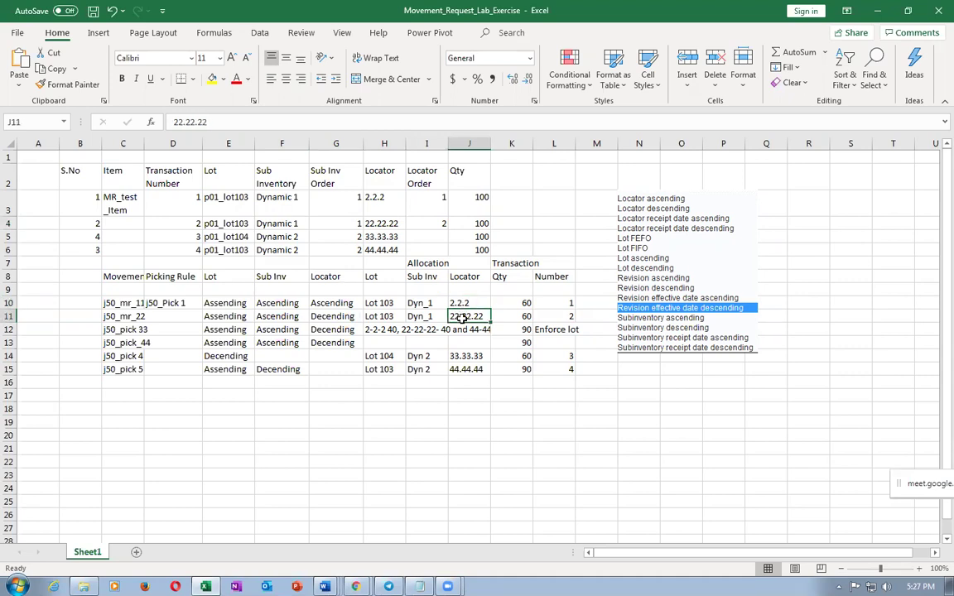
- Examine the Enforce lot scenario in row 12, including its quantity and the stock in locators 2.2.2, 22.22.22 and 44.44.44
{"action": "left_click", "coordinate": [8, 316]}
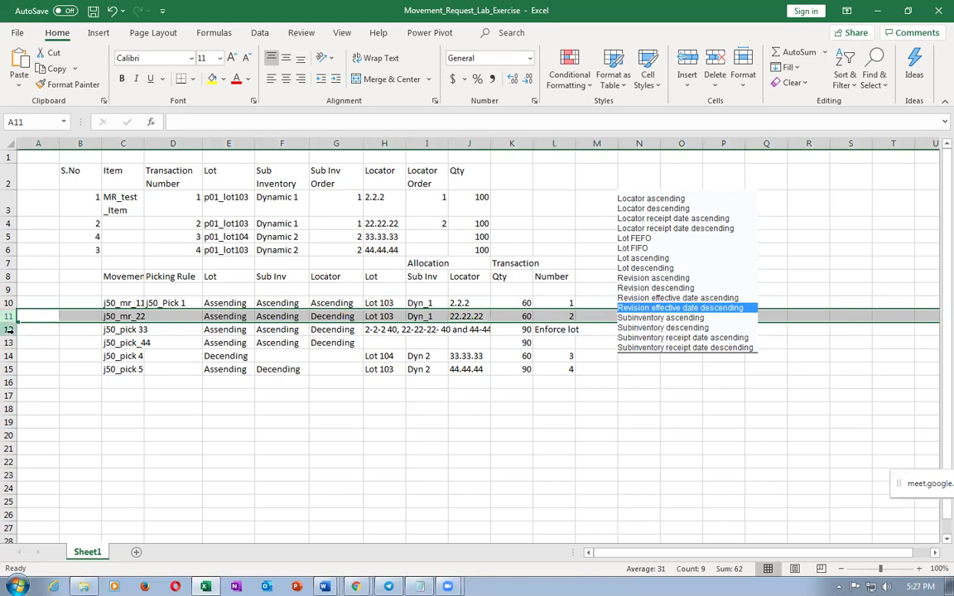
{"action": "left_click", "coordinate": [10, 328]}
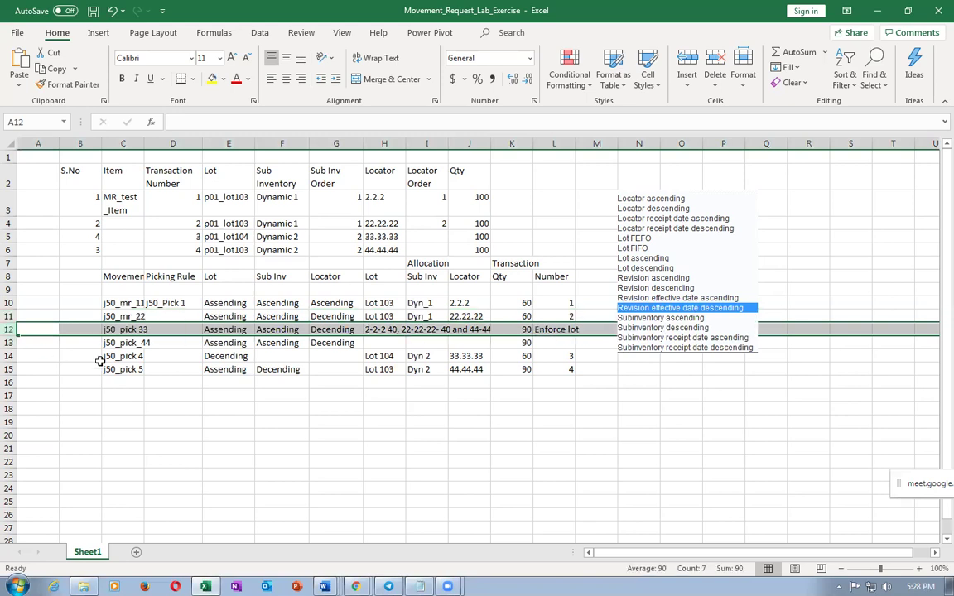
{"action": "left_click", "coordinate": [547, 329]}
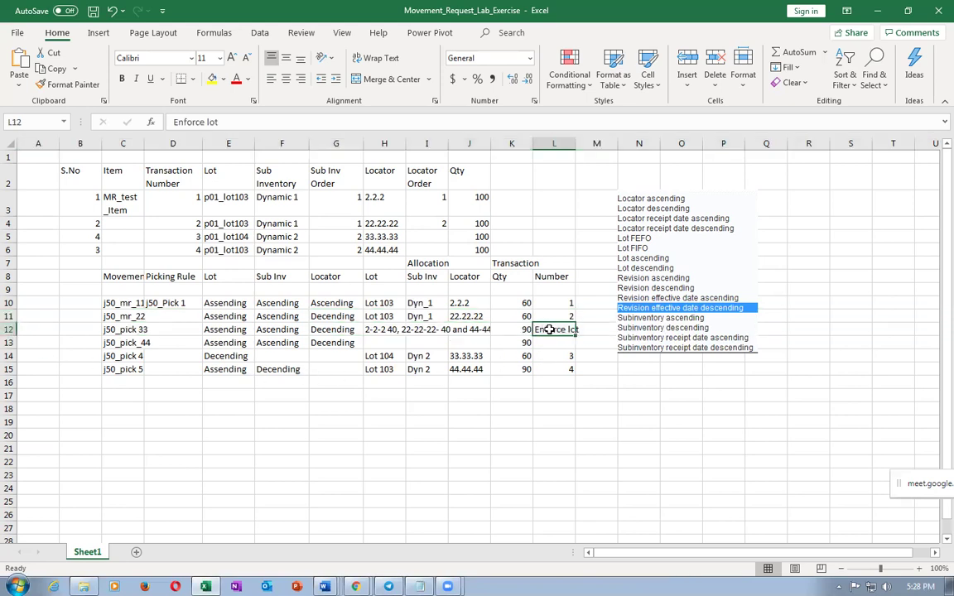
{"action": "left_click", "coordinate": [370, 197]}
{"action": "left_click", "coordinate": [457, 206]}
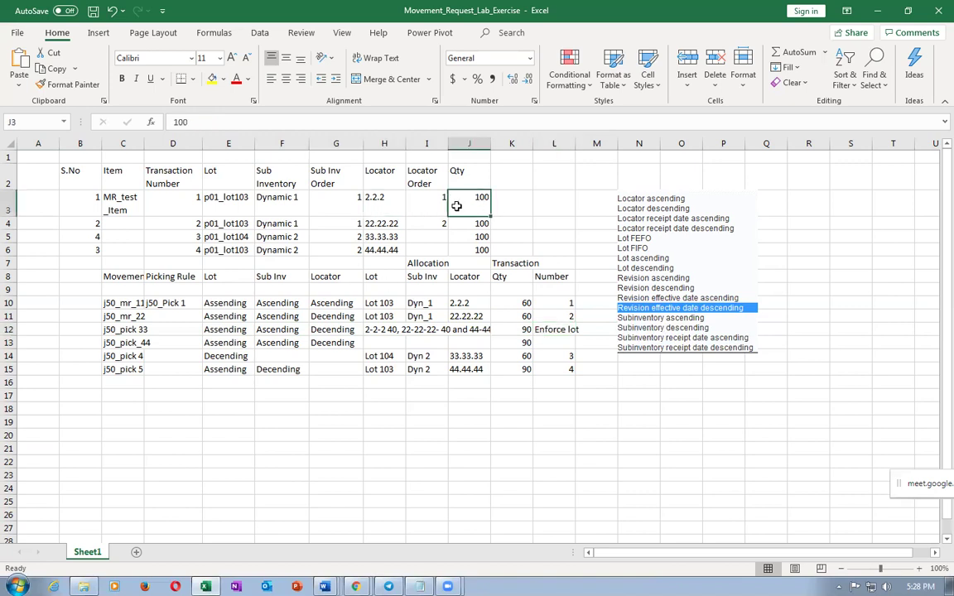
{"action": "left_click", "coordinate": [381, 223]}
{"action": "left_click", "coordinate": [475, 226]}
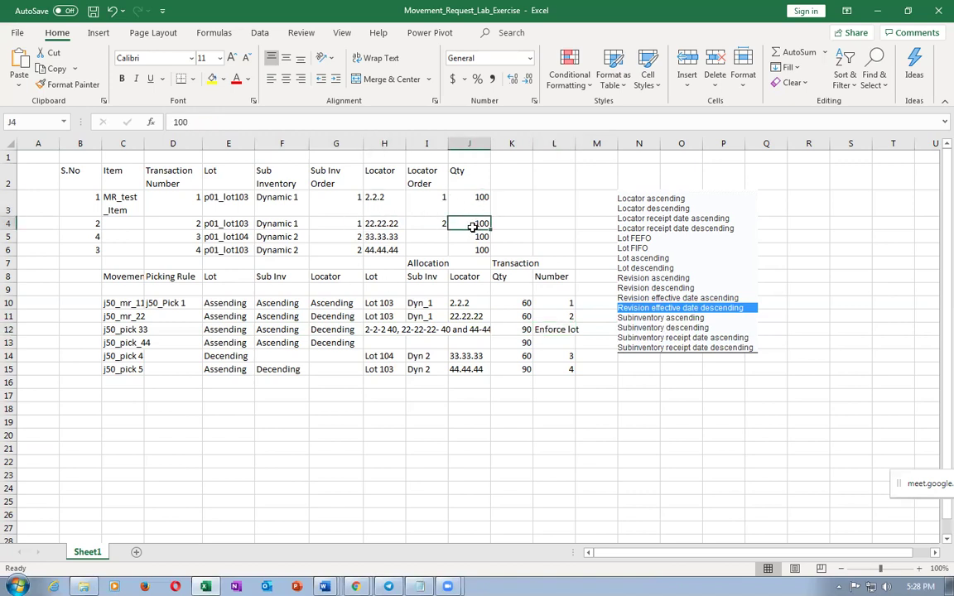
{"action": "left_click", "coordinate": [377, 250]}
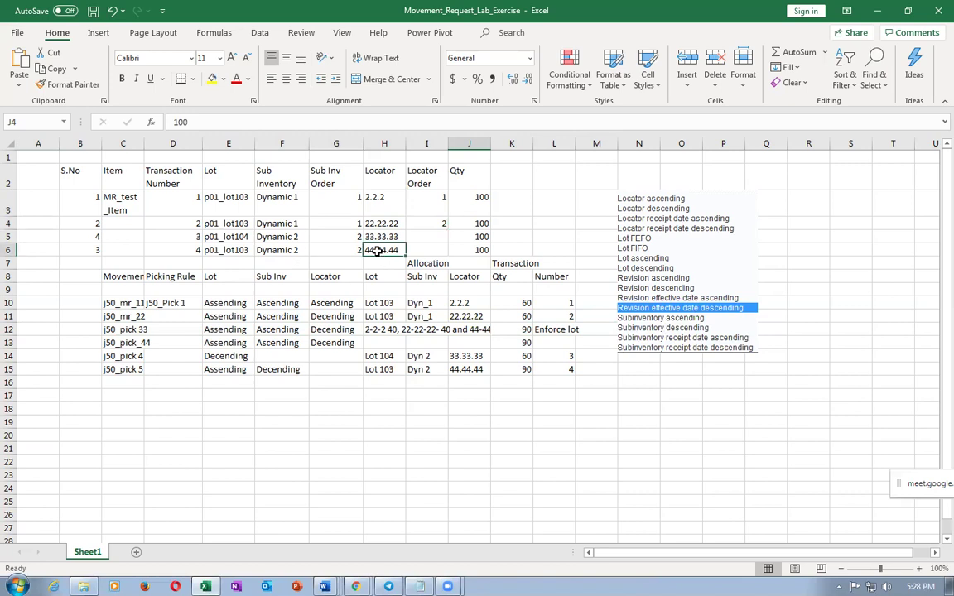
{"action": "left_click", "coordinate": [478, 250]}
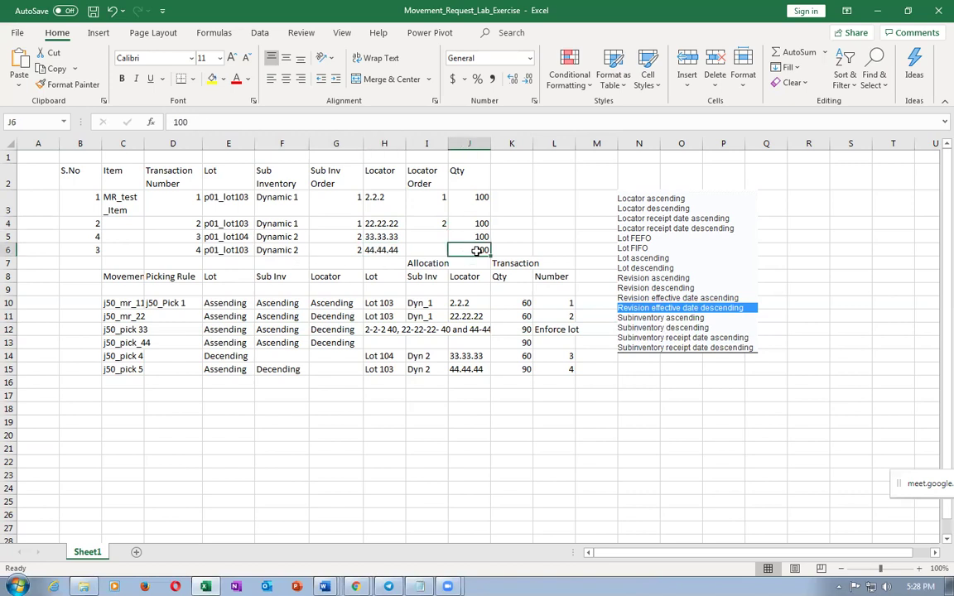
{"action": "left_click", "coordinate": [522, 330]}
{"action": "left_click", "coordinate": [556, 331]}
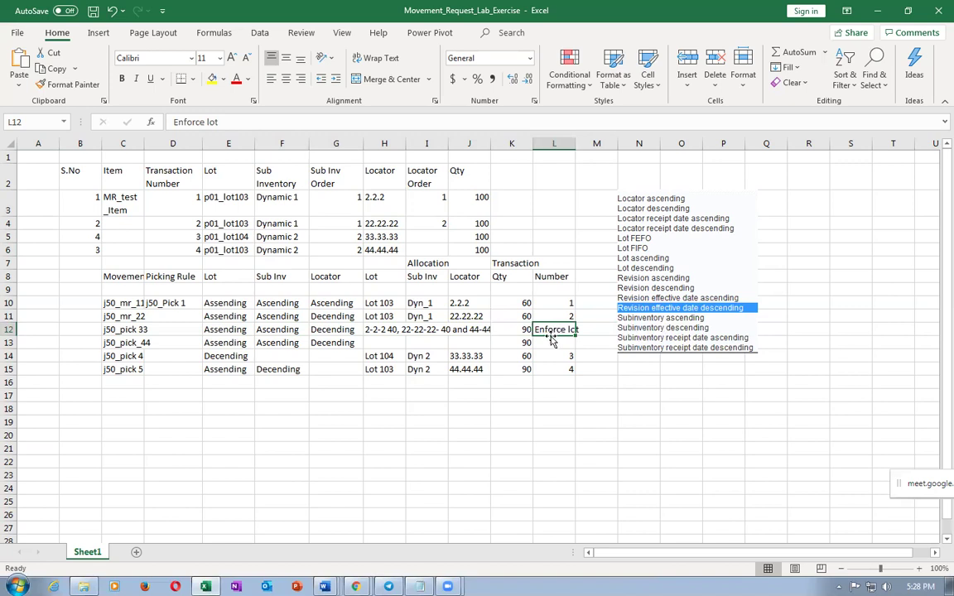
{"action": "left_click", "coordinate": [200, 332]}
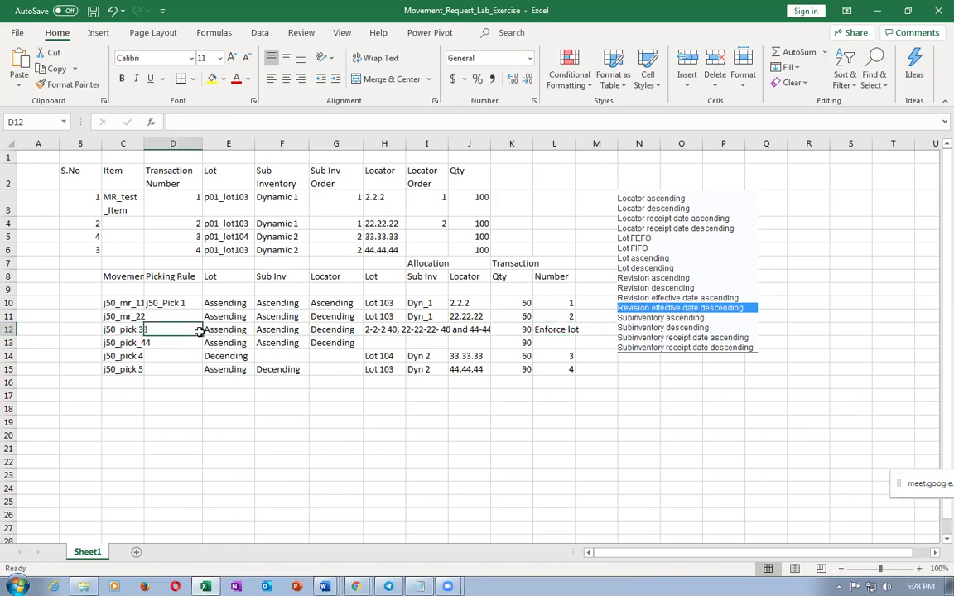
- Compare the Enforce lot request's locator rule and quantity in row 12 with the lots p01_lot103 and p01_lot104 in the stock table
{"action": "left_click", "coordinate": [314, 333]}
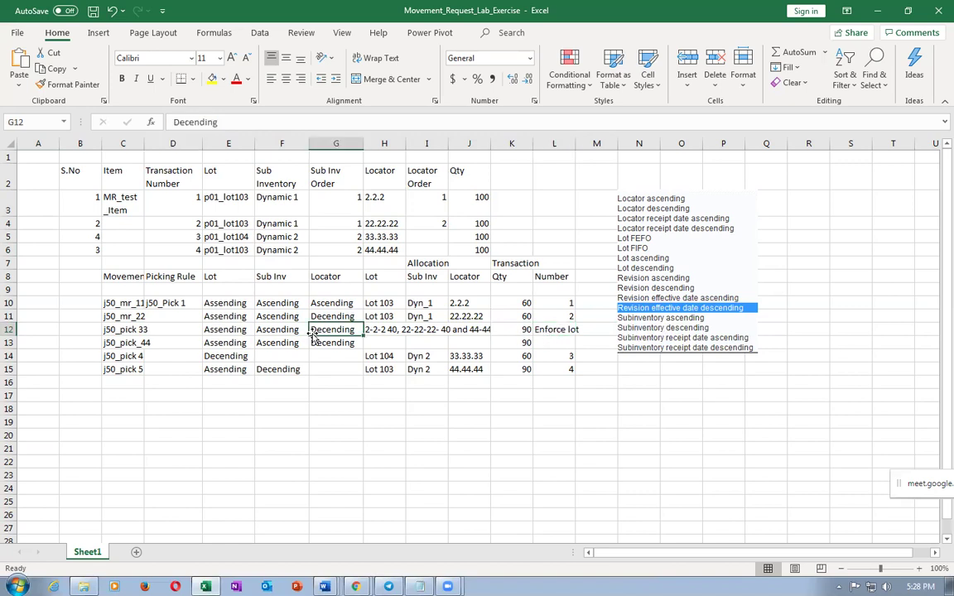
{"action": "left_click", "coordinate": [517, 331]}
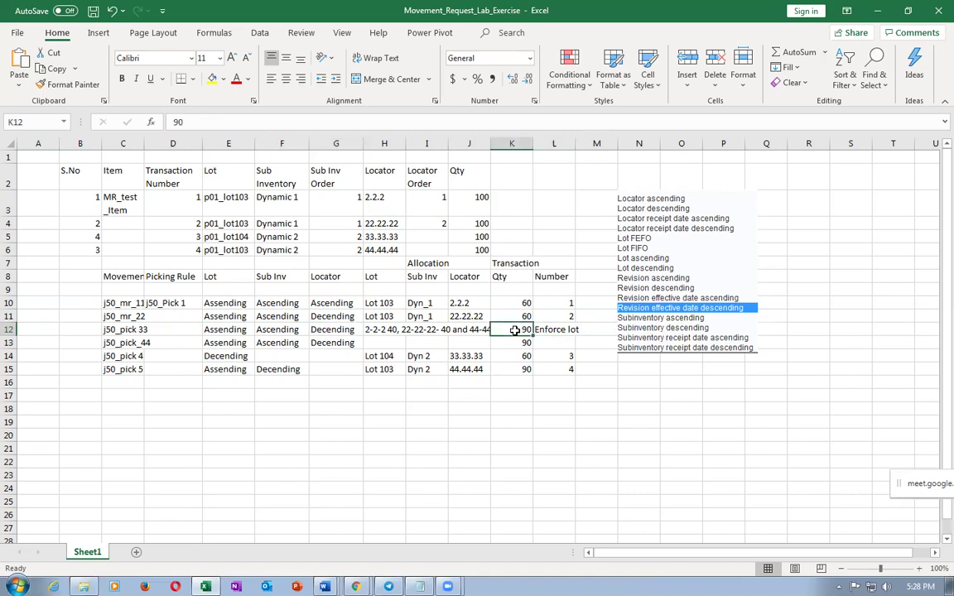
{"action": "left_click", "coordinate": [227, 248]}
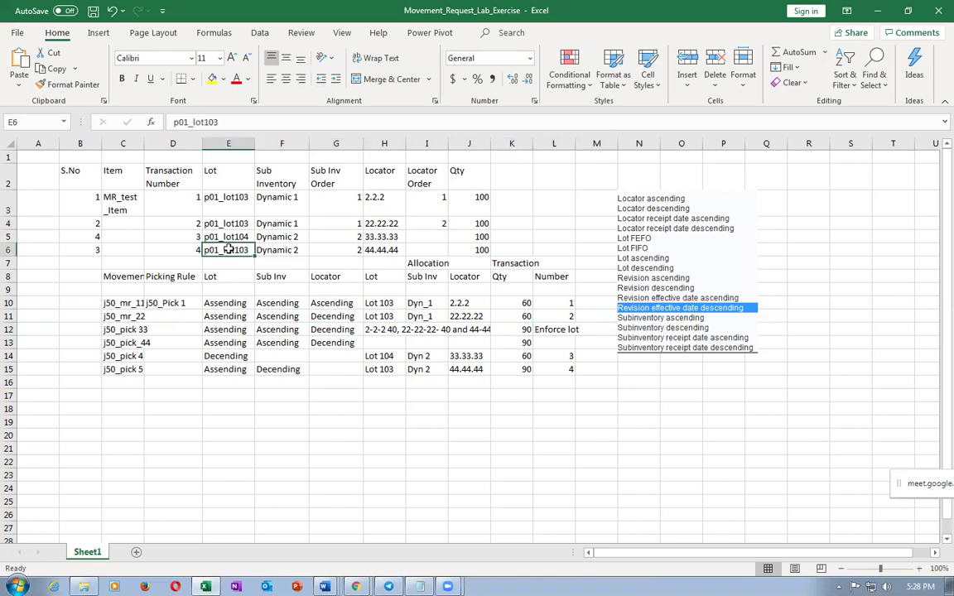
{"action": "left_click", "coordinate": [241, 198]}
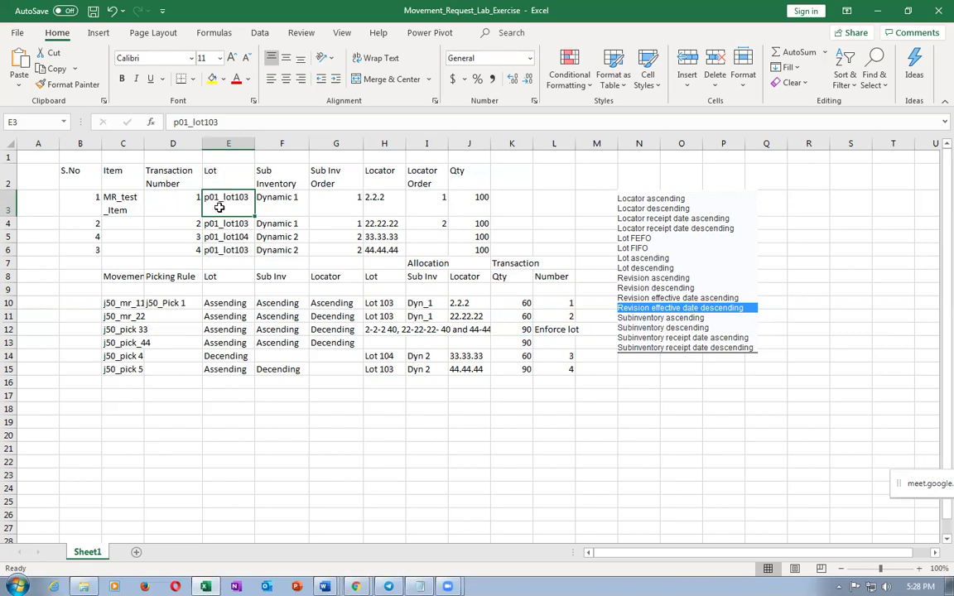
{"action": "left_click", "coordinate": [226, 236]}
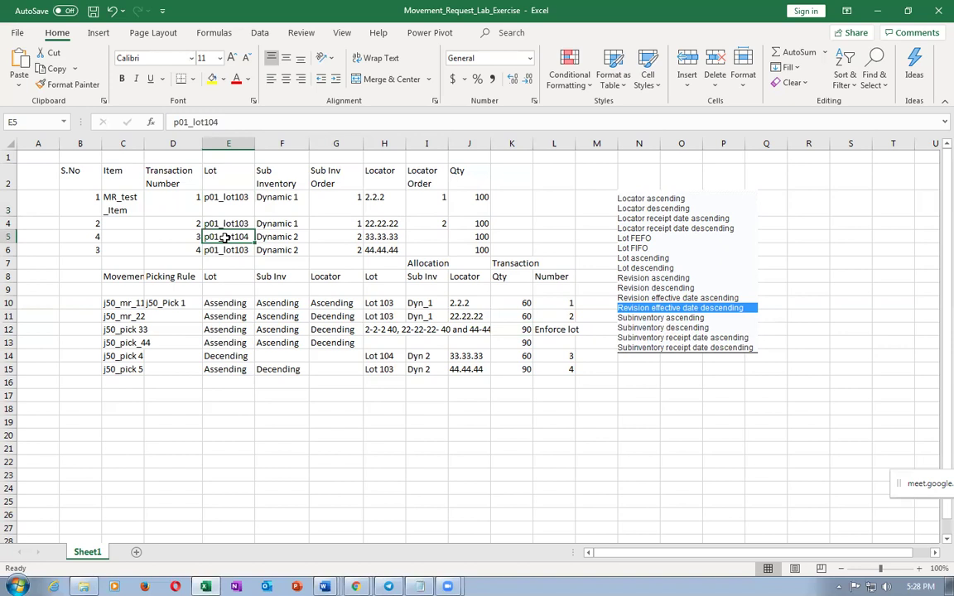
{"action": "left_click", "coordinate": [557, 329]}
{"action": "left_click", "coordinate": [220, 236]}
{"action": "left_click", "coordinate": [479, 238]}
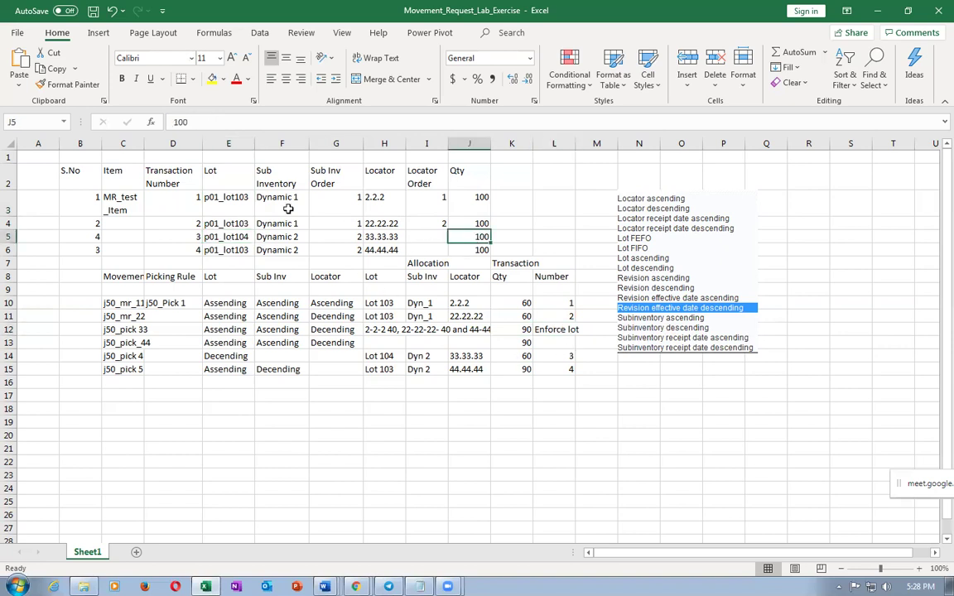
- Check the p01_lot103 stock quantities in locators 2.2.2, 22.22.22 and 44.44.44
{"action": "left_click", "coordinate": [222, 199]}
{"action": "left_click", "coordinate": [377, 199]}
{"action": "left_click", "coordinate": [466, 202]}
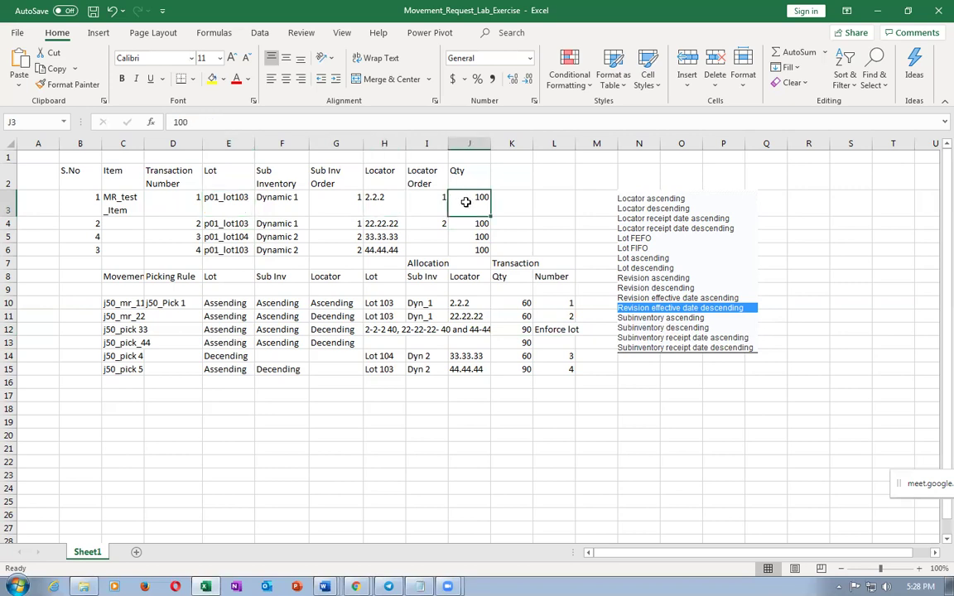
{"action": "left_click", "coordinate": [382, 223]}
{"action": "left_click", "coordinate": [466, 224]}
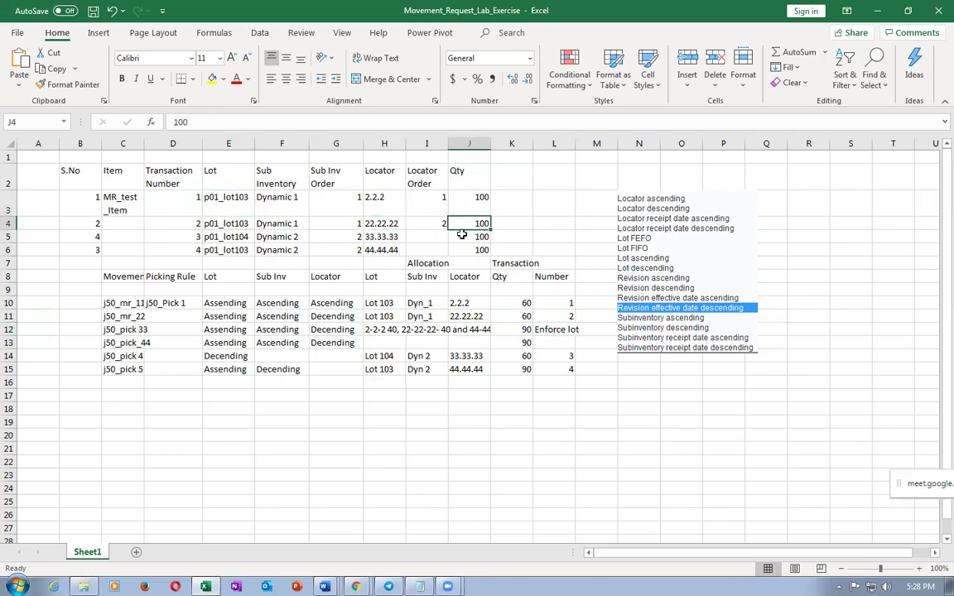
{"action": "left_click", "coordinate": [370, 248]}
{"action": "left_click", "coordinate": [480, 249]}
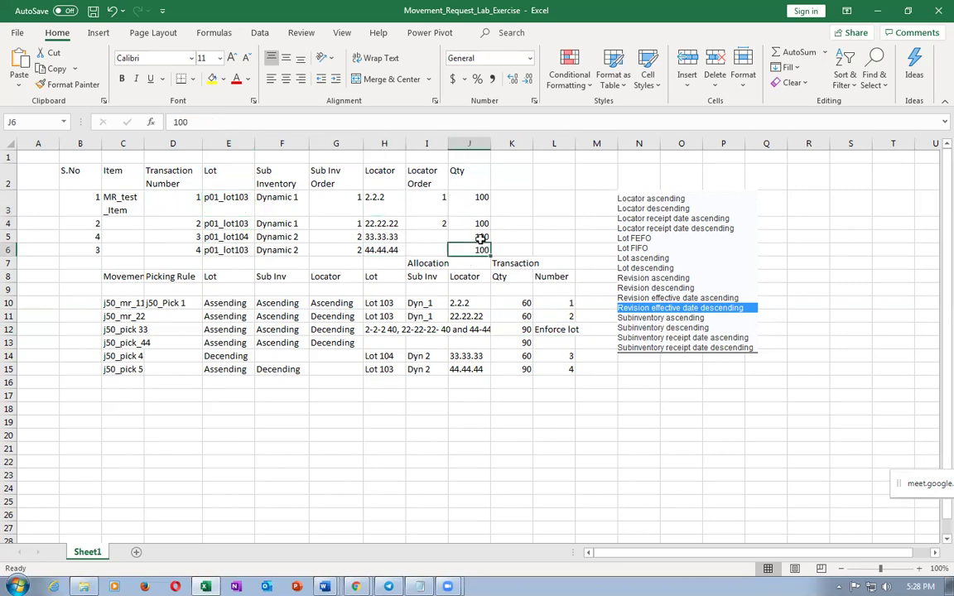
{"action": "left_click", "coordinate": [464, 199]}
{"action": "left_click", "coordinate": [467, 223]}
{"action": "left_click", "coordinate": [217, 223]}
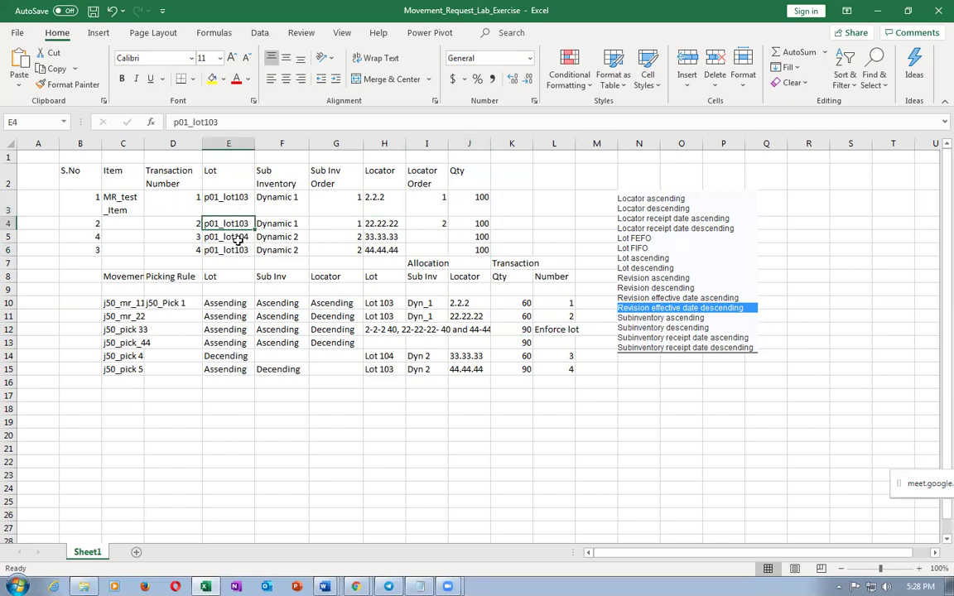
- Review row 12's allocation across the locators and its Enforce lot note against lot p01_lot103
{"action": "left_click", "coordinate": [377, 332]}
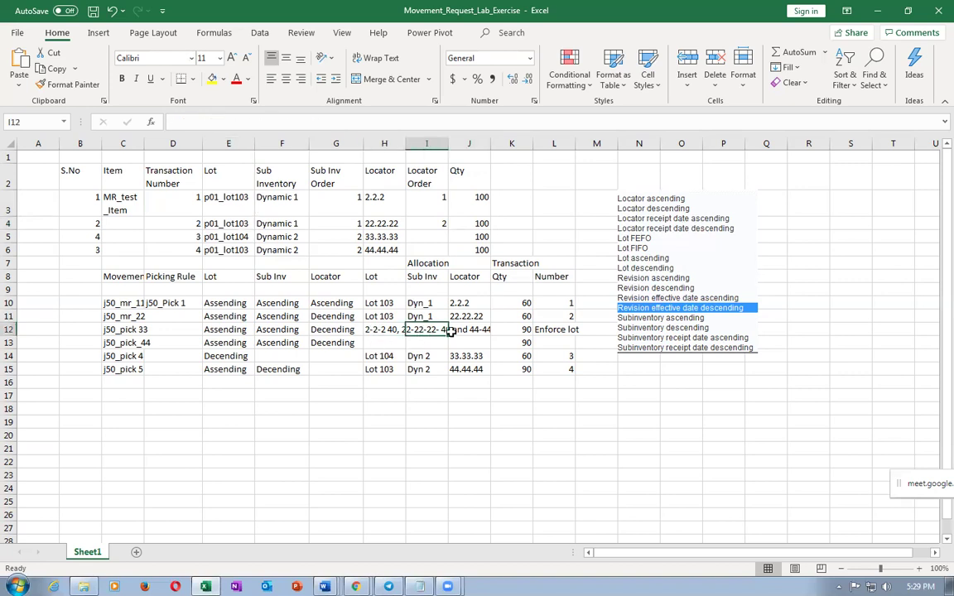
{"action": "left_click", "coordinate": [474, 331]}
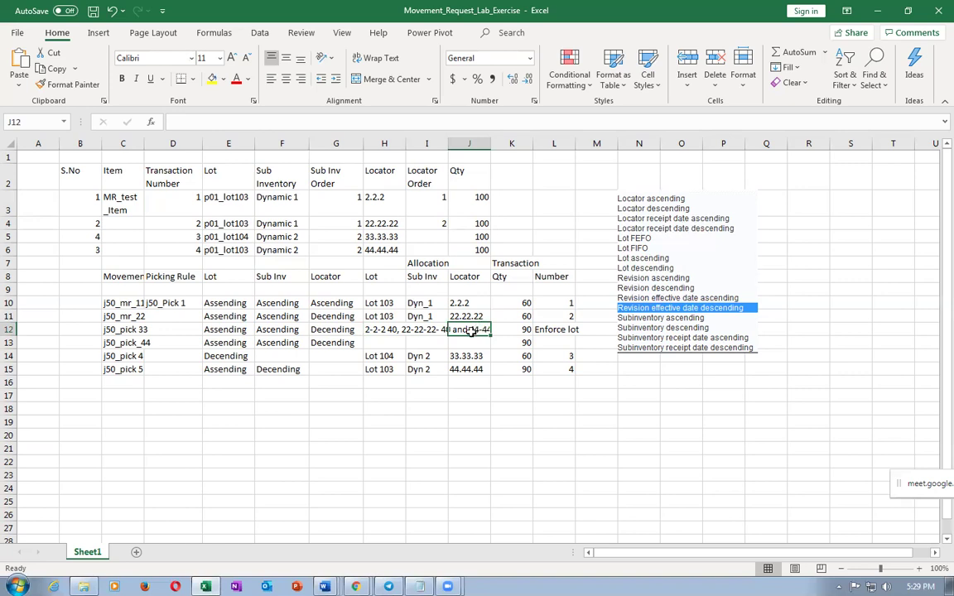
{"action": "left_click", "coordinate": [550, 329]}
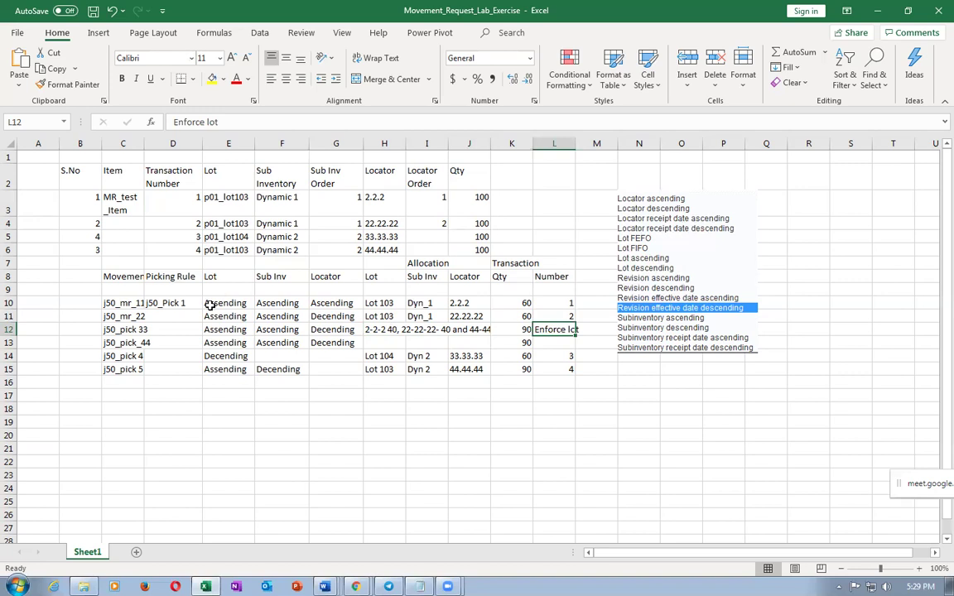
{"action": "left_click", "coordinate": [233, 223]}
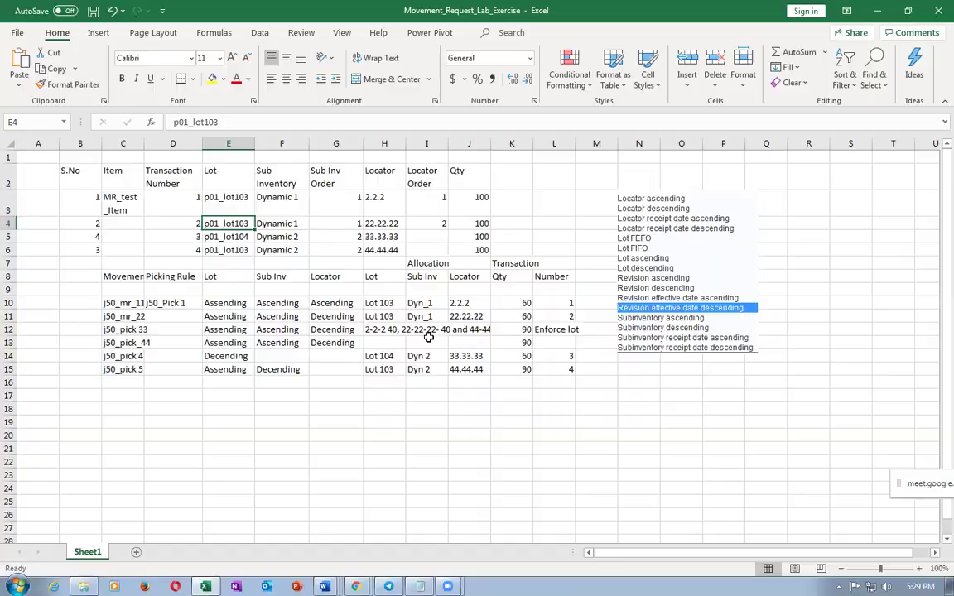
- Switch to Chrome, recheck the pick slip for p01_MR_2, and close its PDF and the Downloads page
{"action": "key", "text": "alt+Tab"}
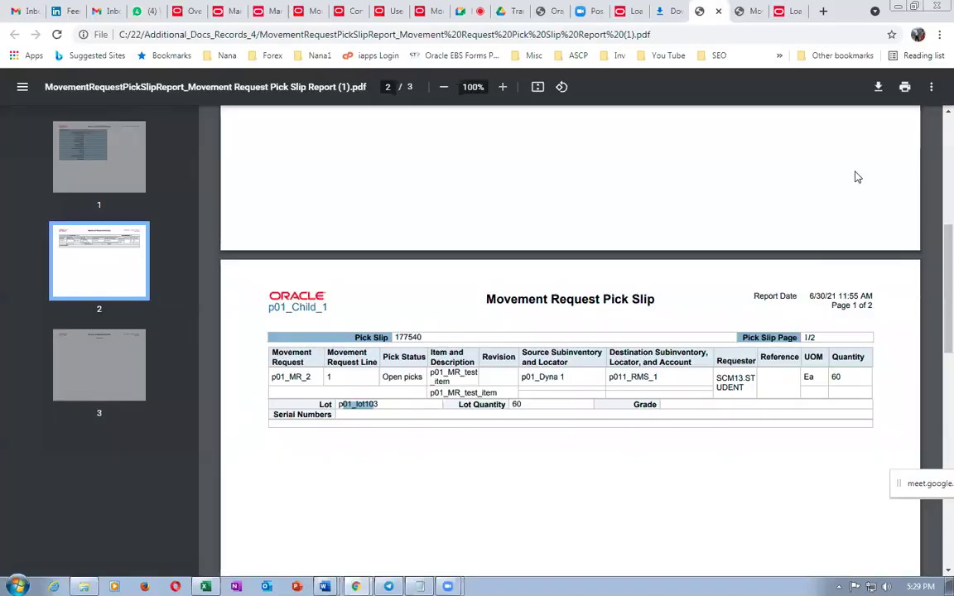
{"action": "scroll", "coordinate": [731, 392], "scroll_direction": "down", "scroll_amount": 2}
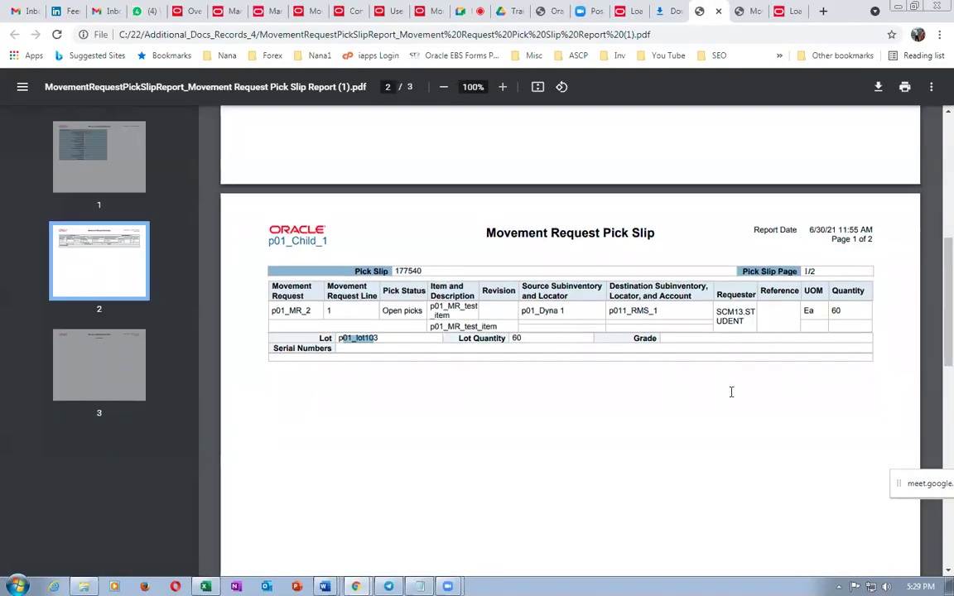
{"action": "scroll", "coordinate": [731, 391], "scroll_direction": "up", "scroll_amount": 3}
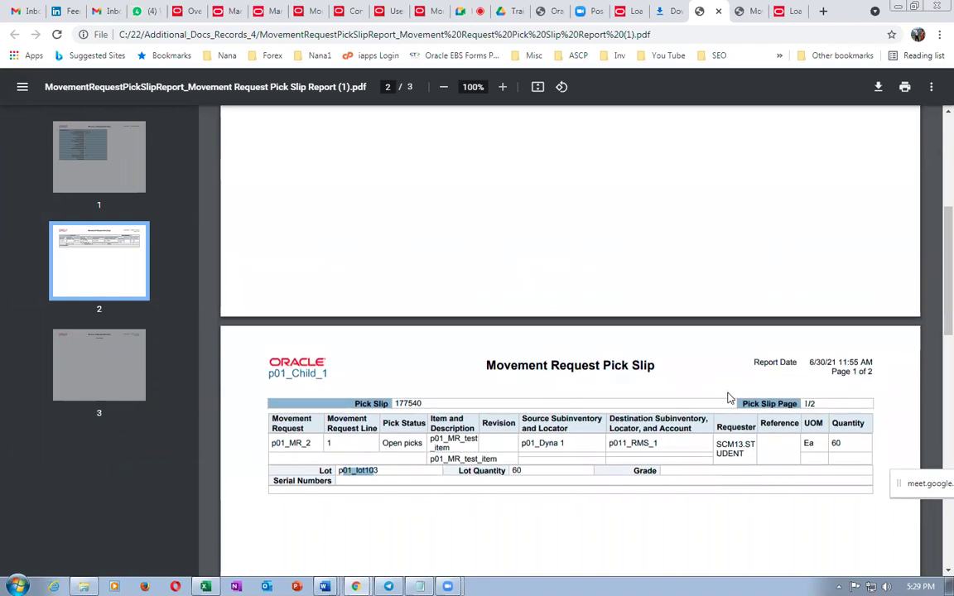
{"action": "left_click", "coordinate": [668, 11]}
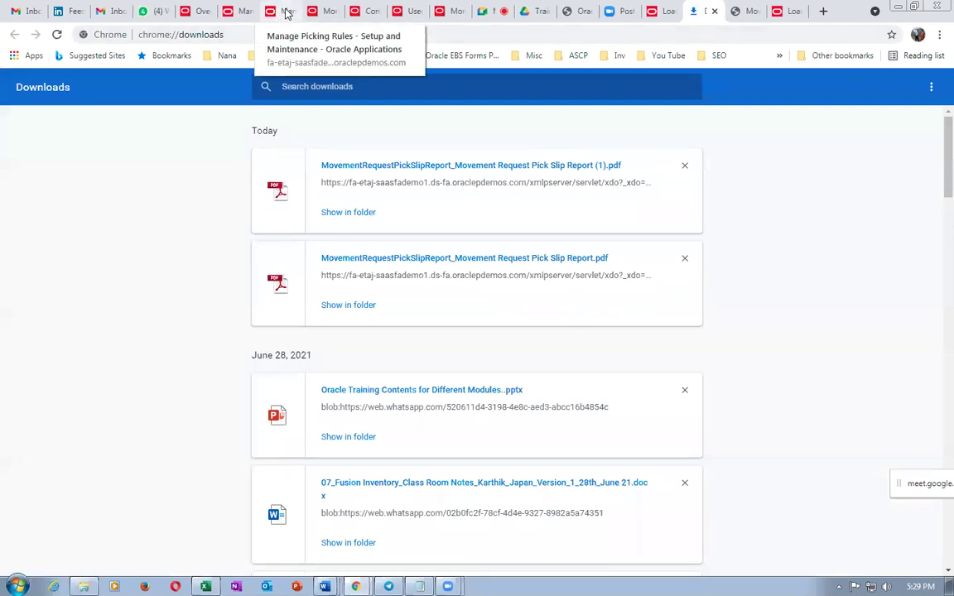
{"action": "left_click", "coordinate": [717, 12]}
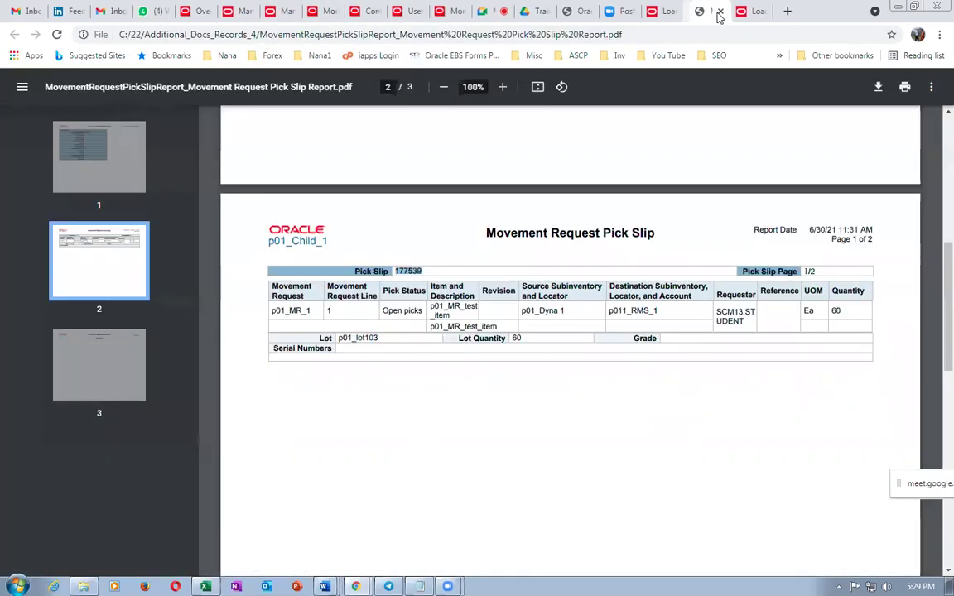
- Go to Inventory Management under Supply Chain Execution in Oracle and change the inventory organization to P011
{"action": "left_click", "coordinate": [342, 12]}
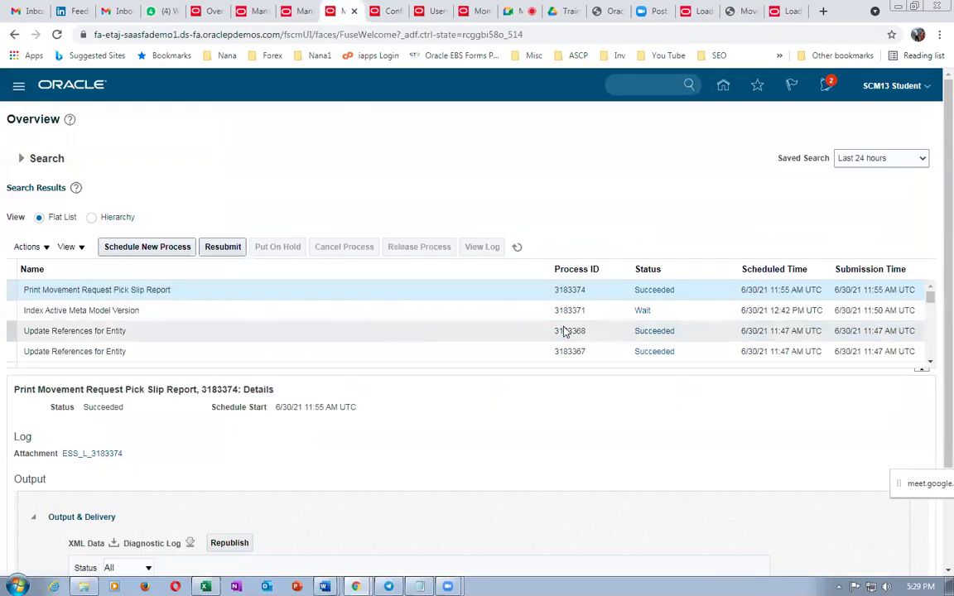
{"action": "left_click", "coordinate": [721, 88]}
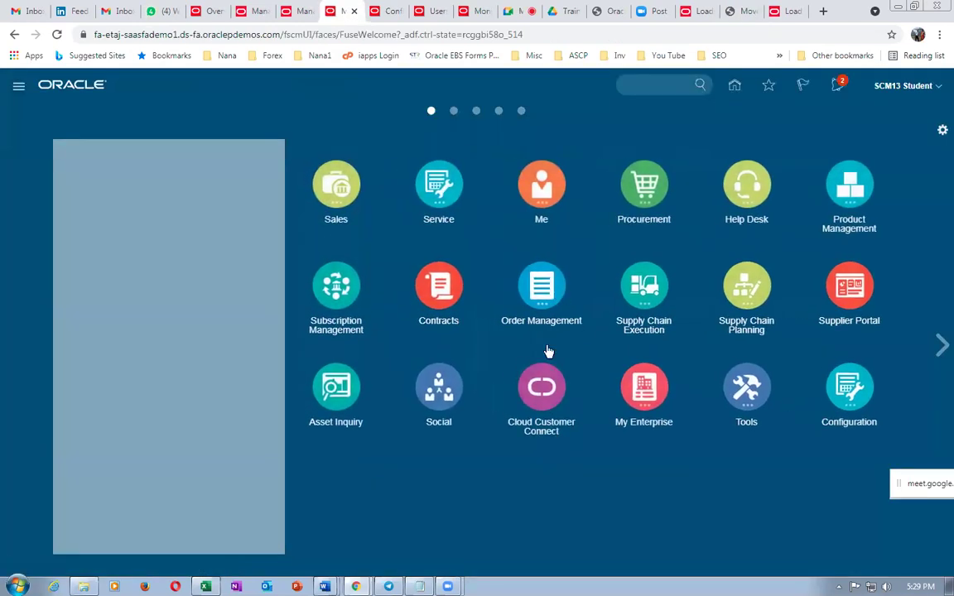
{"action": "left_click", "coordinate": [649, 292]}
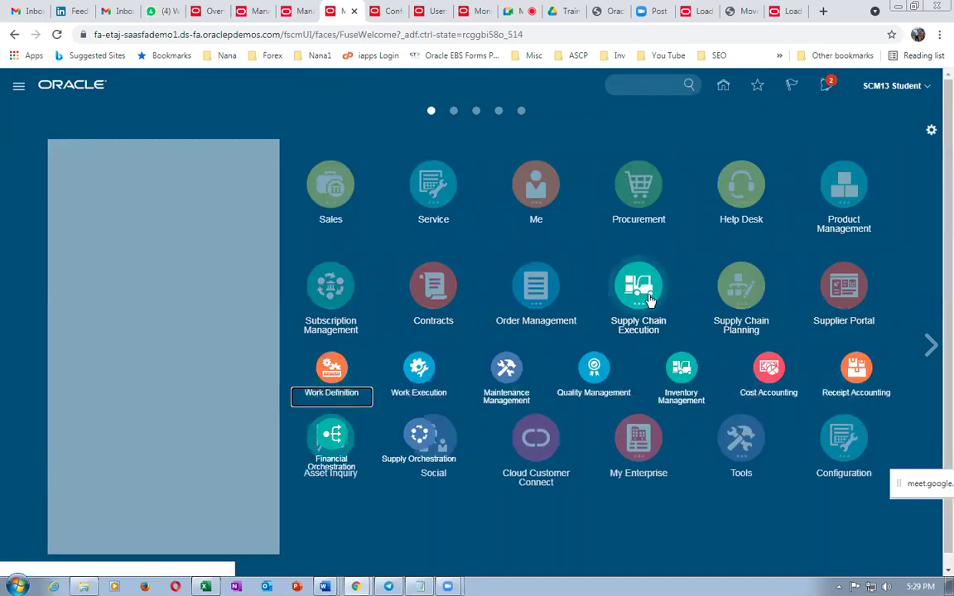
{"action": "left_click", "coordinate": [679, 388]}
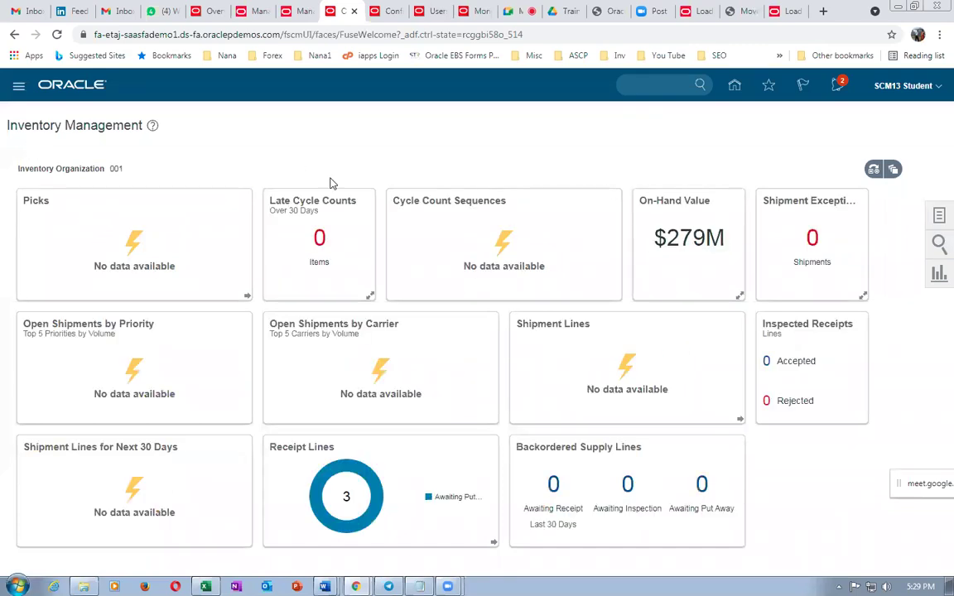
{"action": "left_click", "coordinate": [938, 217]}
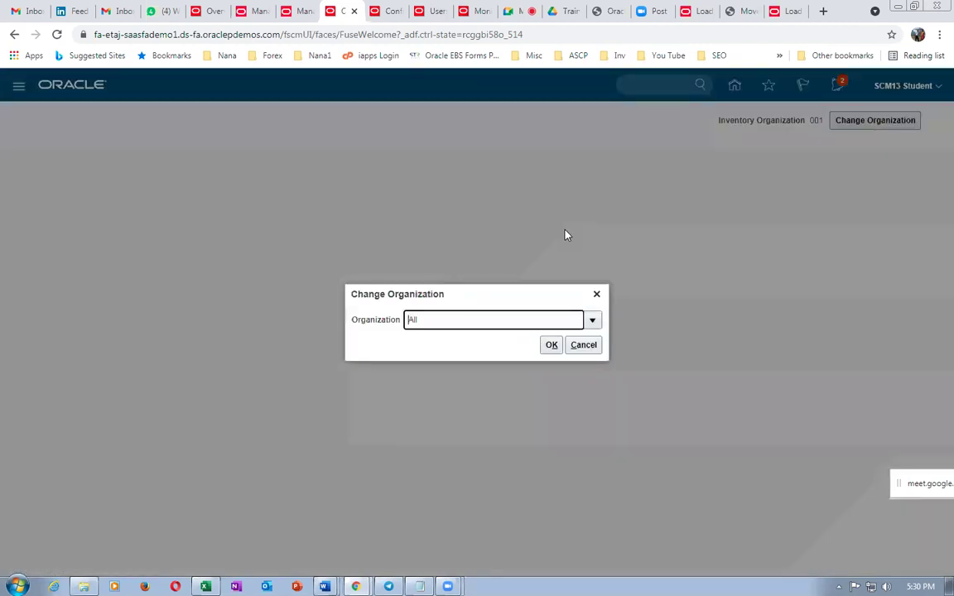
{"action": "type", "text": "P011"}
{"action": "key", "text": "Return"}
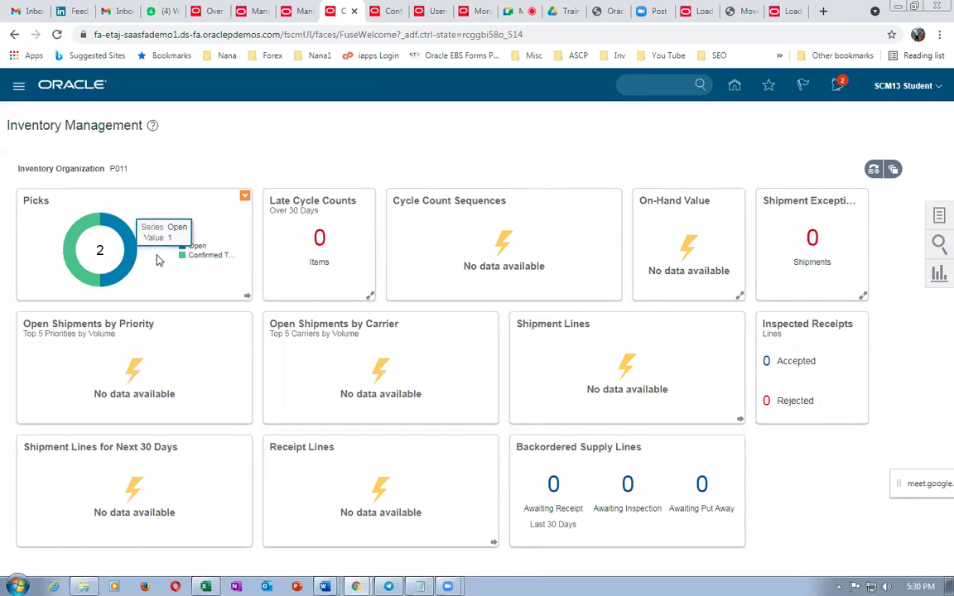
- List the open picks of organization P011 and open the pick slip for p01_MR_2
{"action": "left_click", "coordinate": [121, 219]}
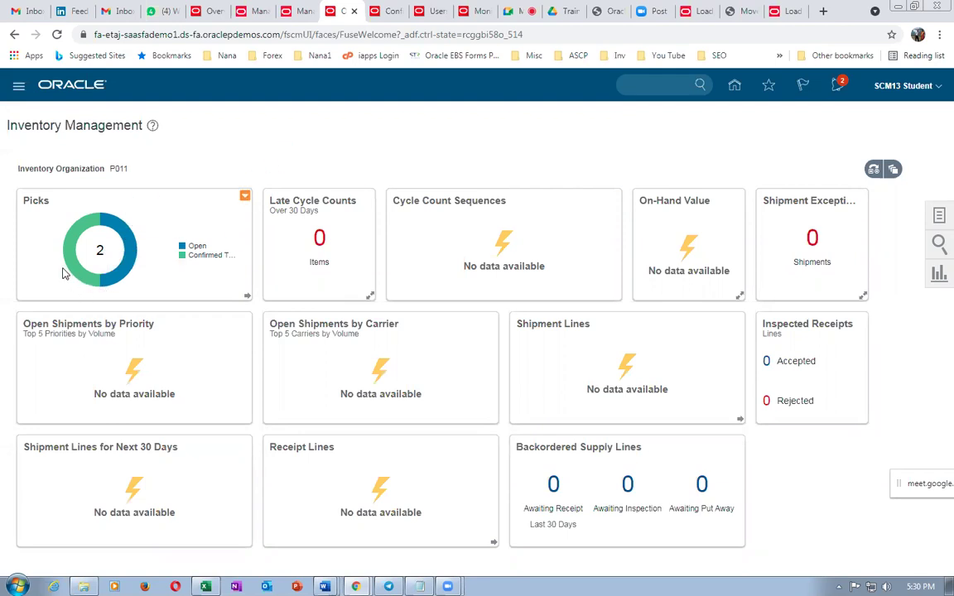
{"action": "left_click", "coordinate": [133, 253]}
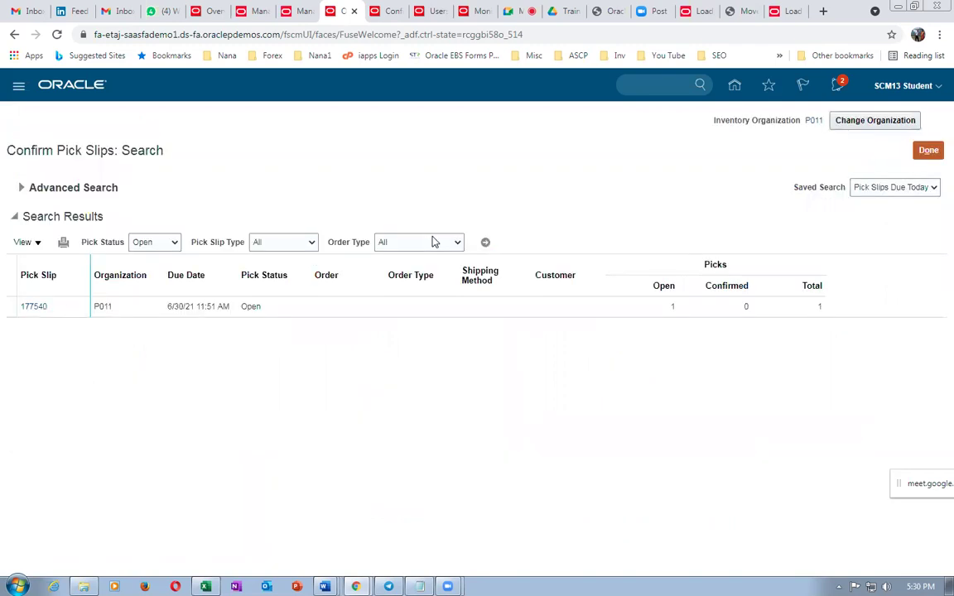
{"action": "left_click", "coordinate": [32, 308]}
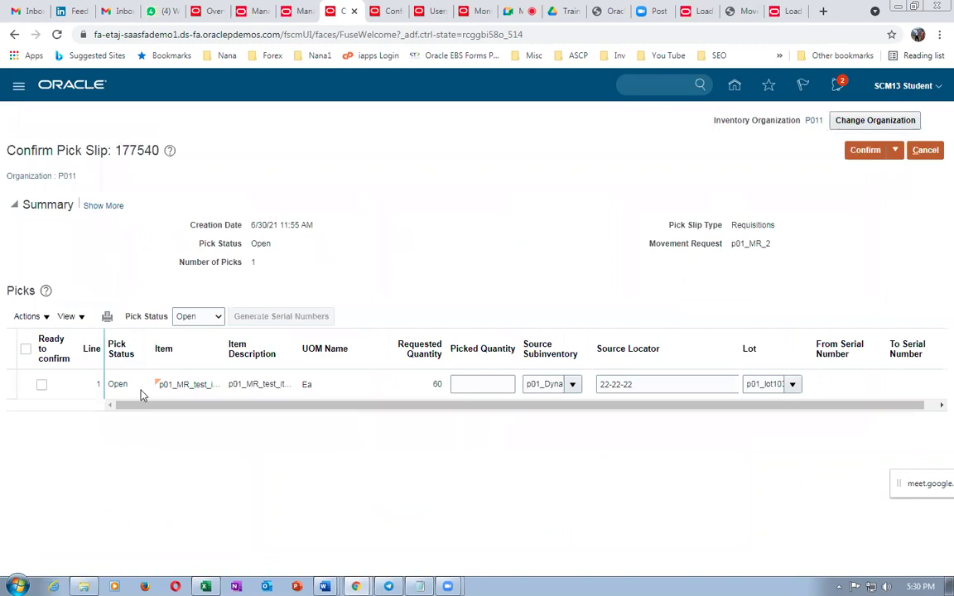
- Mark the p01_MR_2 pick line ready to confirm with picked quantity 60, confirm the pick slip, and return to the Inventory Management overview
{"action": "left_click", "coordinate": [26, 349]}
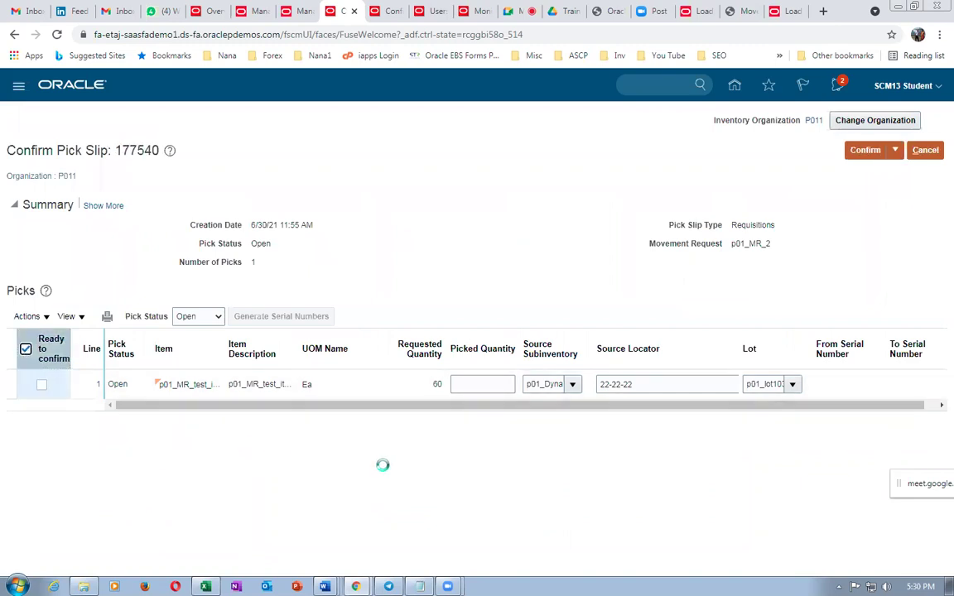
{"action": "left_click", "coordinate": [480, 385]}
{"action": "type", "text": "60"}
{"action": "left_click", "coordinate": [447, 427]}
{"action": "left_click", "coordinate": [895, 152]}
{"action": "left_click", "coordinate": [888, 171]}
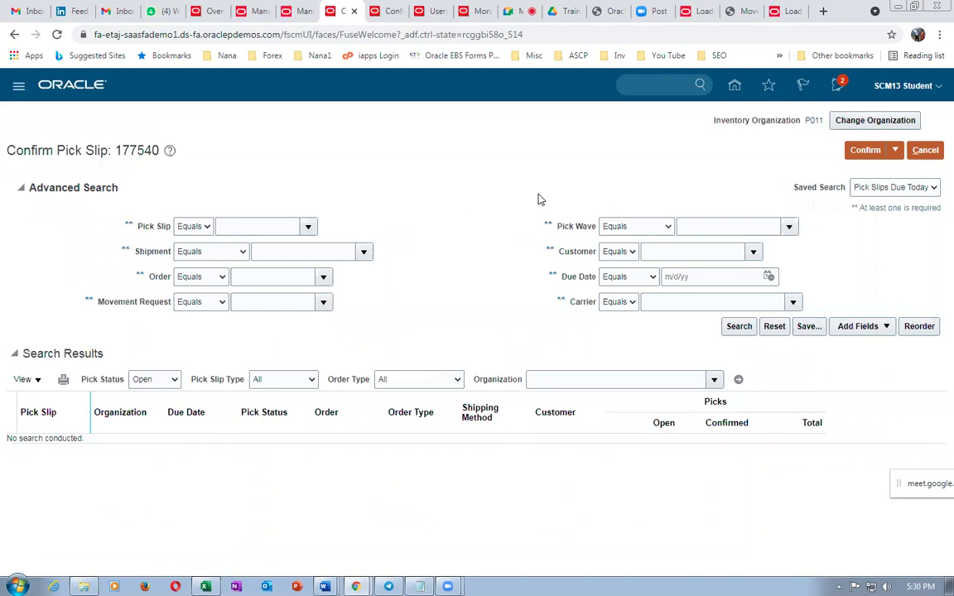
{"action": "left_click", "coordinate": [928, 150]}
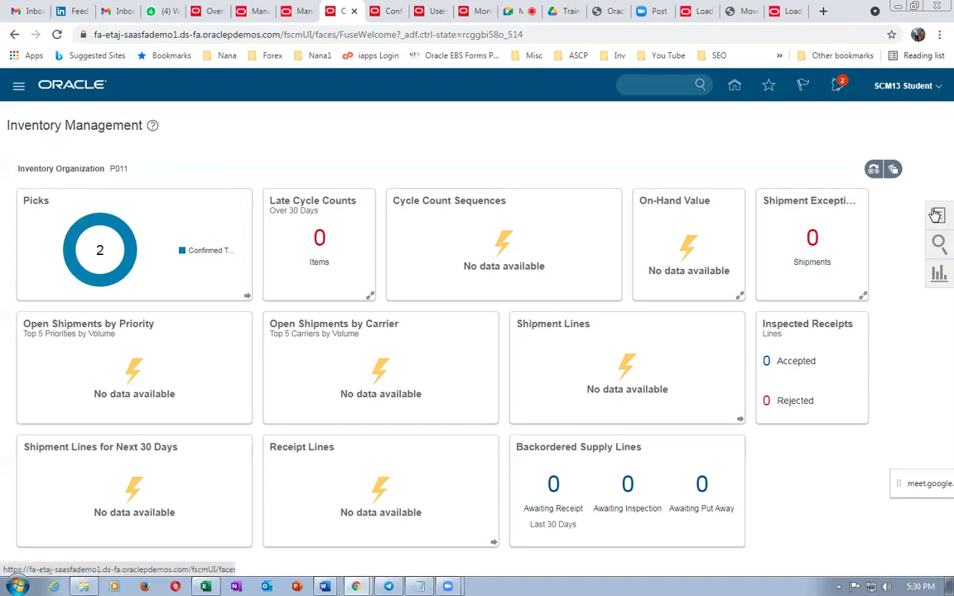
- Open Manage Item Quantities and search the on-hand quantities of p01_MR_test_item in organization P011
{"action": "left_click", "coordinate": [936, 216]}
{"action": "left_click", "coordinate": [831, 152]}
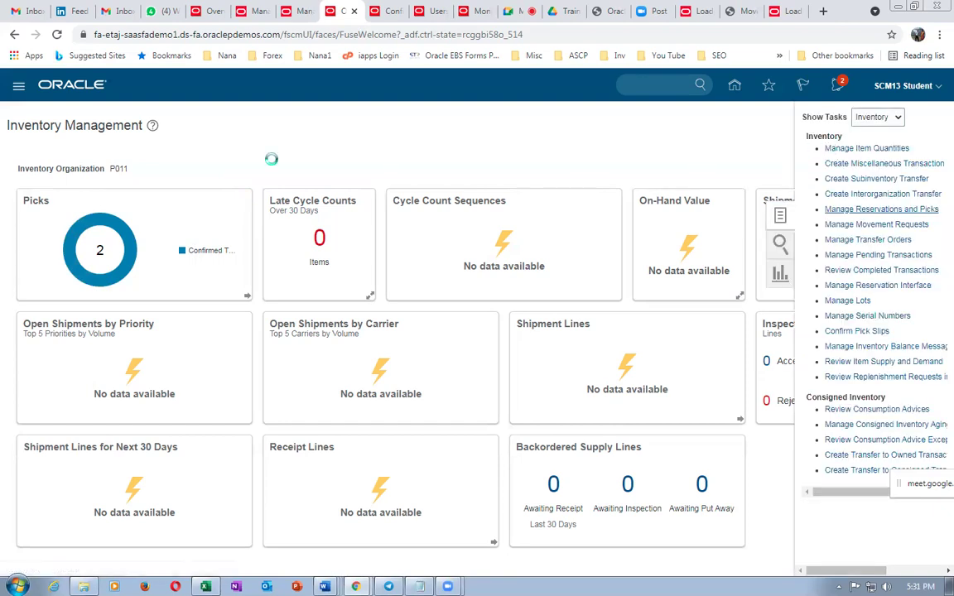
{"action": "left_click", "coordinate": [116, 226]}
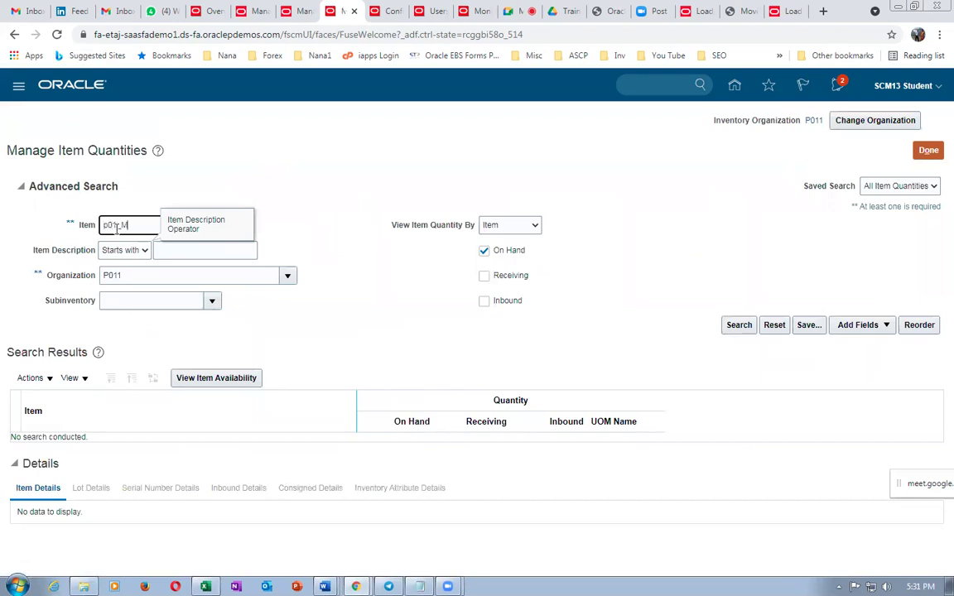
{"action": "type", "text": "p01_MR"}
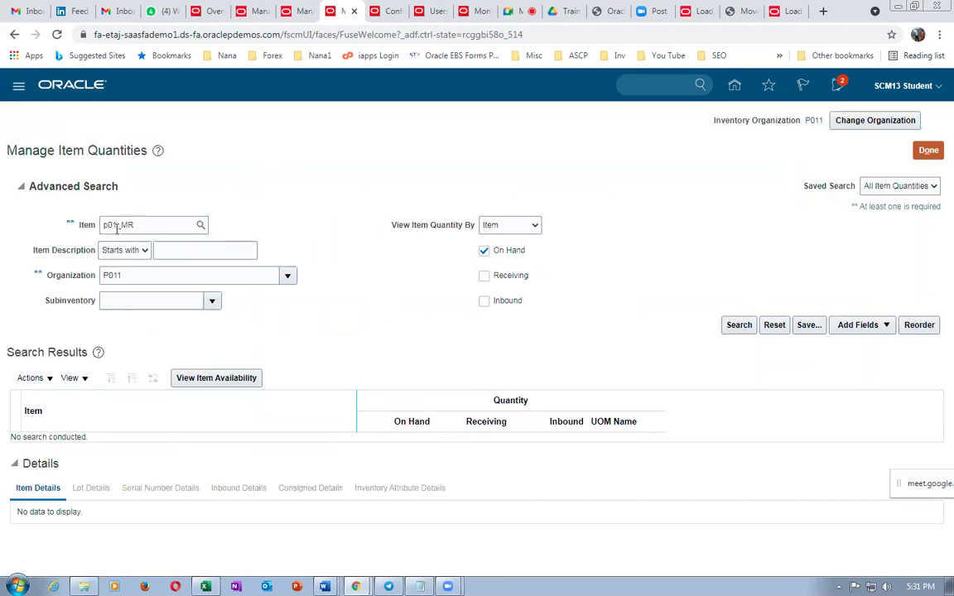
{"action": "type", "text": "_test_item"}
{"action": "left_click", "coordinate": [733, 328]}
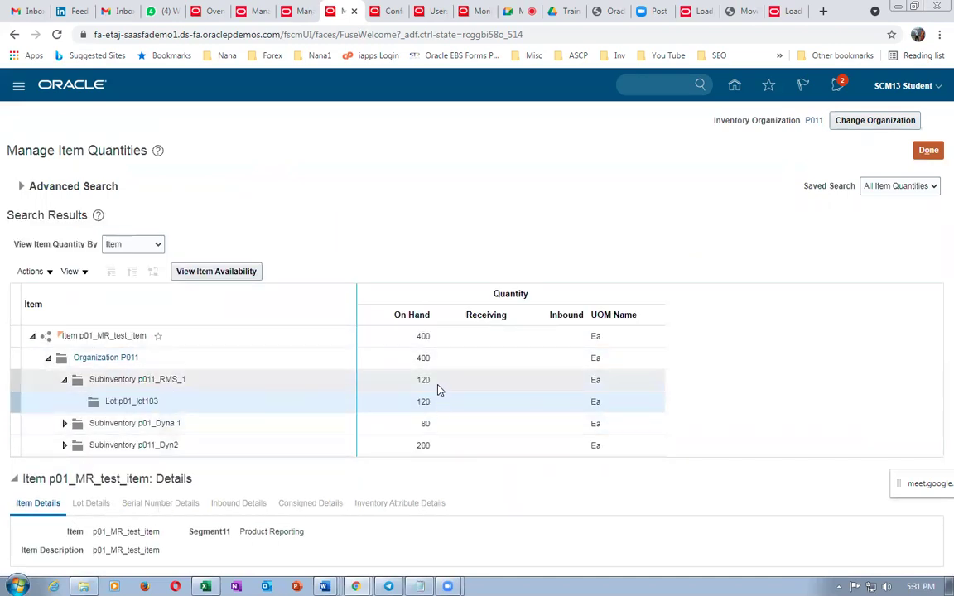
- Expand subinventory p01_Dyna 1 in the item quantities to check its locators
{"action": "left_click", "coordinate": [64, 428]}
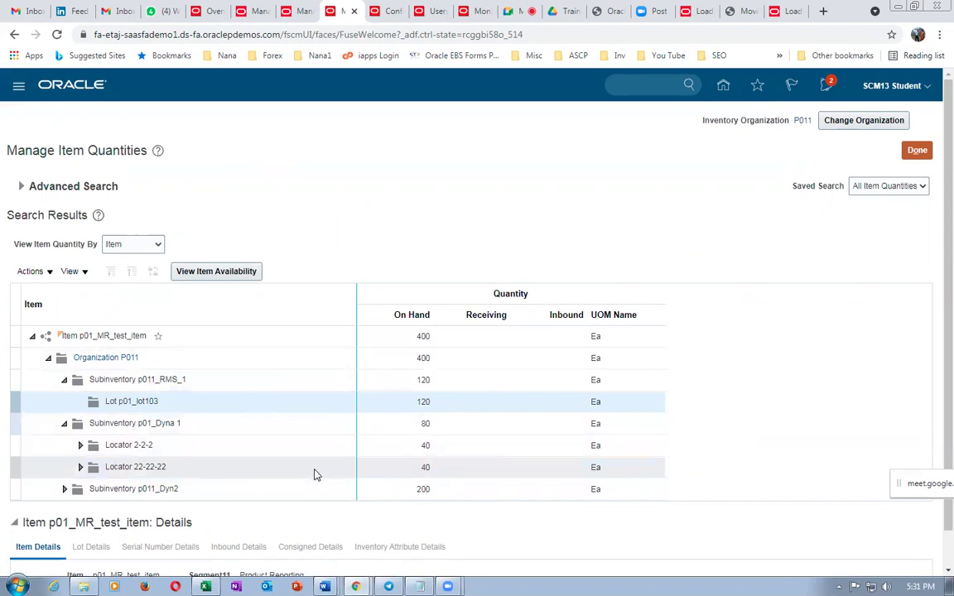
- Deactivate the picking rule assignment of p01_Pick_Rule for organization P011, save it, and return to Manage Picking Rules
{"action": "left_click", "coordinate": [291, 16]}
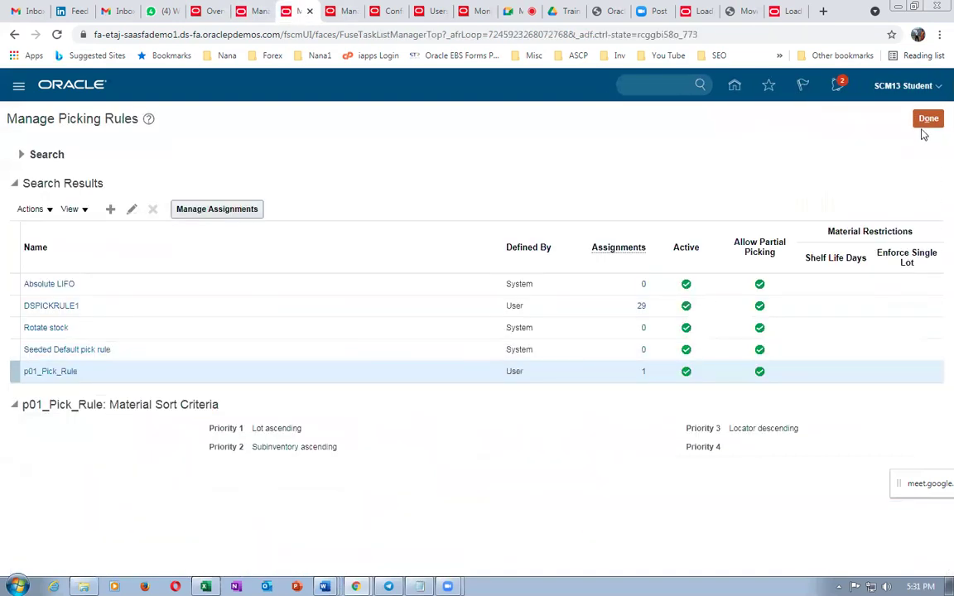
{"action": "left_click", "coordinate": [199, 209]}
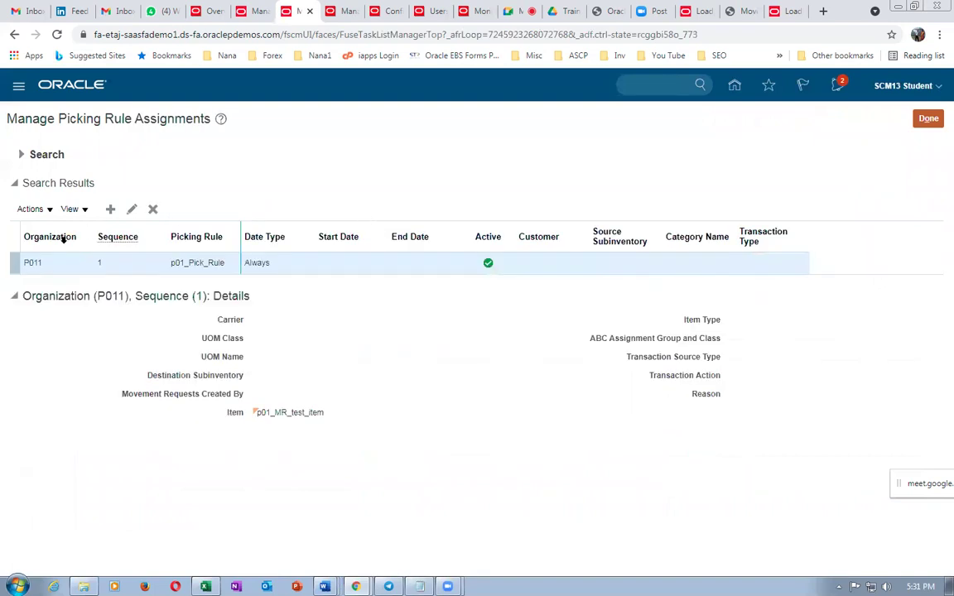
{"action": "left_click", "coordinate": [132, 209]}
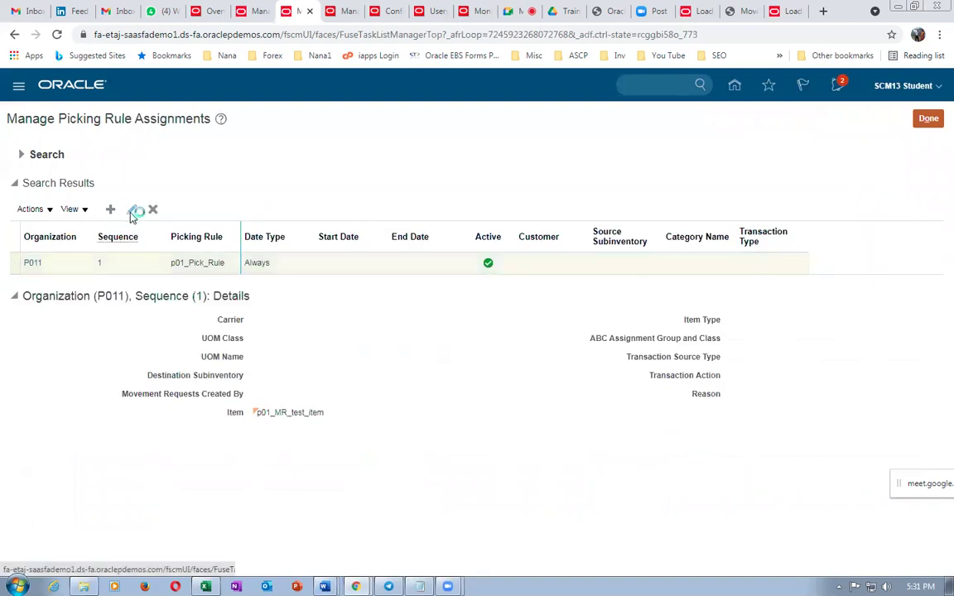
{"action": "left_click", "coordinate": [641, 184]}
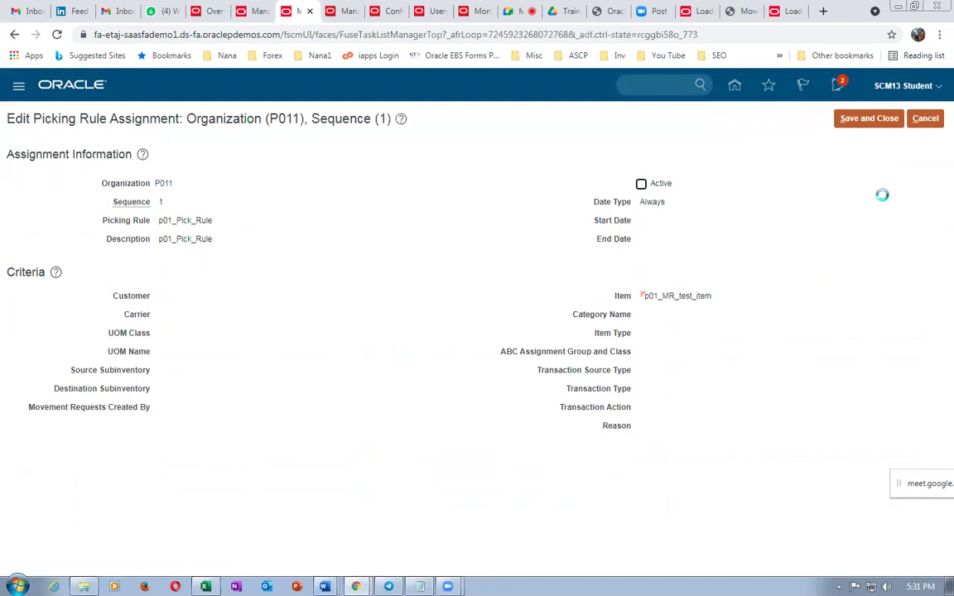
{"action": "left_click", "coordinate": [868, 120]}
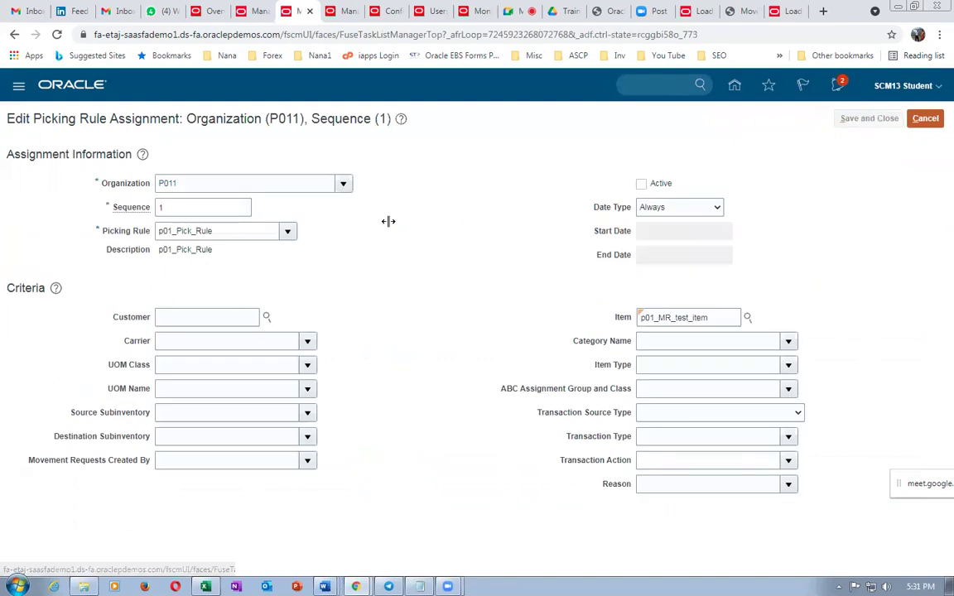
{"action": "left_click", "coordinate": [928, 119]}
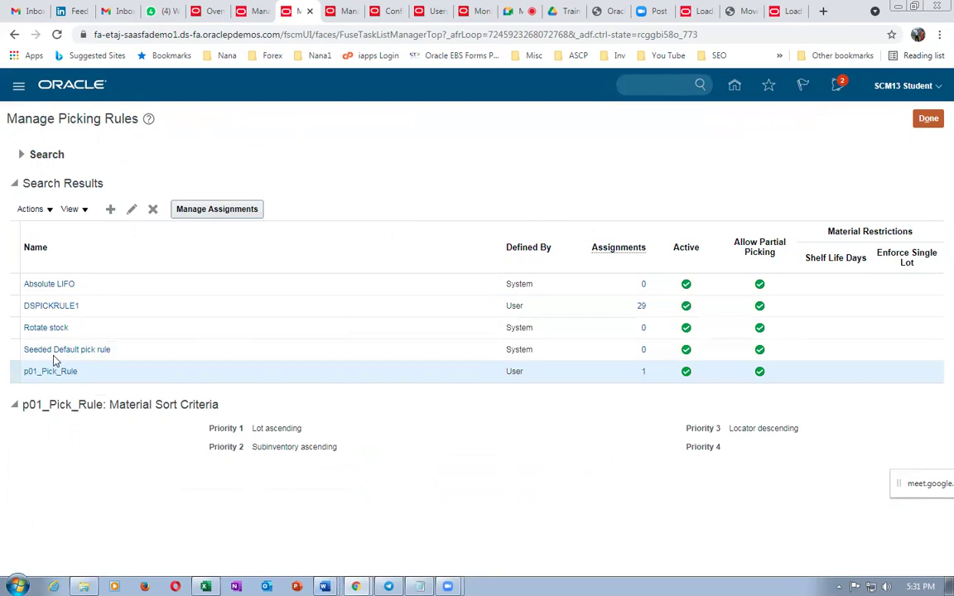
- Deactivate p01_Pick_Rule, enable Enforce single lot for it, reactivate the rule and save it
{"action": "left_click", "coordinate": [132, 212]}
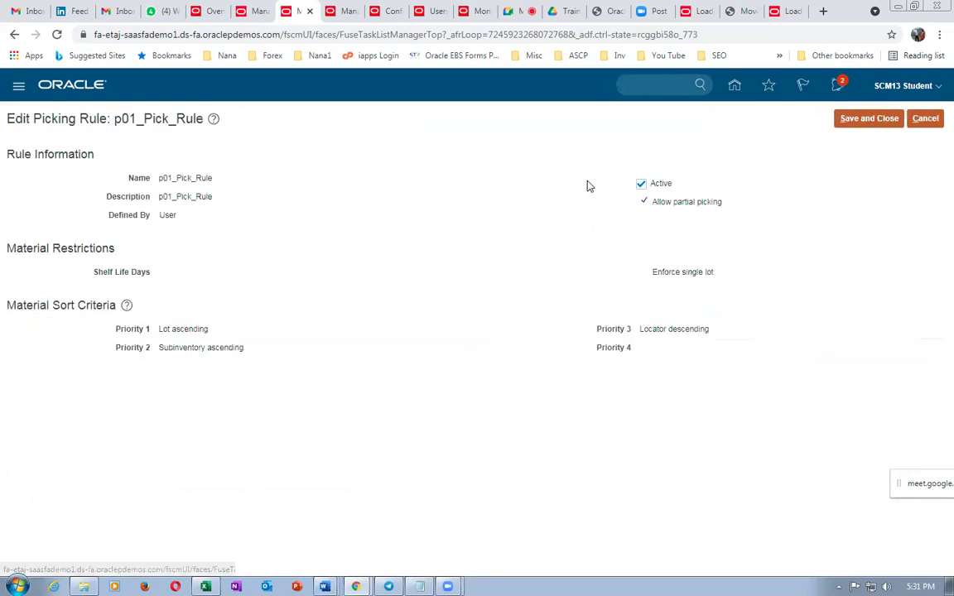
{"action": "left_click", "coordinate": [641, 183]}
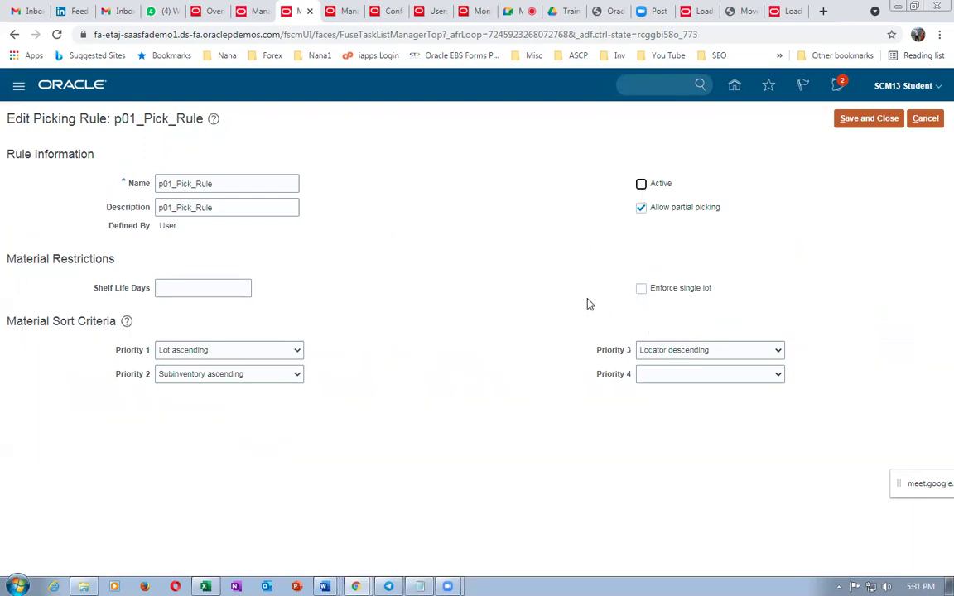
{"action": "left_click", "coordinate": [642, 291]}
{"action": "left_click", "coordinate": [641, 184]}
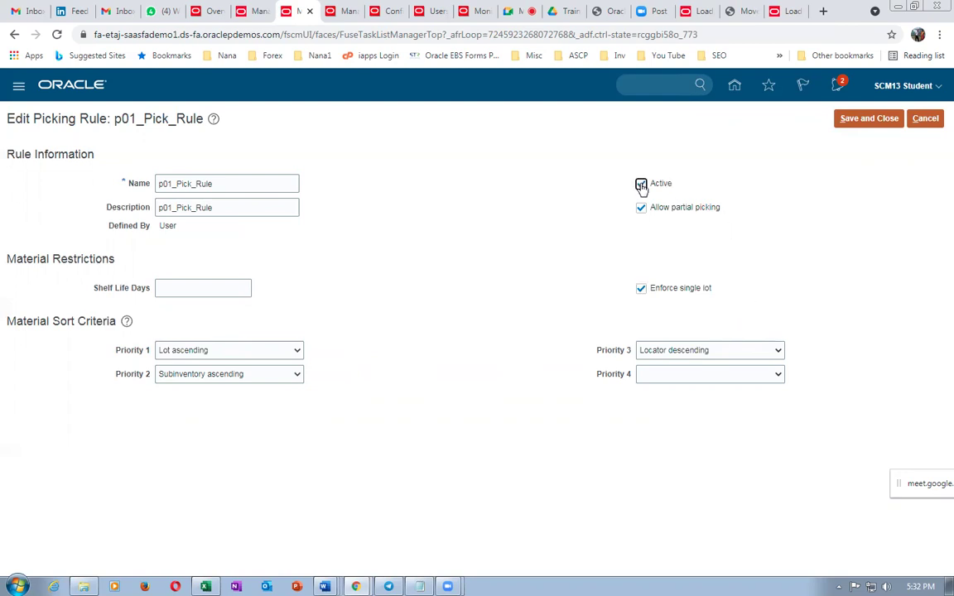
{"action": "left_click", "coordinate": [866, 121]}
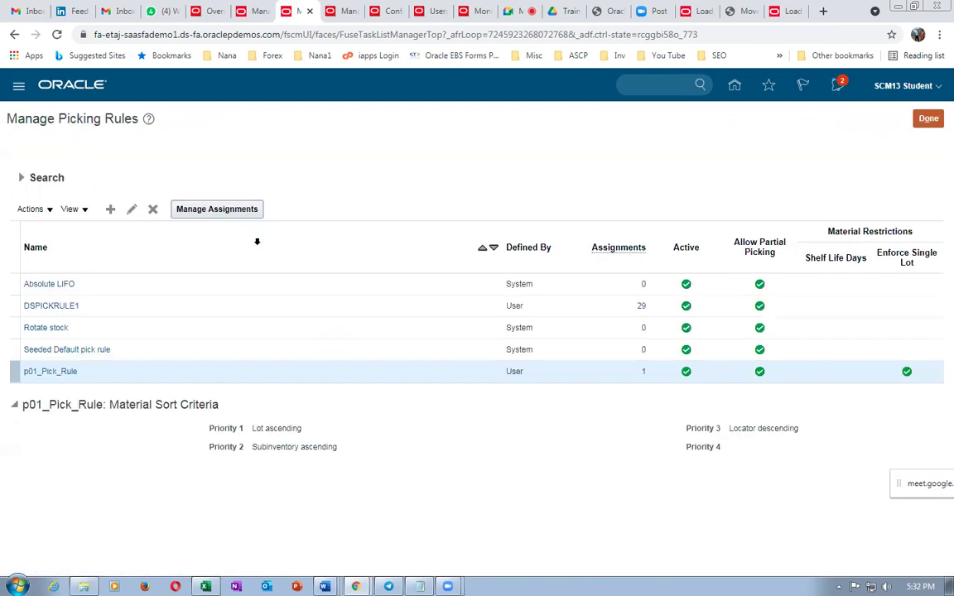
- Reactivate the assignment of p01_Pick_Rule for organization P011 and save it
{"action": "left_click", "coordinate": [217, 209]}
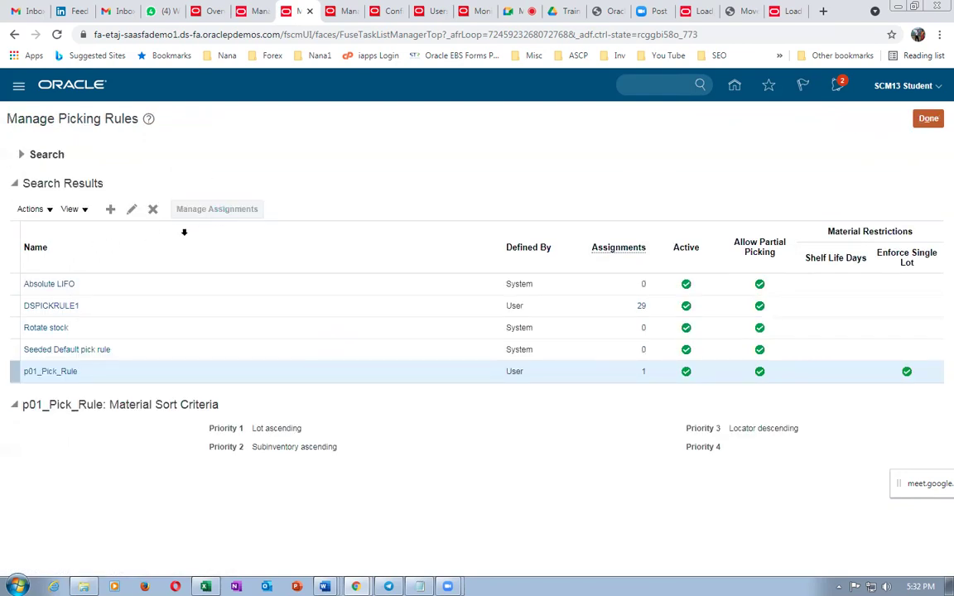
{"action": "left_click", "coordinate": [132, 209]}
{"action": "left_click", "coordinate": [641, 183]}
{"action": "left_click", "coordinate": [872, 125]}
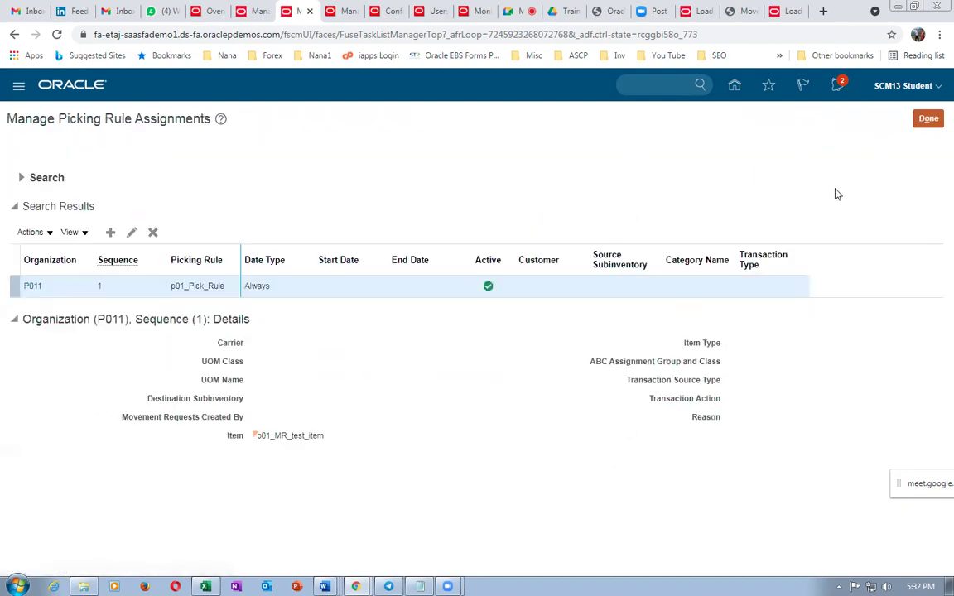
- Reload the timed-out Manage Picking Rule Assignments page to restore the Oracle session
{"action": "left_click", "coordinate": [342, 10]}
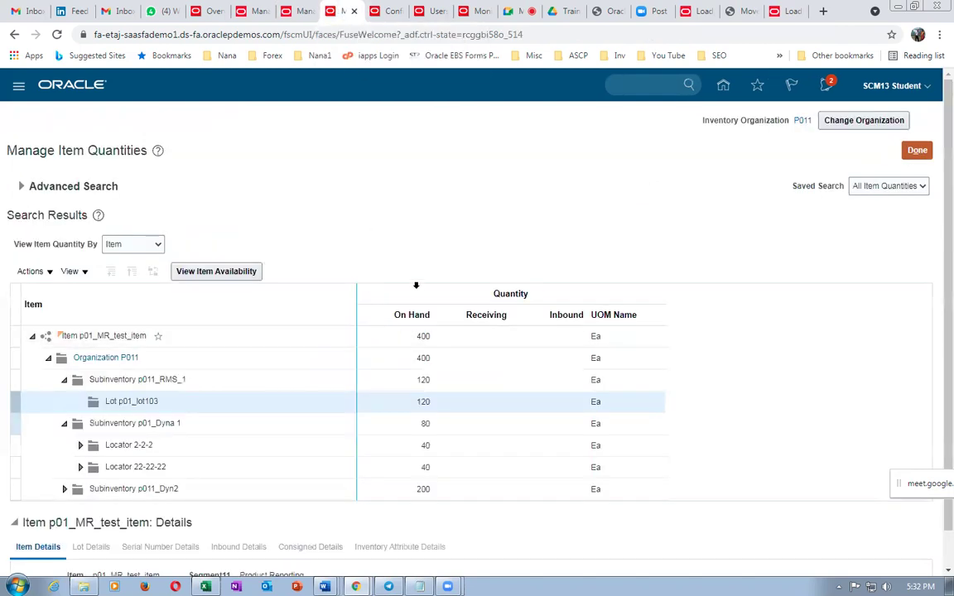
{"action": "left_click", "coordinate": [249, 13]}
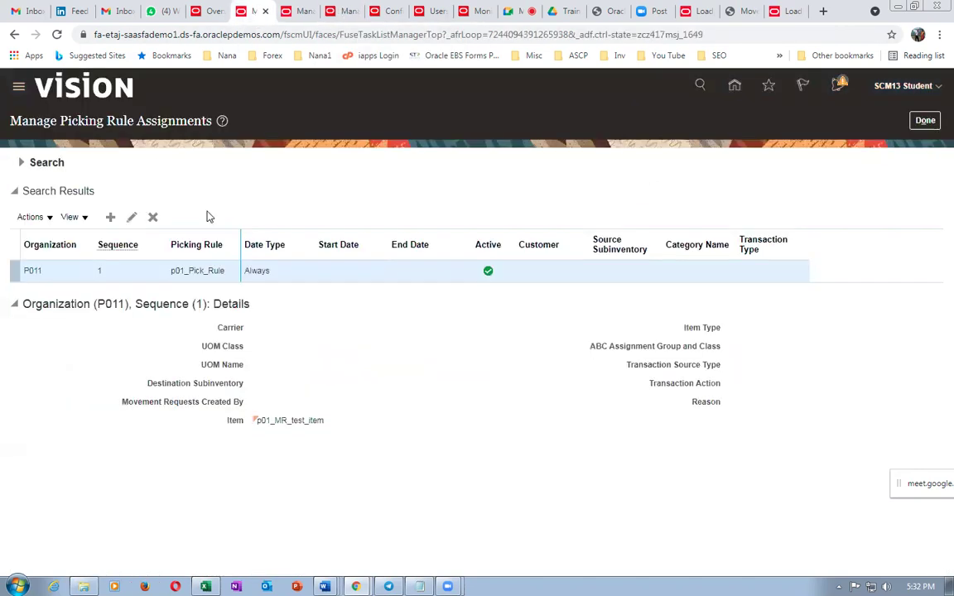
{"action": "left_click", "coordinate": [923, 121]}
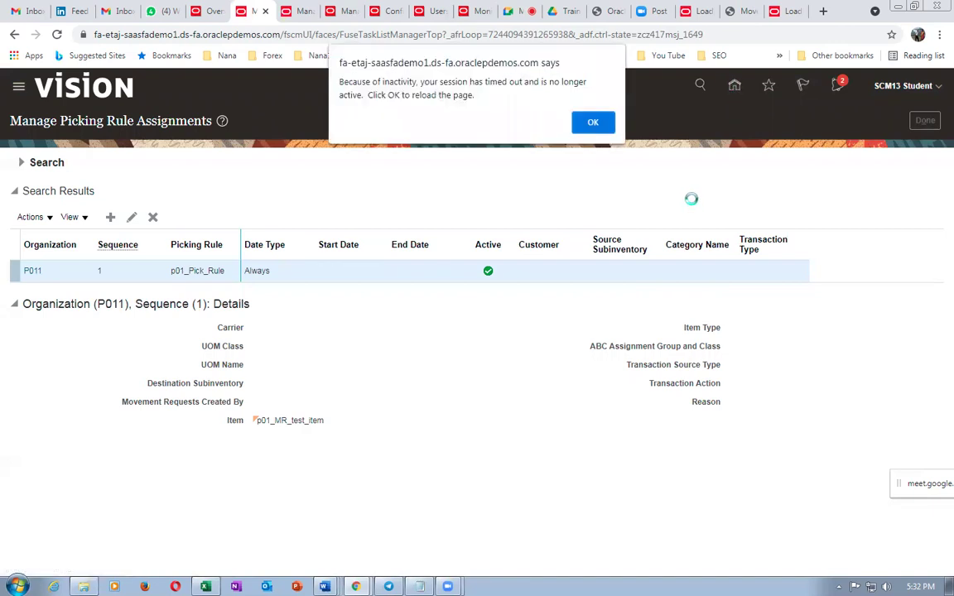
{"action": "left_click", "coordinate": [605, 122]}
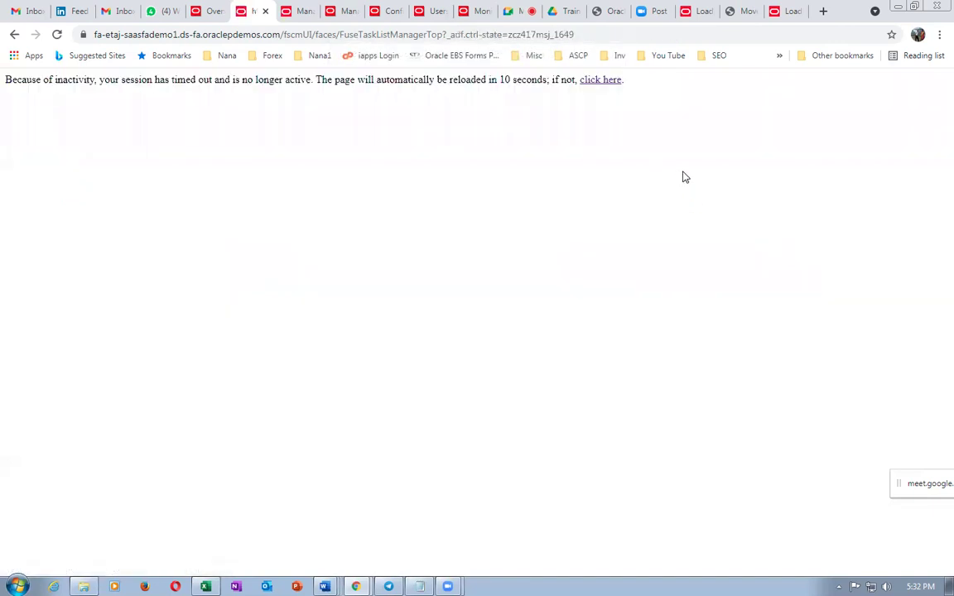
{"action": "left_click", "coordinate": [488, 34]}
{"action": "key", "text": "Return"}
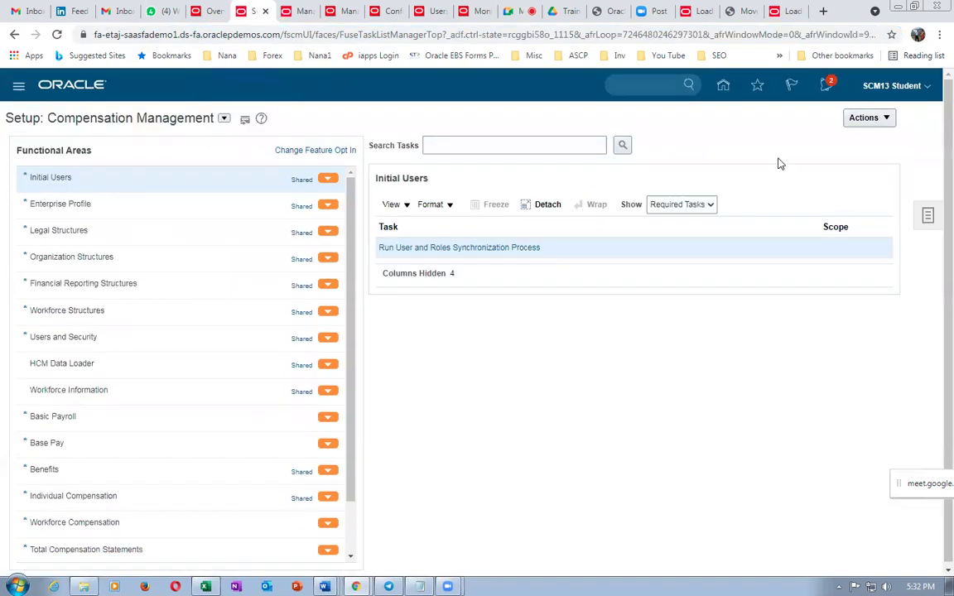
- Go to Inventory Management under Supply Chain Execution and start a new movement request for organization P011
{"action": "left_click", "coordinate": [725, 88]}
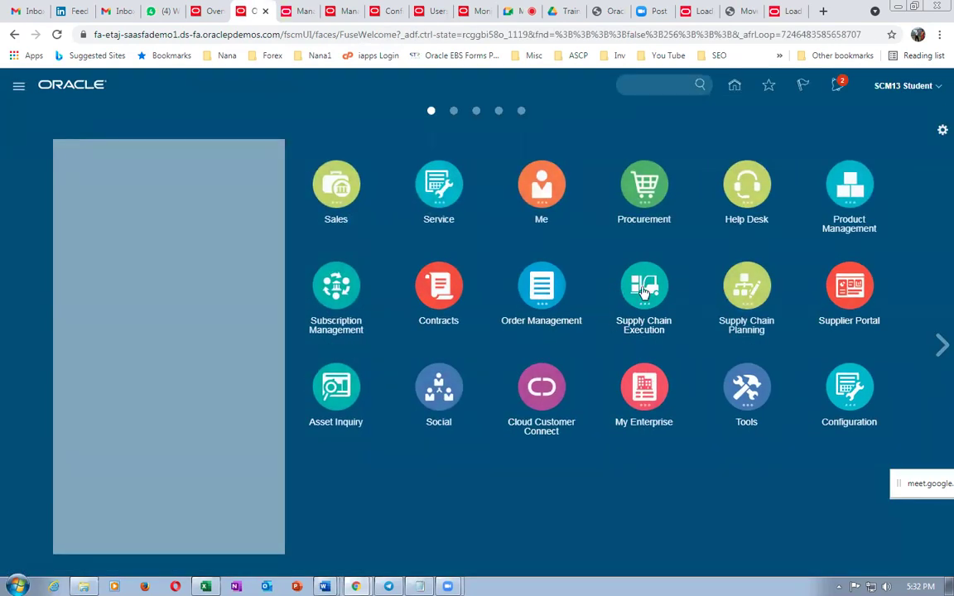
{"action": "left_click", "coordinate": [638, 286]}
{"action": "left_click", "coordinate": [683, 377]}
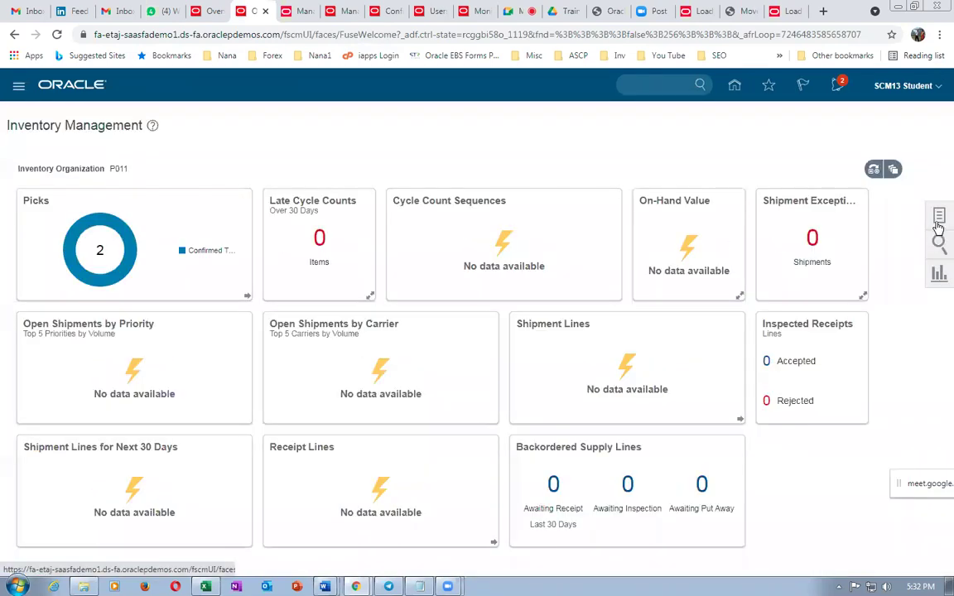
{"action": "left_click", "coordinate": [938, 217]}
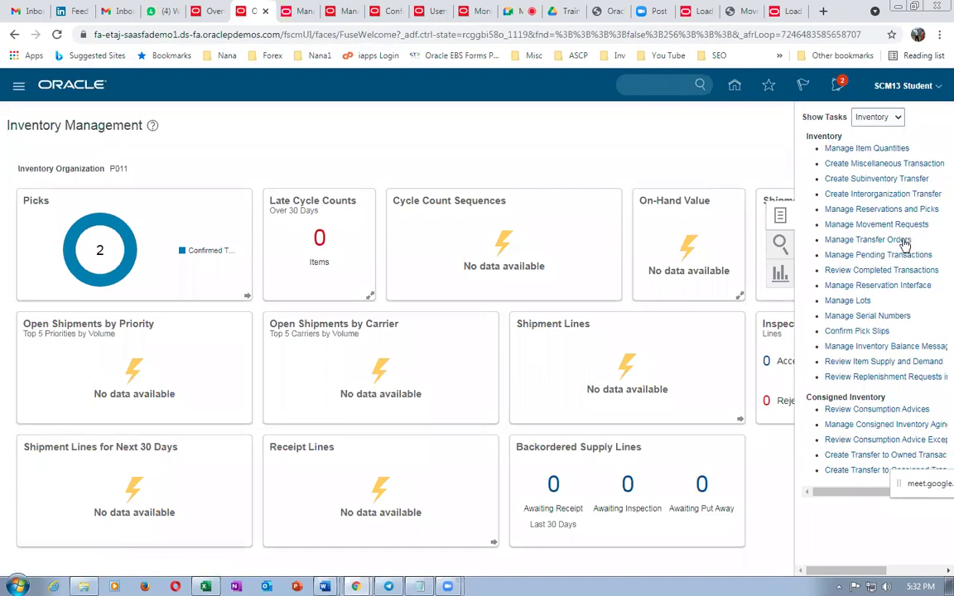
{"action": "left_click", "coordinate": [866, 223]}
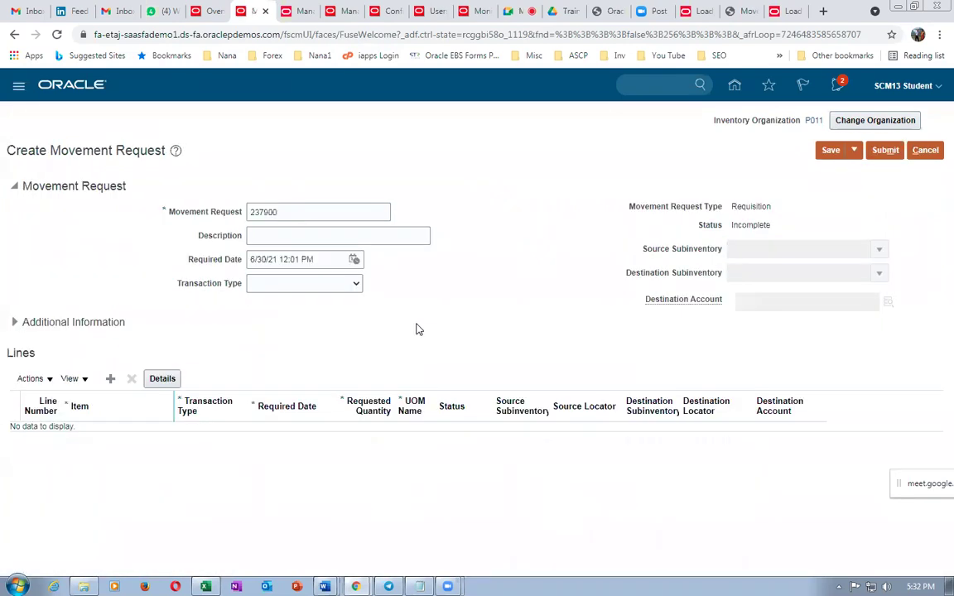
- Name the new movement request p01_MR_3 and use the same text as its description
{"action": "type", "text": "p01_MR"}
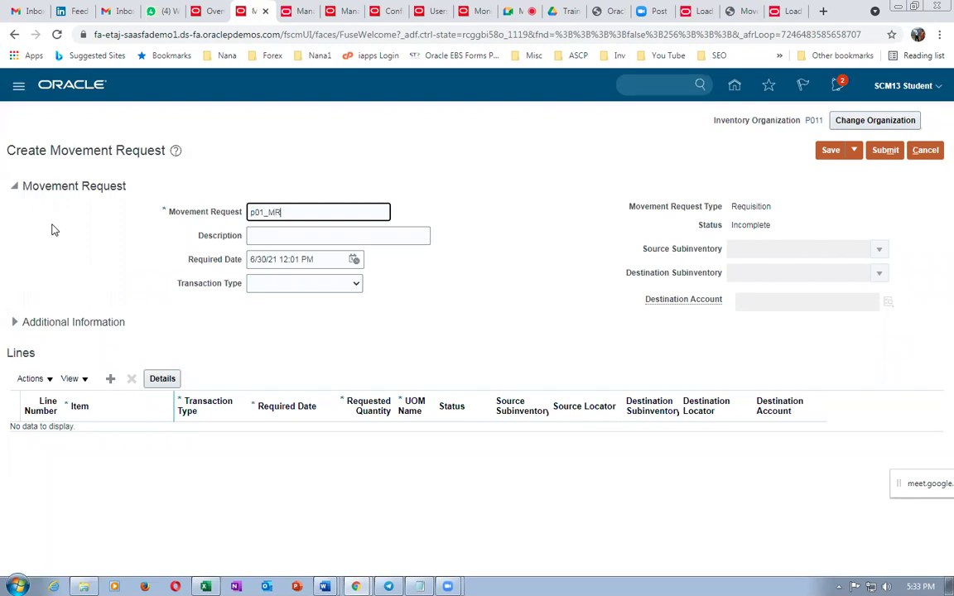
{"action": "key", "text": "Tab"}
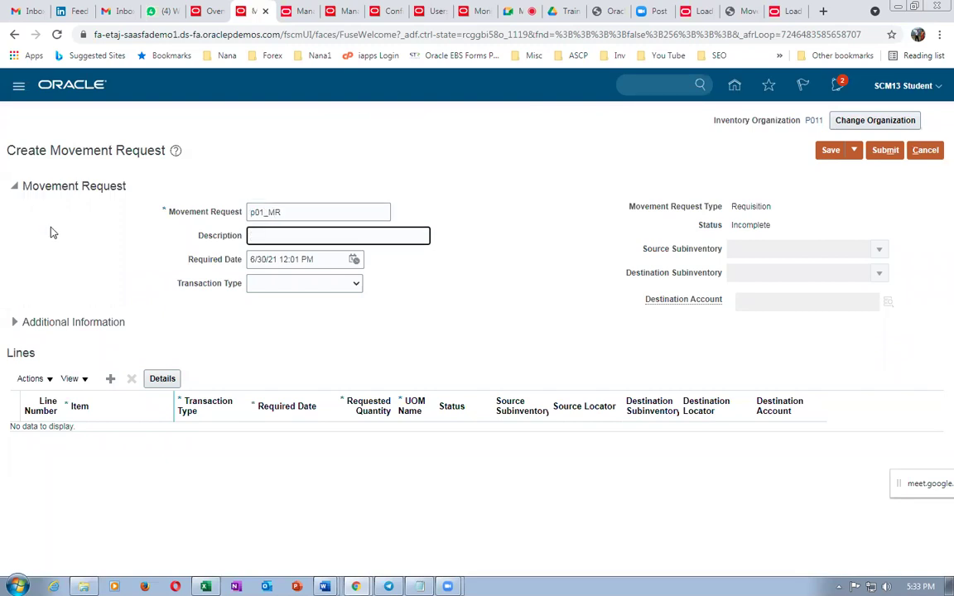
{"action": "left_click", "coordinate": [306, 207]}
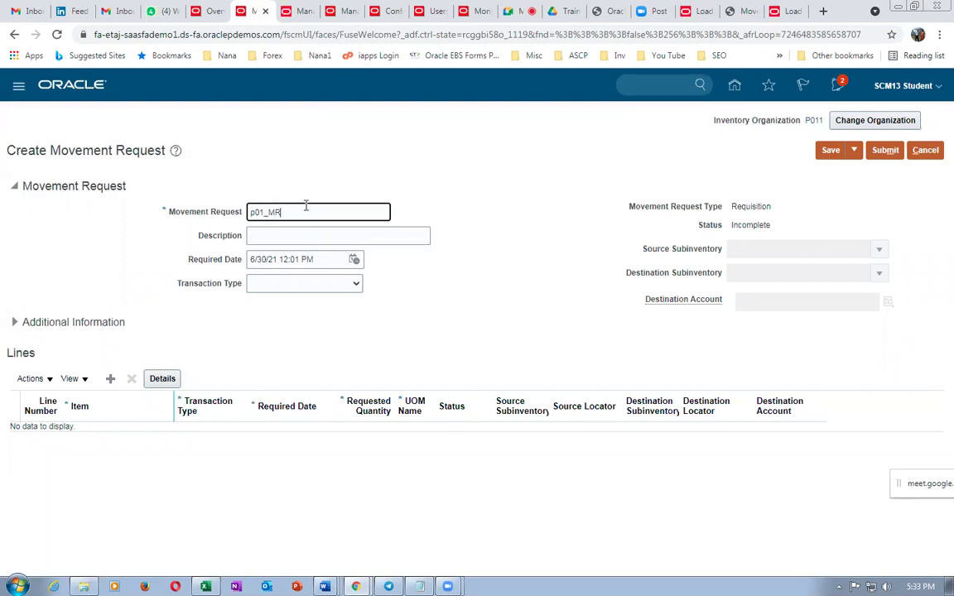
{"action": "type", "text": "_2"}
{"action": "key", "text": "Tab"}
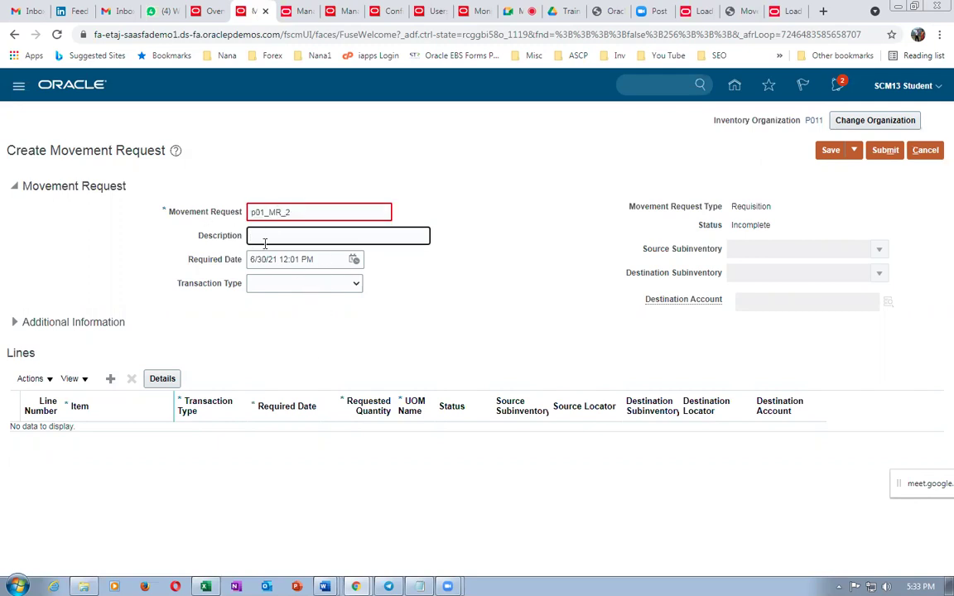
{"action": "double_click", "coordinate": [295, 212]}
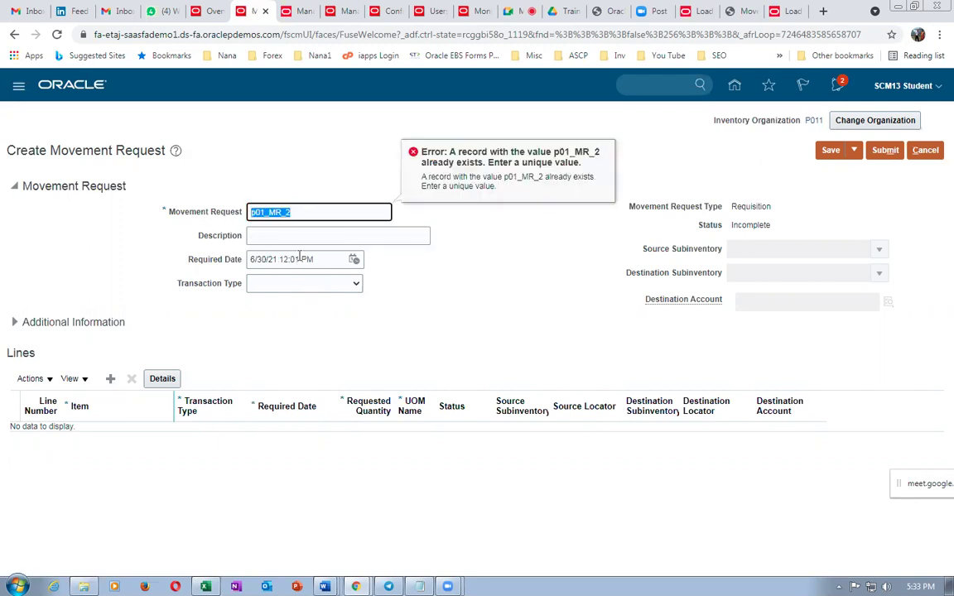
{"action": "left_click", "coordinate": [316, 211]}
{"action": "type", "text": "3"}
{"action": "key", "text": "Tab"}
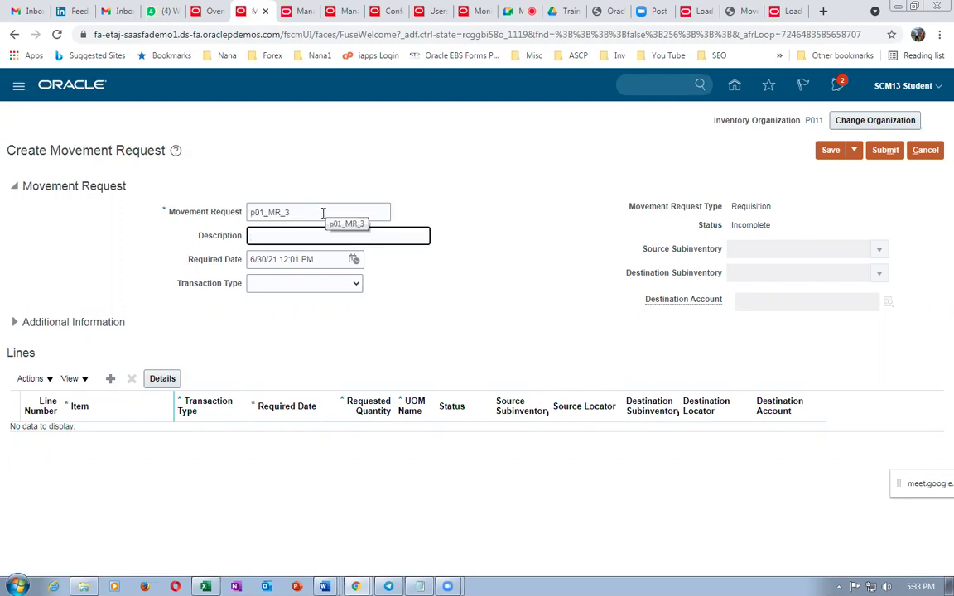
{"action": "left_click_drag", "start_coordinate": [323, 212], "coordinate": [162, 207]}
{"action": "key", "text": "ctrl+c"}
{"action": "left_click", "coordinate": [269, 236]}
{"action": "key", "text": "ctrl+v"}
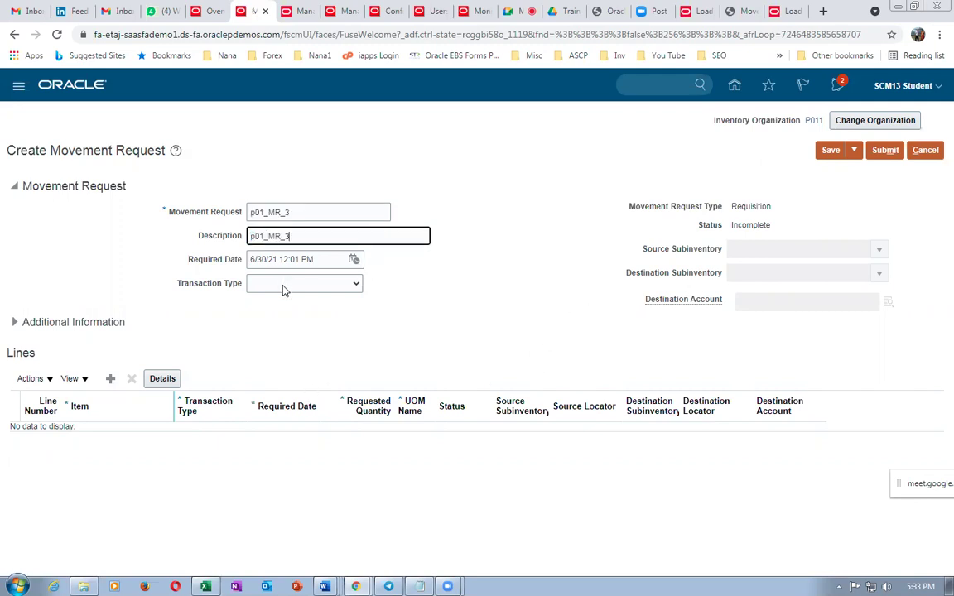
- Set the request's transaction type to Movement Request Transfer and its destination subinventory to p011_RMS_1
{"action": "left_click", "coordinate": [344, 283]}
{"action": "left_click", "coordinate": [299, 321]}
{"action": "left_click", "coordinate": [748, 274]}
{"action": "left_click", "coordinate": [878, 275]}
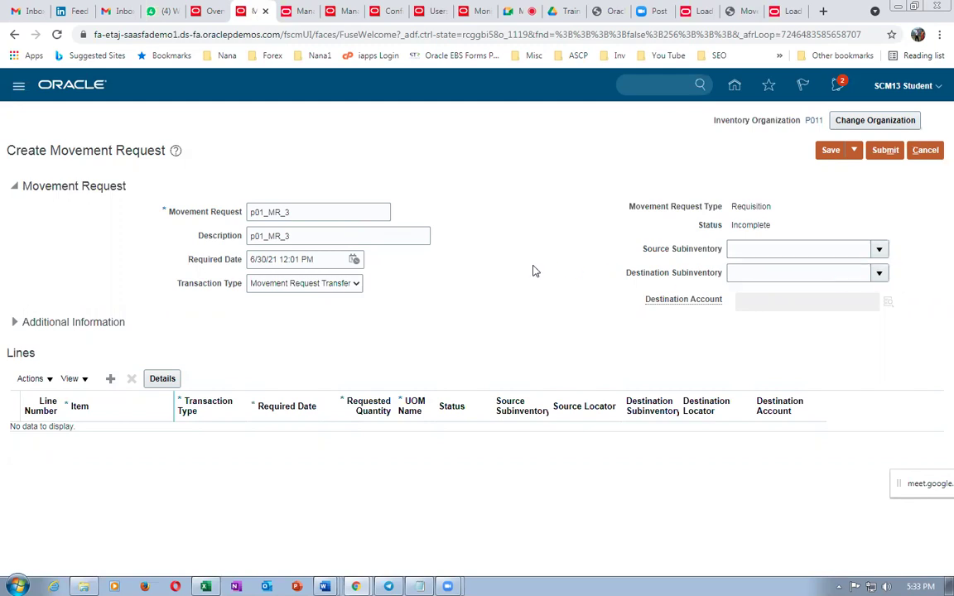
{"action": "left_click", "coordinate": [741, 354]}
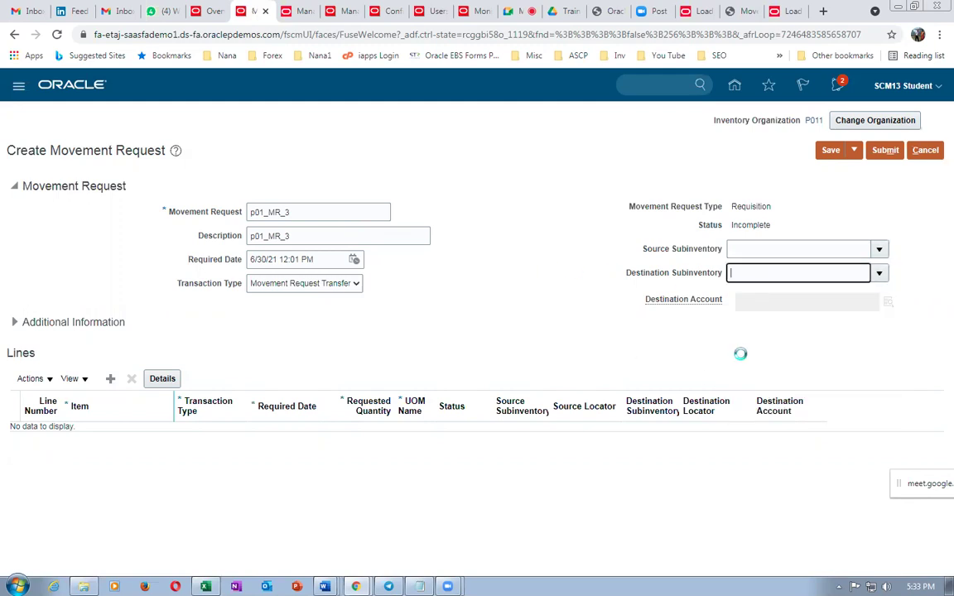
- Add a movement request line for item p01_MR_test_item with a requested quantity of 90
{"action": "left_click", "coordinate": [110, 378]}
{"action": "left_click", "coordinate": [124, 439]}
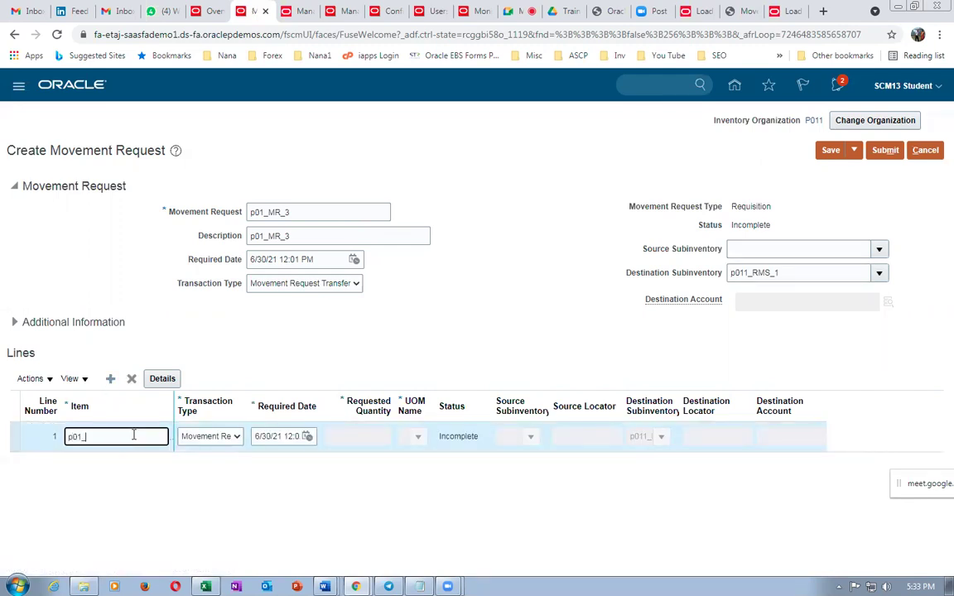
{"action": "type", "text": "p01_MR"}
{"action": "key", "text": "Tab"}
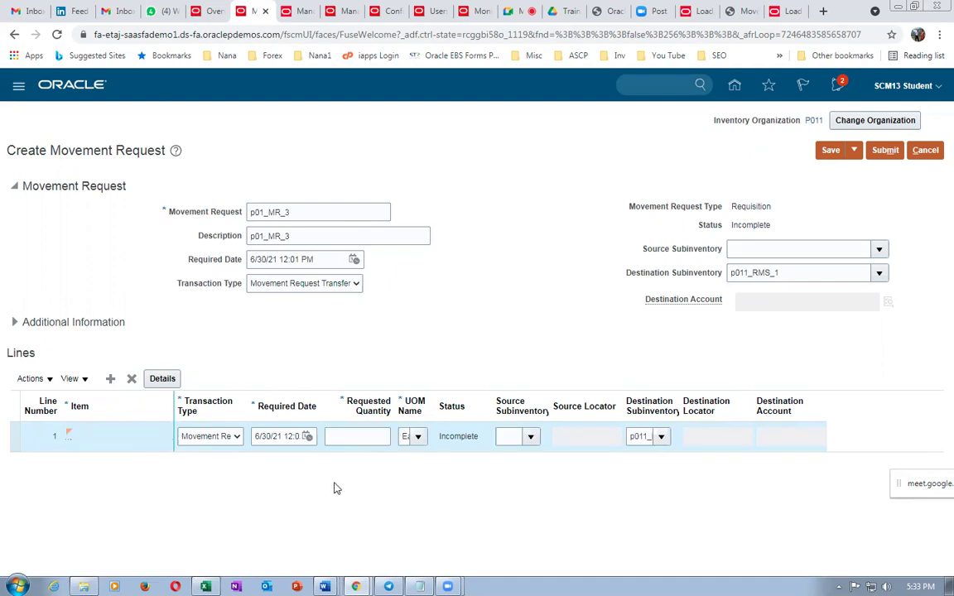
{"action": "left_click", "coordinate": [341, 434]}
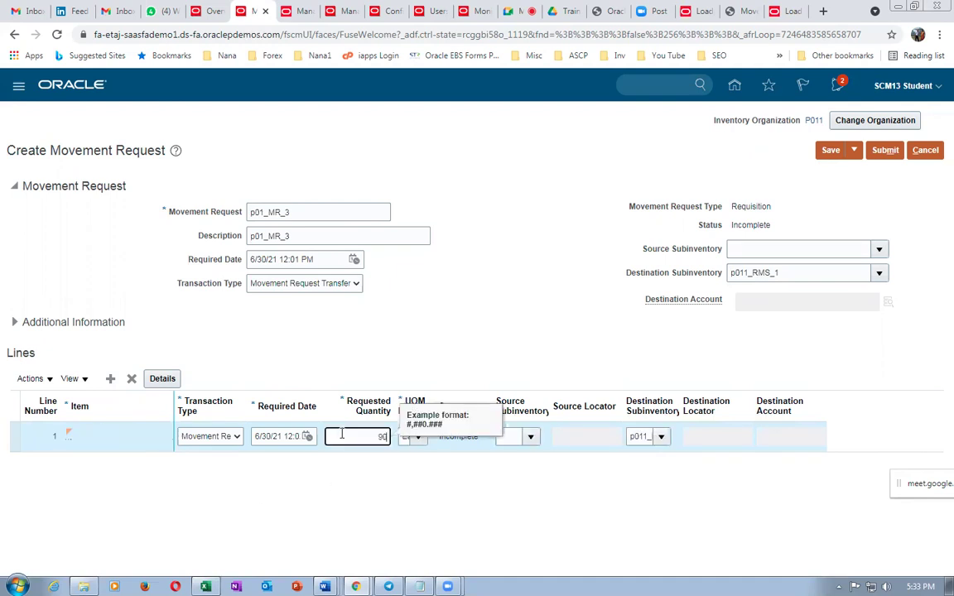
{"action": "type", "text": "90"}
{"action": "key", "text": "Tab"}
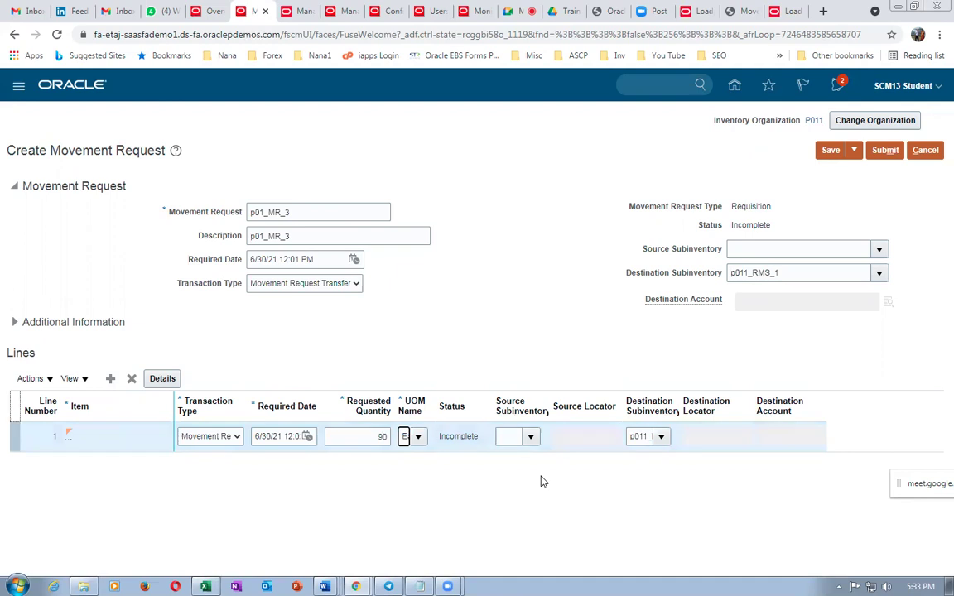
- Submit movement request p01_MR_3 and acknowledge the submission
{"action": "left_click", "coordinate": [885, 150]}
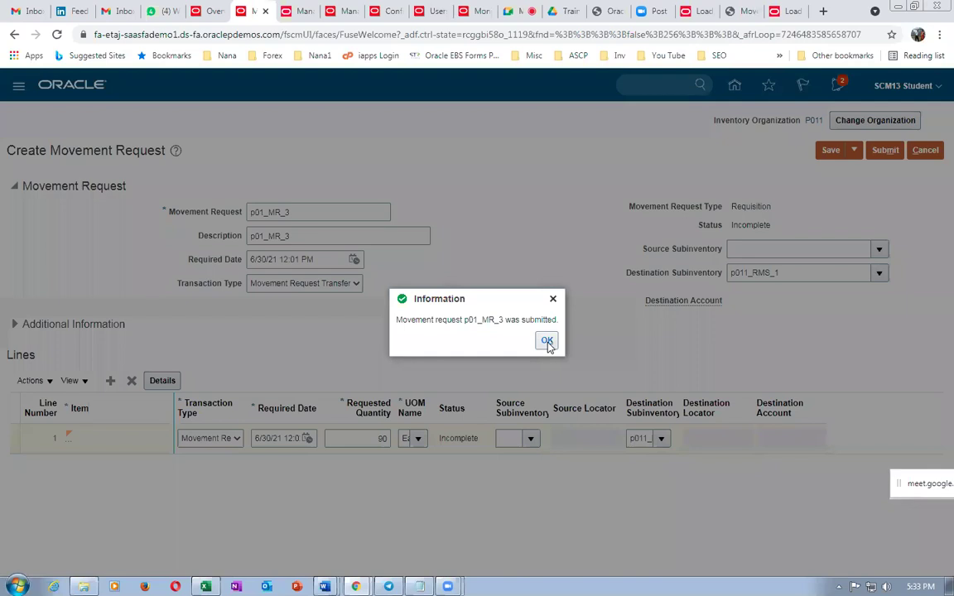
{"action": "left_click", "coordinate": [546, 342]}
- Switch to the Movement_Request_Lab_Exercise workbook in Excel and review the allocation noted in the j50_pick 33 row, then return to the browser
{"action": "key", "text": "alt+Tab"}
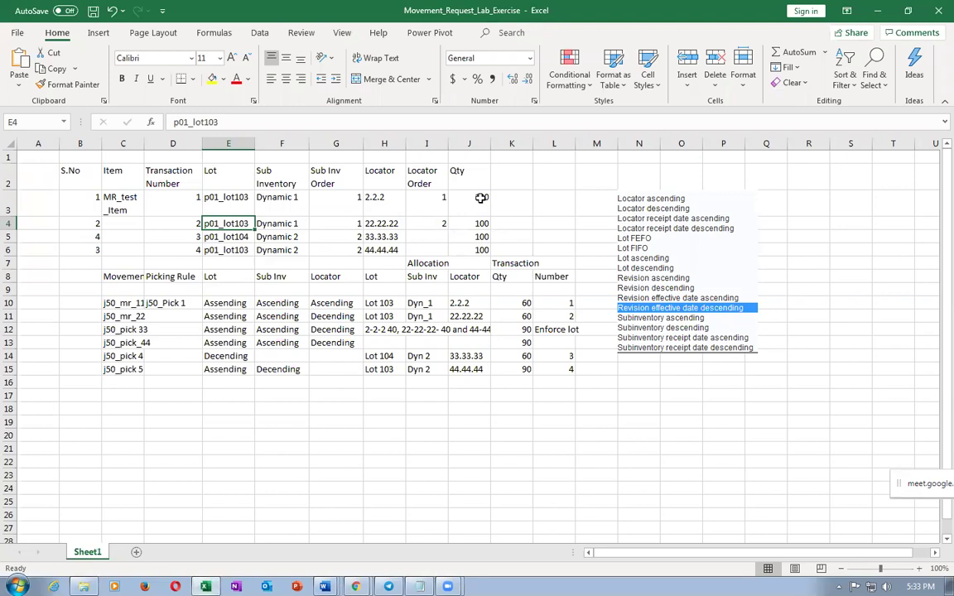
{"action": "left_click", "coordinate": [379, 329]}
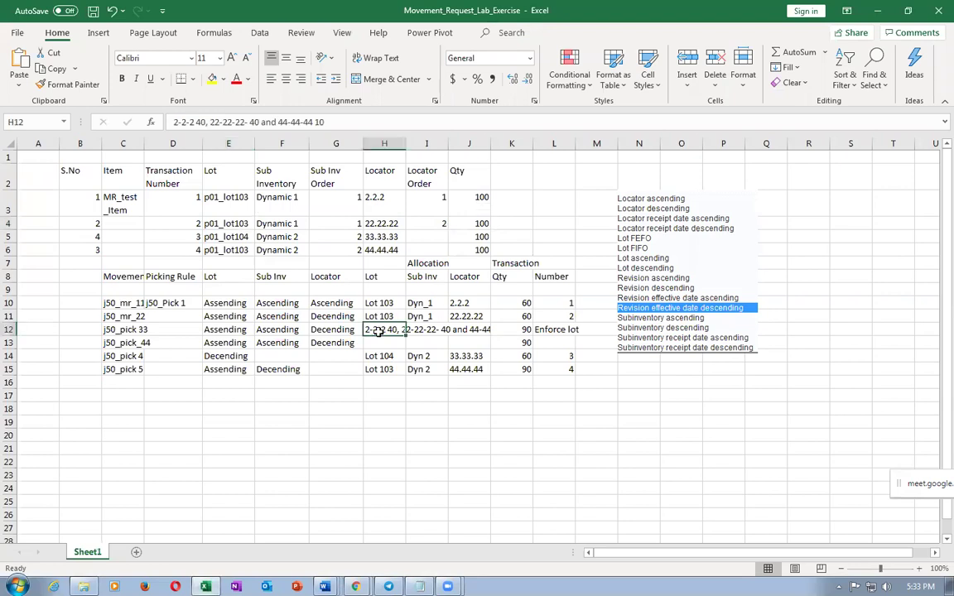
{"action": "left_click", "coordinate": [427, 331]}
{"action": "left_click", "coordinate": [475, 330]}
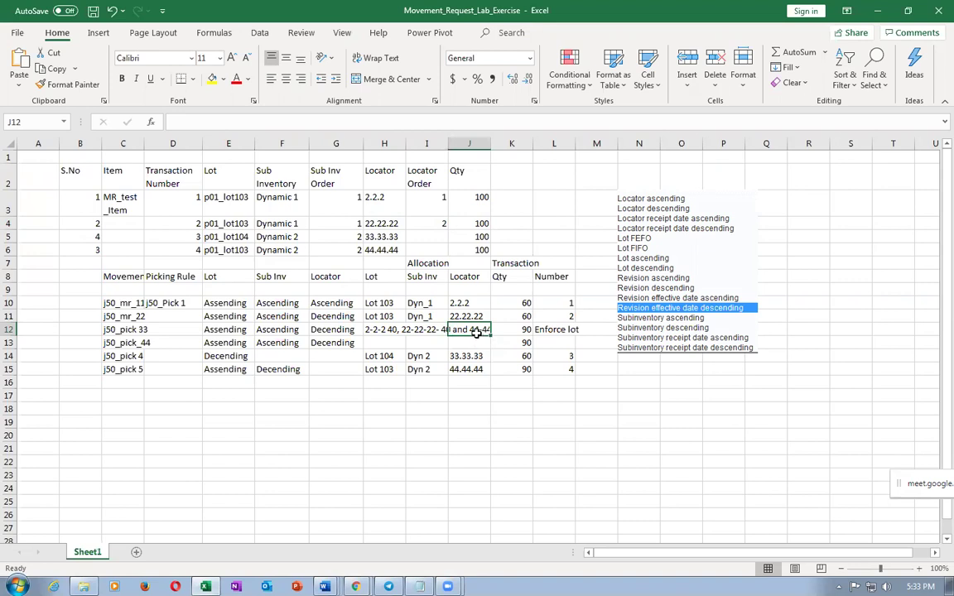
{"action": "left_click", "coordinate": [375, 329]}
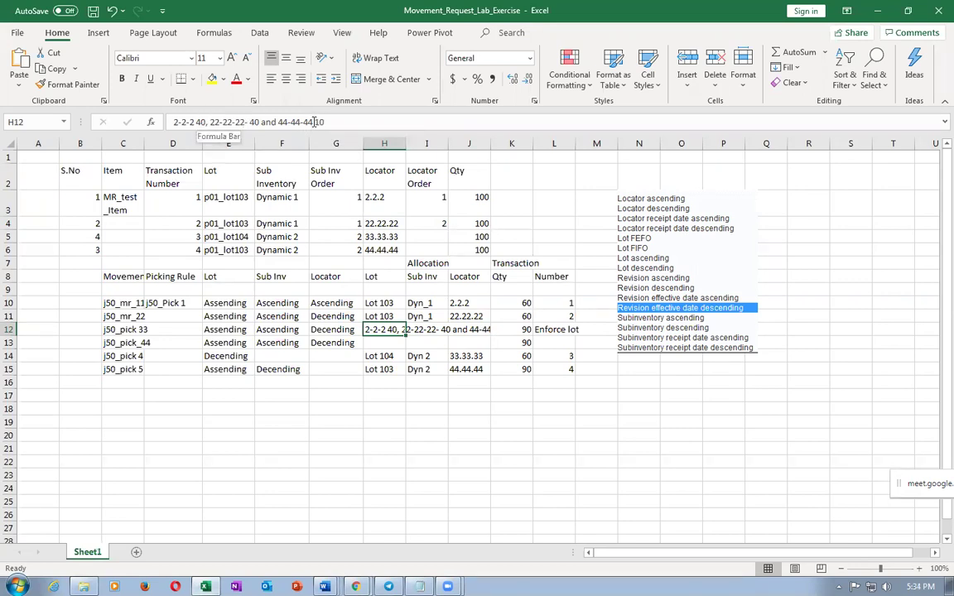
{"action": "key", "text": "alt+Tab"}
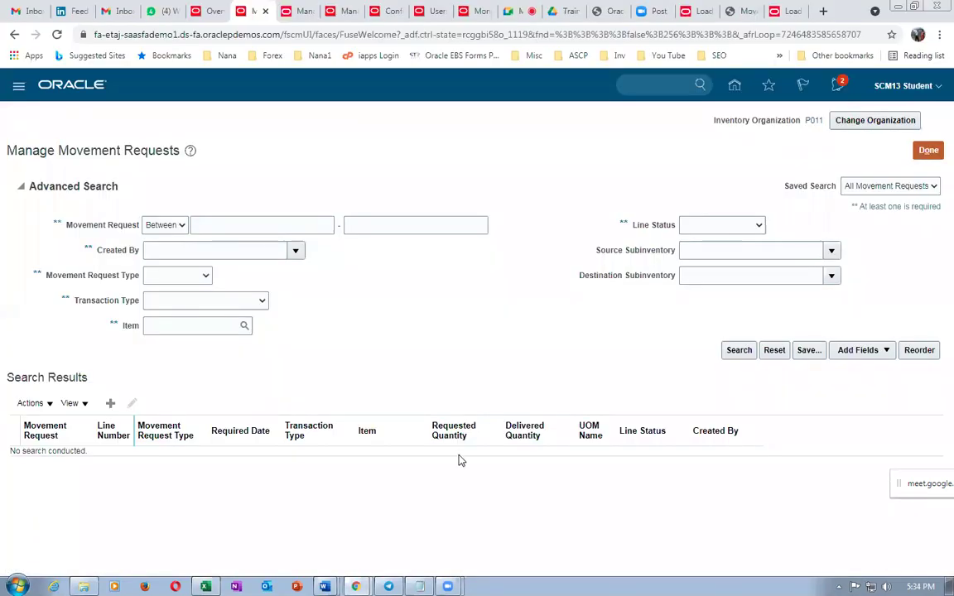
- Leave Manage Movement Requests and go to Scheduled Processes under Tools
{"action": "left_click", "coordinate": [927, 150]}
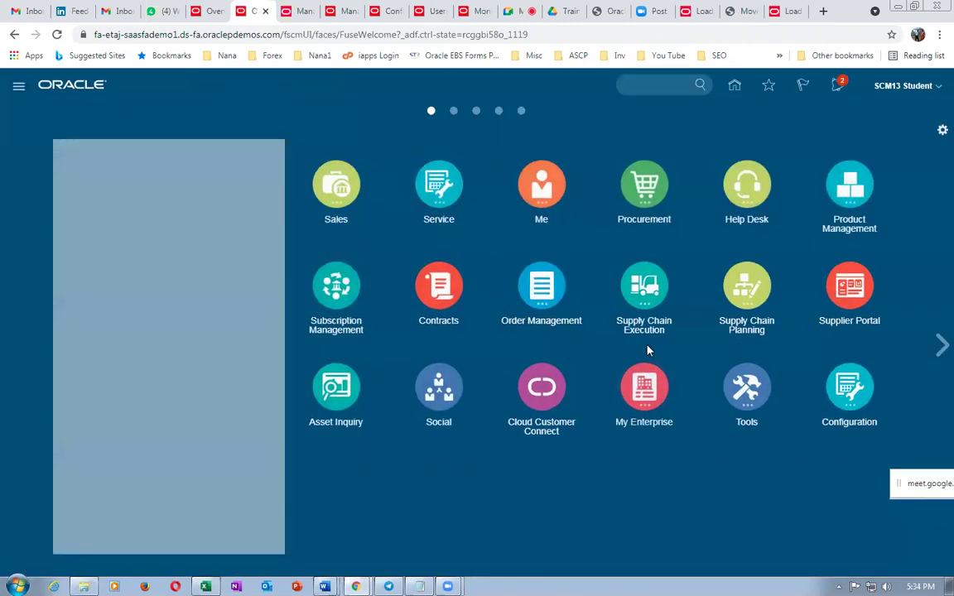
{"action": "left_click", "coordinate": [642, 284]}
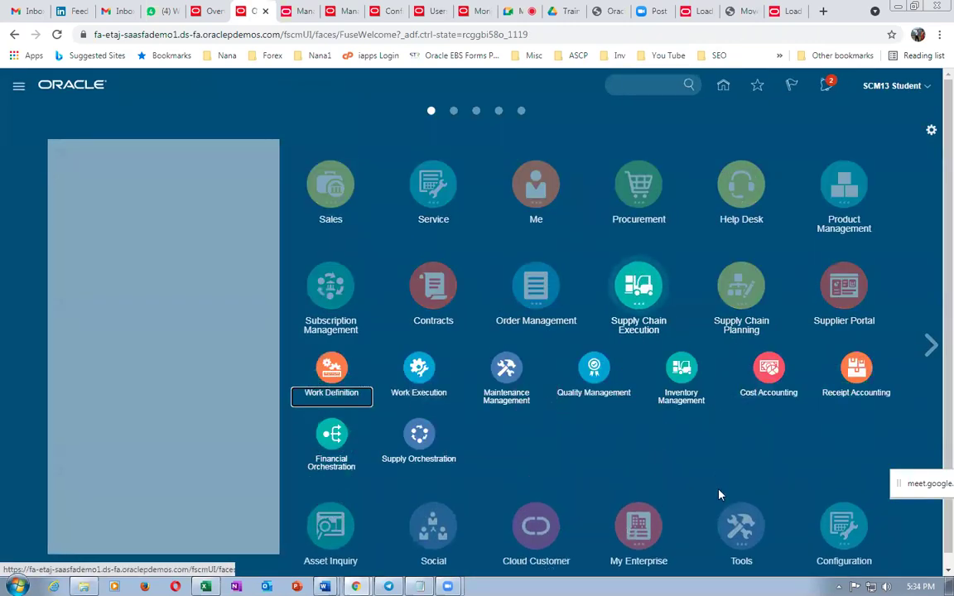
{"action": "left_click", "coordinate": [740, 538]}
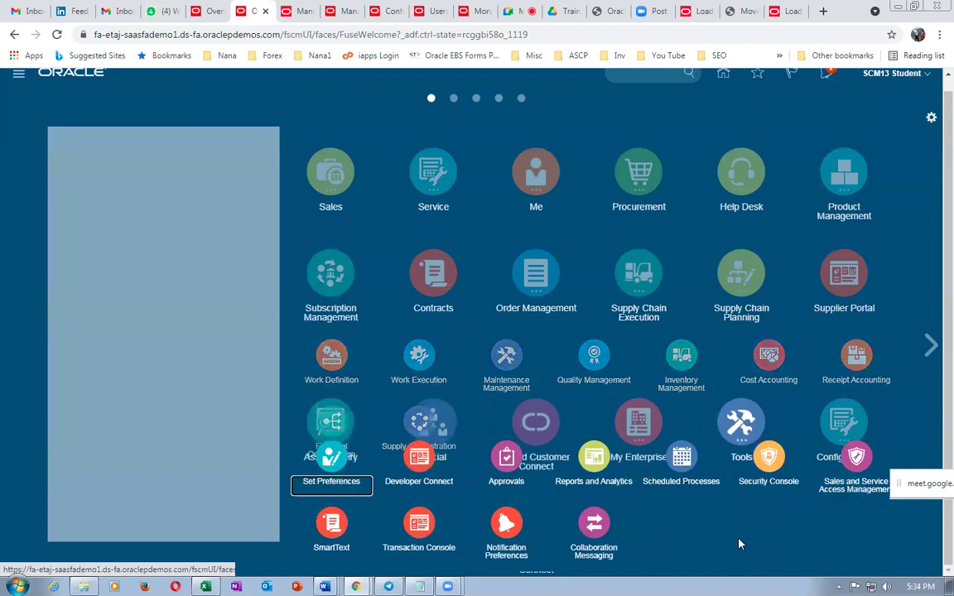
{"action": "left_click", "coordinate": [681, 458]}
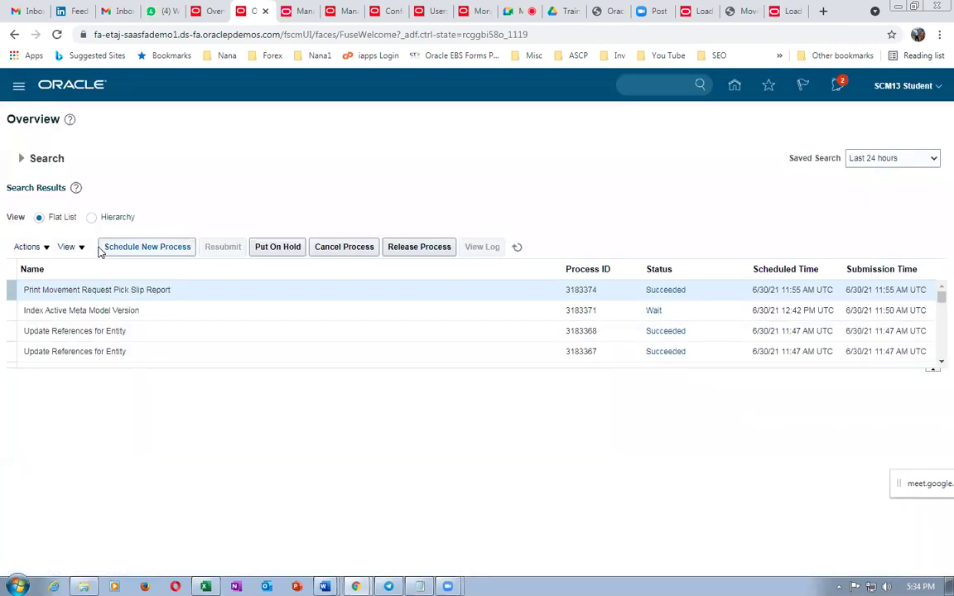
{"action": "left_click", "coordinate": [134, 249]}
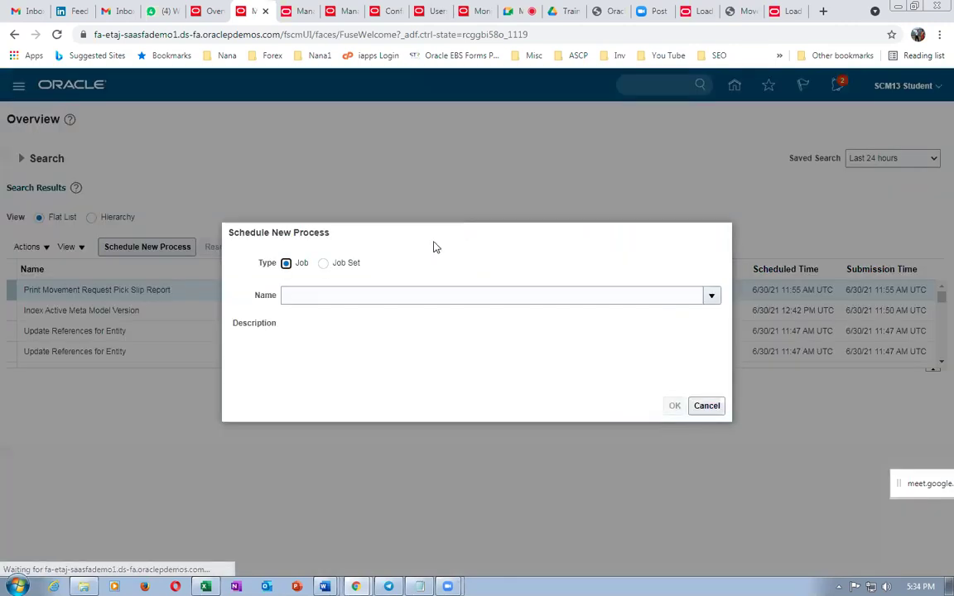
{"action": "left_click", "coordinate": [366, 294]}
{"action": "type", "text": "prnt move"}
{"action": "key", "text": "Tab"}
{"action": "left_click", "coordinate": [319, 302]}
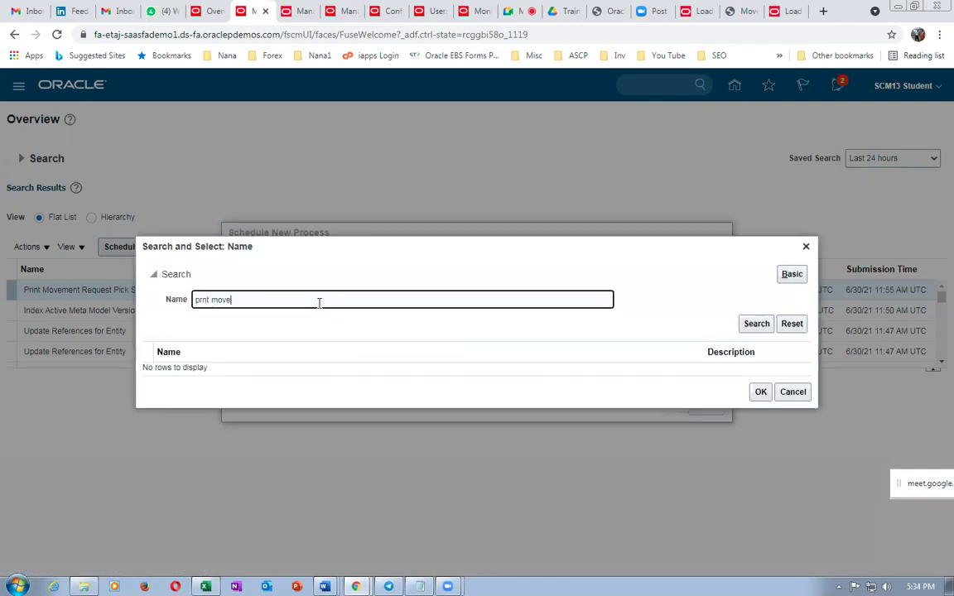
{"action": "key", "text": "Tab"}
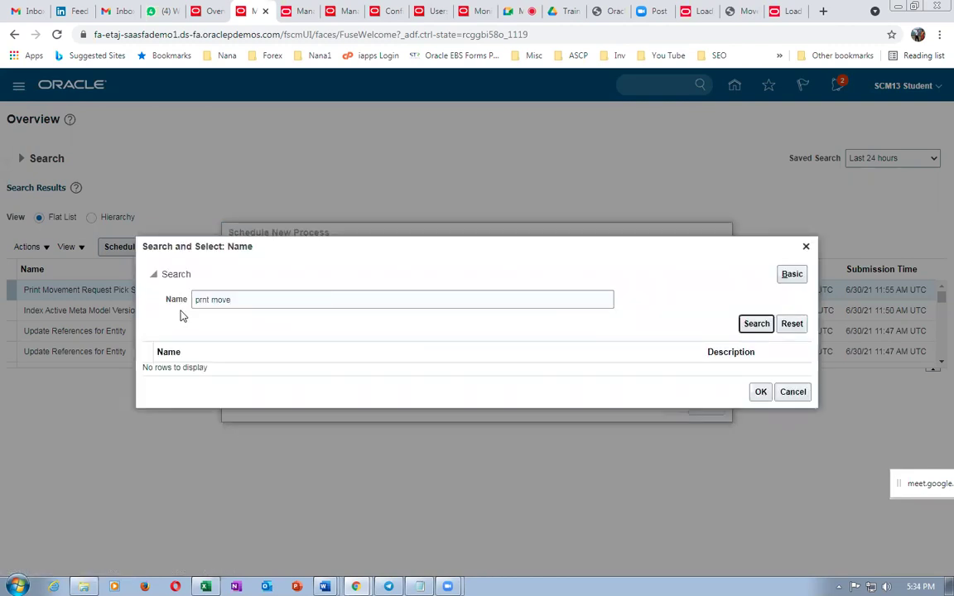
{"action": "key", "text": "shift+Tab"}
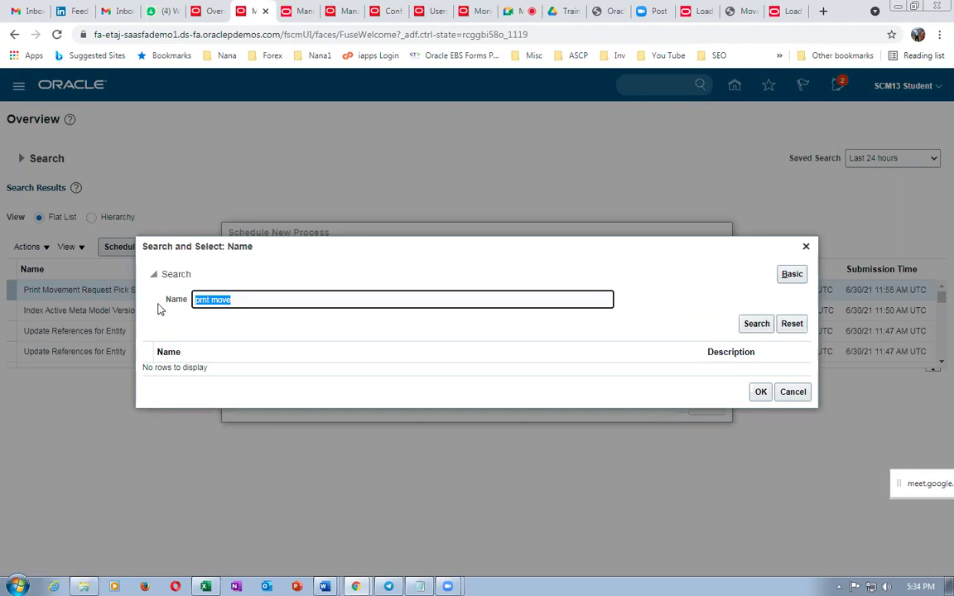
{"action": "left_click", "coordinate": [785, 392]}
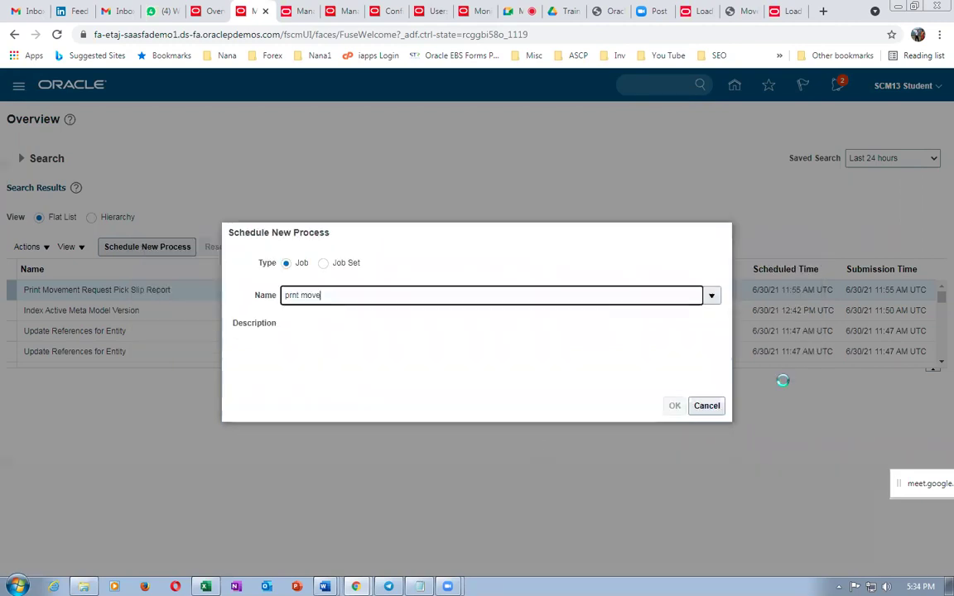
{"action": "left_click", "coordinate": [707, 406]}
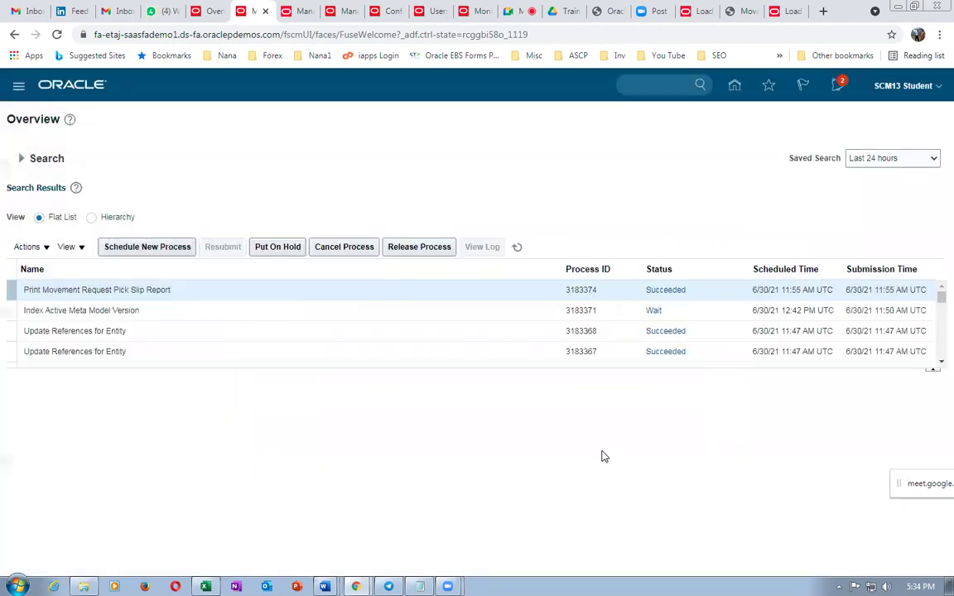
- Start scheduling a new job for the Print Movement Request Pick Slip Report process
{"action": "left_click", "coordinate": [182, 248]}
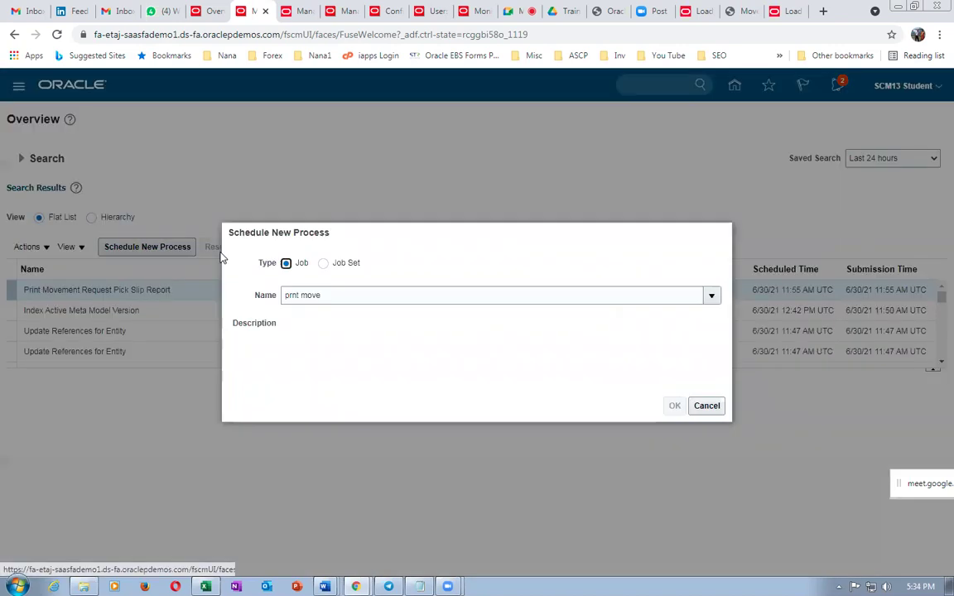
{"action": "left_click_drag", "start_coordinate": [327, 287], "coordinate": [239, 294]}
{"action": "type", "text": "p"}
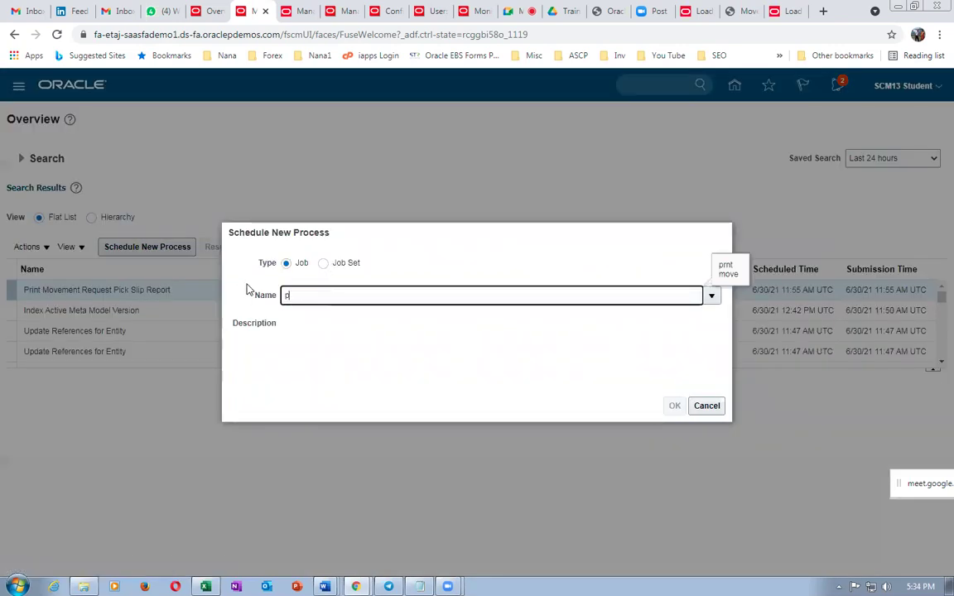
{"action": "type", "text": "rin"}
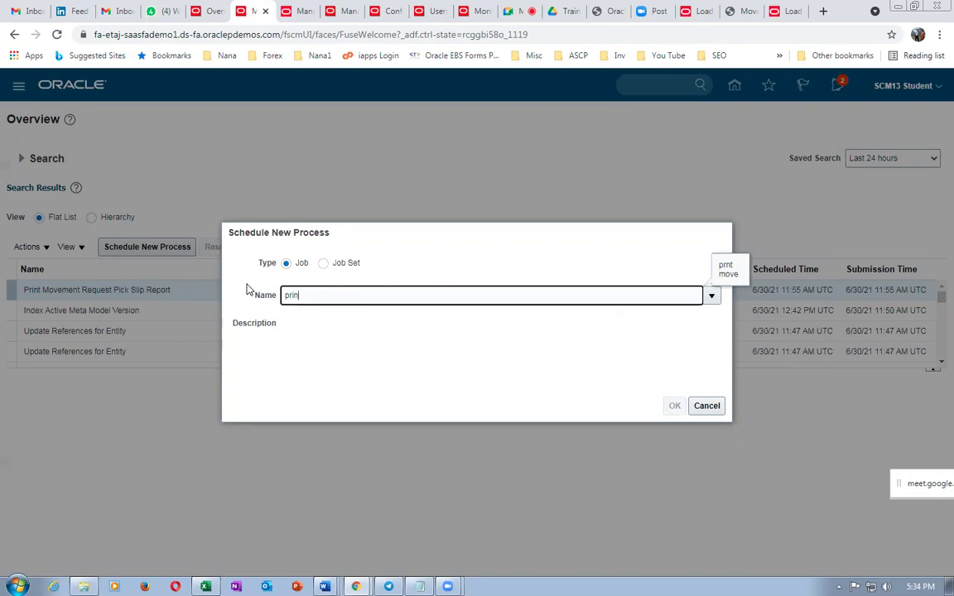
{"action": "type", "text": "t move"}
{"action": "key", "text": "Tab"}
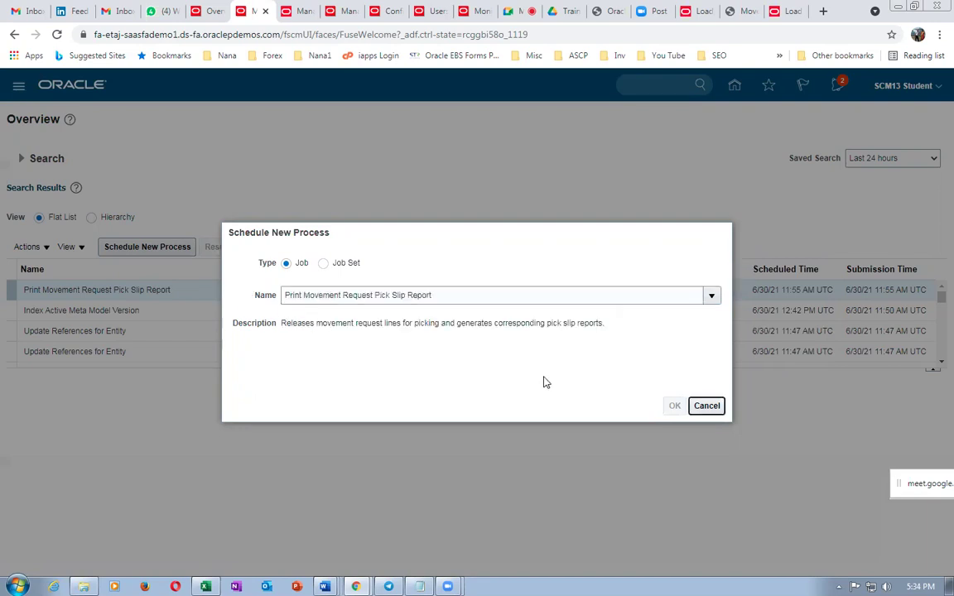
{"action": "left_click", "coordinate": [671, 406]}
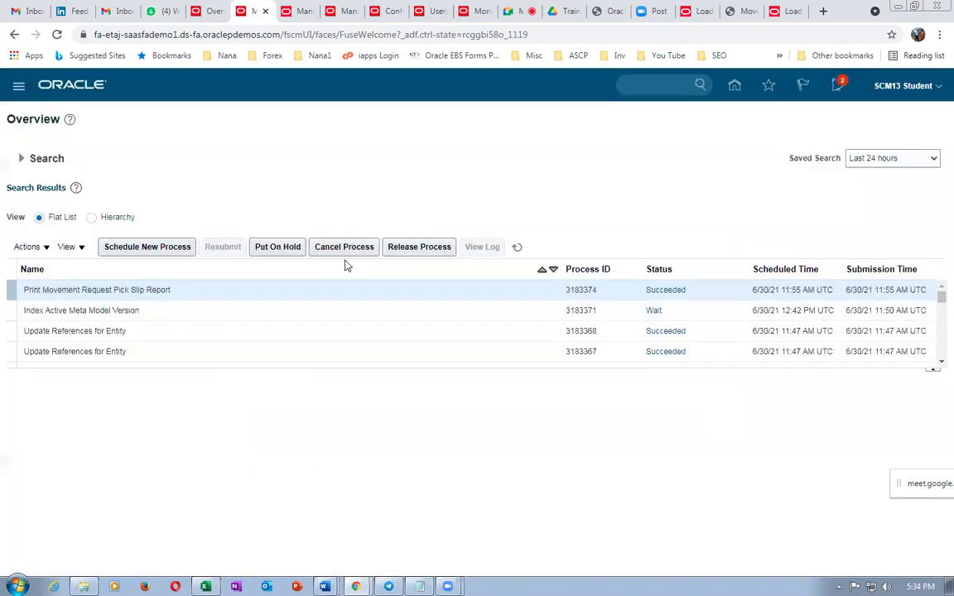
- Set the report's organization to P011 and its From Movement Request parameter to p01_MR_3
{"action": "left_click", "coordinate": [376, 284]}
{"action": "type", "text": "p011"}
{"action": "key", "text": "Tab"}
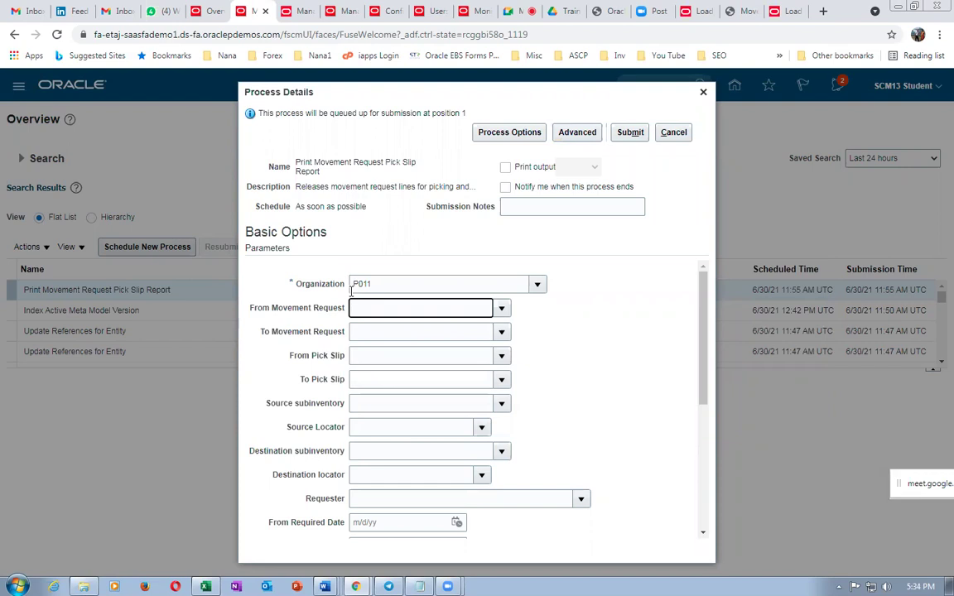
{"action": "key", "text": "Tab"}
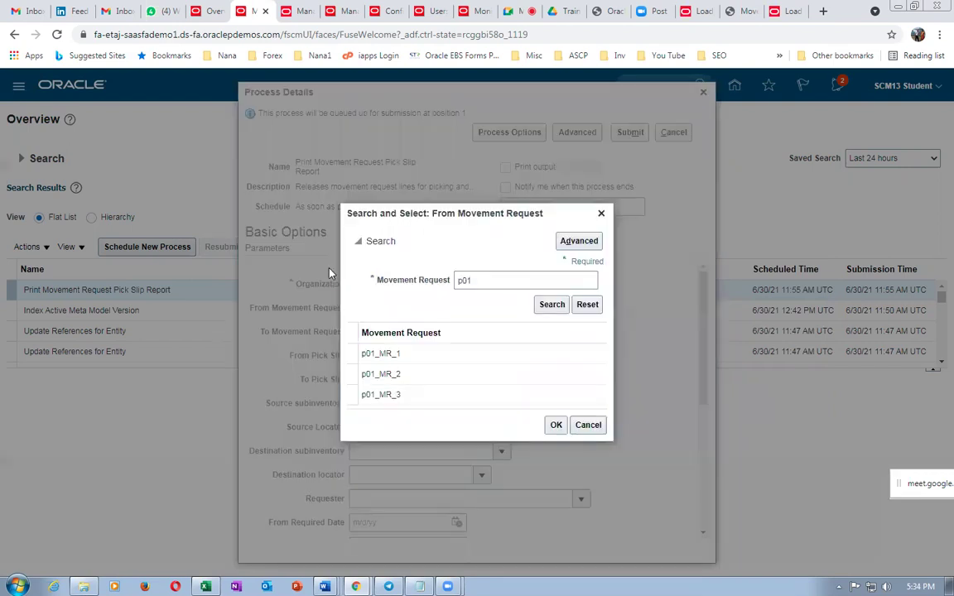
{"action": "left_click", "coordinate": [383, 398]}
{"action": "left_click", "coordinate": [556, 425]}
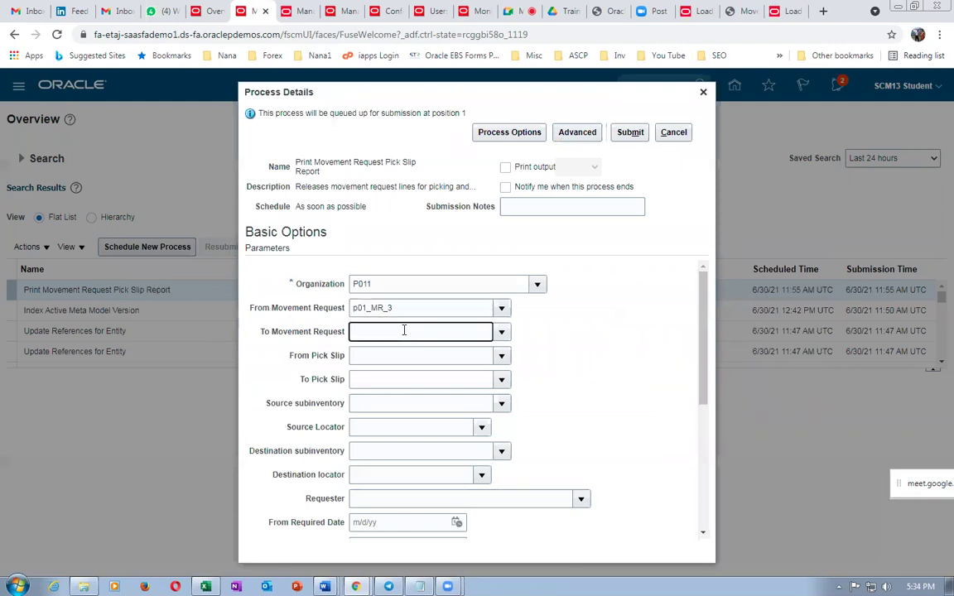
- Set the report's To Movement Request parameter to p01_MR_3
{"action": "type", "text": "p01"}
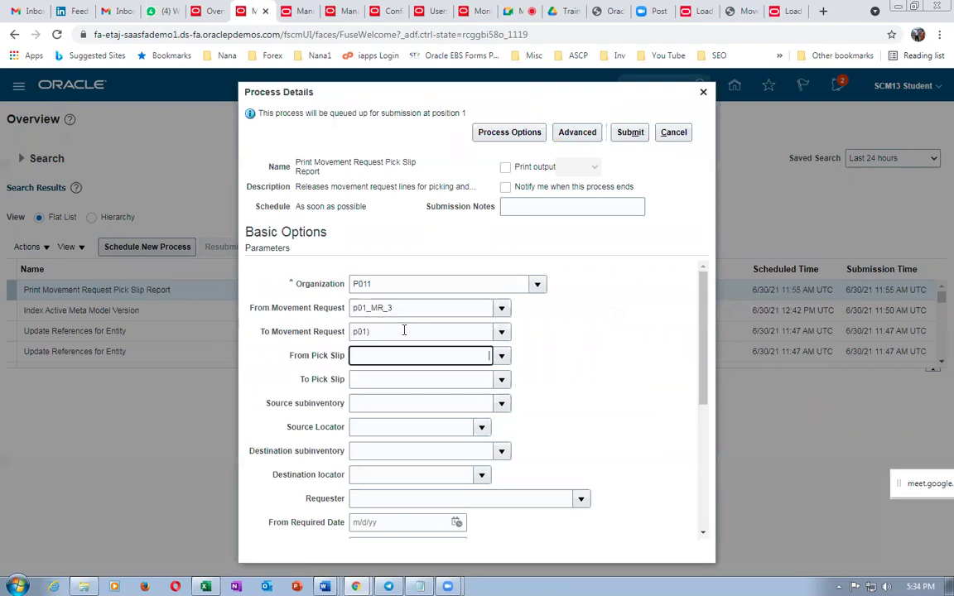
{"action": "key", "text": "Tab"}
{"action": "left_click", "coordinate": [588, 400]}
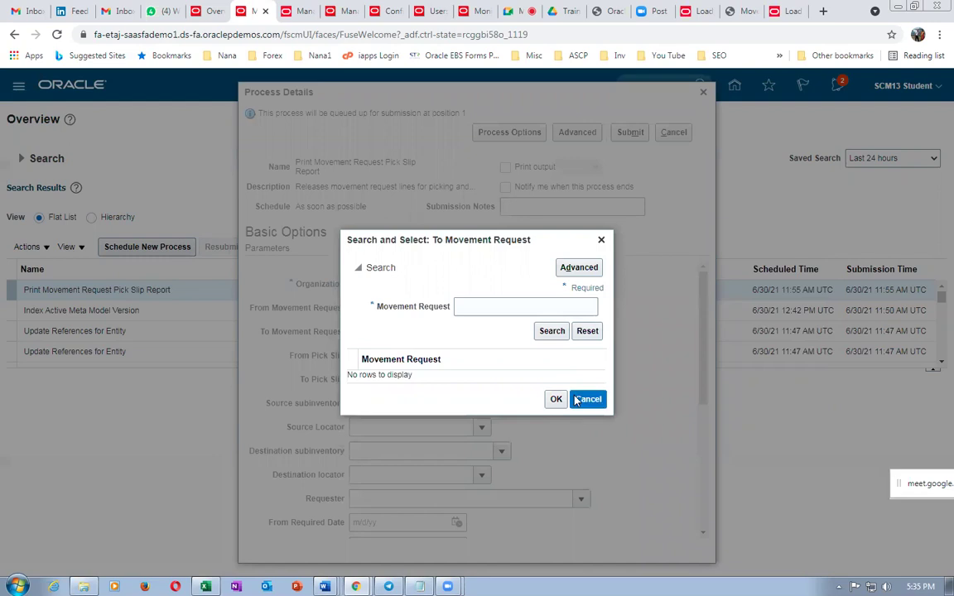
{"action": "left_click_drag", "start_coordinate": [394, 331], "coordinate": [328, 333]}
{"action": "type", "text": "p01"}
{"action": "key", "text": "Tab"}
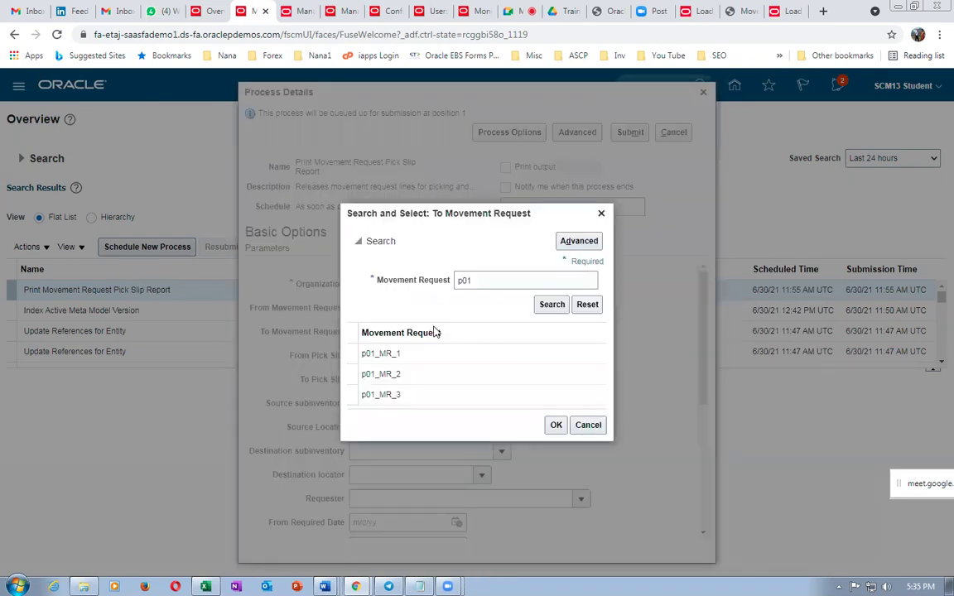
{"action": "left_click", "coordinate": [420, 396]}
{"action": "left_click", "coordinate": [556, 425]}
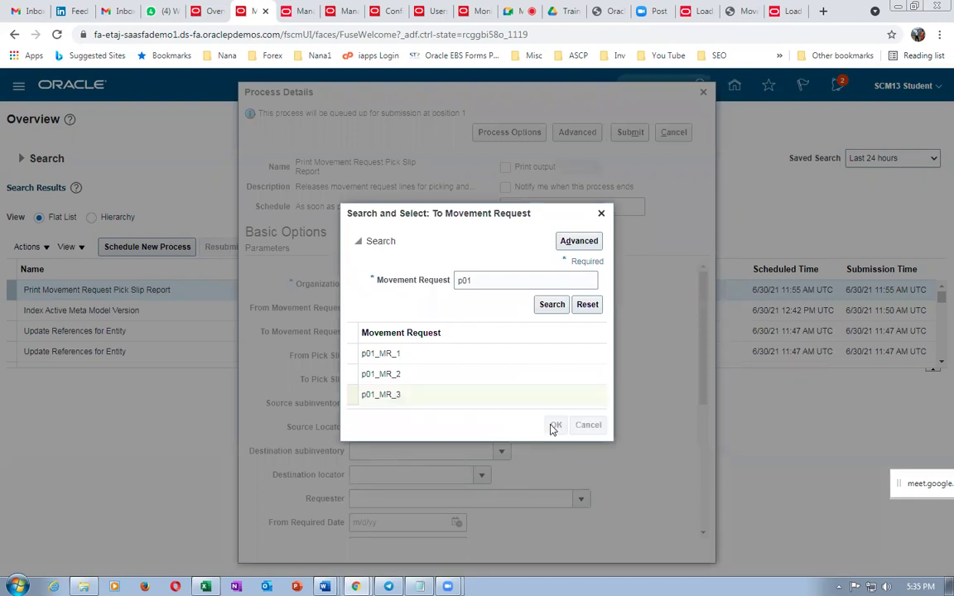
- Set Release Approved Lines to Yes, then submit the pick slip report process and acknowledge the confirmation
{"action": "scroll", "coordinate": [406, 374], "scroll_direction": "down", "scroll_amount": 5}
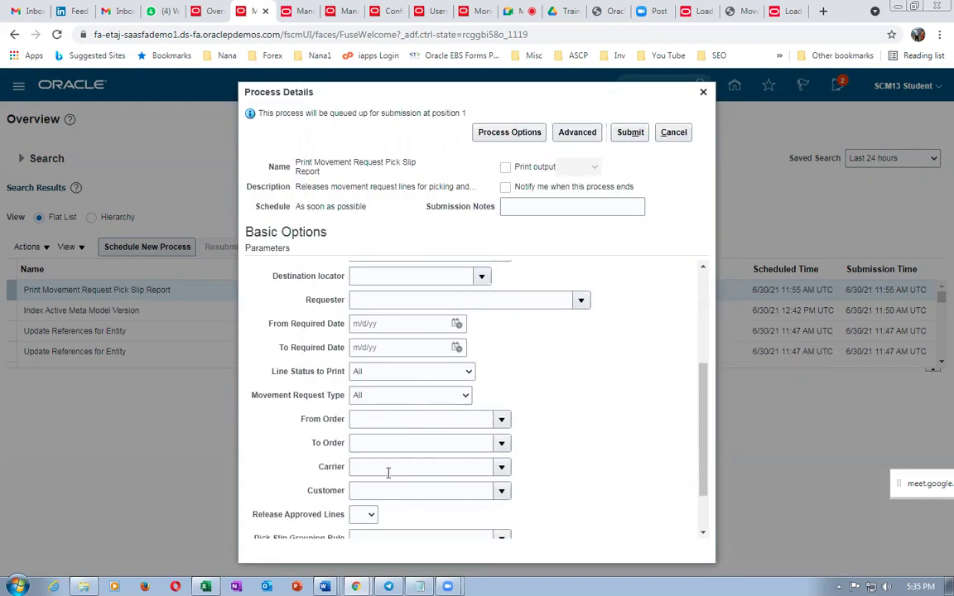
{"action": "left_click", "coordinate": [364, 457]}
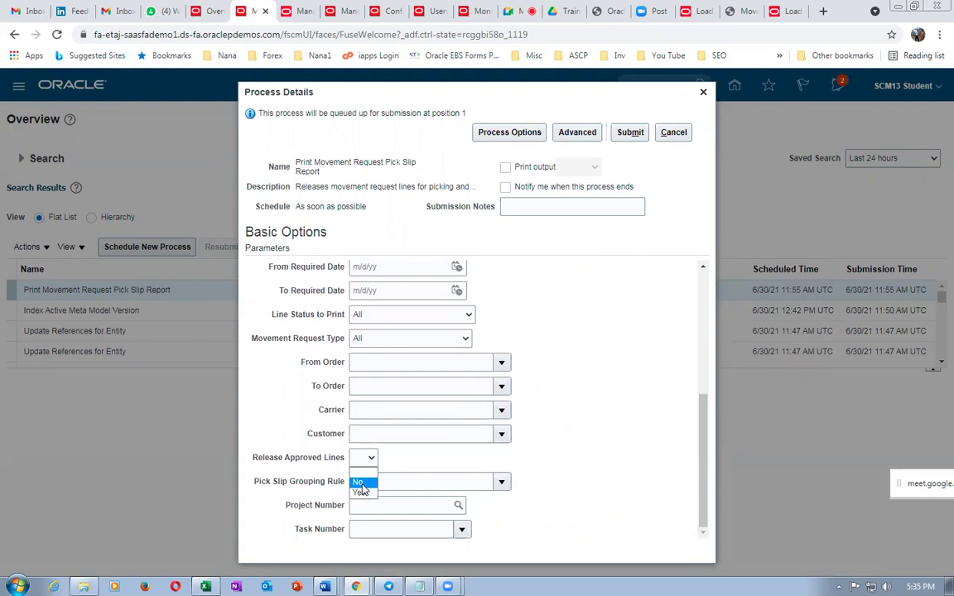
{"action": "left_click", "coordinate": [362, 470]}
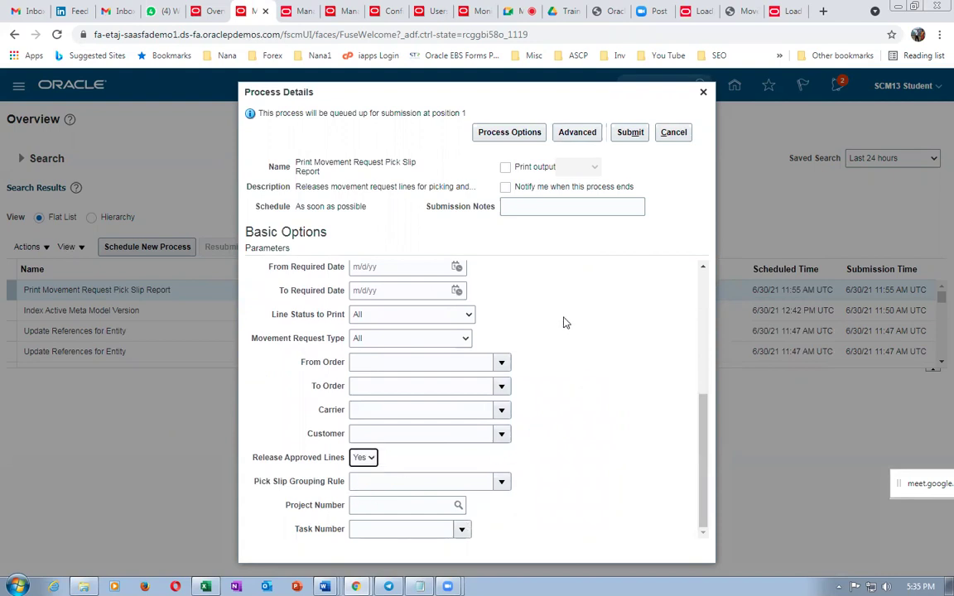
{"action": "left_click", "coordinate": [630, 134]}
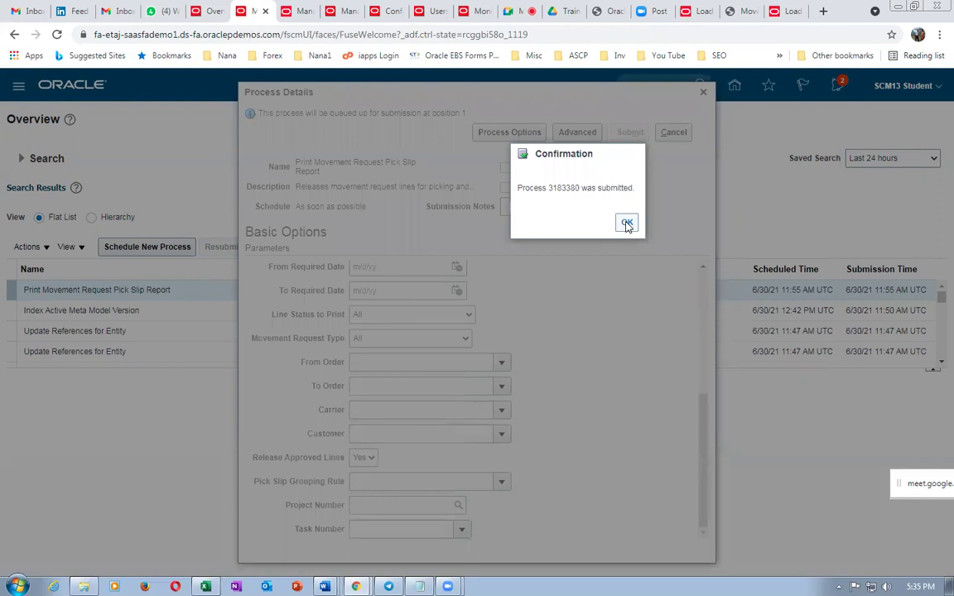
{"action": "left_click", "coordinate": [625, 221]}
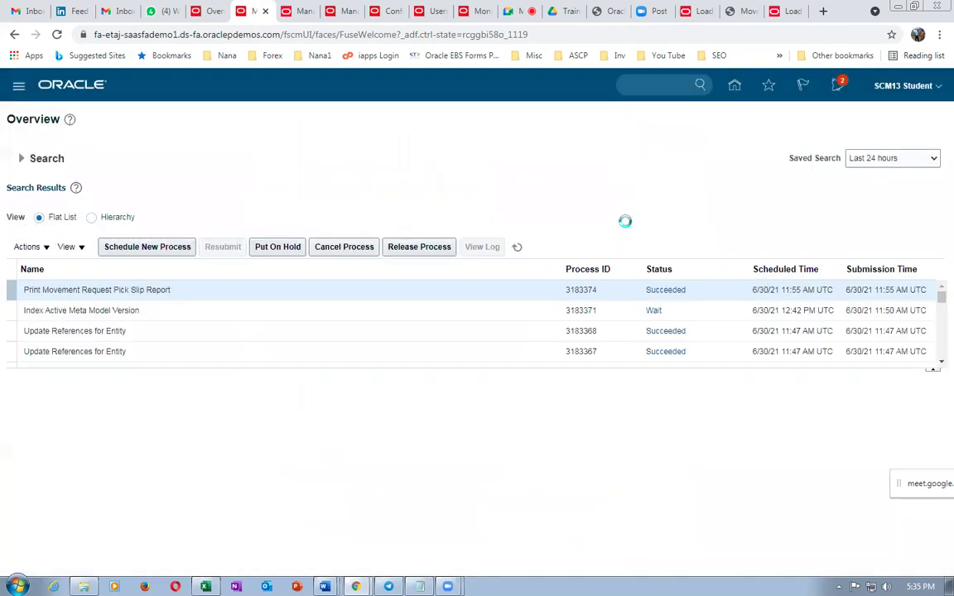
- Refresh the scheduled process list to check the status of the new pick slip report run
{"action": "left_click", "coordinate": [521, 251]}
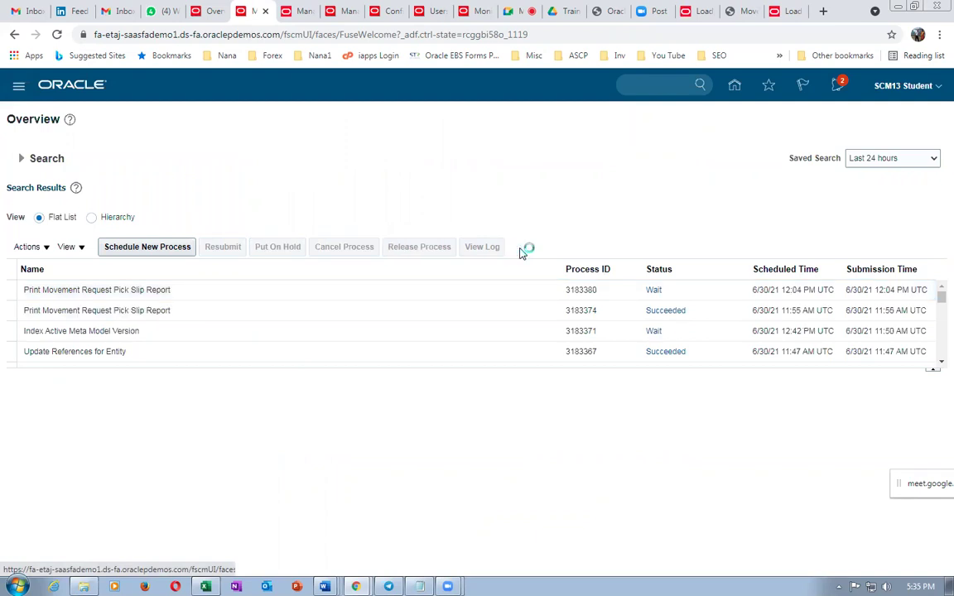
{"action": "left_click", "coordinate": [521, 252]}
{"action": "left_click", "coordinate": [517, 248]}
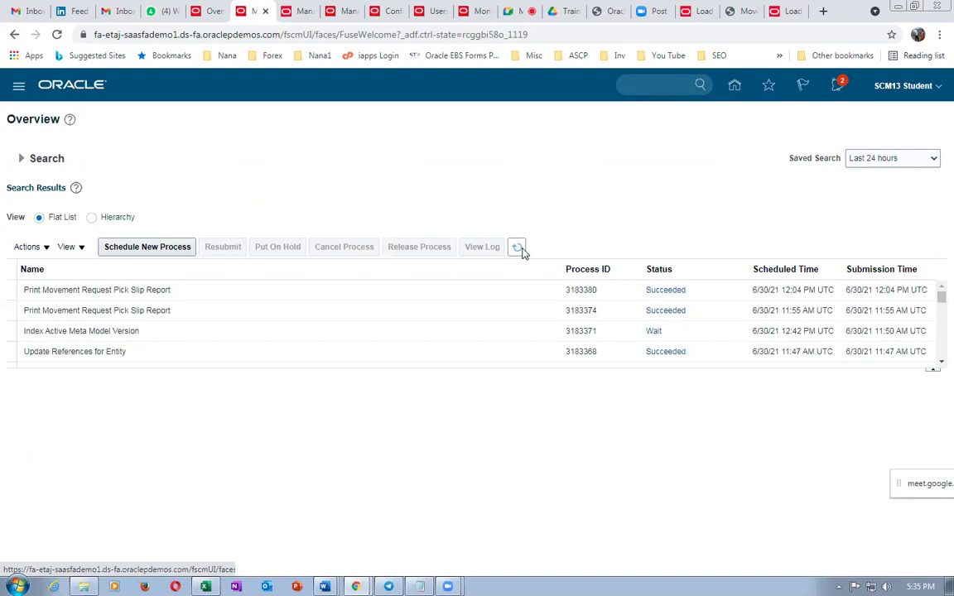
- Republish the latest Print Movement Request Pick Slip Report run for p01_MR_3, export it as PDF and save the file under its suggested name
{"action": "left_click", "coordinate": [346, 287]}
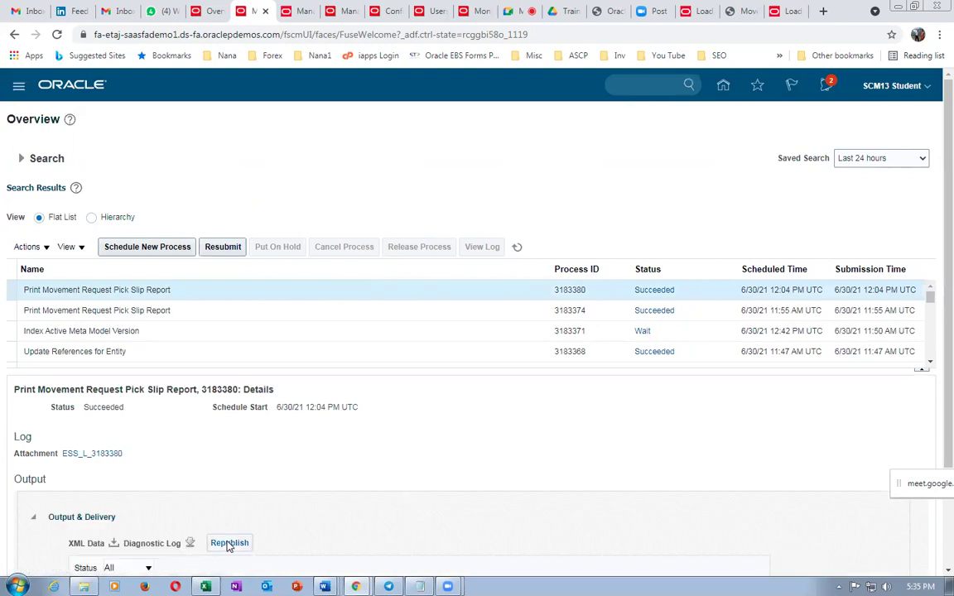
{"action": "left_click", "coordinate": [229, 545]}
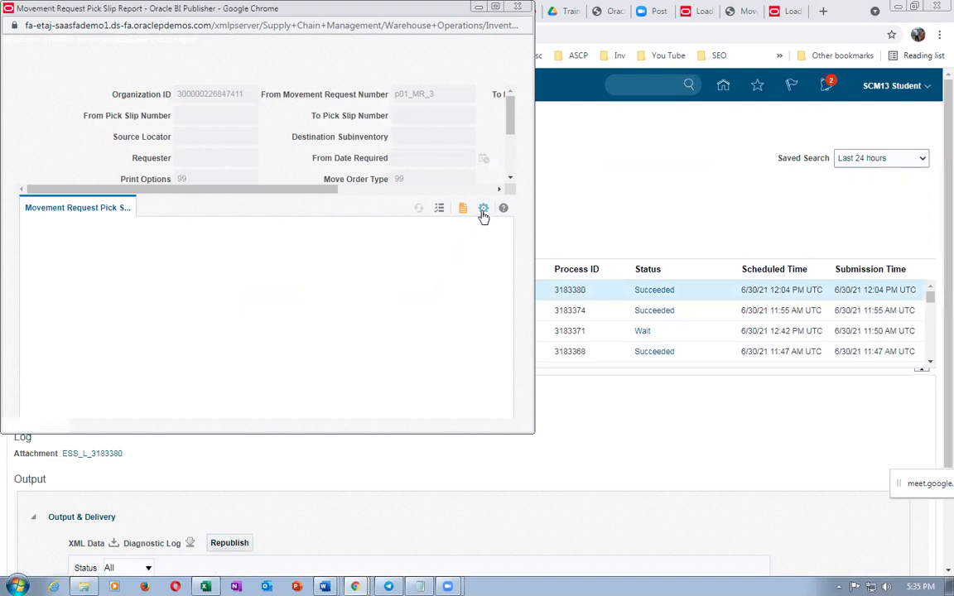
{"action": "left_click", "coordinate": [483, 209]}
{"action": "mouse_move", "coordinate": [466, 232]}
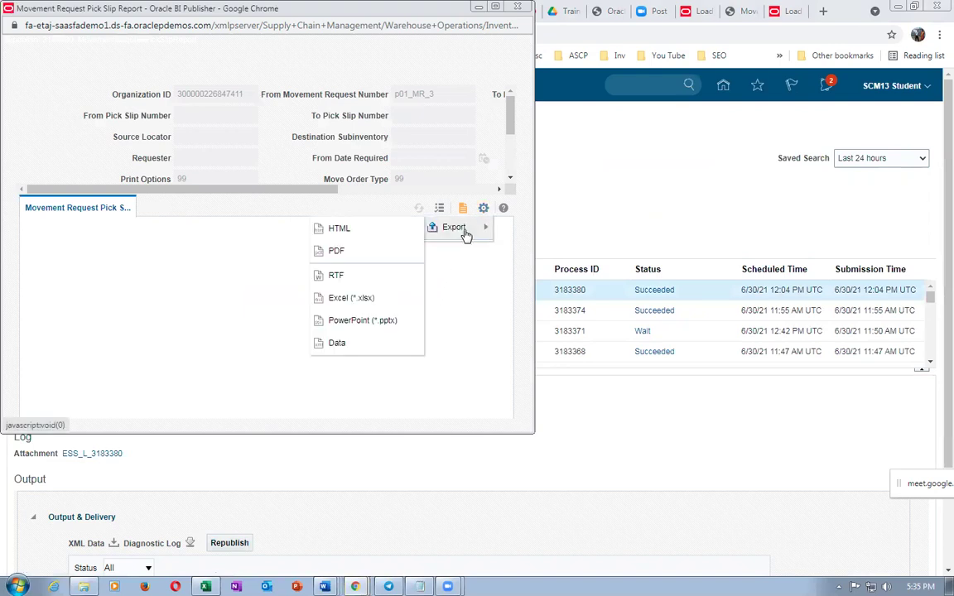
{"action": "left_click", "coordinate": [369, 261]}
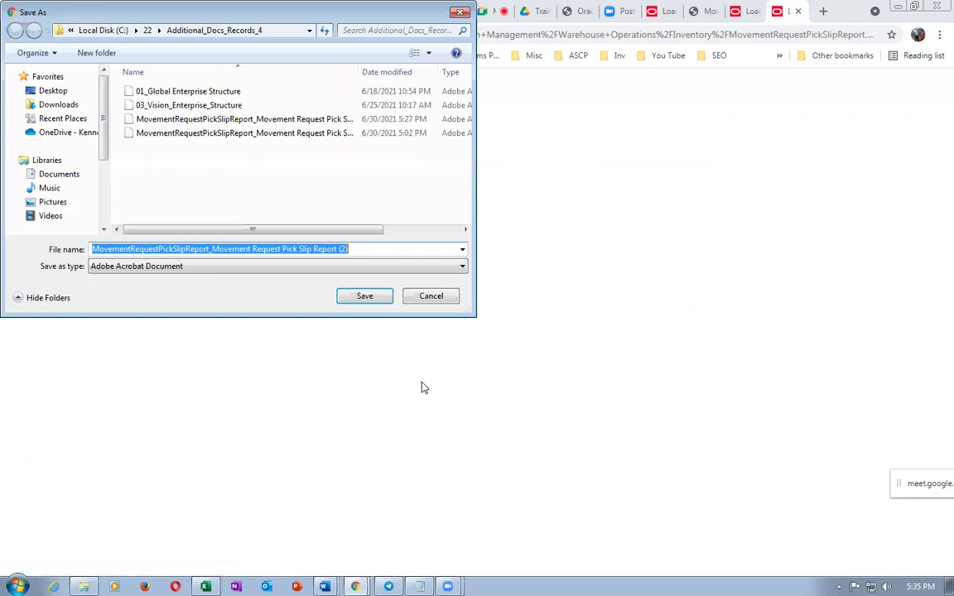
{"action": "left_click", "coordinate": [364, 298]}
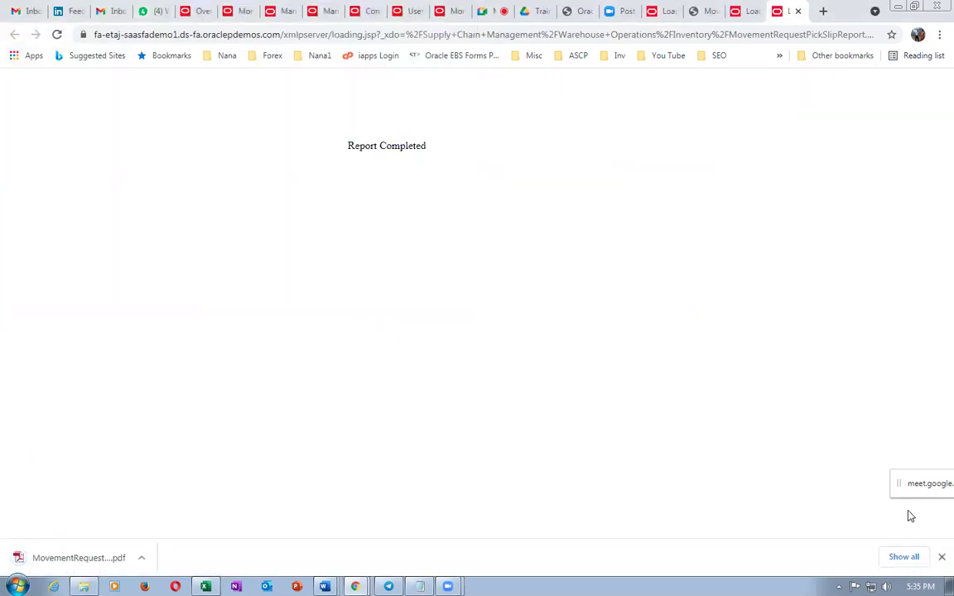
- Open the downloaded Movement Request Pick Slip Report (2).pdf and check the lot quantity of each p01_MR_3 pick line
{"action": "left_click", "coordinate": [904, 557]}
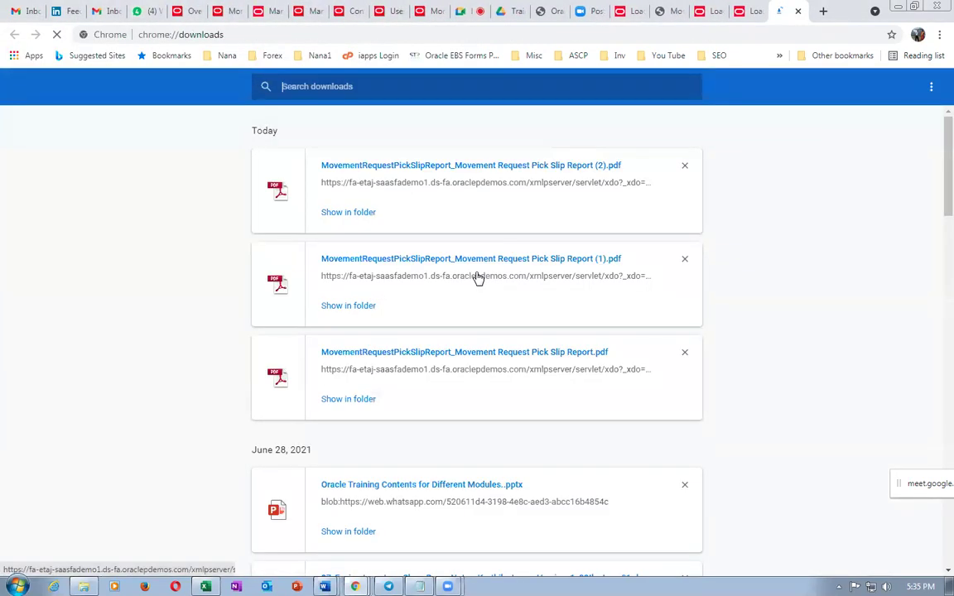
{"action": "left_click", "coordinate": [464, 166]}
{"action": "scroll", "coordinate": [479, 265], "scroll_direction": "down", "scroll_amount": 10}
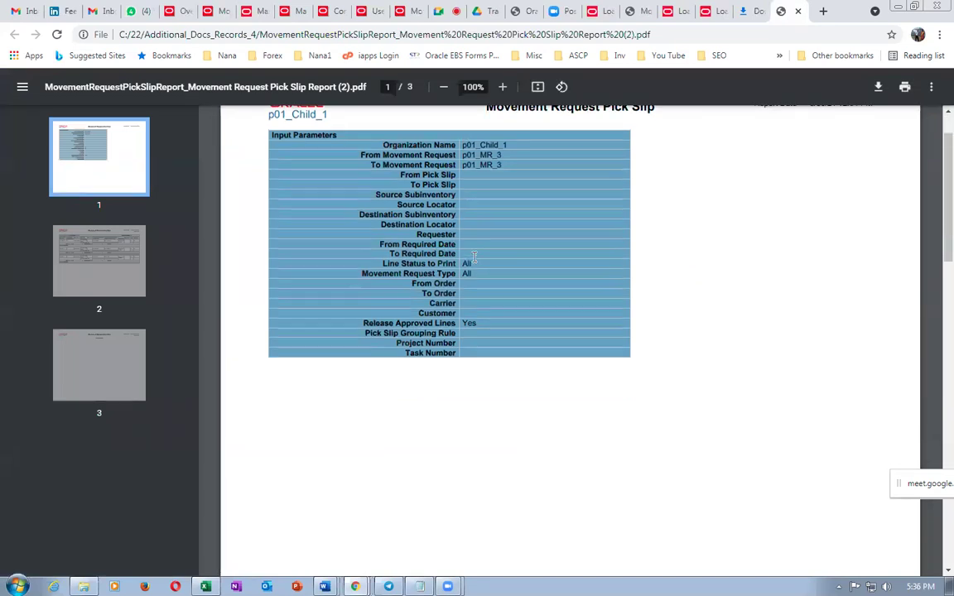
{"action": "scroll", "coordinate": [479, 265], "scroll_direction": "down", "scroll_amount": 1}
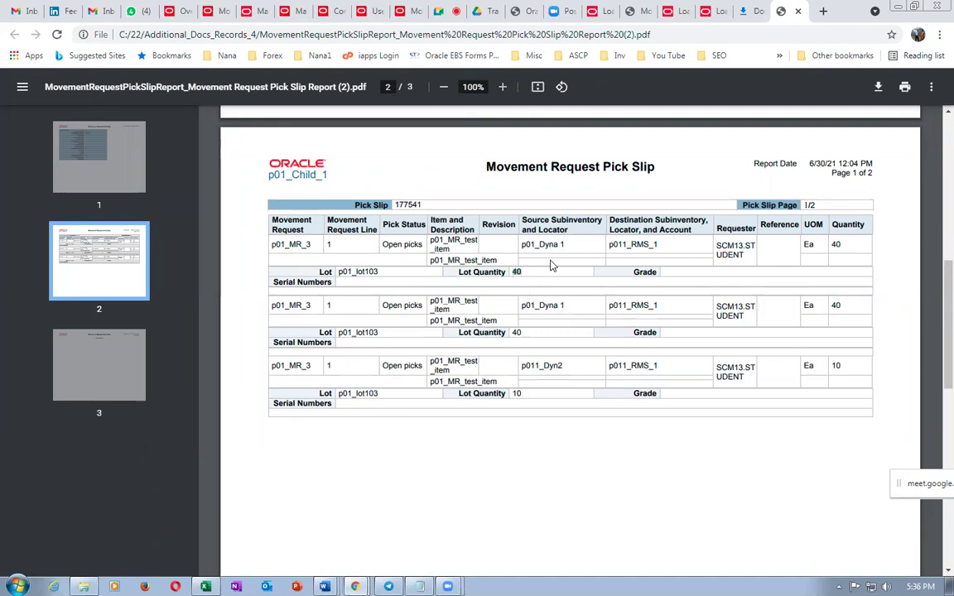
{"action": "double_click", "coordinate": [517, 332]}
{"action": "left_click_drag", "start_coordinate": [511, 394], "coordinate": [523, 394]}
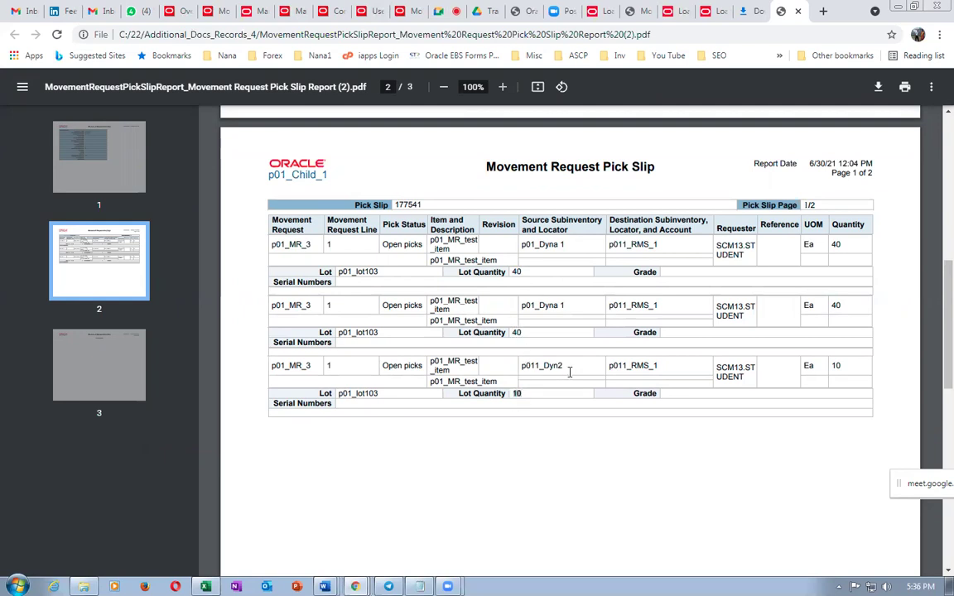
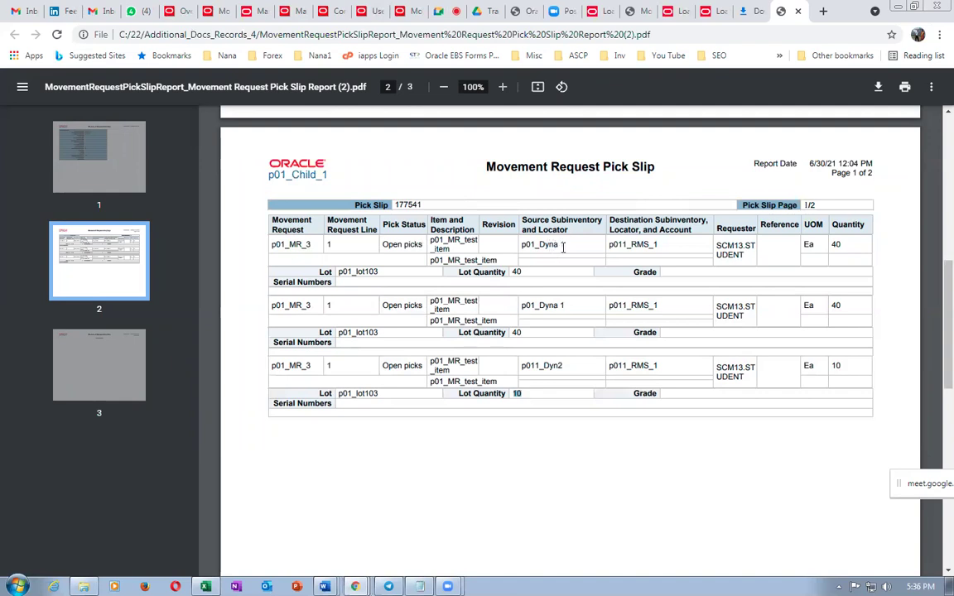
- Compare the source and destination subinventories of the first pick line in the report
{"action": "left_click_drag", "start_coordinate": [611, 245], "coordinate": [668, 242]}
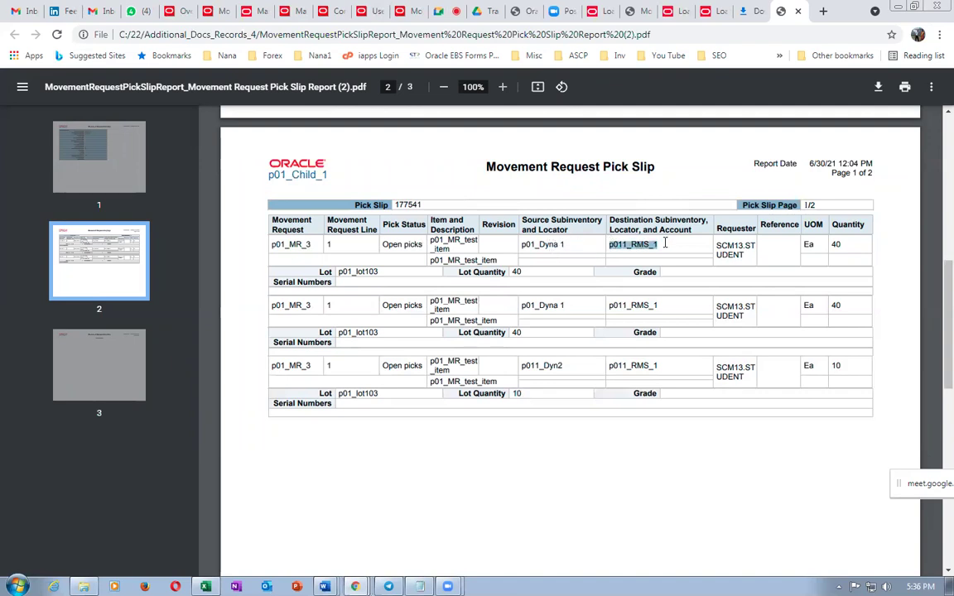
{"action": "left_click_drag", "start_coordinate": [525, 244], "coordinate": [571, 248]}
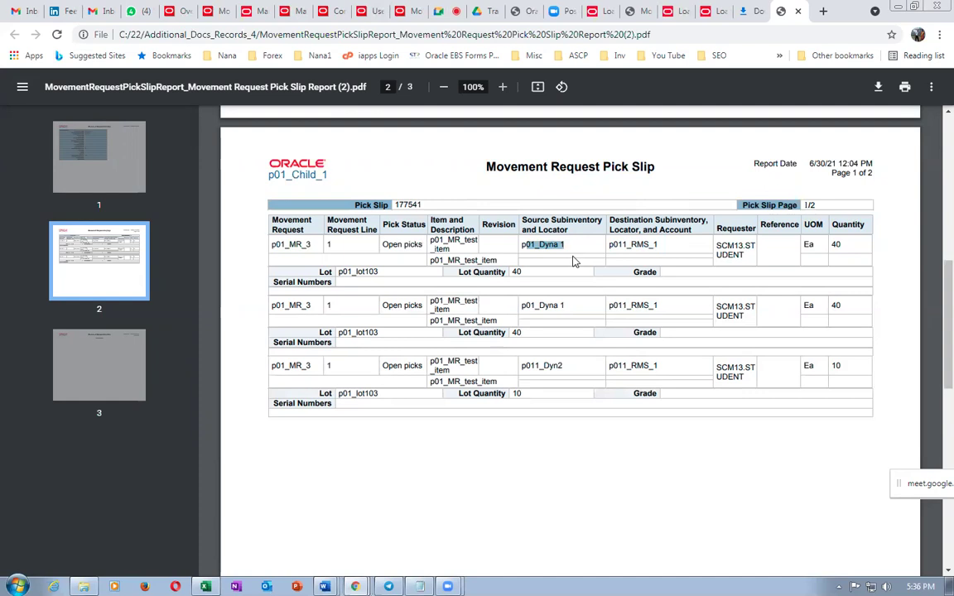
{"action": "left_click_drag", "start_coordinate": [557, 247], "coordinate": [525, 249]}
{"action": "left_click", "coordinate": [611, 246]}
{"action": "left_click_drag", "start_coordinate": [610, 247], "coordinate": [633, 246]}
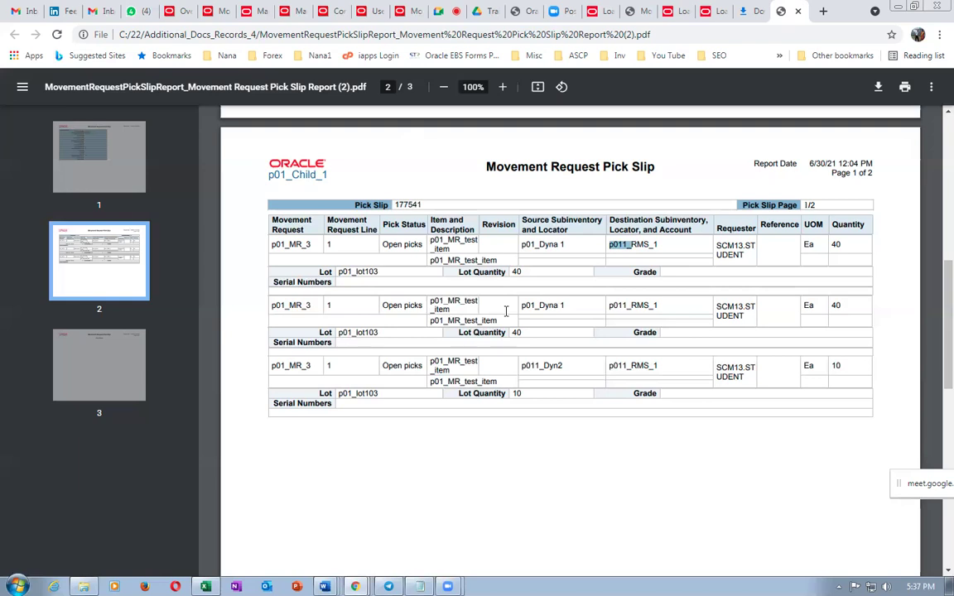
- Leave Manage Item Quantities and open the p01_MR_3 pick slip from the open picks on the Inventory Management page
{"action": "left_click", "coordinate": [300, 11]}
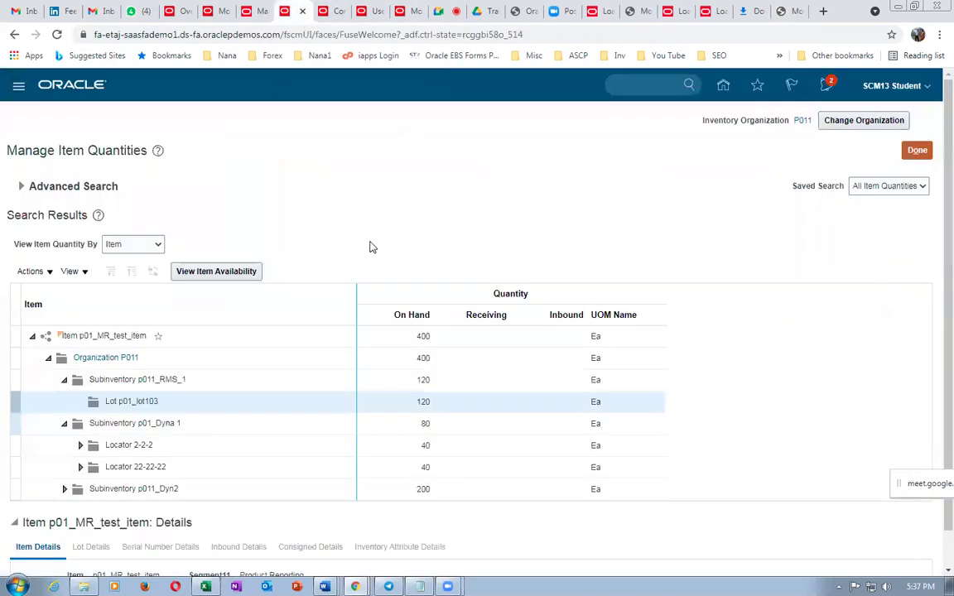
{"action": "left_click", "coordinate": [916, 151]}
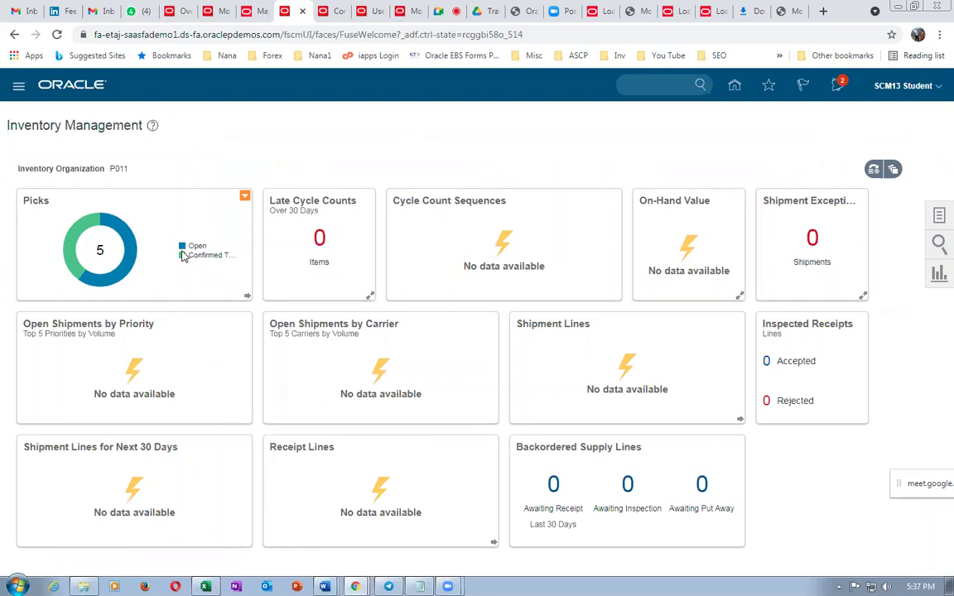
{"action": "mouse_move", "coordinate": [128, 268]}
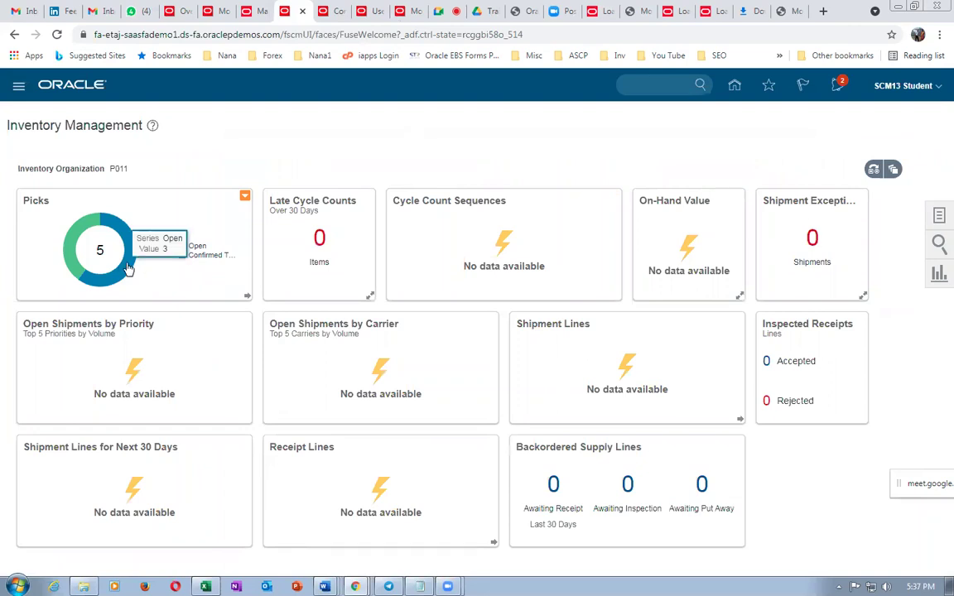
{"action": "left_click", "coordinate": [130, 263]}
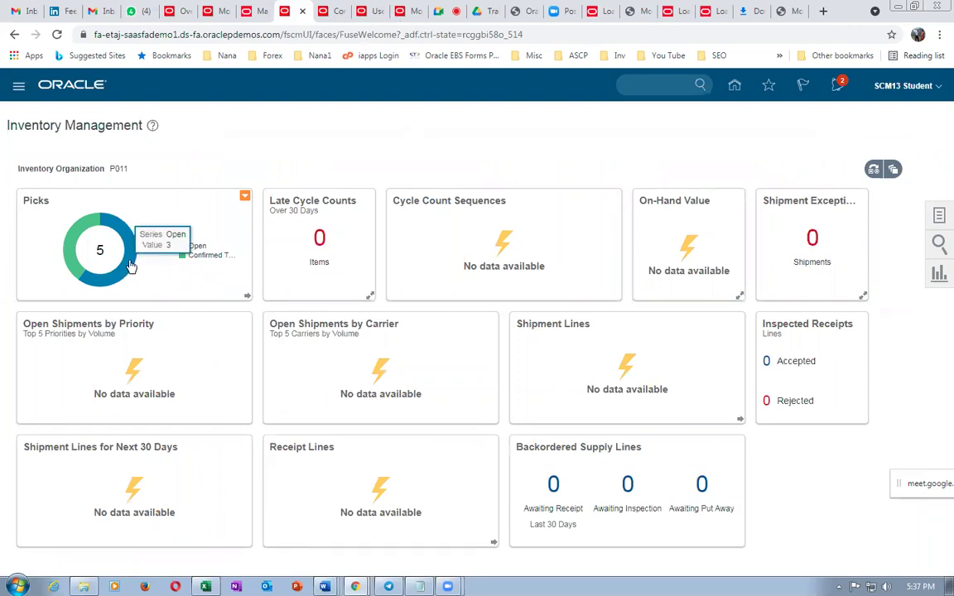
{"action": "left_click", "coordinate": [34, 306]}
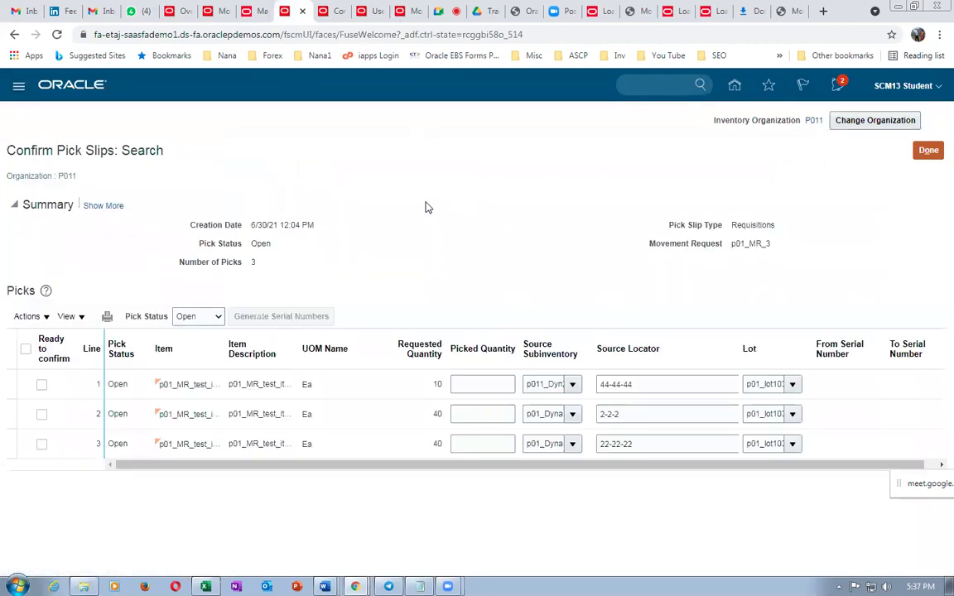
- Mark all pick lines ready to confirm and set the picked quantities to 10 on line 1 and 40 on lines 2 and 3
{"action": "left_click", "coordinate": [26, 349]}
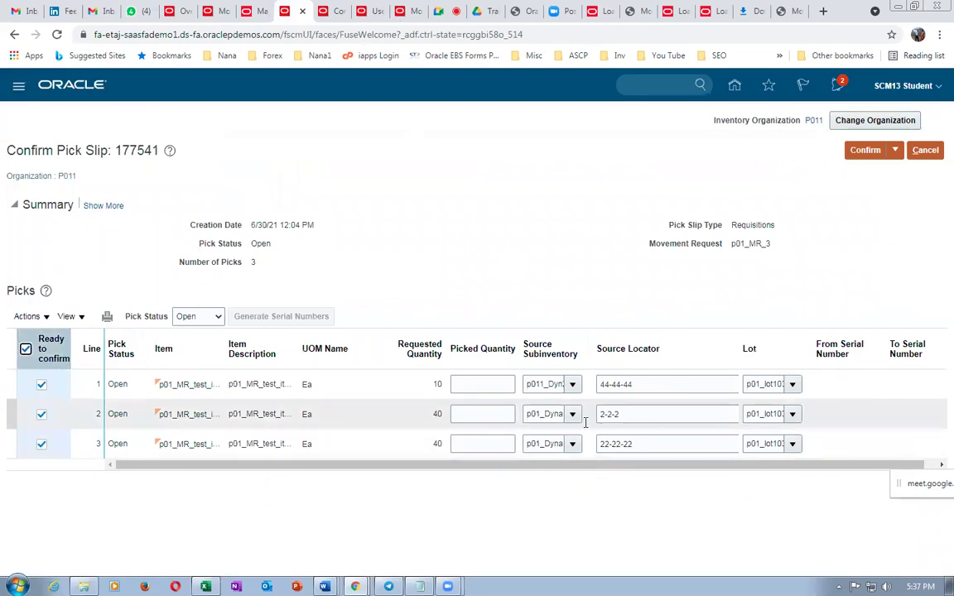
{"action": "left_click", "coordinate": [506, 415]}
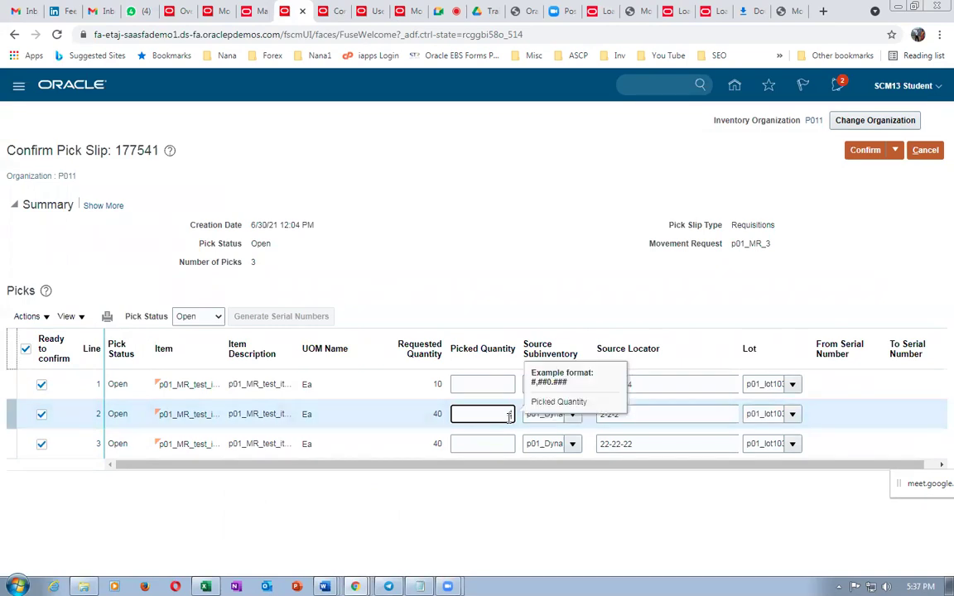
{"action": "type", "text": "40"}
{"action": "left_click", "coordinate": [481, 443]}
{"action": "type", "text": "40"}
{"action": "left_click", "coordinate": [485, 385]}
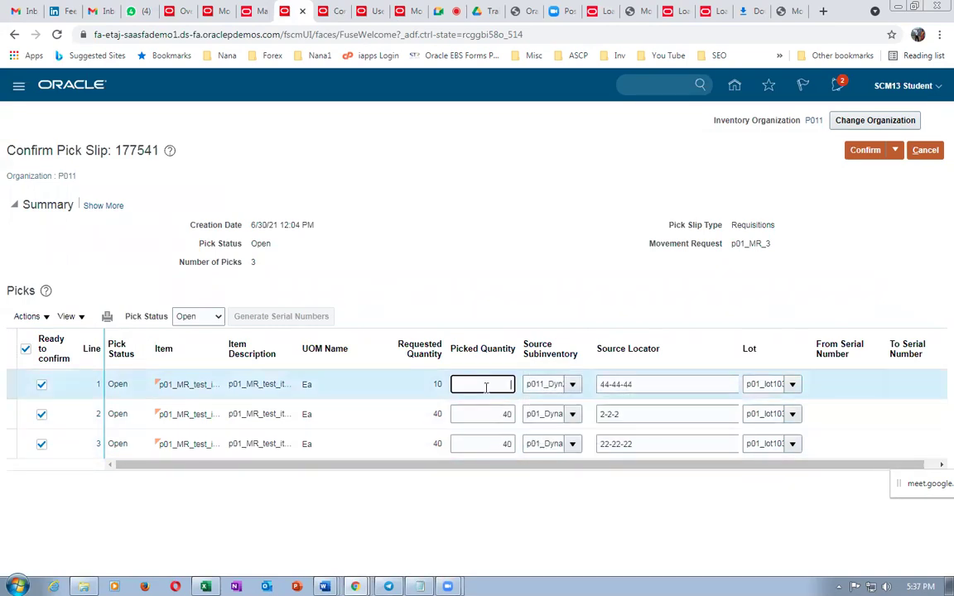
{"action": "type", "text": "10"}
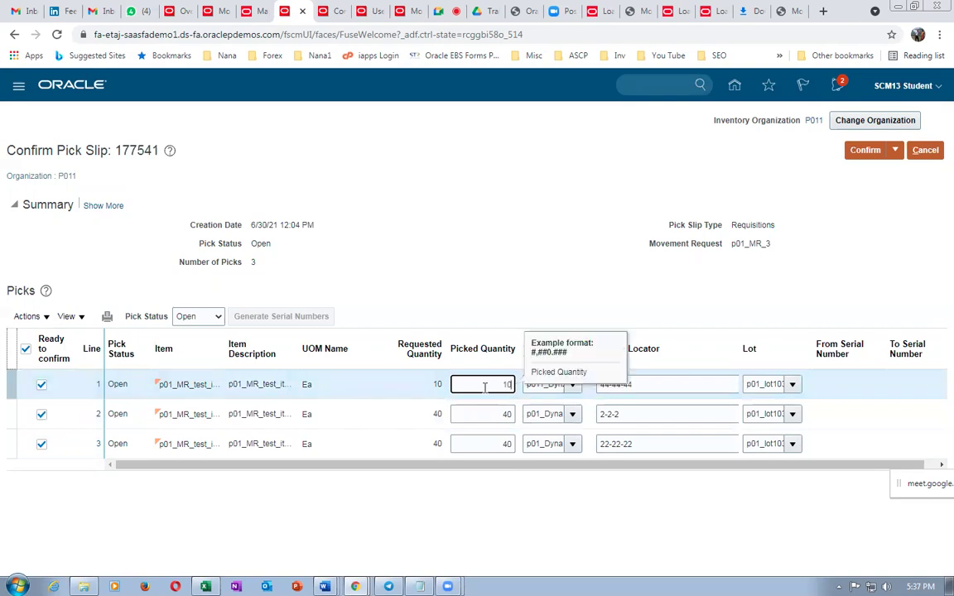
{"action": "left_click", "coordinate": [514, 246]}
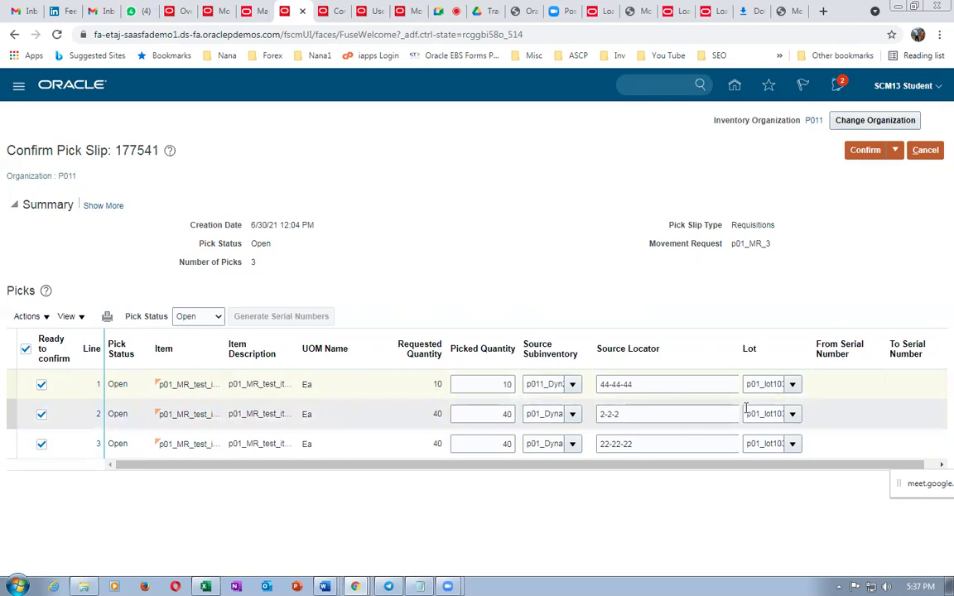
- Confirm and close the pick slip, then leave the Confirm Pick Slips search
{"action": "left_click", "coordinate": [895, 152]}
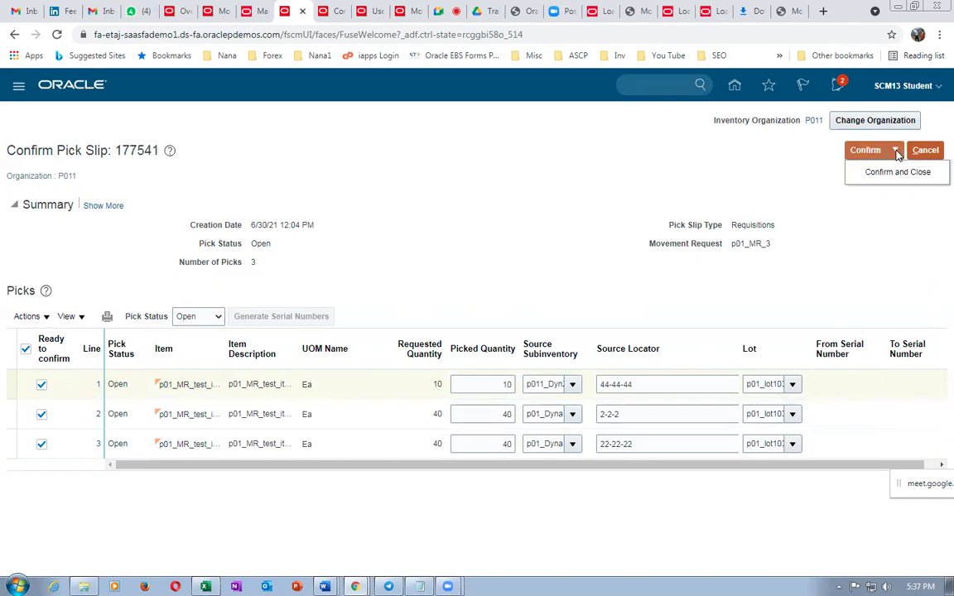
{"action": "left_click", "coordinate": [882, 174]}
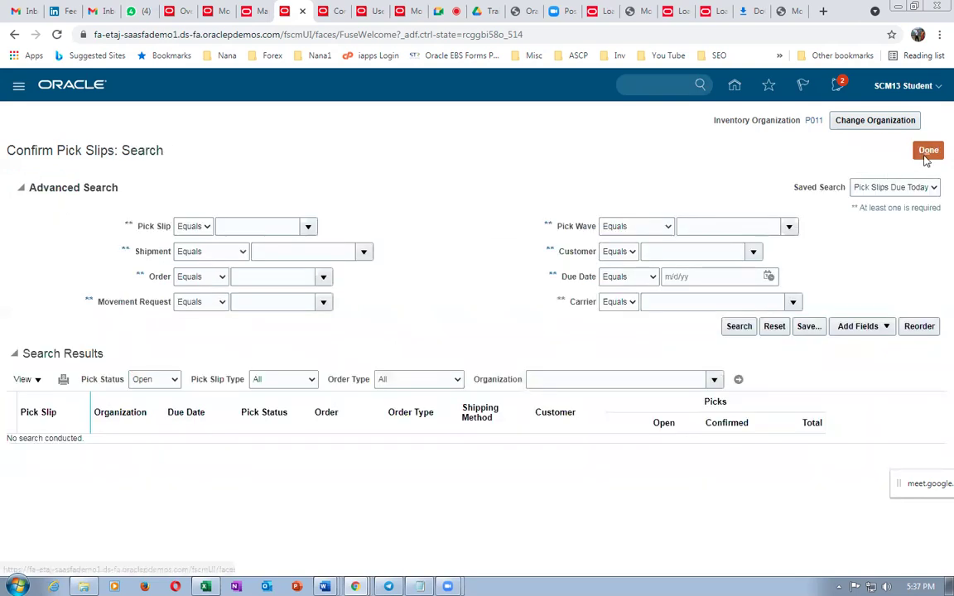
{"action": "left_click", "coordinate": [929, 150]}
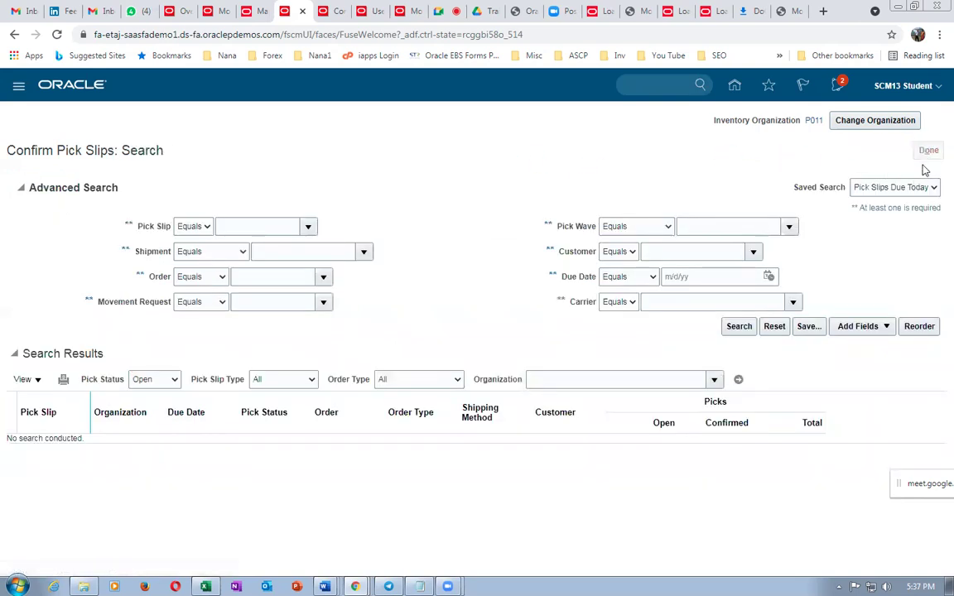
- Open Manage Item Quantities and search for the on-hand quantity of p01_MR_test_item in organization P011
{"action": "left_click", "coordinate": [940, 222]}
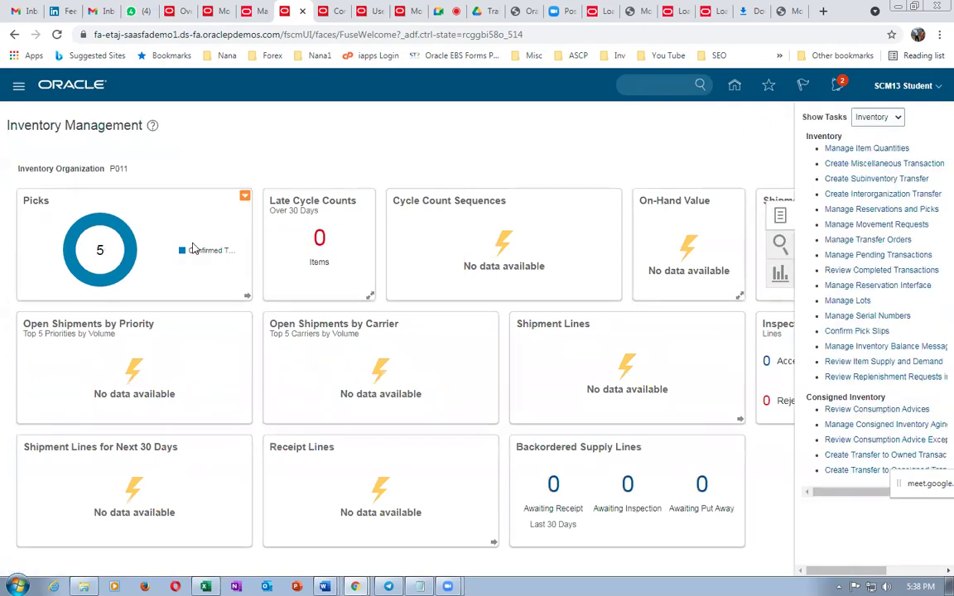
{"action": "left_click", "coordinate": [845, 149]}
{"action": "left_click", "coordinate": [182, 225]}
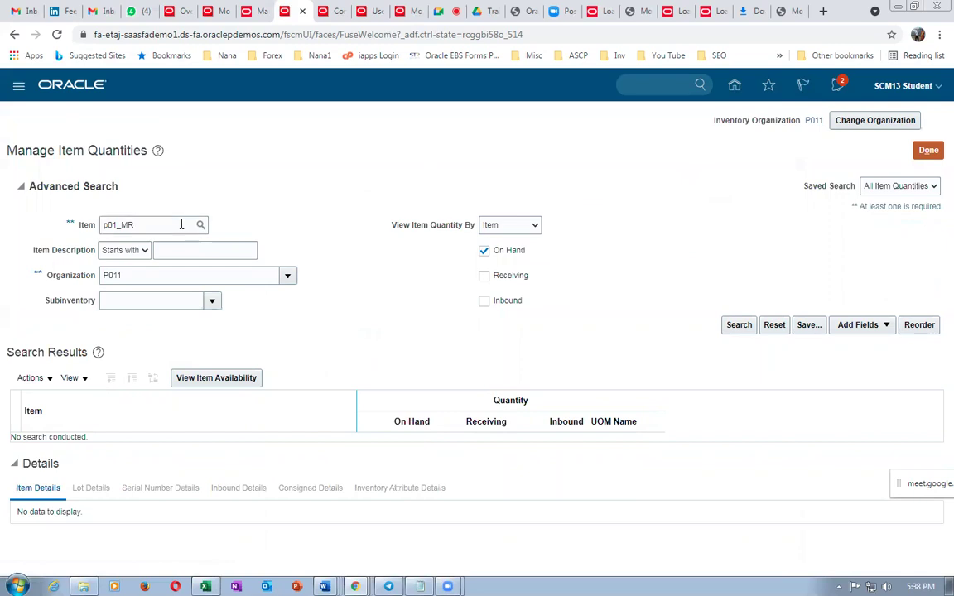
{"action": "left_click", "coordinate": [739, 326]}
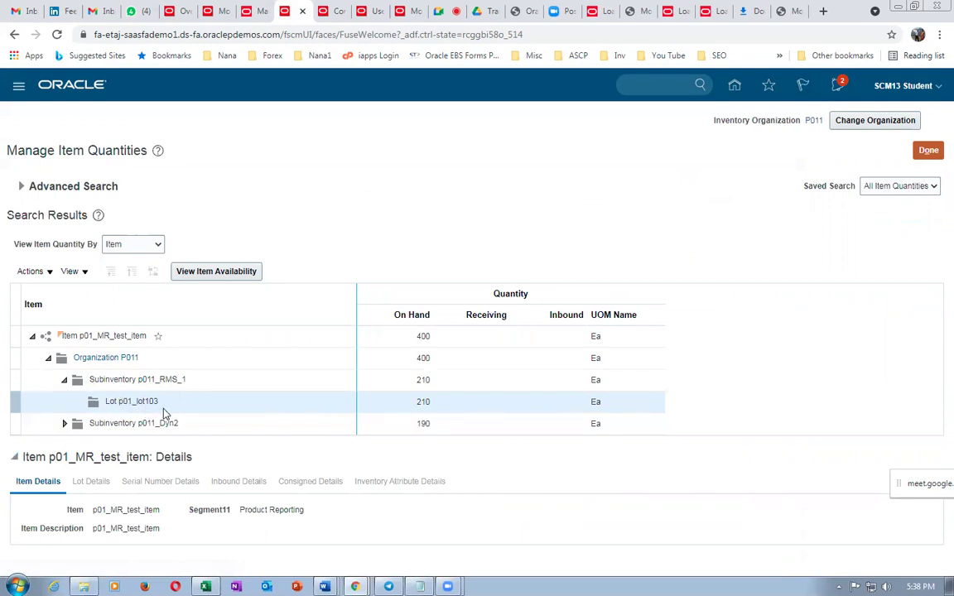
- Expand subinventory p011_Dyn2 and check the on-hand quantities of locators 44-44-44 and 33-33-33
{"action": "left_click", "coordinate": [65, 429]}
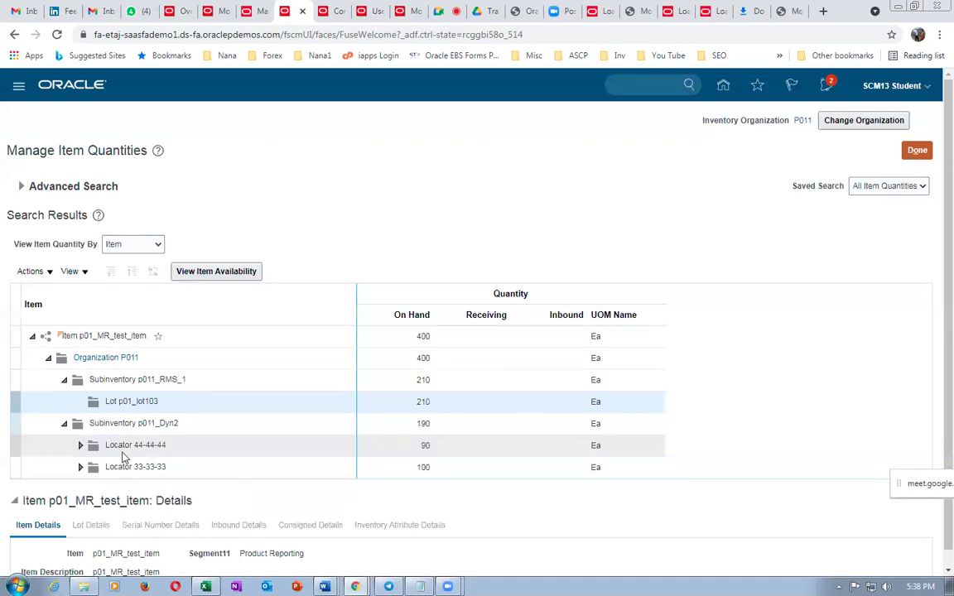
{"action": "left_click", "coordinate": [402, 452]}
{"action": "left_click", "coordinate": [188, 469]}
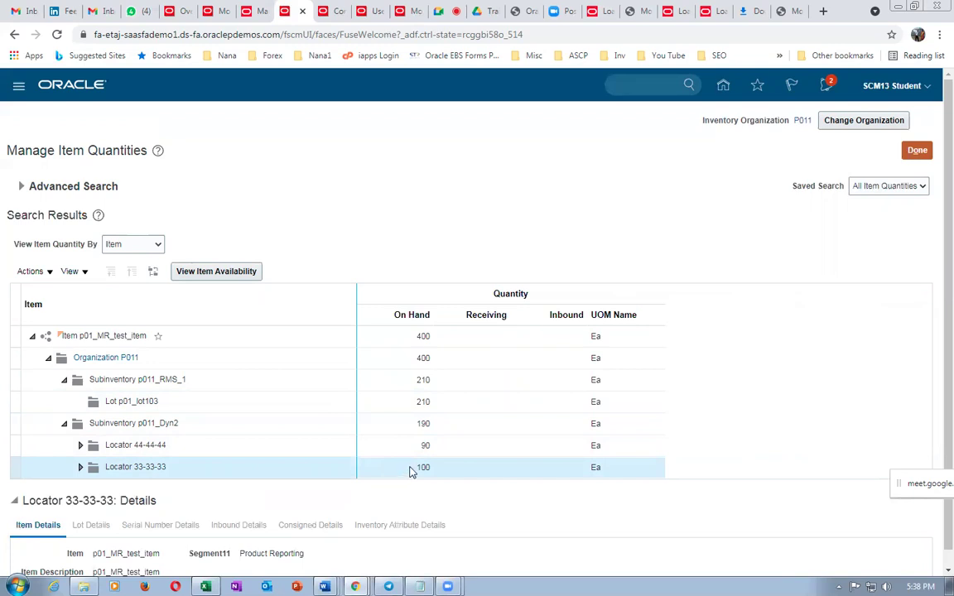
- Switch to the Google Meet call and open its in-call messages
{"action": "left_click", "coordinate": [446, 14]}
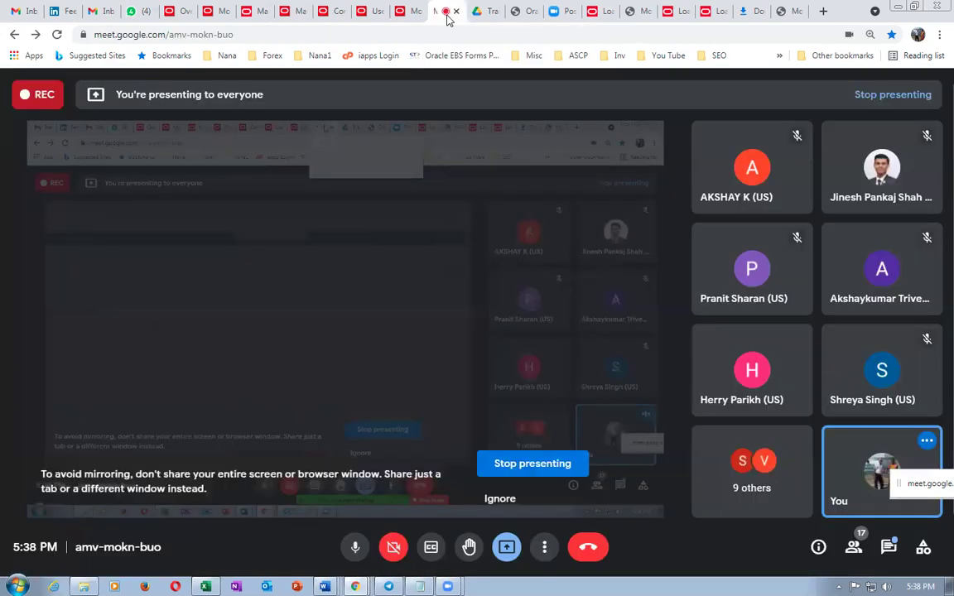
{"action": "left_click", "coordinate": [885, 552]}
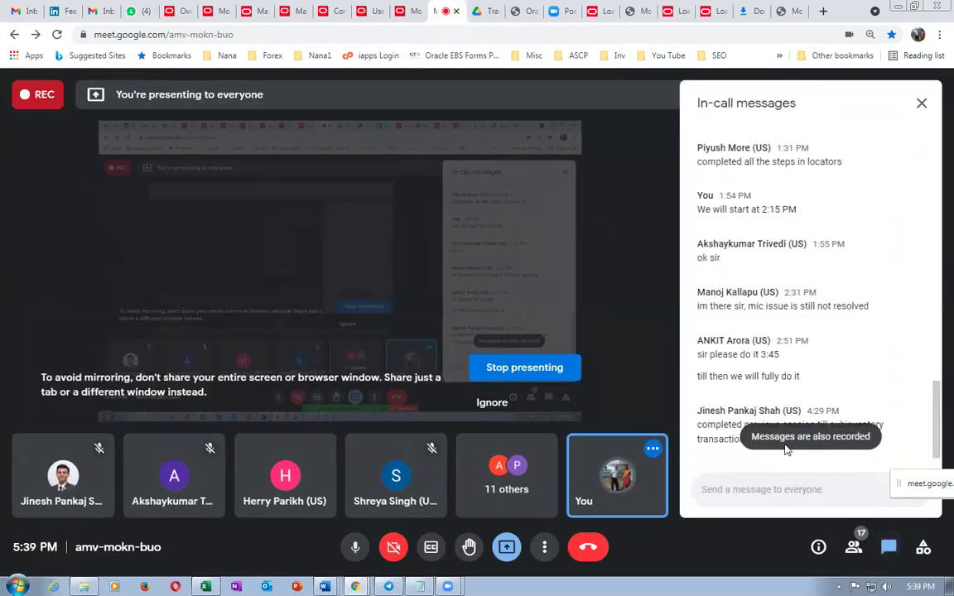